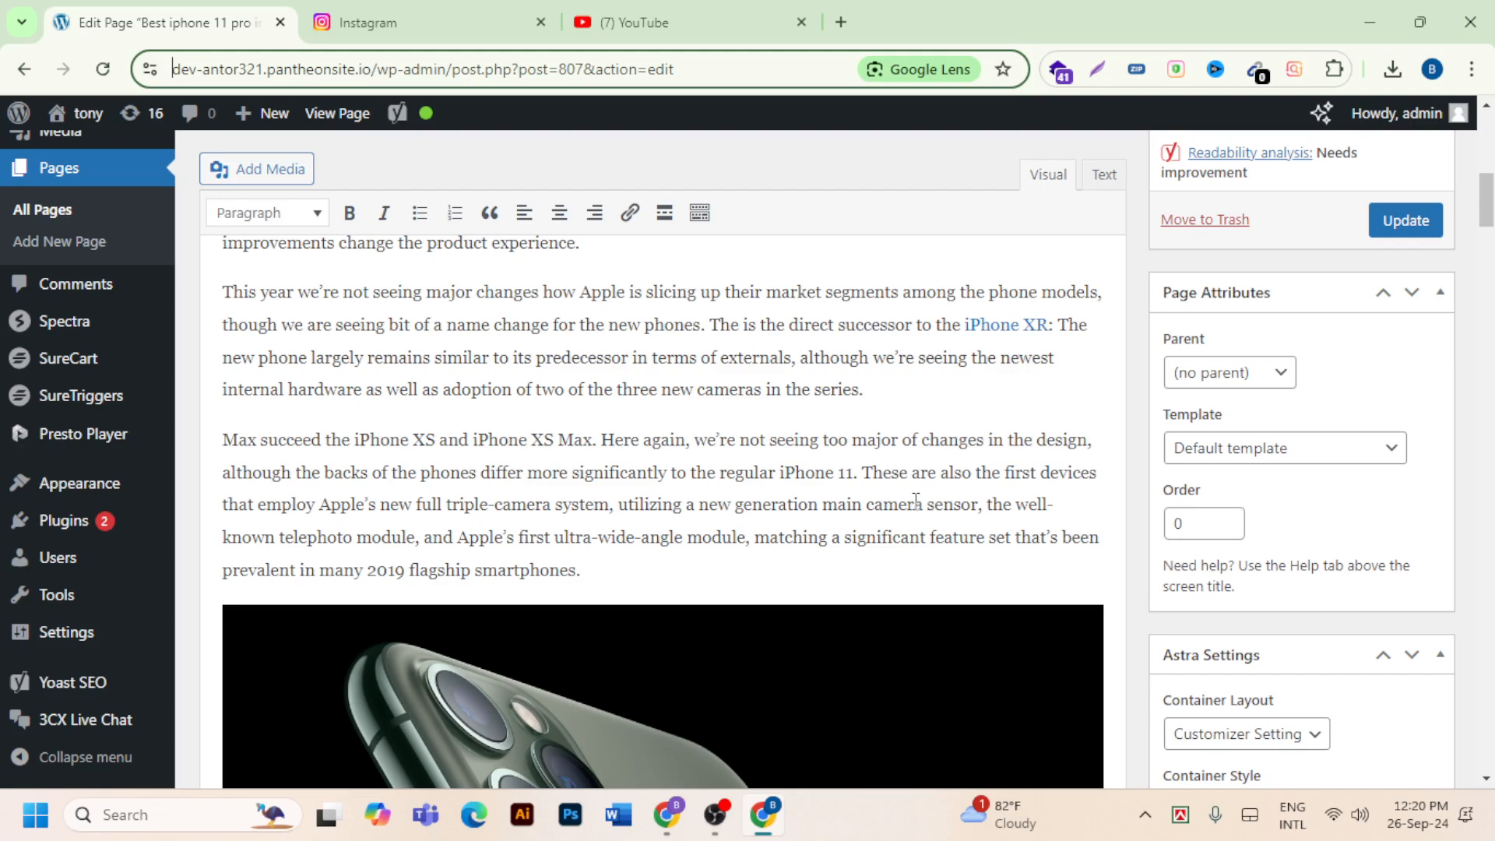
Open the "plumbing service" page for editing from the list of all pages.
scroll(740, 423, "up", 8)
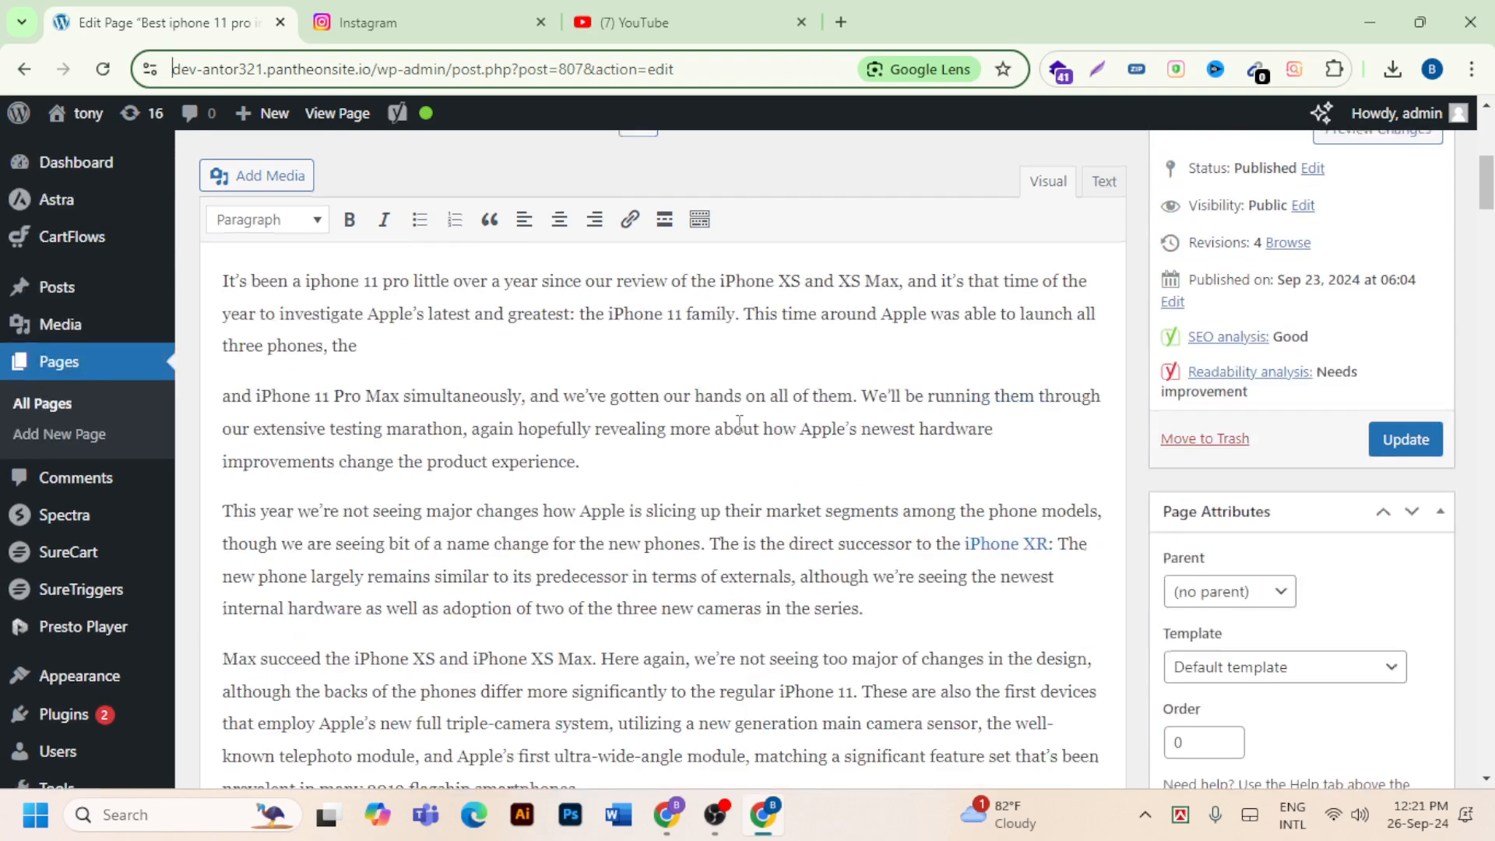
scroll(740, 423, "down", 1)
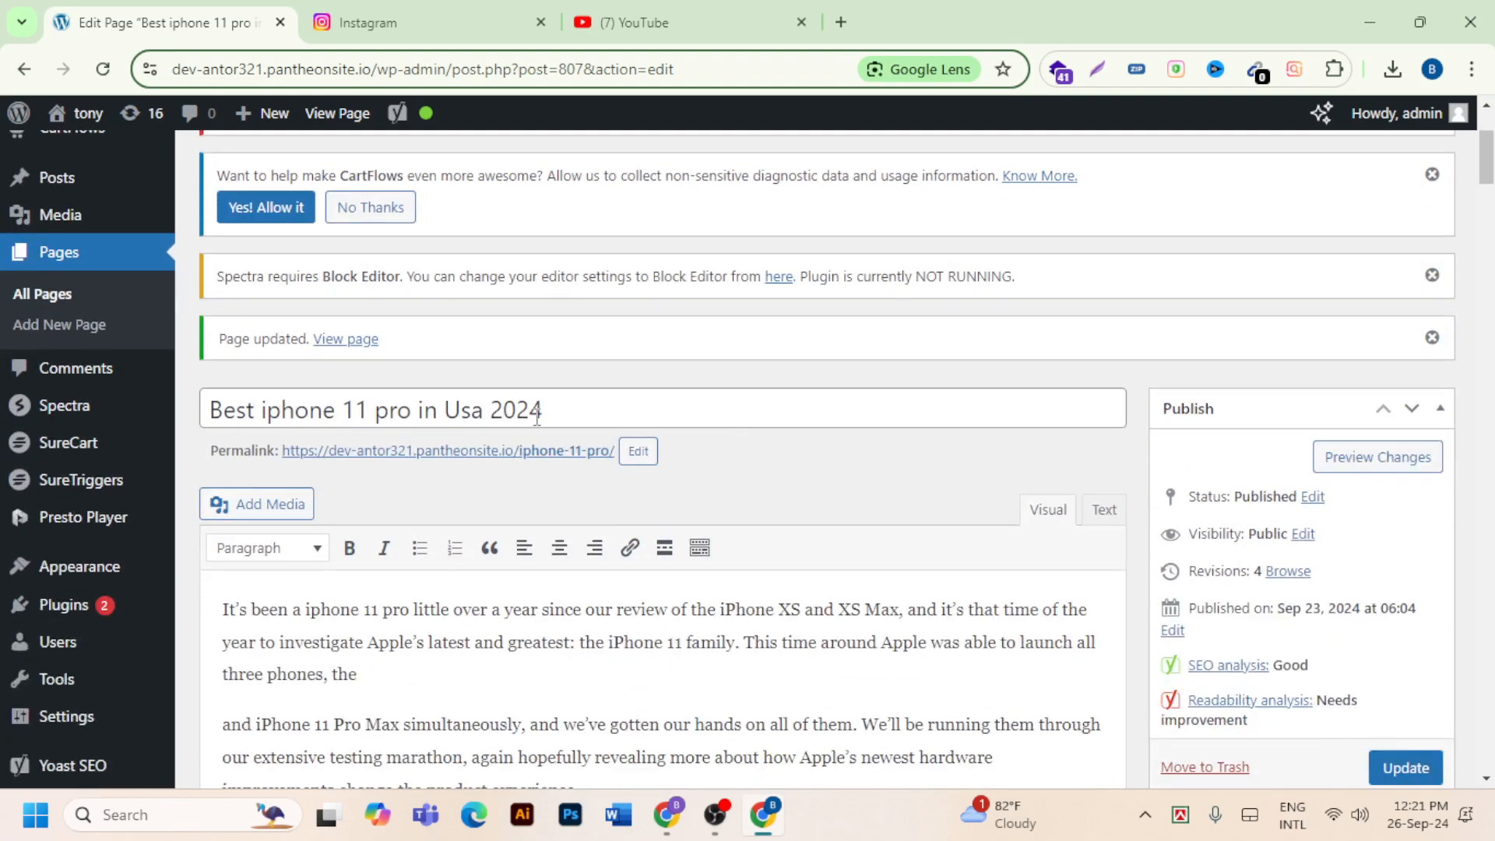
scroll(536, 418, "down", 1)
mouse_move(94, 520)
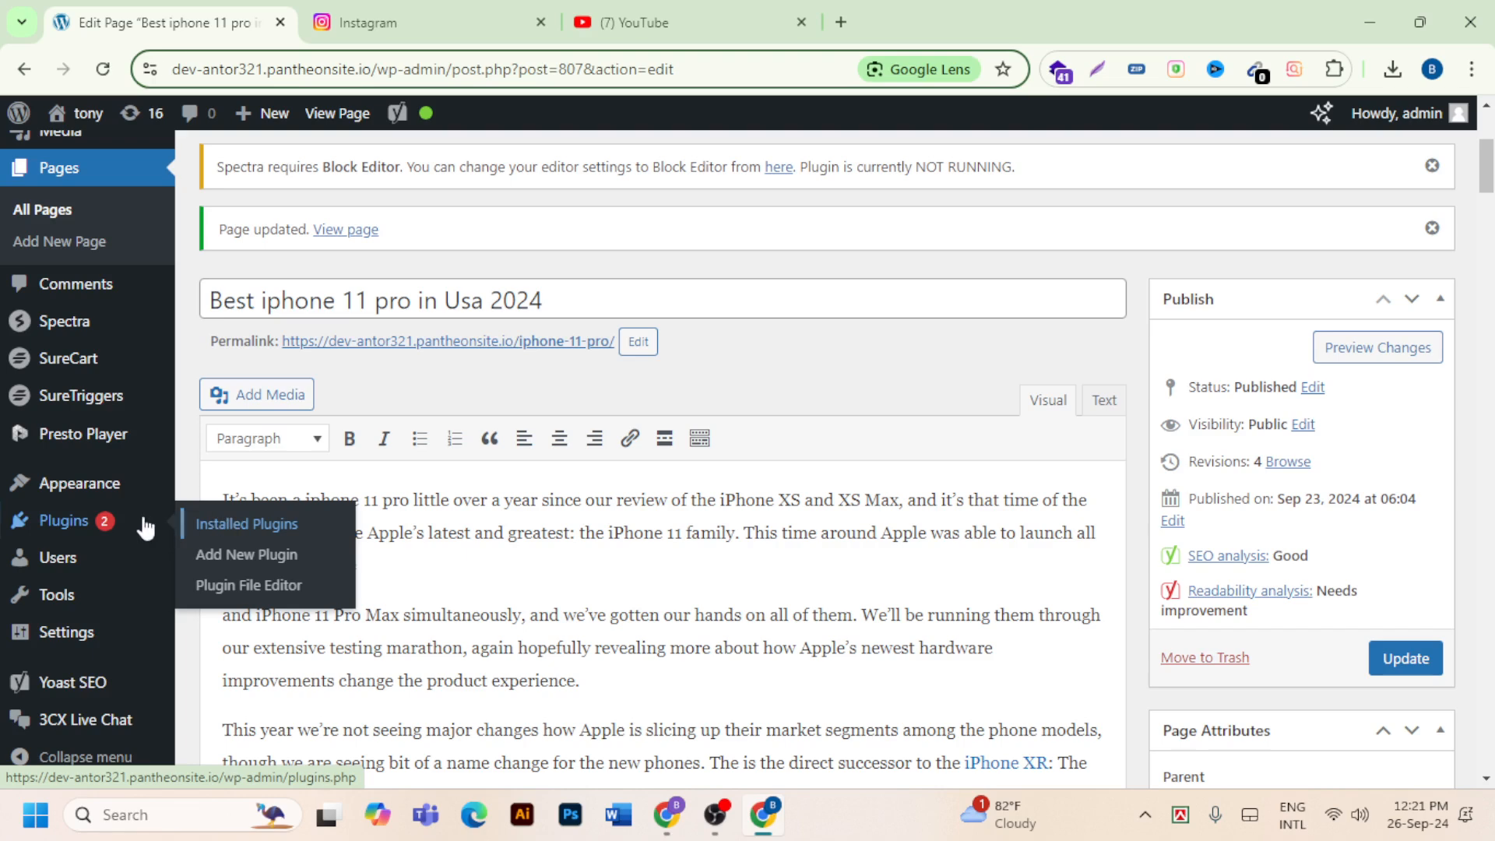
mouse_move(101, 374)
scroll(101, 373, "up", 1)
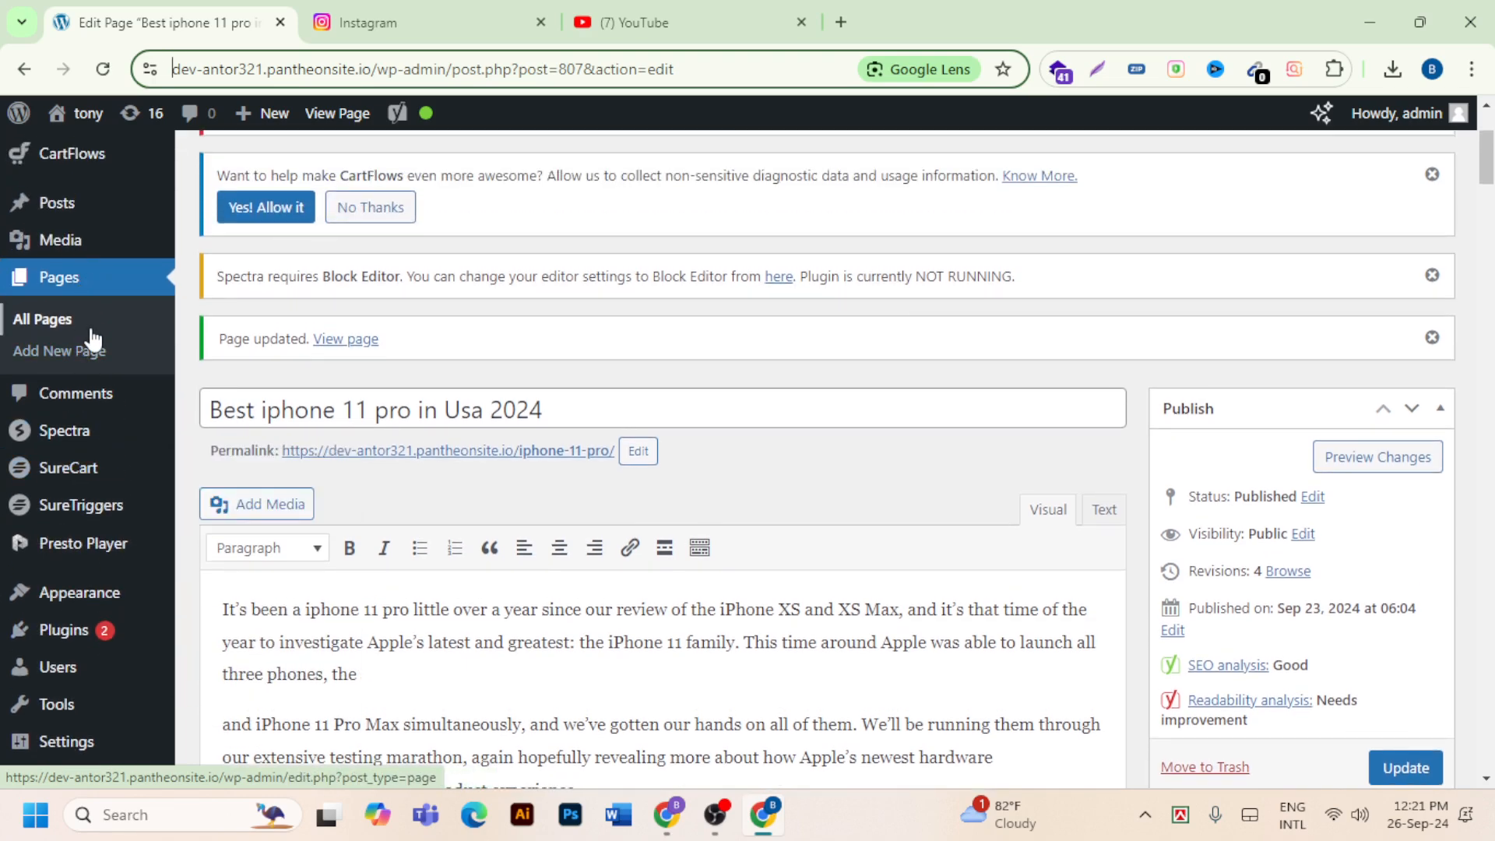
left_click(85, 274)
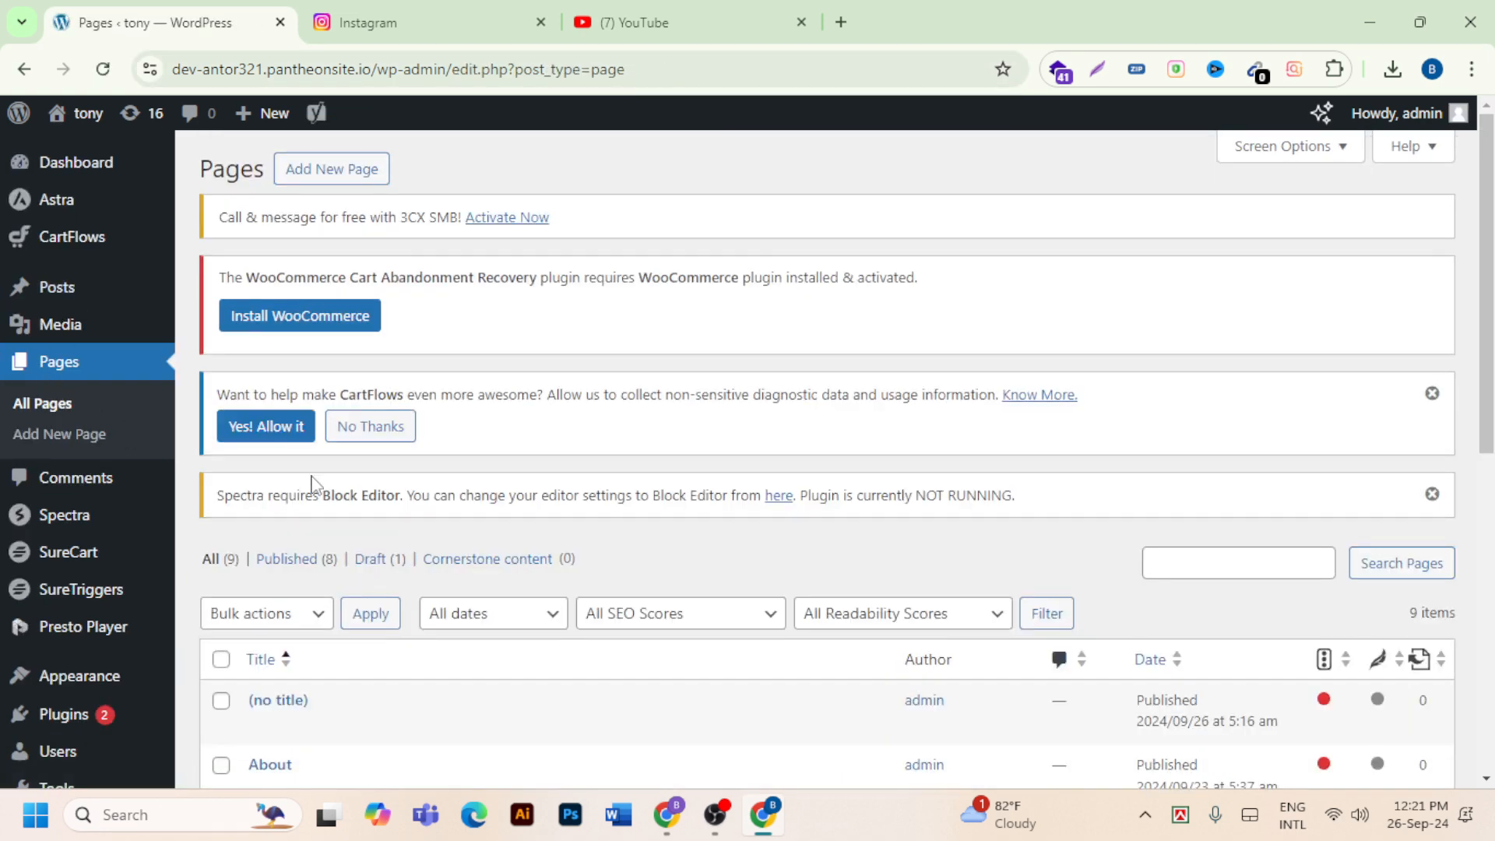
scroll(312, 483, "down", 5)
scroll(316, 484, "down", 3)
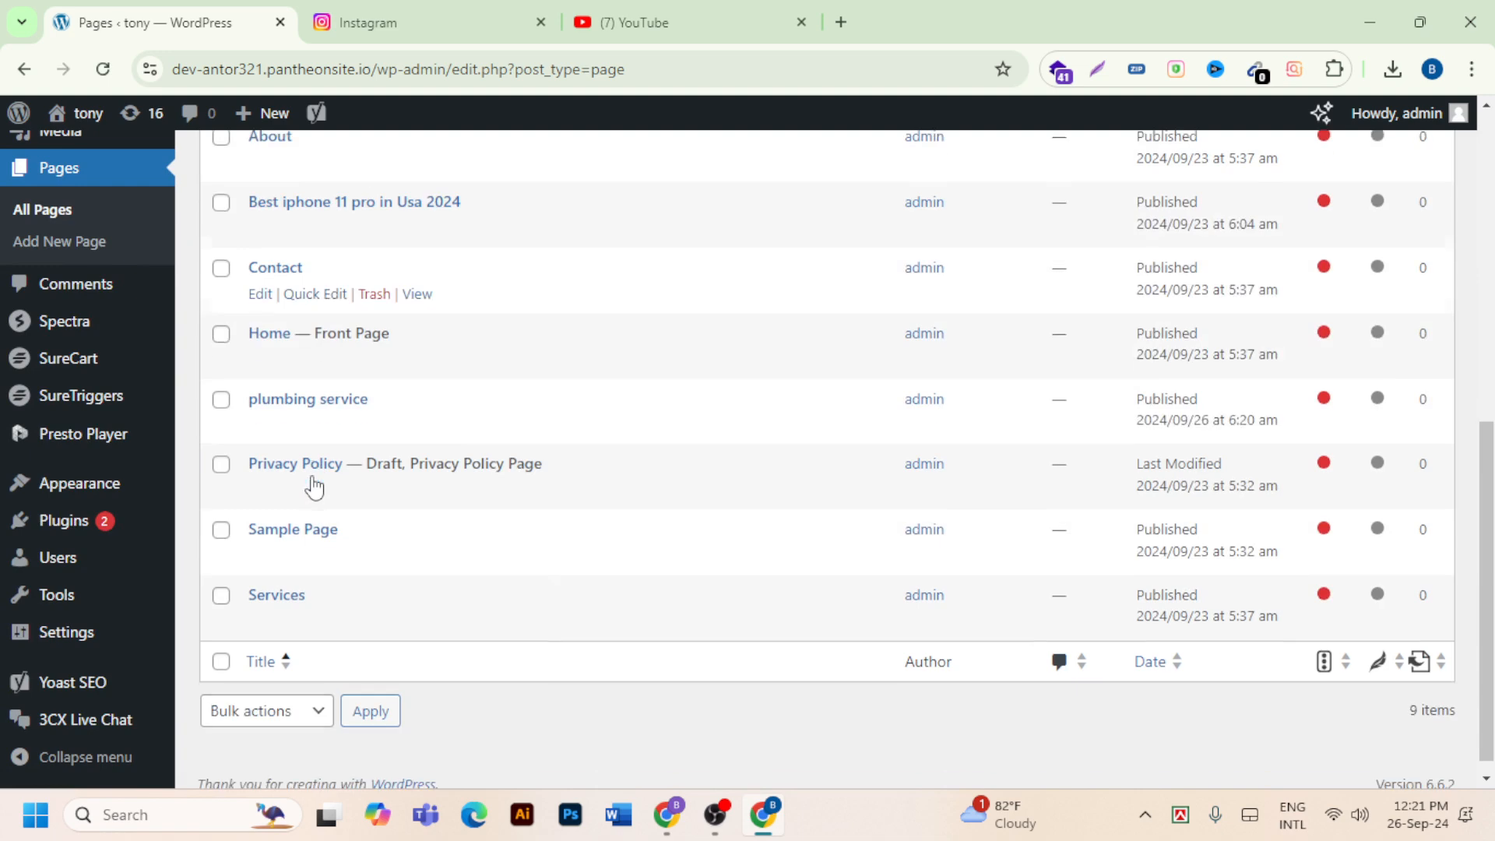
left_click(260, 407)
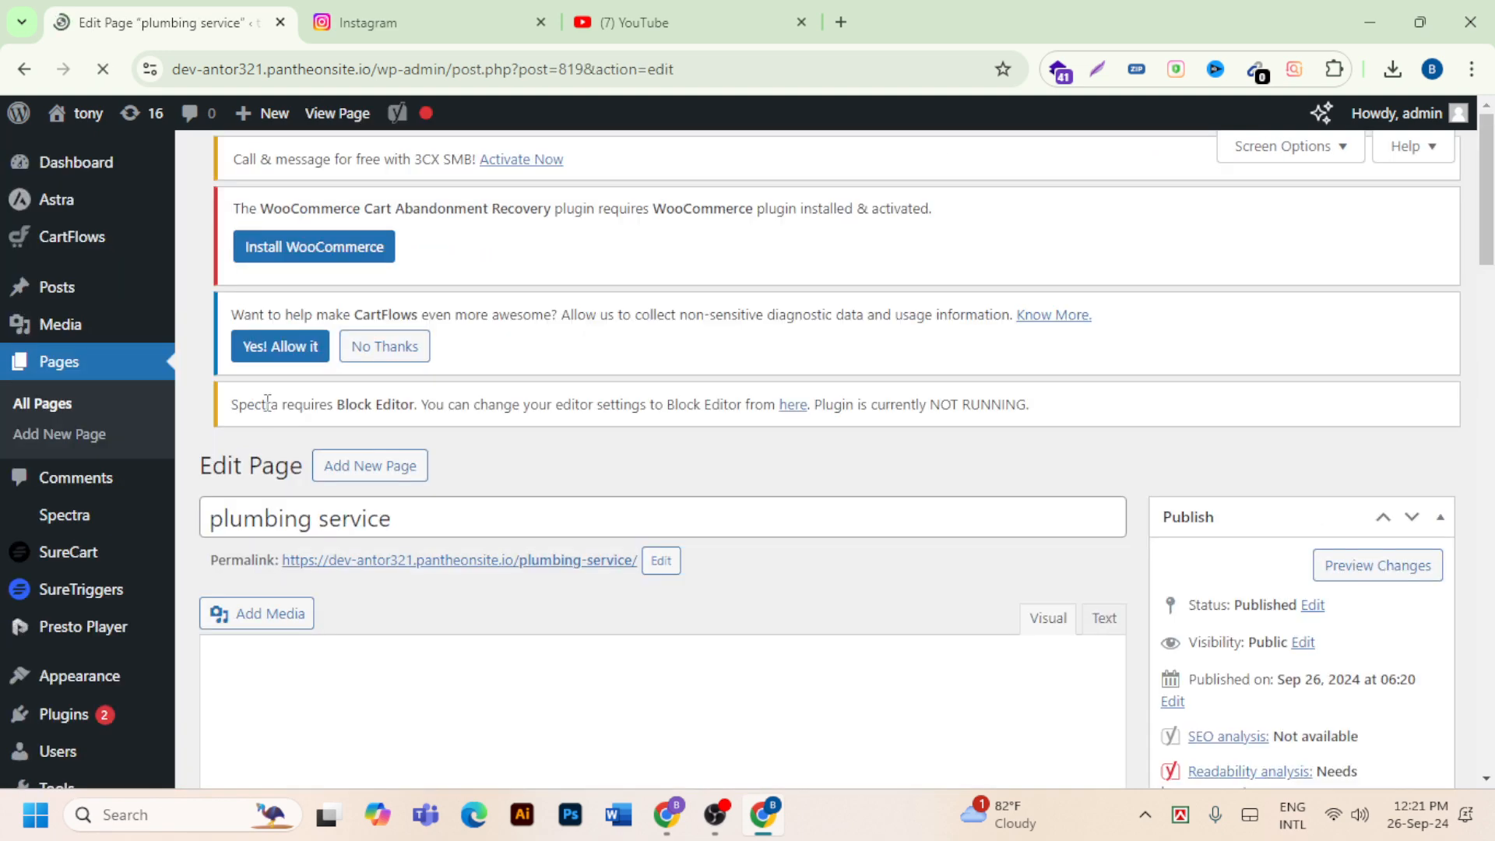
Review the plumbing service page's title, permalink and body content in the editor.
scroll(607, 434, "down", 3)
scroll(614, 436, "up", 3)
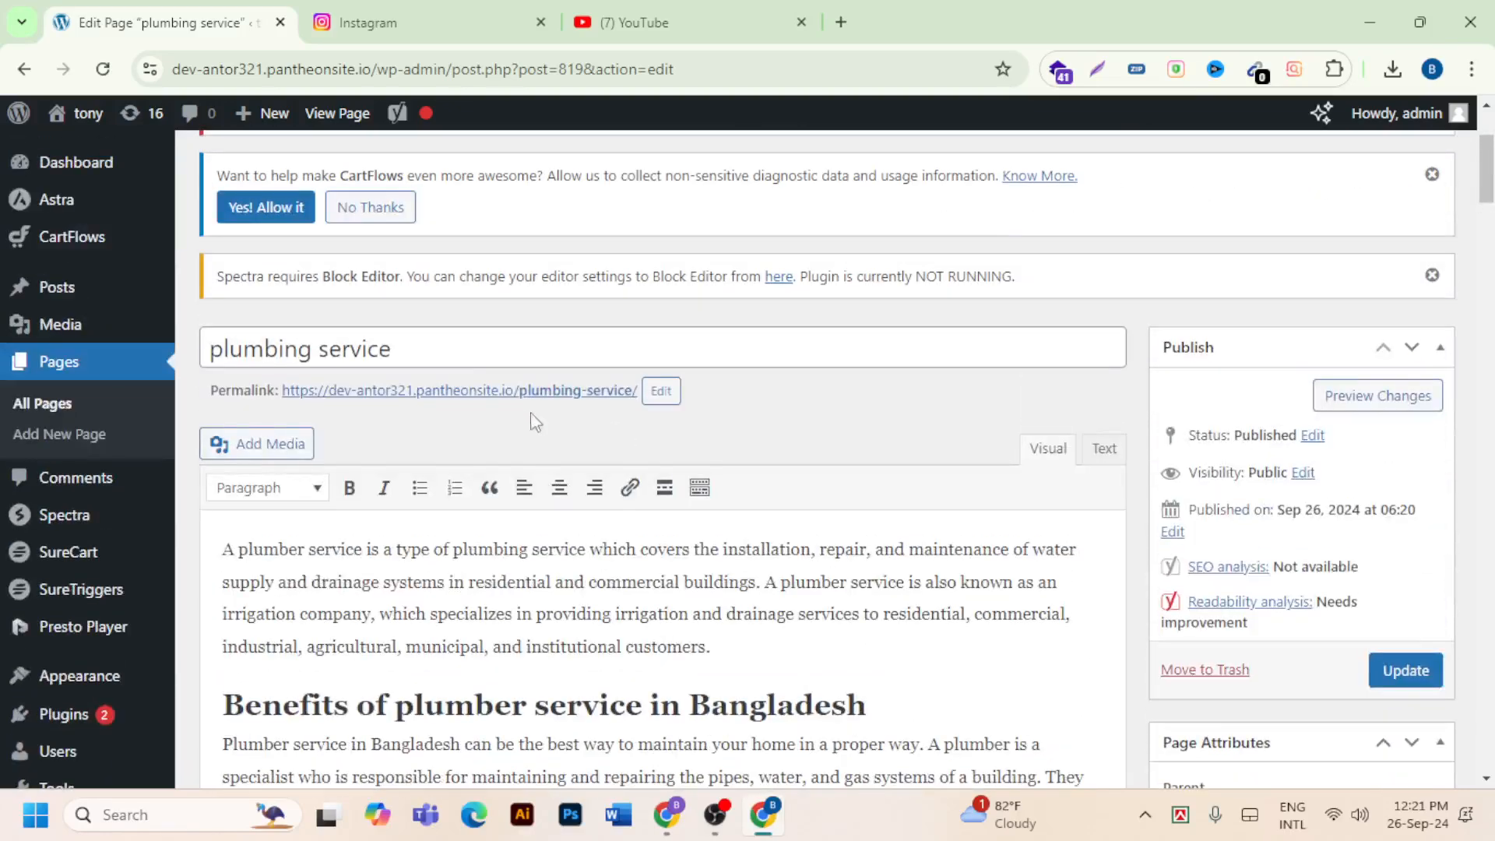
left_click_drag(401, 351, 233, 350)
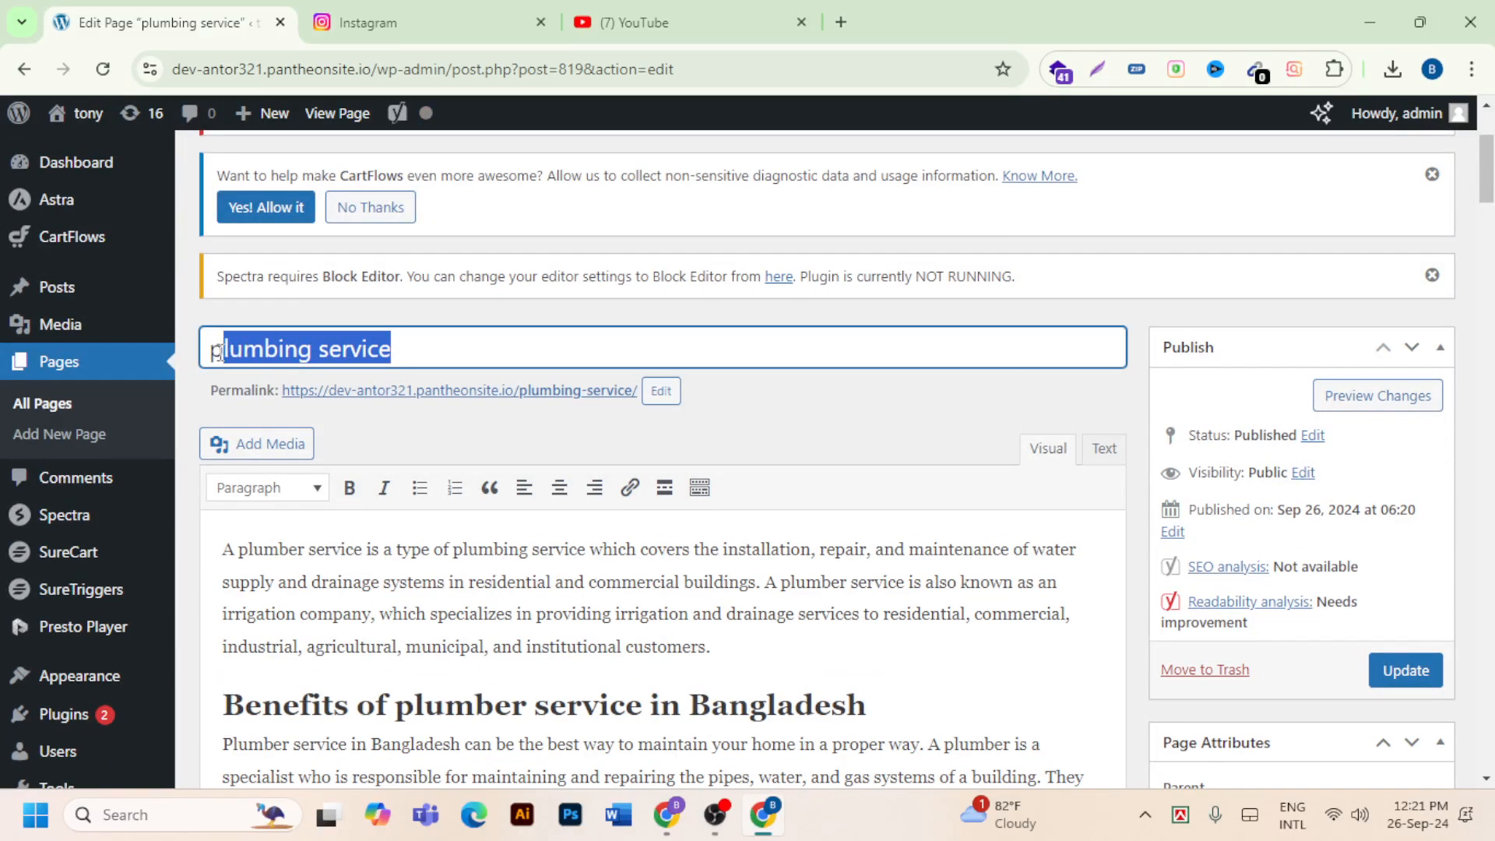
scroll(471, 360, "down", 4)
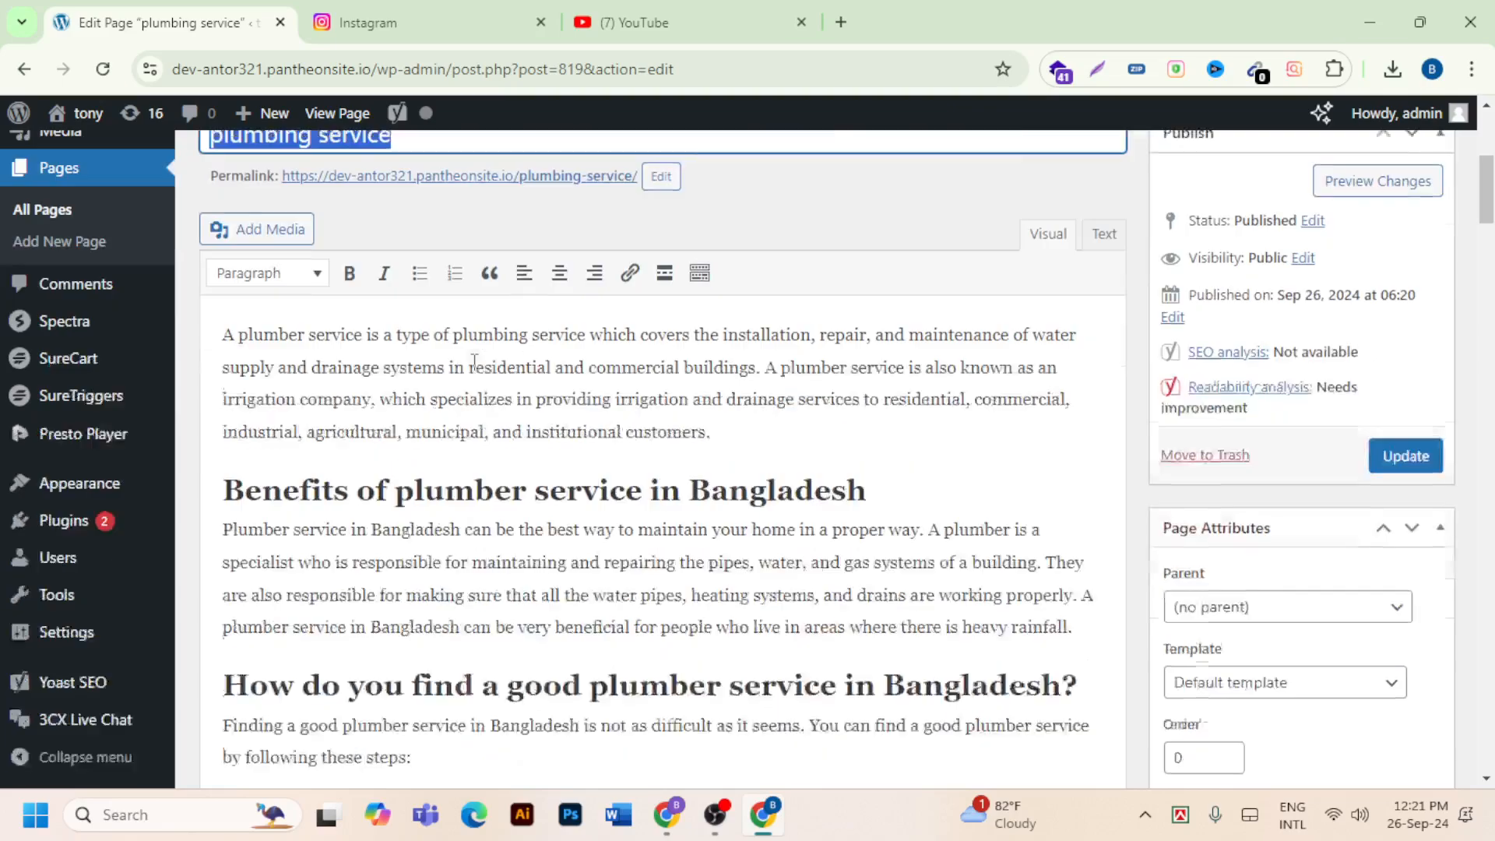
scroll(450, 303, "up", 4)
left_click(463, 347)
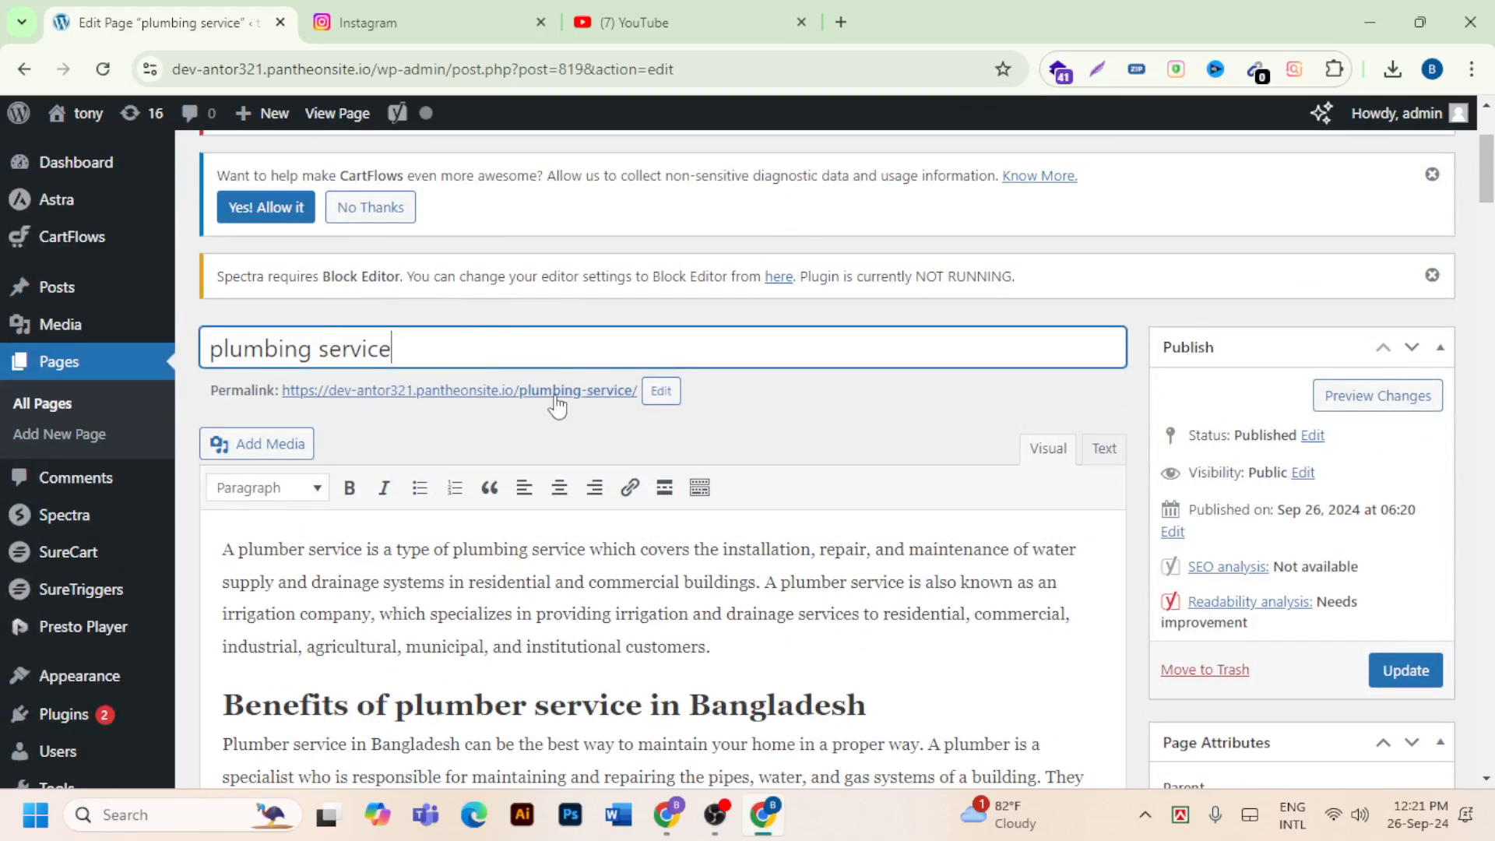
scroll(558, 401, "down", 6)
scroll(591, 402, "down", 5)
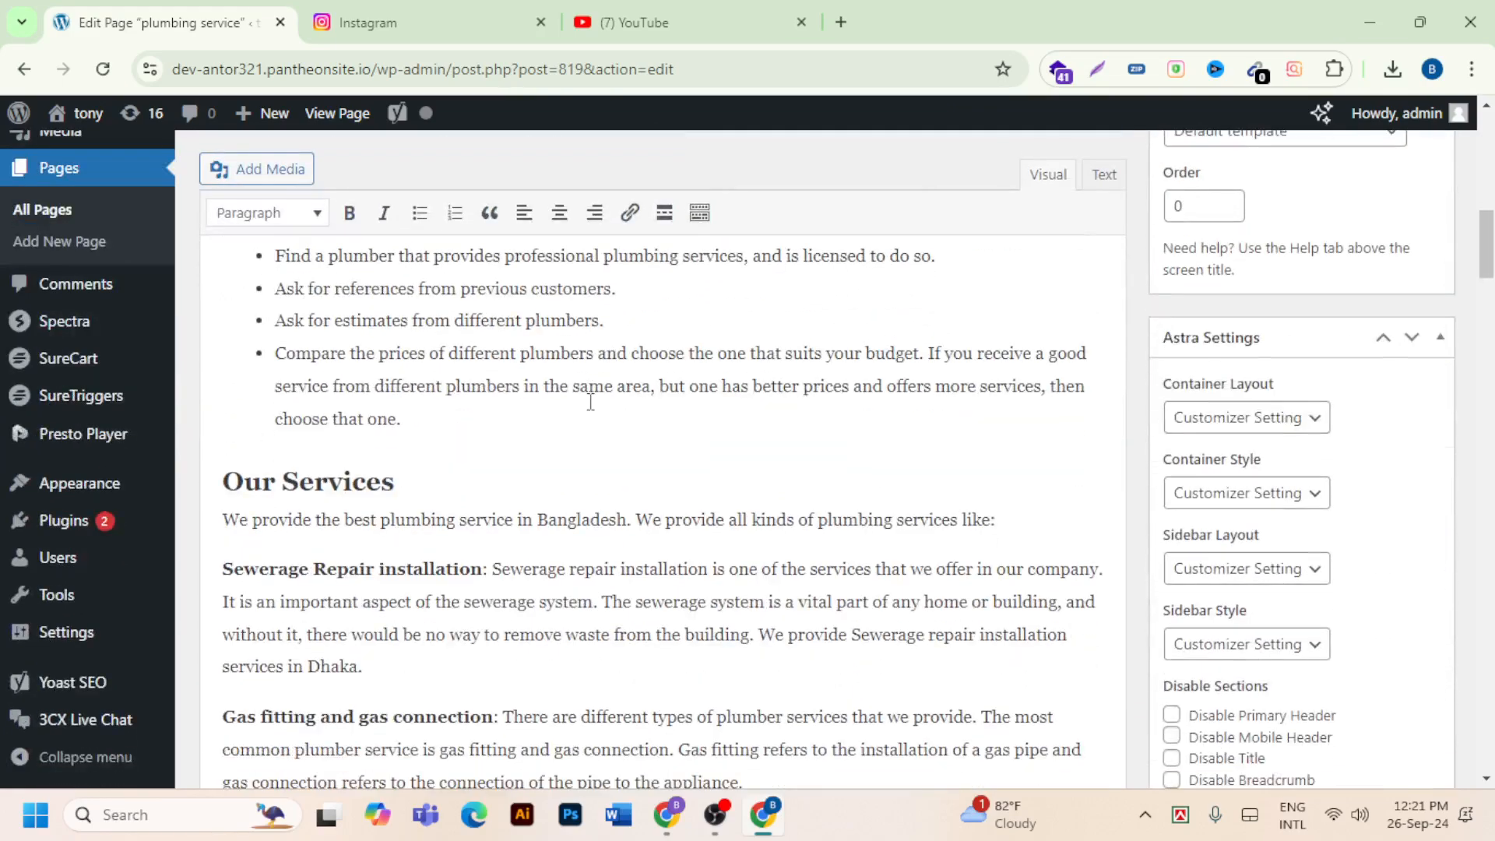
scroll(594, 404, "up", 6)
scroll(593, 404, "up", 7)
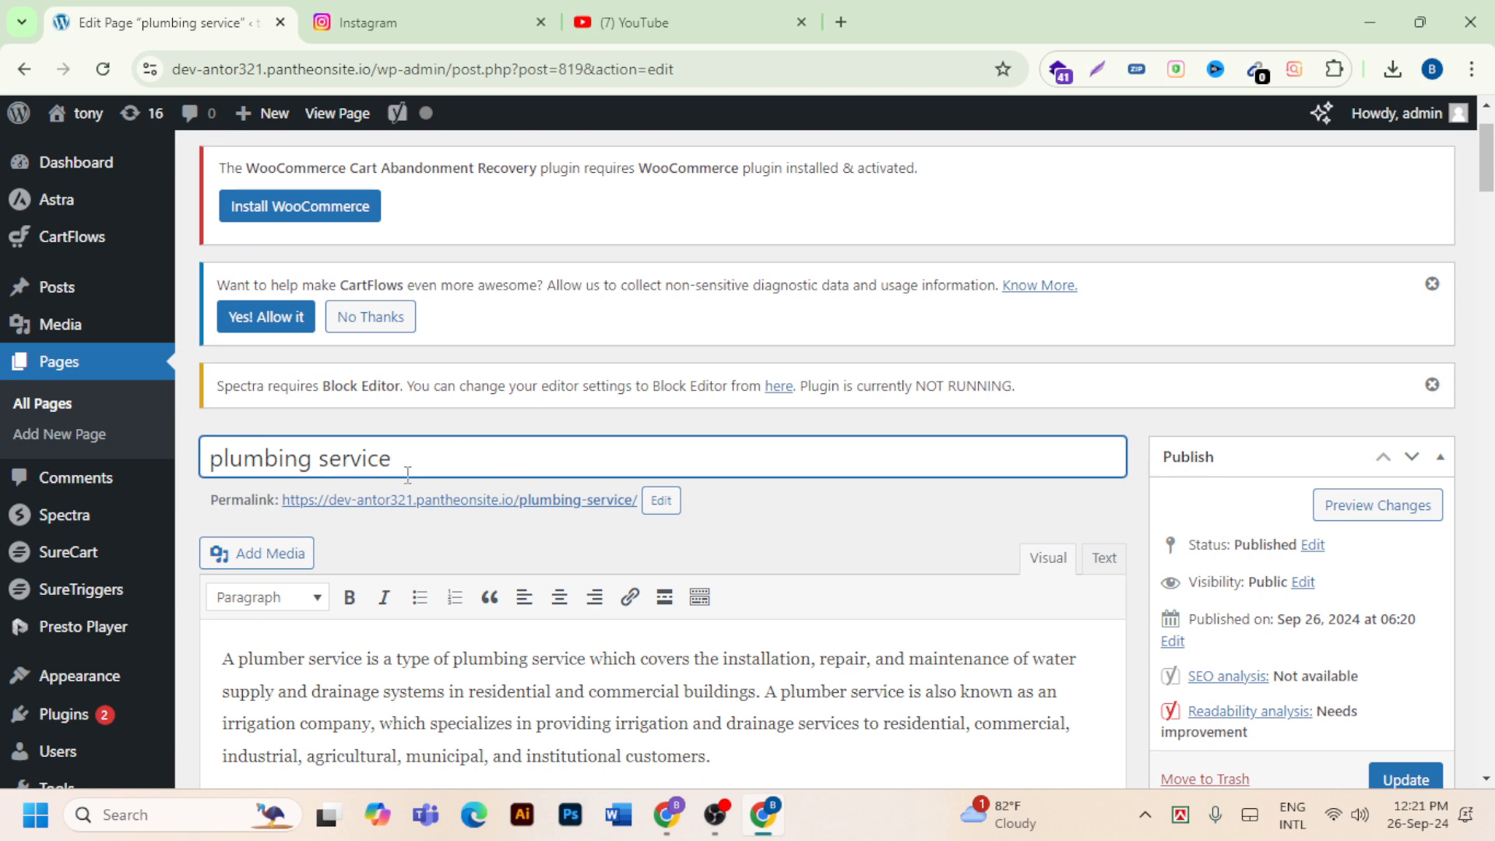
scroll(534, 490, "down", 3)
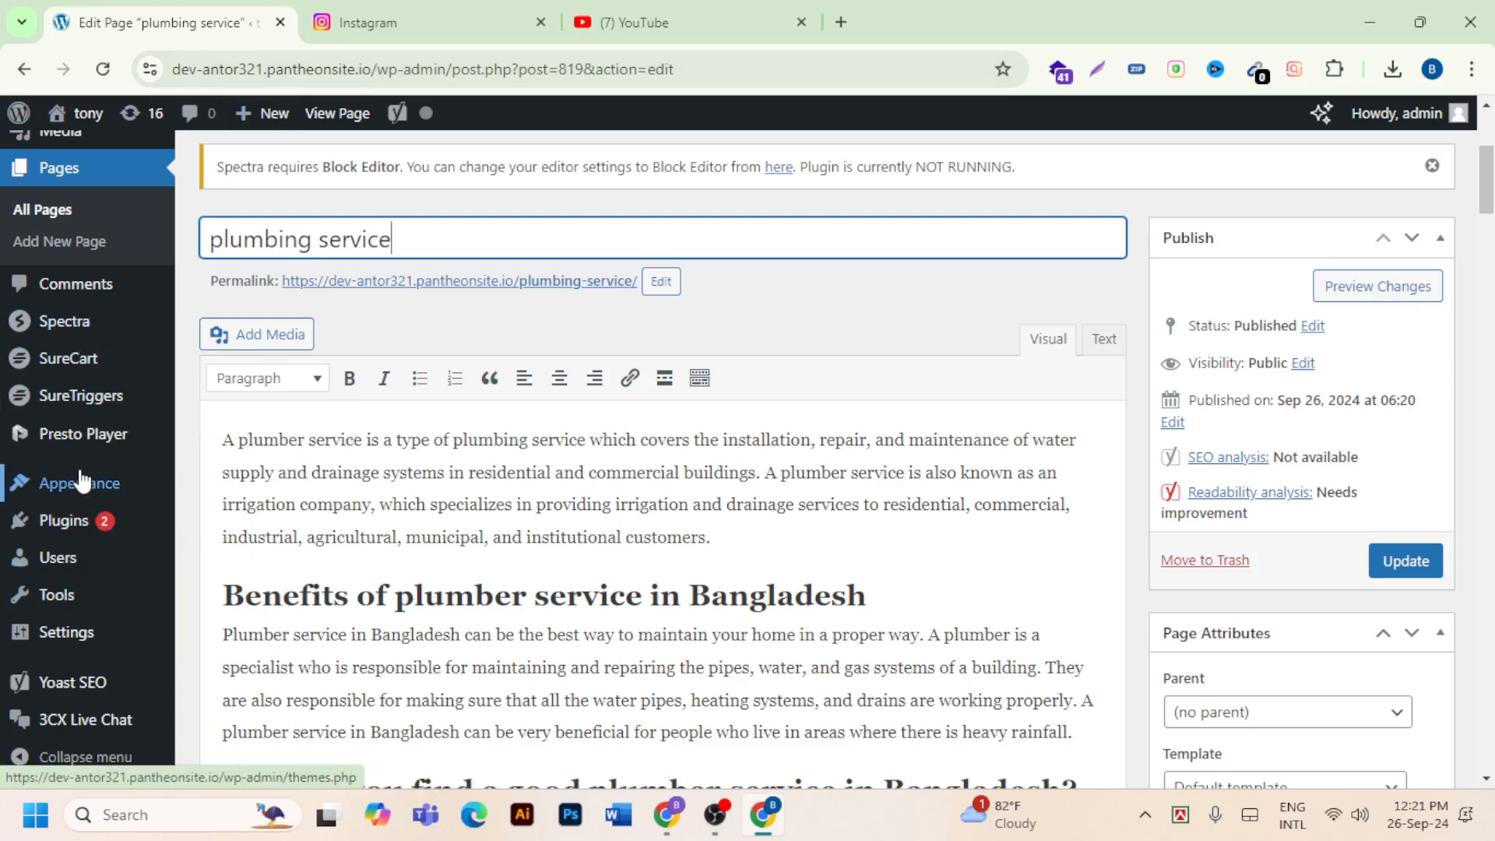
Search for "rank math" among the plugins to add, and install and activate Rank Math SEO.
left_click(227, 556)
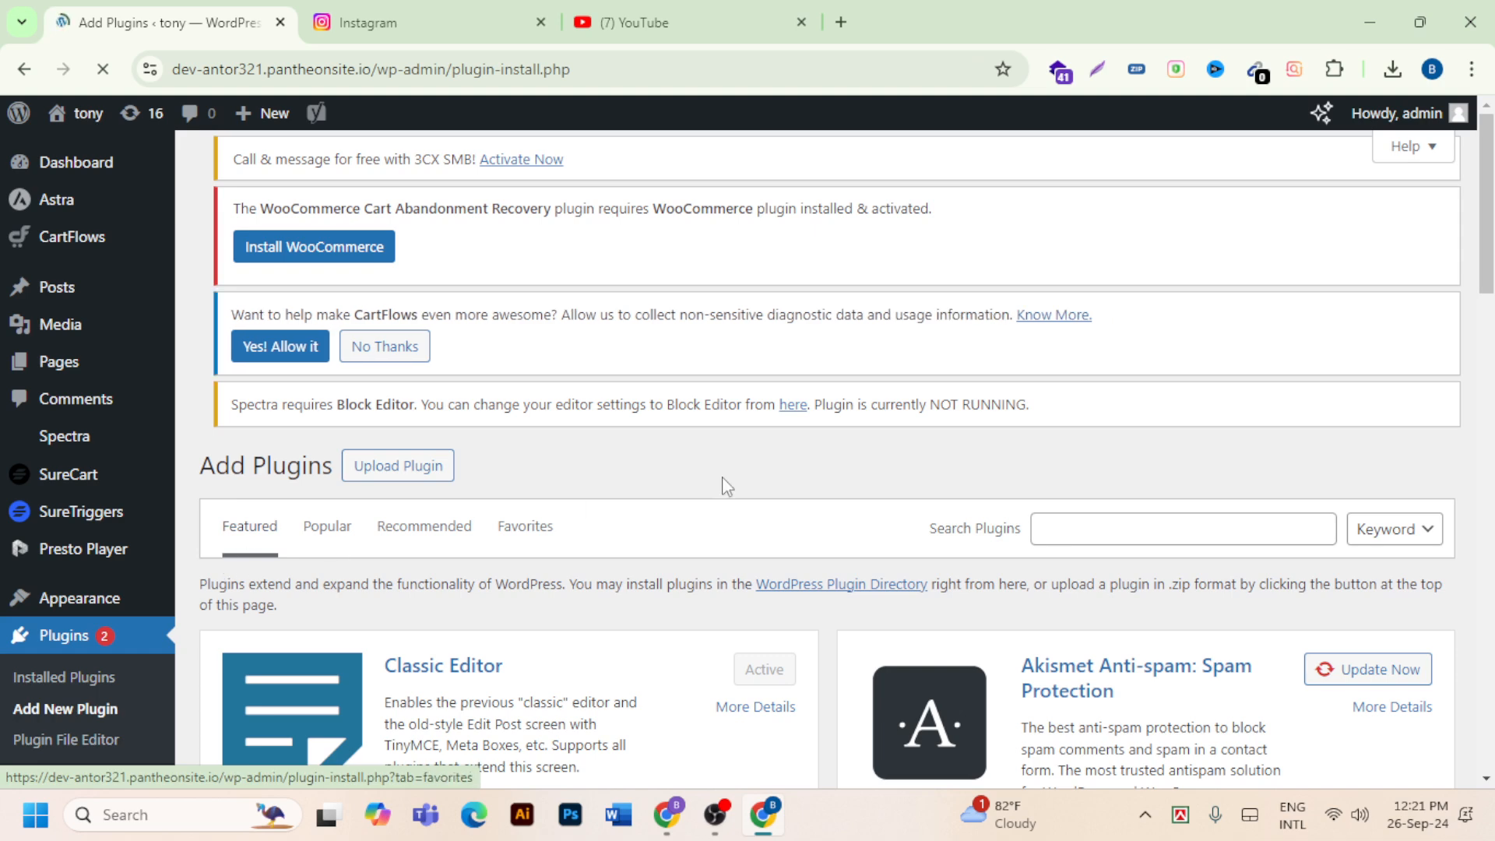
scroll(1214, 551, "down", 1)
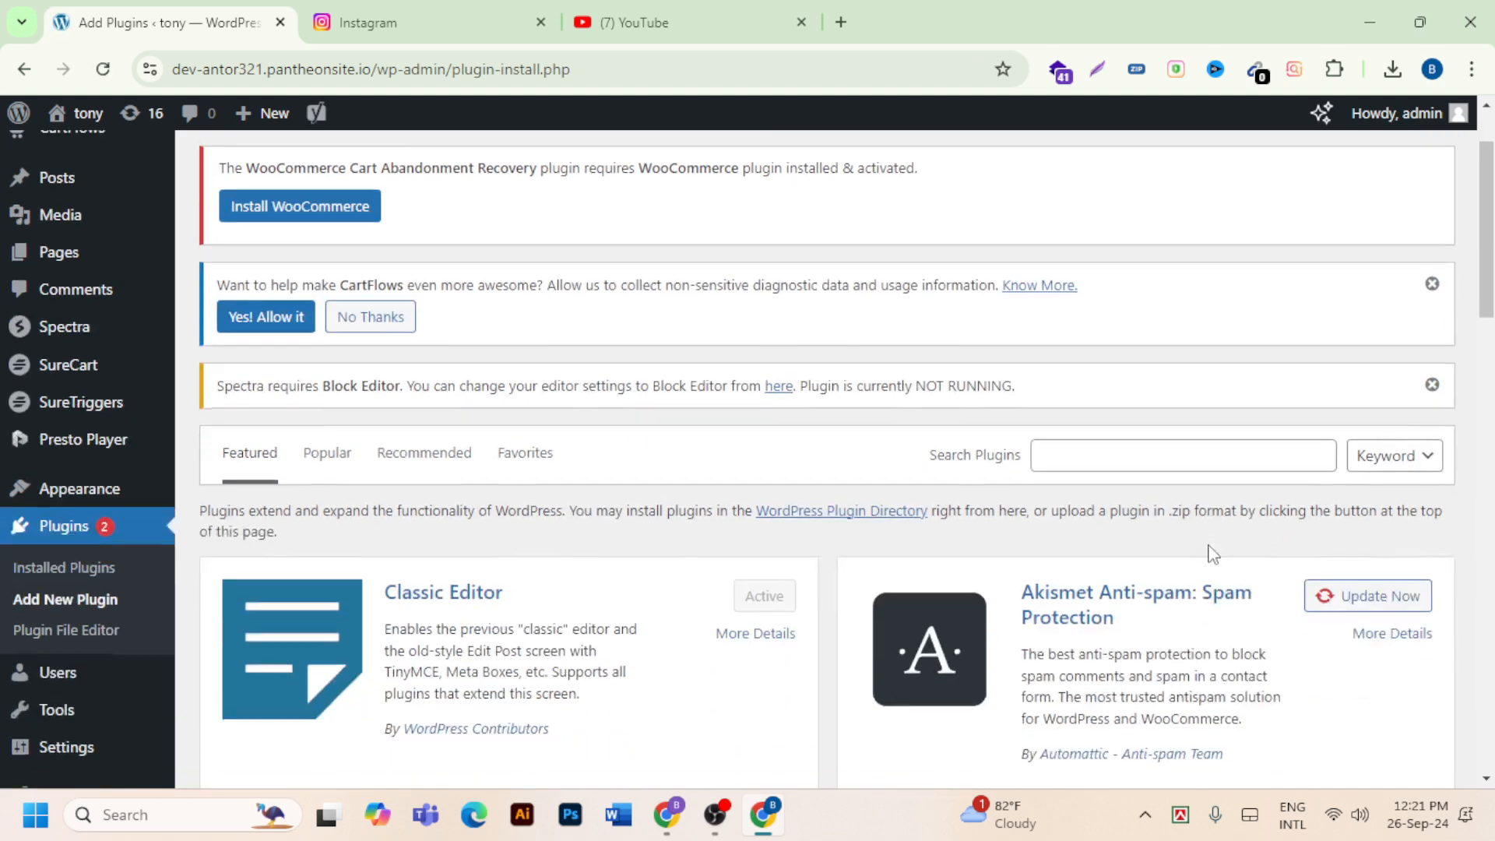
left_click(1114, 455)
type("rank ma")
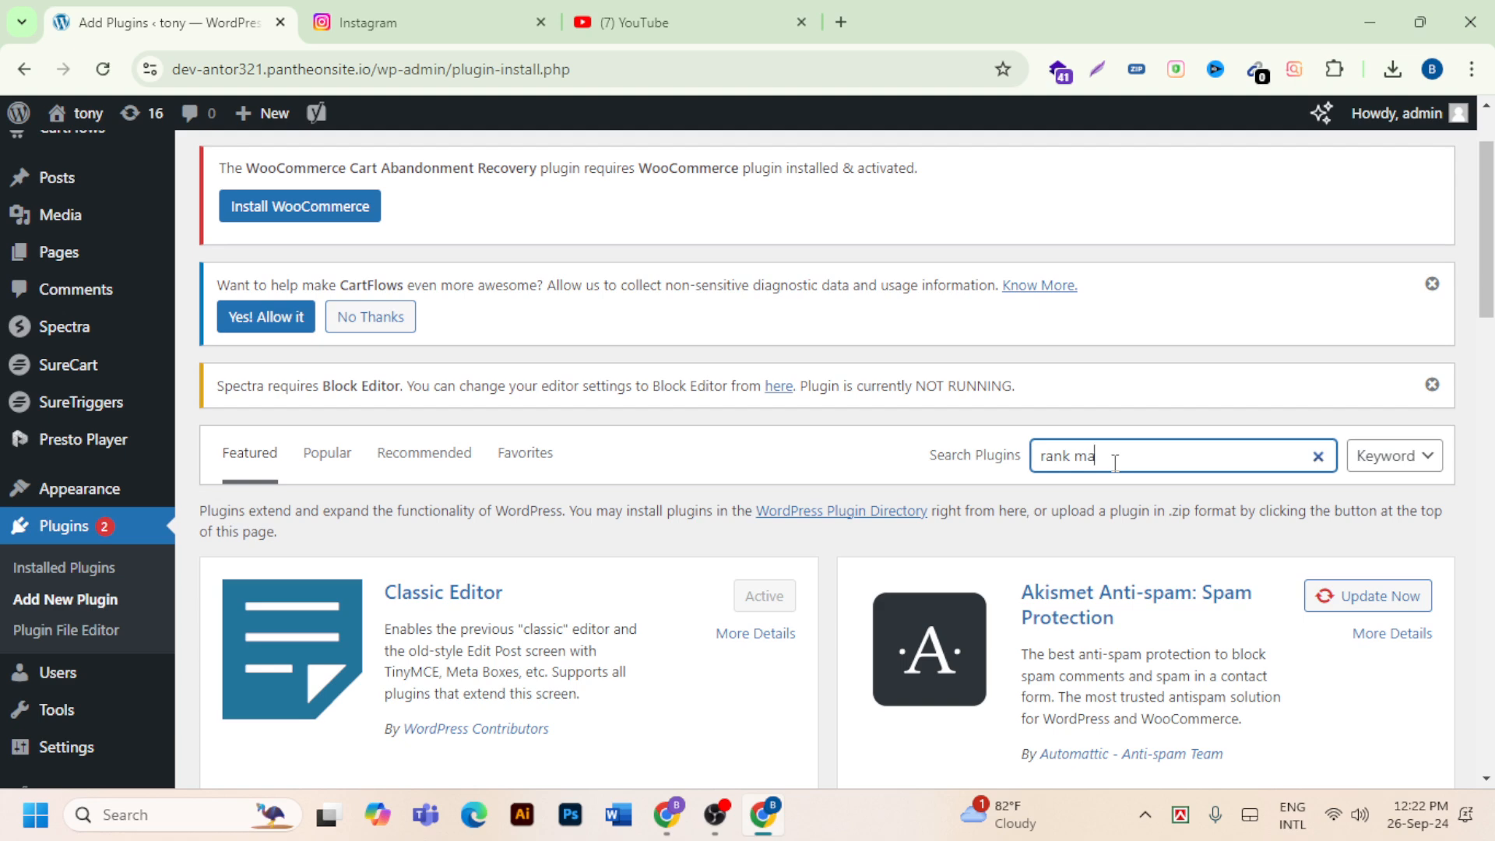
type("th")
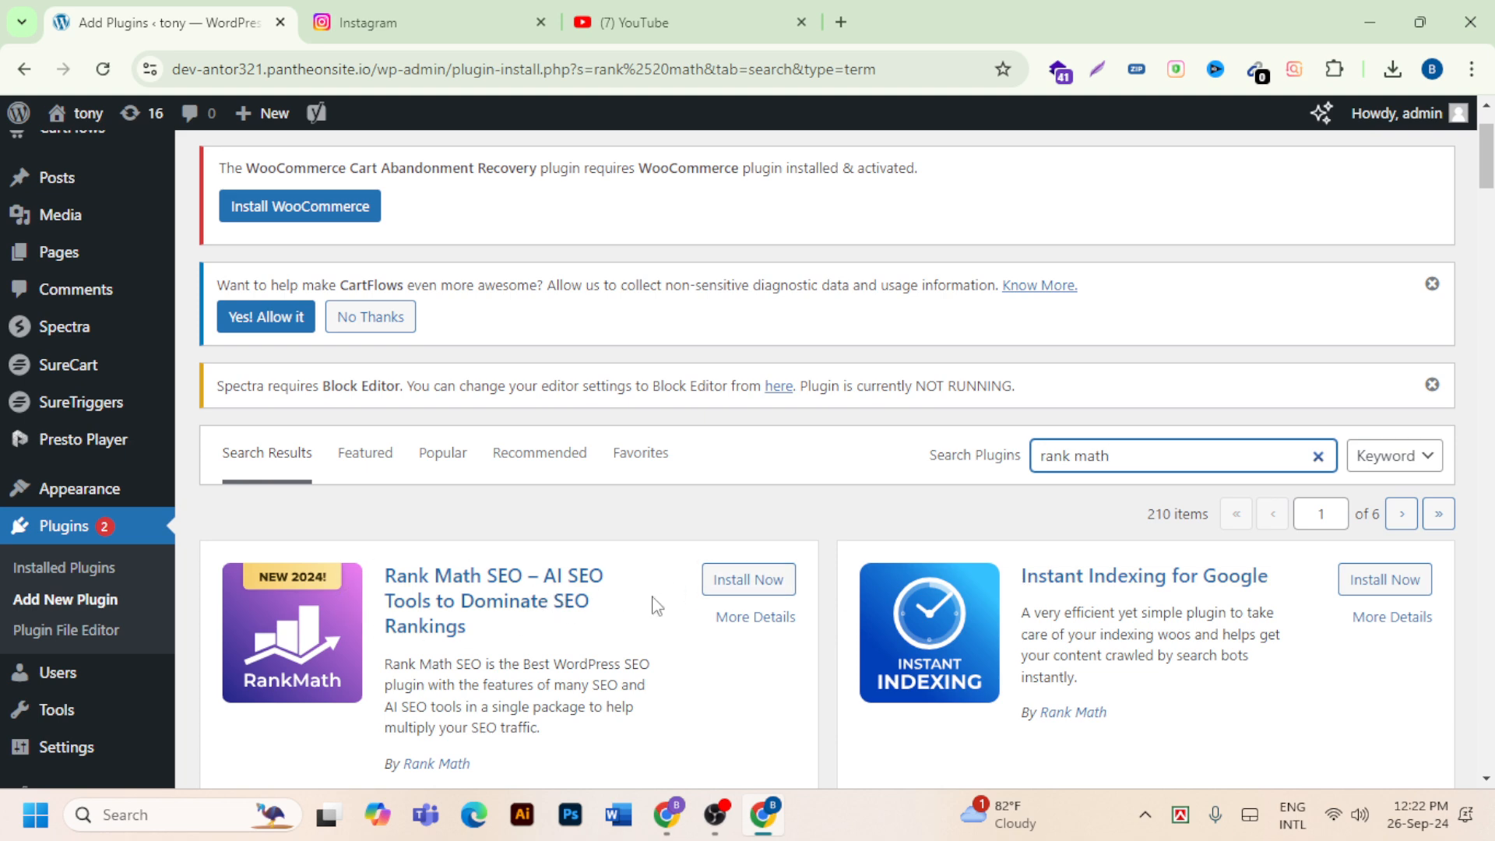
left_click(746, 581)
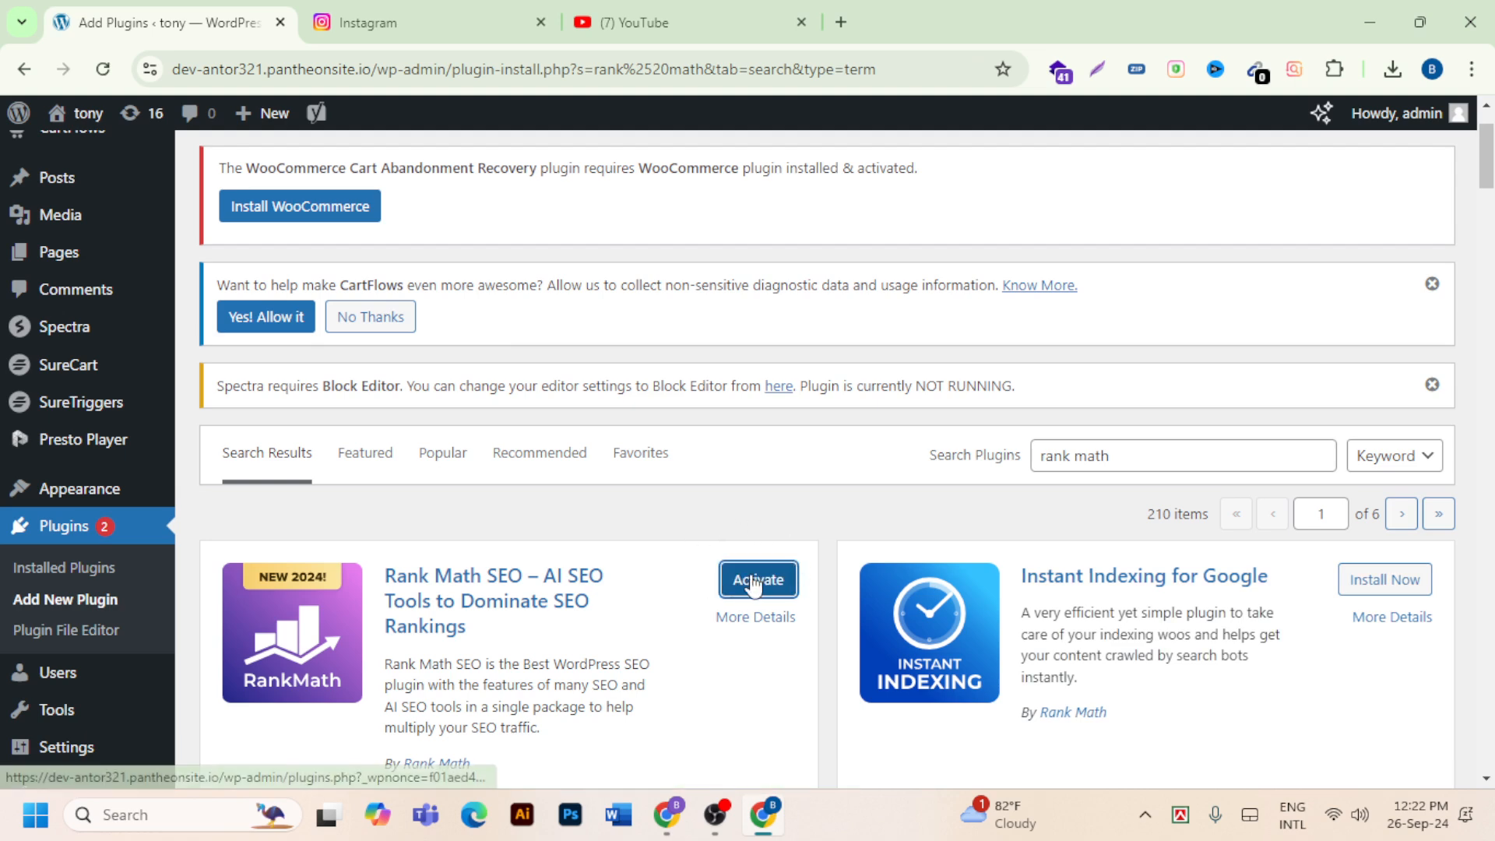
left_click(754, 583)
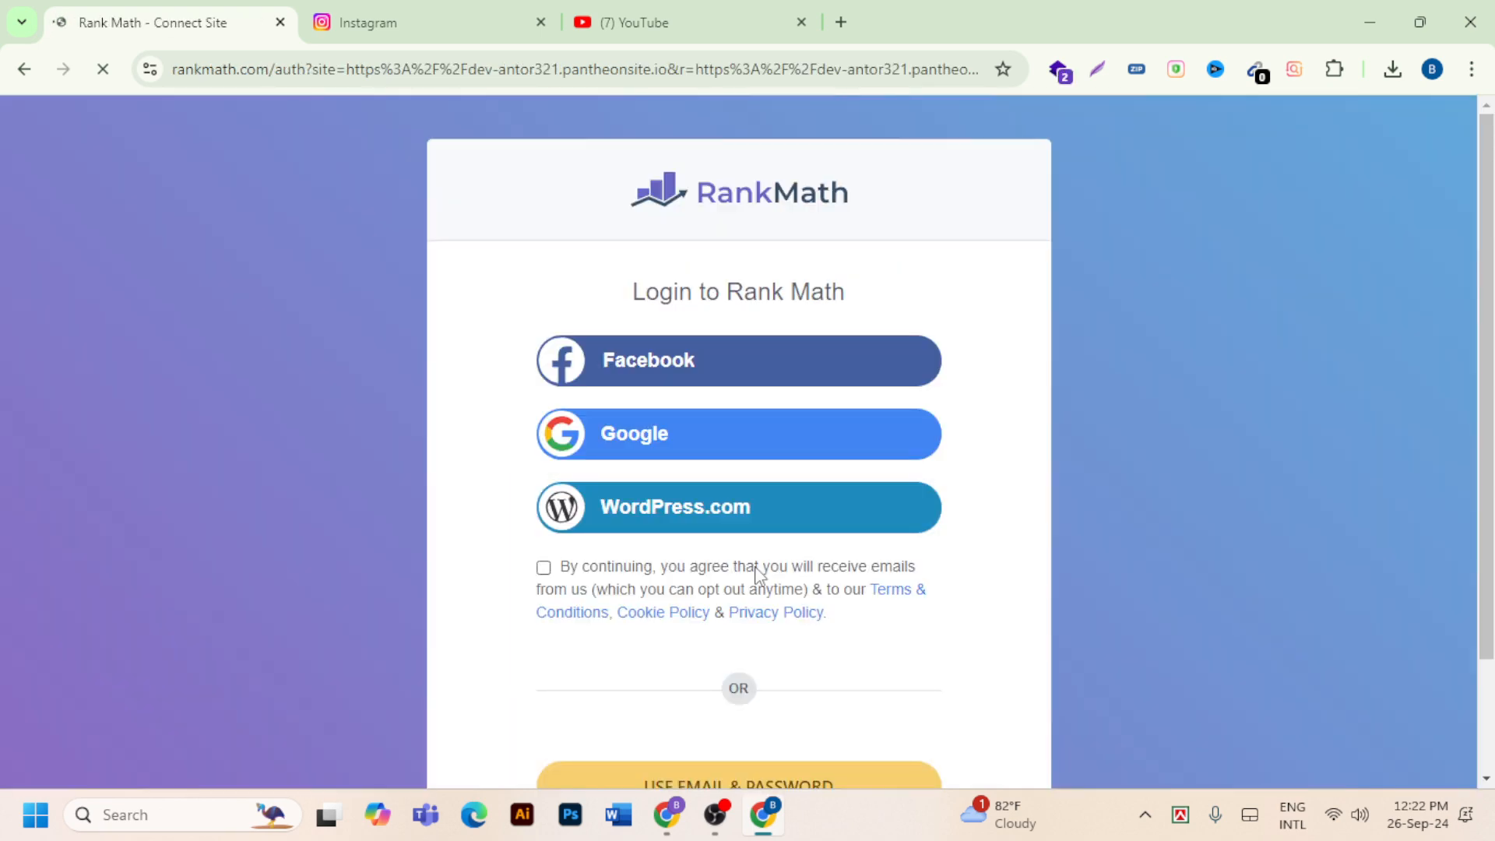
Leave the Rank Math login page, skip connecting an account, and start the setup wizard in Advanced mode.
scroll(644, 431, "down", 2)
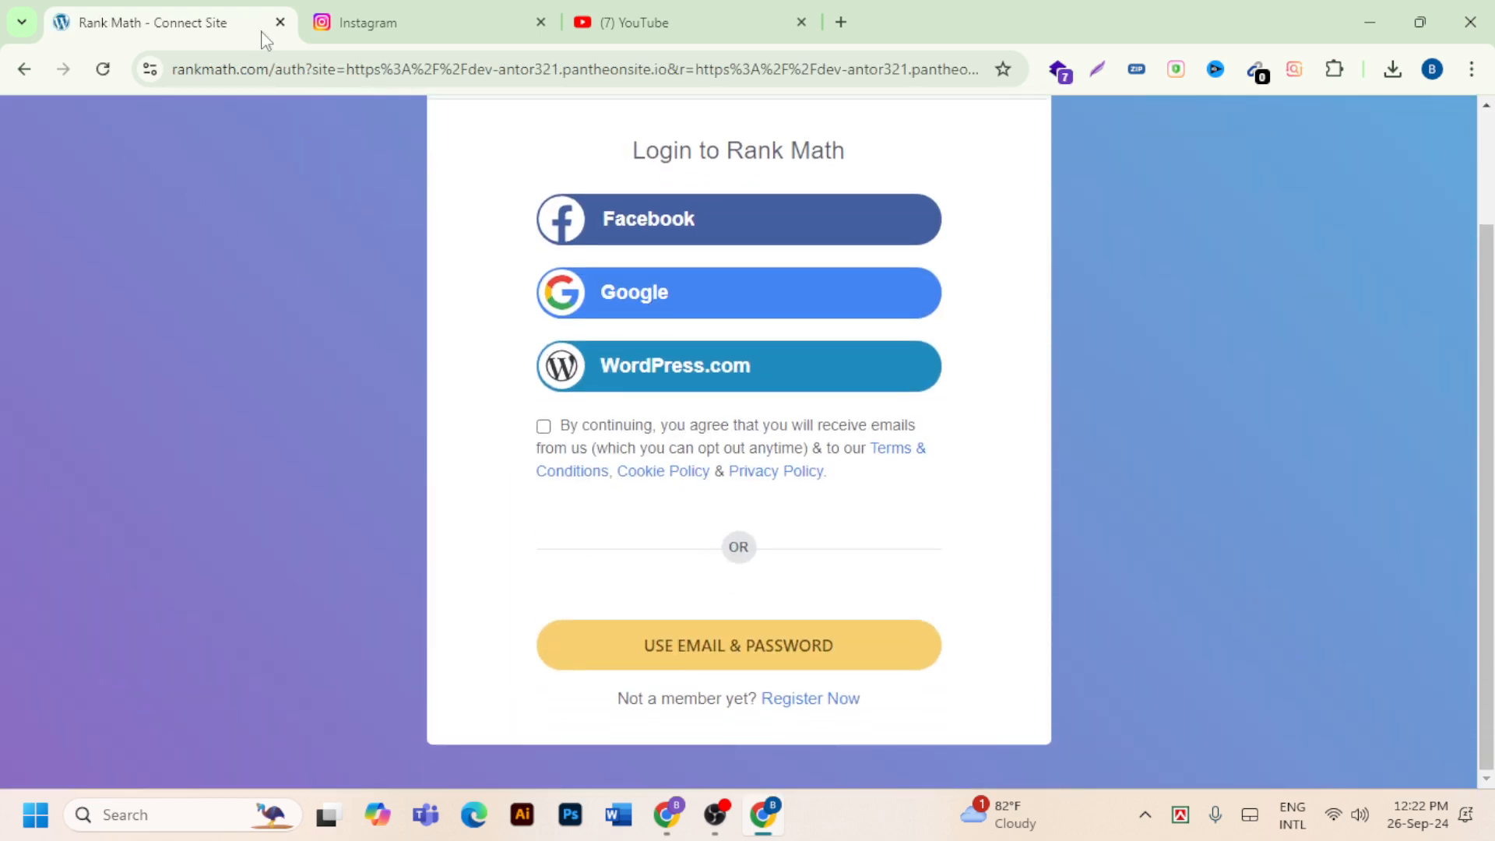
left_click(28, 70)
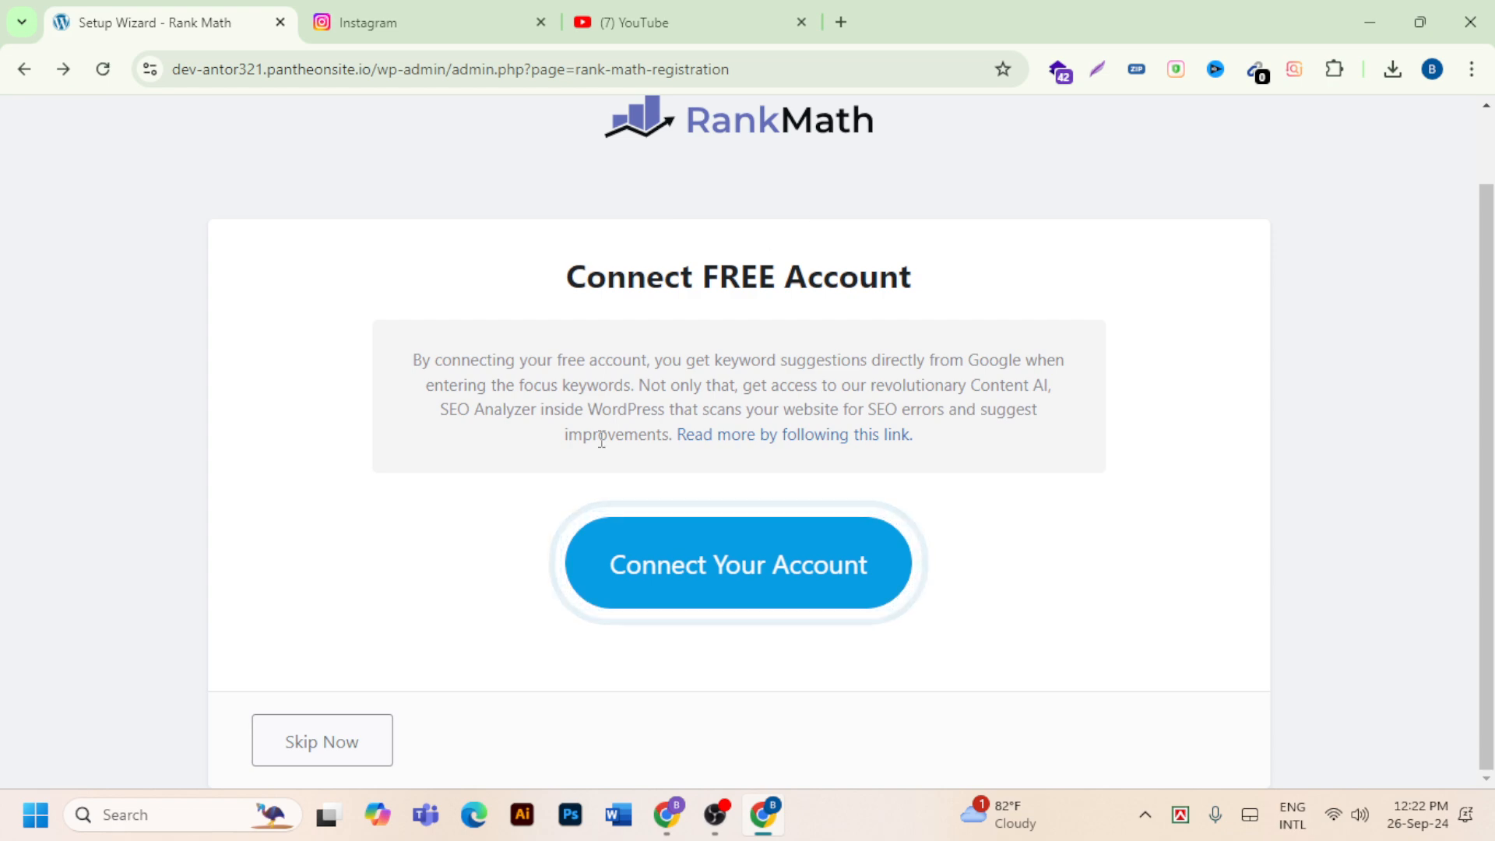
left_click(362, 755)
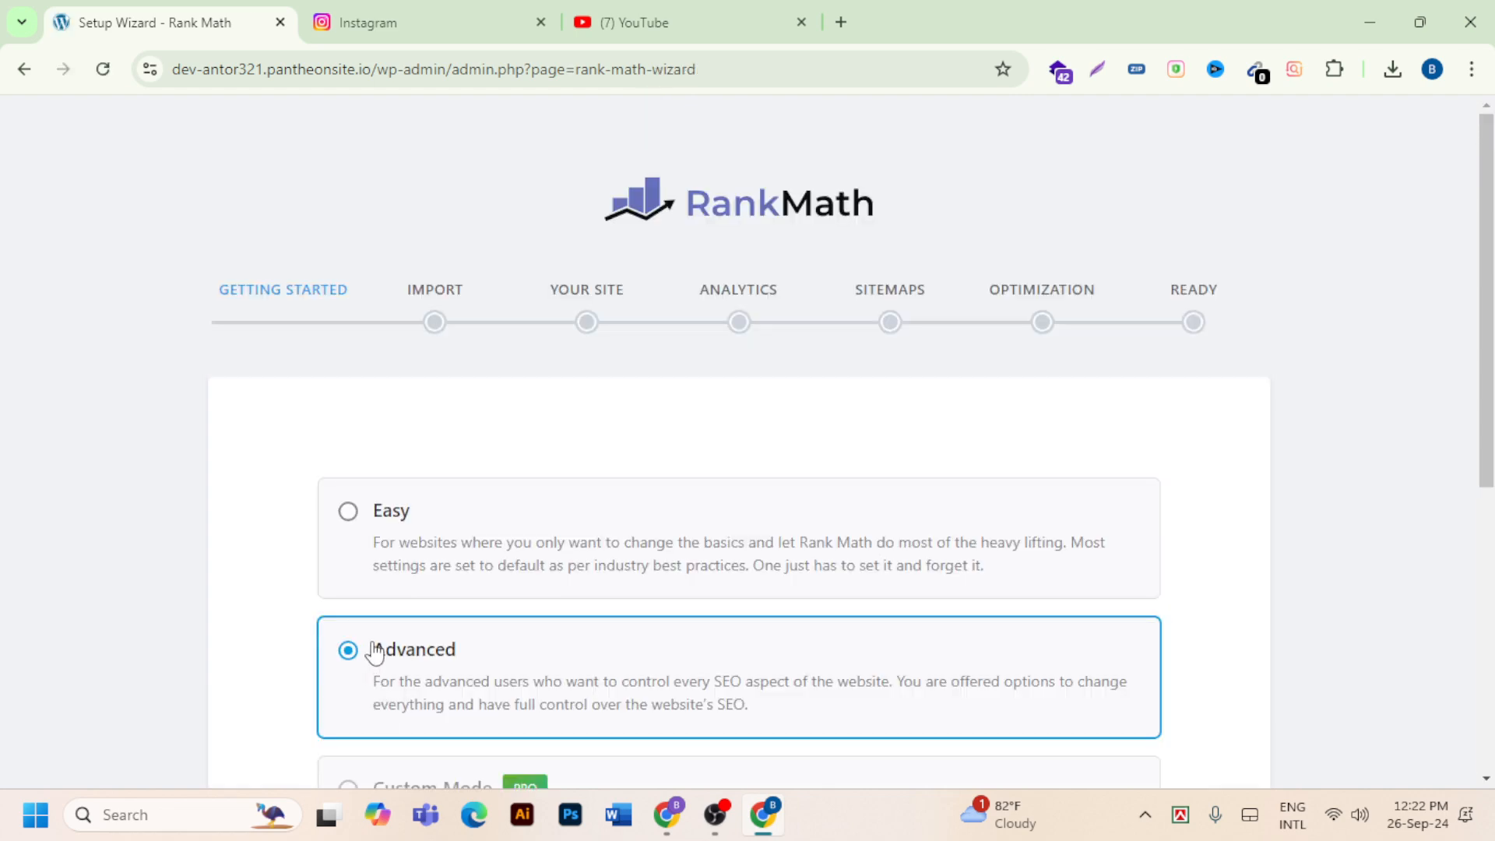
scroll(600, 571, "down", 7)
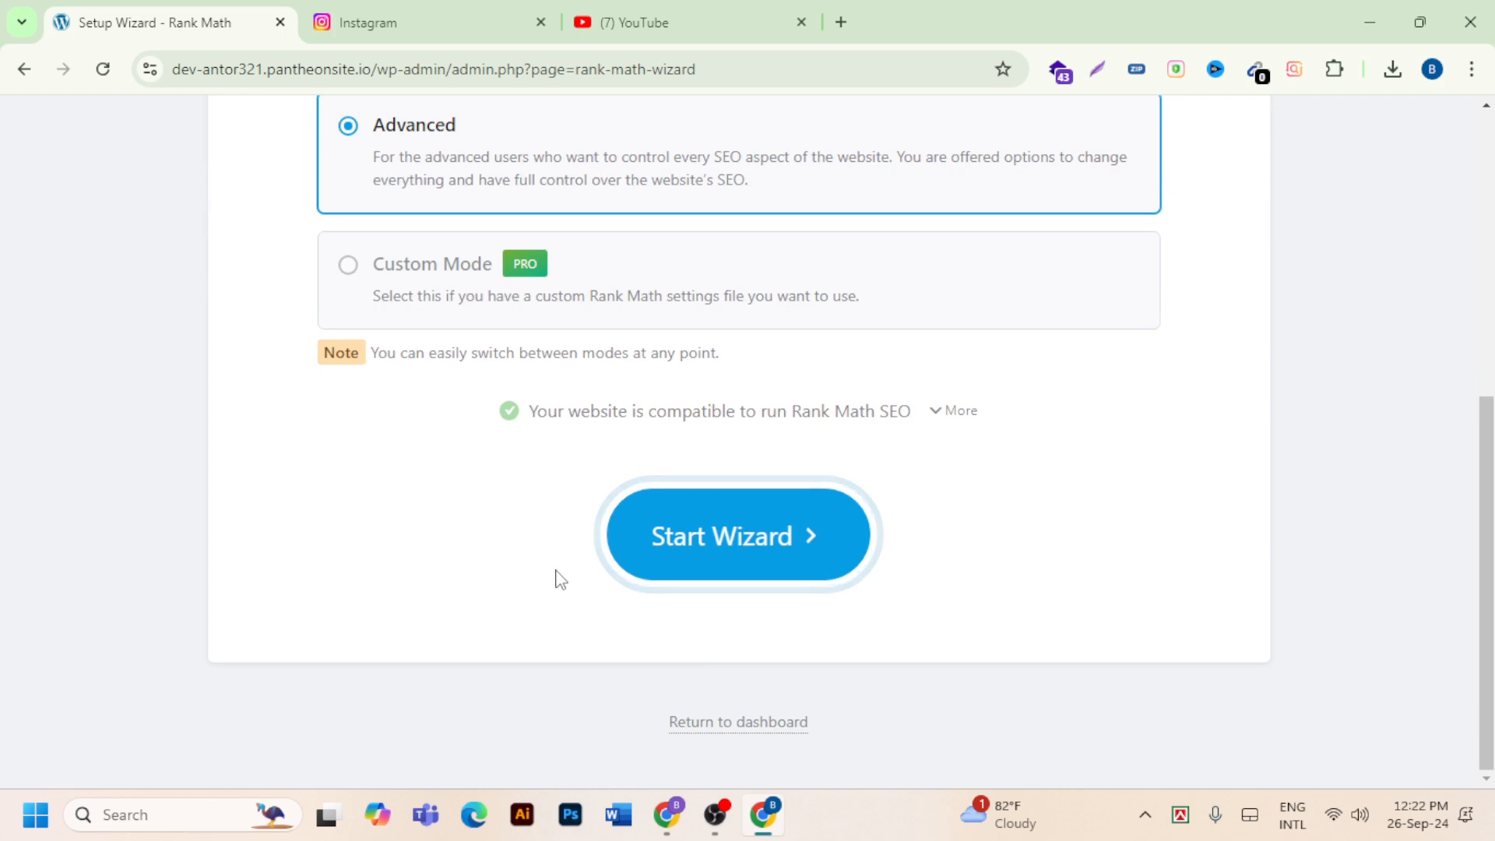
left_click(732, 544)
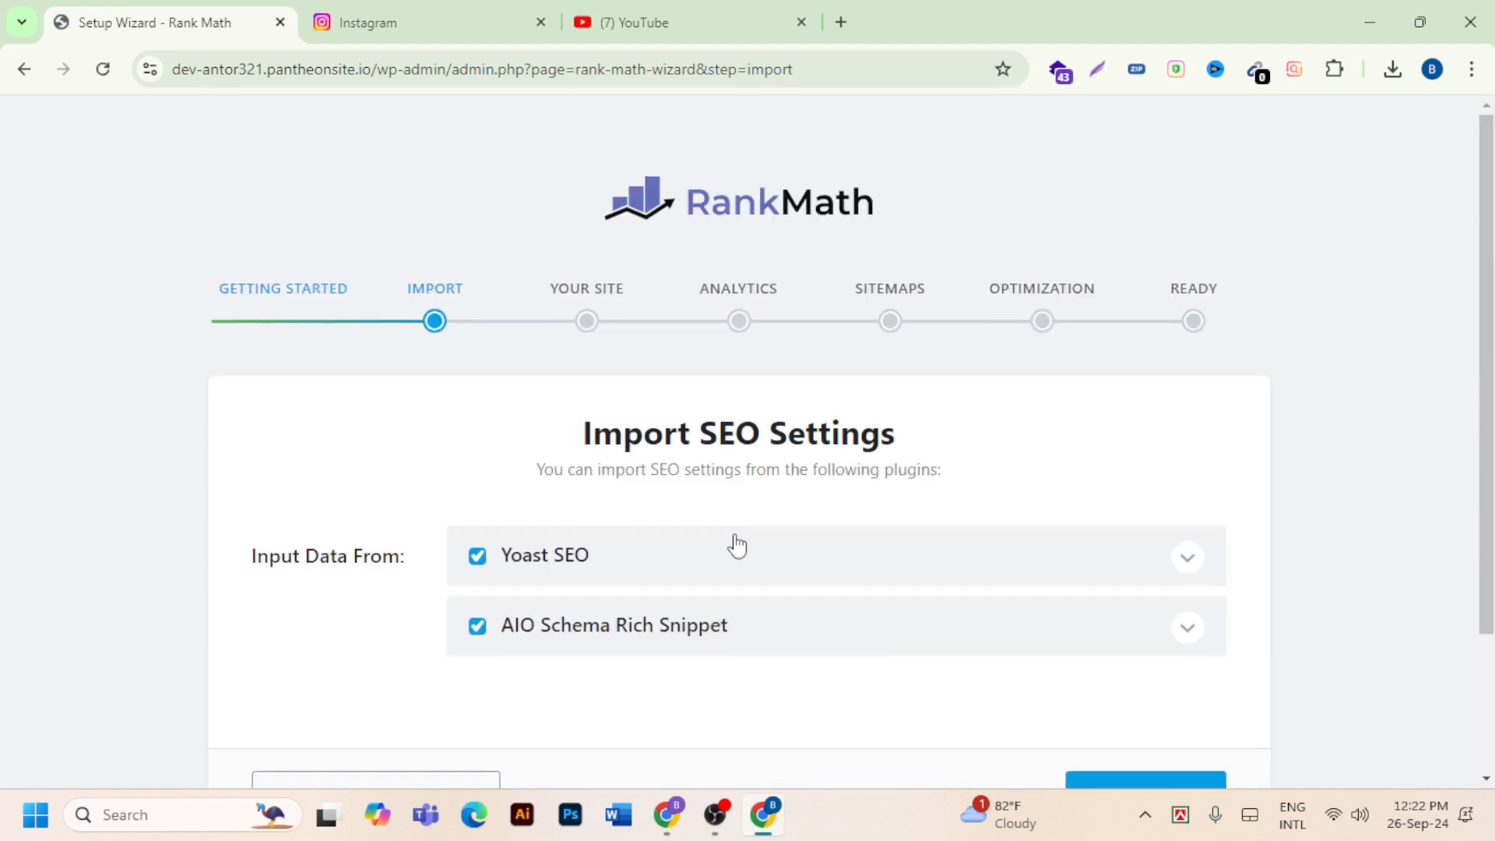
Import the SEO settings from Yoast SEO and AIO Schema Rich Snippet, and continue the wizard.
scroll(737, 545, "down", 2)
left_click(1143, 611)
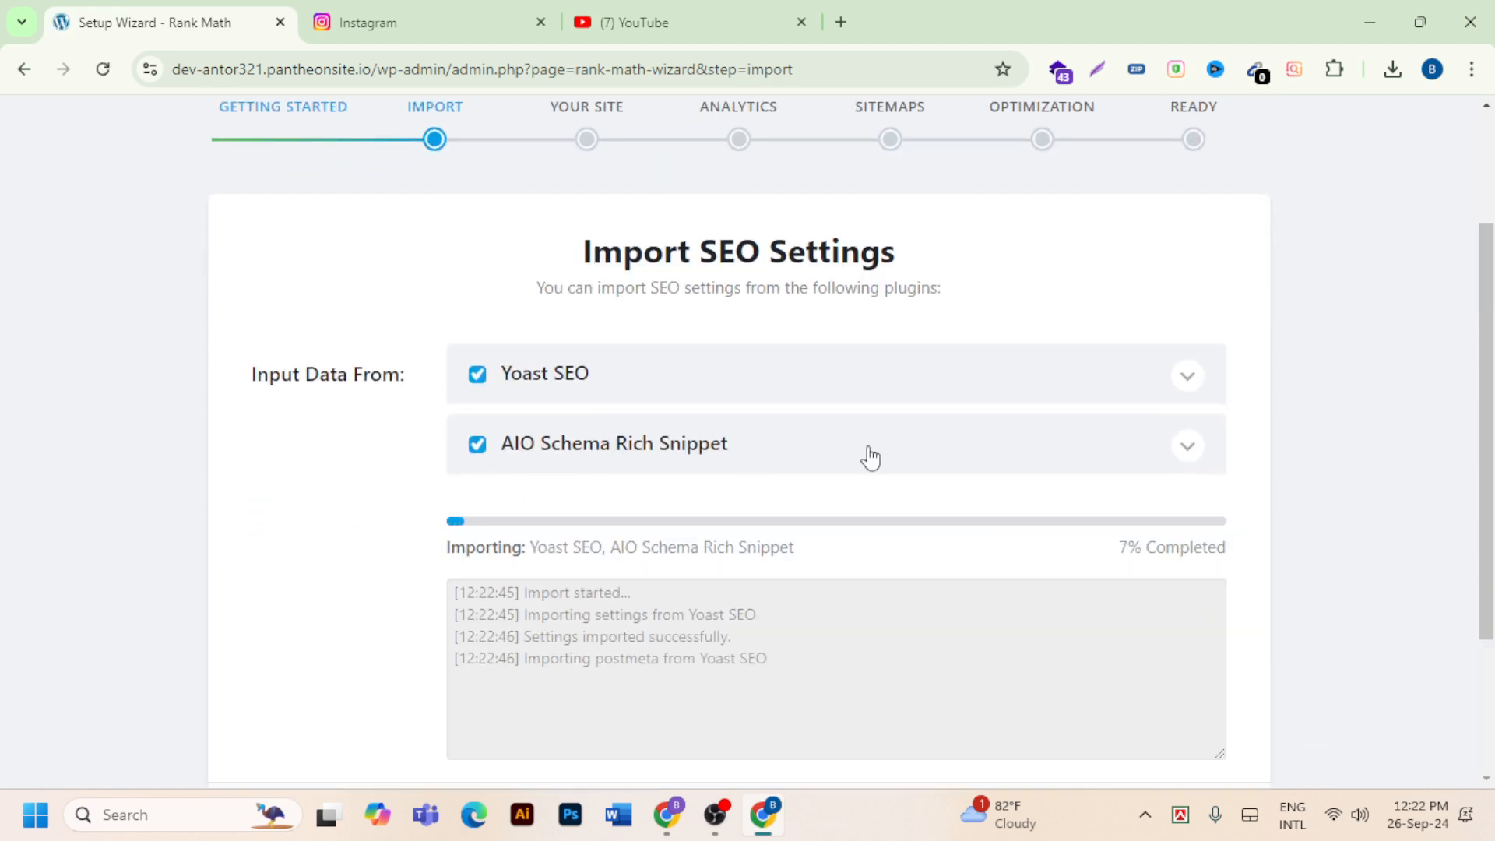
scroll(870, 458, "down", 2)
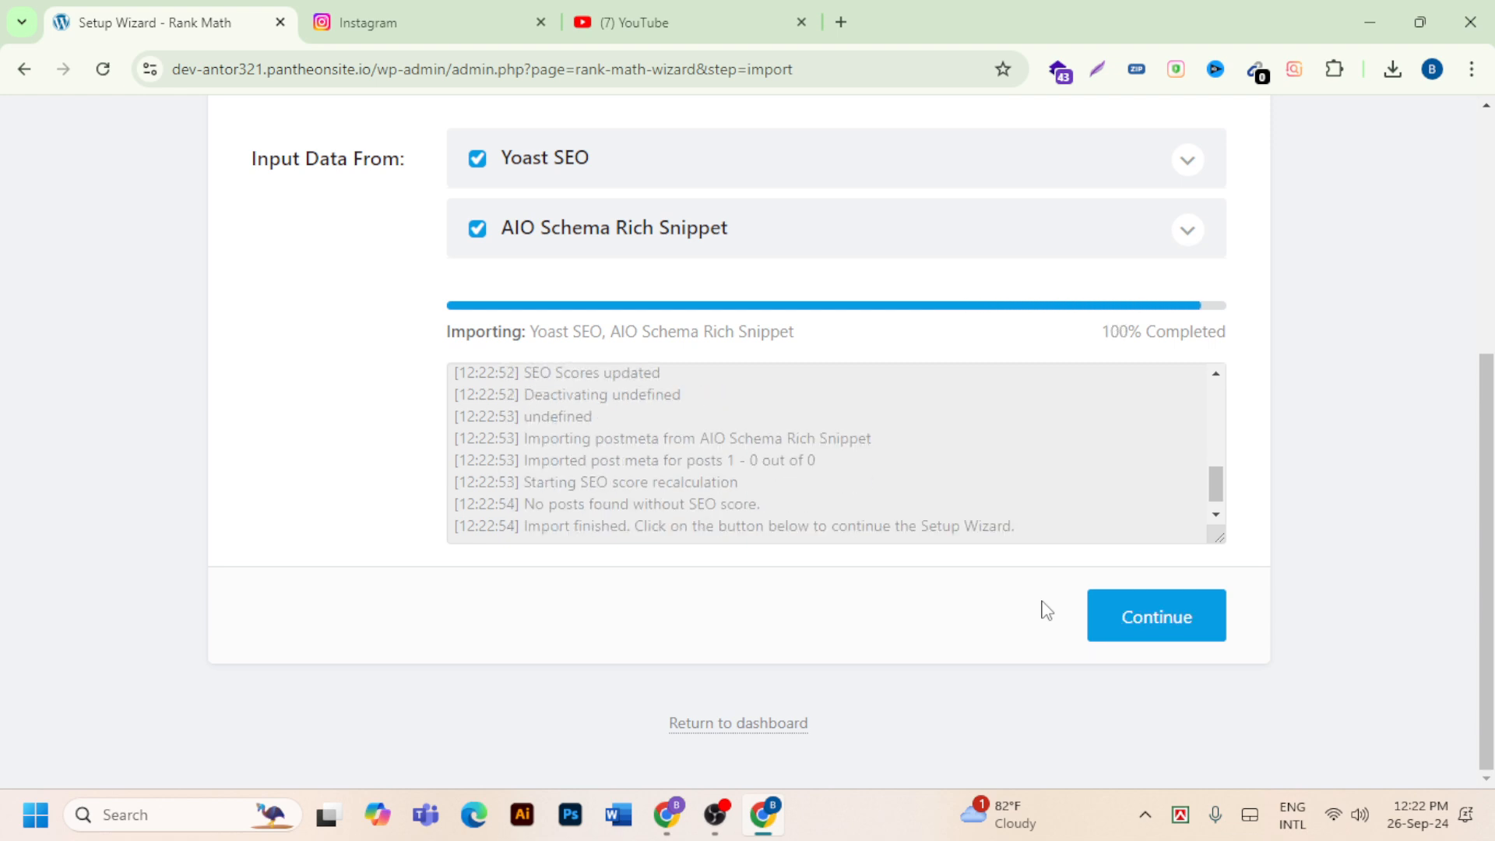
left_click(1157, 627)
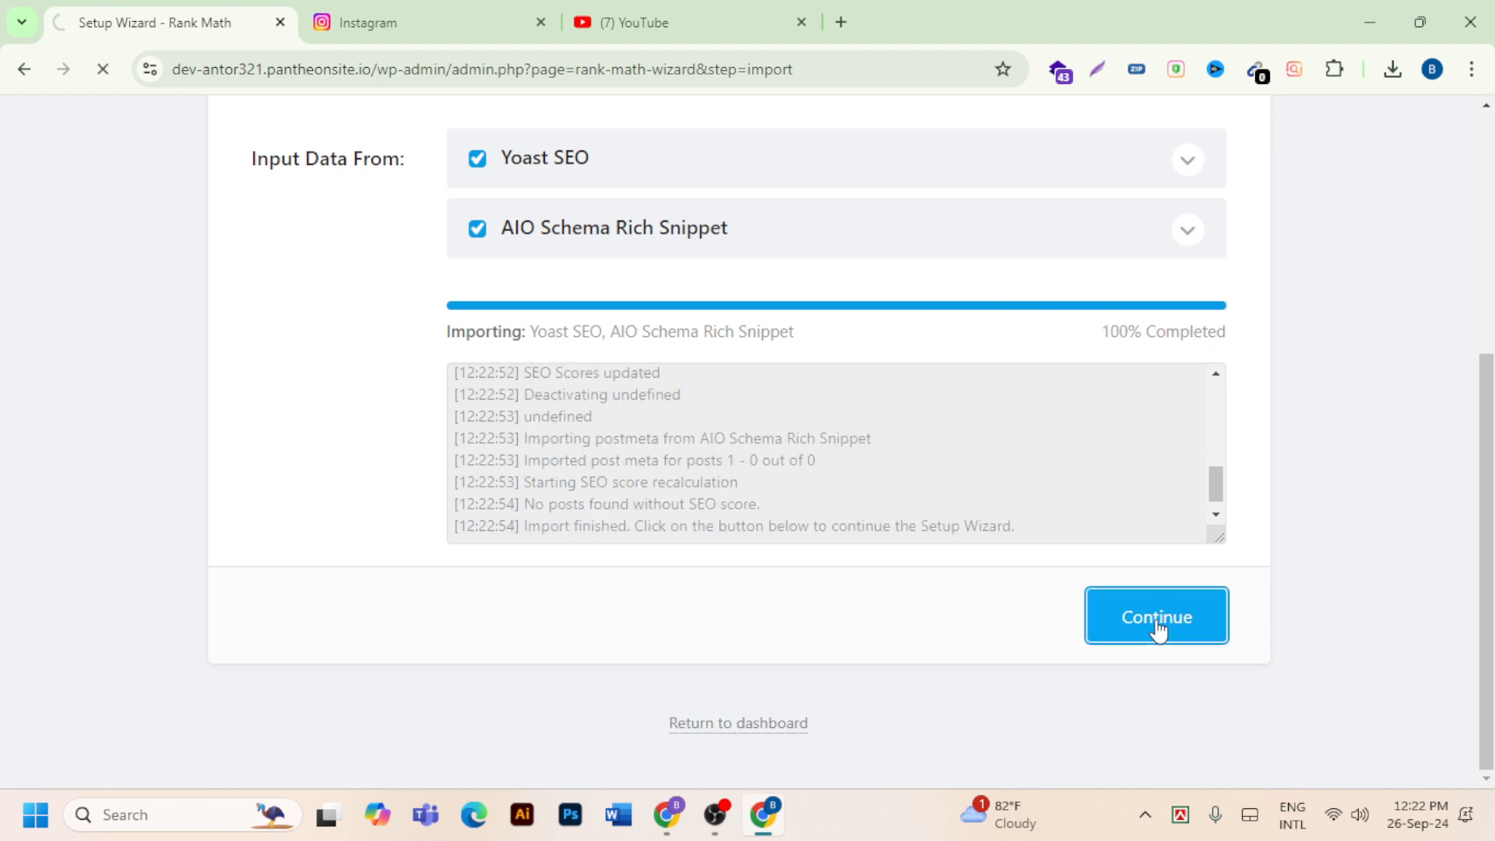
Save the default Your Site details as Personal Blog and pass the Analytics stage without connecting Google services.
scroll(1156, 627, "down", 15)
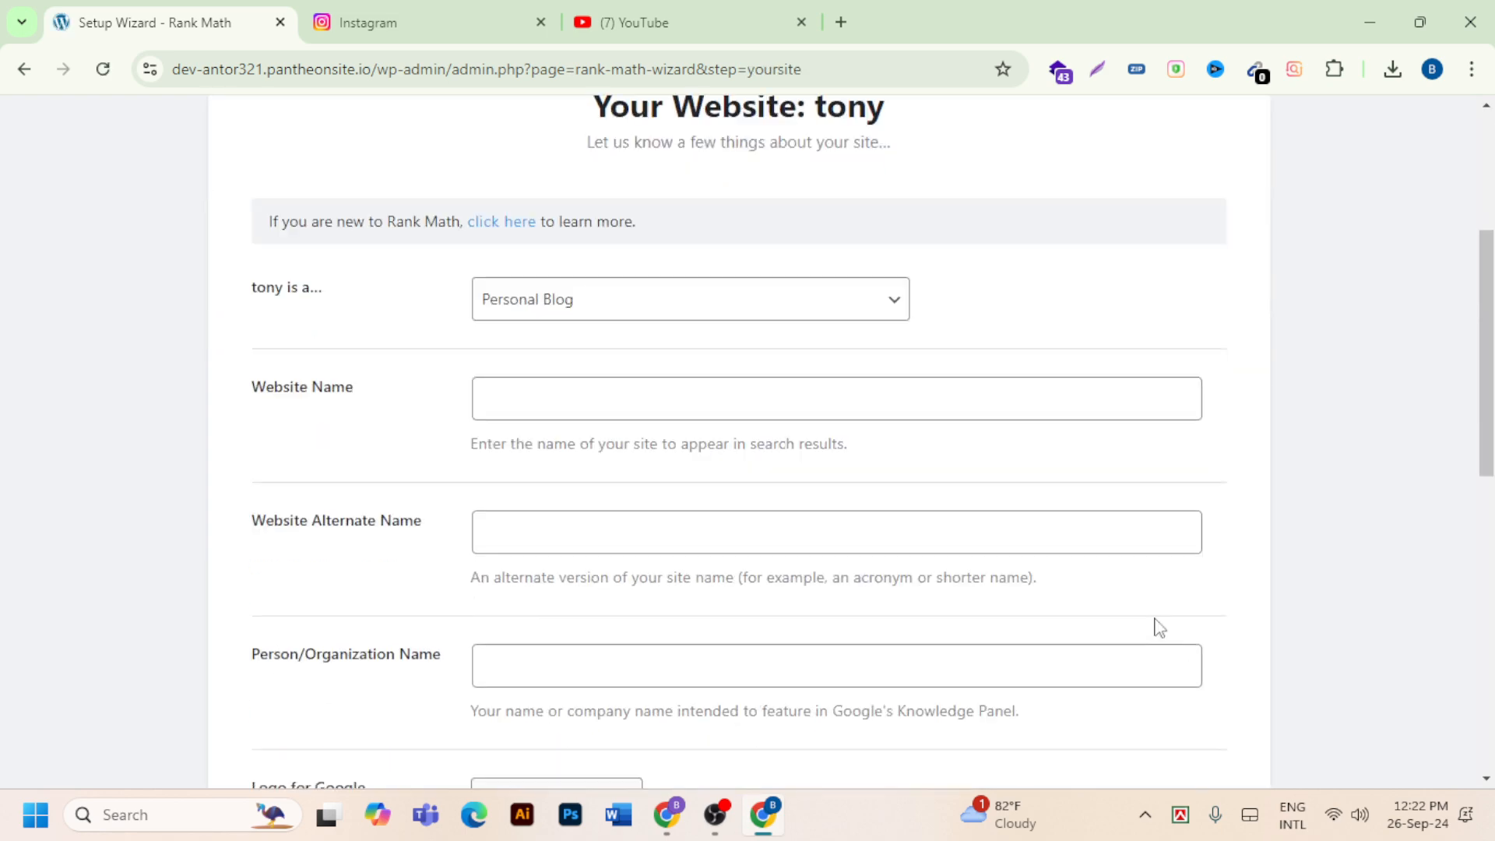
left_click(1121, 625)
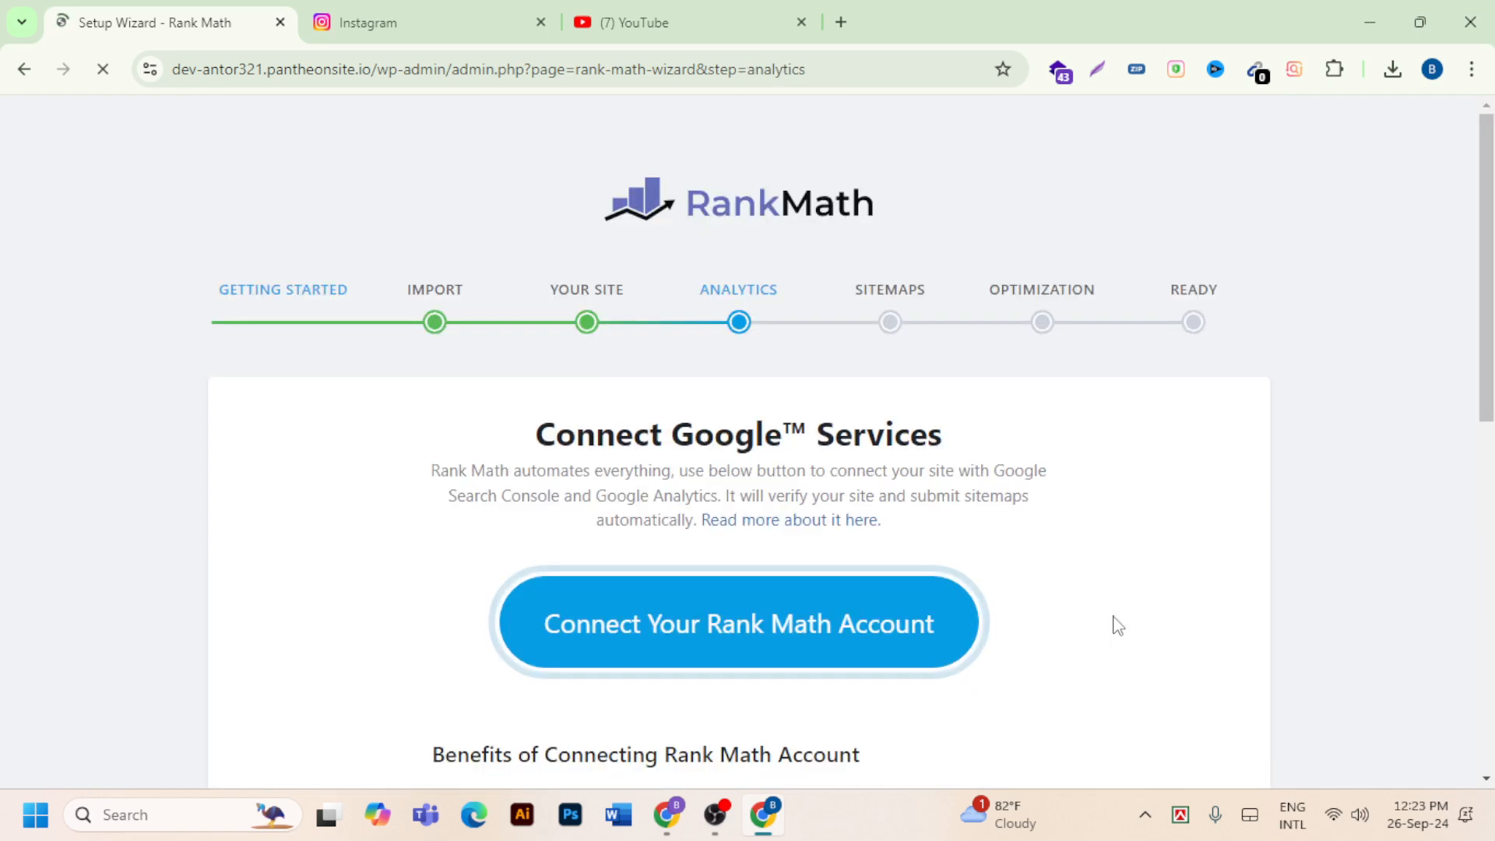
scroll(962, 606, "down", 4)
scroll(962, 606, "down", 6)
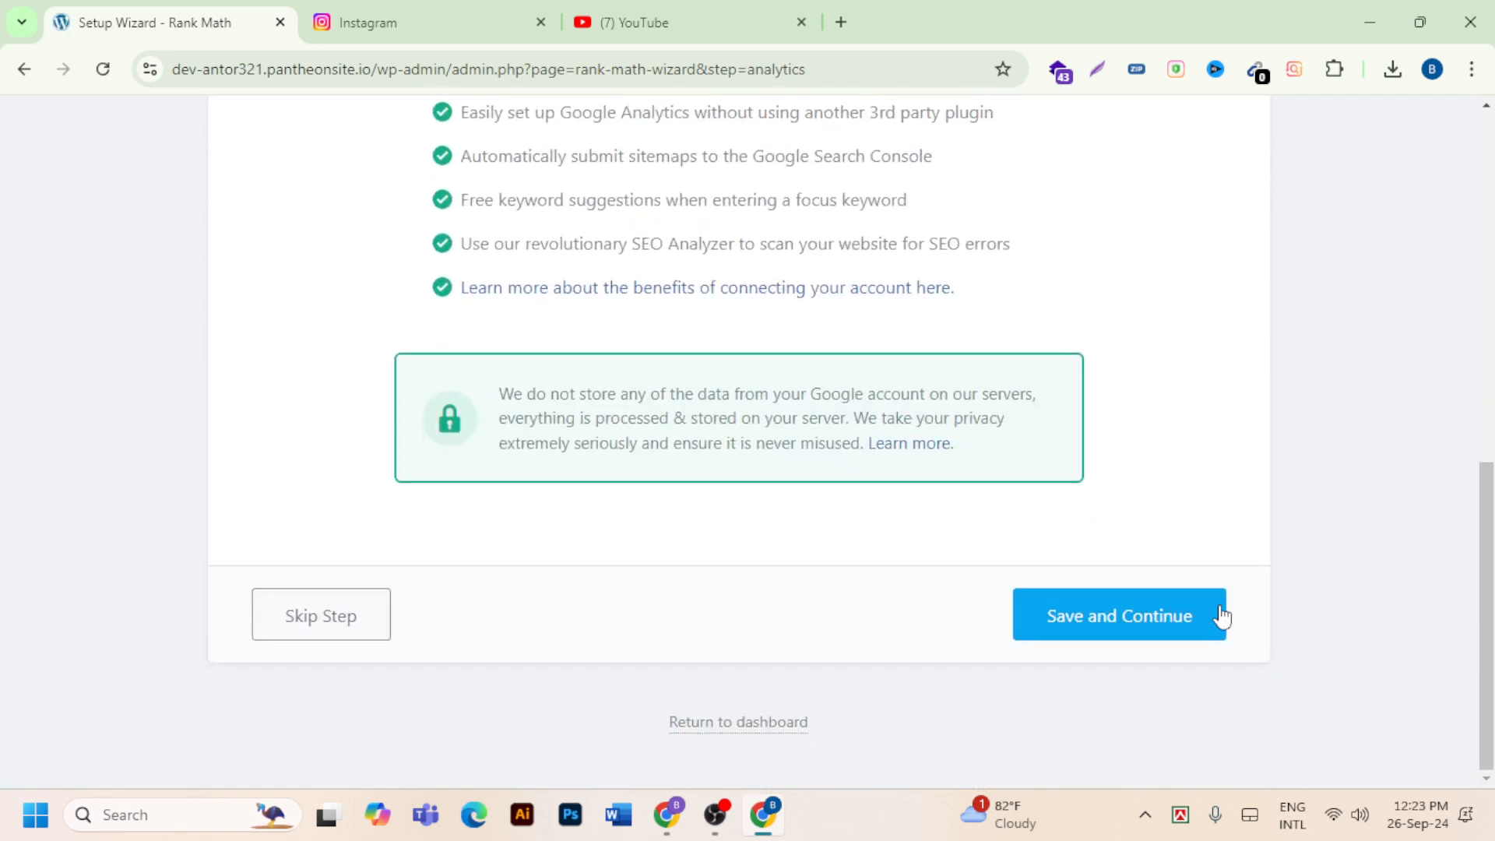
left_click(1109, 630)
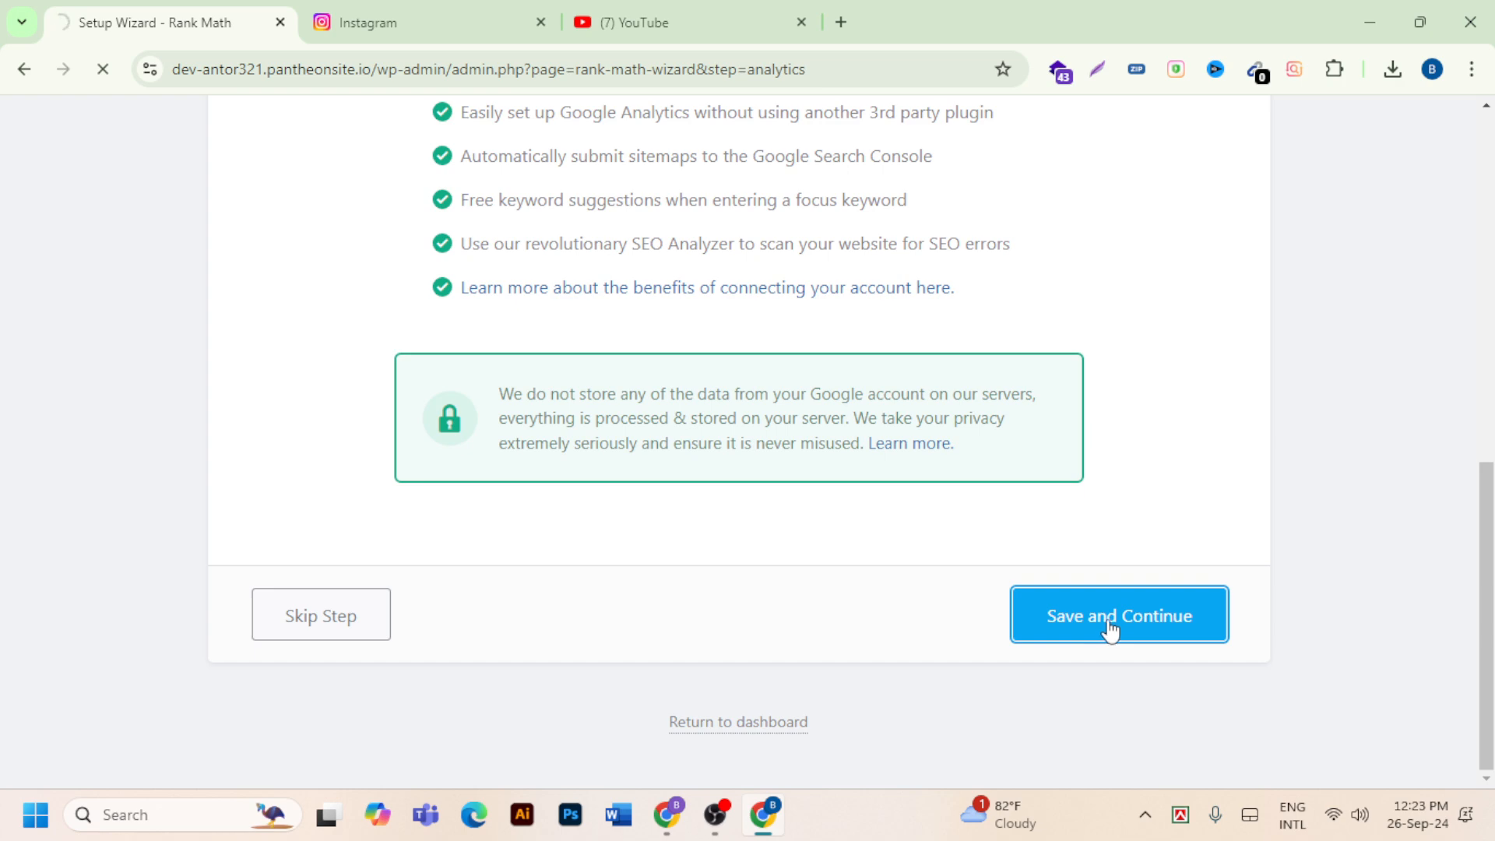
Save the Sitemaps and Optimization stages of the setup wizard with their default settings.
scroll(1024, 597, "down", 8)
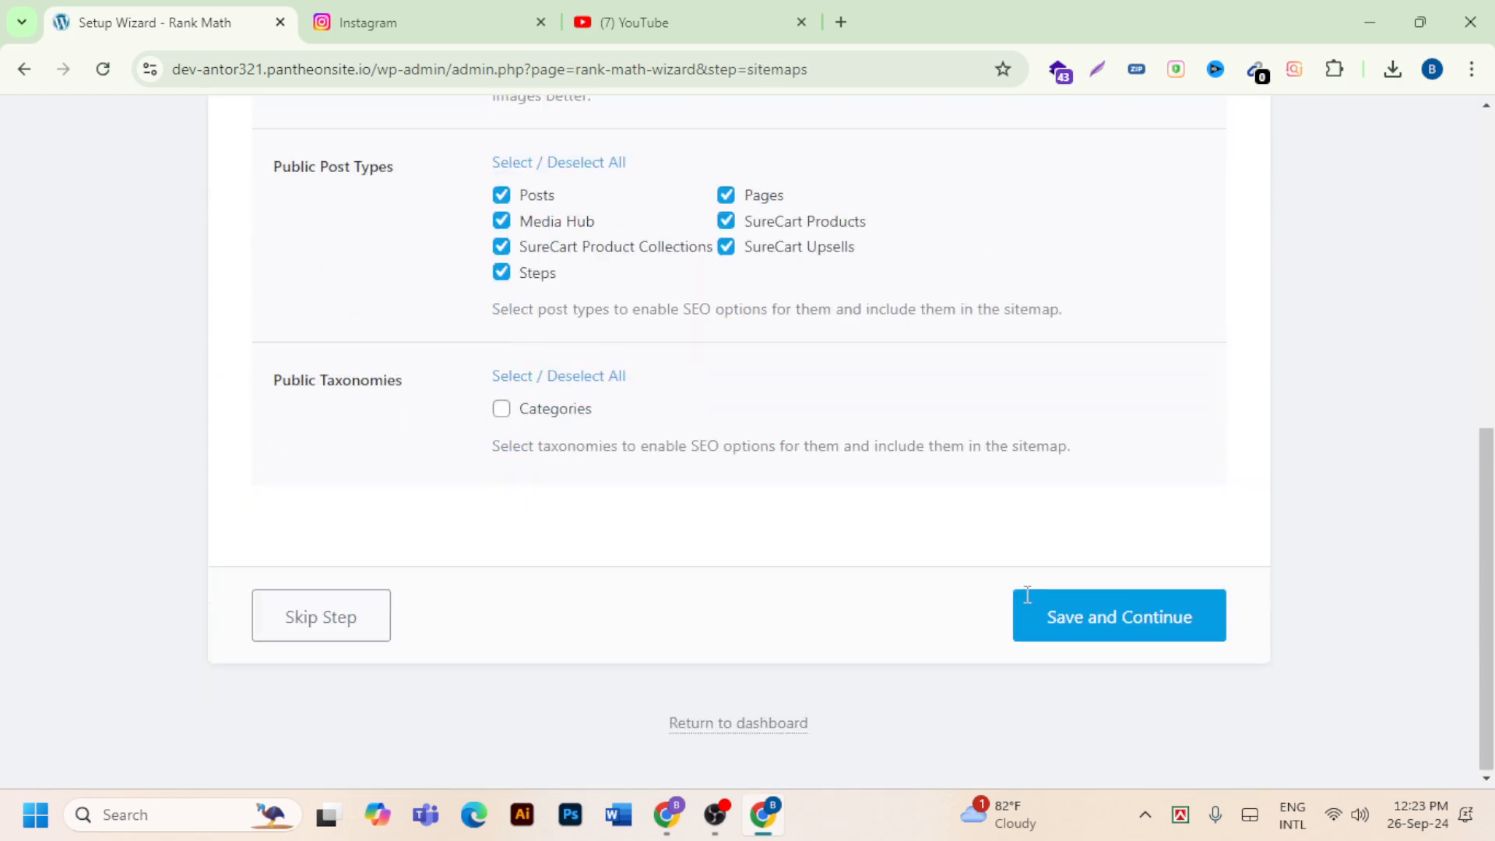
left_click(1126, 639)
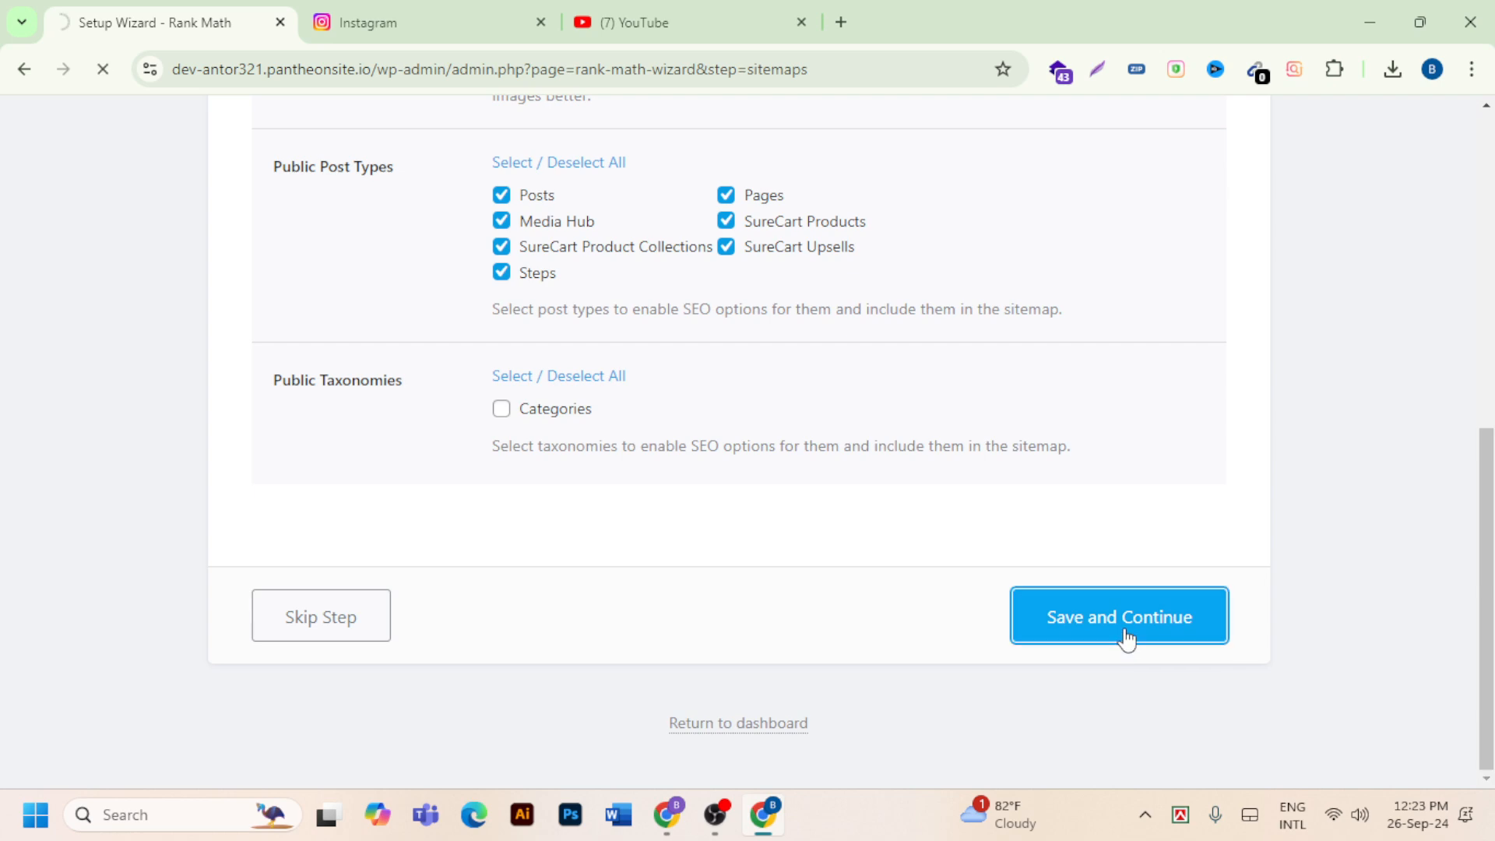
scroll(1126, 637, "down", 6)
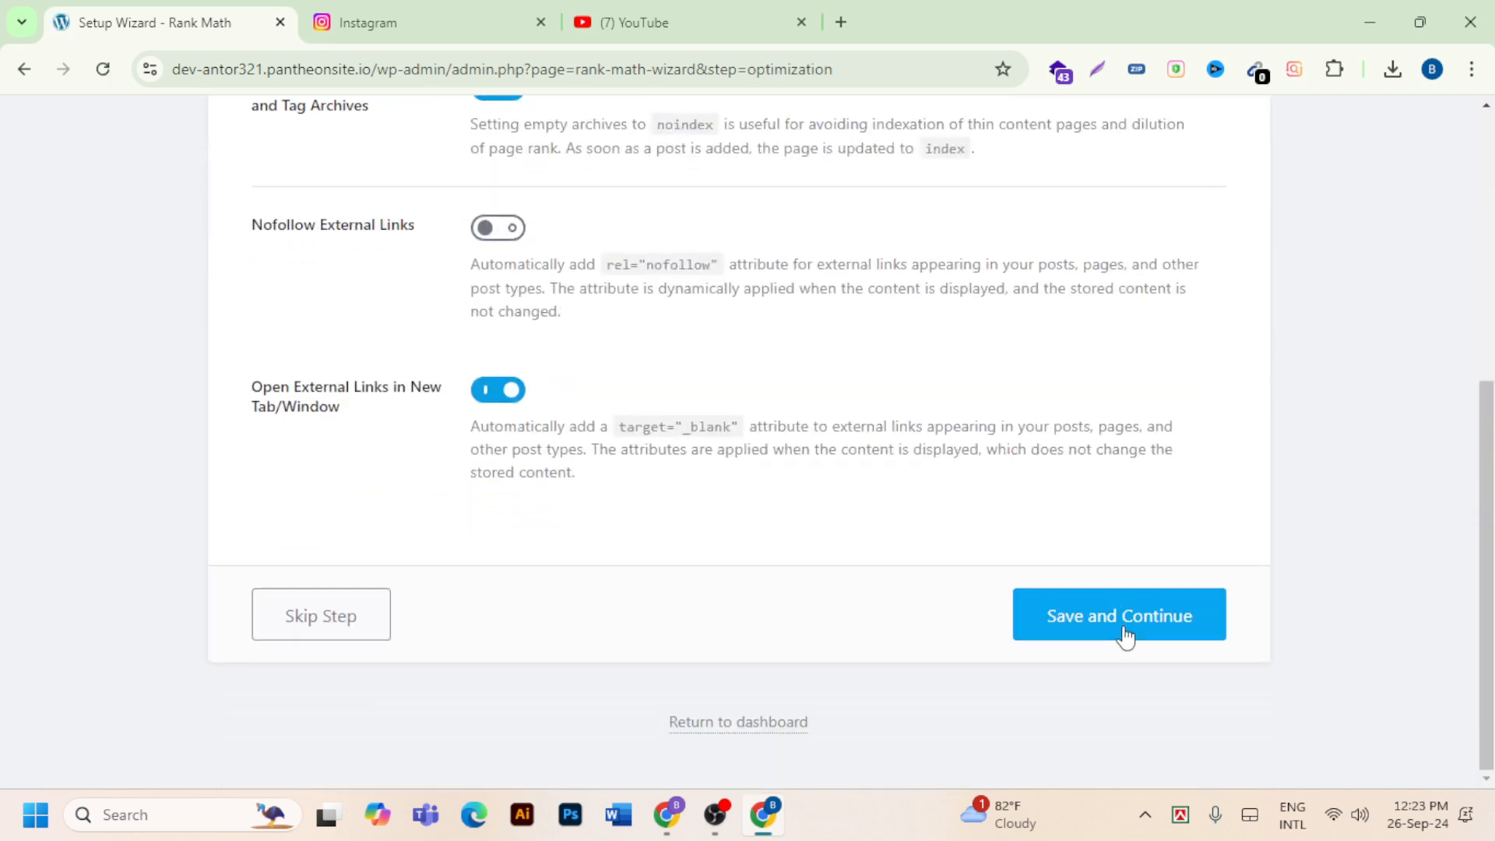
left_click(1126, 636)
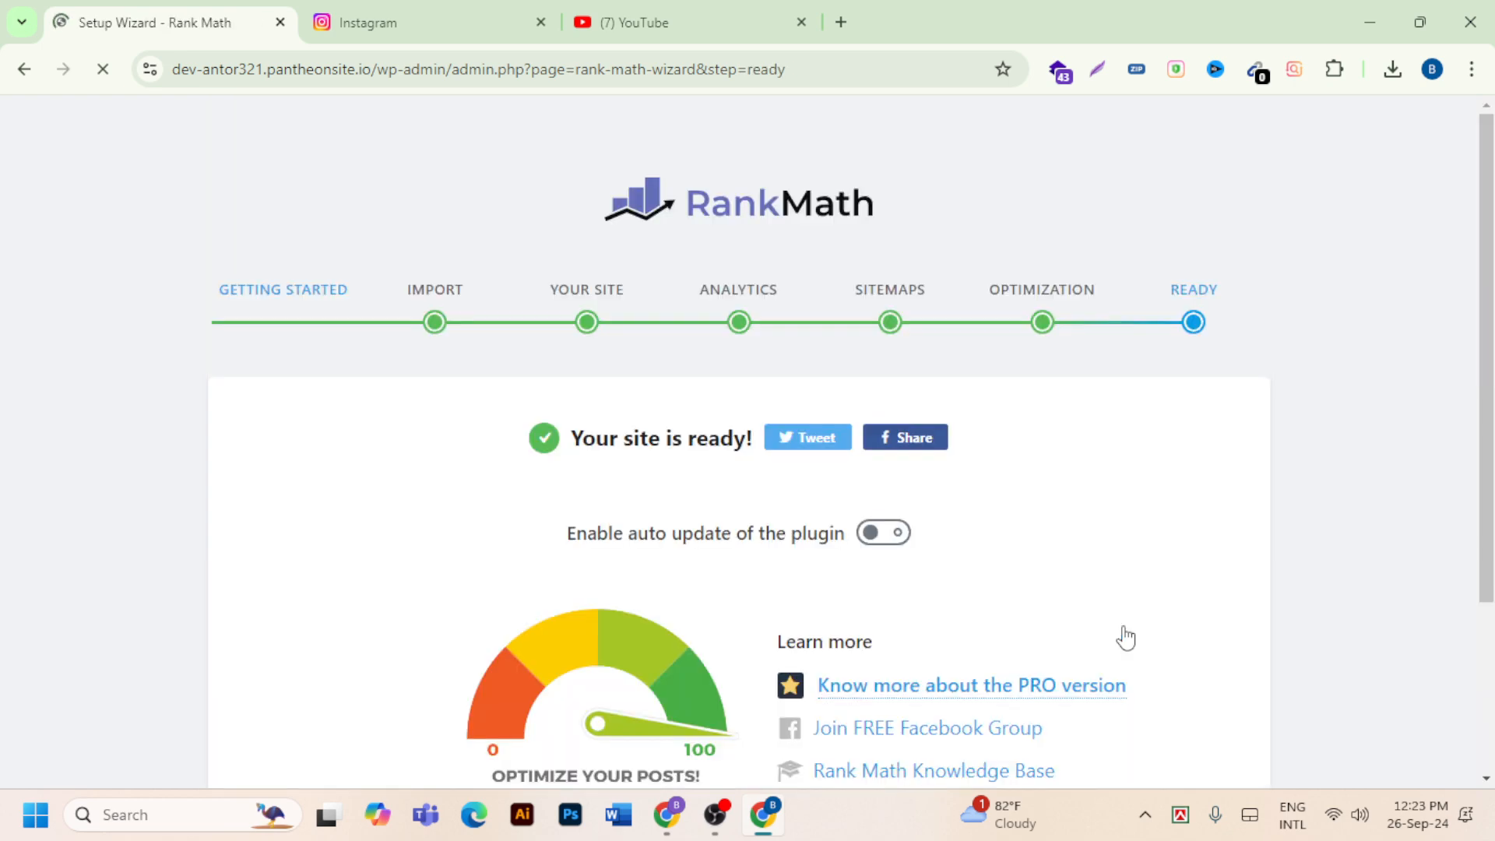
Continue to the advanced setup options and save the Role Manager stage with Role Manager switched off.
scroll(944, 533, "down", 3)
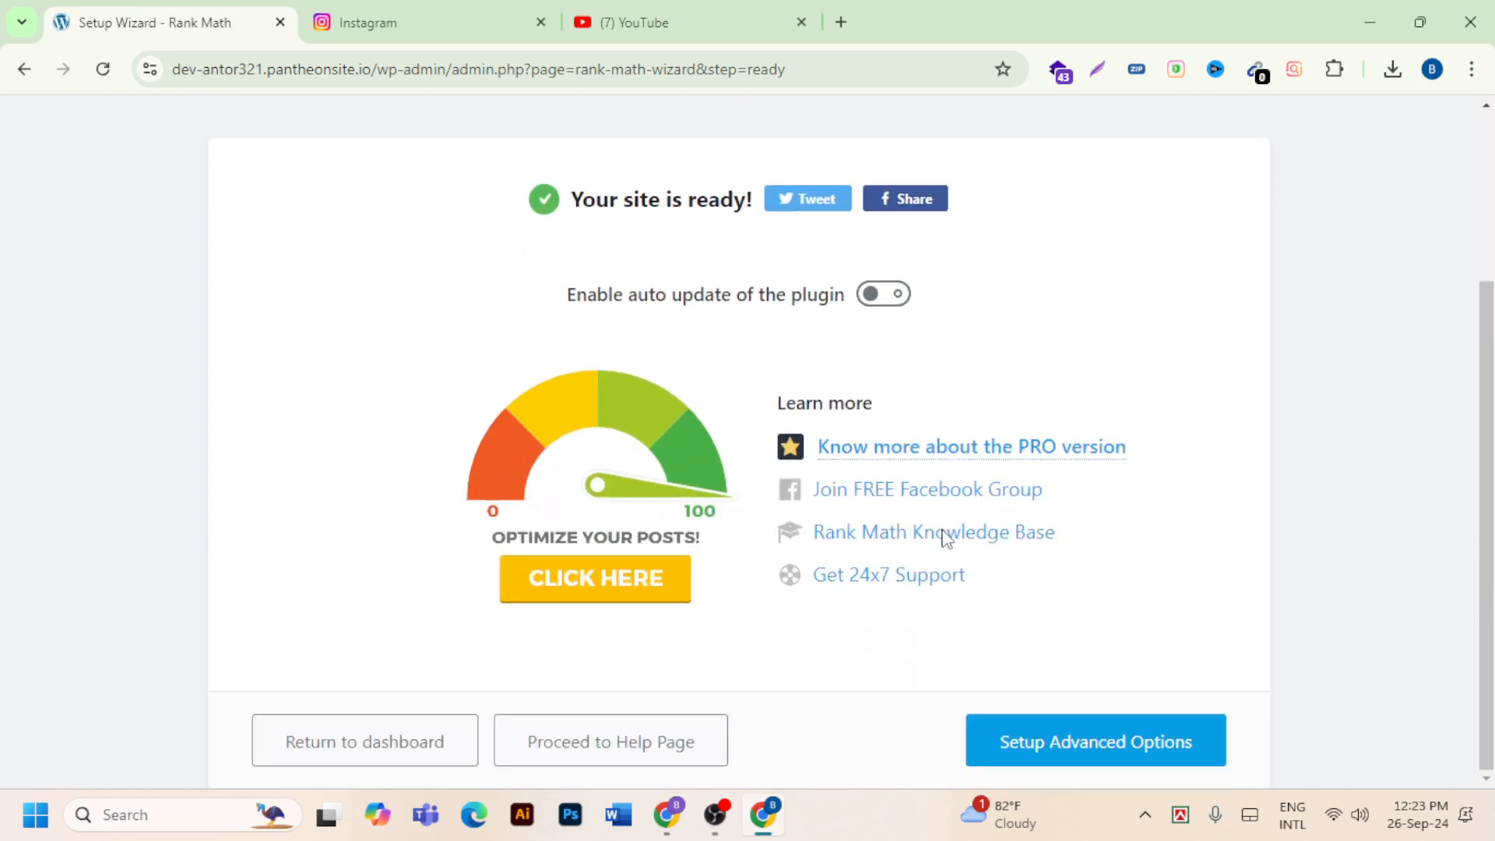
left_click(1075, 740)
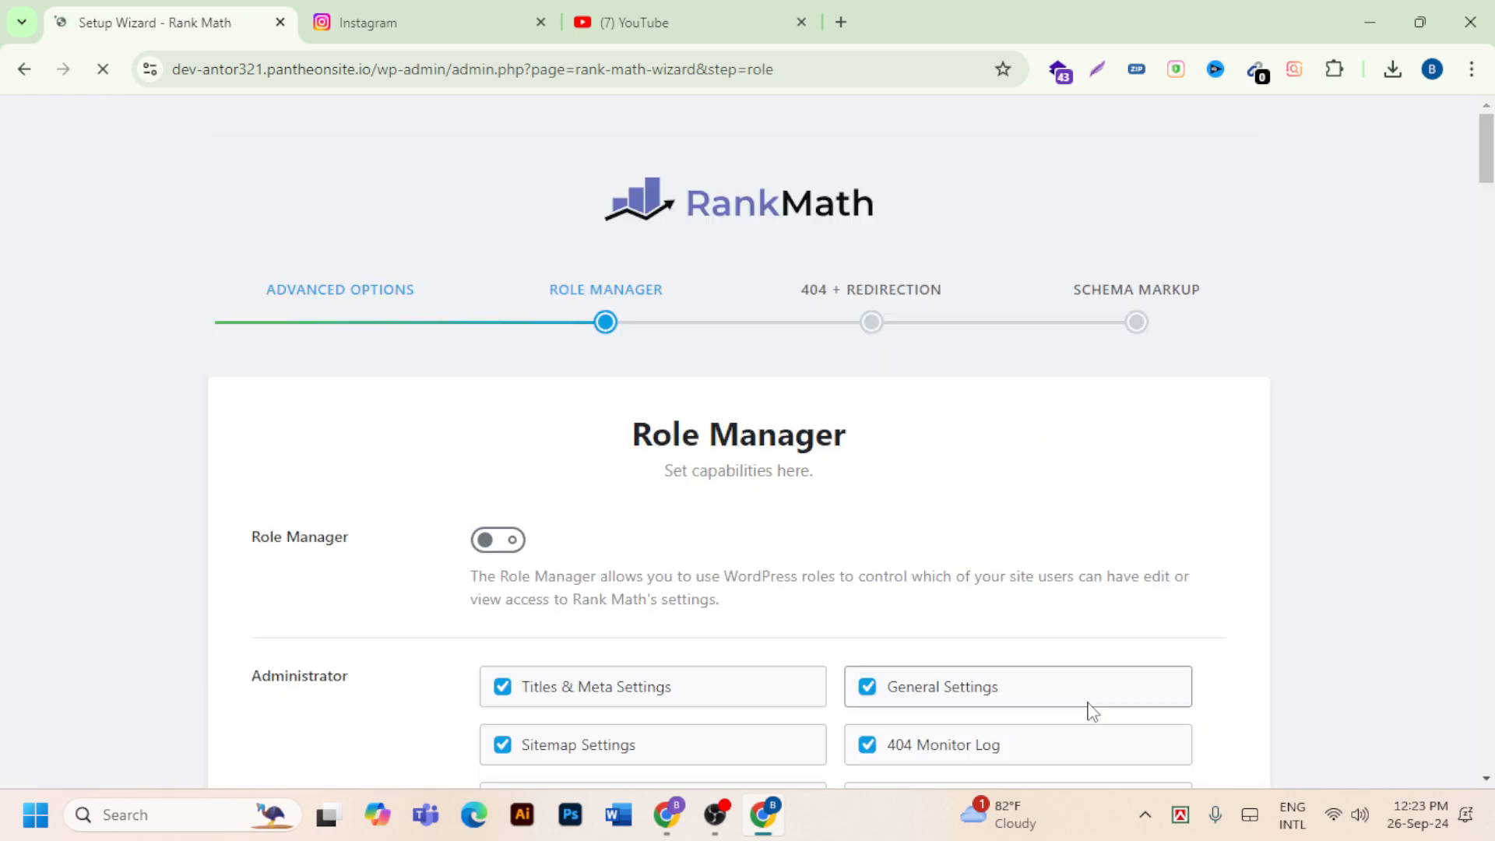
scroll(1088, 701, "down", 2)
left_click(1151, 636)
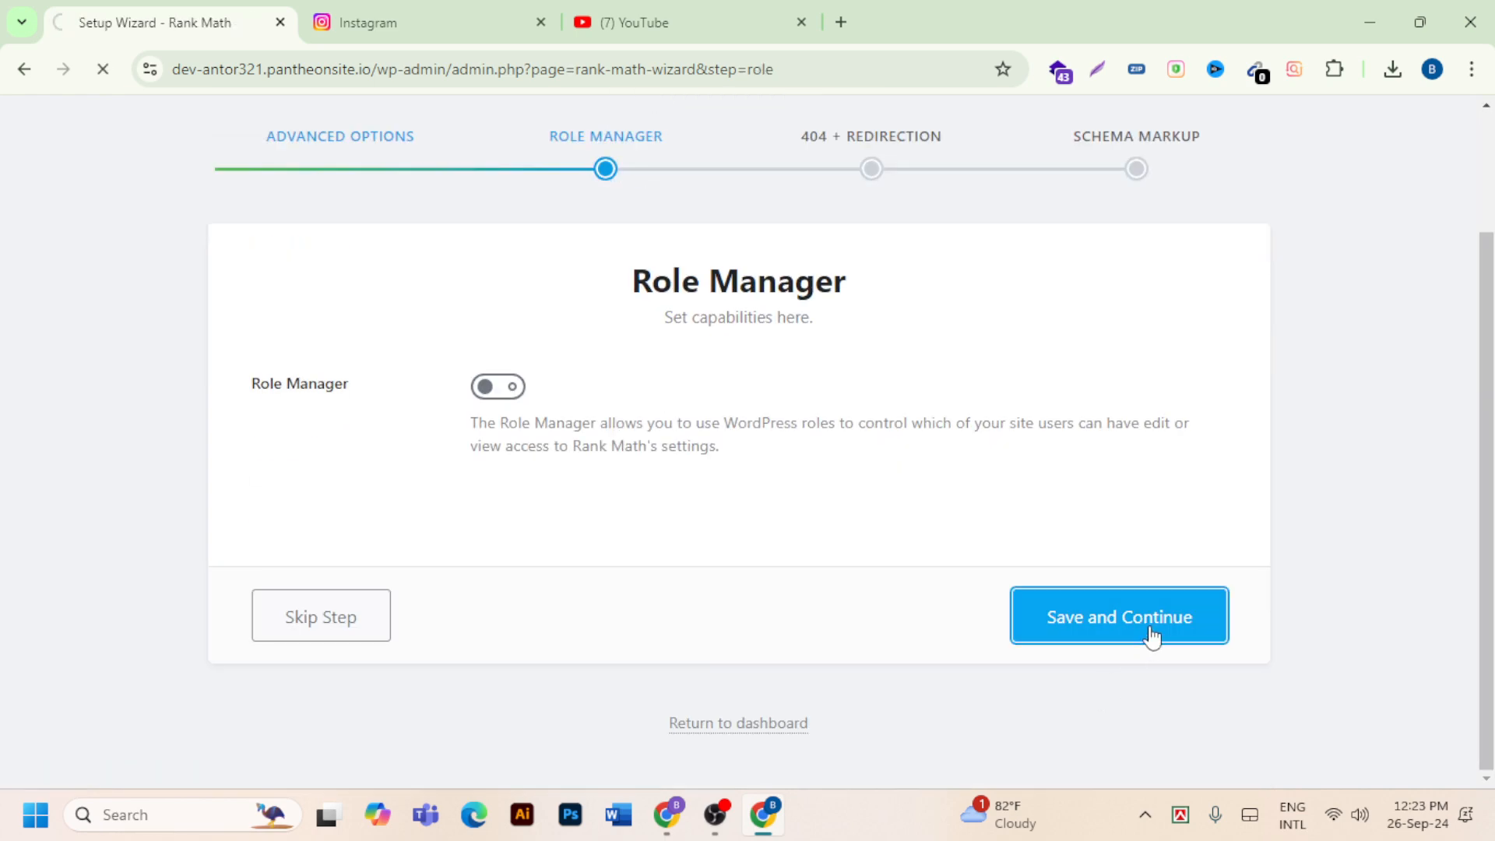
Save the 404 + Redirection stage with both modules off and finish the wizard with the default Schema Markup settings.
scroll(1141, 638, "down", 5)
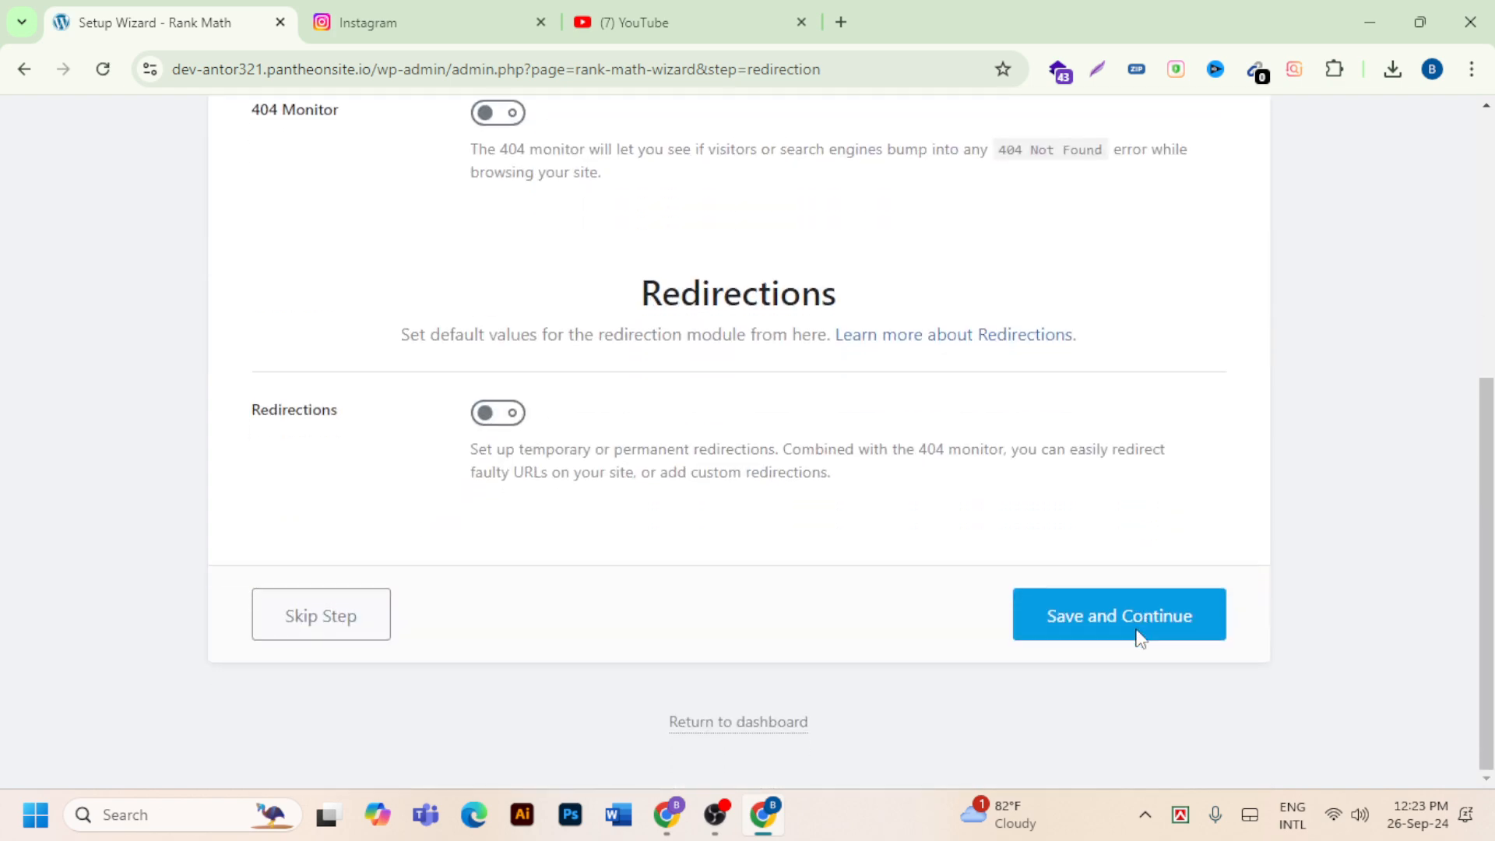
left_click(1138, 637)
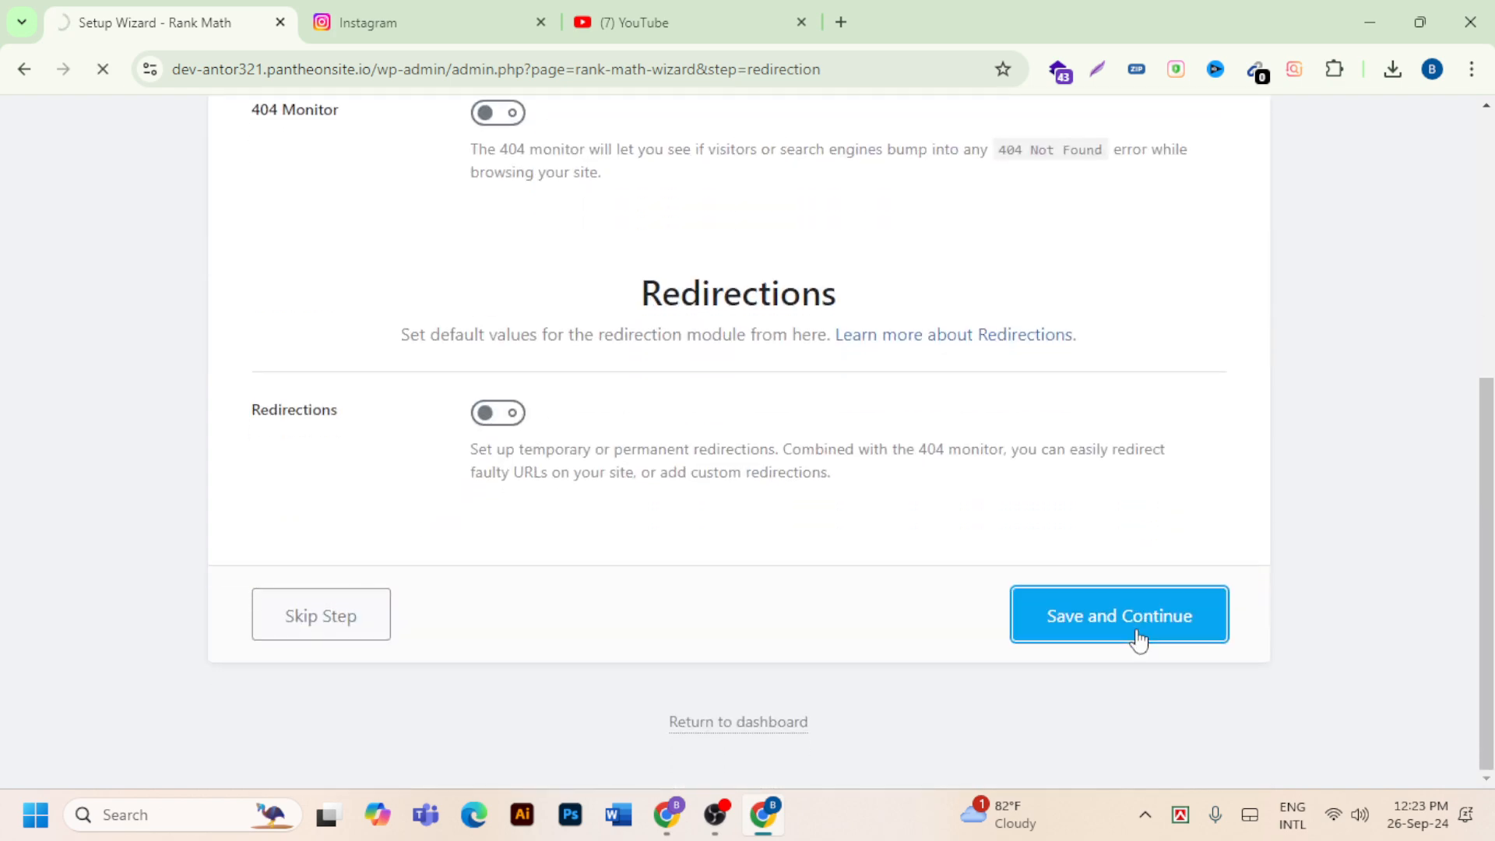
scroll(1139, 640, "down", 20)
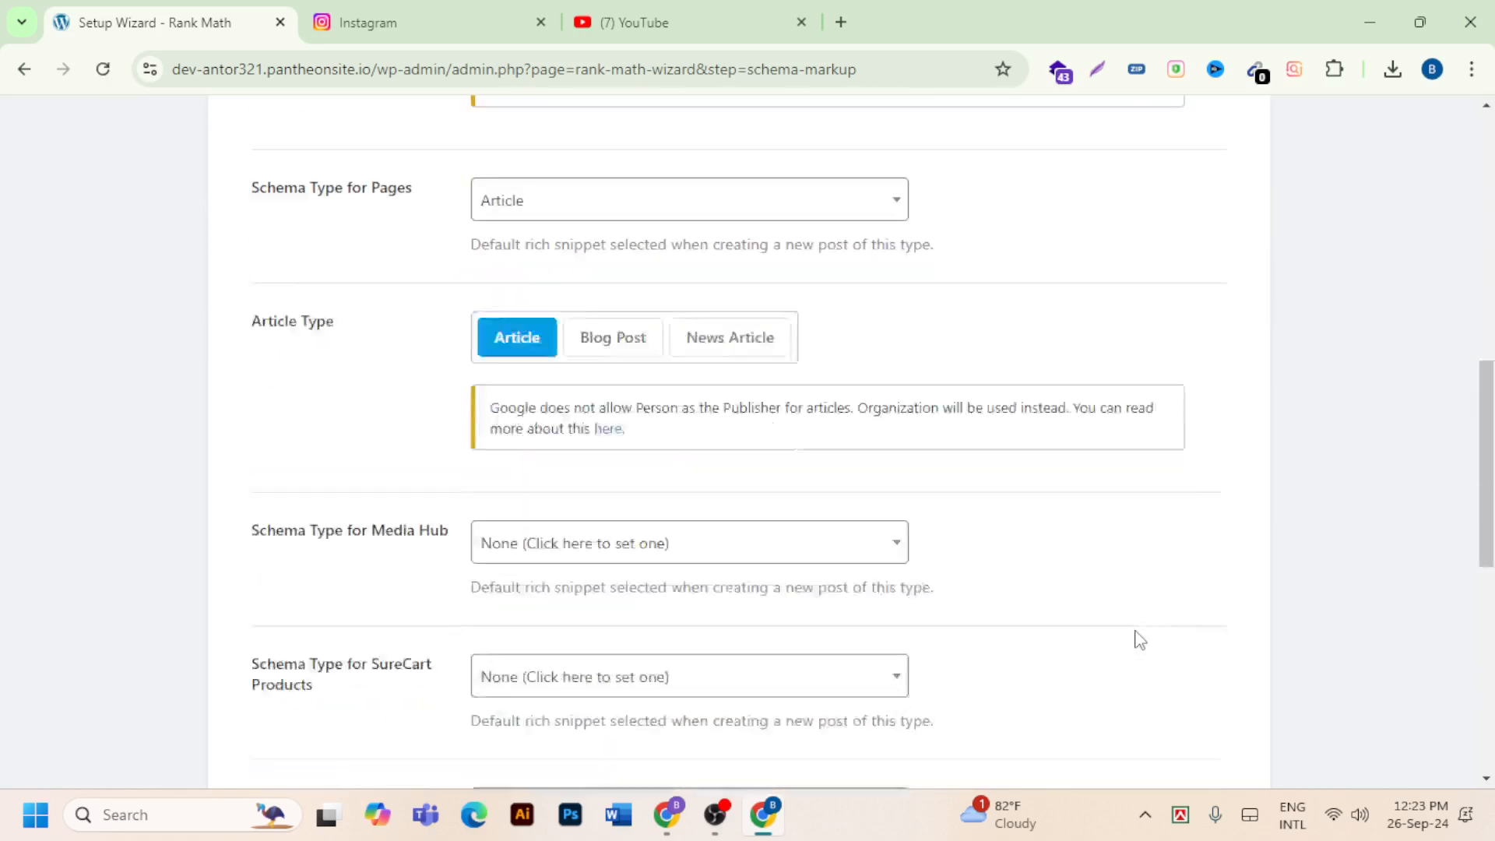
left_click(1137, 625)
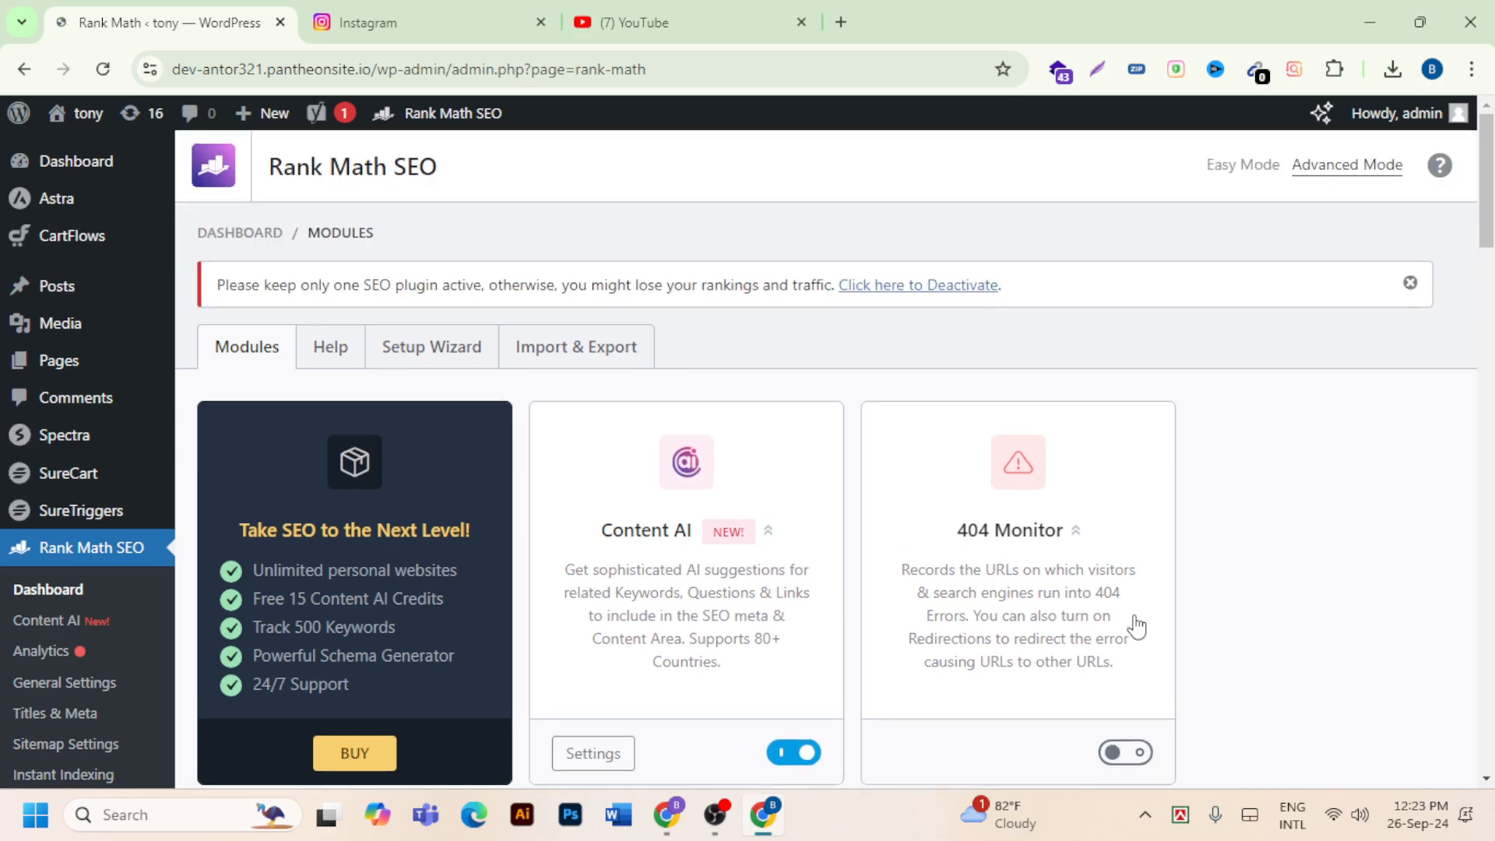
scroll(1137, 629, "down", 7)
scroll(1137, 630, "down", 20)
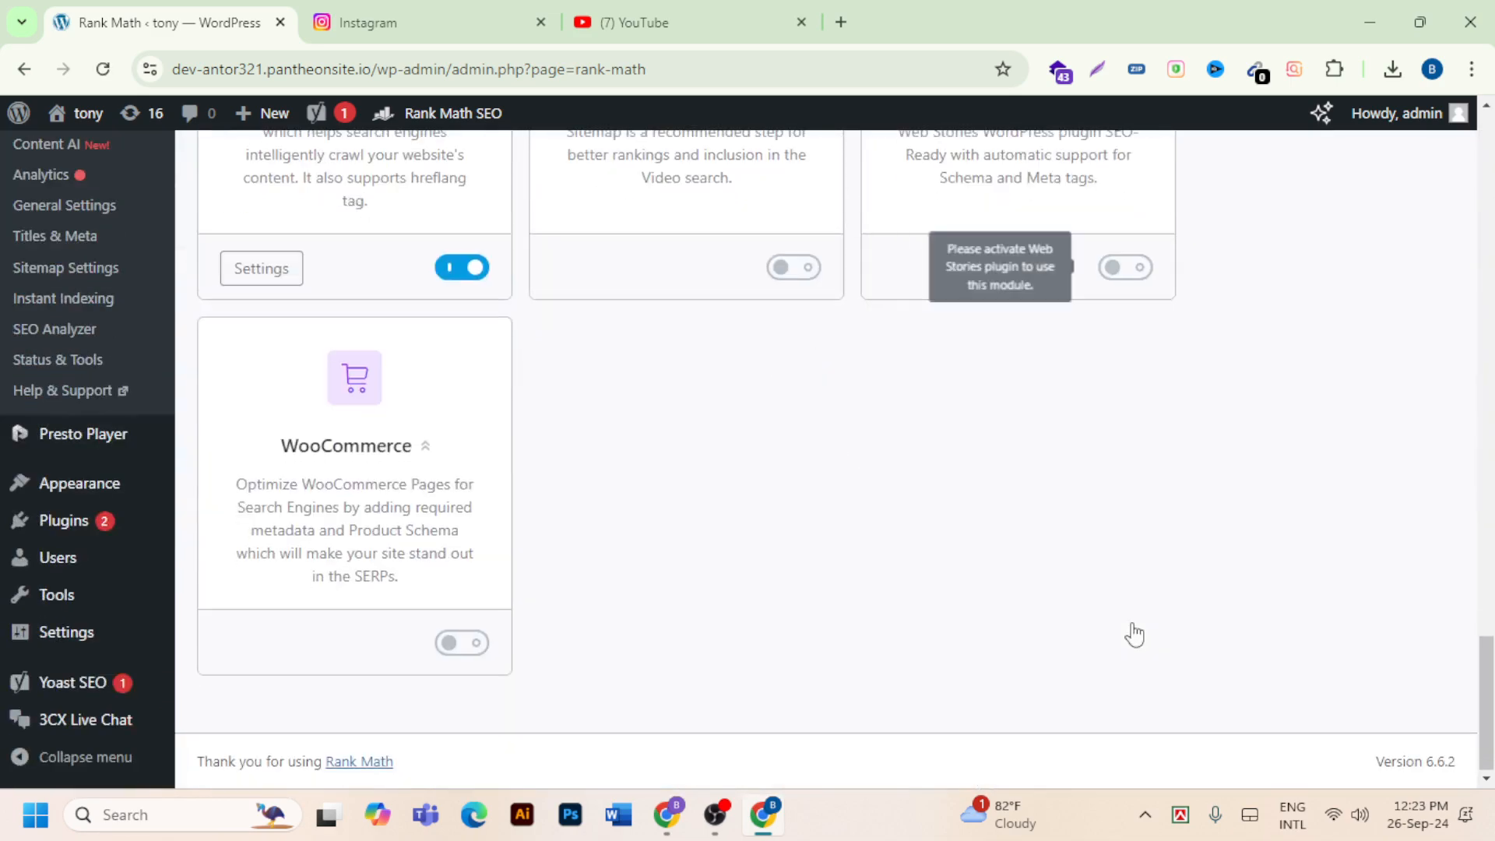
scroll(1136, 633, "up", 20)
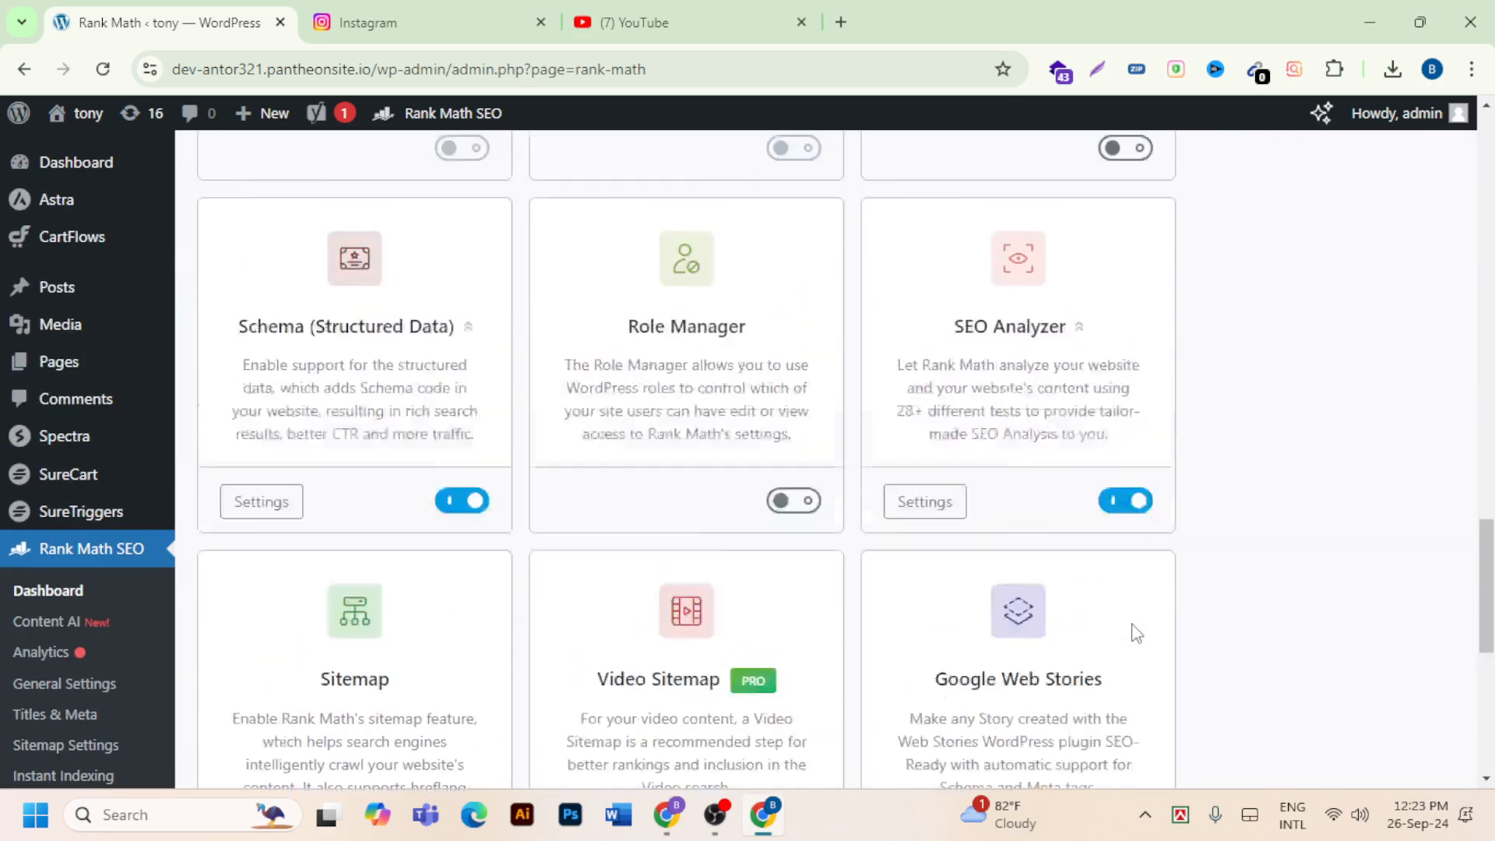
scroll(1137, 632, "up", 4)
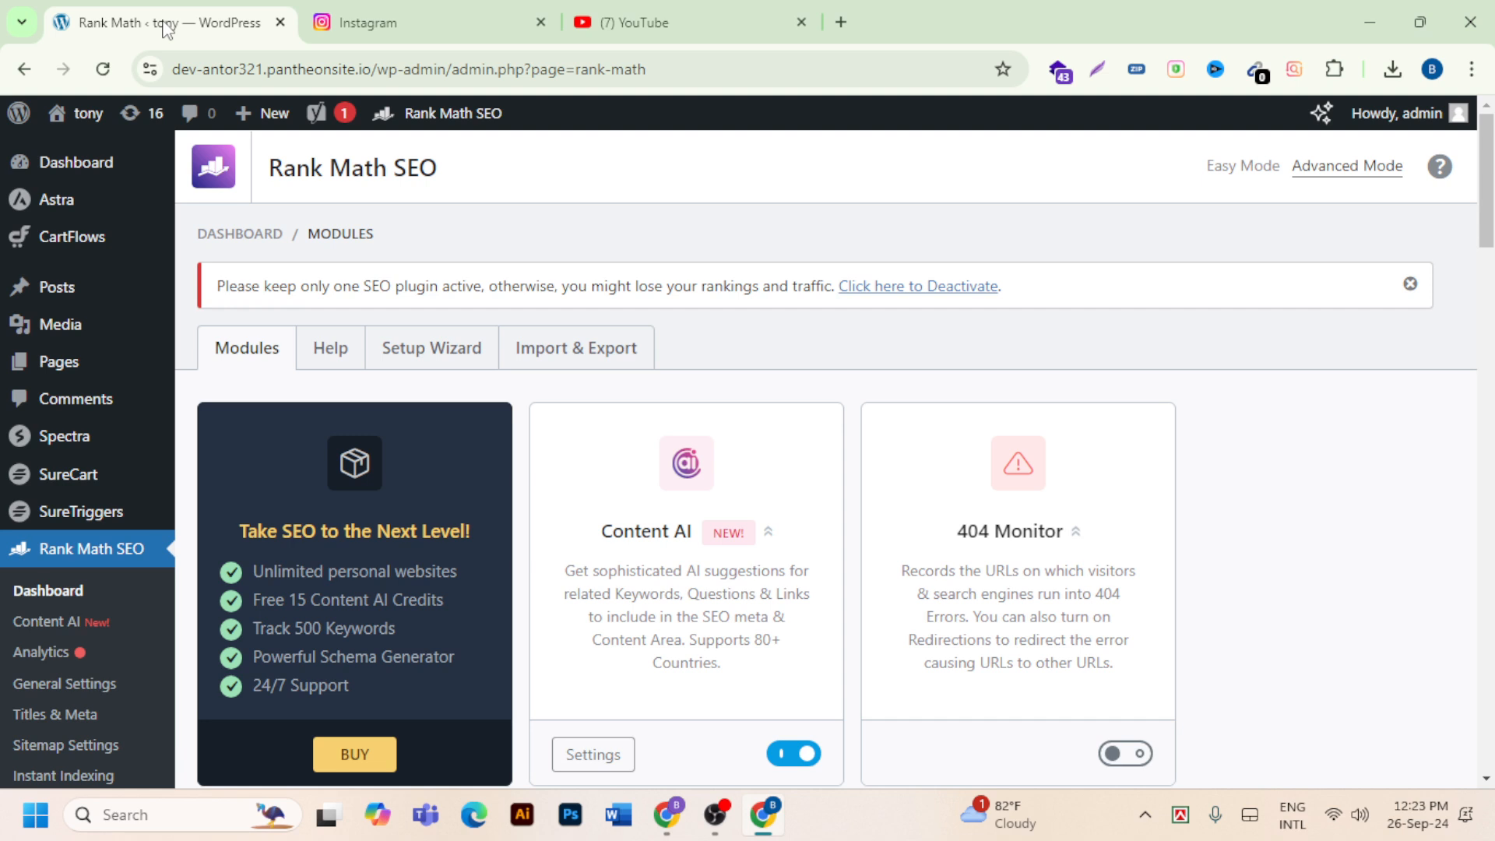
Go to the list of all pages and open the "plumbing service" page for editing.
mouse_move(58, 361)
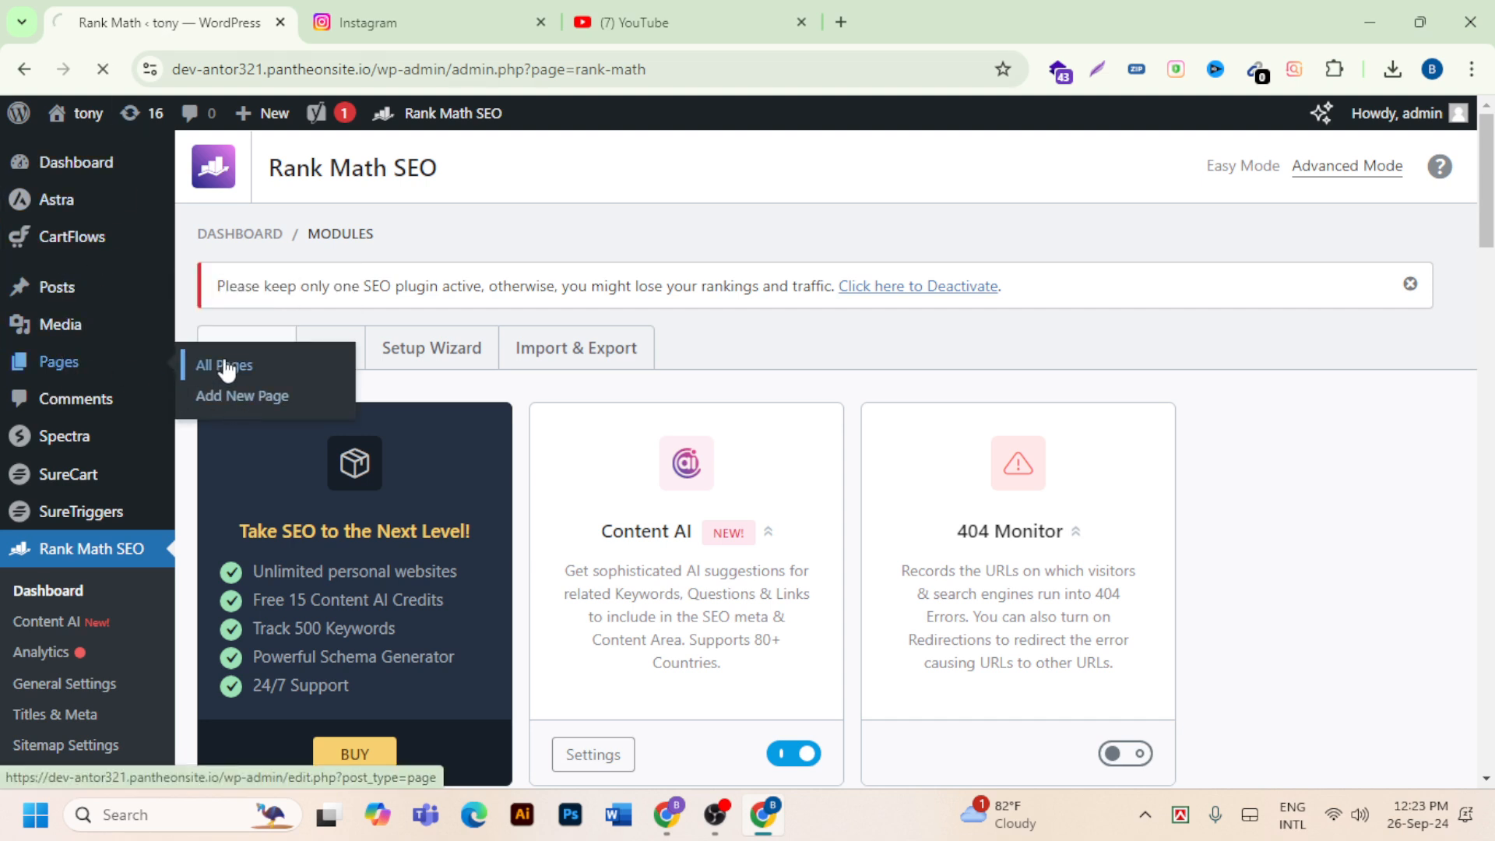
scroll(366, 463, "down", 6)
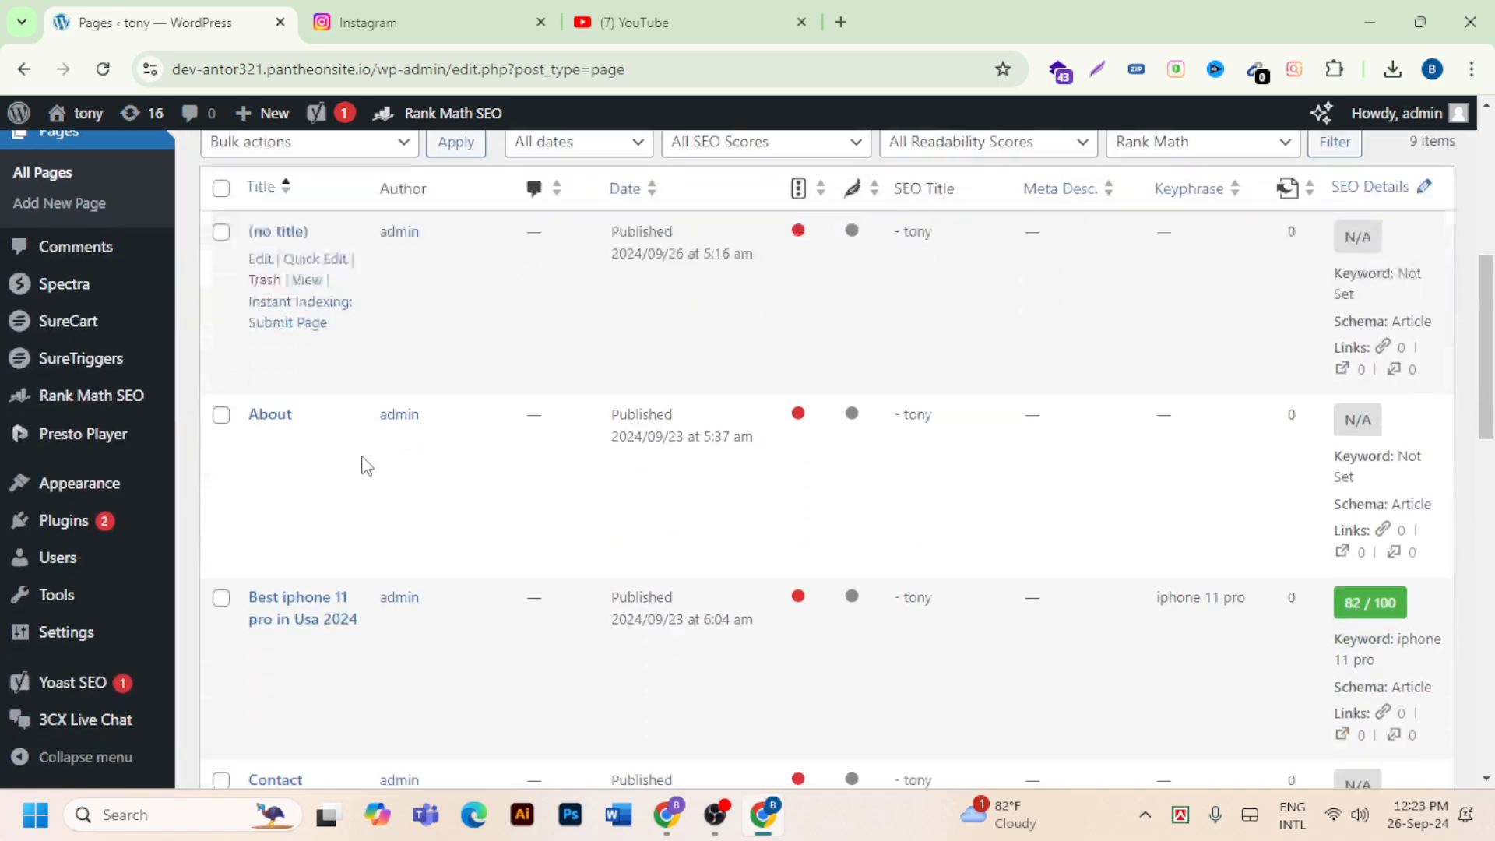
scroll(366, 466, "down", 4)
scroll(354, 534, "down", 4)
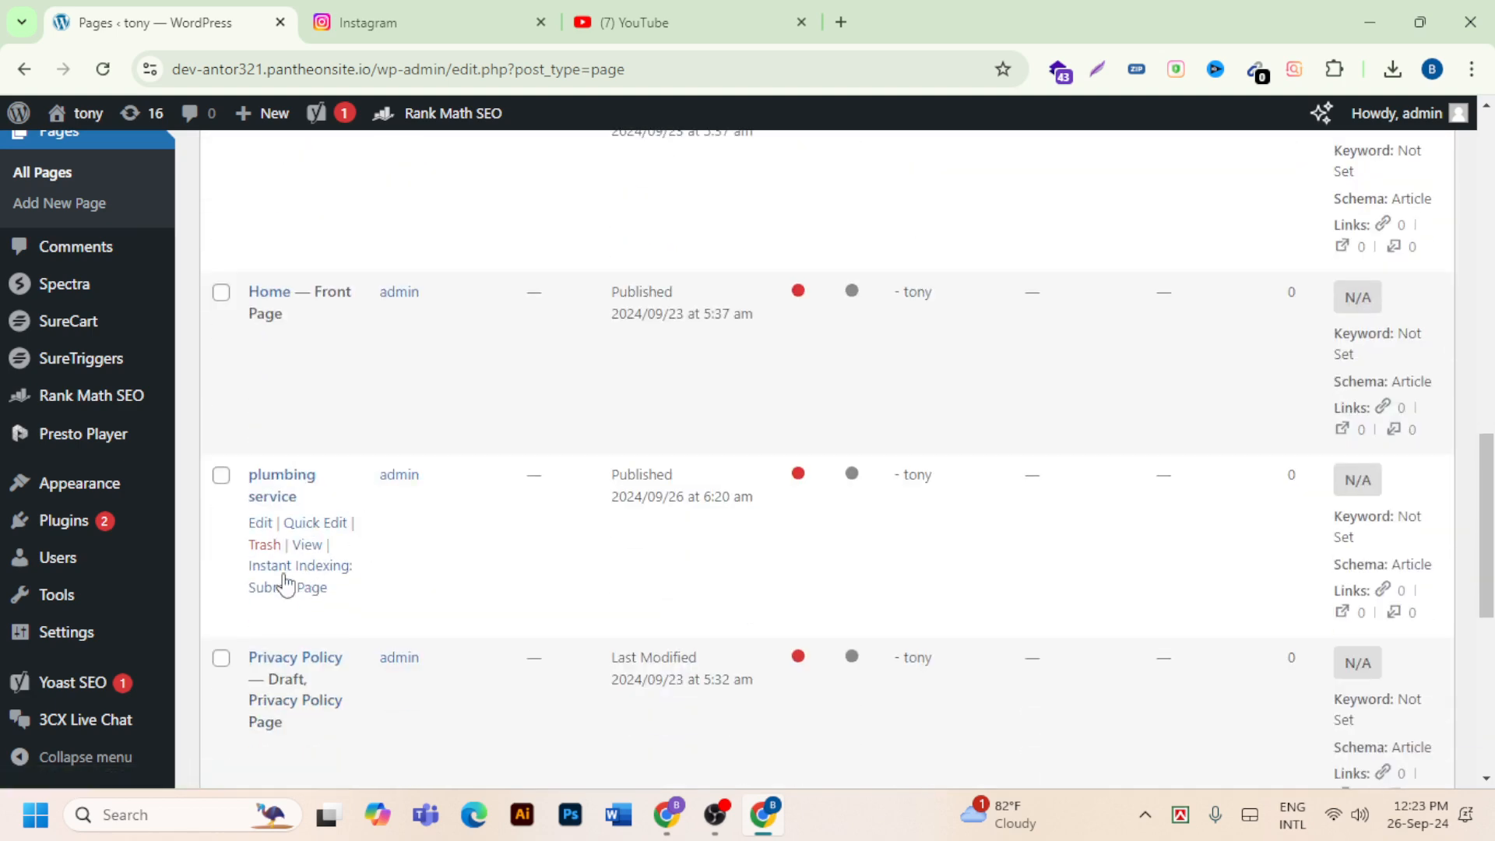
left_click(264, 522)
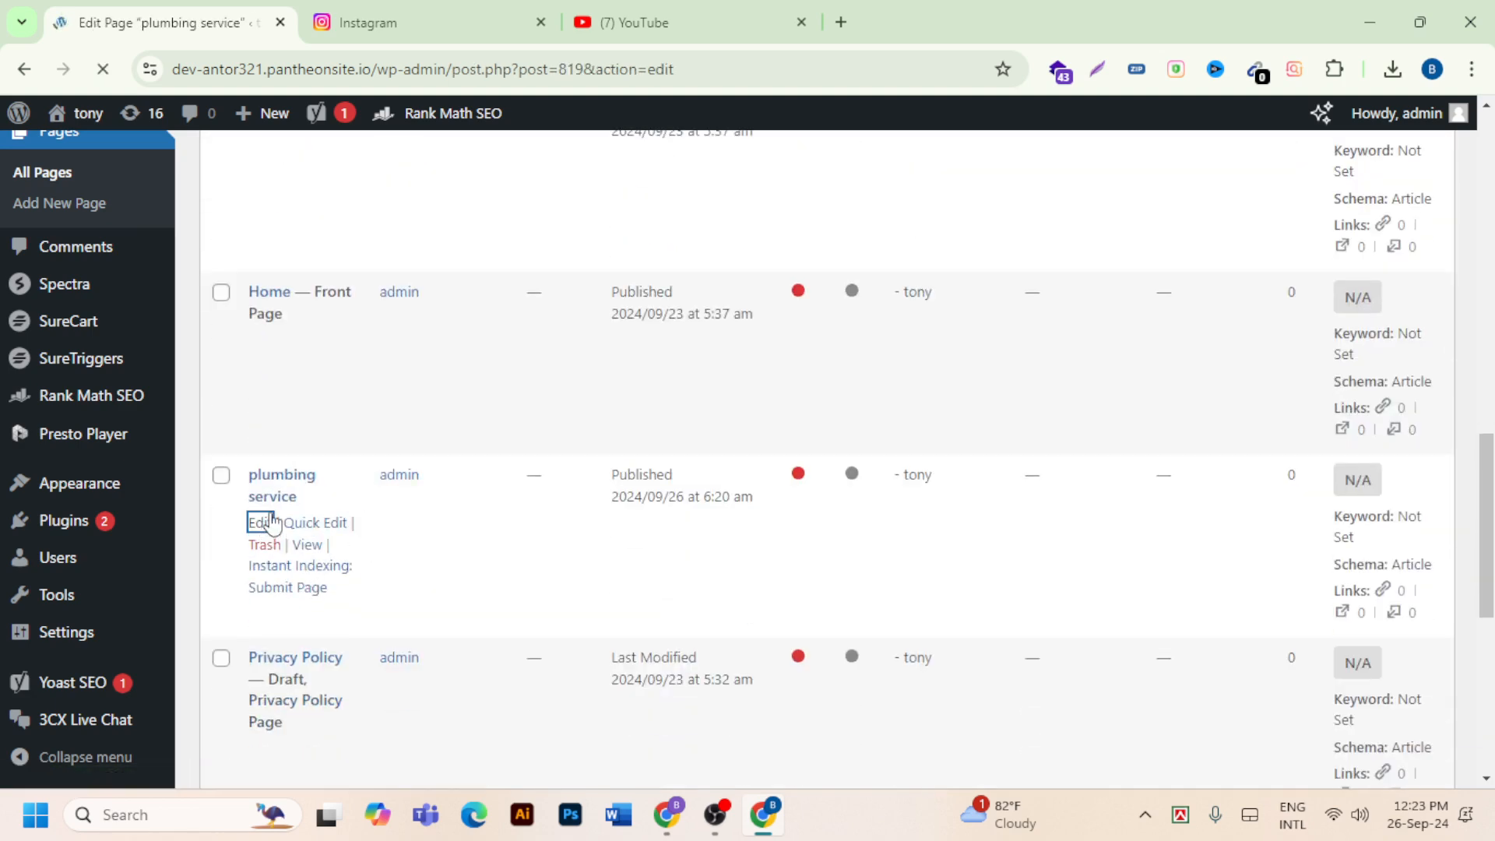
Look over the plumbing service page's title, permalink, body text and headings, and the SEO sections below the content.
scroll(634, 473, "down", 2)
scroll(635, 473, "down", 6)
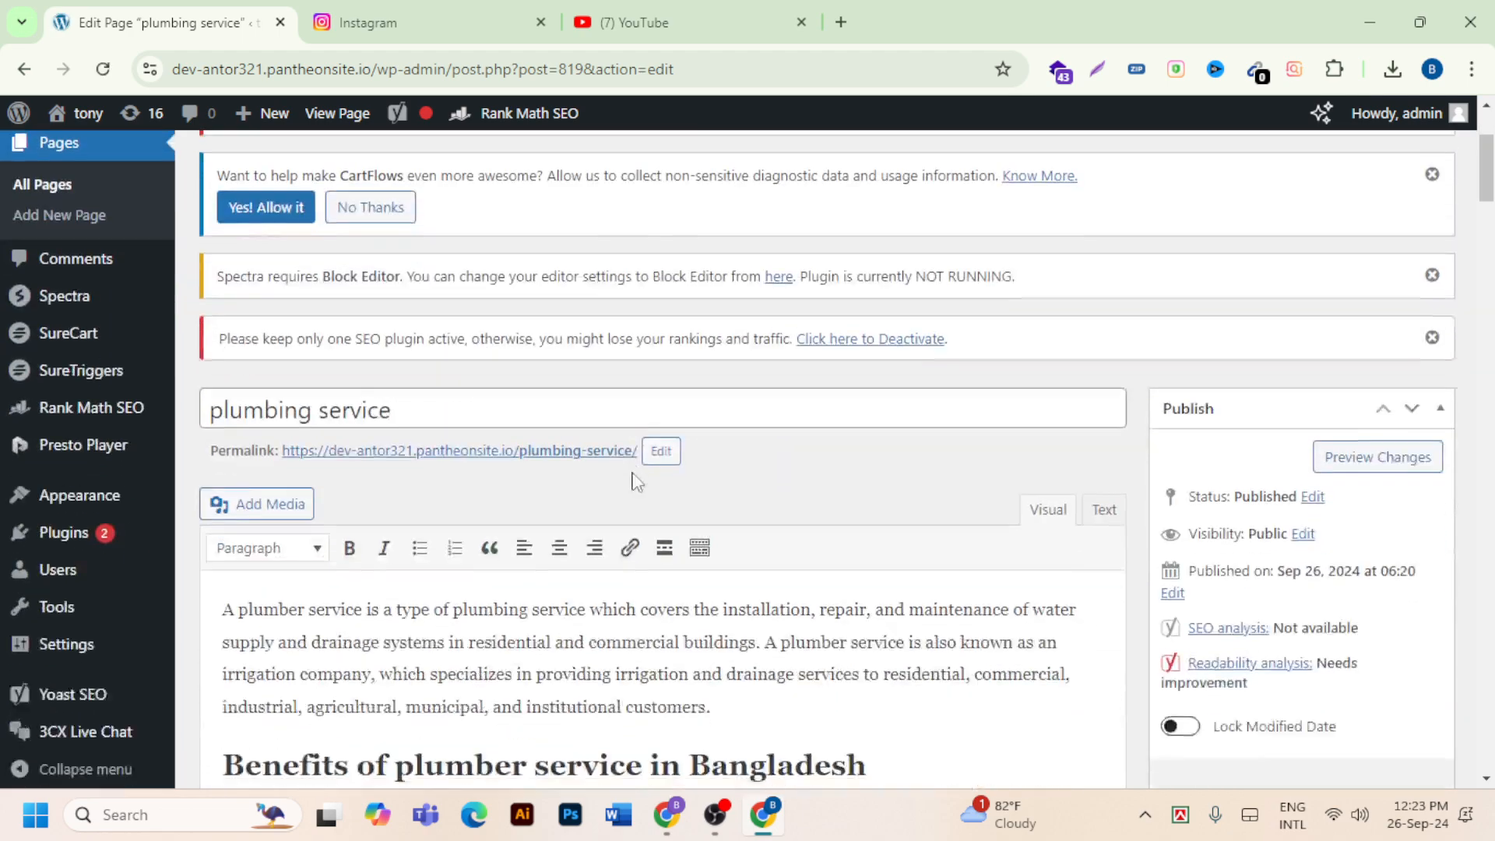
scroll(633, 473, "down", 6)
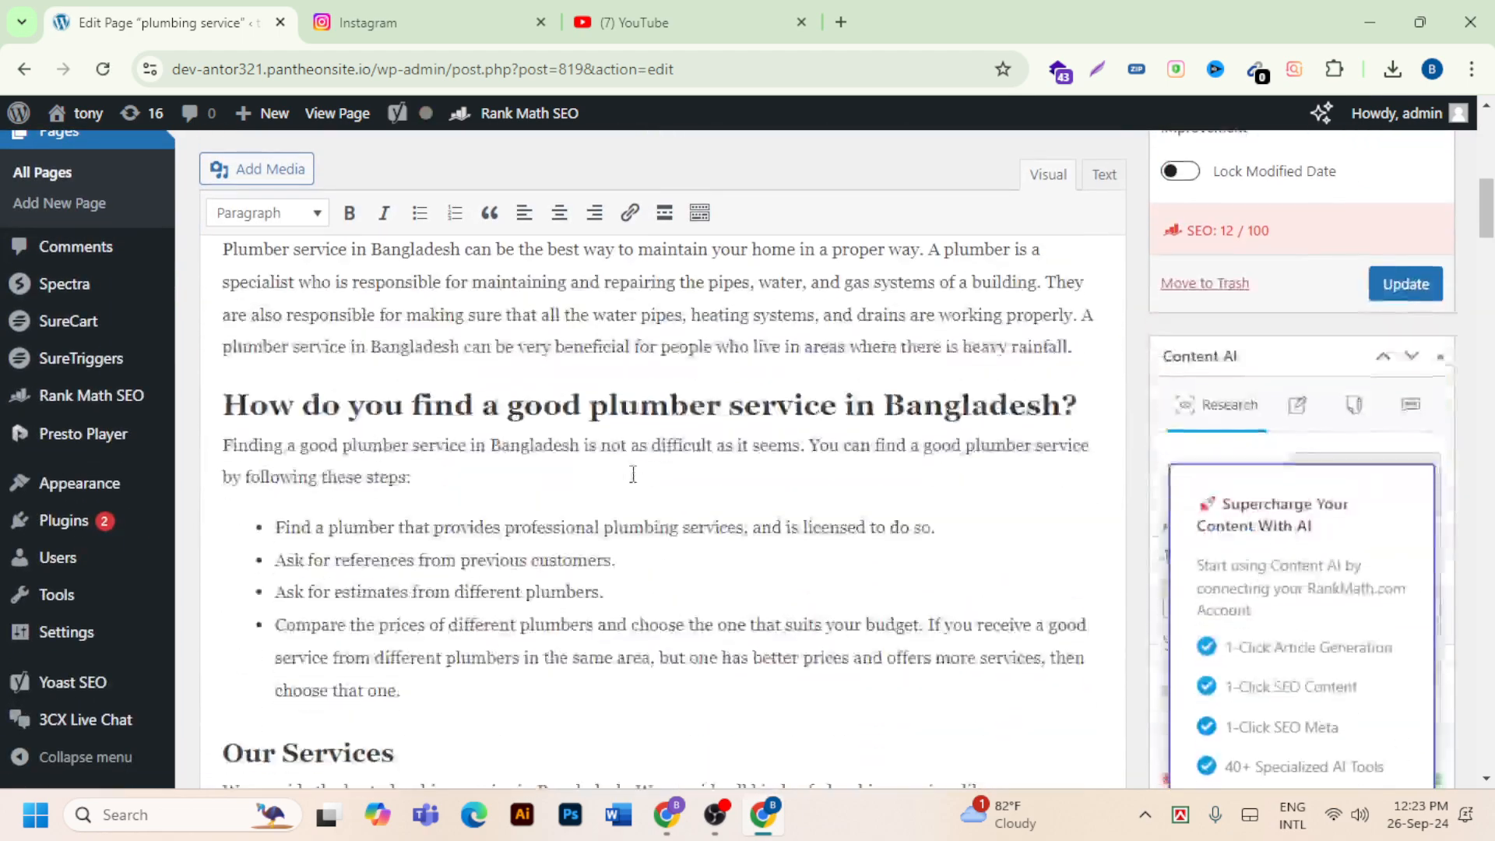
scroll(631, 474, "up", 8)
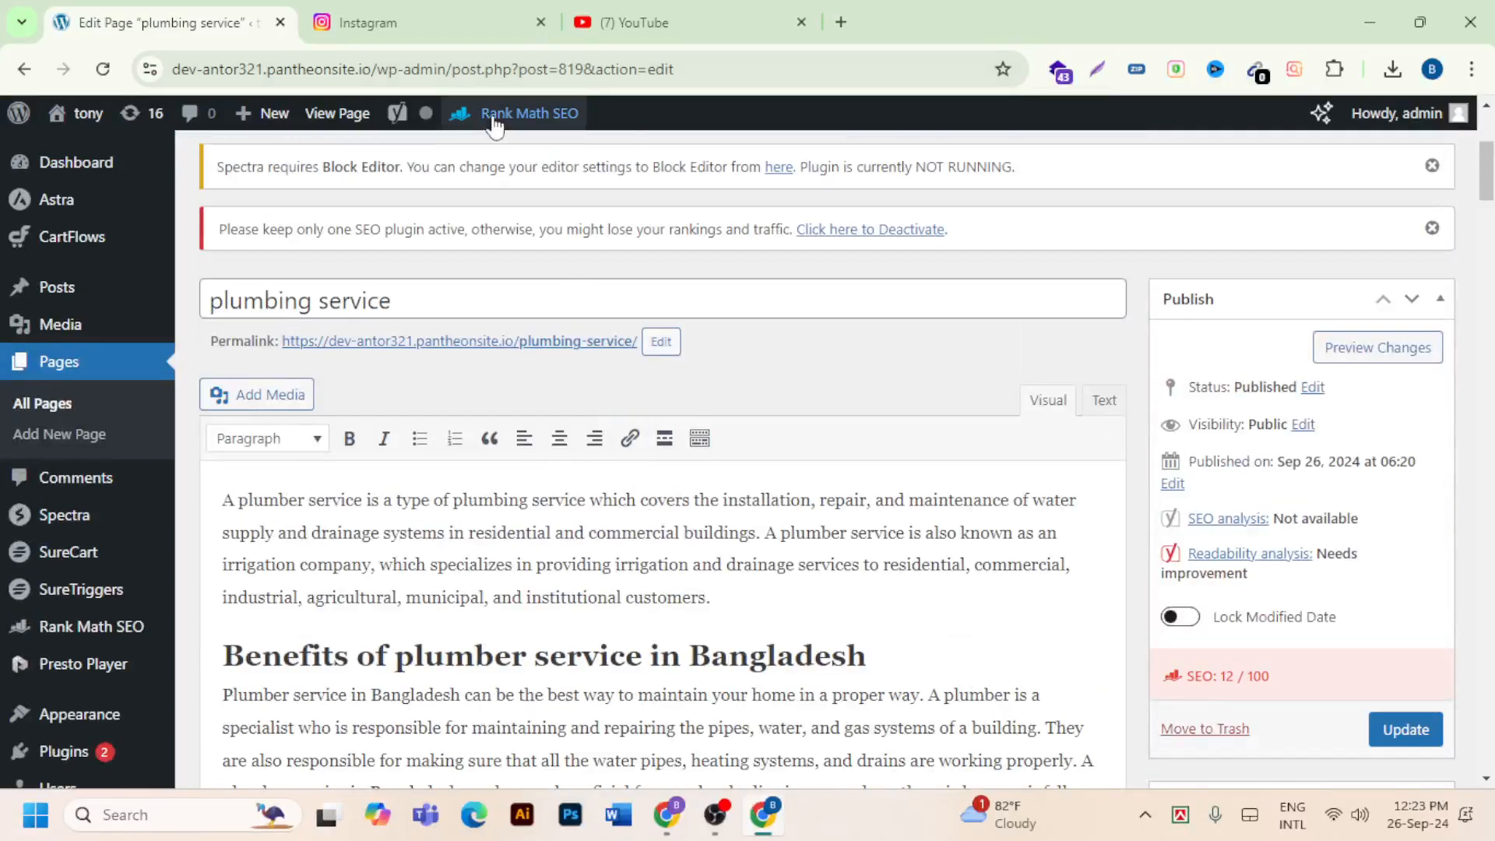
scroll(1097, 519, "down", 3)
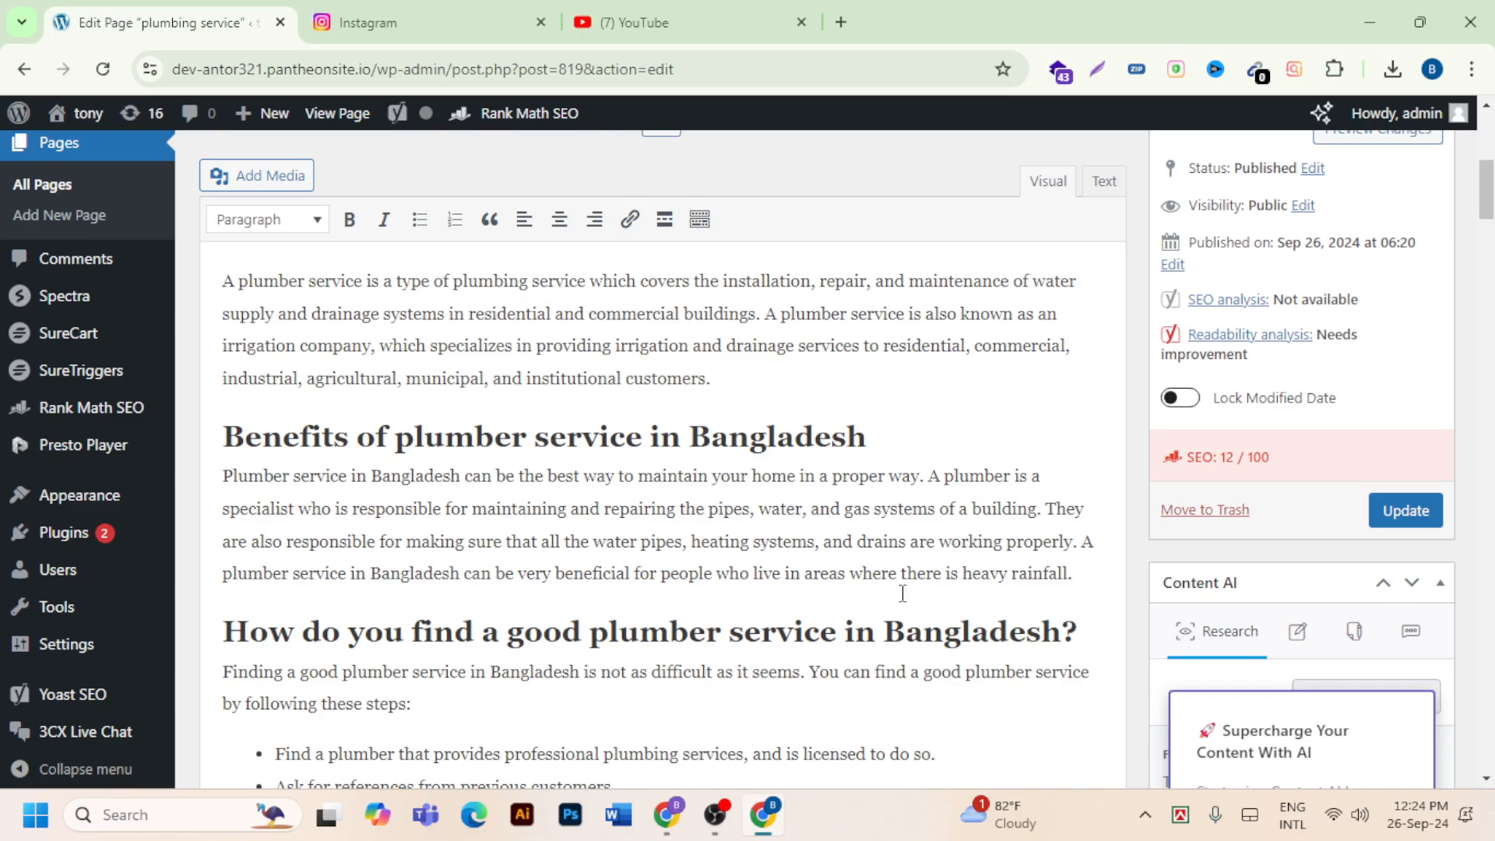
scroll(902, 593, "down", 15)
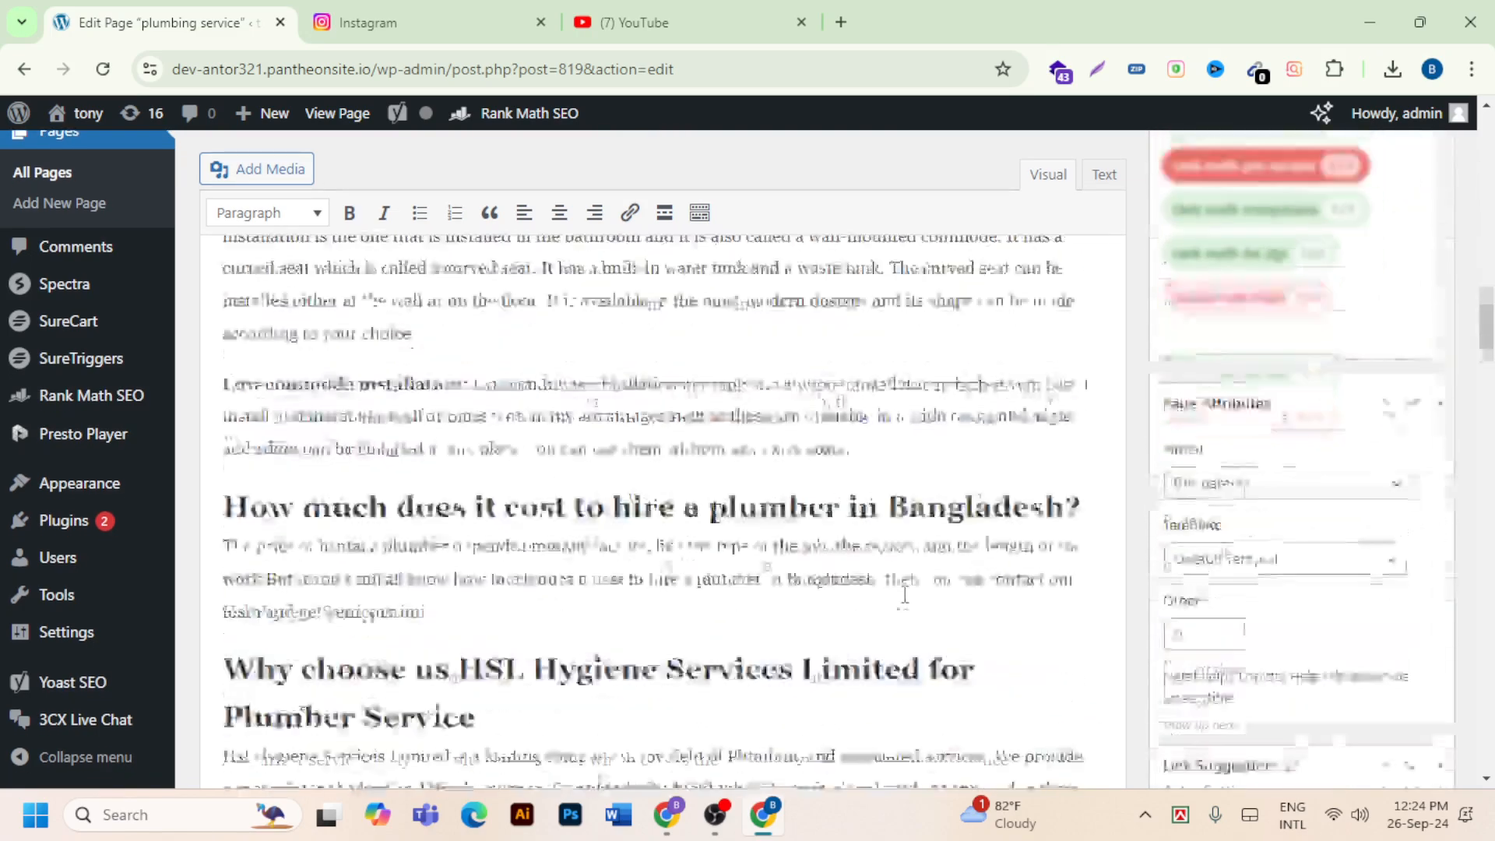
scroll(905, 593, "down", 15)
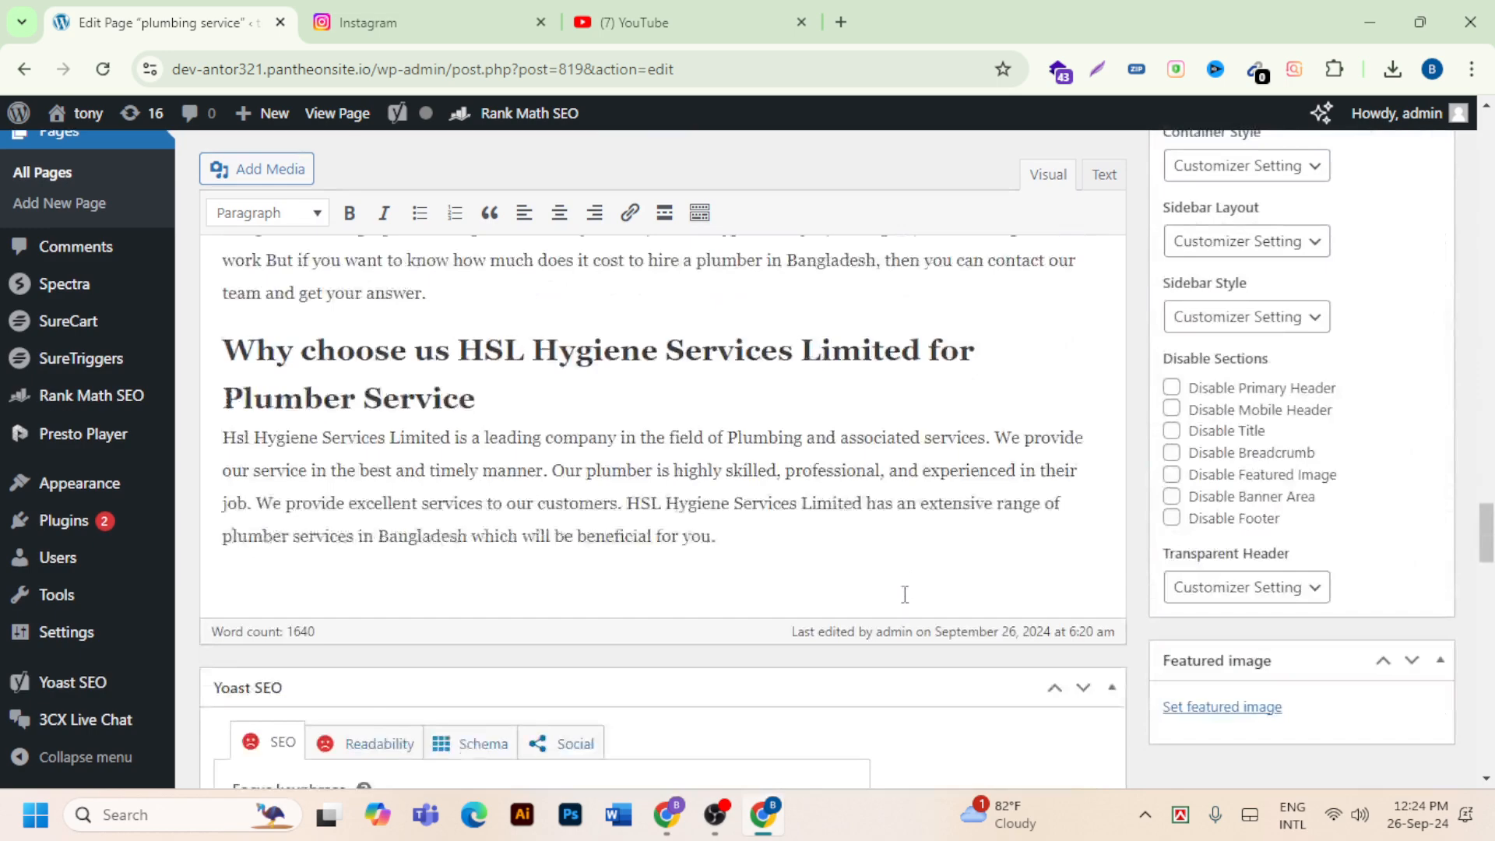
scroll(905, 603, "down", 1)
scroll(907, 603, "down", 20)
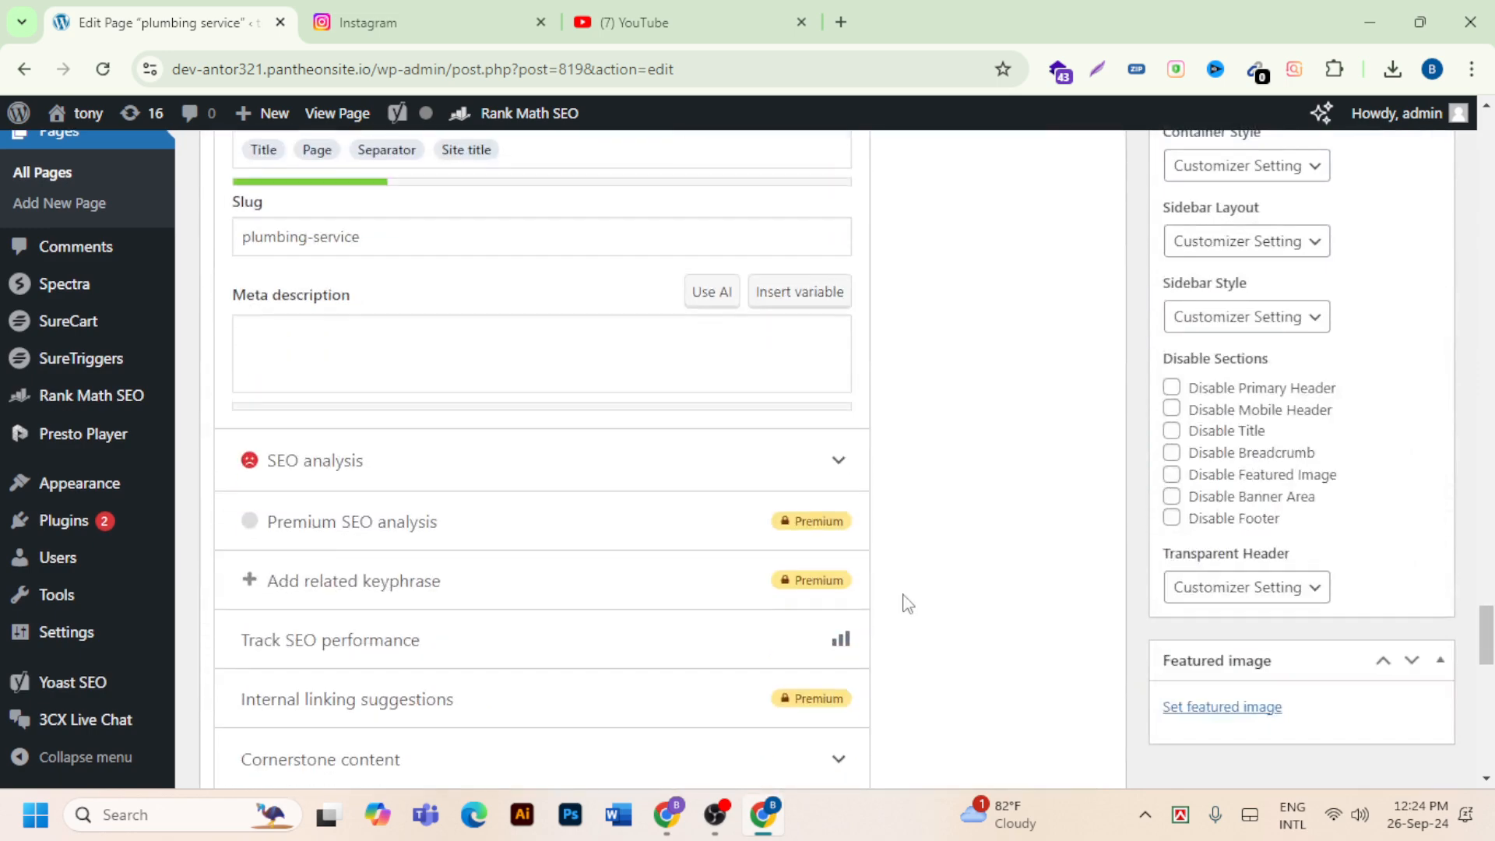
Examine Rank Math's Focus Keyword area and Basic SEO checks, and expand the Additional checks to read them.
scroll(907, 603, "down", 3)
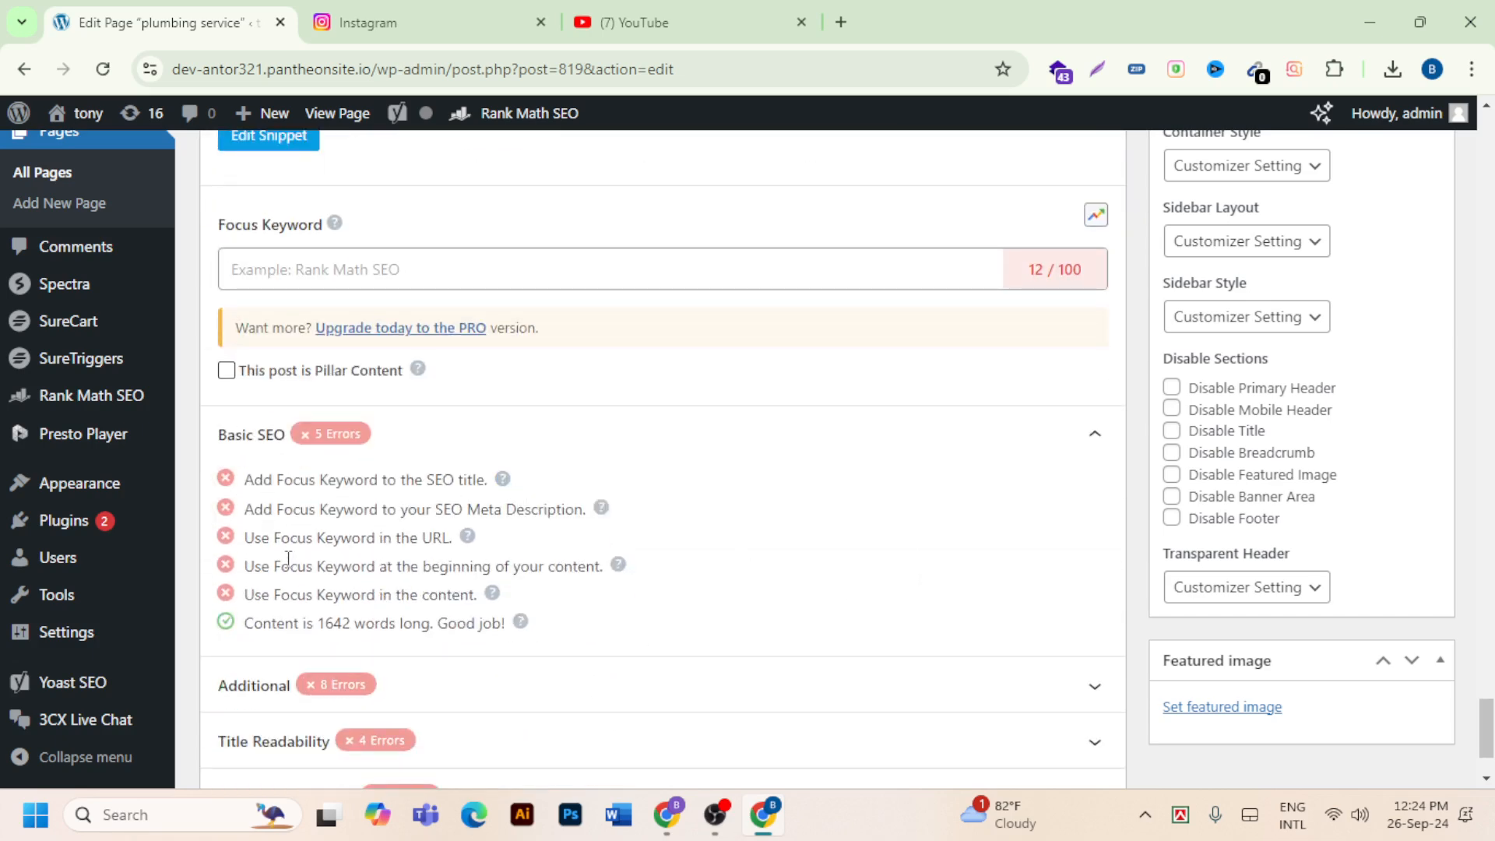
scroll(467, 537, "down", 2)
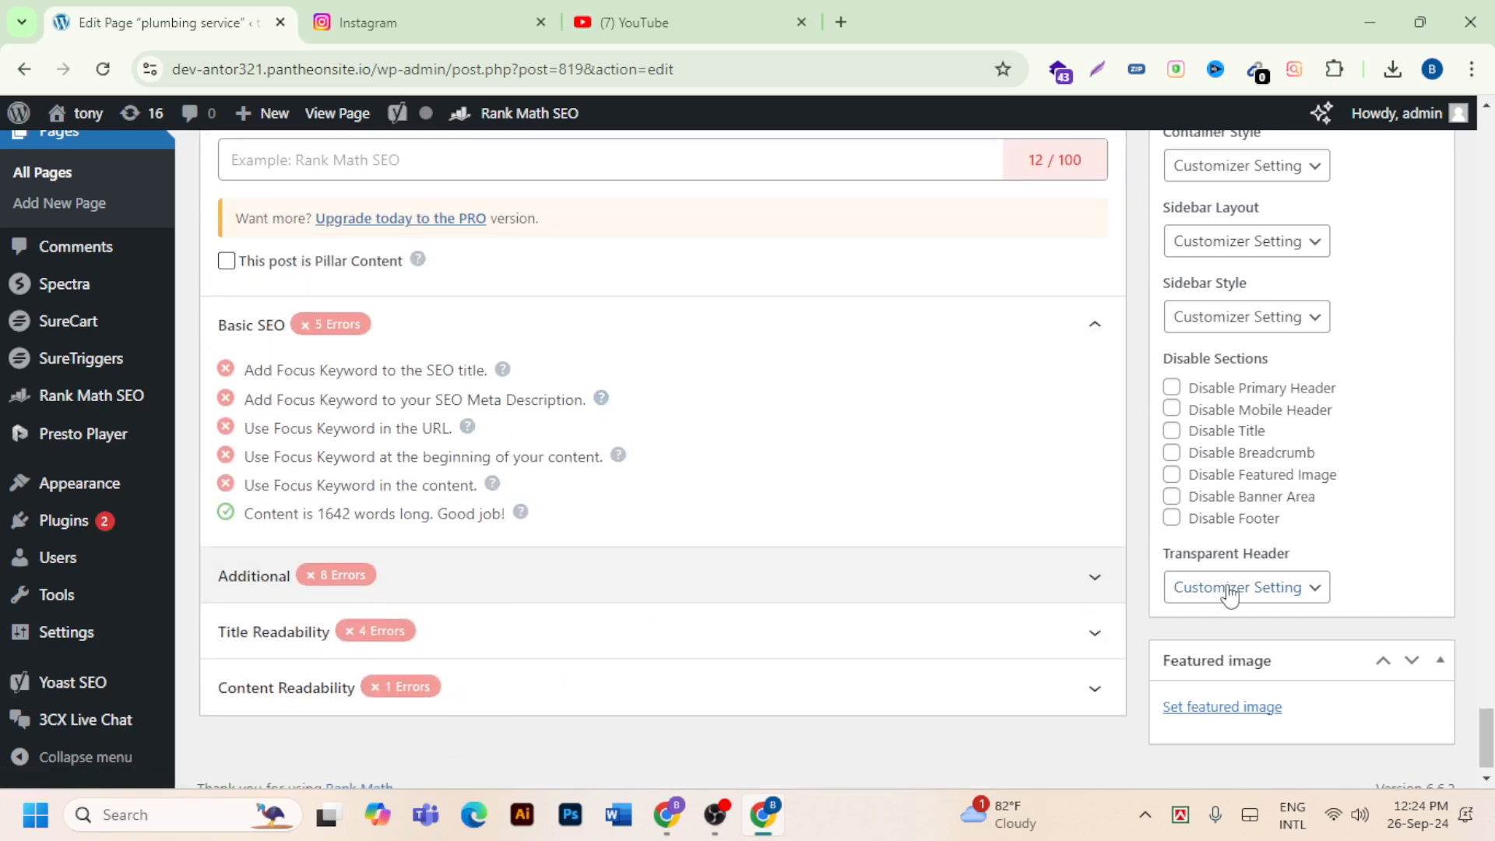
left_click(1106, 584)
scroll(671, 521, "down", 3)
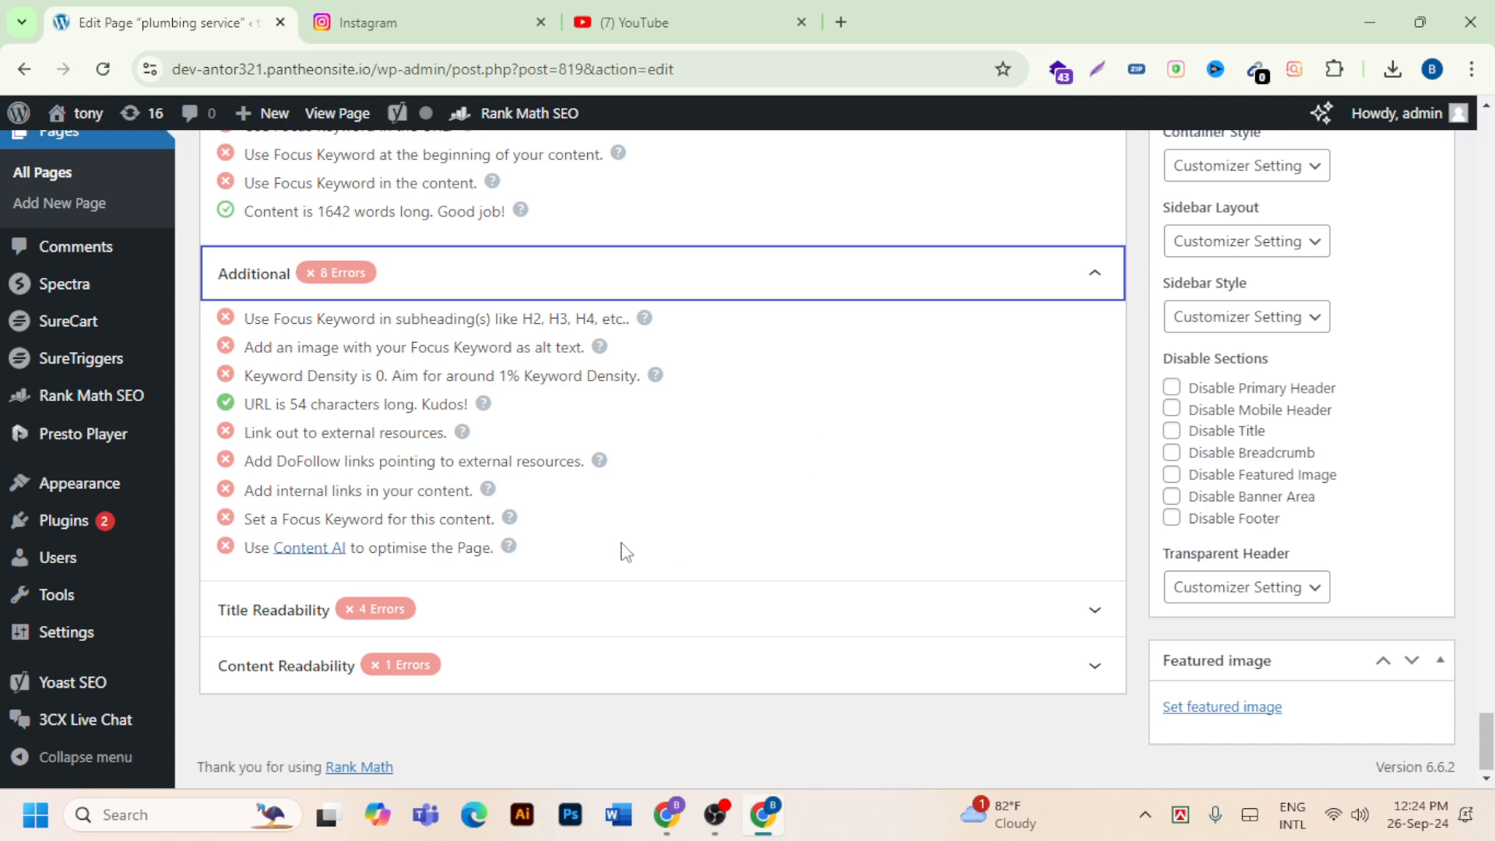
scroll(627, 545, "up", 2)
scroll(630, 539, "up", 2)
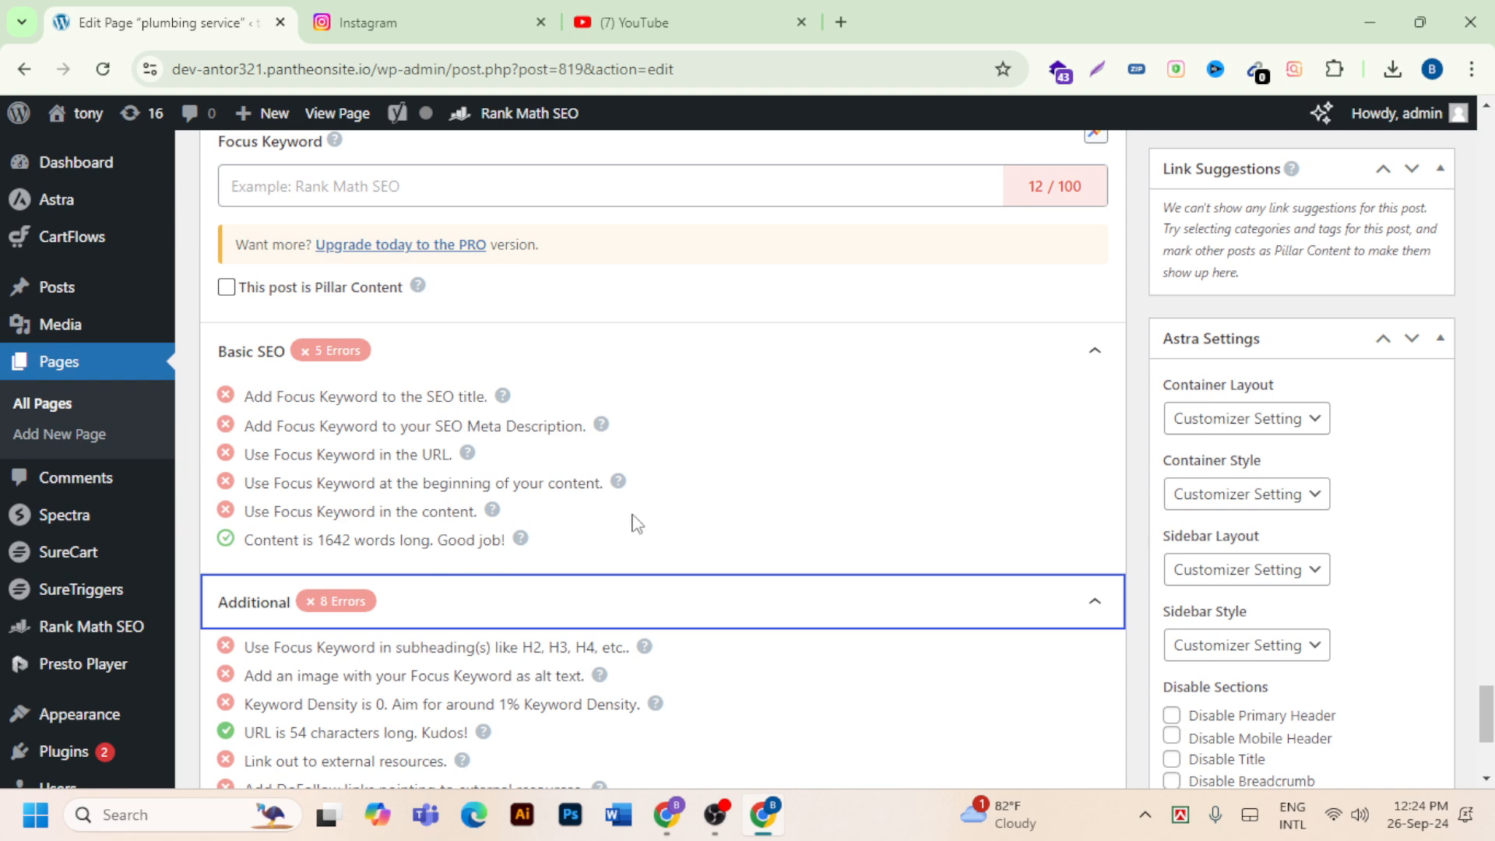
scroll(603, 537, "up", 1)
scroll(895, 574, "up", 2)
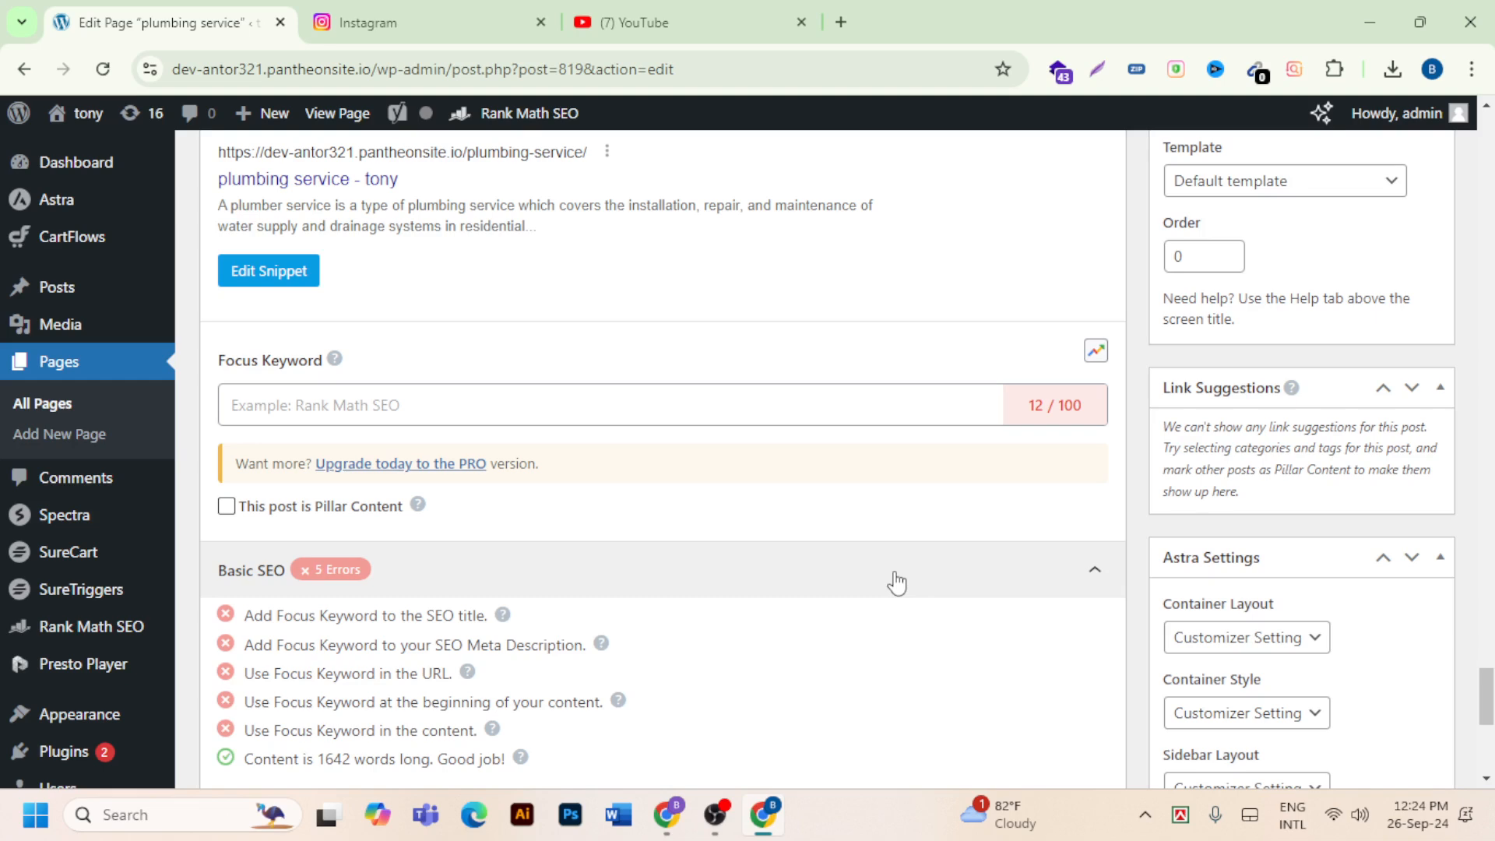
scroll(314, 620, "down", 1)
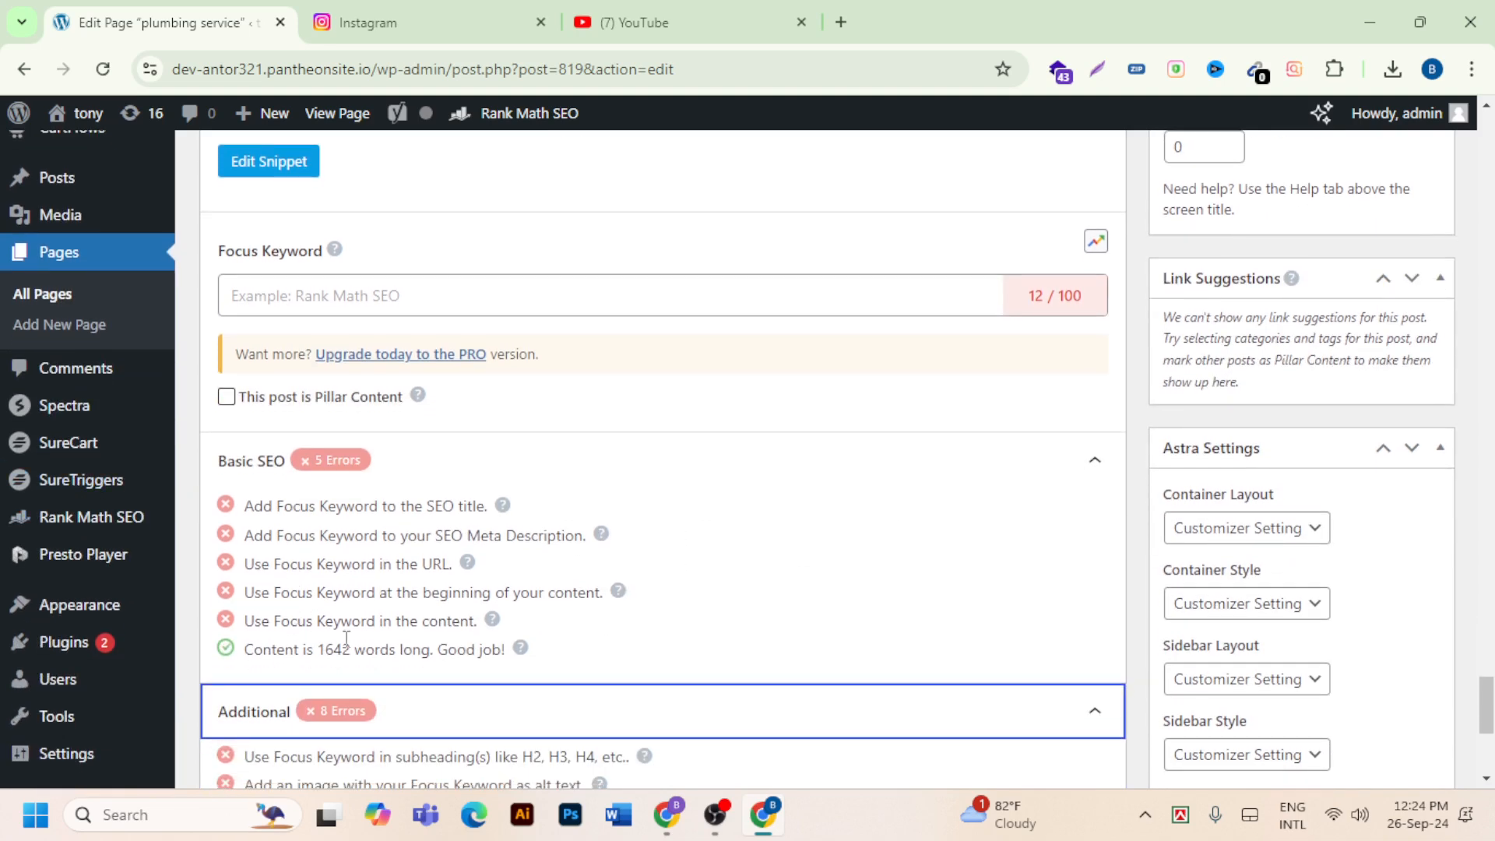
scroll(580, 697, "down", 1)
scroll(591, 677, "up", 1)
Change the page title to "Best plumbing service in usa 2024".
scroll(687, 433, "up", 15)
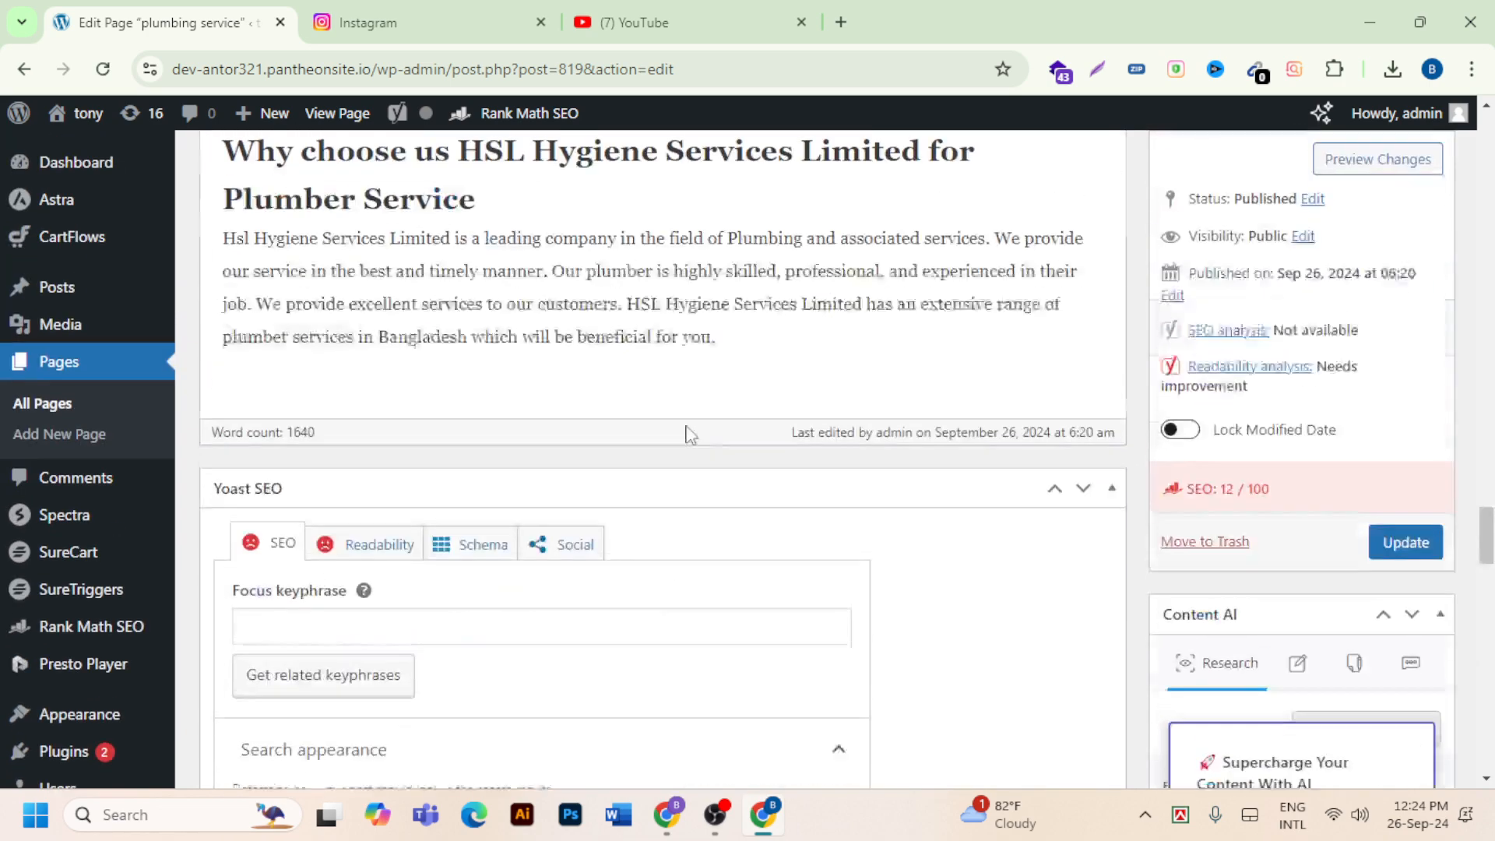
scroll(687, 426, "up", 10)
scroll(688, 425, "down", 4)
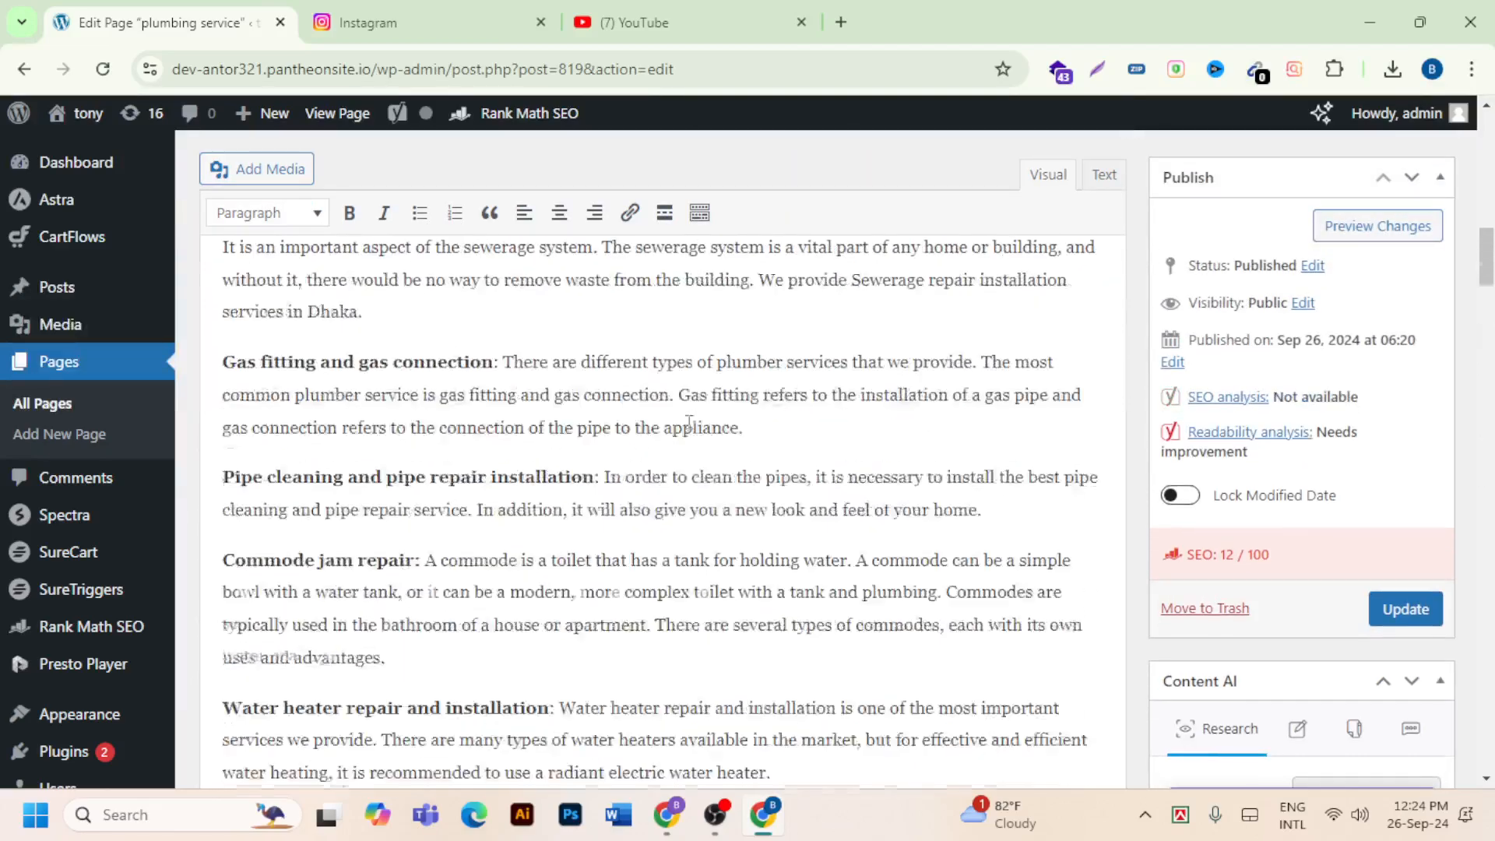
scroll(689, 423, "up", 4)
scroll(689, 422, "up", 10)
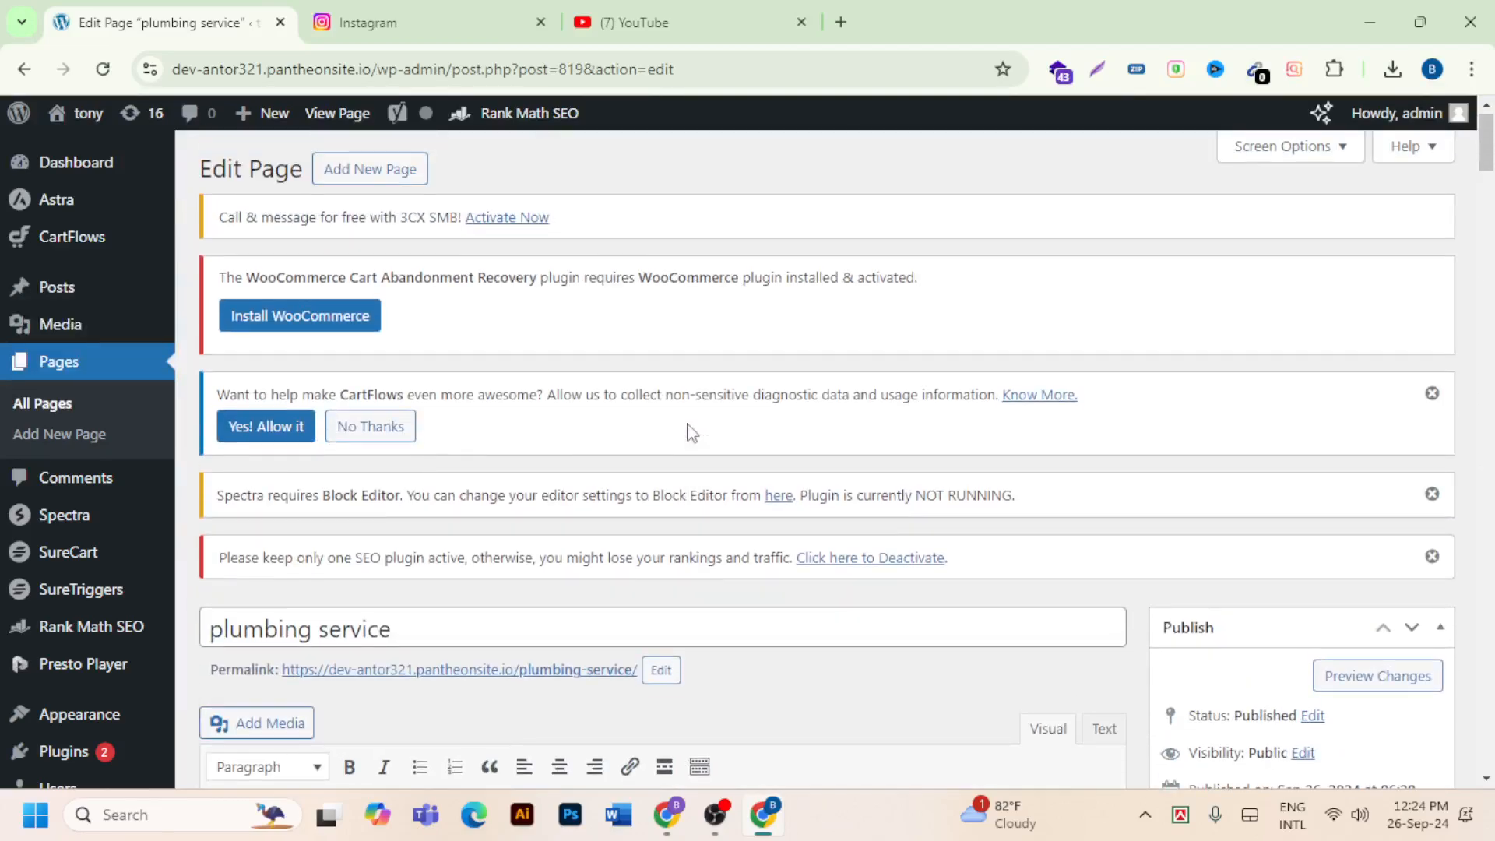
scroll(691, 434, "down", 3)
left_click(210, 412)
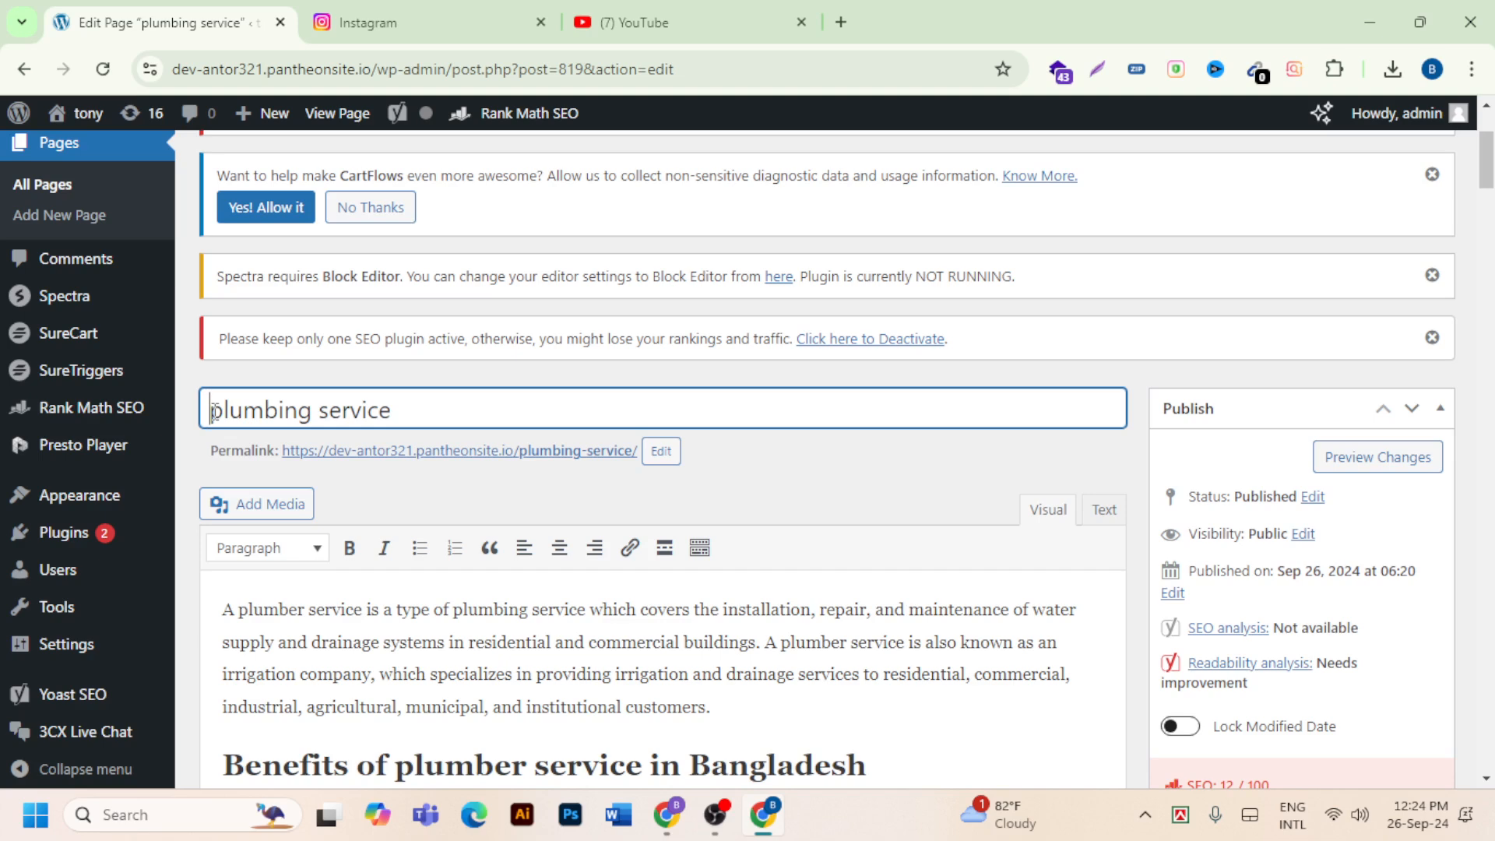
type("B")
type("est")
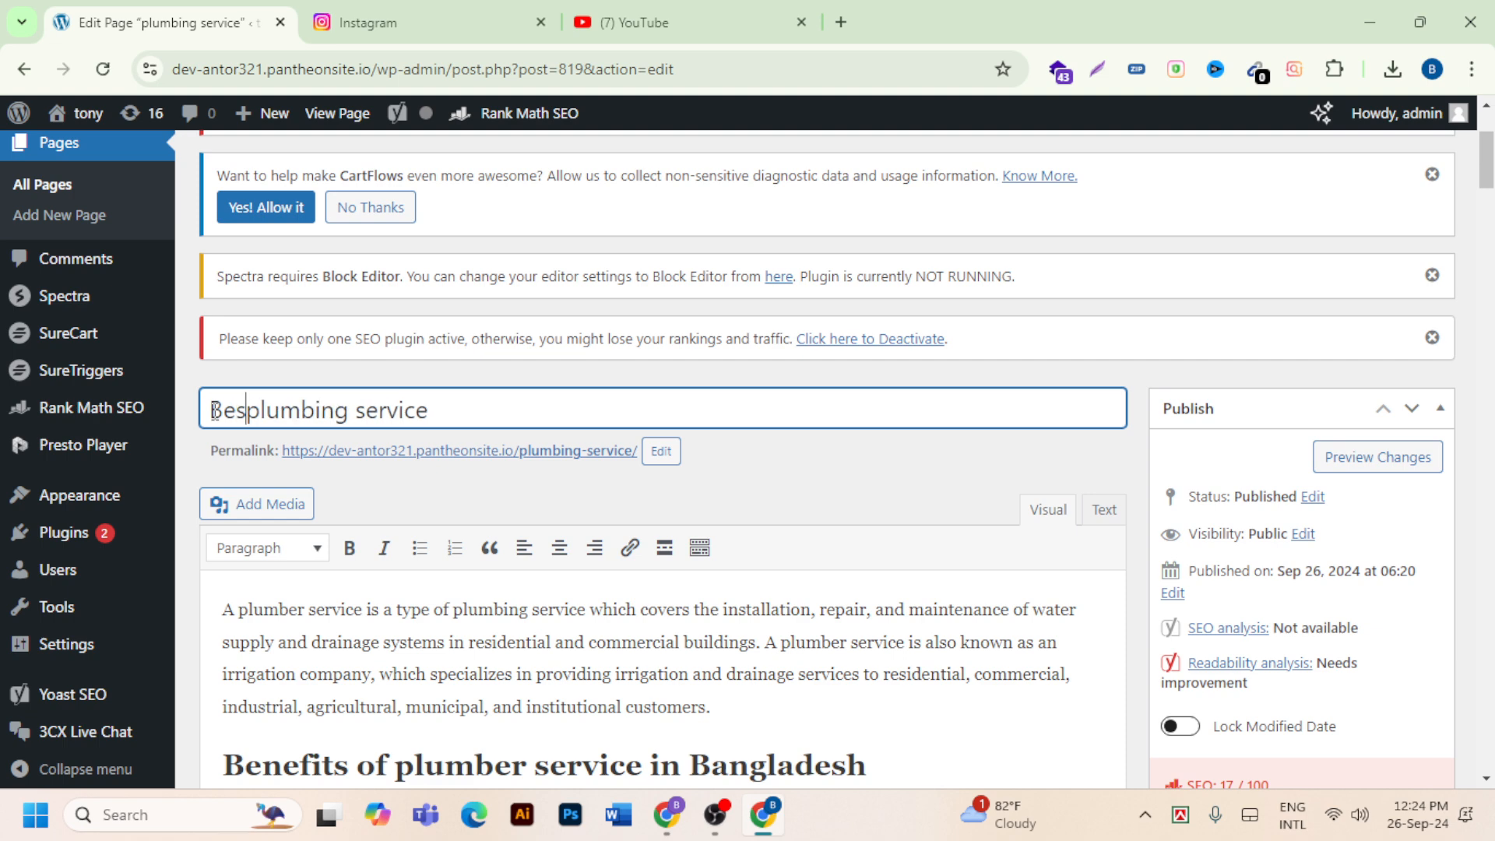
left_click(490, 415)
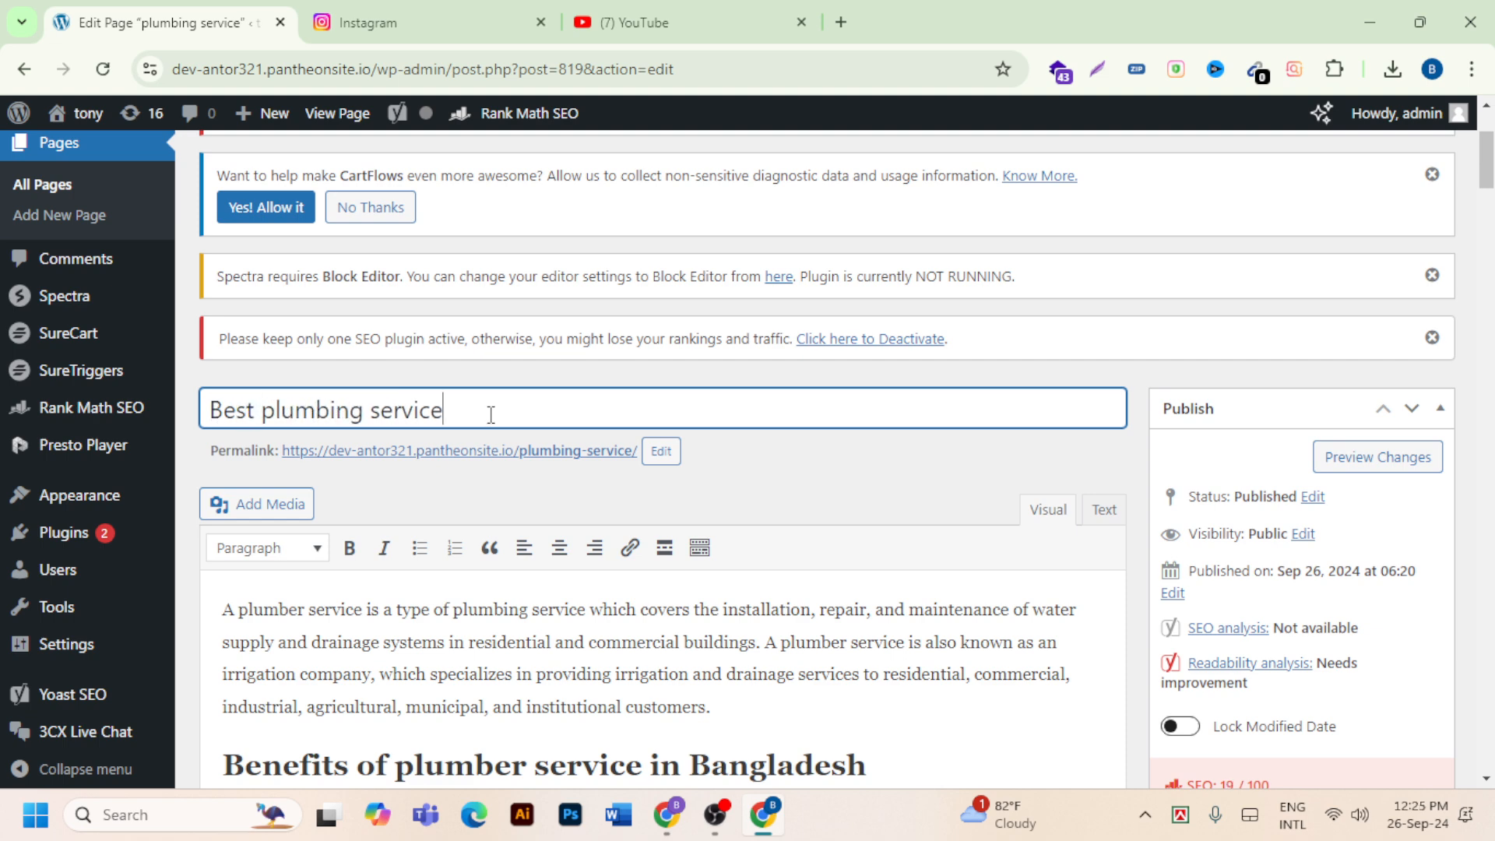
type("in")
type("usa")
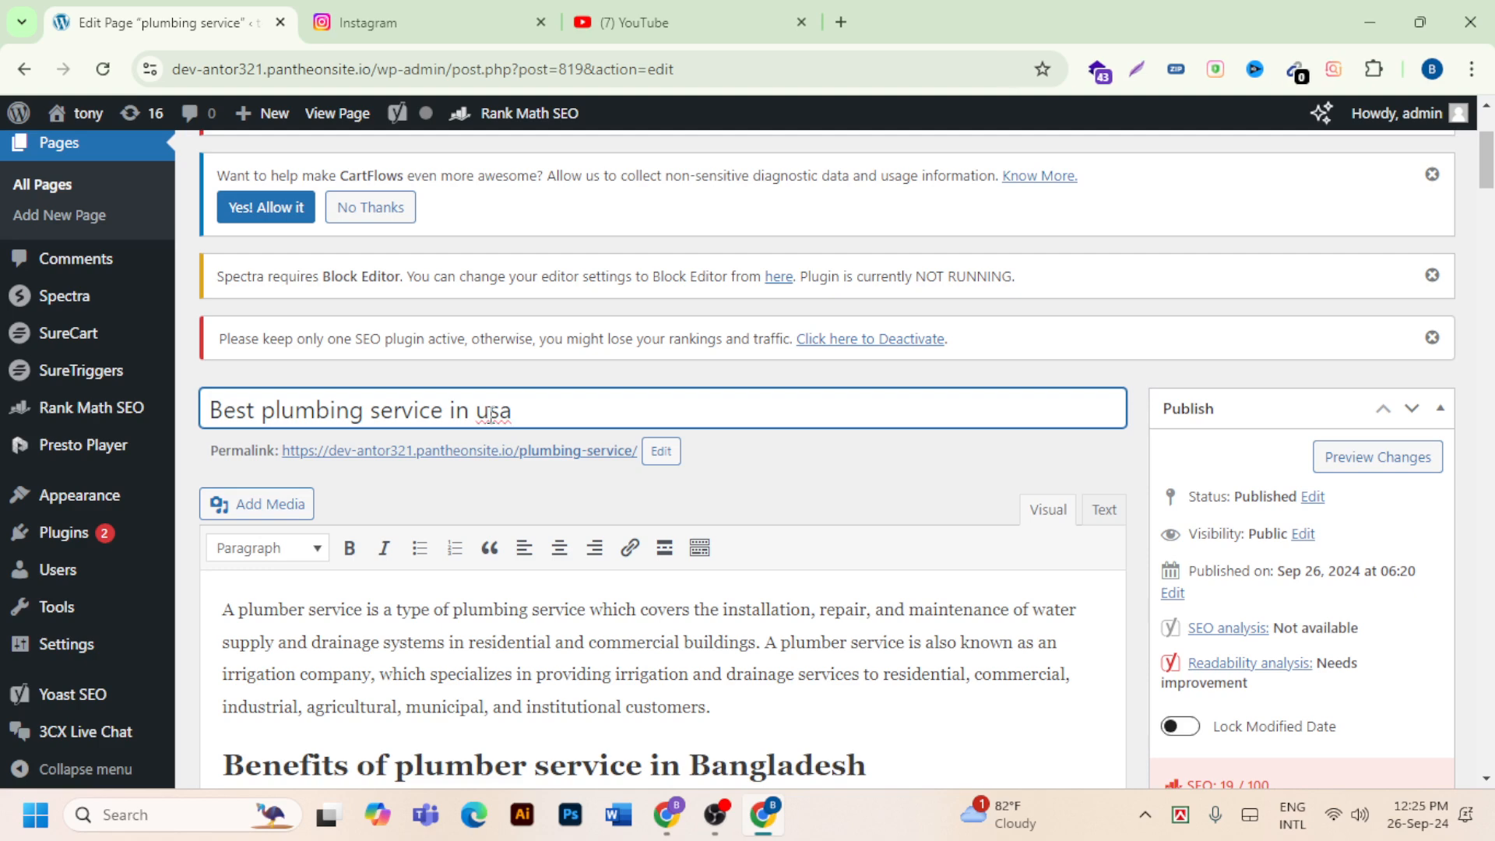
type(" 2024")
scroll(654, 436, "down", 3)
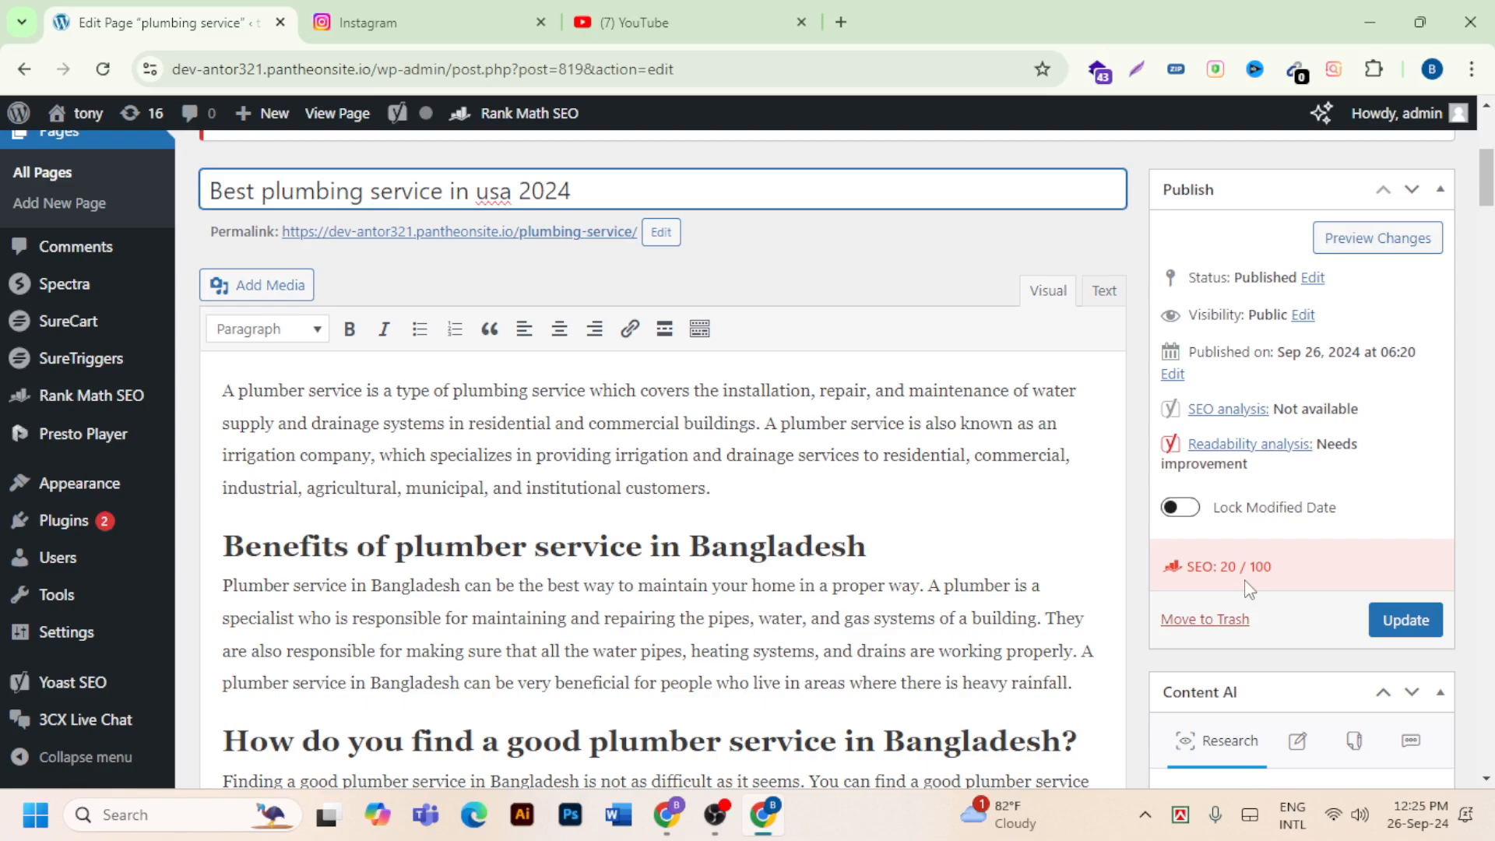
Check the permalink slug, keeping it as plumbing-service, and highlight the keyword "plumbing service" in the page title.
scroll(1118, 617, "up", 3)
left_click(661, 453)
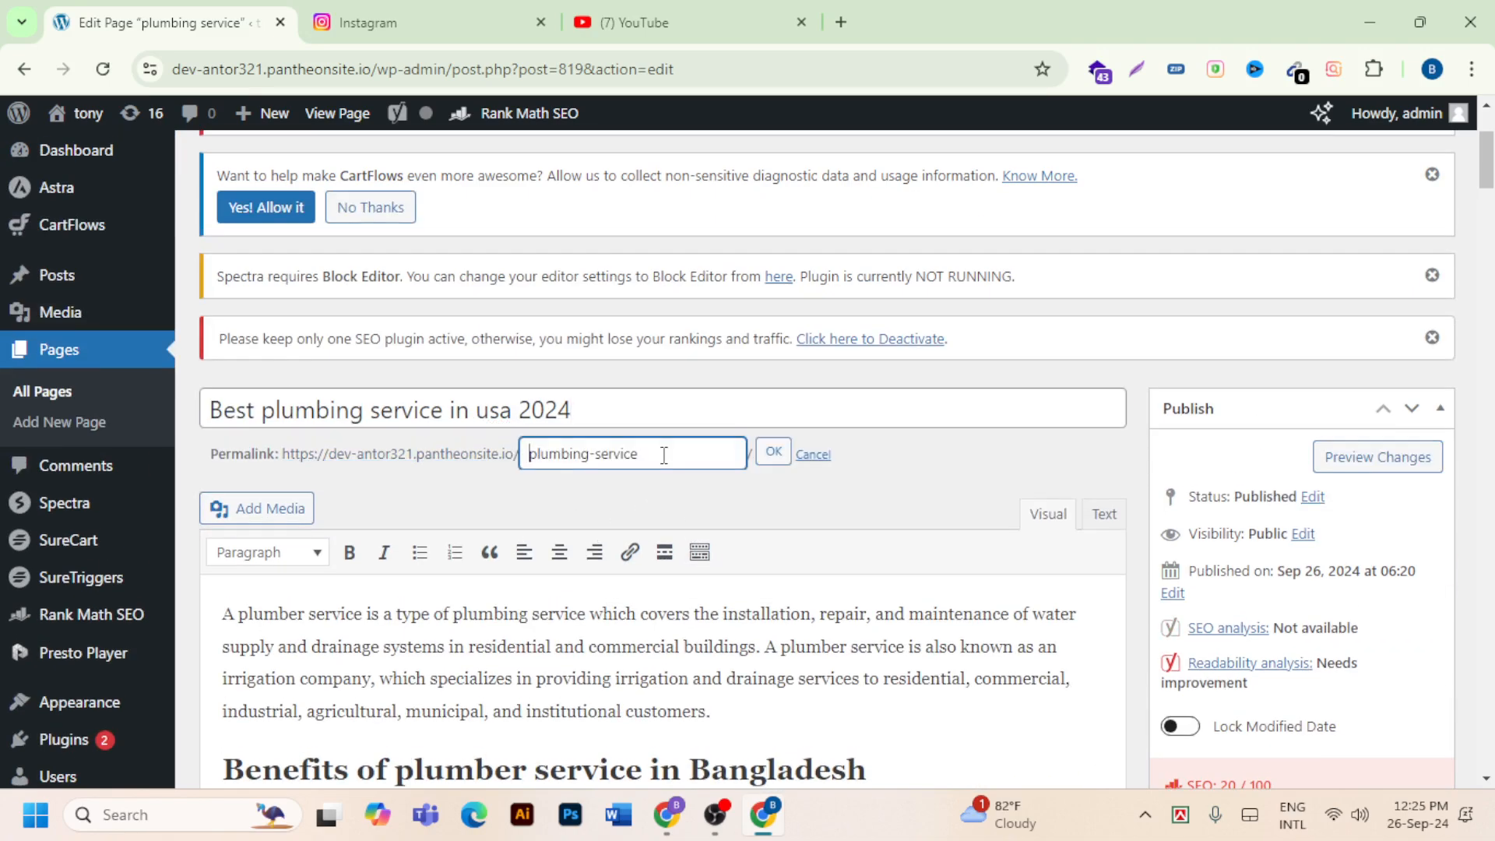
left_click_drag(659, 456, 514, 455)
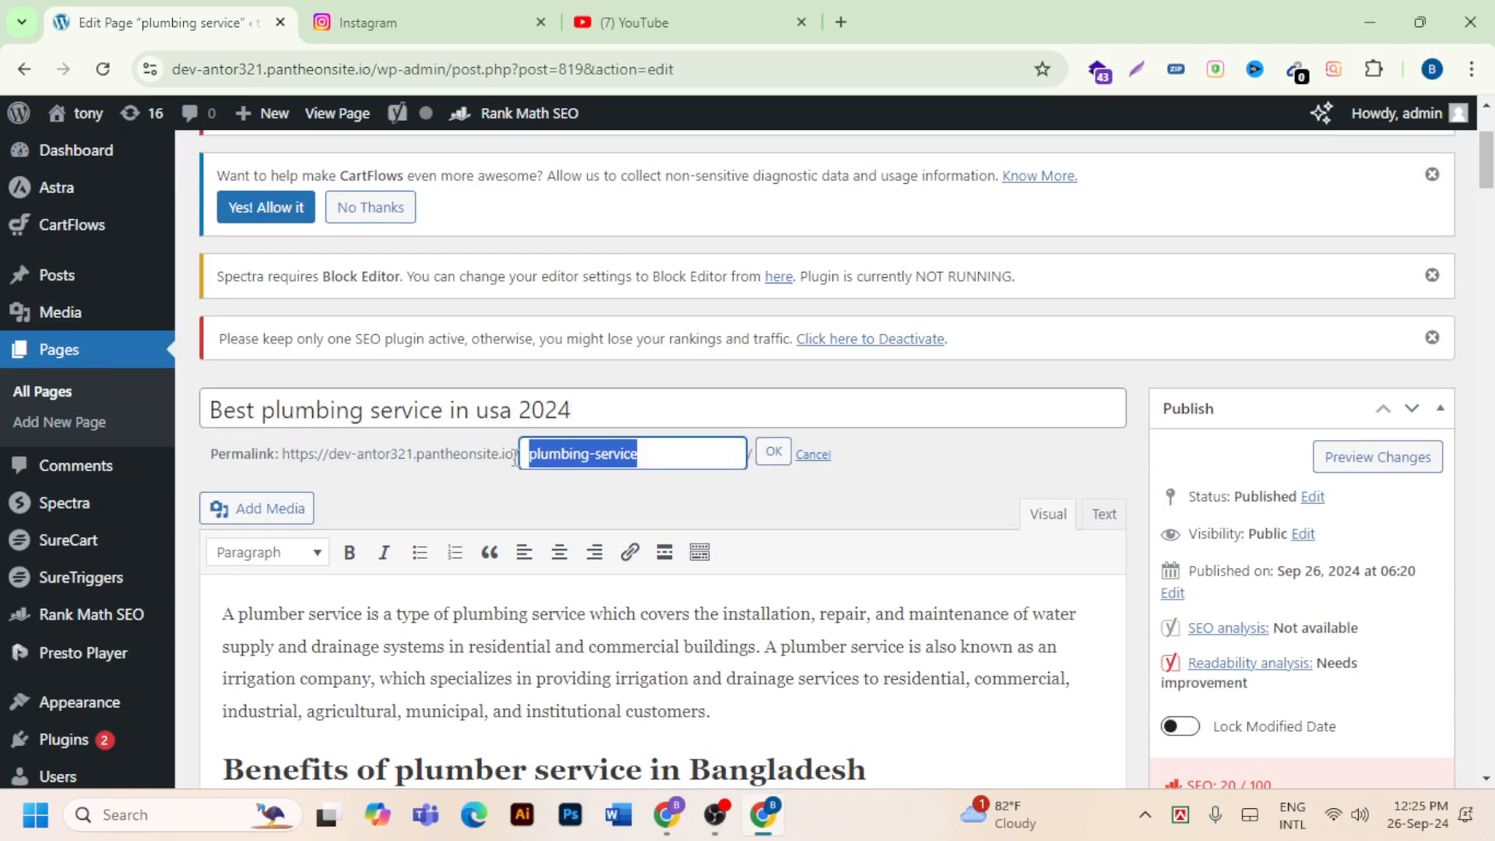
left_click(775, 453)
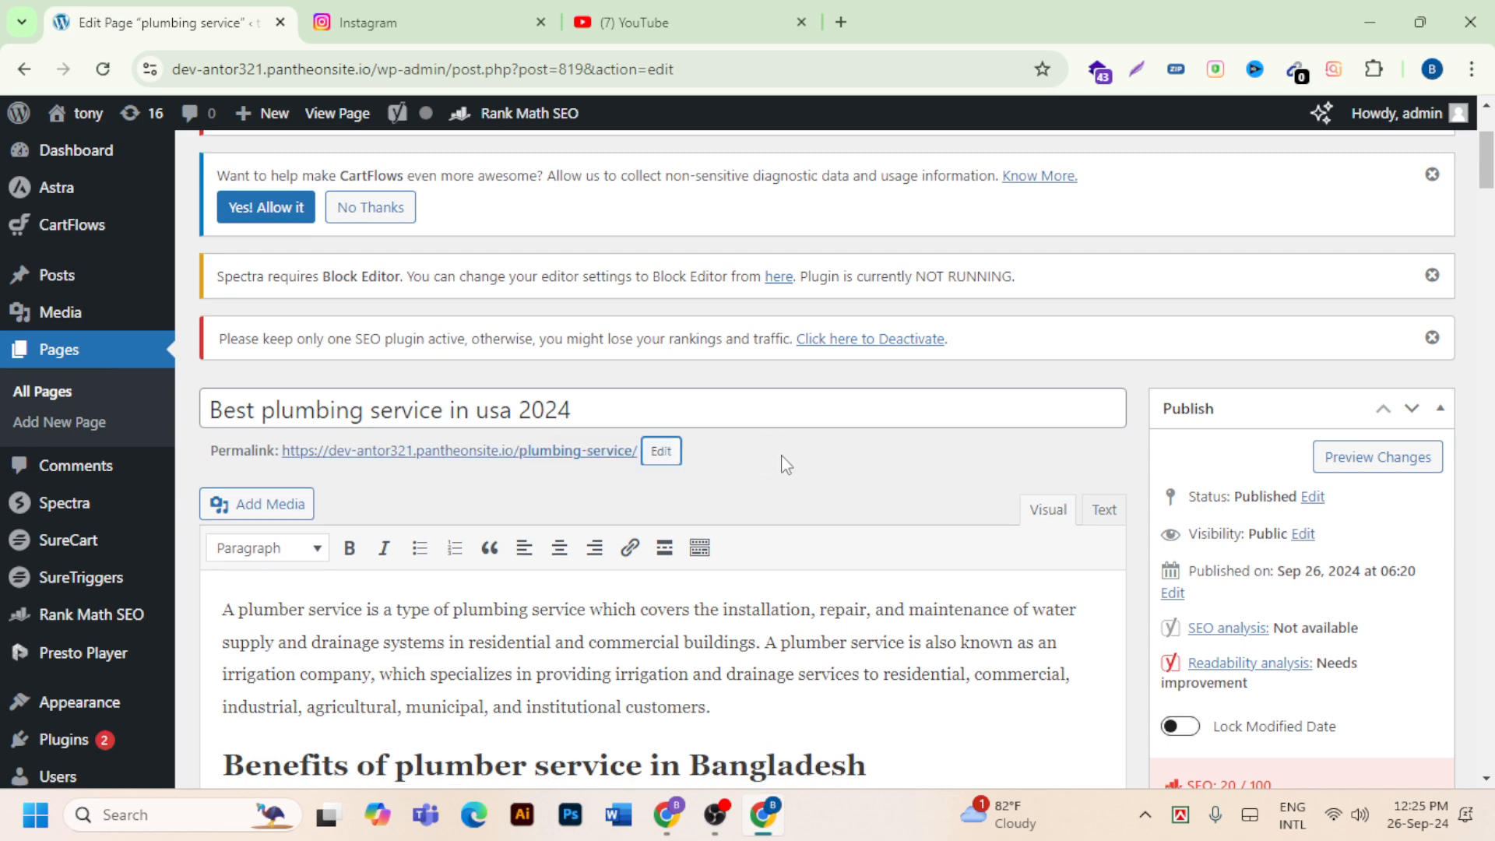
scroll(788, 467, "down", 2)
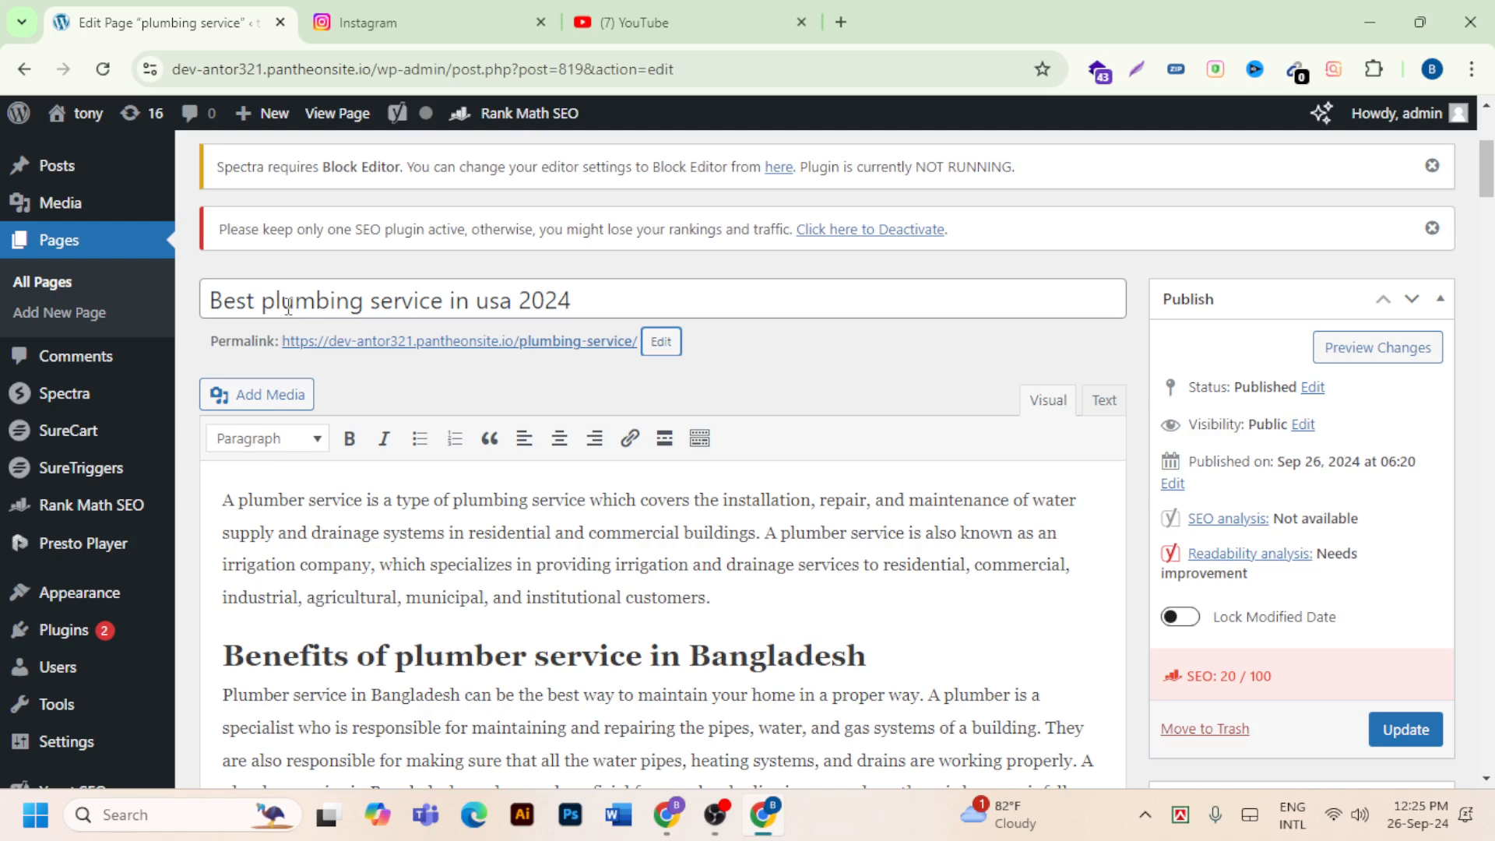
left_click_drag(267, 304, 443, 302)
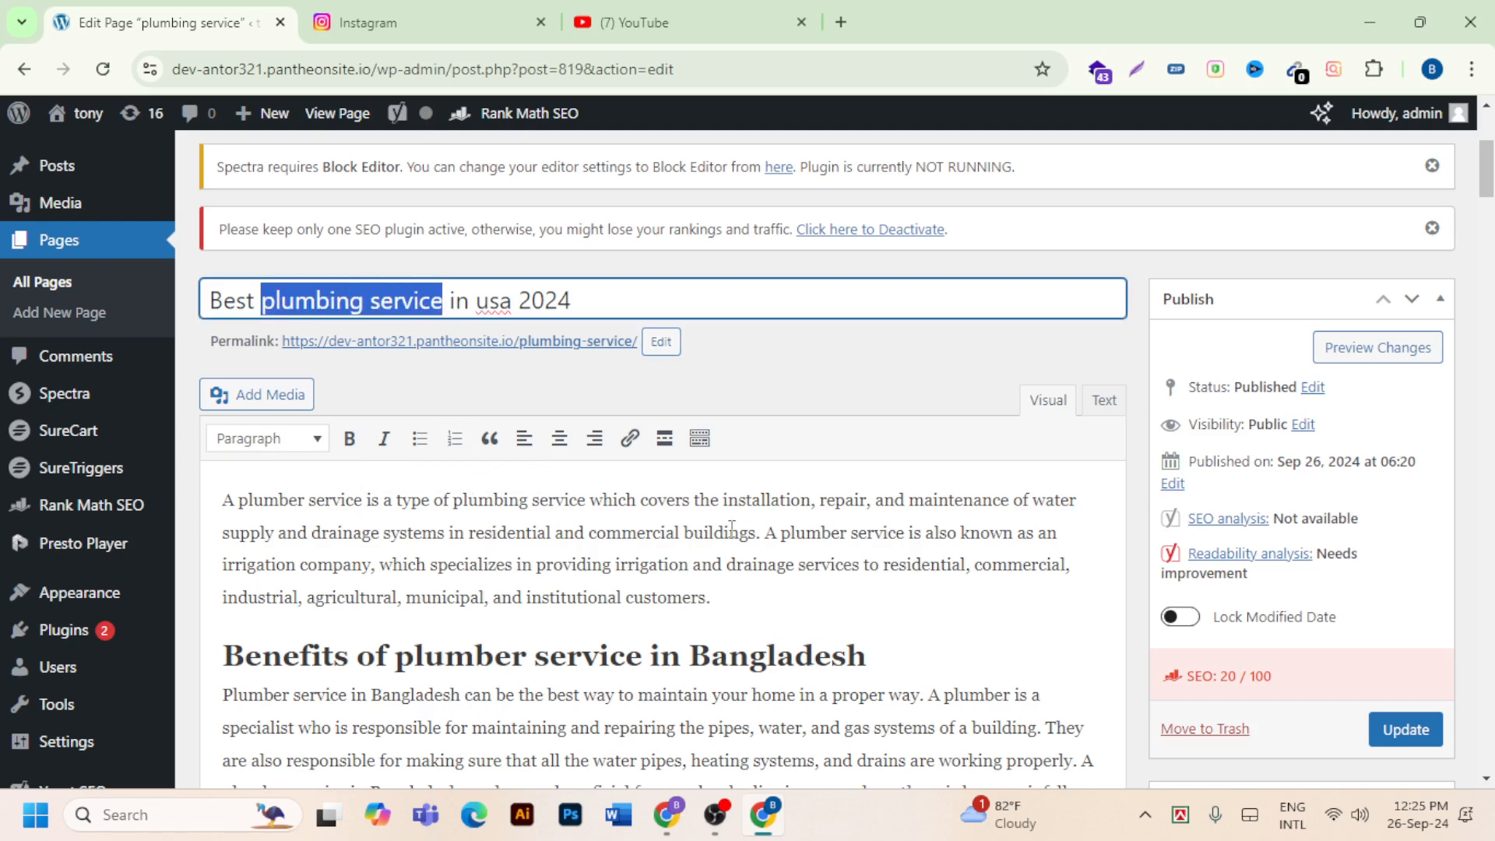
Insert two empty lines after the paragraph under the heading "Benefits of plumber service in Bangladesh".
scroll(732, 528, "down", 3)
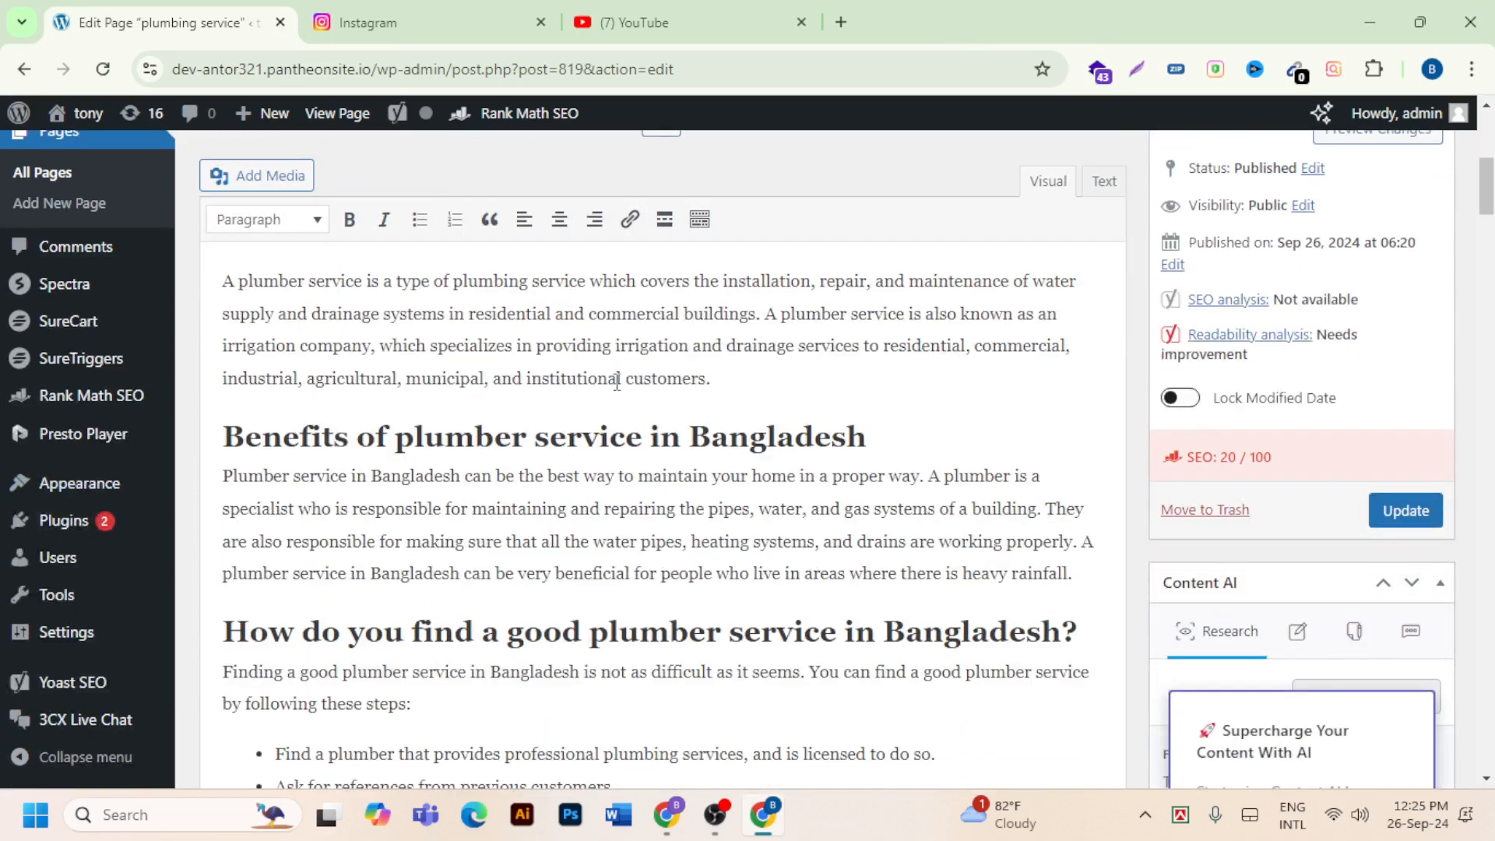
scroll(917, 497, "down", 1)
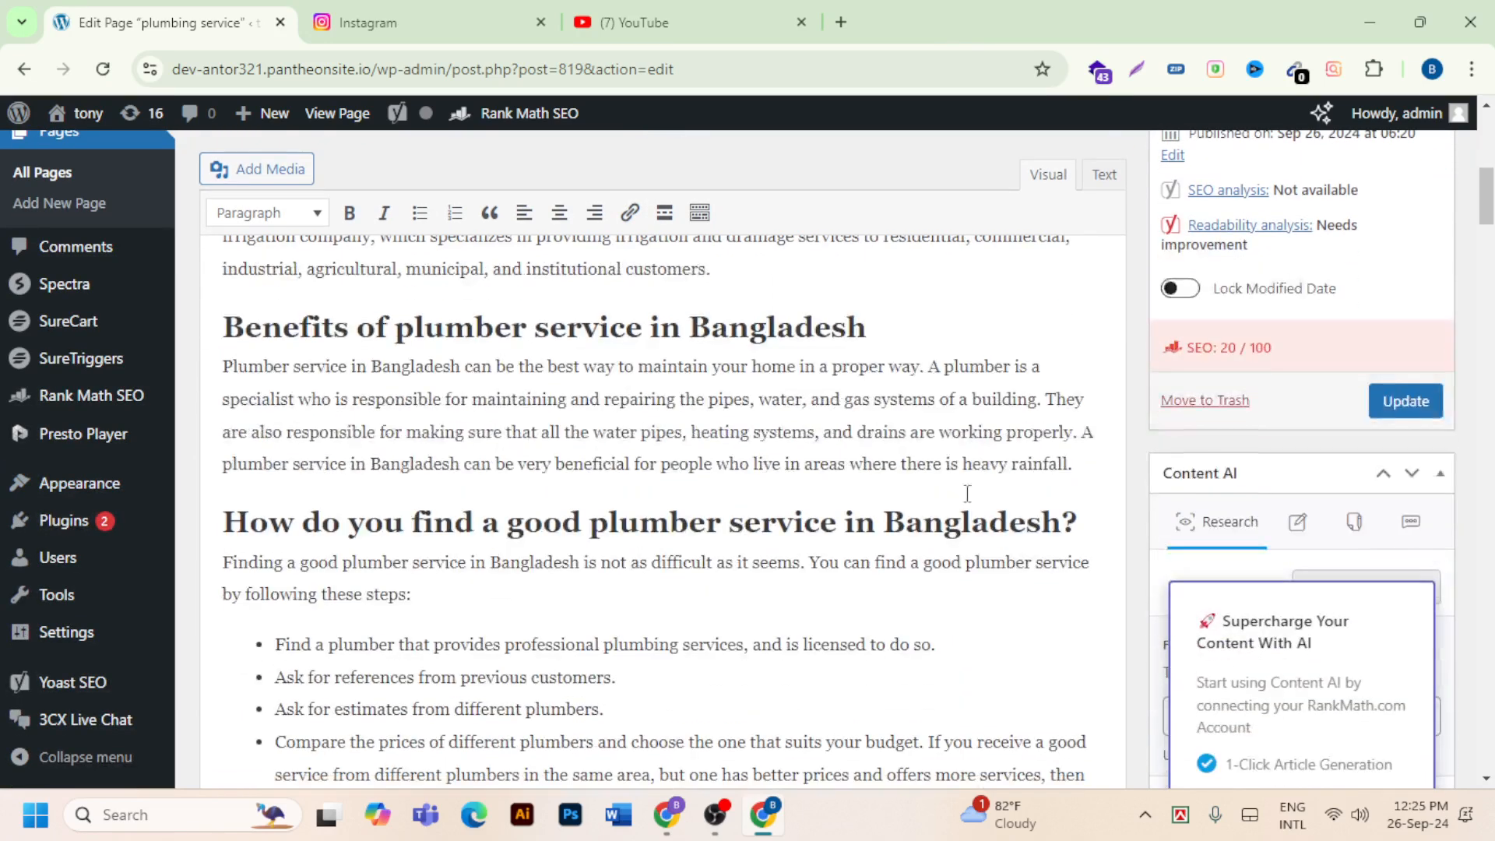
left_click(1104, 467)
key("Return")
key("Return")
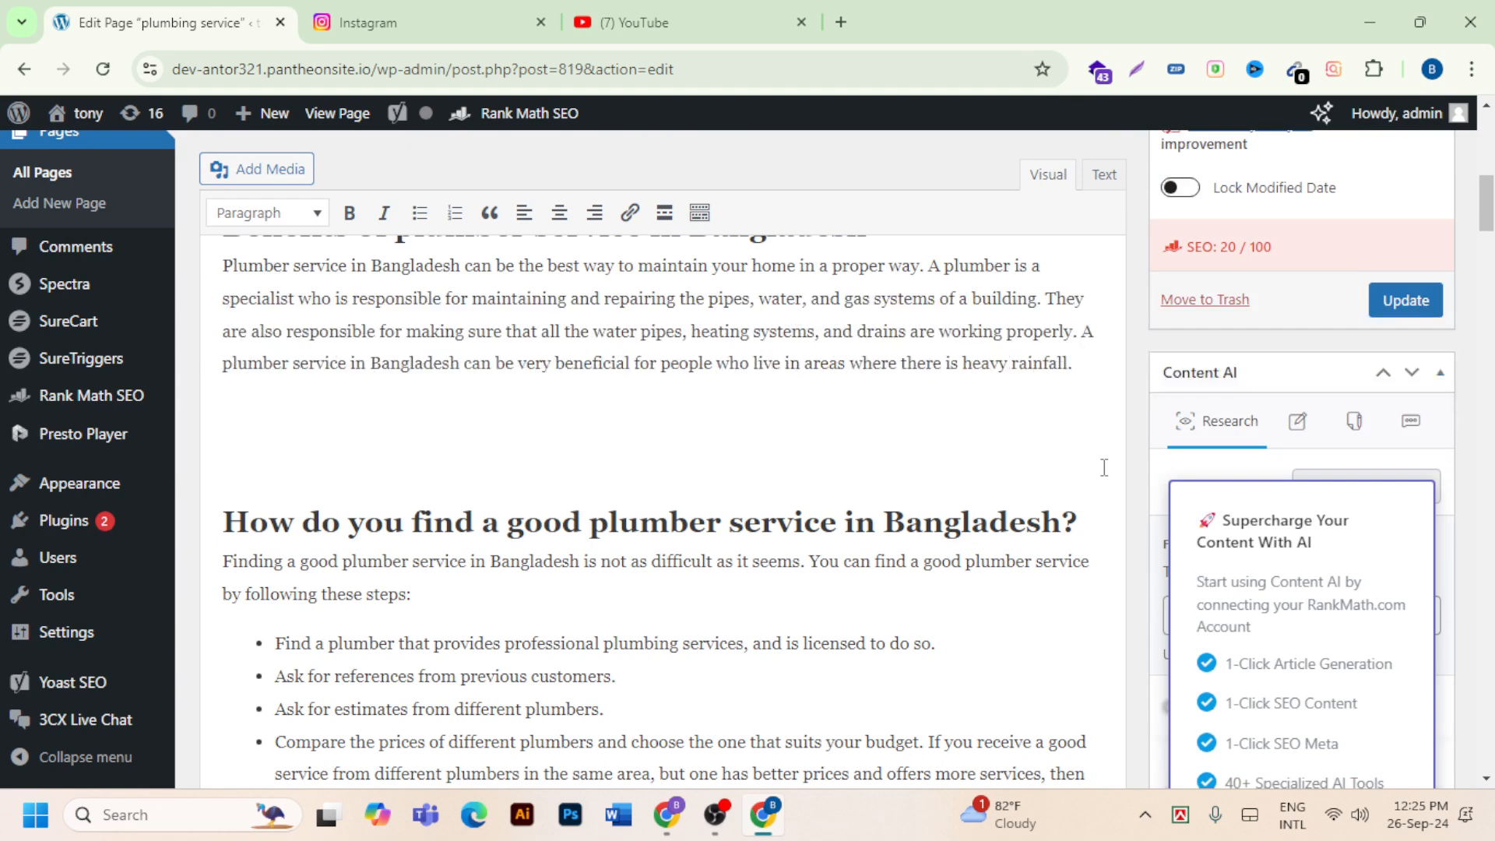
Search Google for "plumbing services" in a new browser tab and show the image results.
left_click(840, 22)
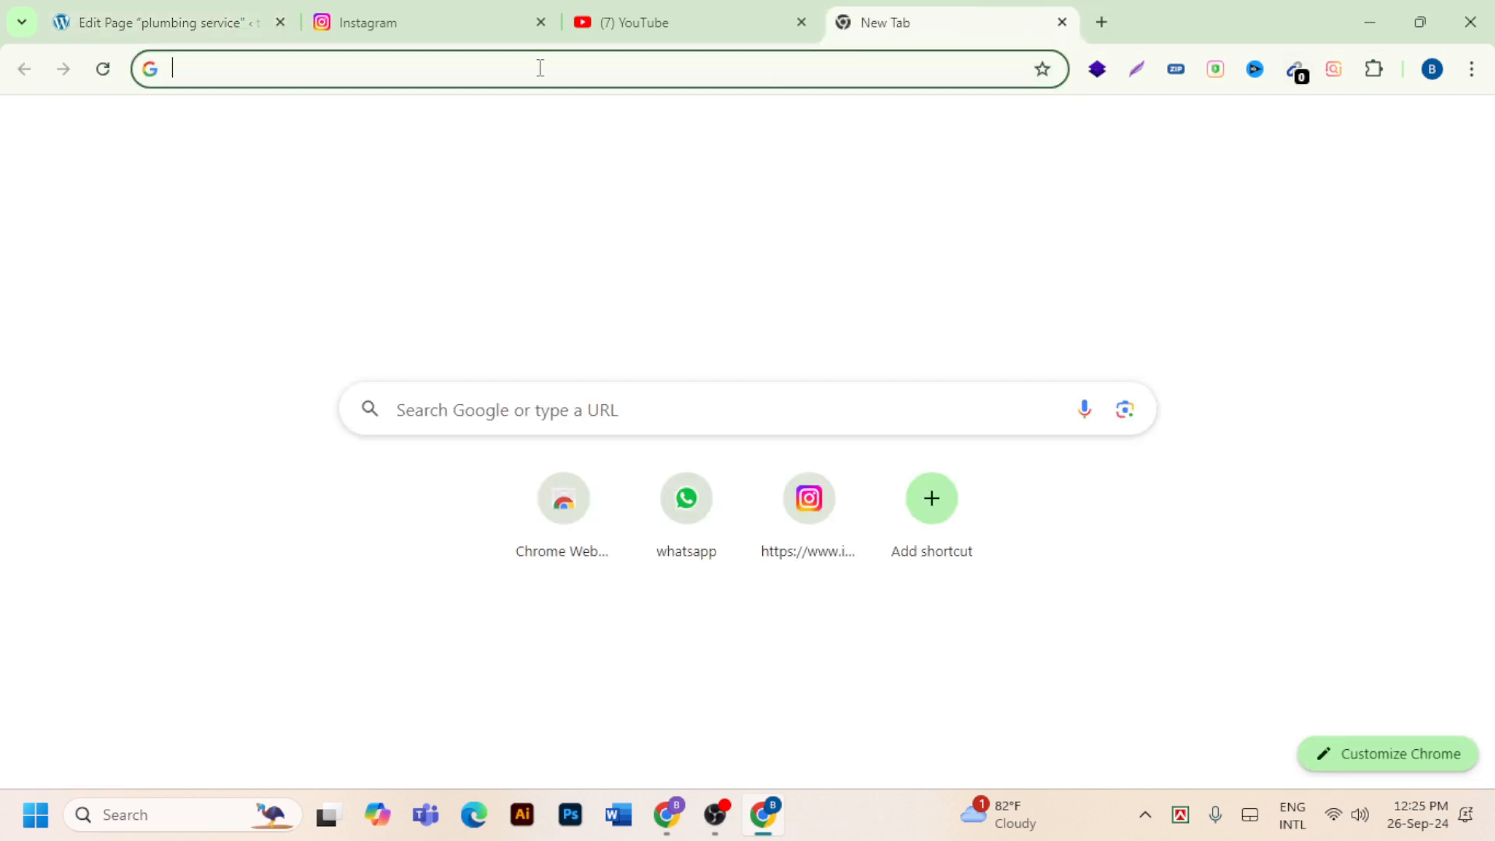
type("pl")
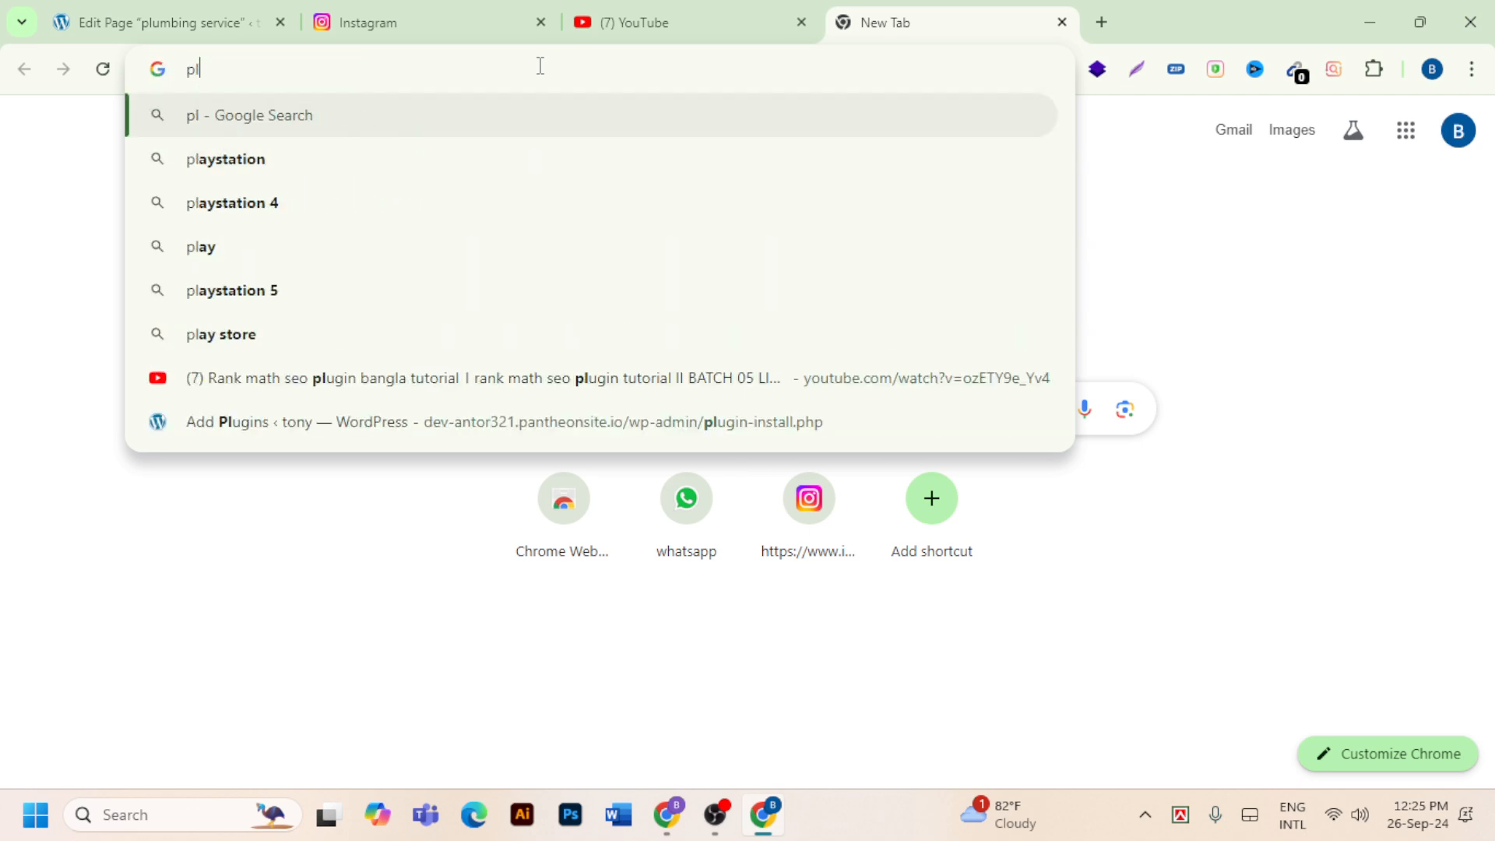
type("umbing")
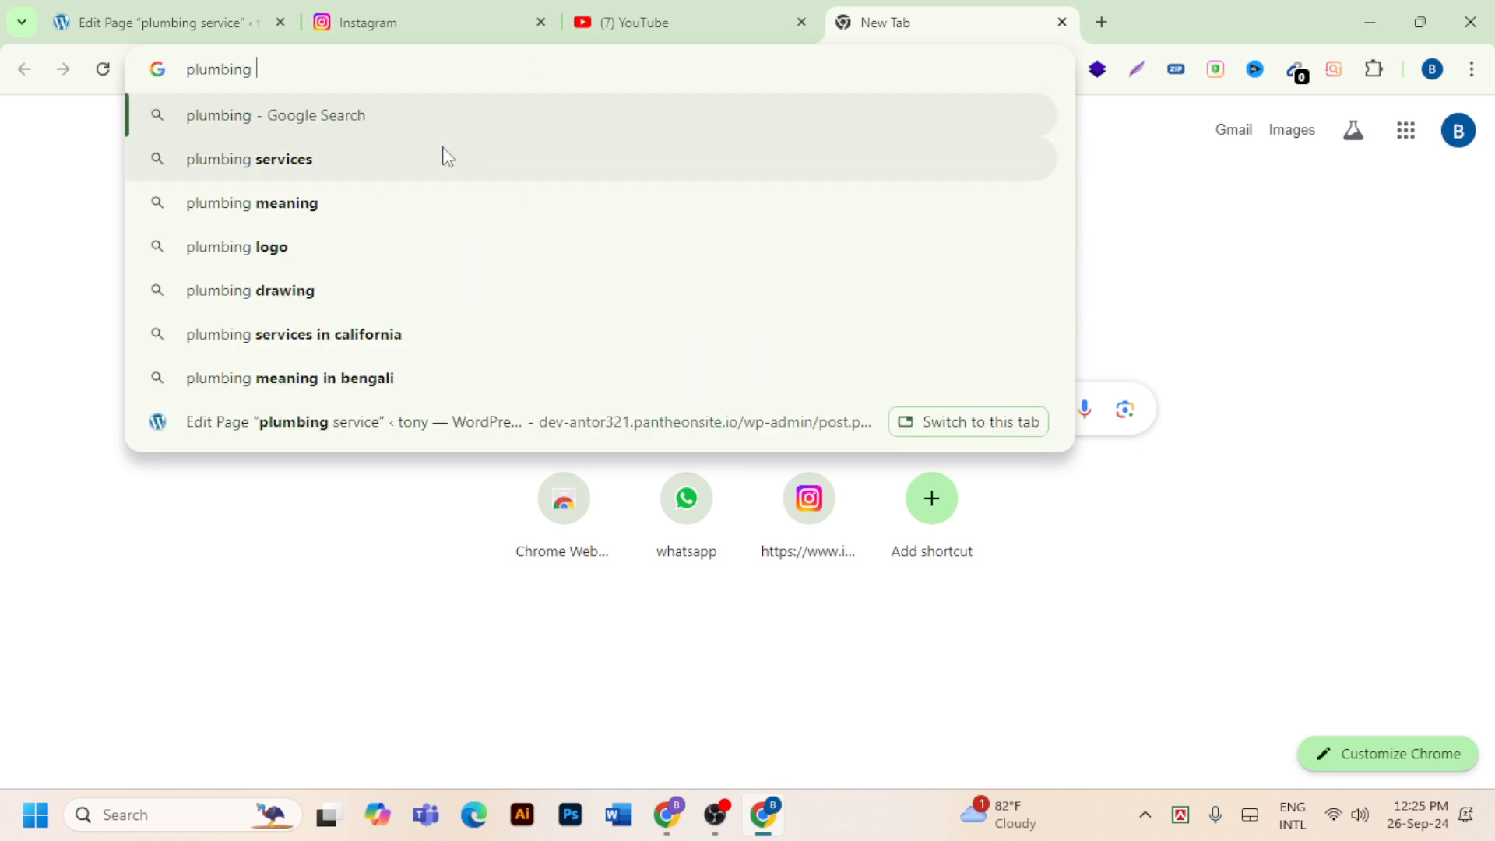
left_click(334, 161)
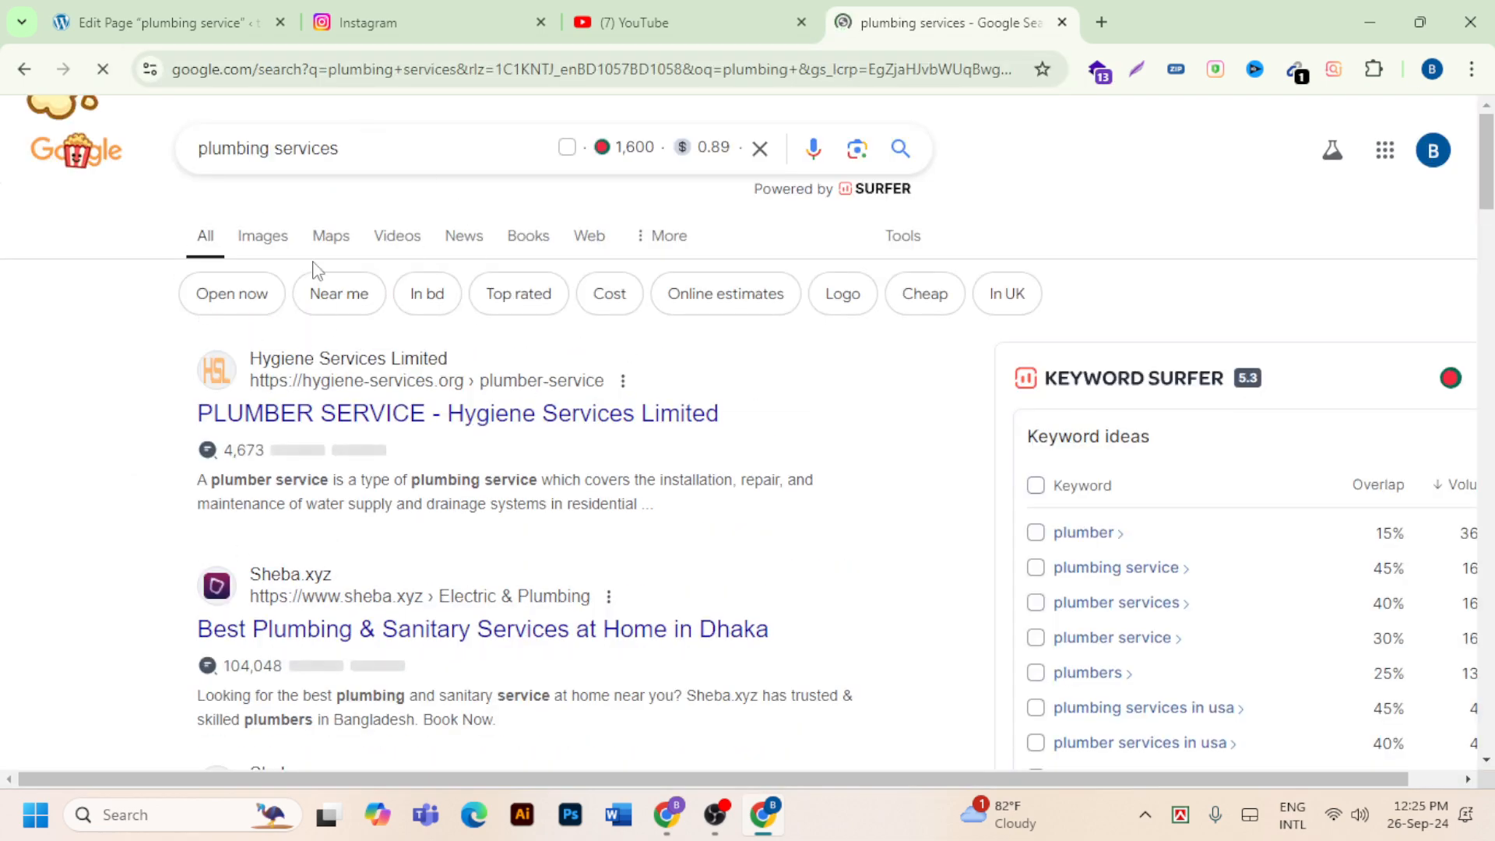
left_click(263, 242)
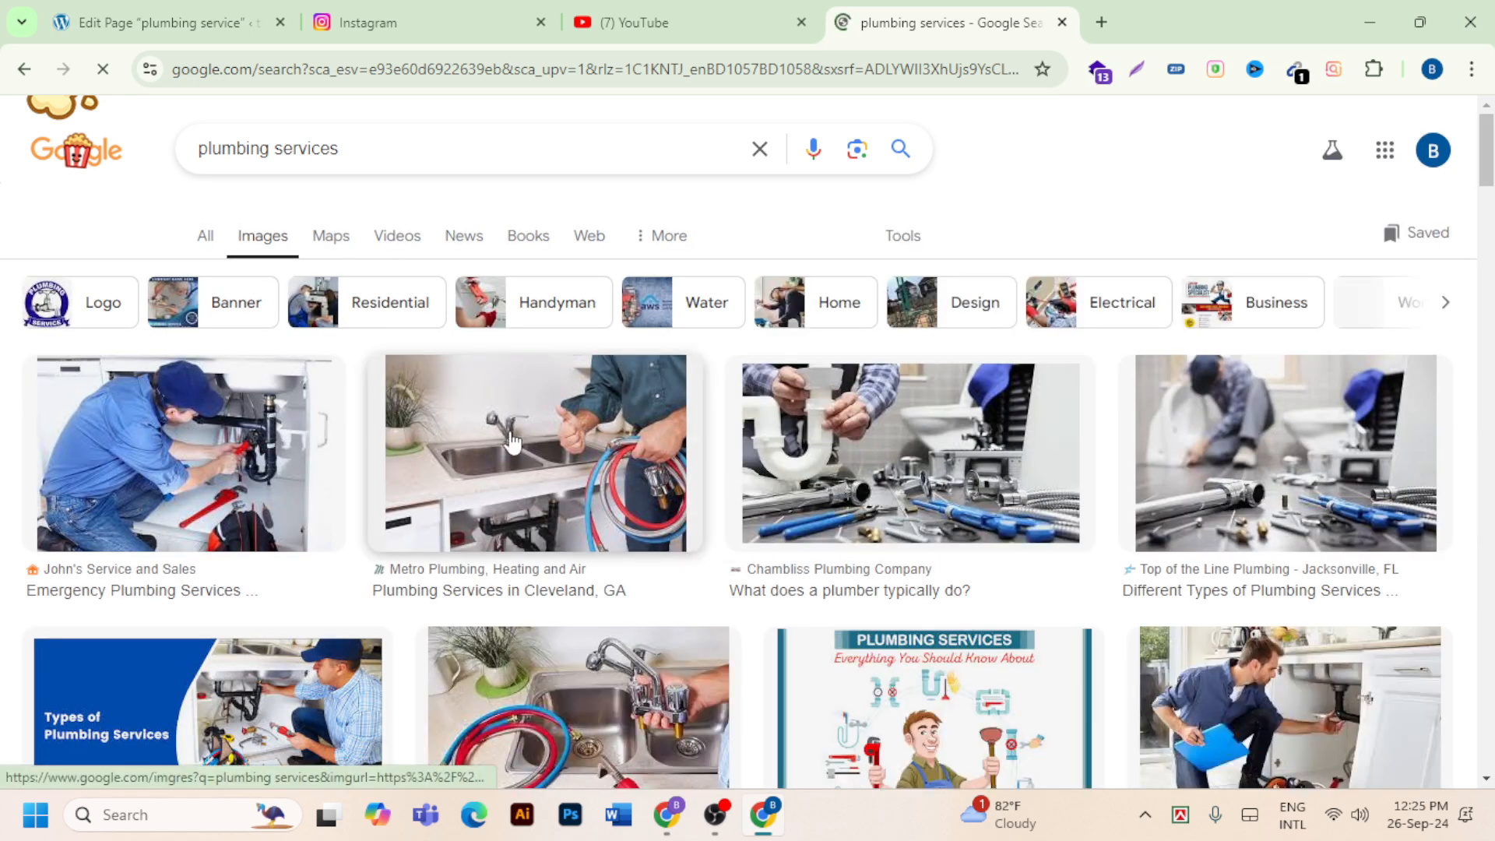
Save the Metro Plumbing, Heating and Air sink photo to the Desktop as Why-is-Plumbing-Important-Plumbing-Services-You-Should-Know-Of.jpg.
left_click(470, 435)
scroll(1308, 432, "down", 2)
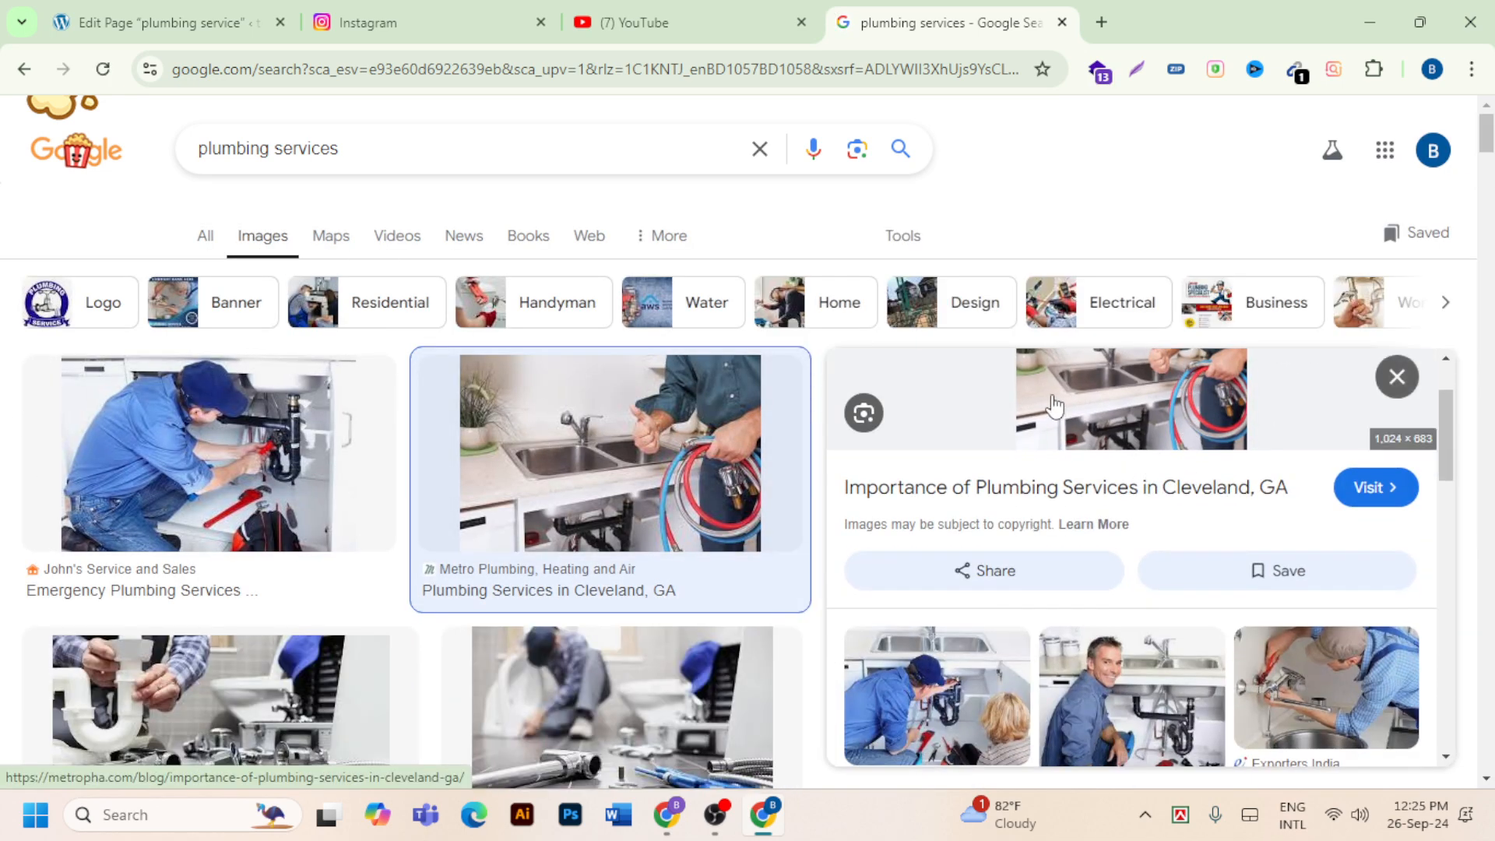
scroll(1167, 467, "up", 2)
right_click(1130, 477)
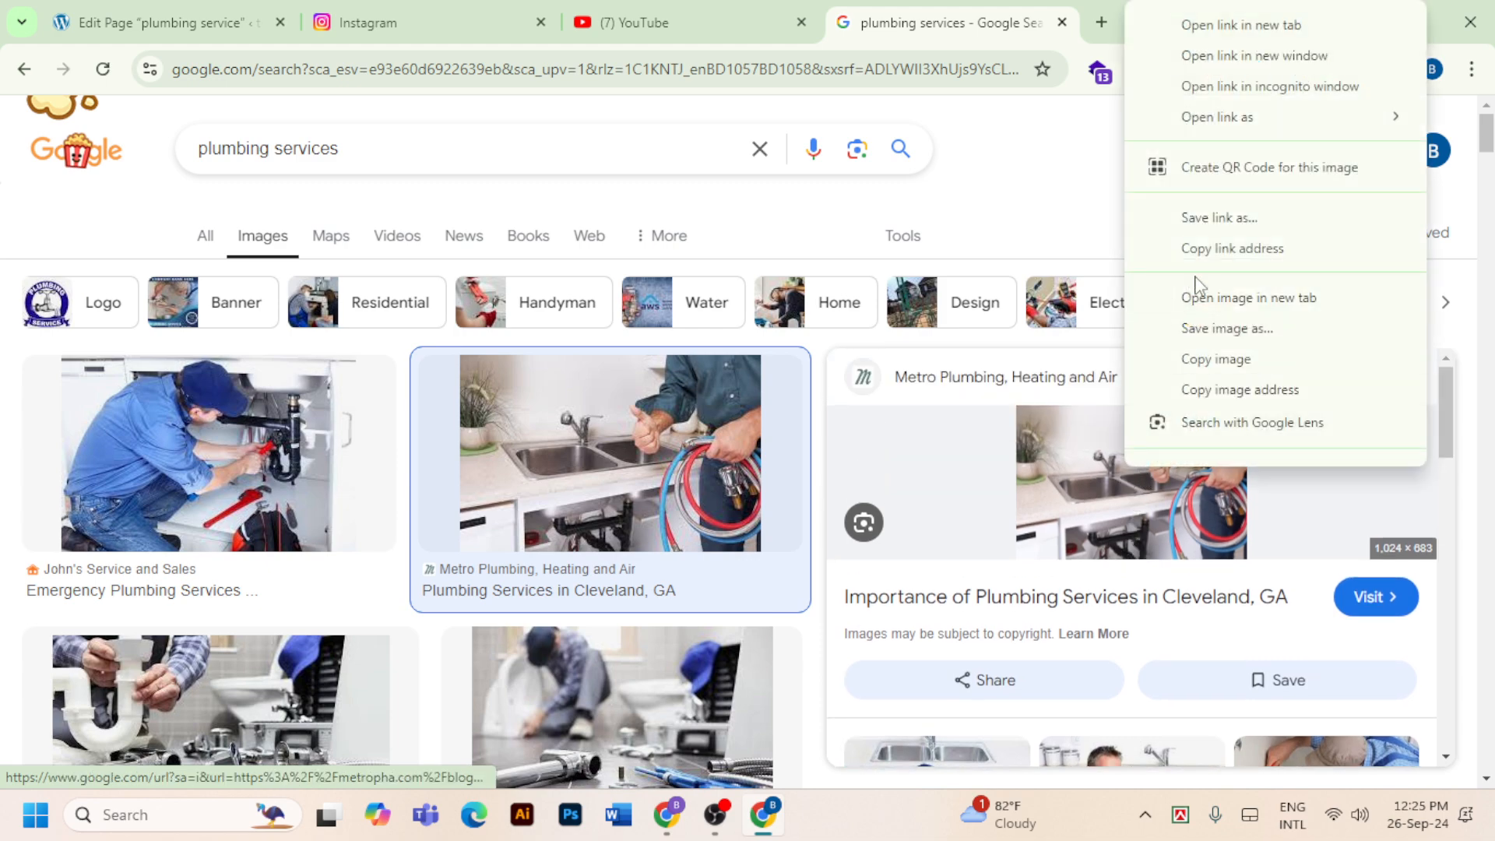
left_click(1226, 329)
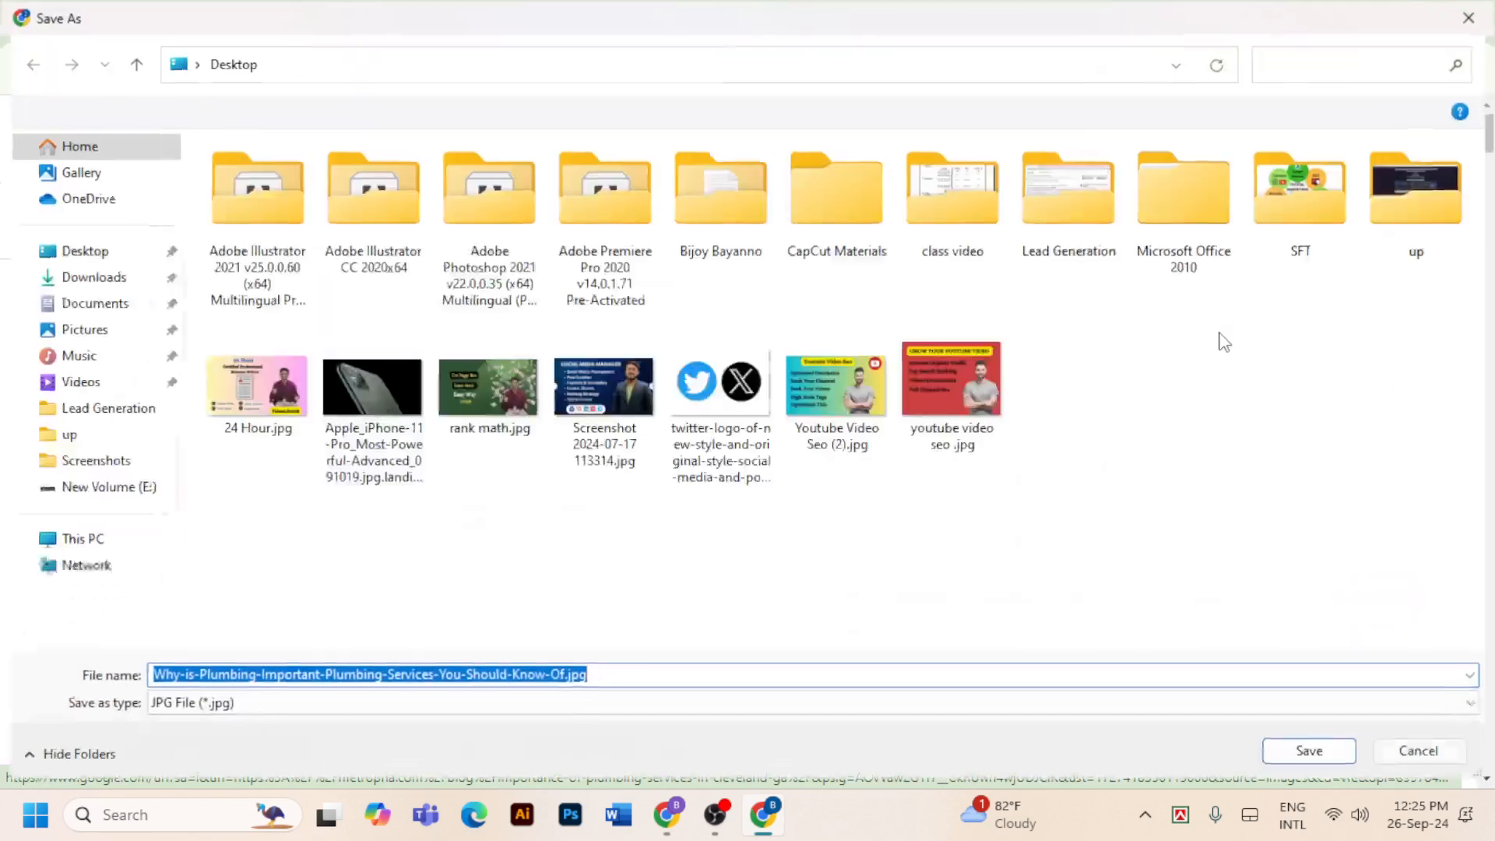
left_click(104, 258)
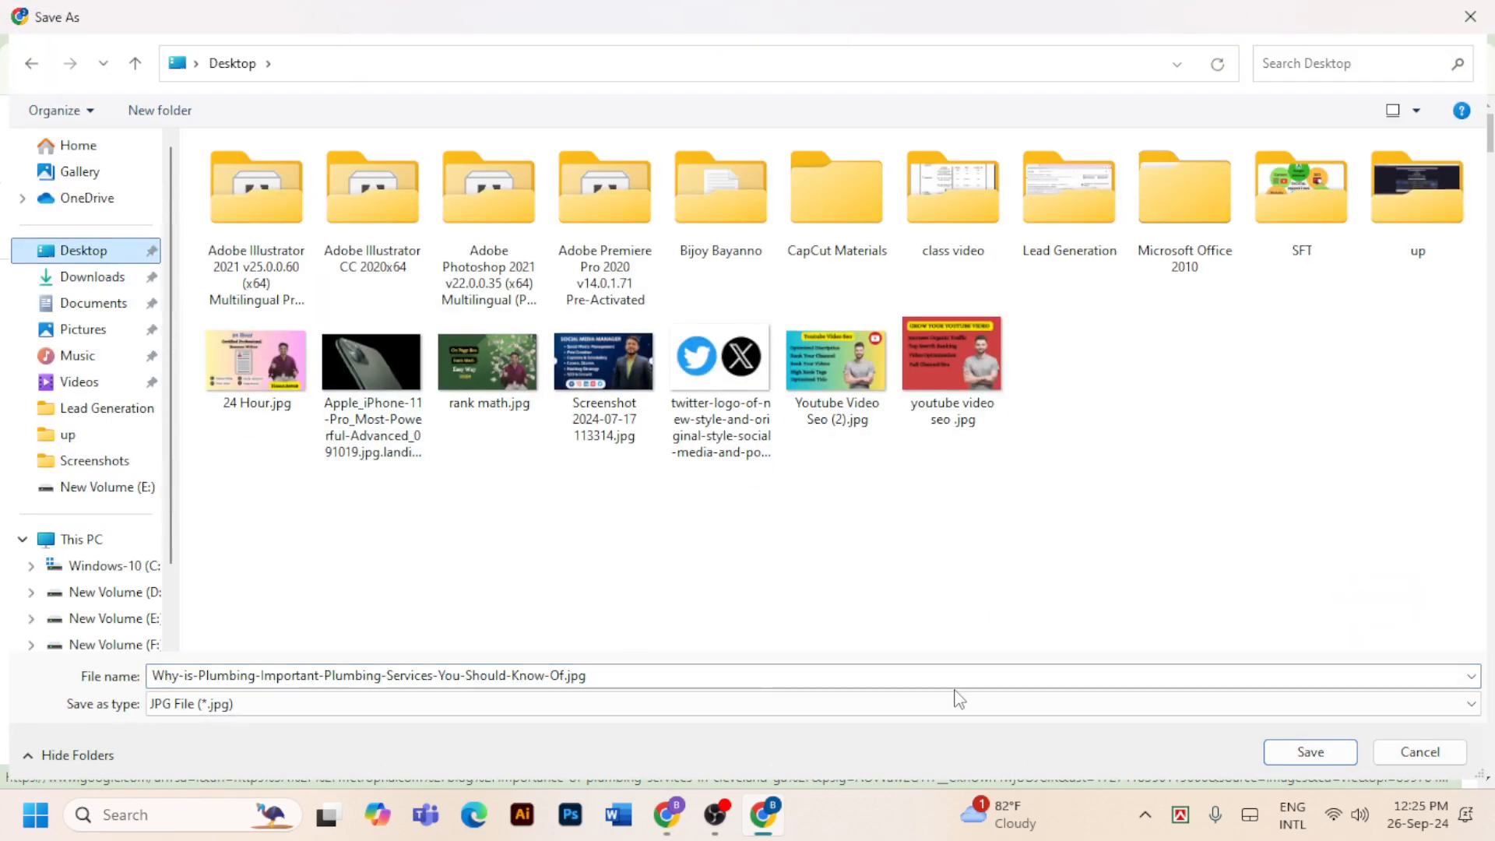
left_click(1310, 747)
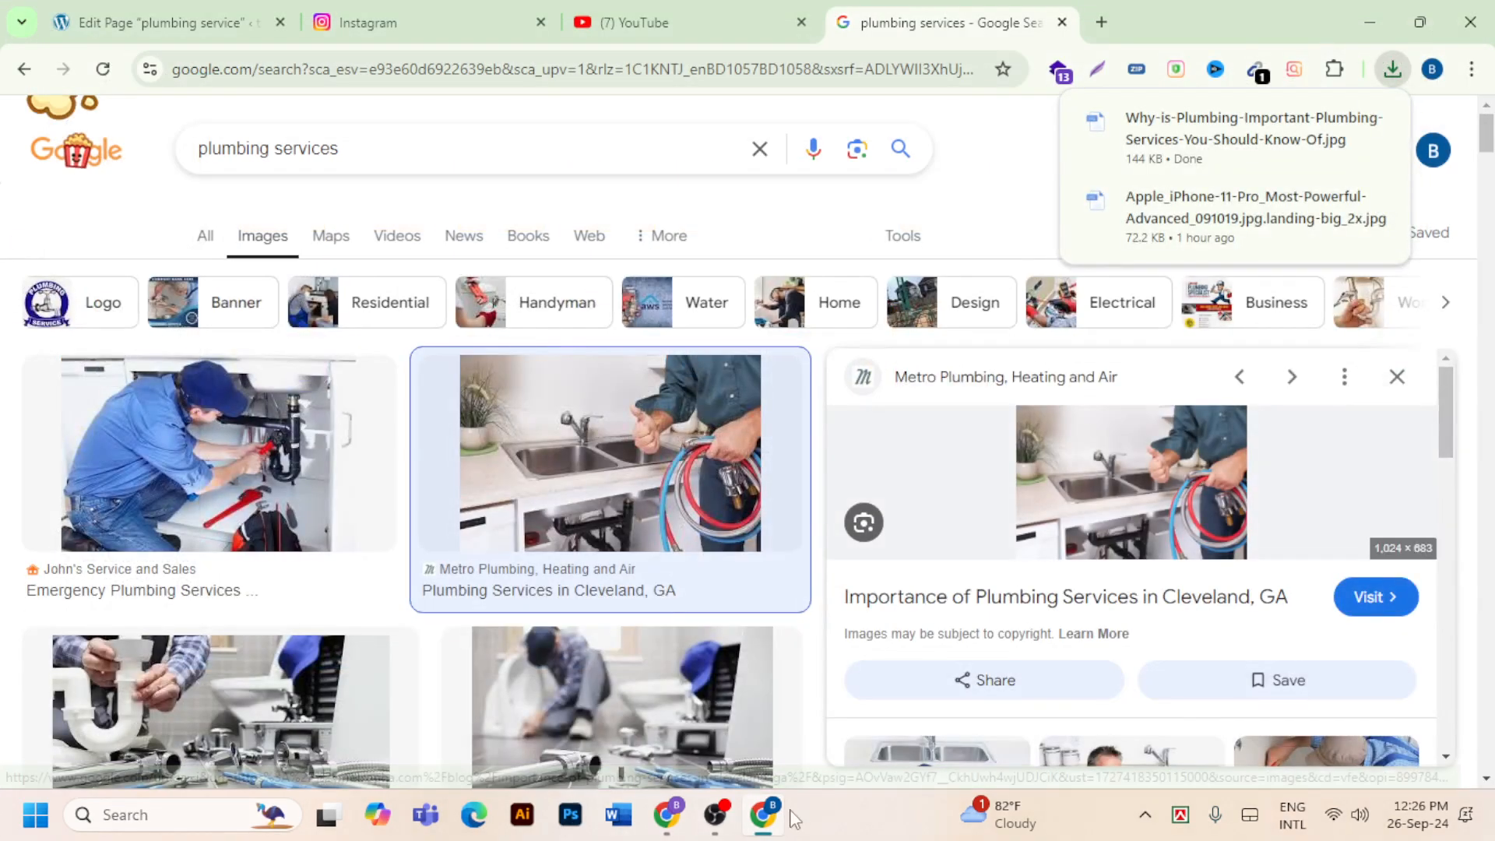
Switch to the other Chrome window with the plumbing service page editor and add an empty line after the "Benefits of plumber service" paragraph.
mouse_move(714, 827)
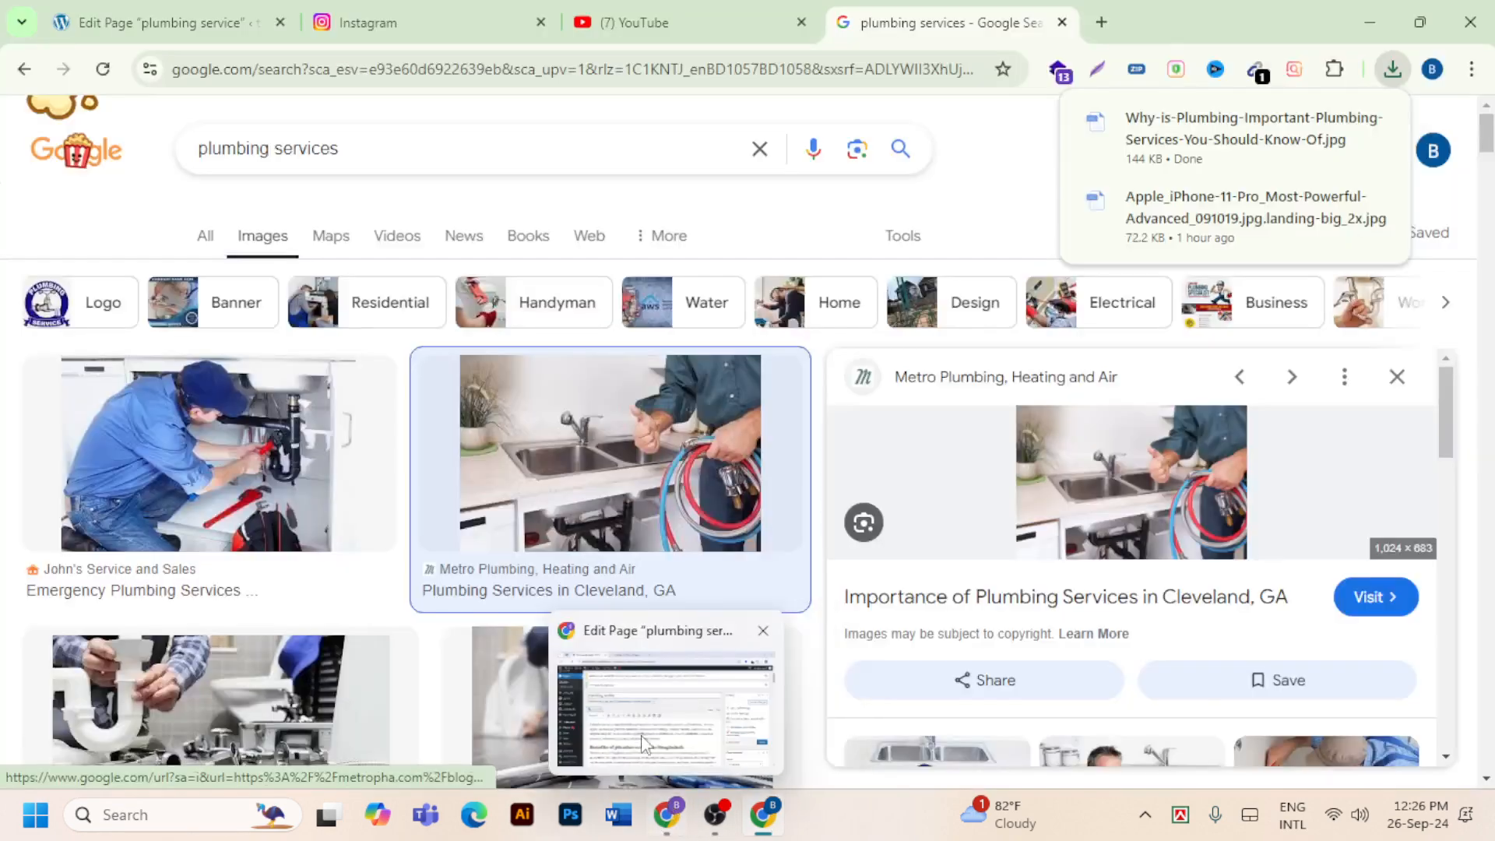
left_click(568, 632)
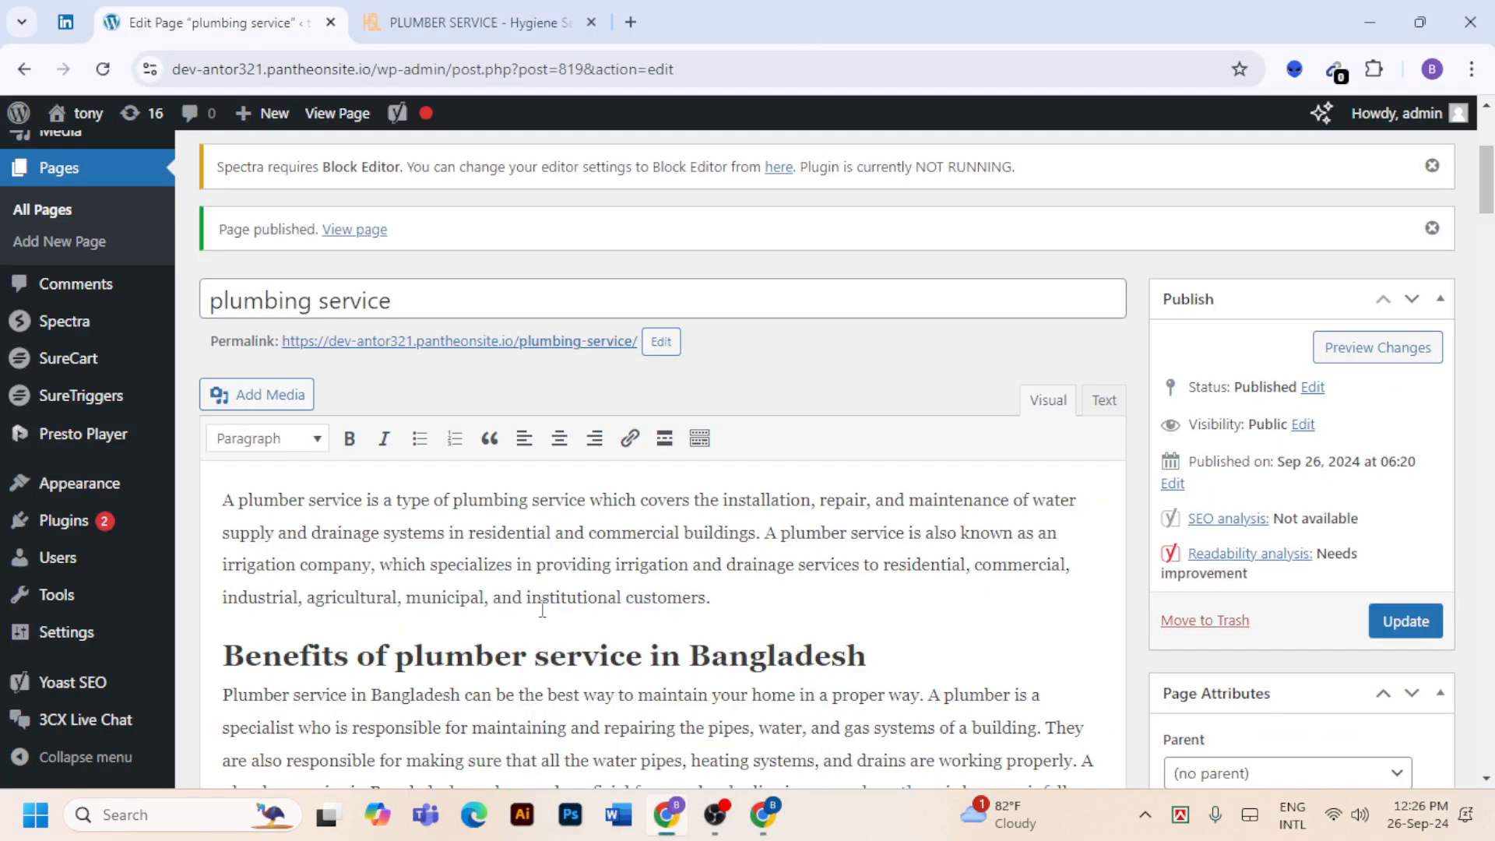
scroll(878, 510, "down", 3)
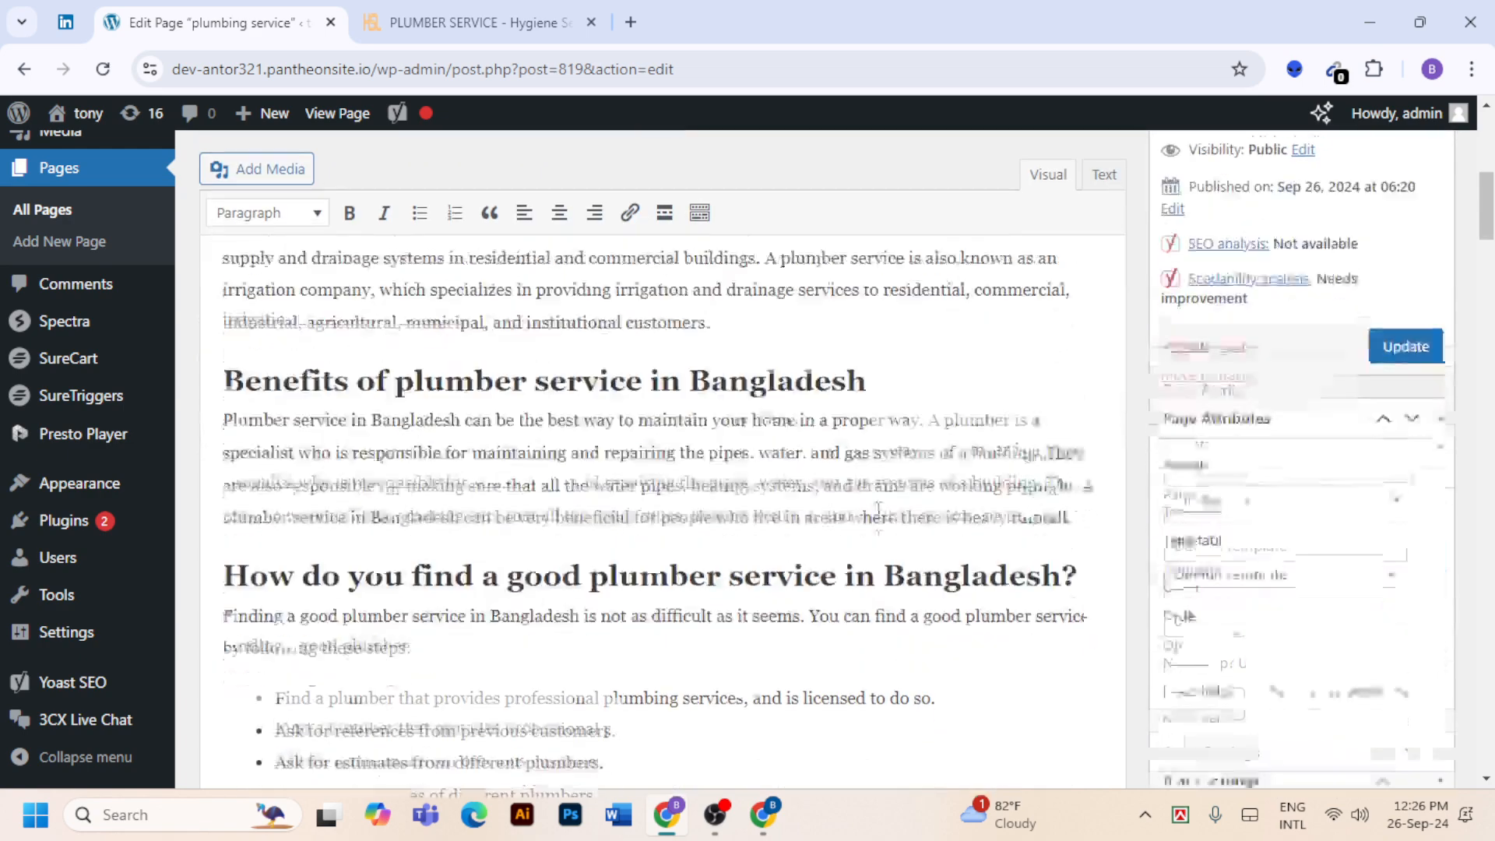
left_click(1080, 473)
key("Return")
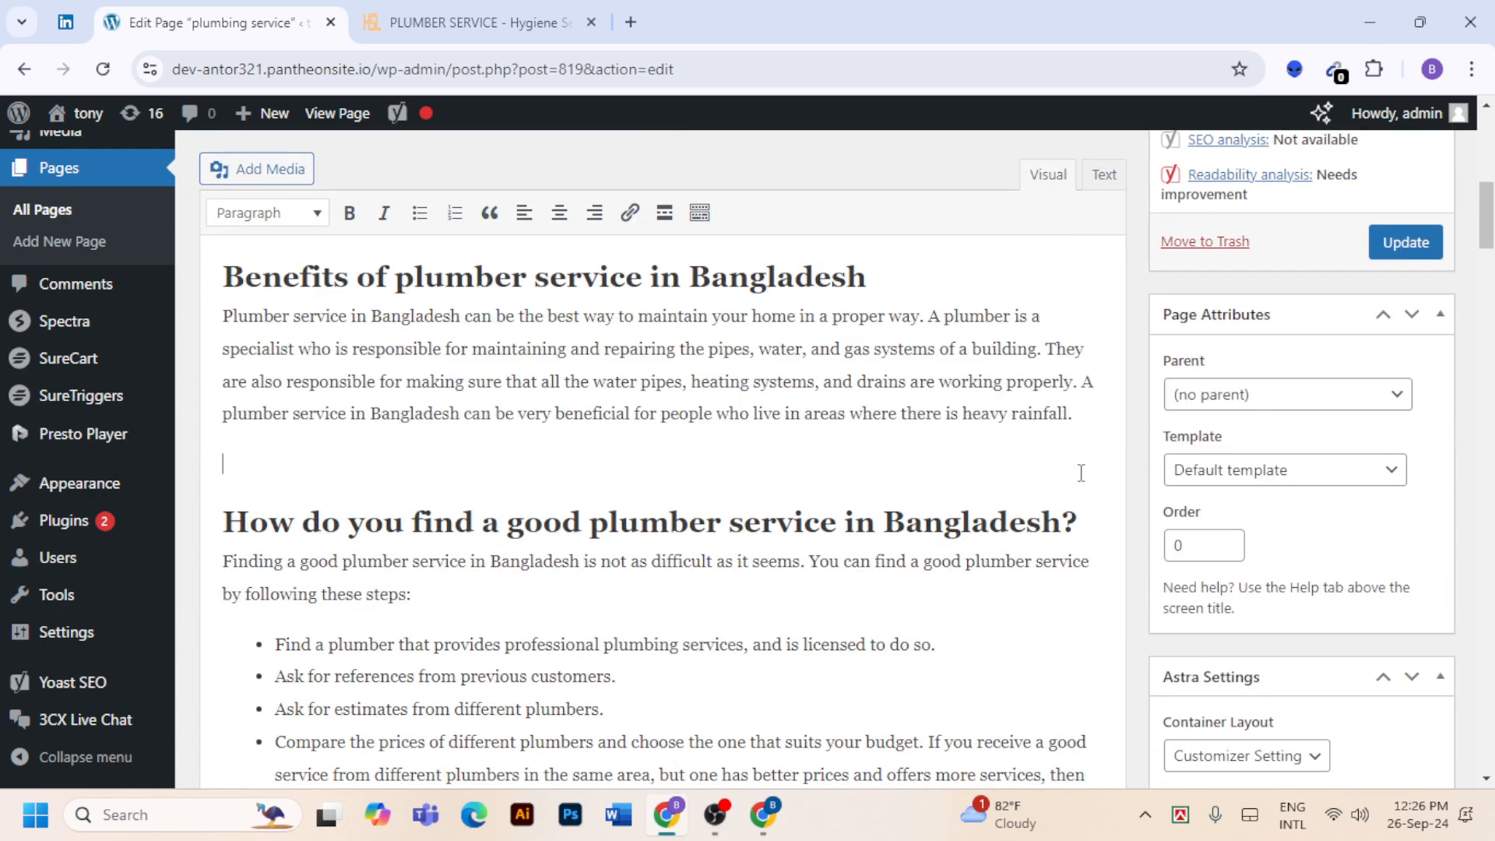
Upload Why-is-Plumbing-Important-Plumbing-Services-You-Should-Know-Of.jpg from the Desktop to the media library.
left_click(249, 168)
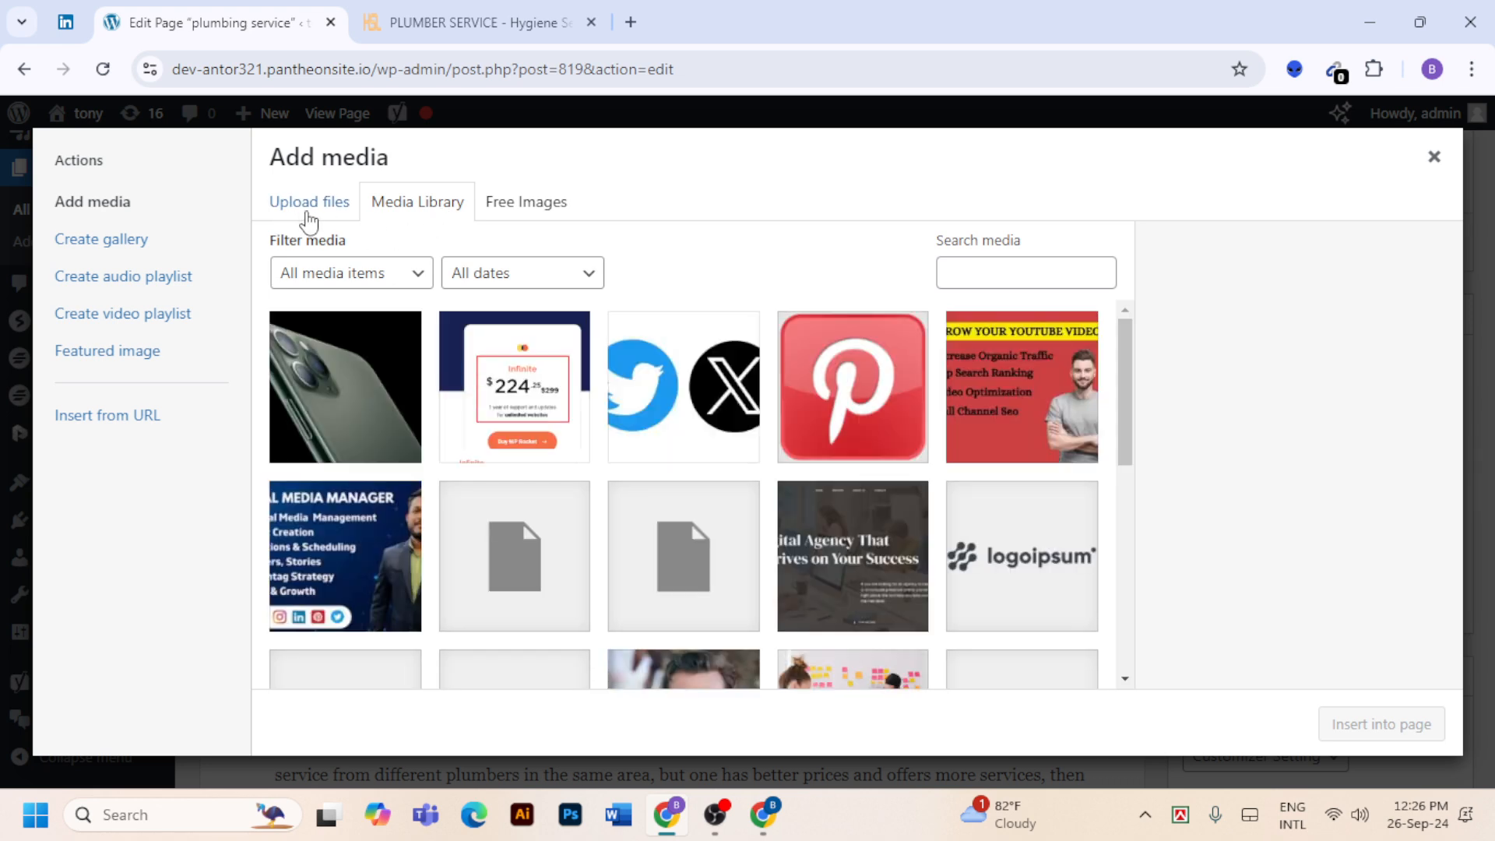
left_click(308, 215)
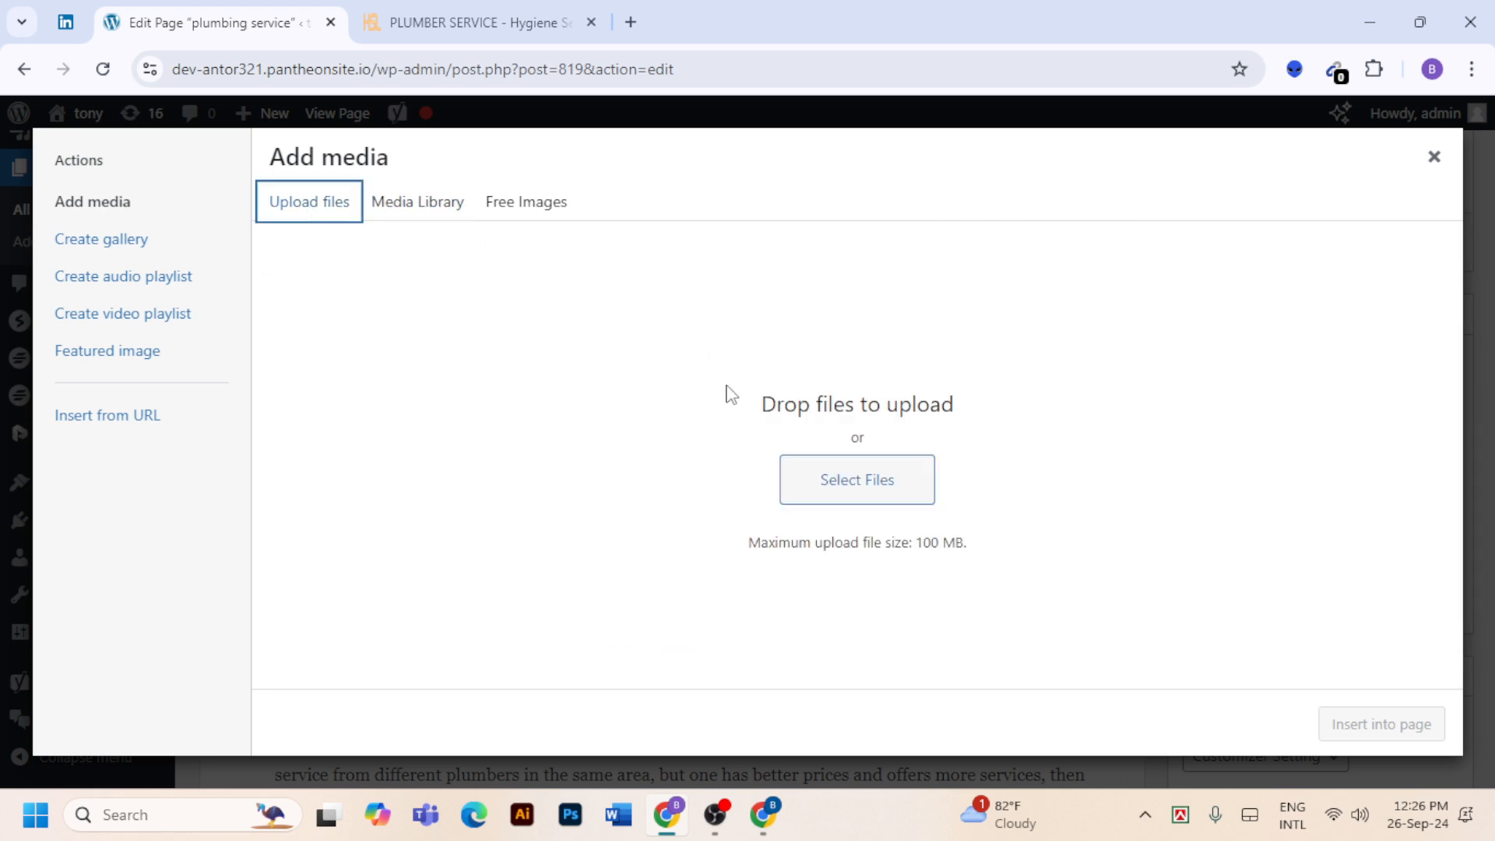
left_click(889, 487)
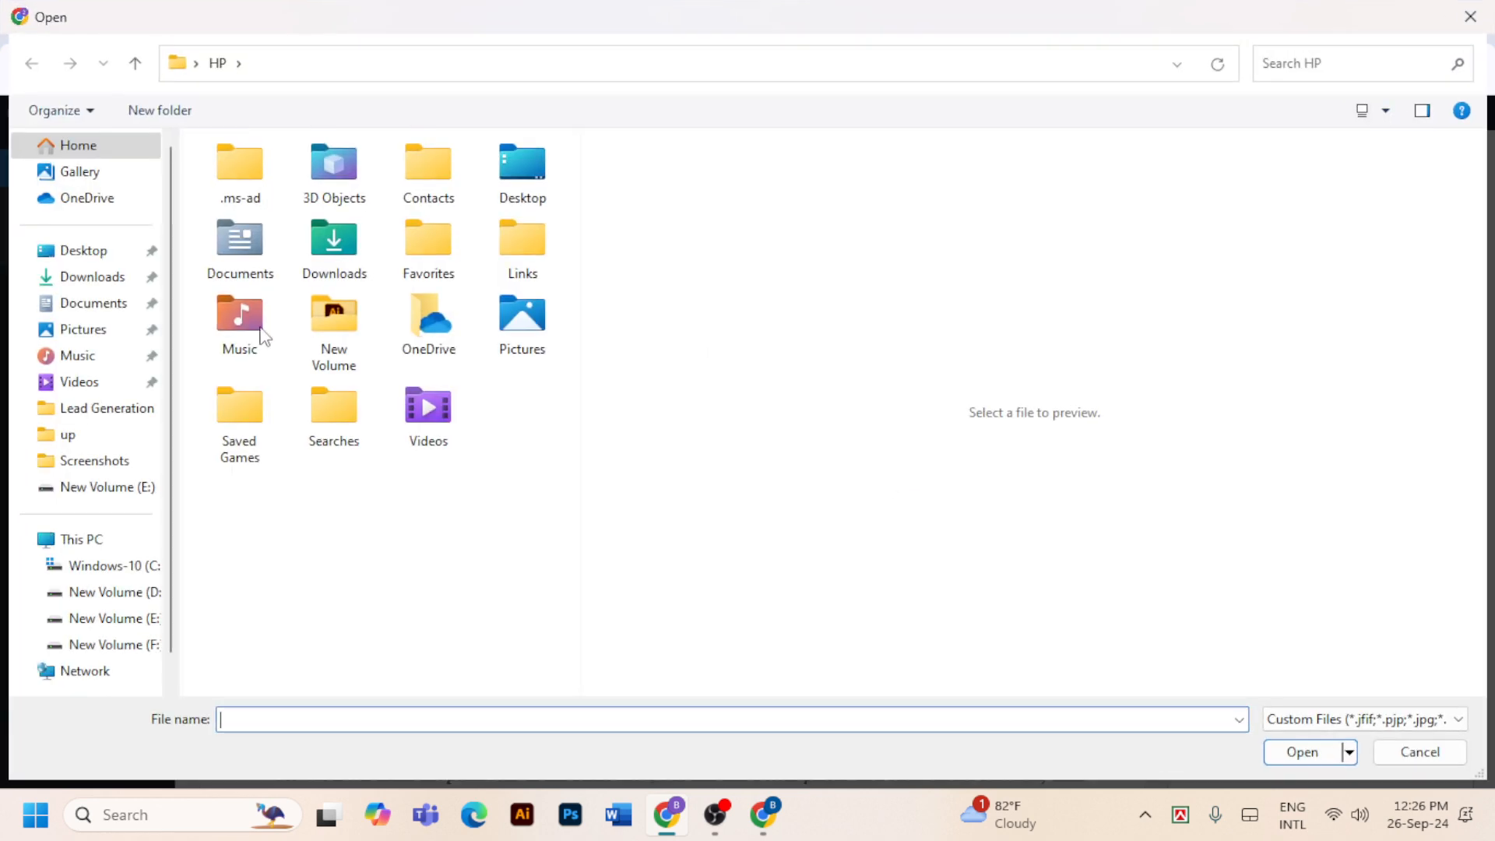
left_click(74, 251)
scroll(428, 289, "down", 10)
scroll(429, 289, "down", 3)
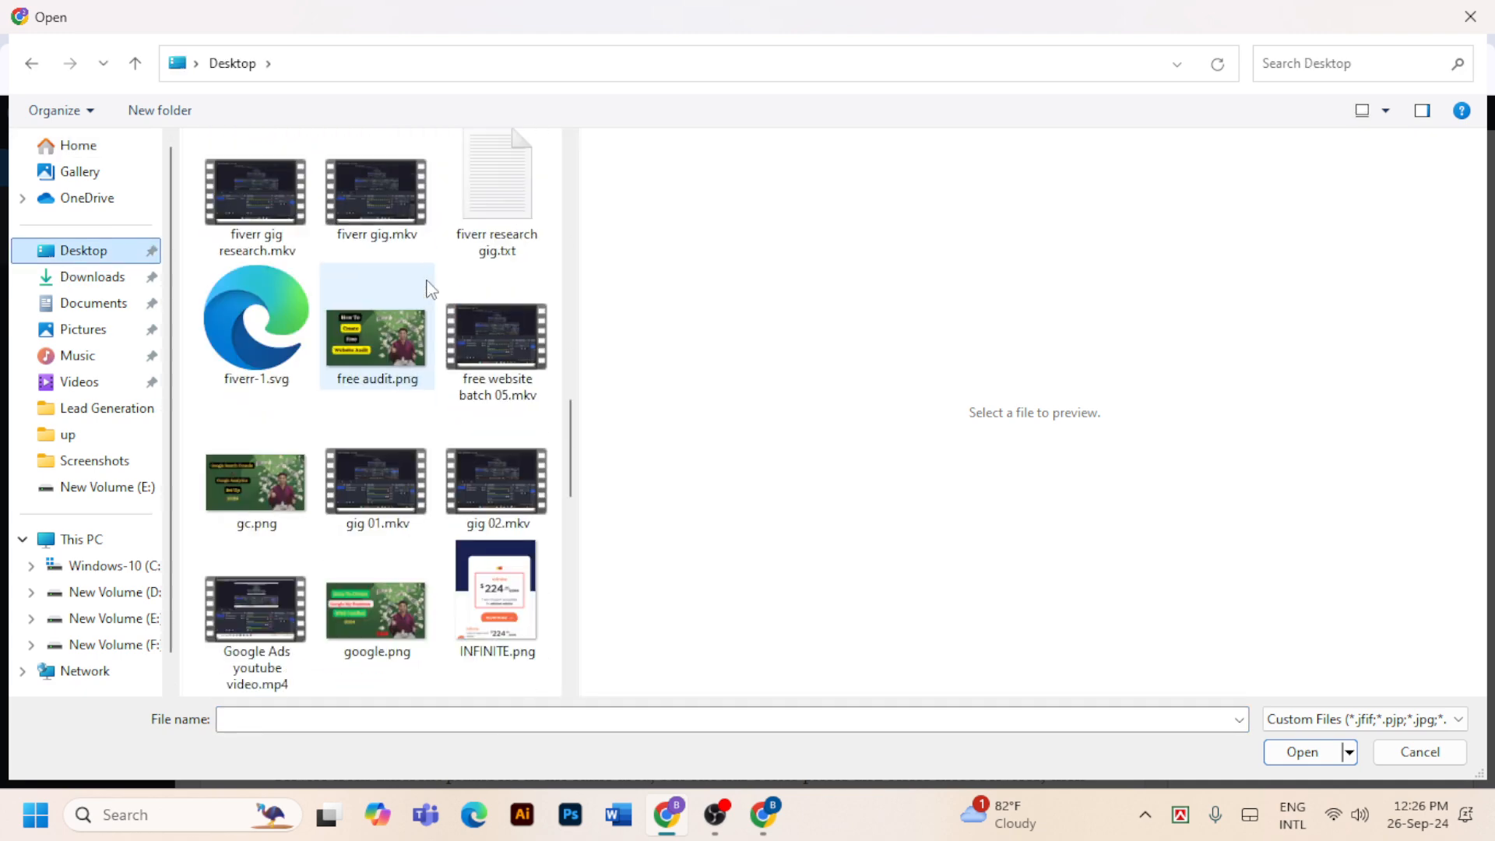
scroll(429, 290, "down", 10)
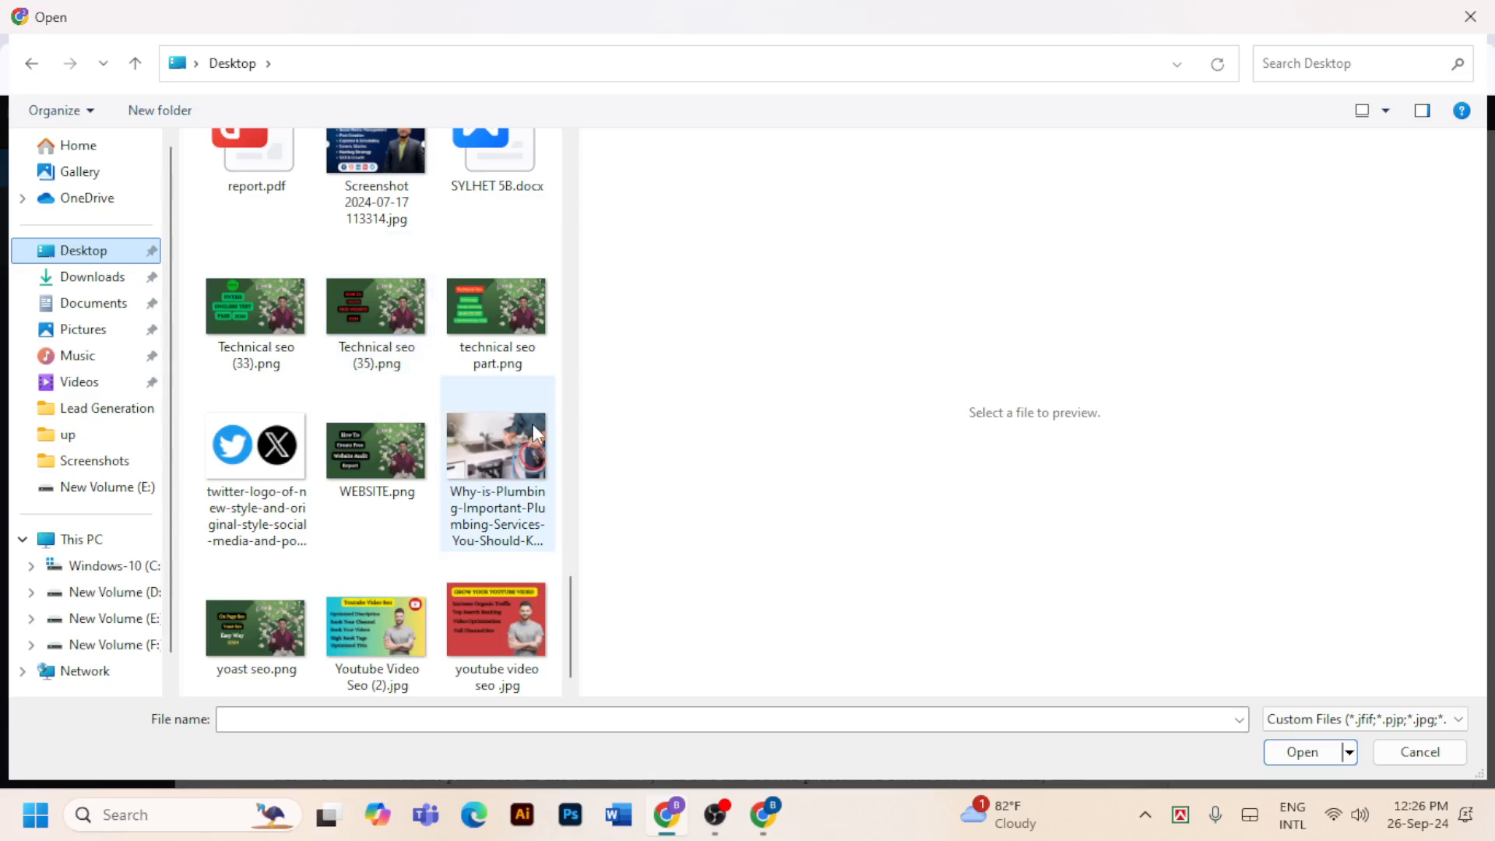
left_click(514, 443)
key("Return")
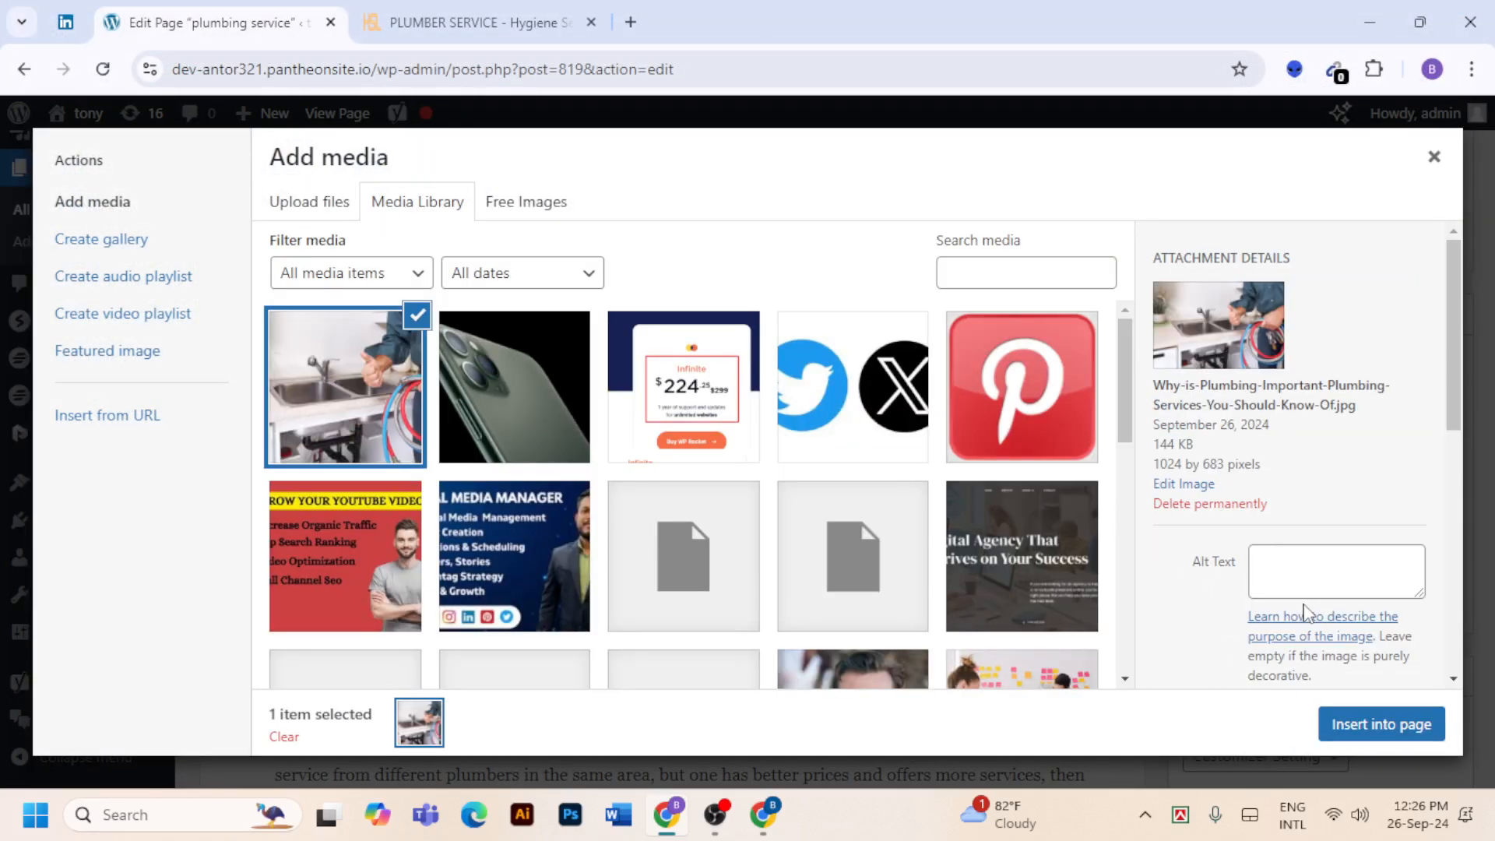
Give the uploaded sink photo the alt text "plumbing service" and insert it below the "Benefits of plumber service in Bangladesh" paragraph.
left_click(1271, 561)
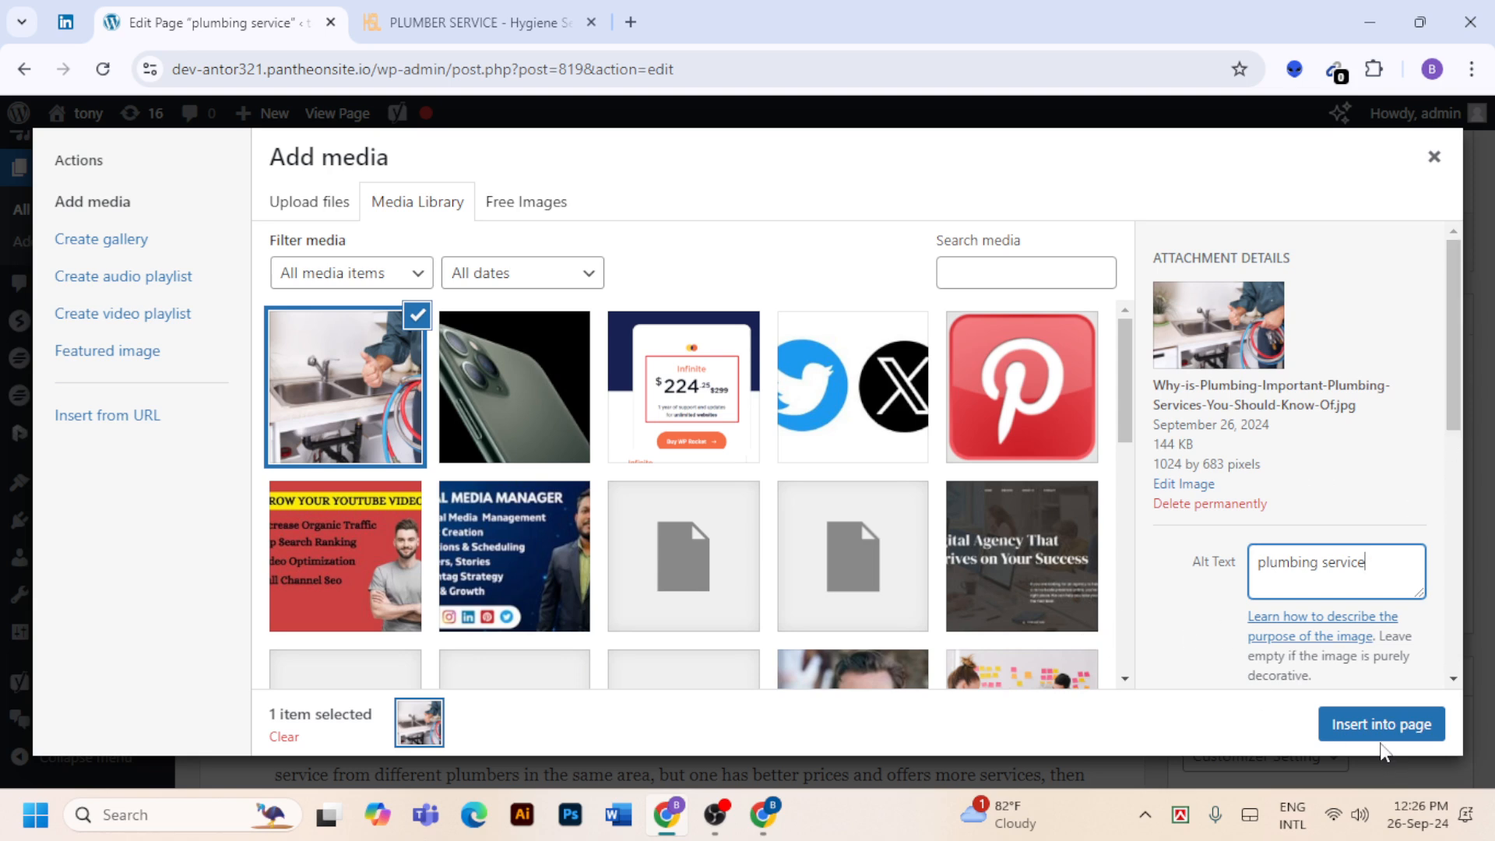
left_click(1381, 725)
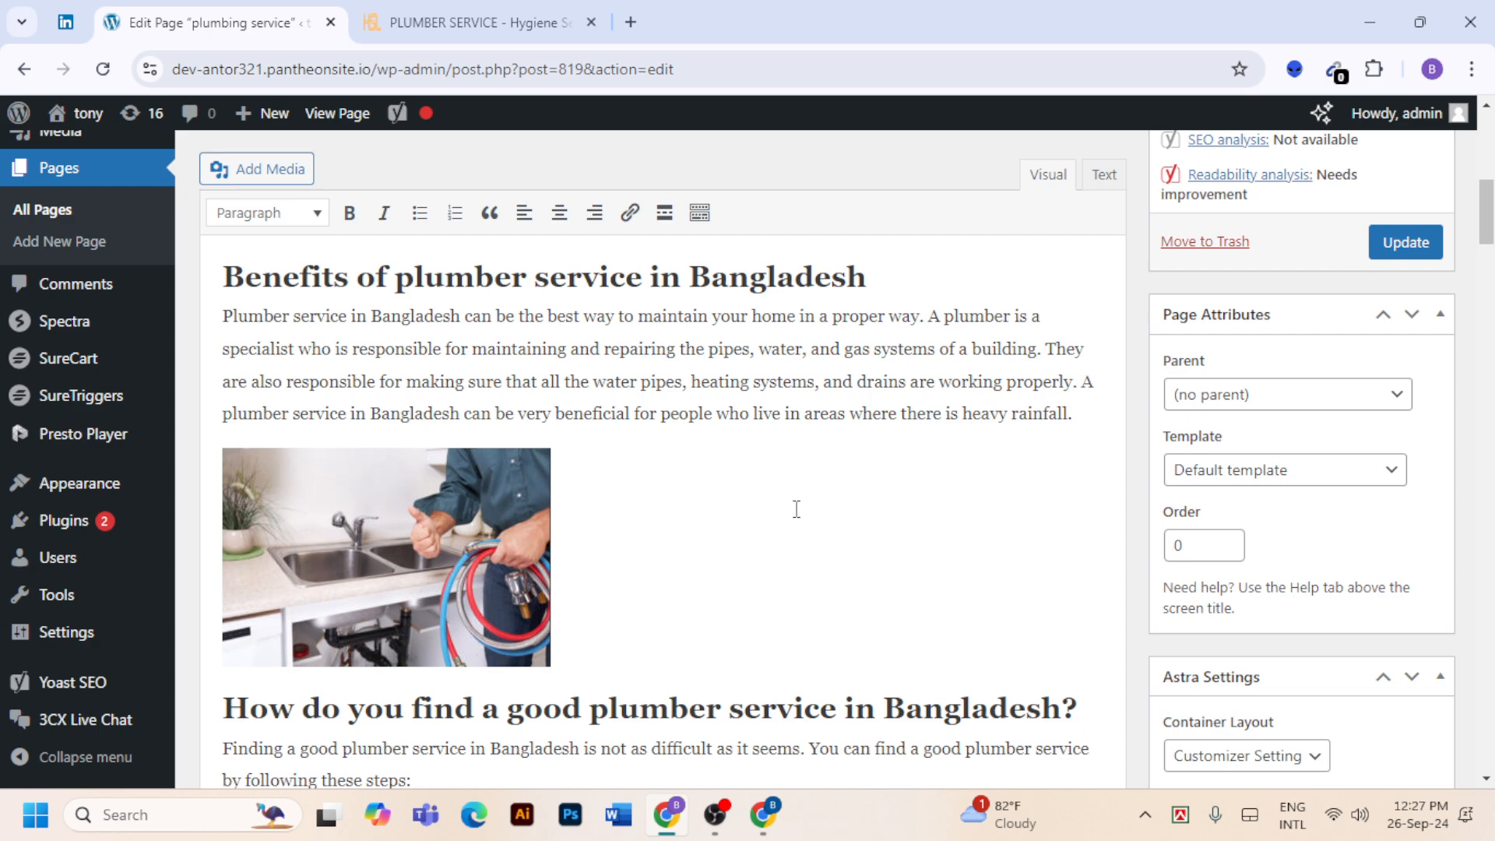
Examine the page's headings, text and inserted photo, from the title through the "Our Services" section.
scroll(934, 527, "down", 9)
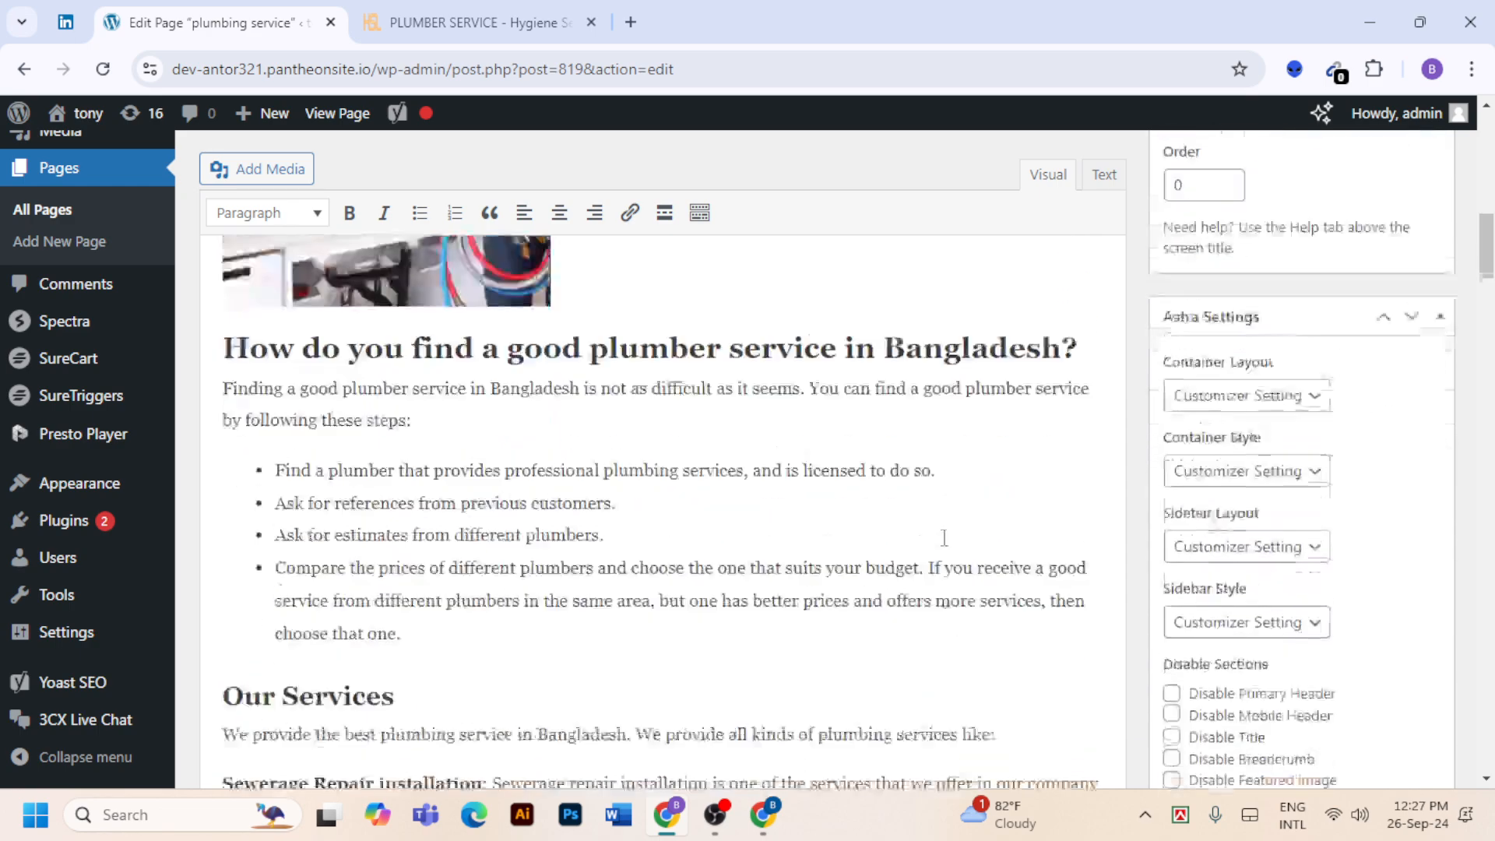
scroll(968, 538, "up", 10)
scroll(967, 538, "up", 5)
scroll(968, 538, "down", 3)
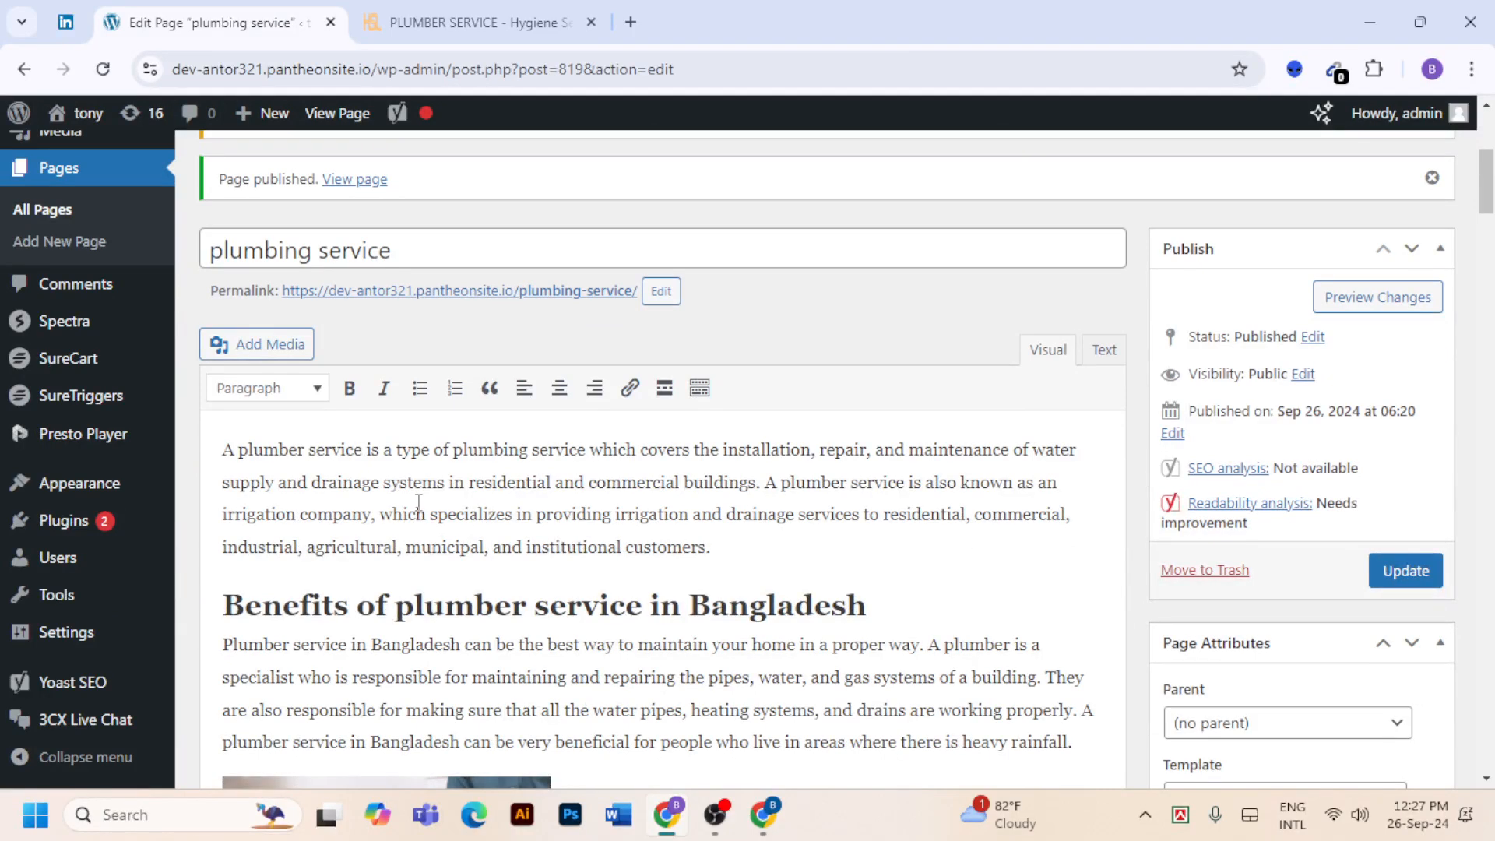
scroll(419, 506, "down", 2)
scroll(555, 506, "down", 5)
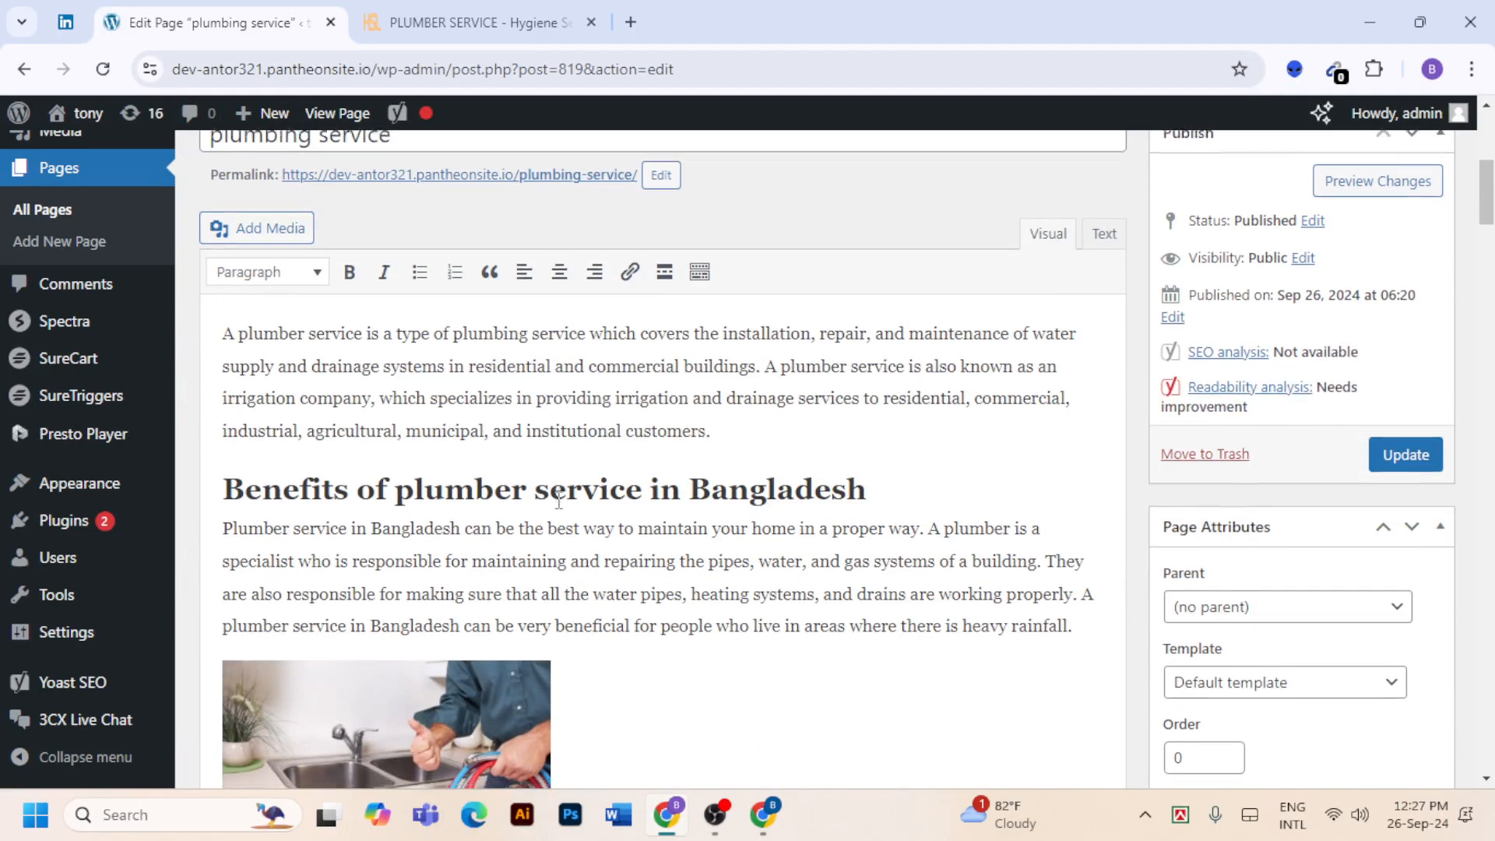
scroll(732, 478, "down", 1)
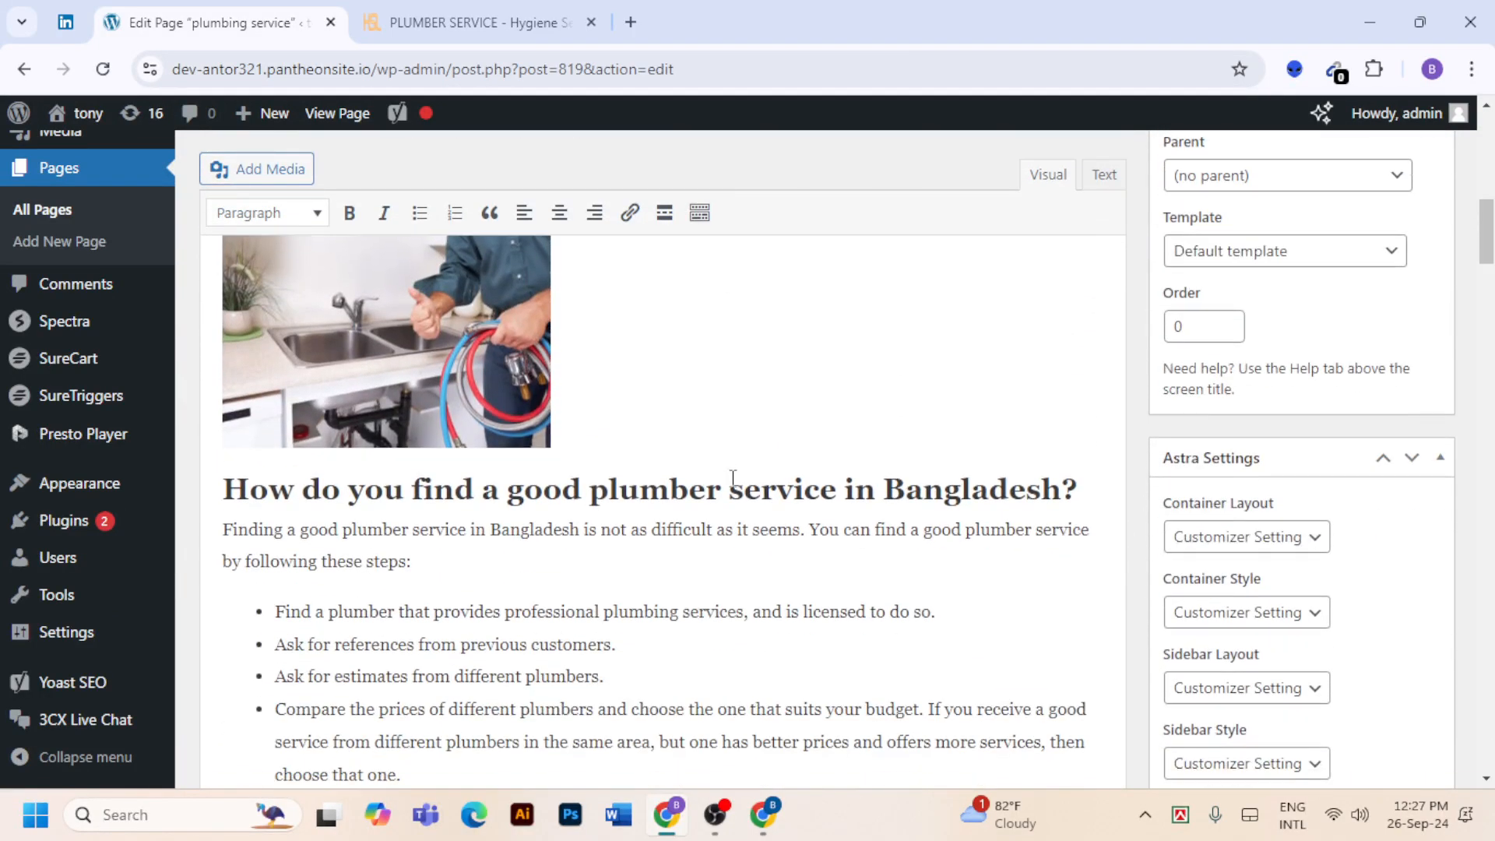
scroll(682, 412, "down", 10)
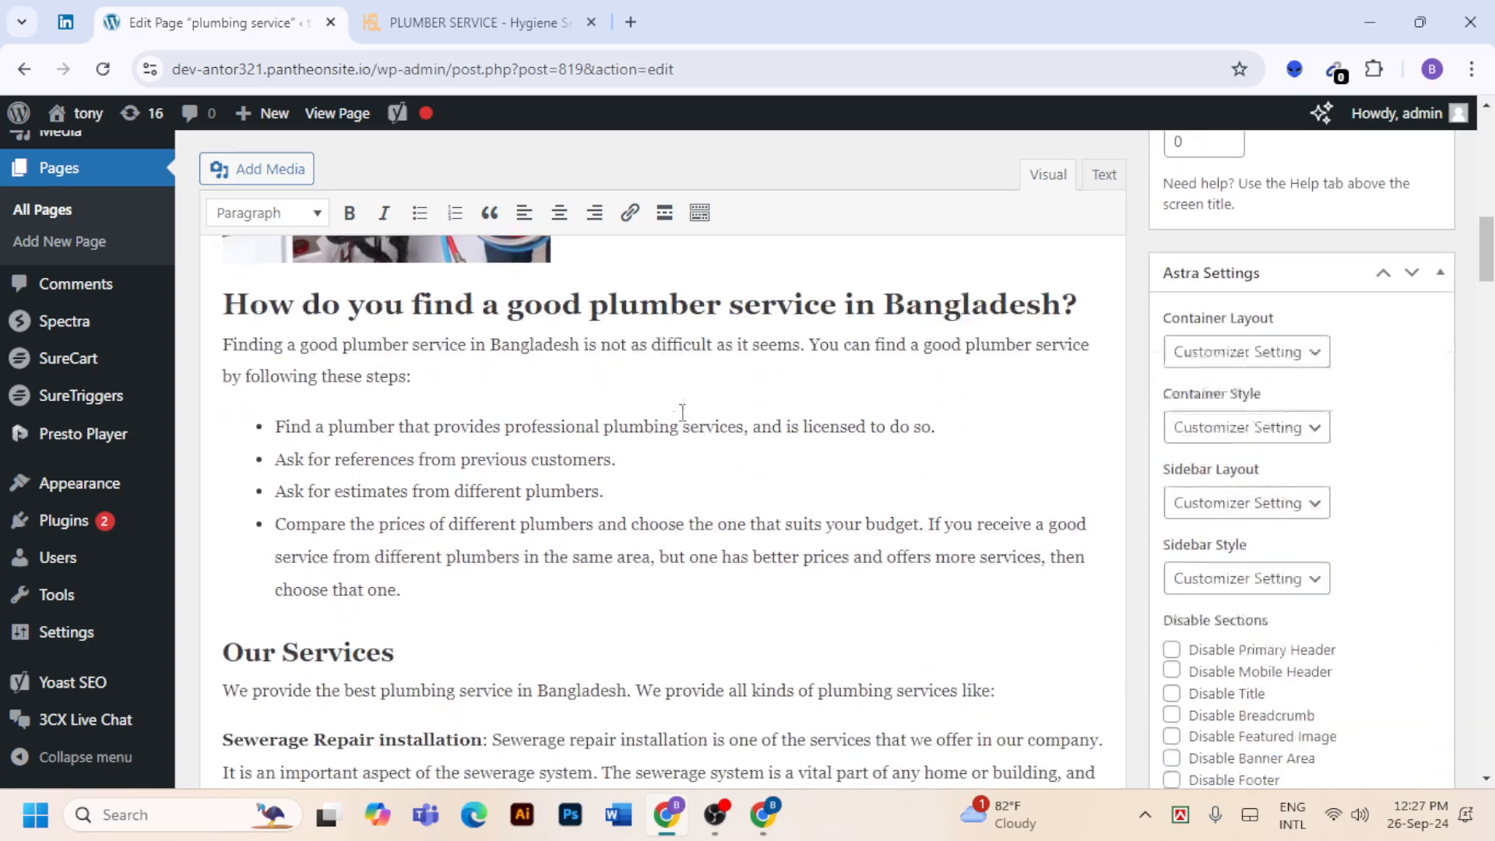
scroll(683, 418, "up", 15)
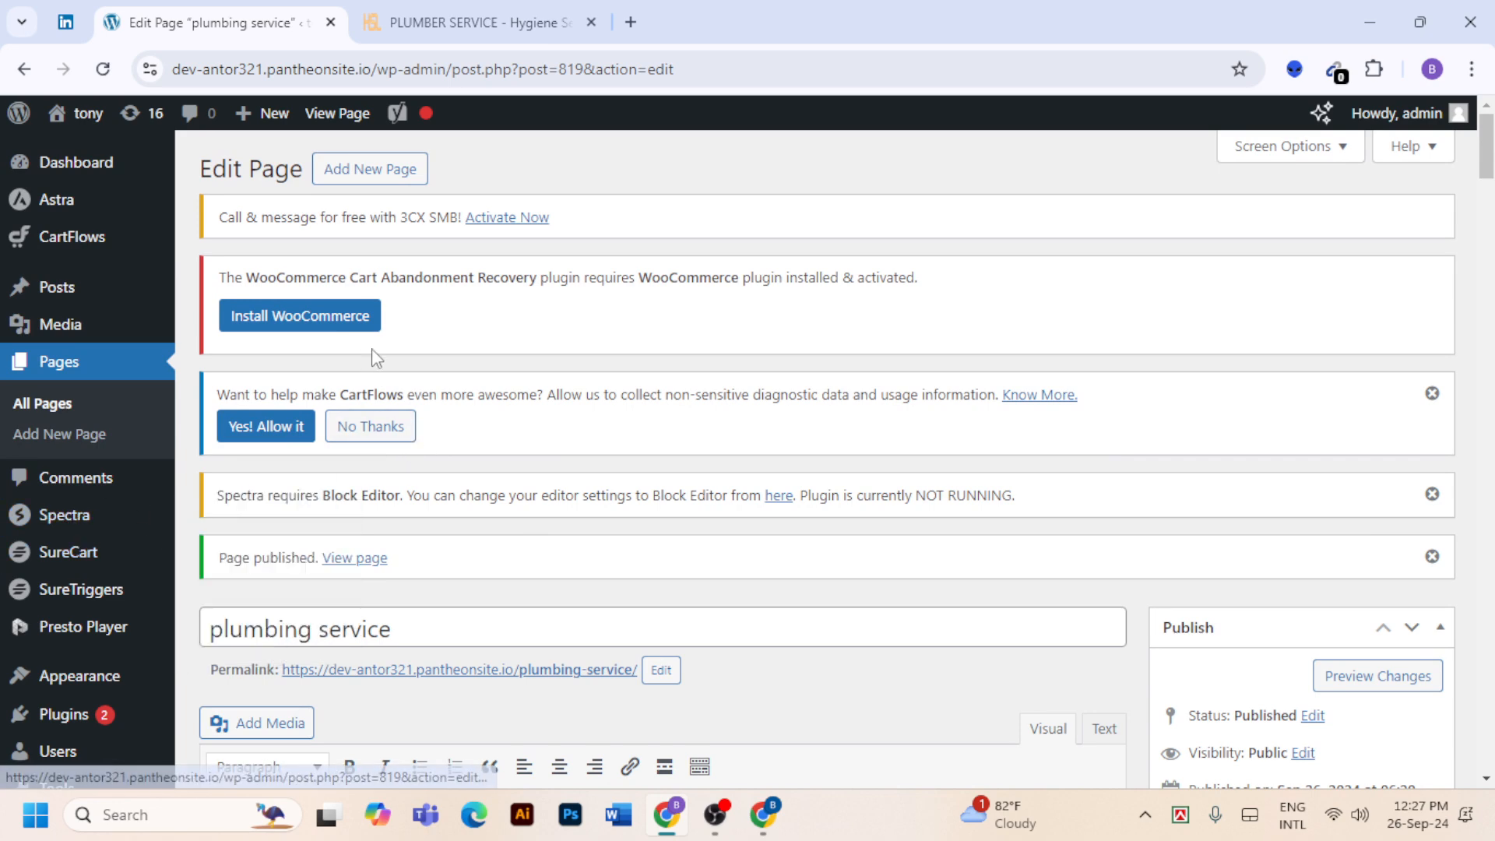
Switch to the Chrome window where the plumbing service page editor has Rank Math, and close the duplicate editor window.
mouse_move(397, 113)
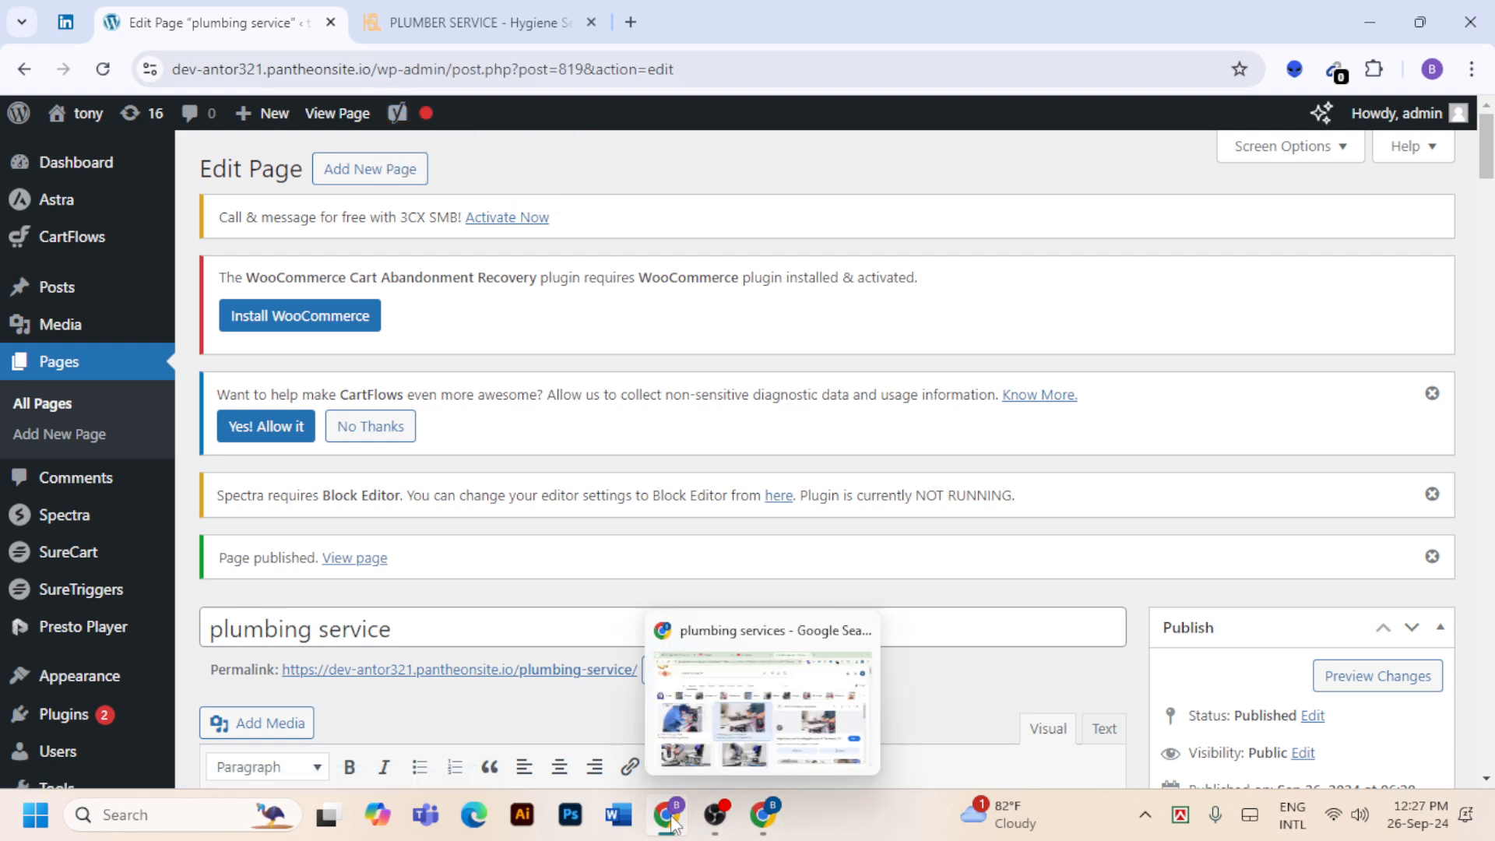
mouse_move(763, 815)
left_click(751, 743)
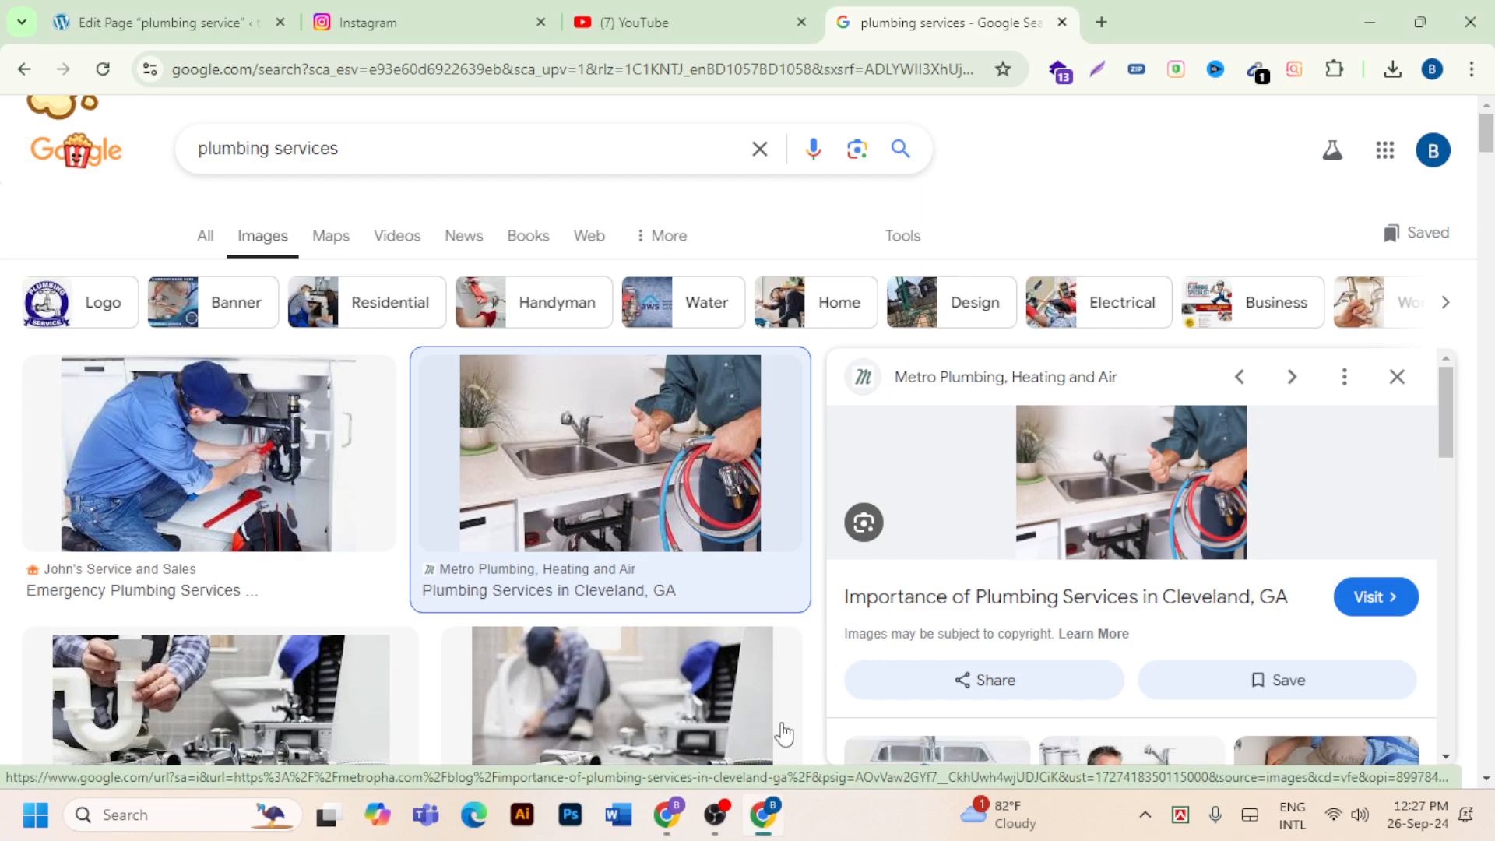
left_click(164, 22)
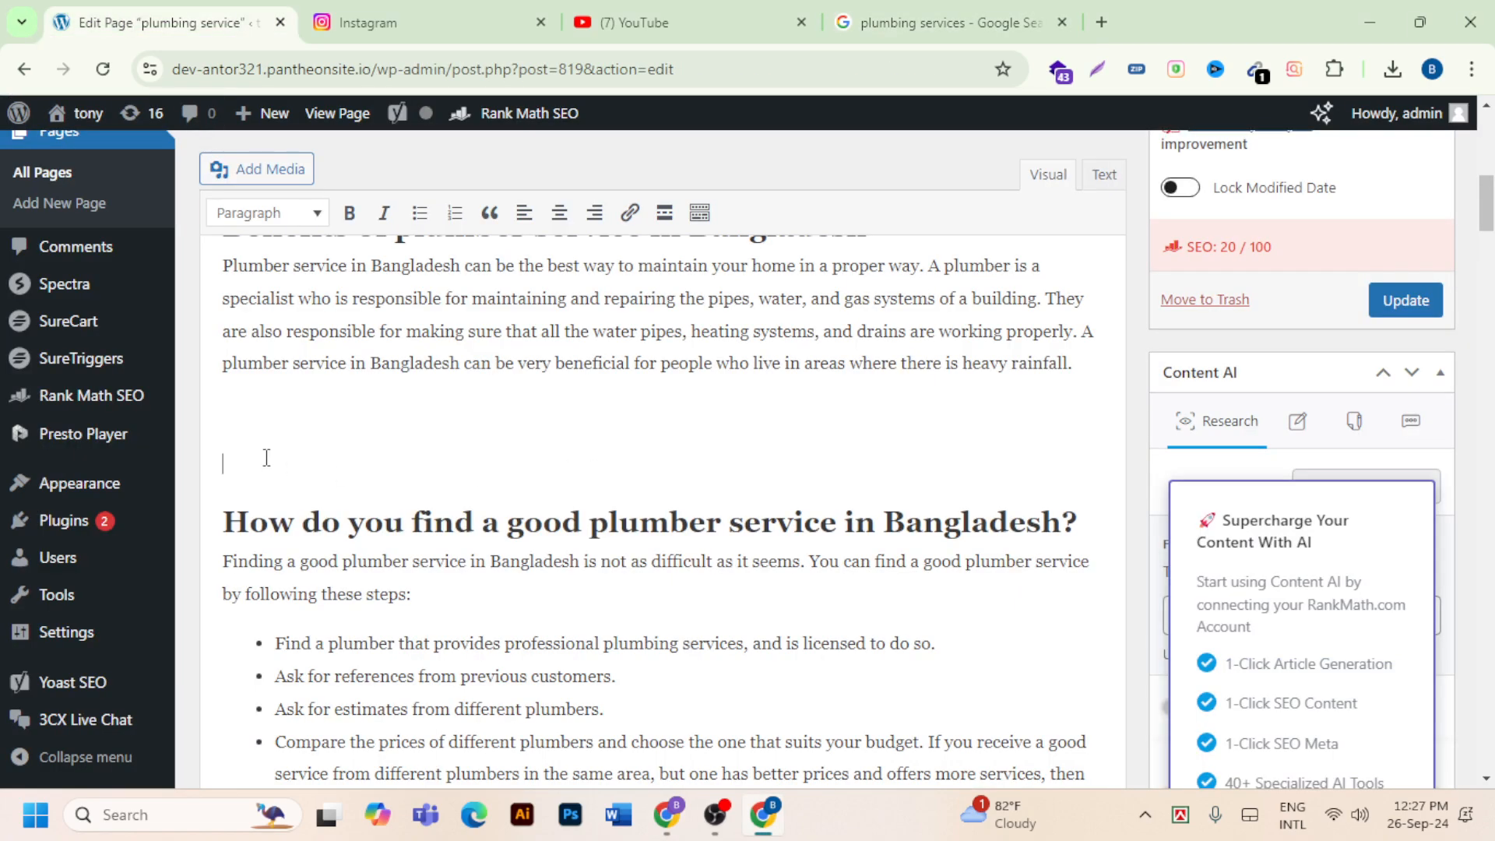
mouse_move(667, 813)
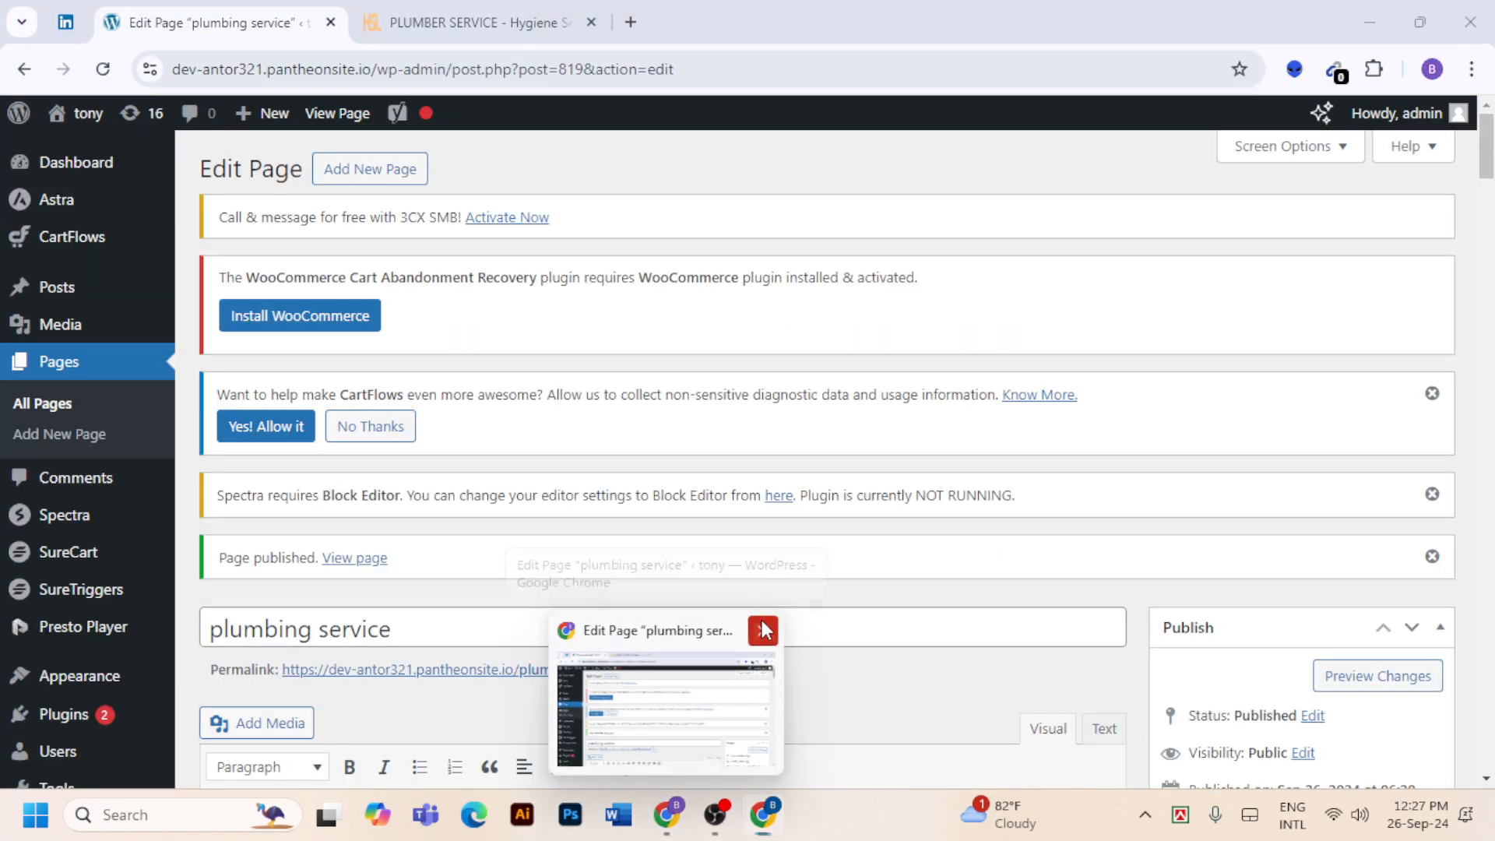
left_click(762, 629)
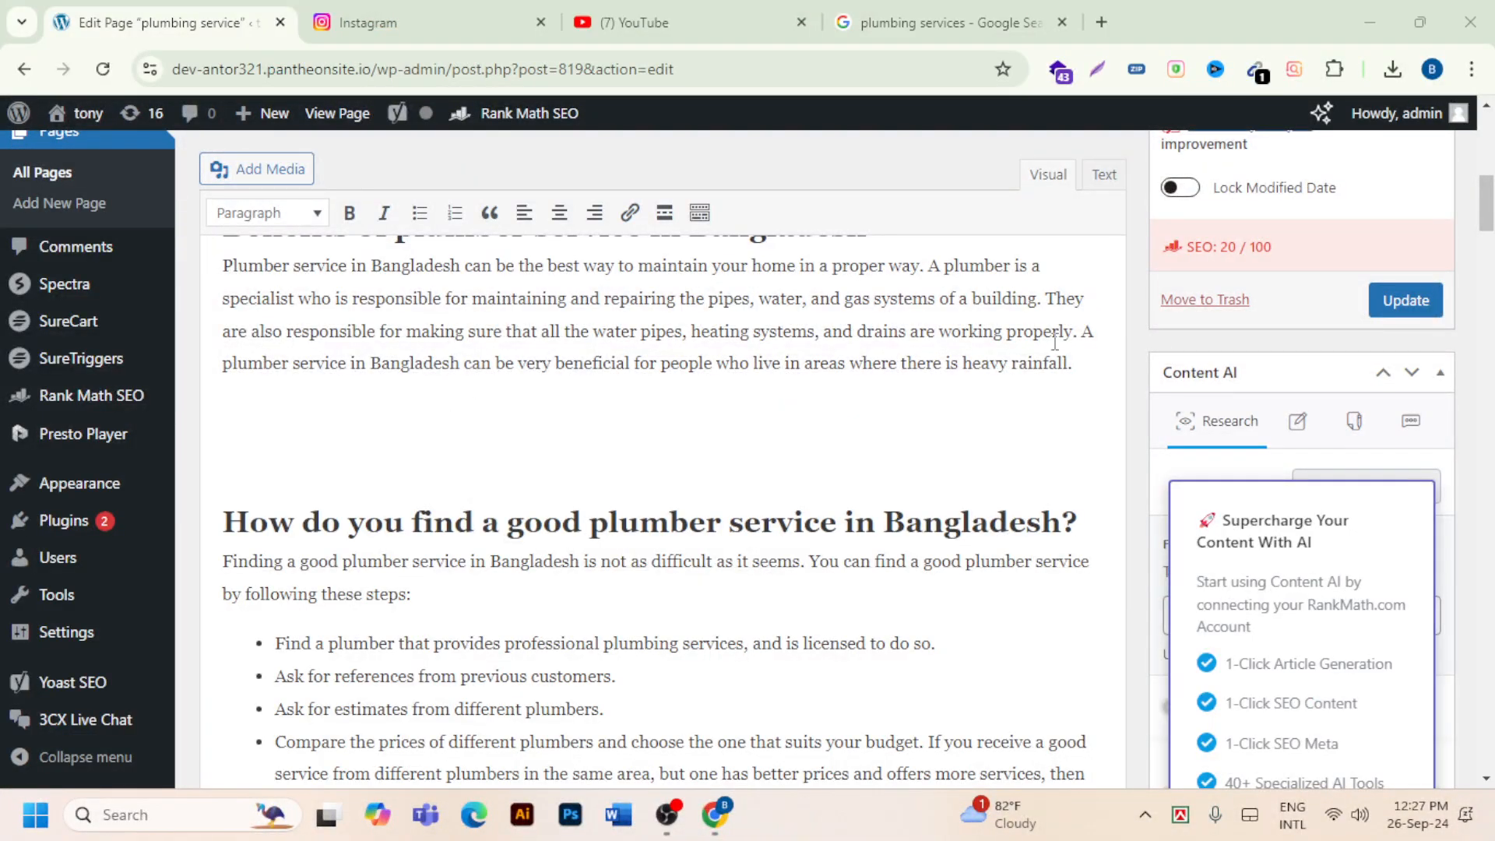
Add two more empty lines directly after the paragraph under "Benefits of plumber service in Bangladesh".
left_click(1101, 363)
key("Return")
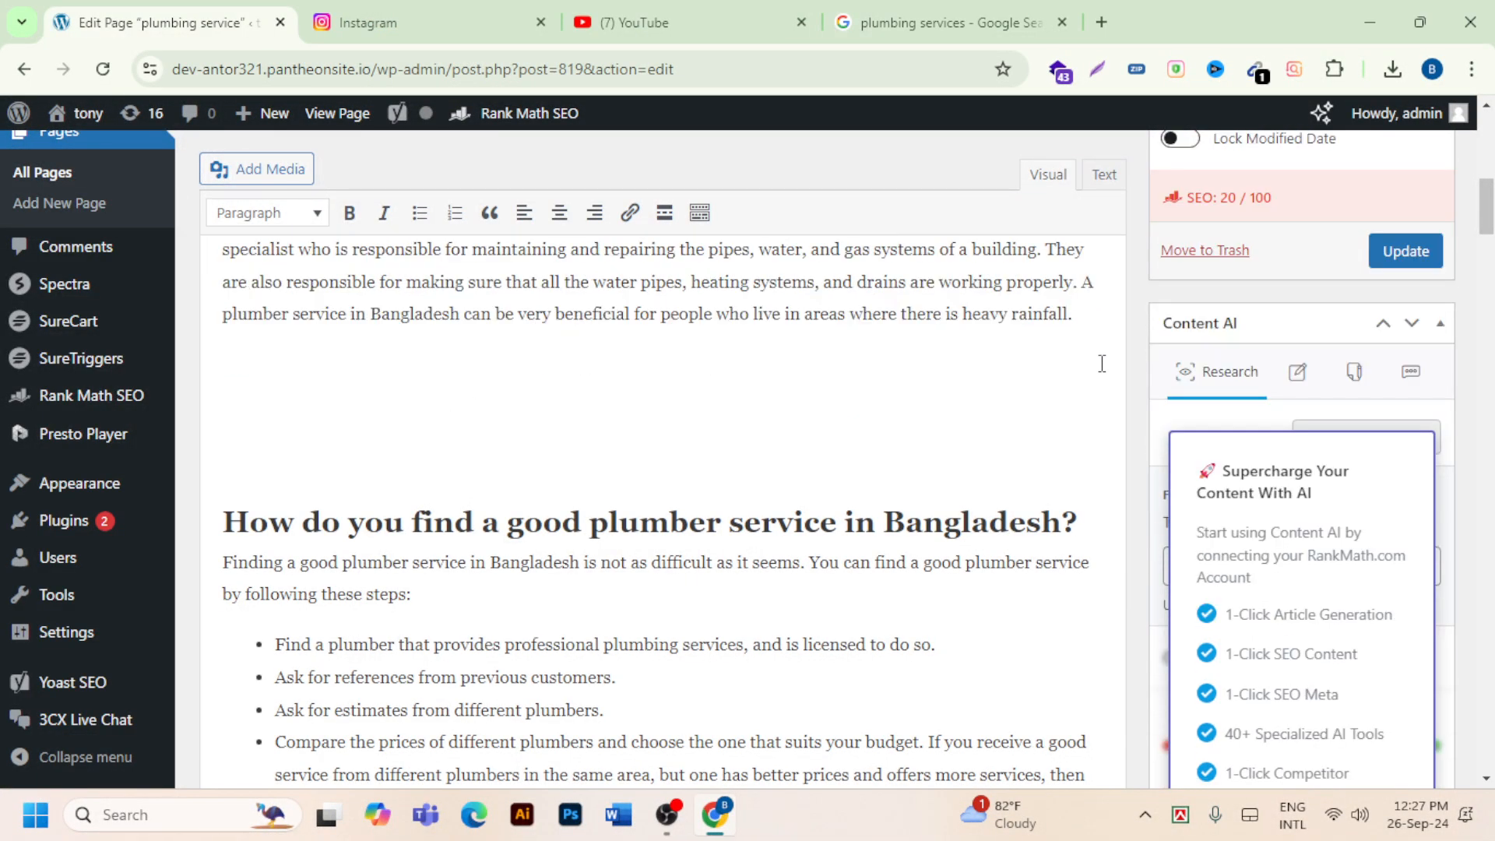
key("Return")
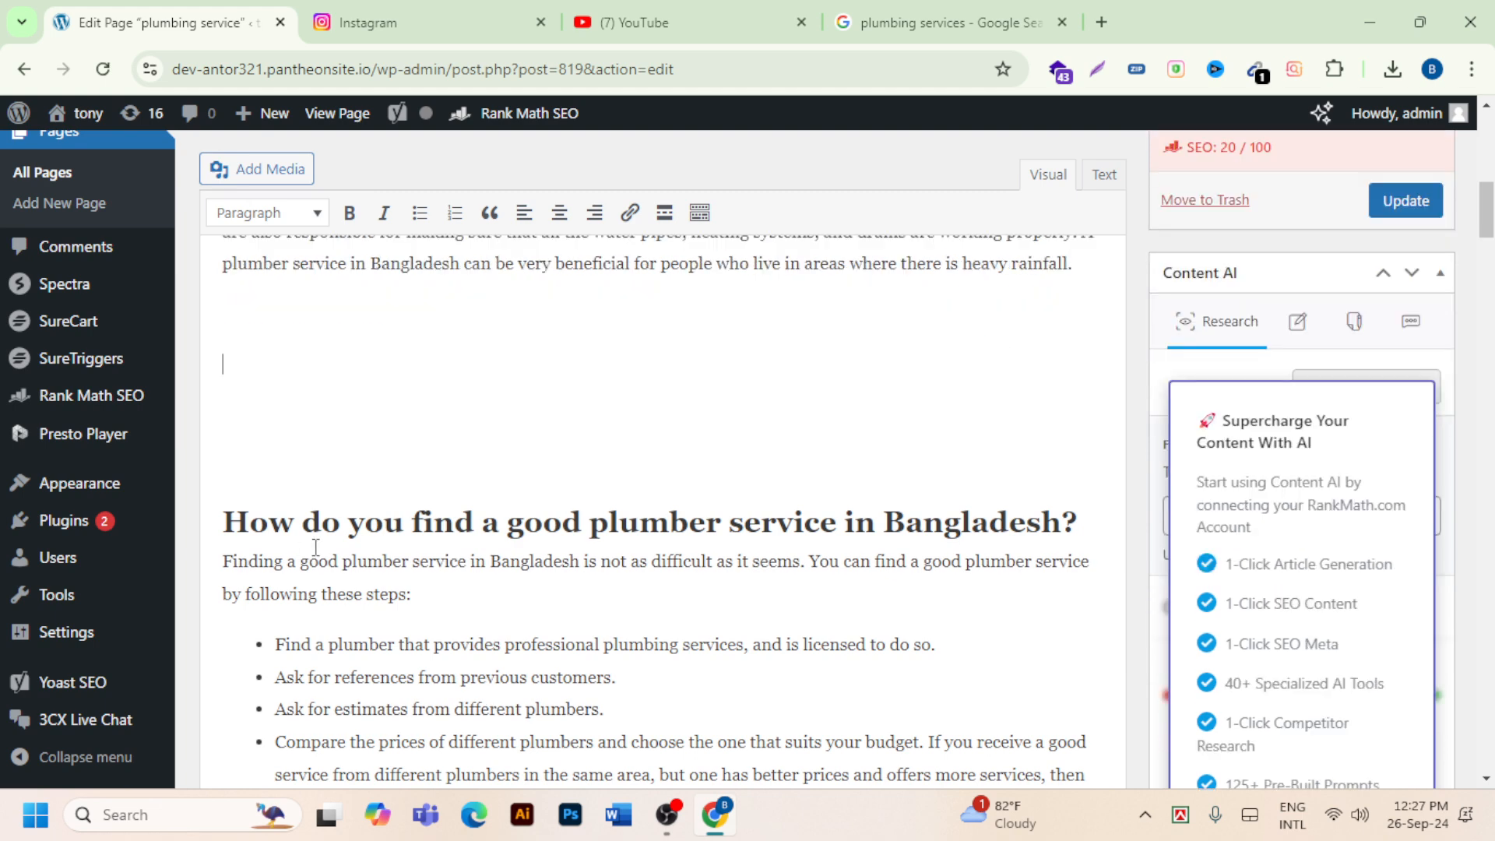
Upload the sink photo Why-is-Plumbing-Important-Plumbing-Services-You-Should-Know-Of.jpg from the Desktop as new page media.
left_click(243, 171)
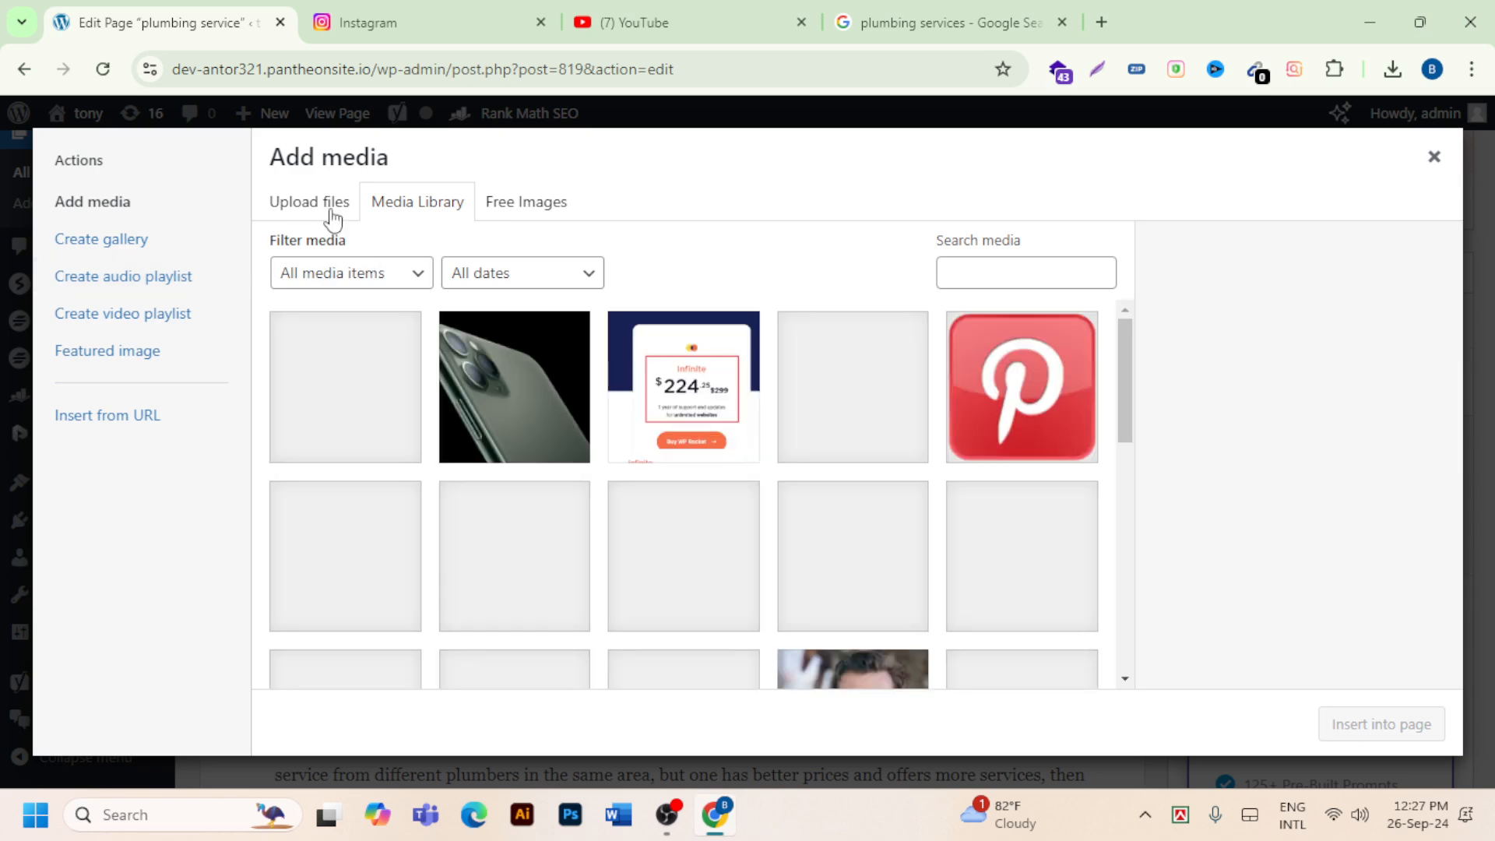
left_click(333, 204)
left_click(823, 480)
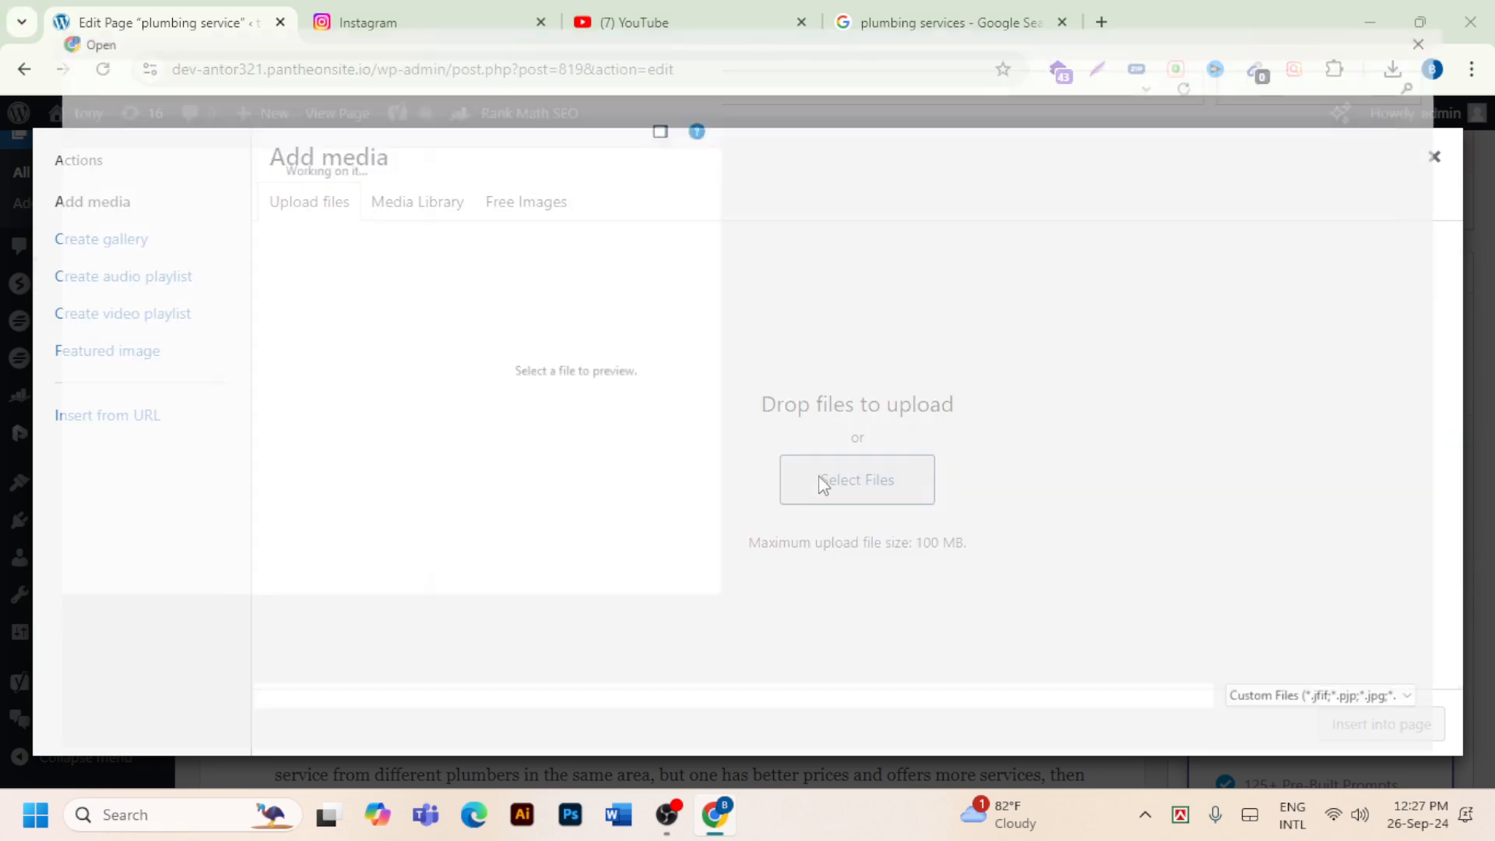
scroll(272, 404, "down", 15)
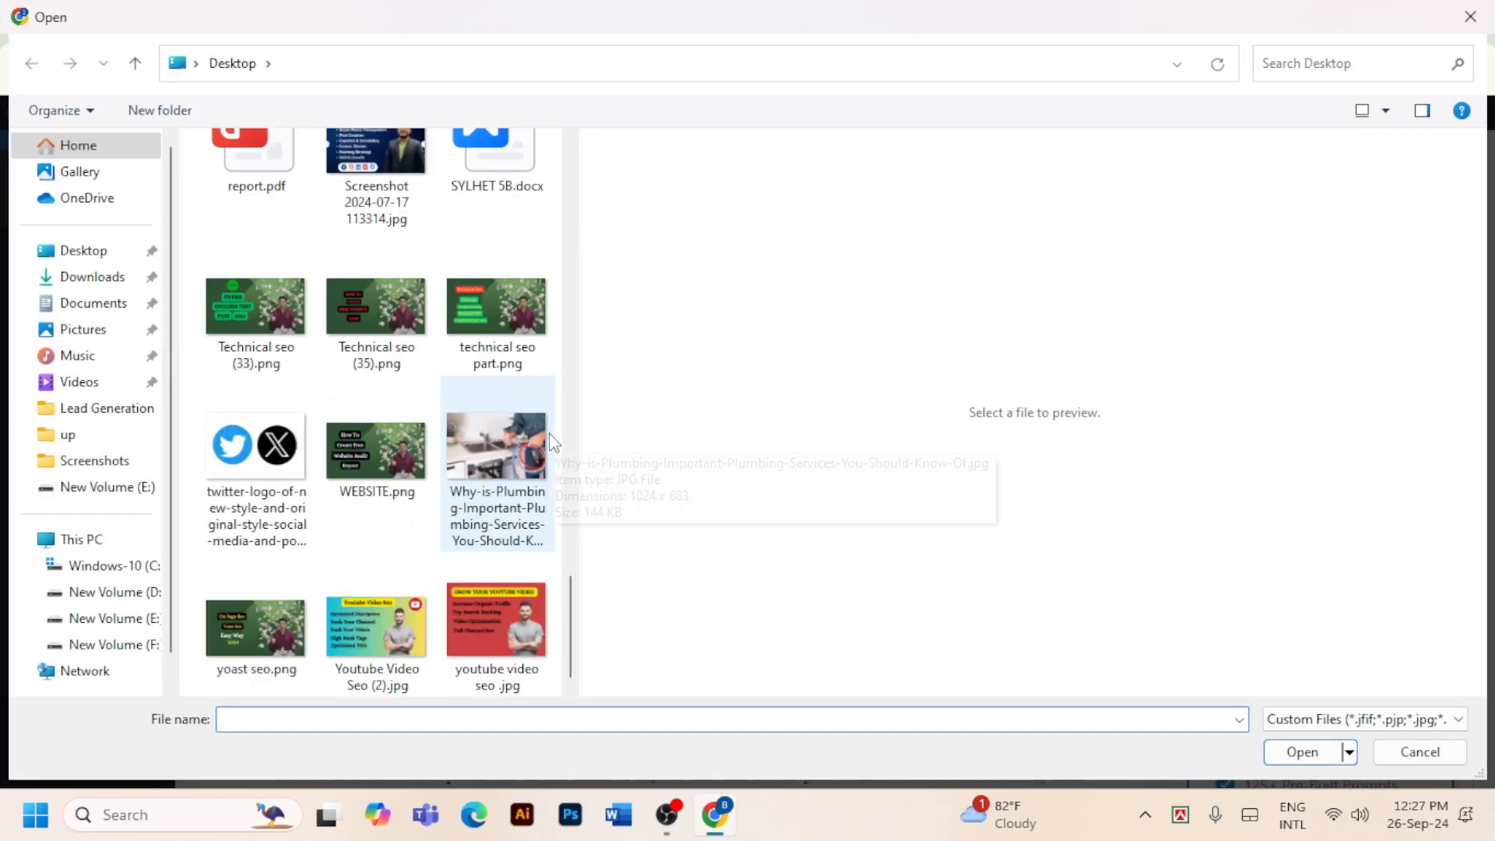
left_click(521, 450)
left_click(1296, 751)
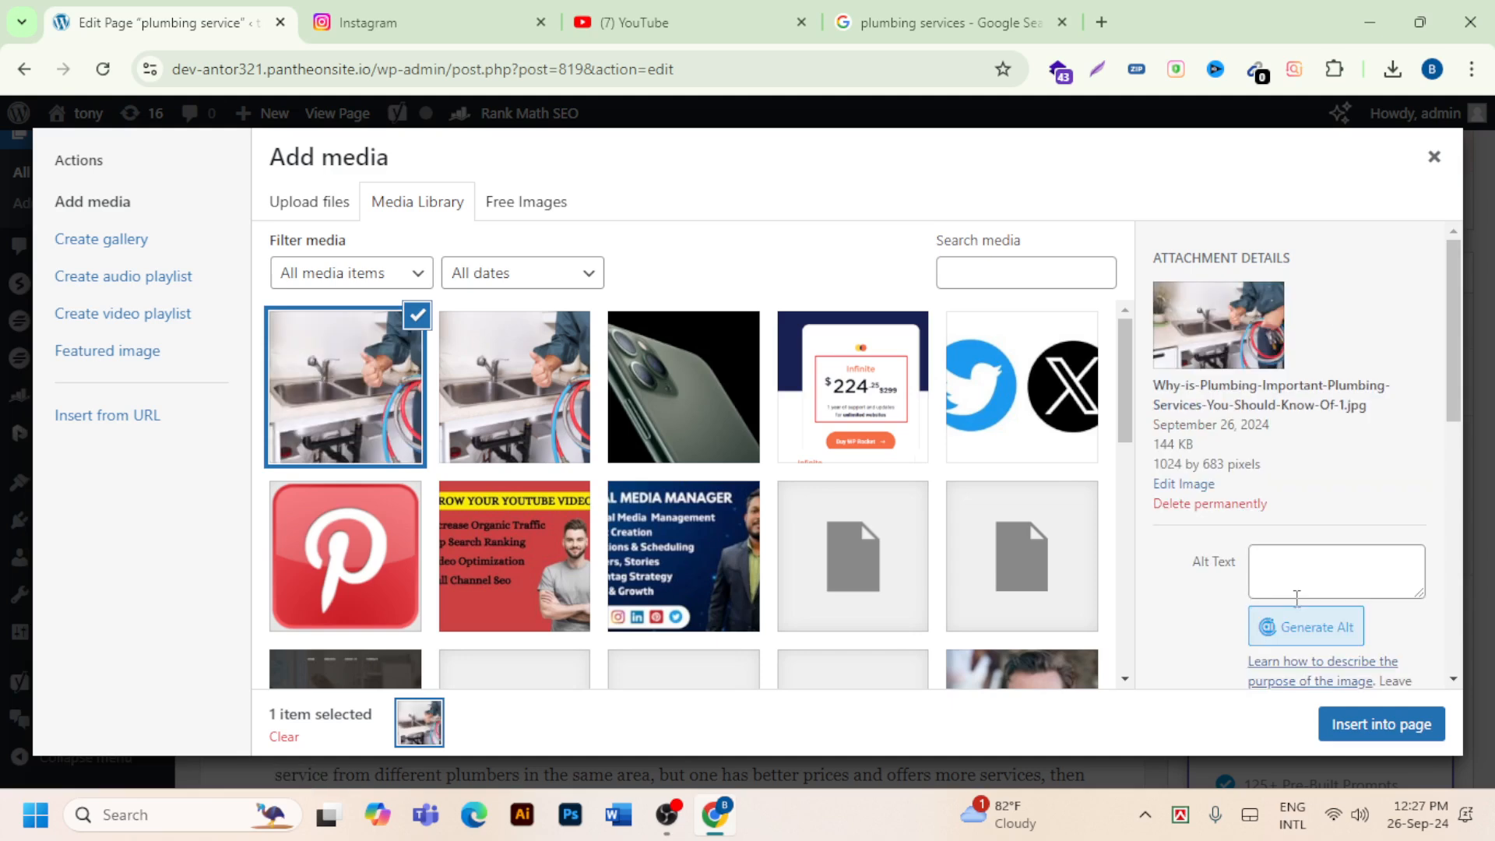
Set the photo's alt text to "plumbing service" and insert it into the page below the benefits paragraph.
left_click(1307, 561)
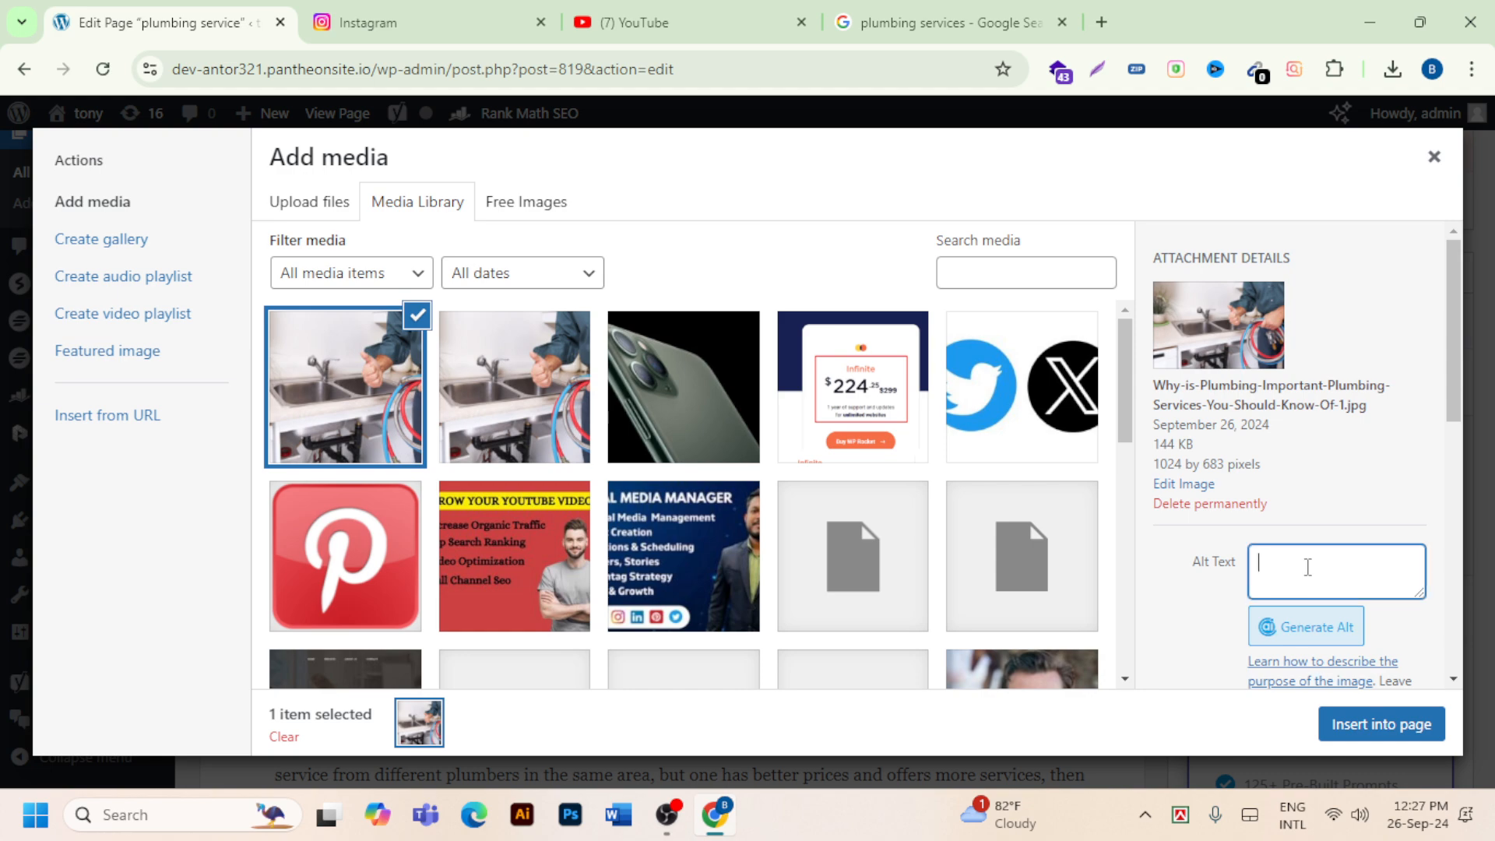
type("plumbing service")
left_click(1377, 726)
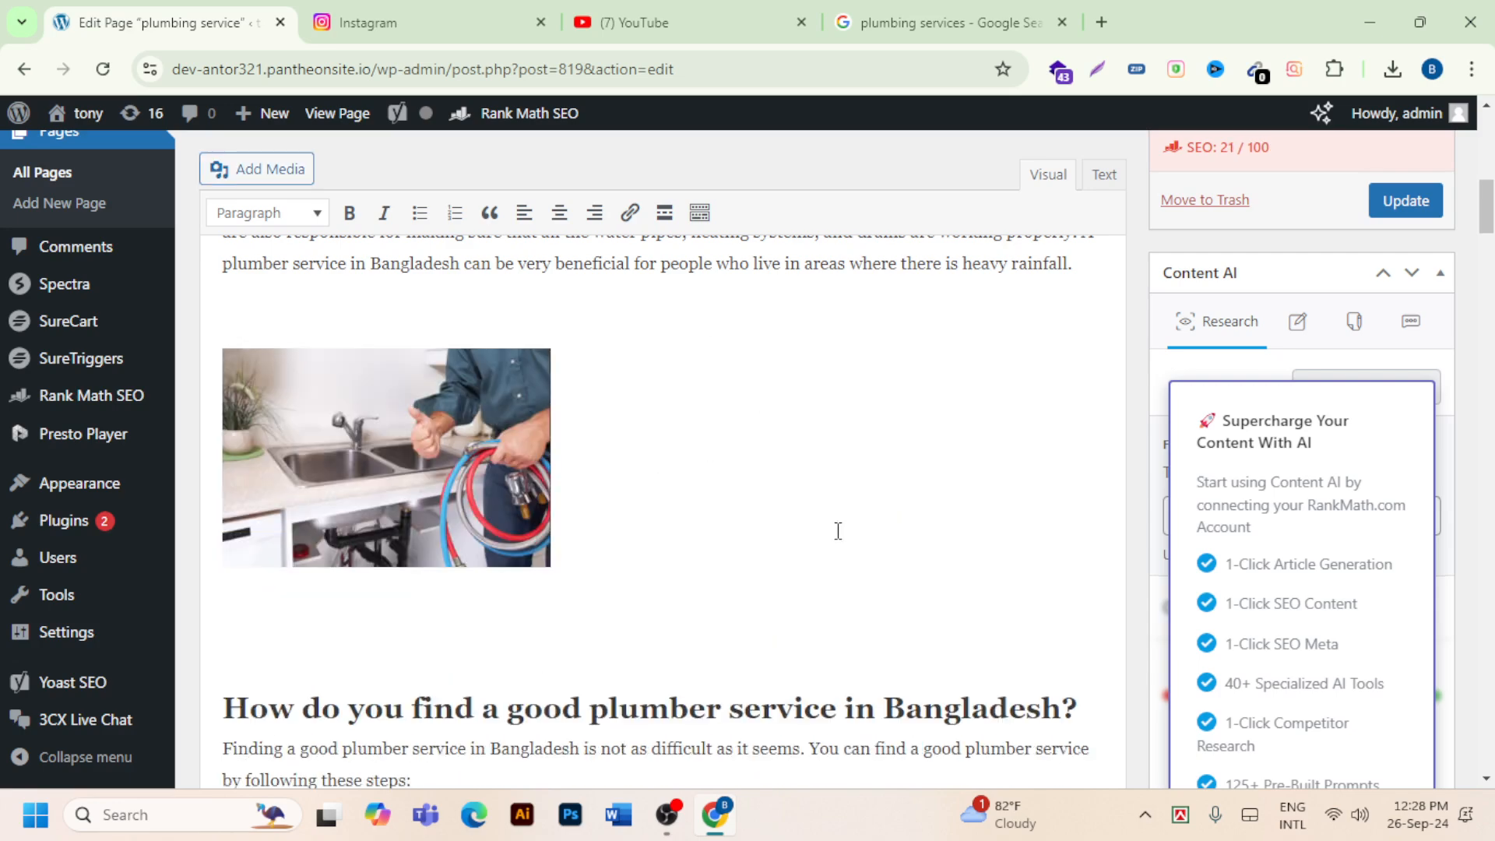
Change the inserted sink photo's display size to Full Size – 1024 × 683.
scroll(837, 531, "up", 1)
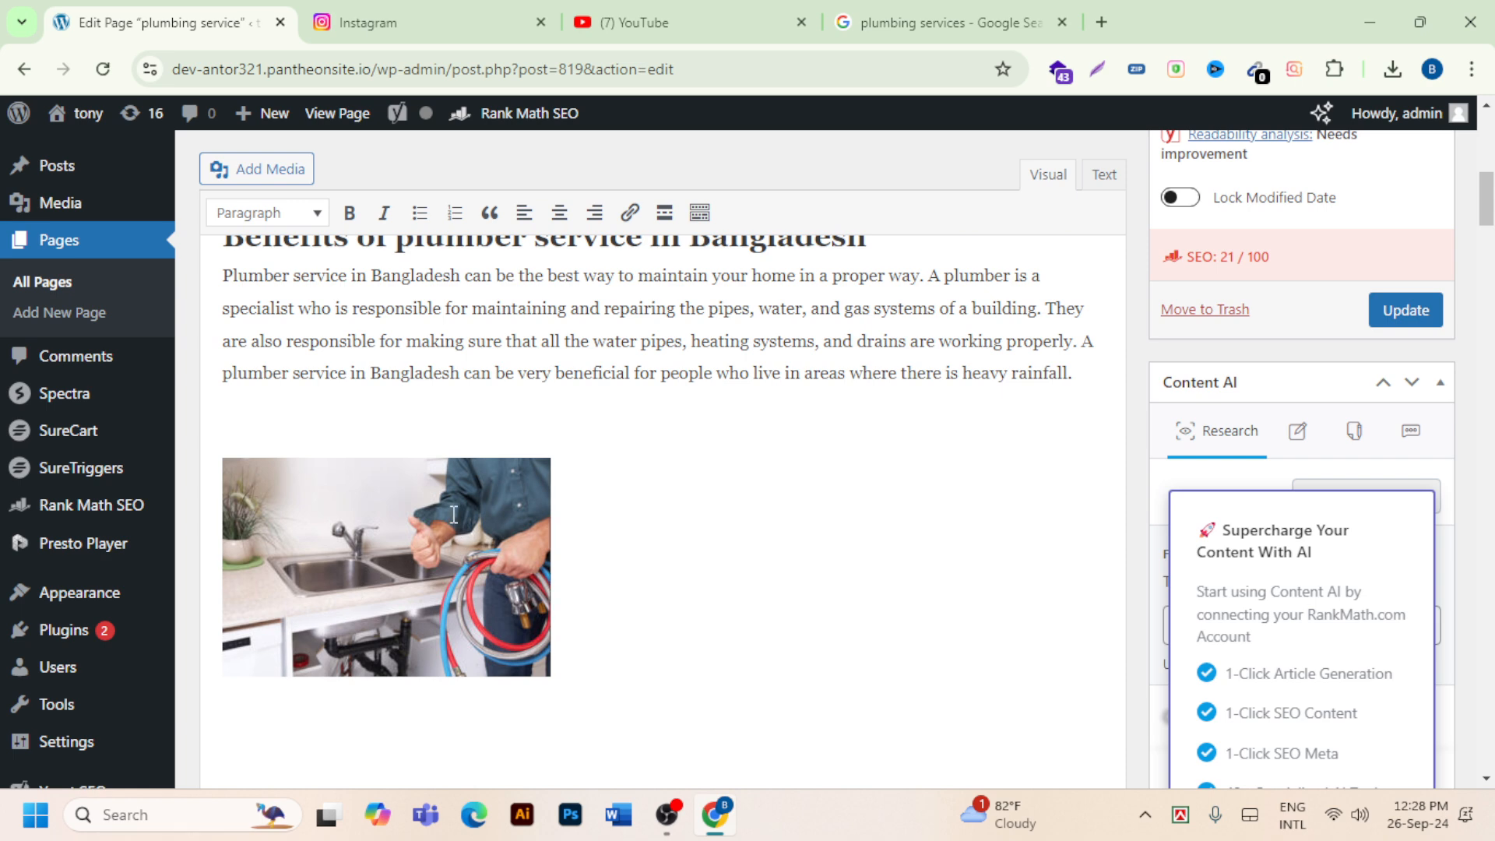
left_click(472, 484)
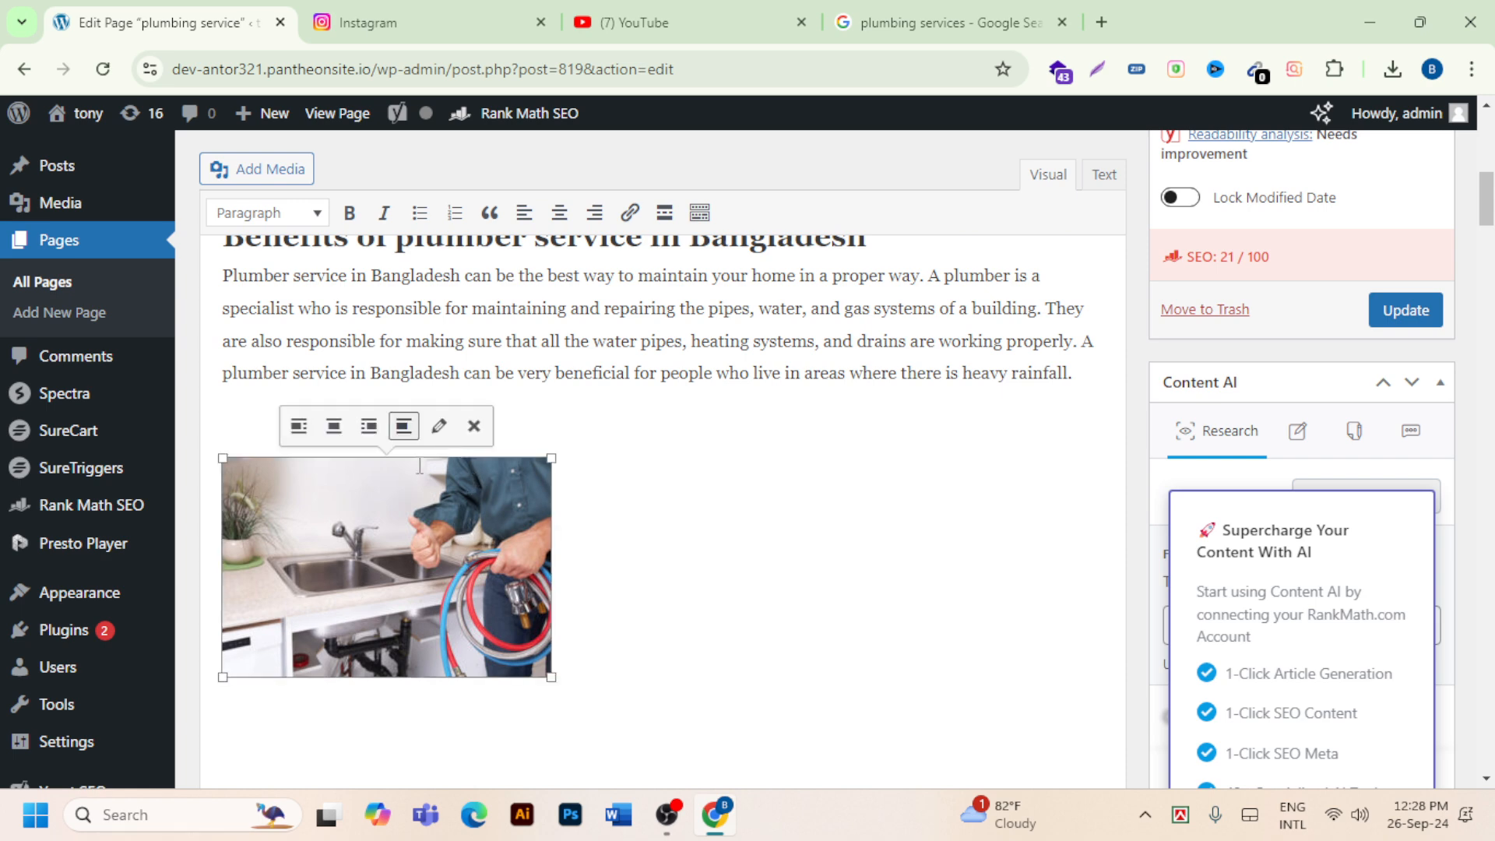
left_click(439, 425)
left_click(467, 557)
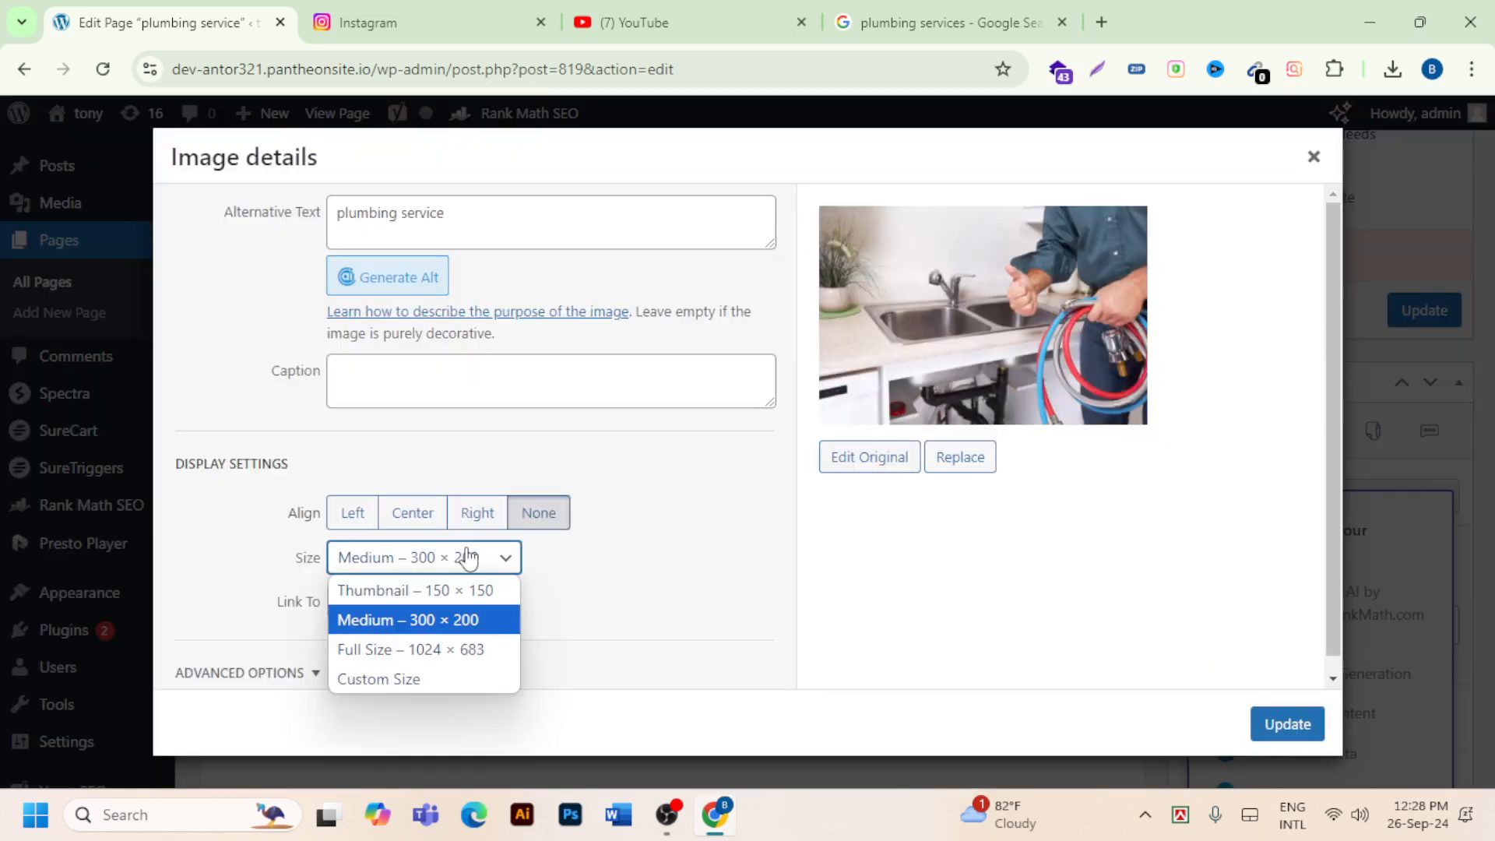
left_click(459, 649)
left_click(1286, 723)
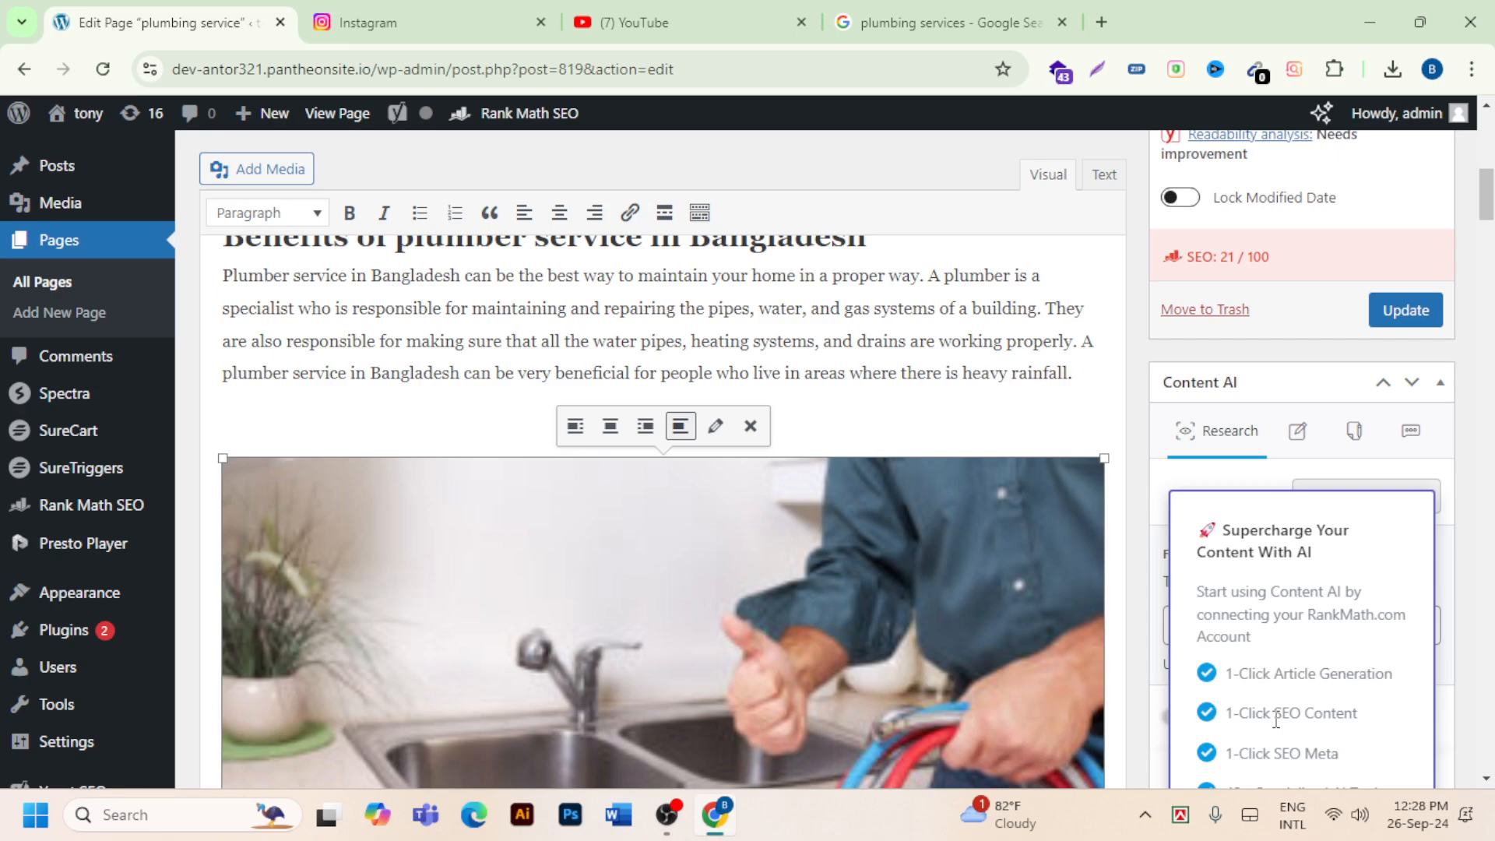
scroll(725, 478, "down", 3)
scroll(725, 478, "up", 3)
left_click(726, 478)
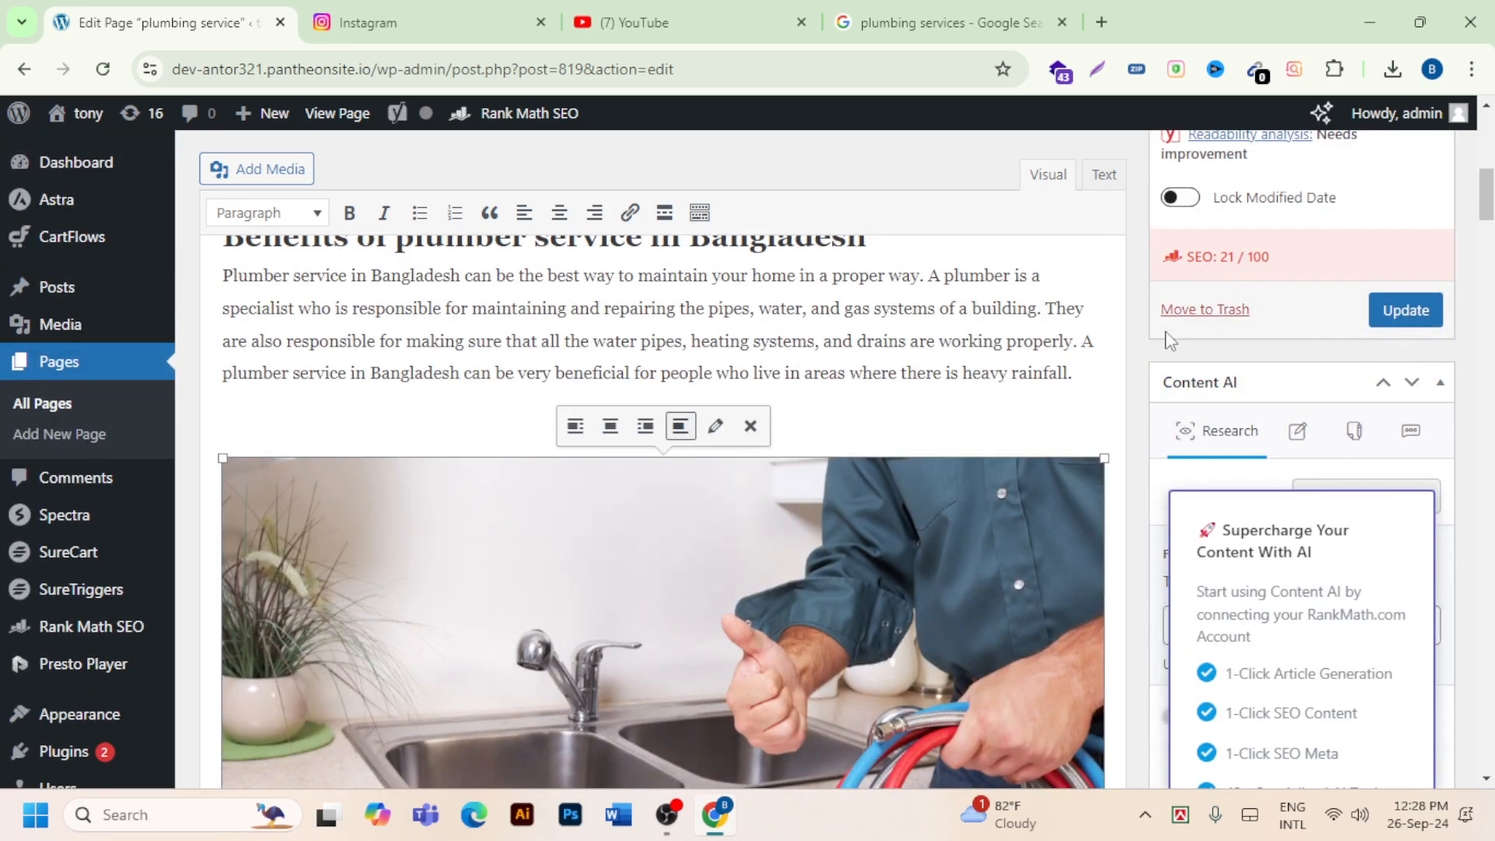
Insert empty lines after the bulleted list under "How do you find a good plumber service in Bangladesh?".
scroll(958, 553, "down", 10)
scroll(801, 557, "down", 3)
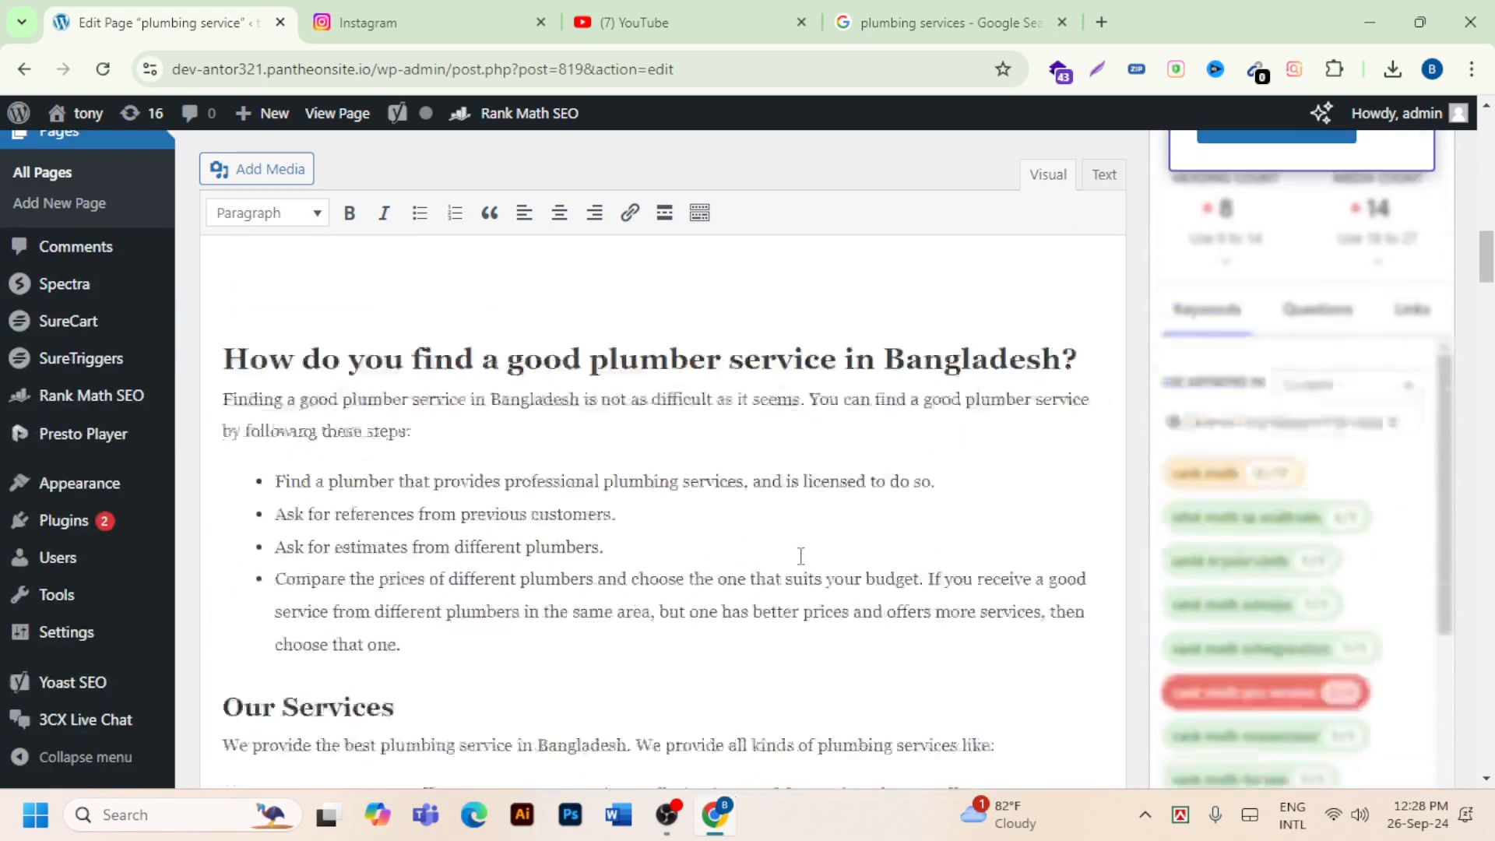
left_click(417, 496)
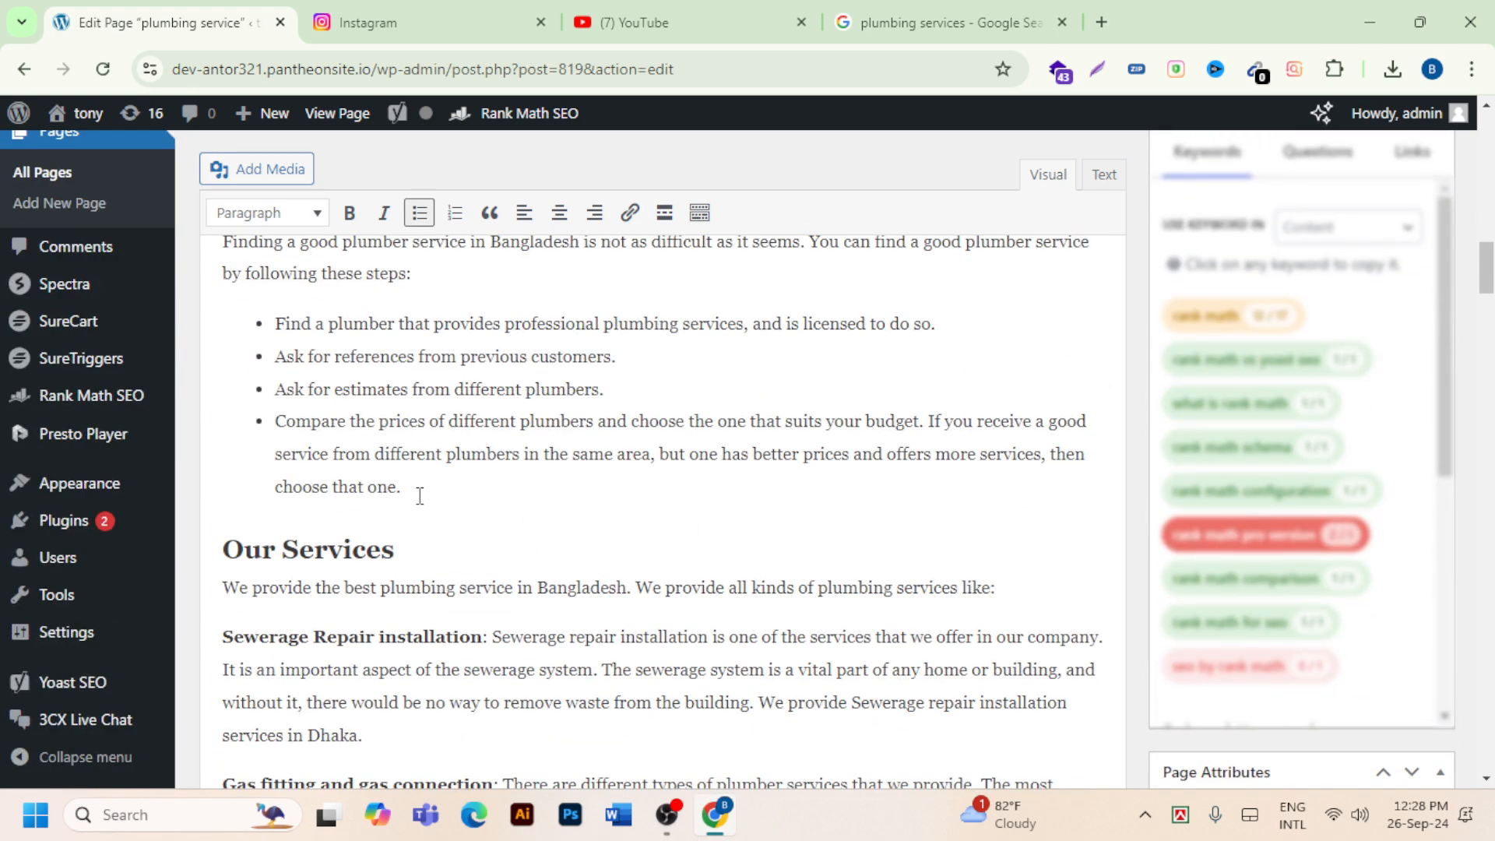
key("Return")
key("Return")
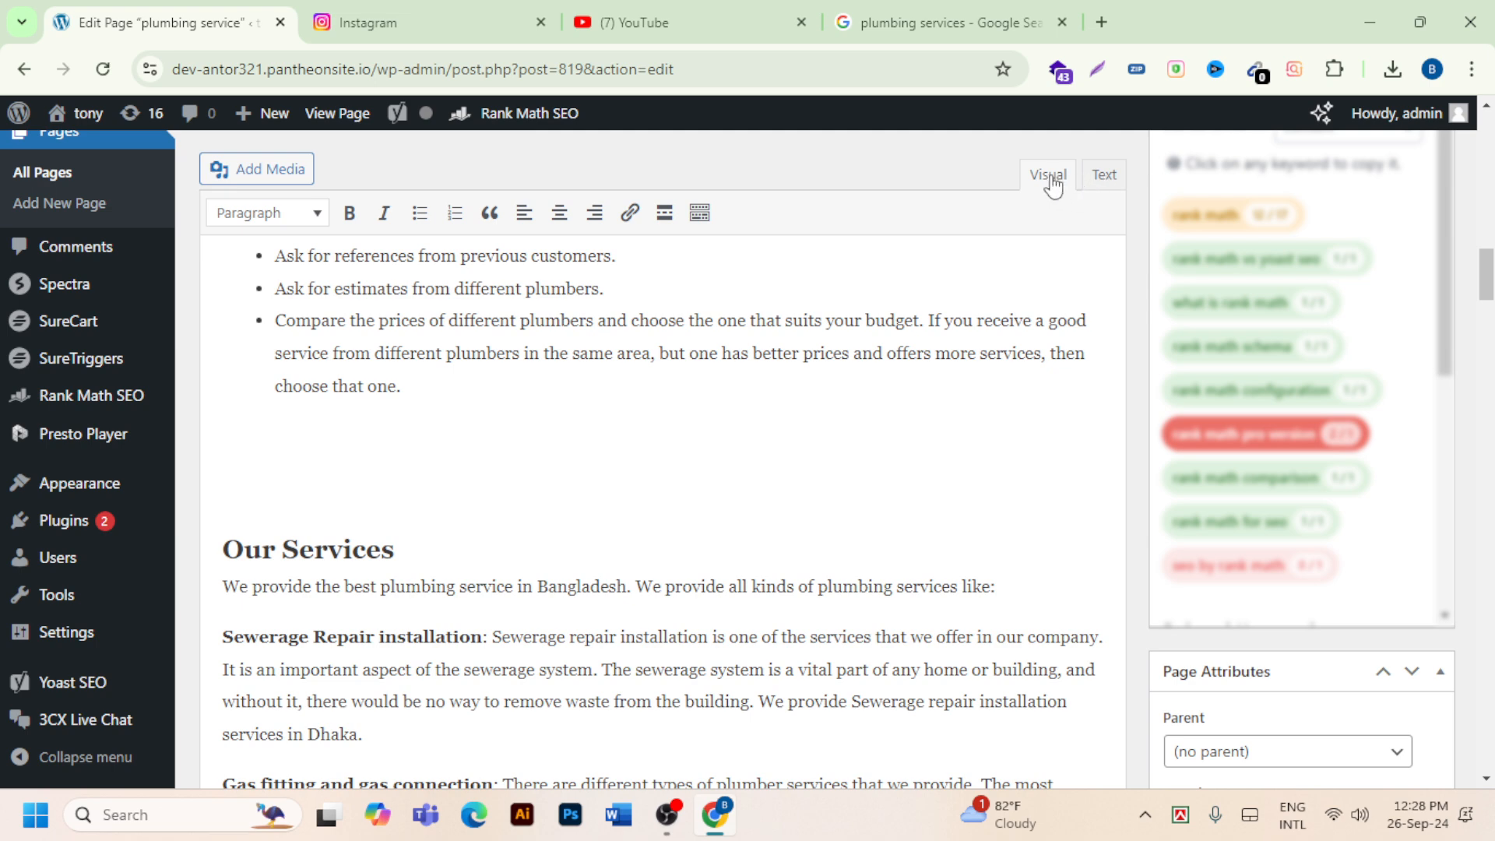
Show the page content as HTML code, and search YouTube for "plumbing service".
left_click(1104, 176)
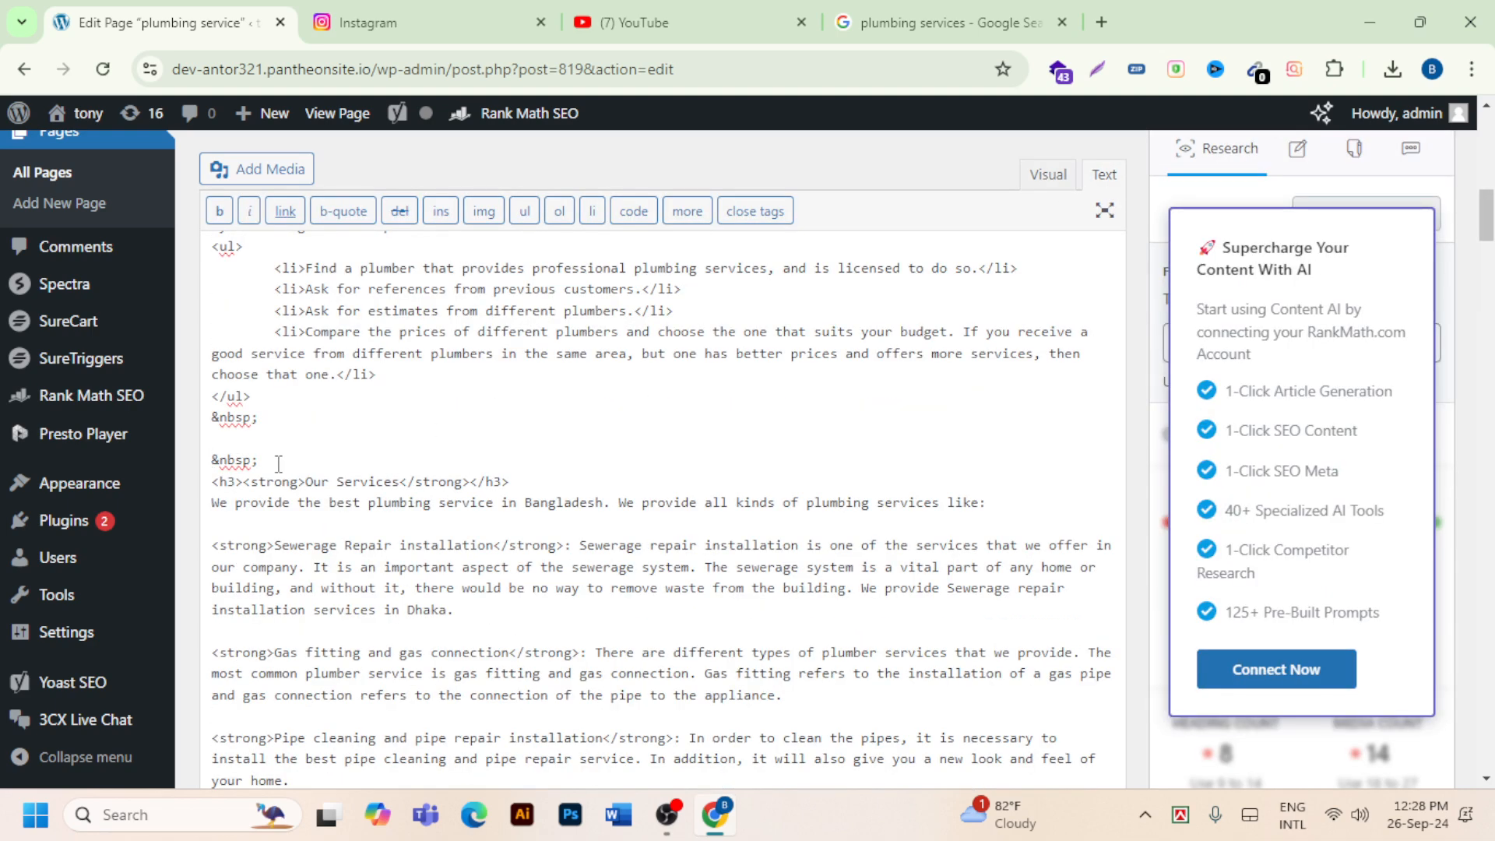
left_click(633, 22)
left_click(529, 119)
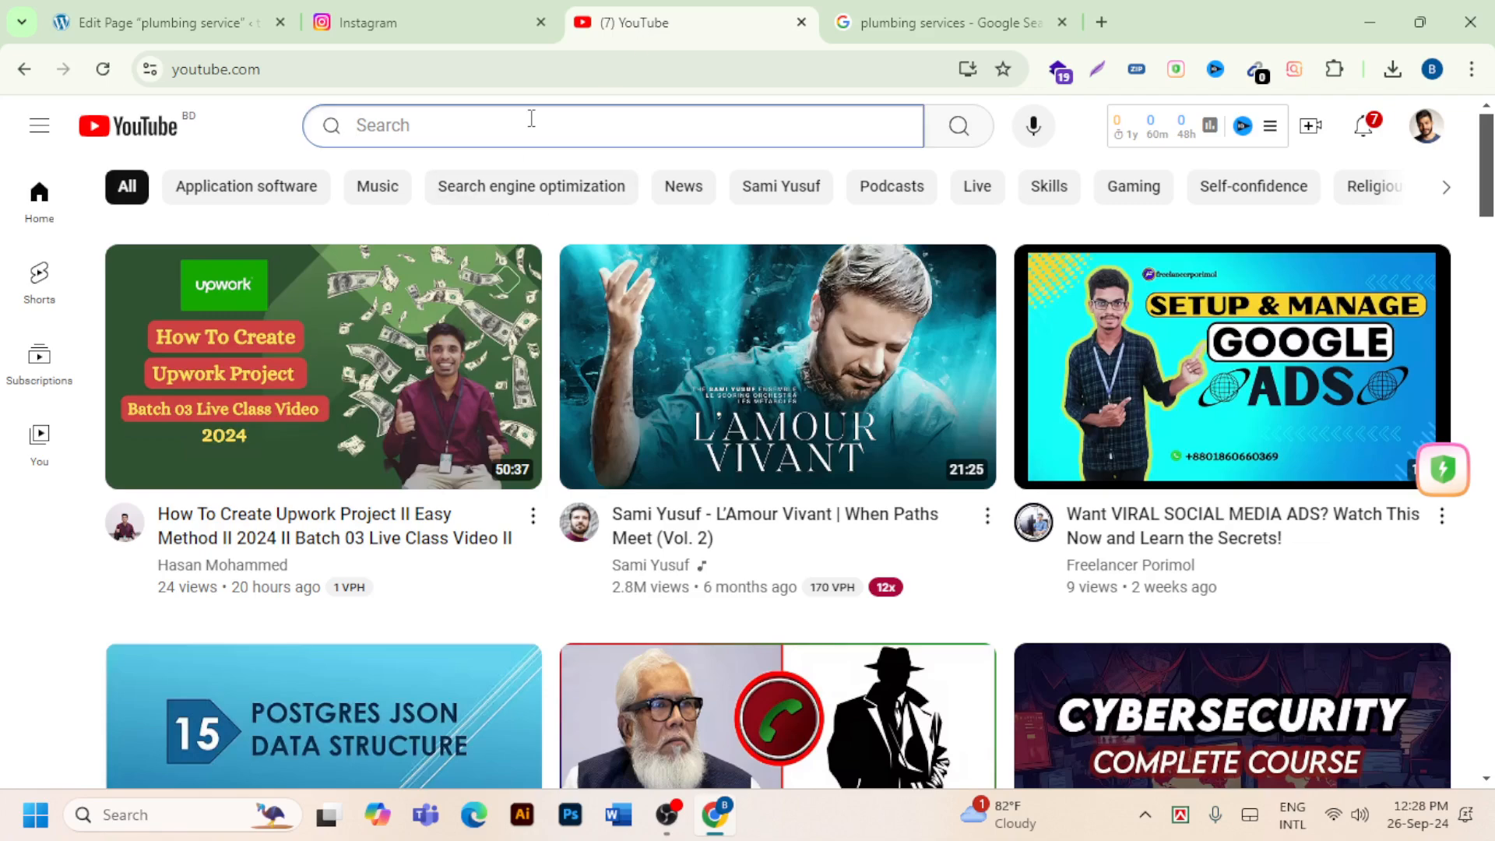
type("plumb")
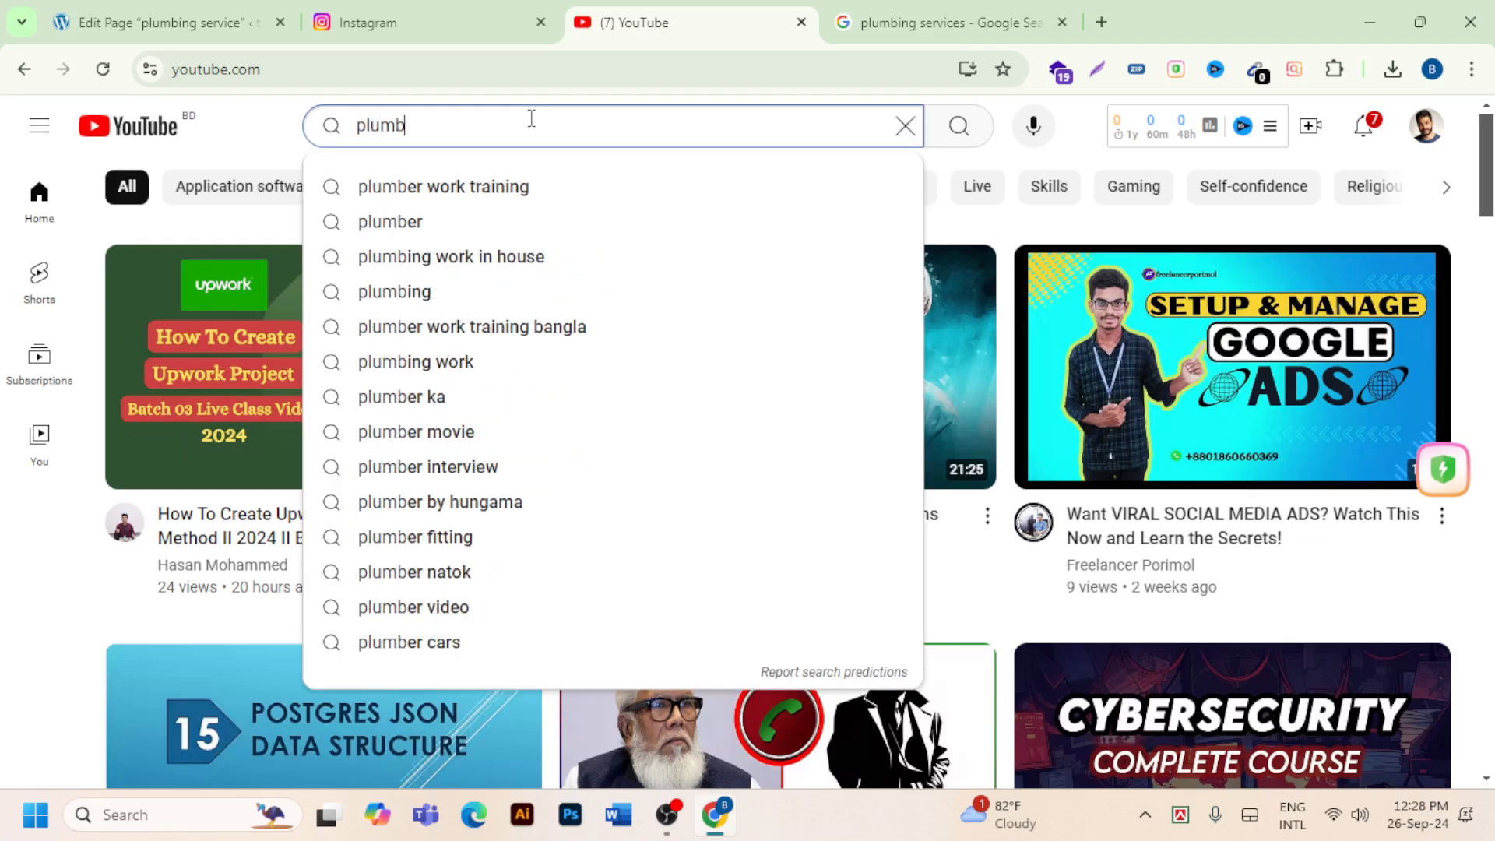
type("ing se")
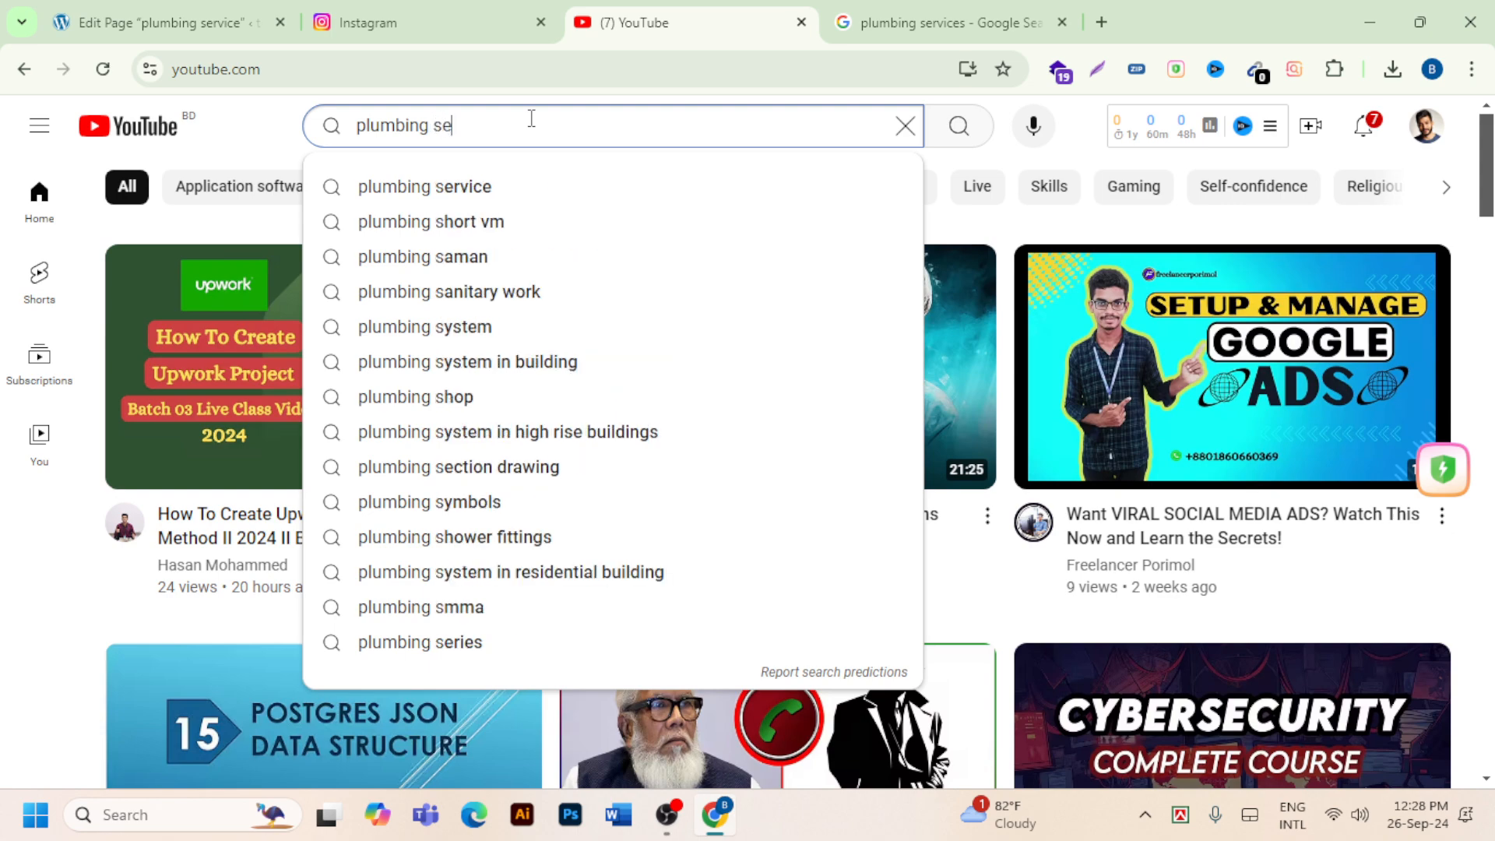
type("rv")
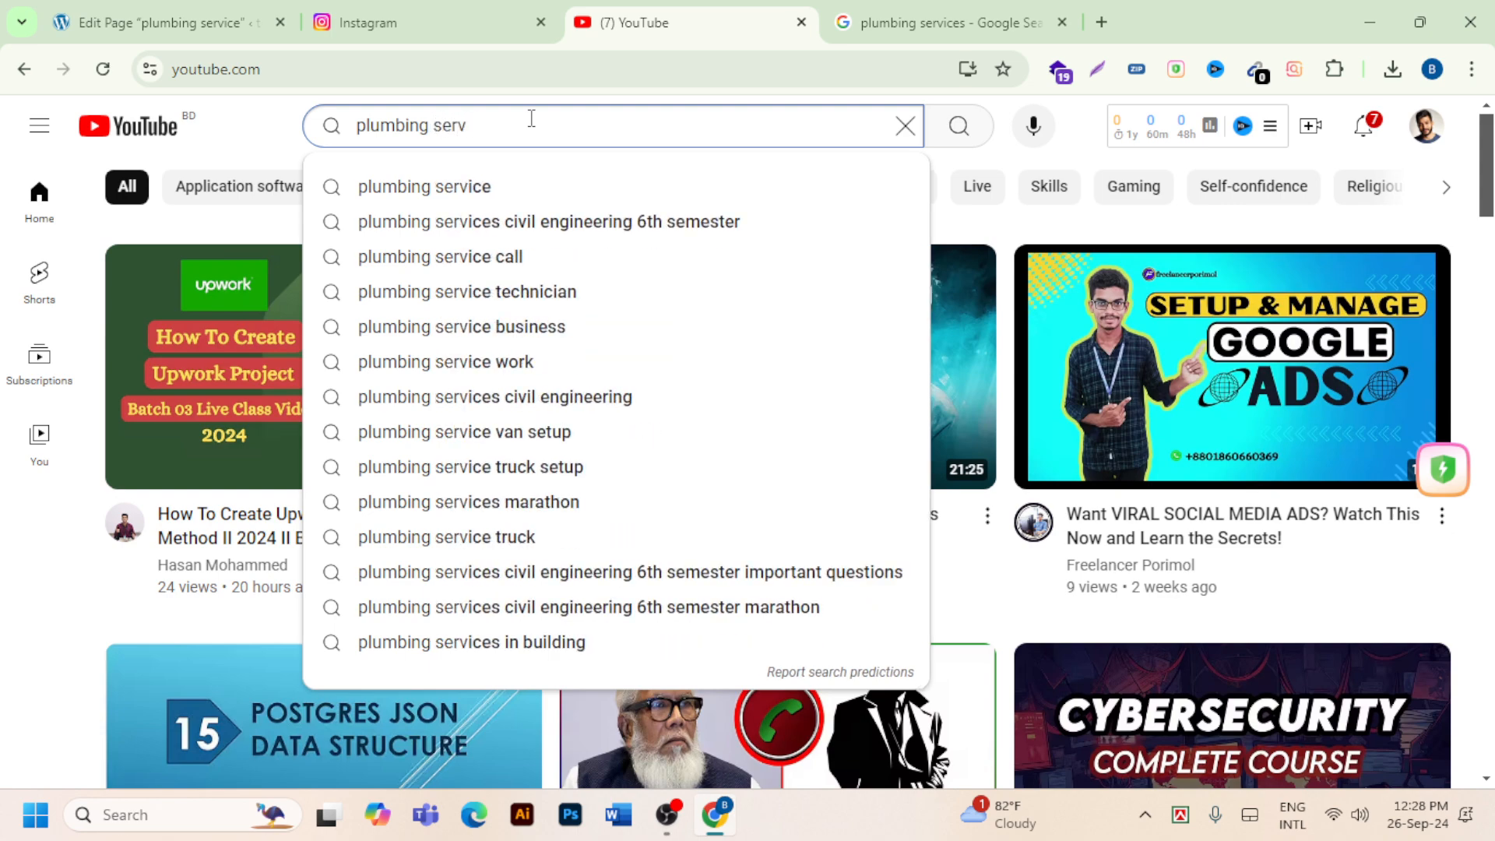
type("ice")
key("Return")
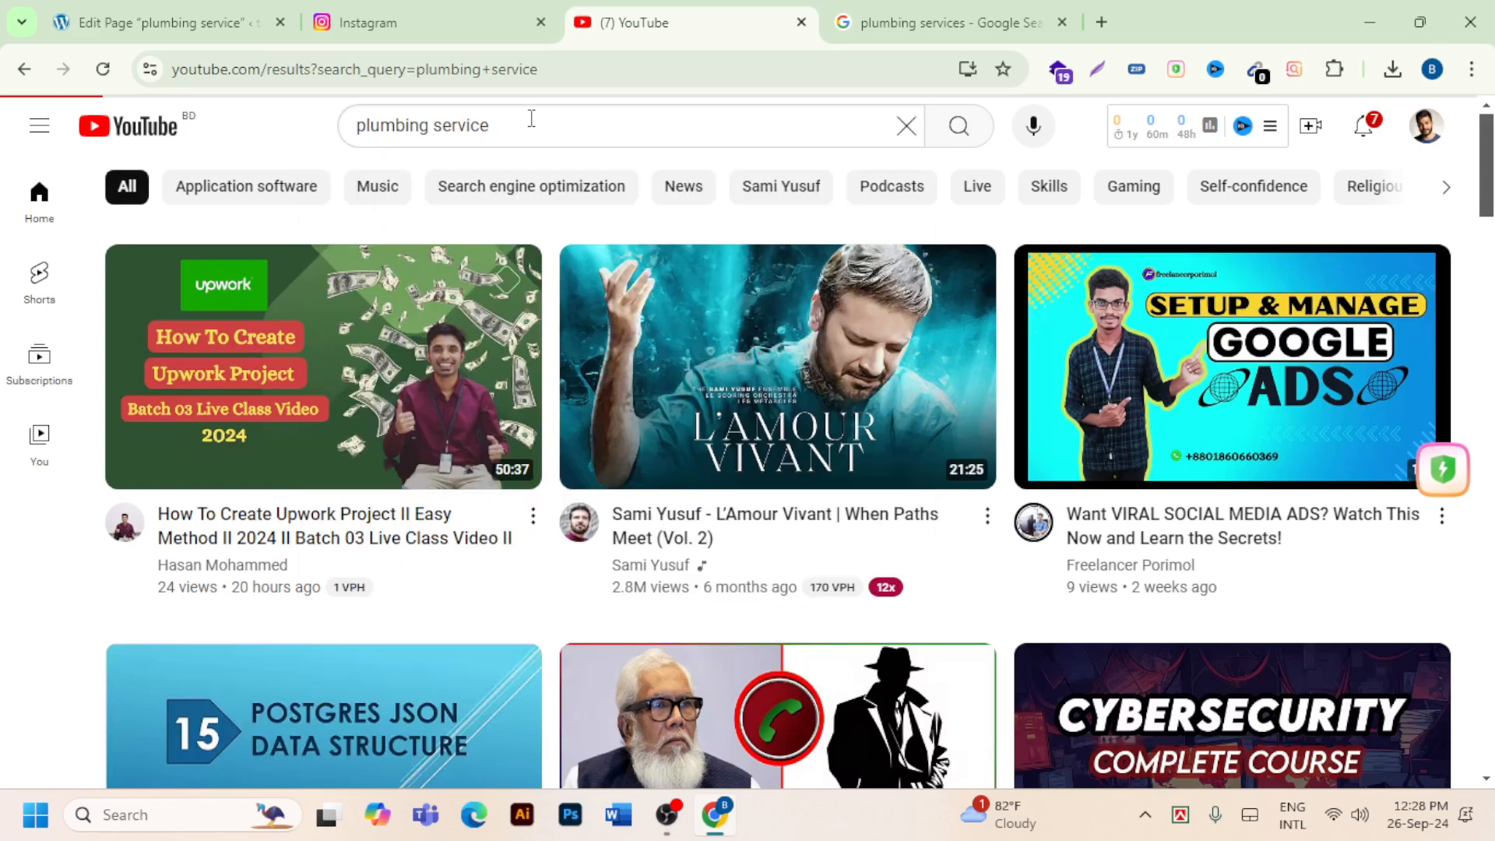
Open the video "A day in the life of a Service Plumber (#1)", skip its ad and pause it.
scroll(891, 413, "down", 3)
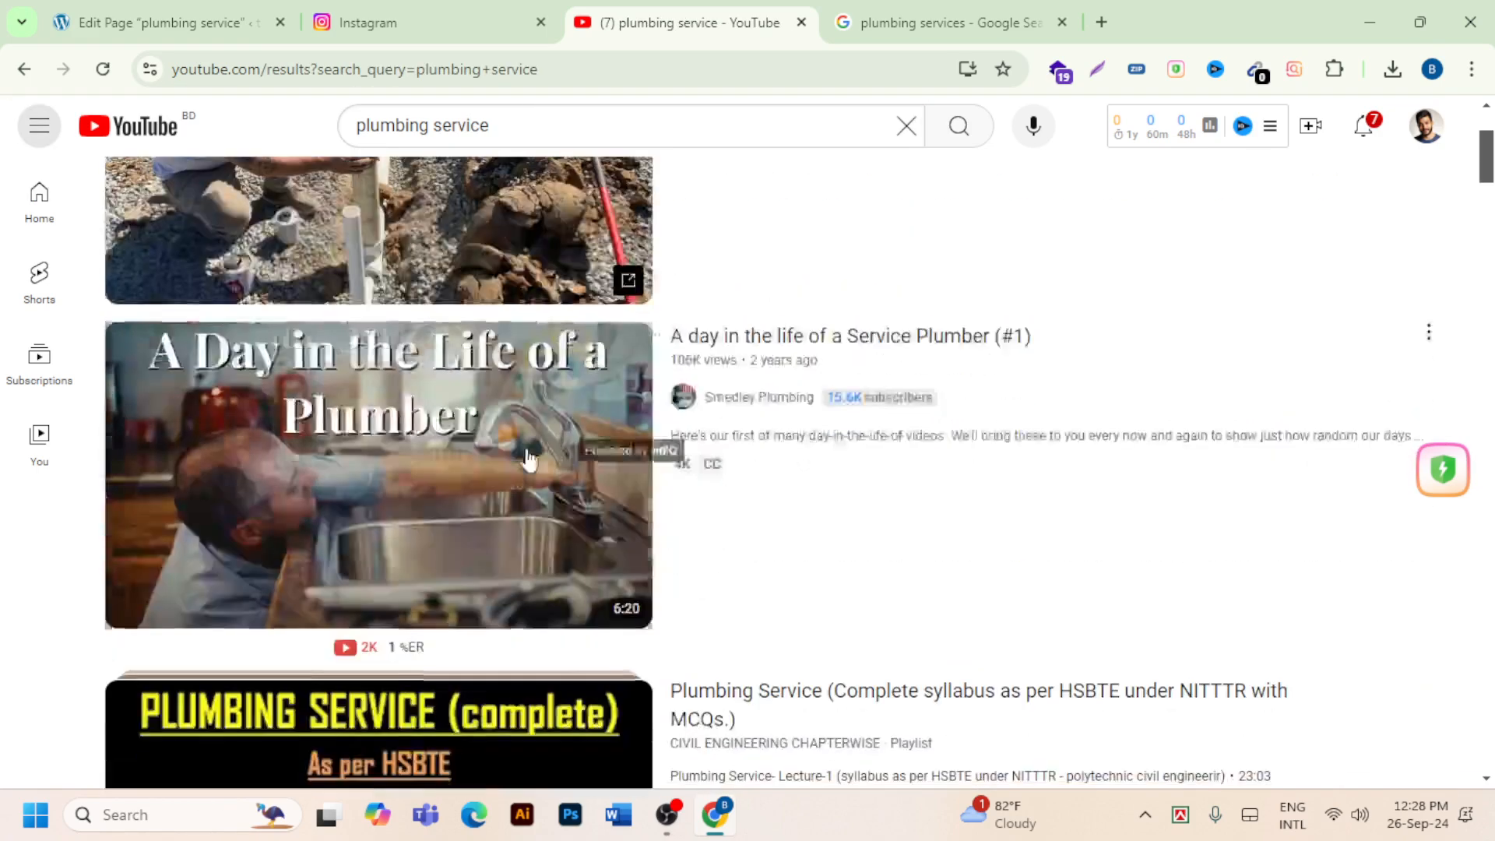
left_click(736, 372)
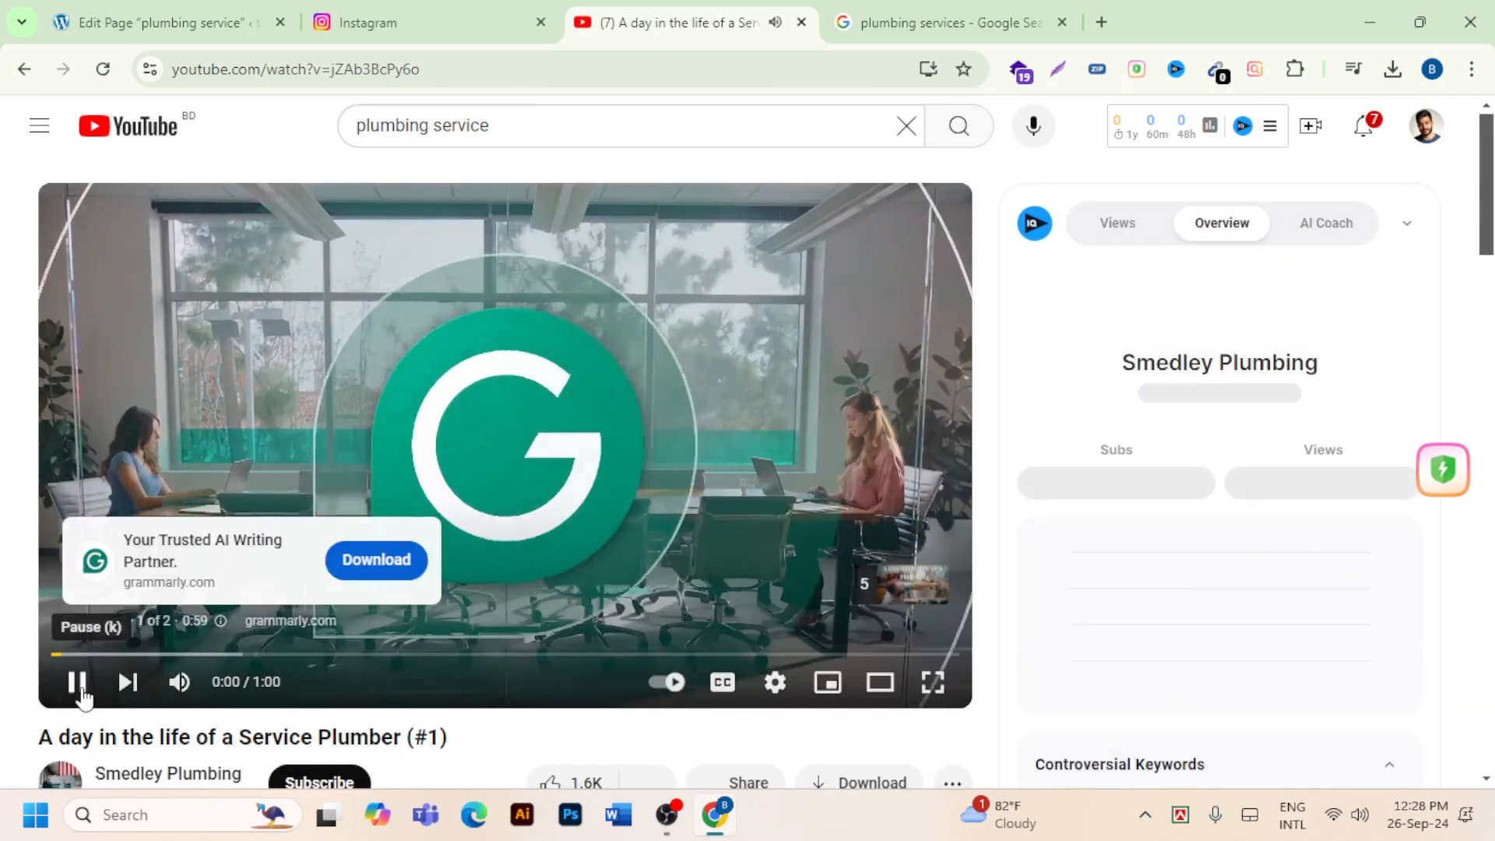
left_click(76, 681)
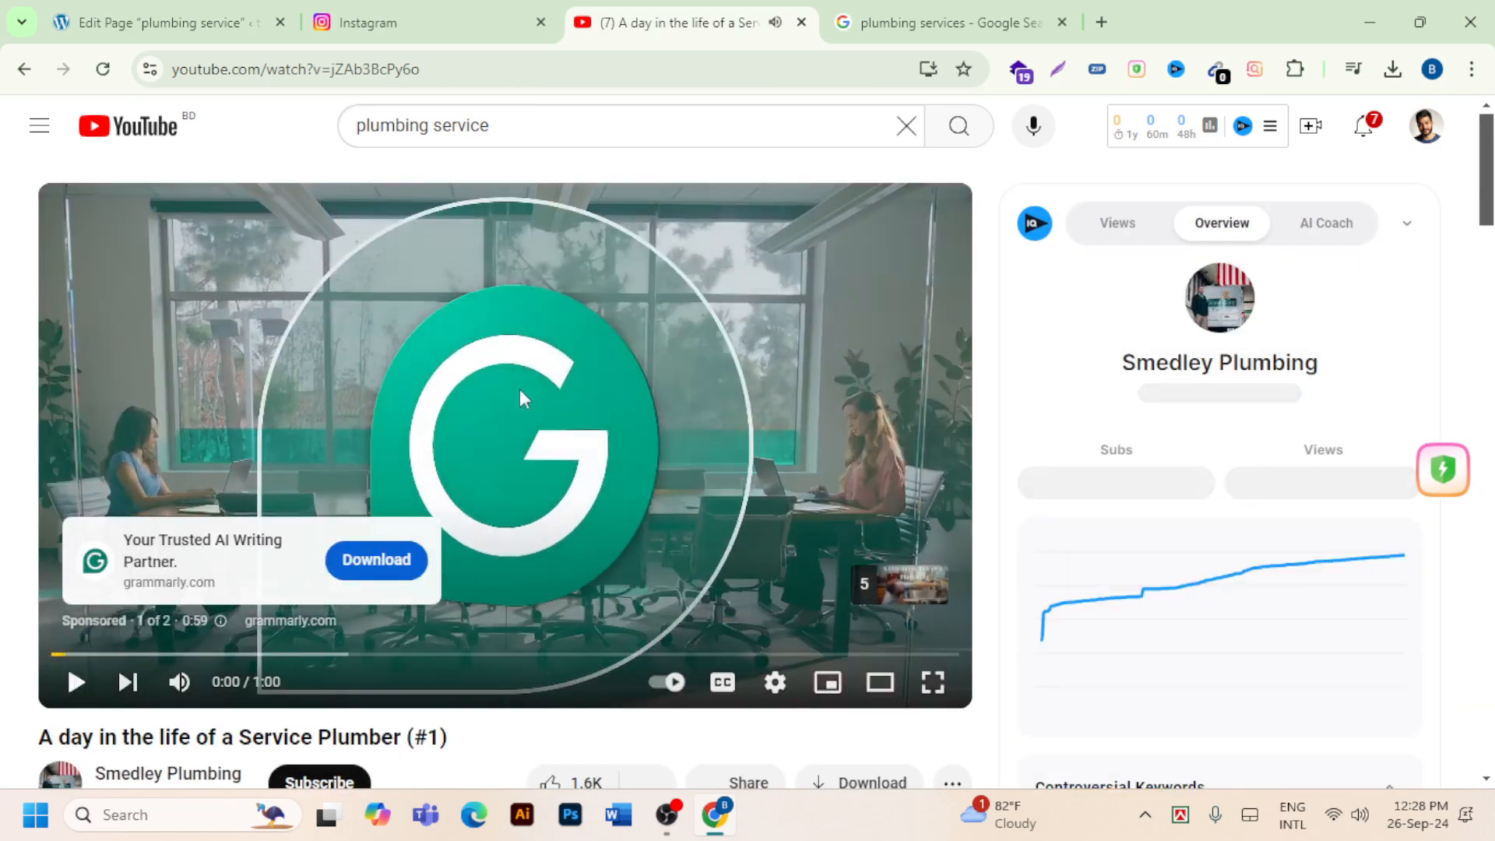
scroll(520, 389, "down", 4)
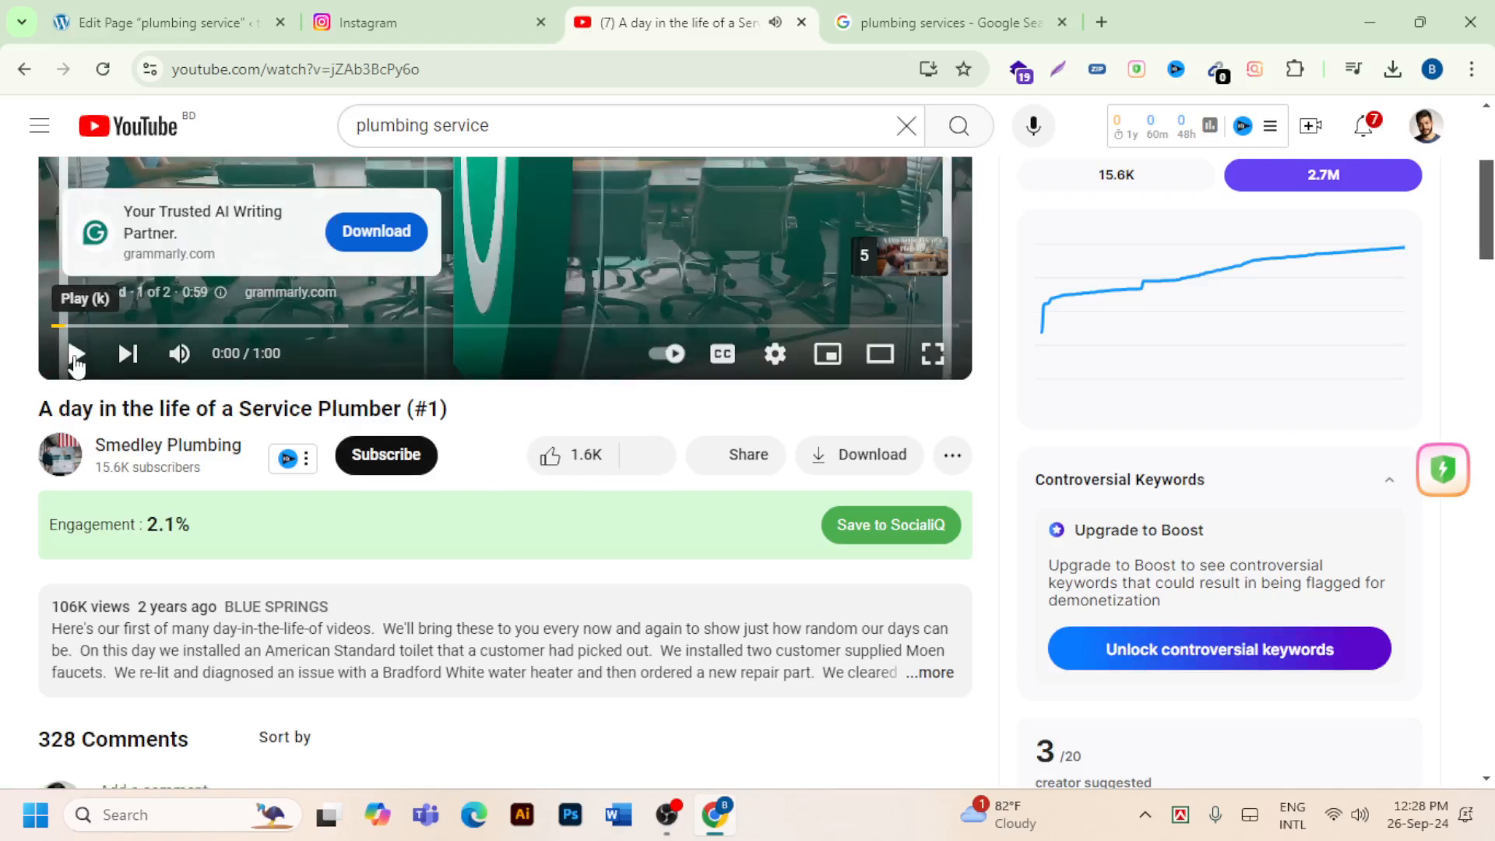
left_click(75, 363)
scroll(584, 426, "up", 1)
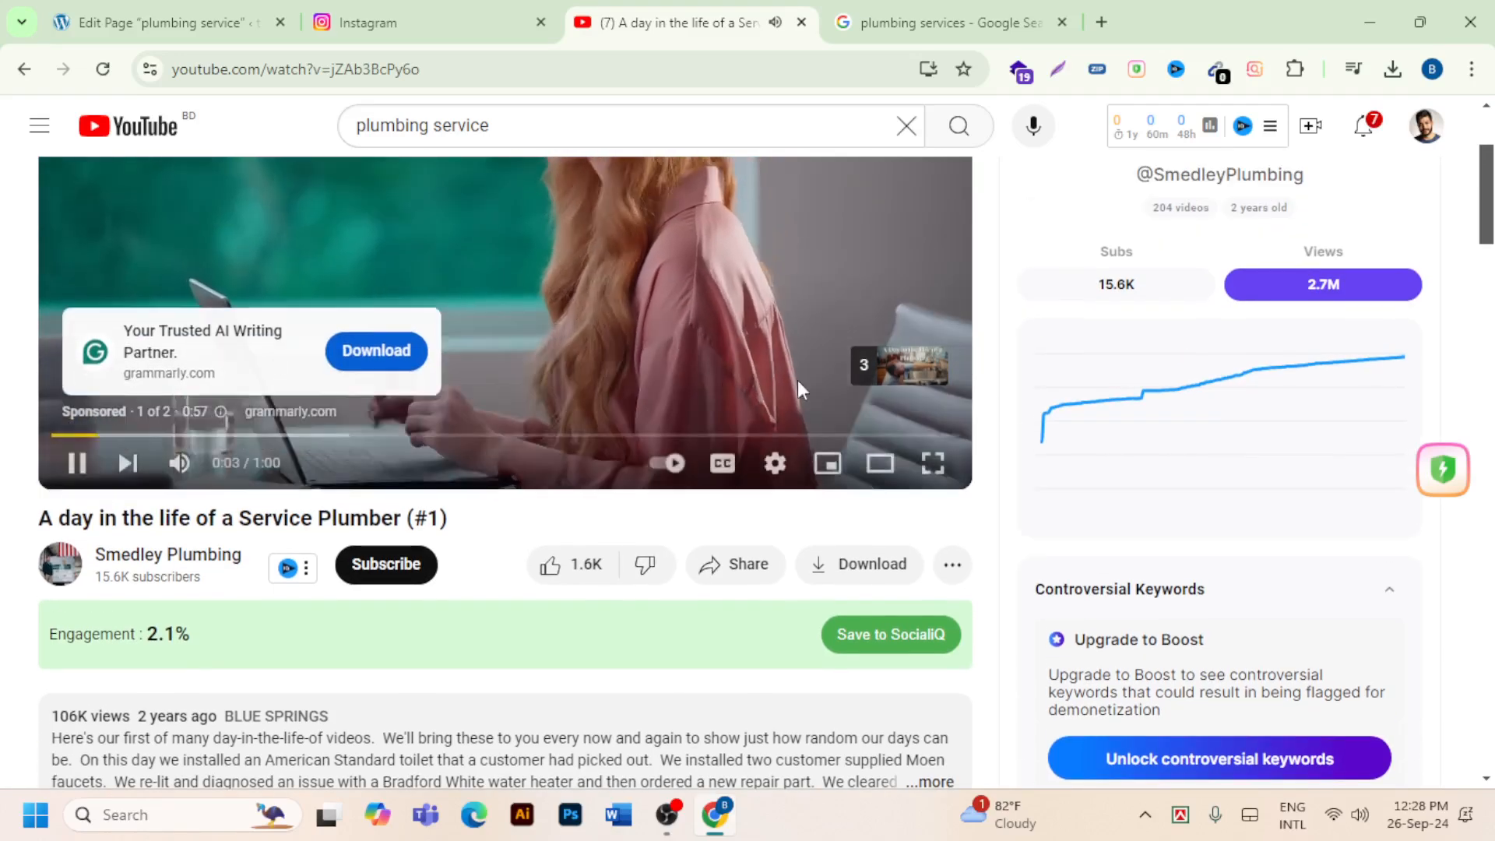
scroll(881, 427, "up", 1)
scroll(881, 426, "up", 1)
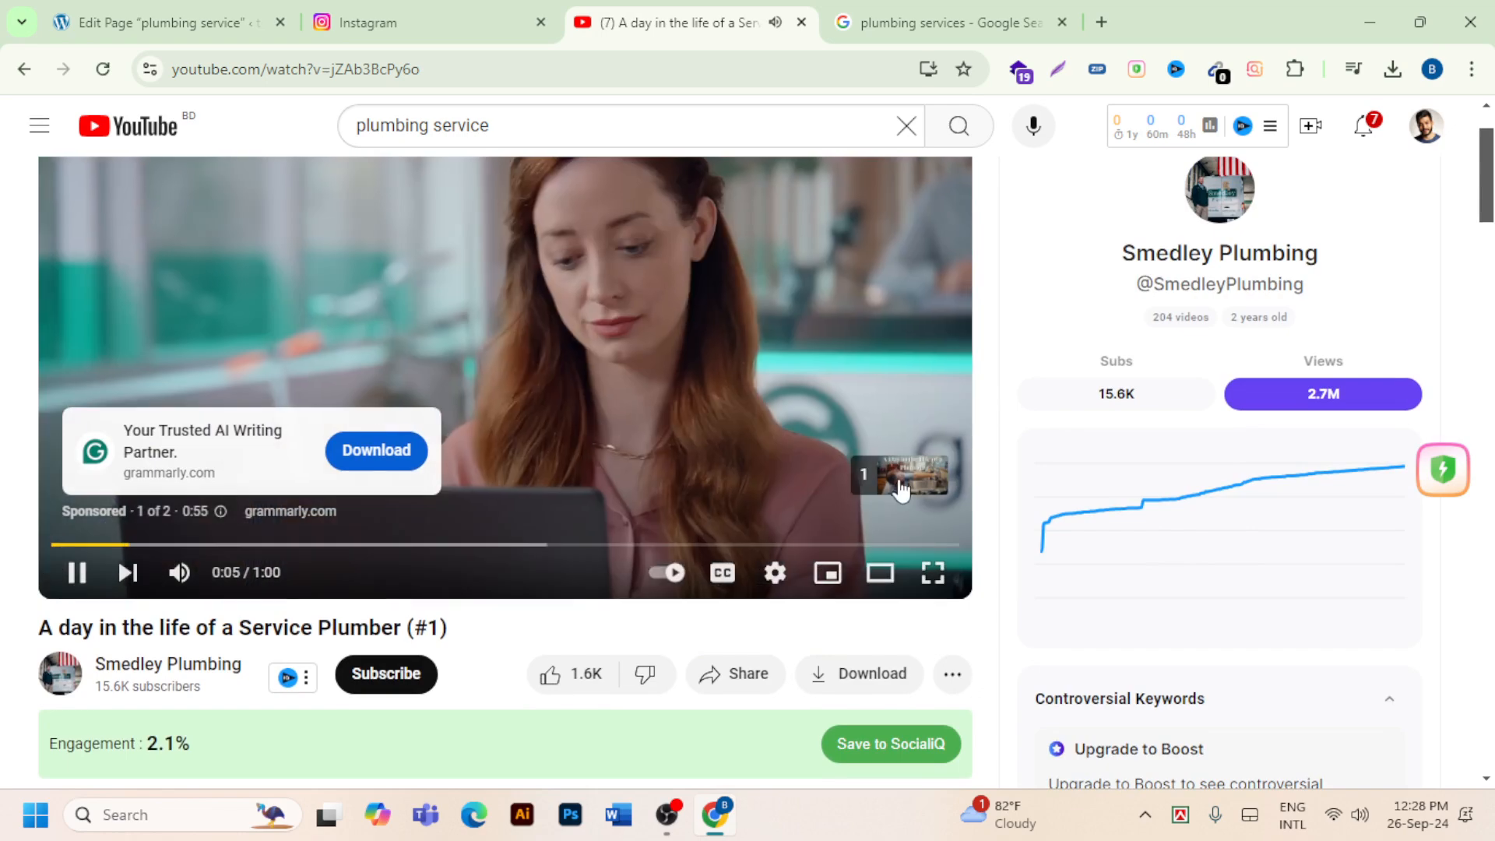
left_click(888, 474)
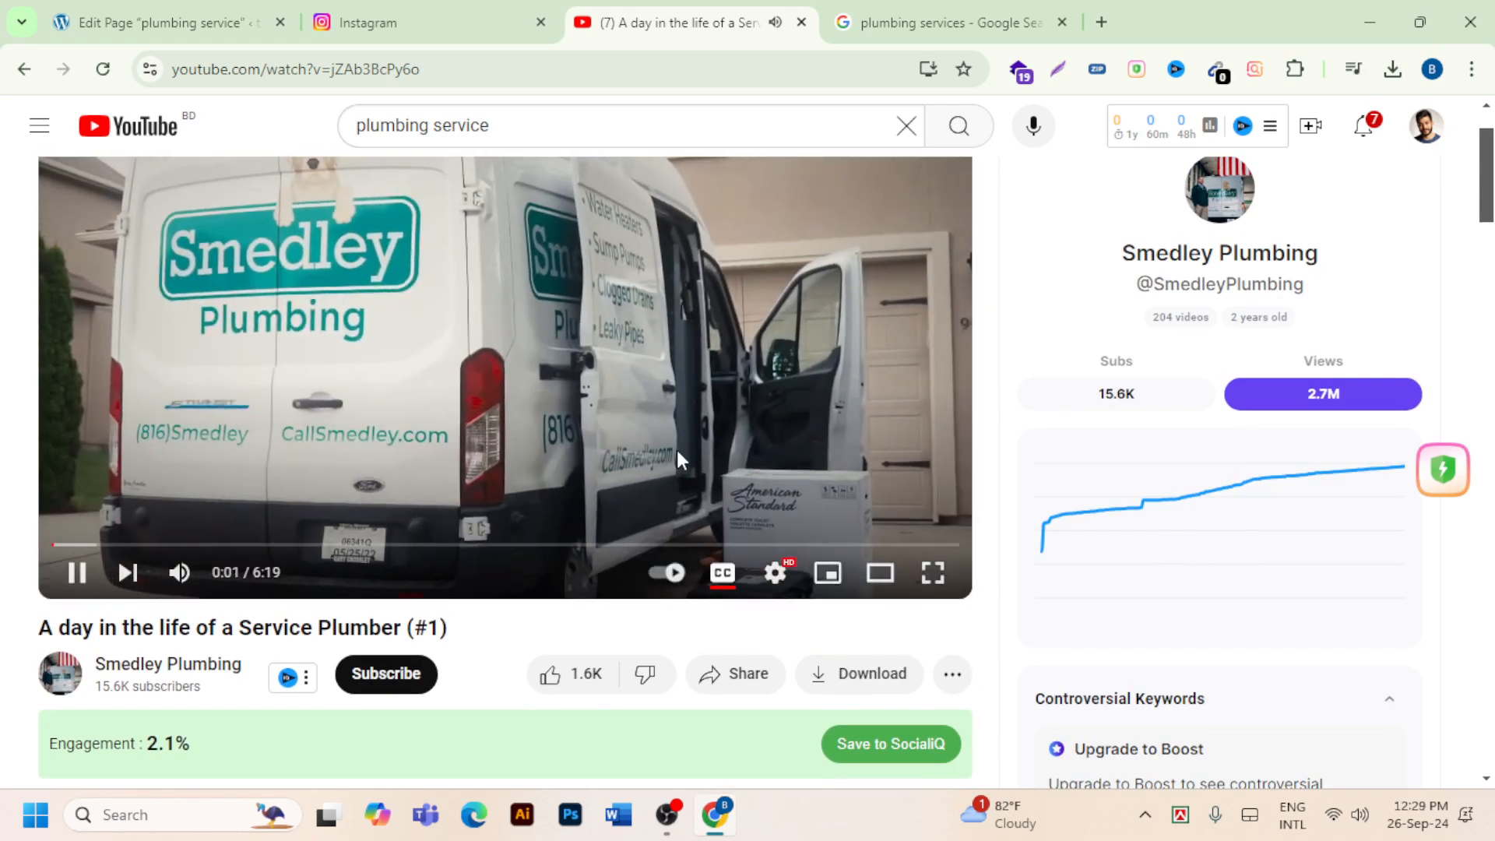
left_click(101, 581)
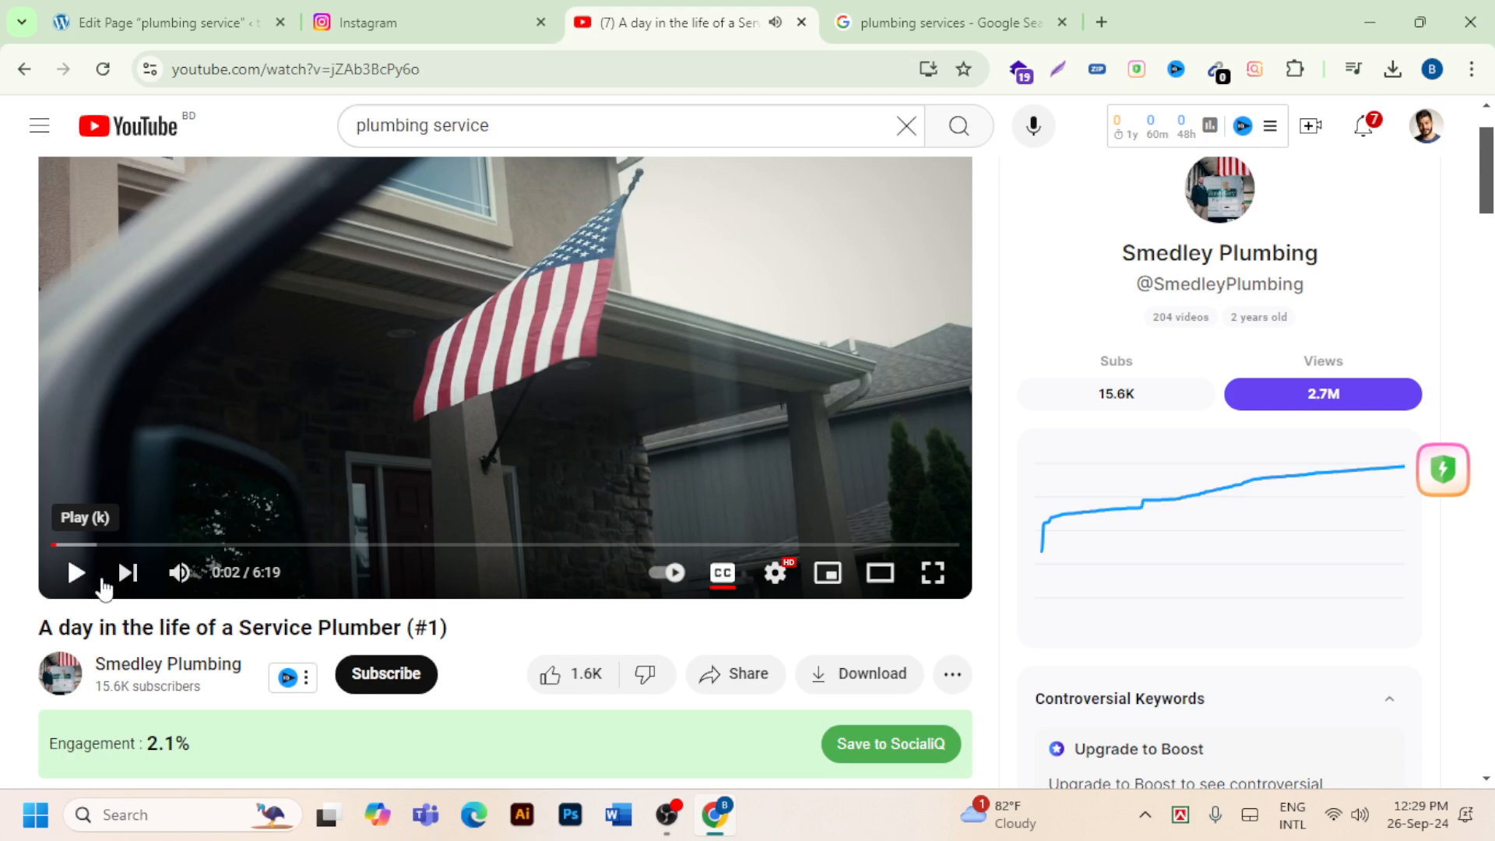
Copy the iframe embed code of the service plumber video from its sharing options.
left_click(724, 673)
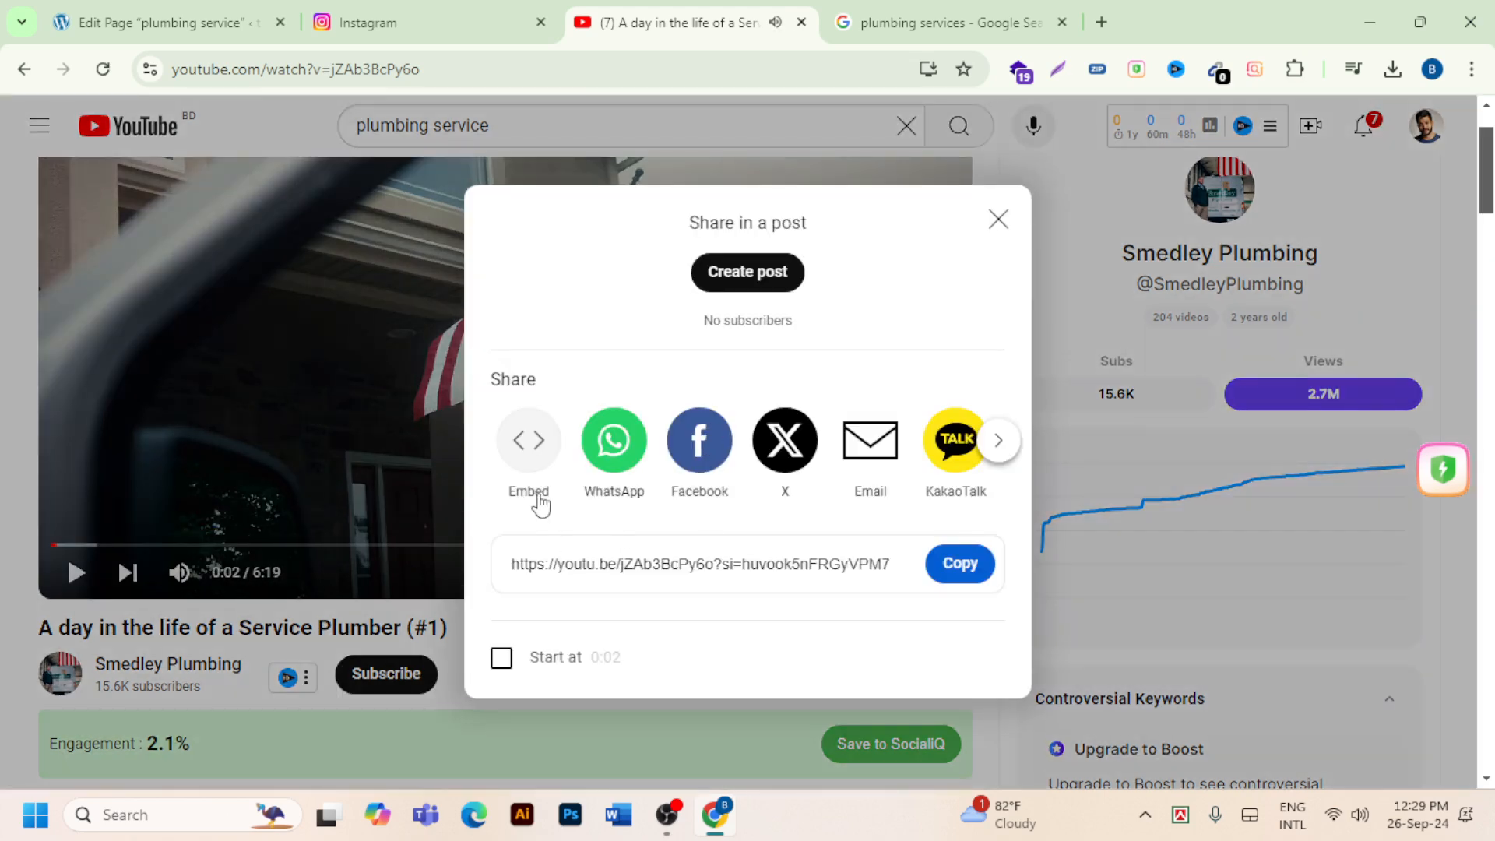
left_click(528, 446)
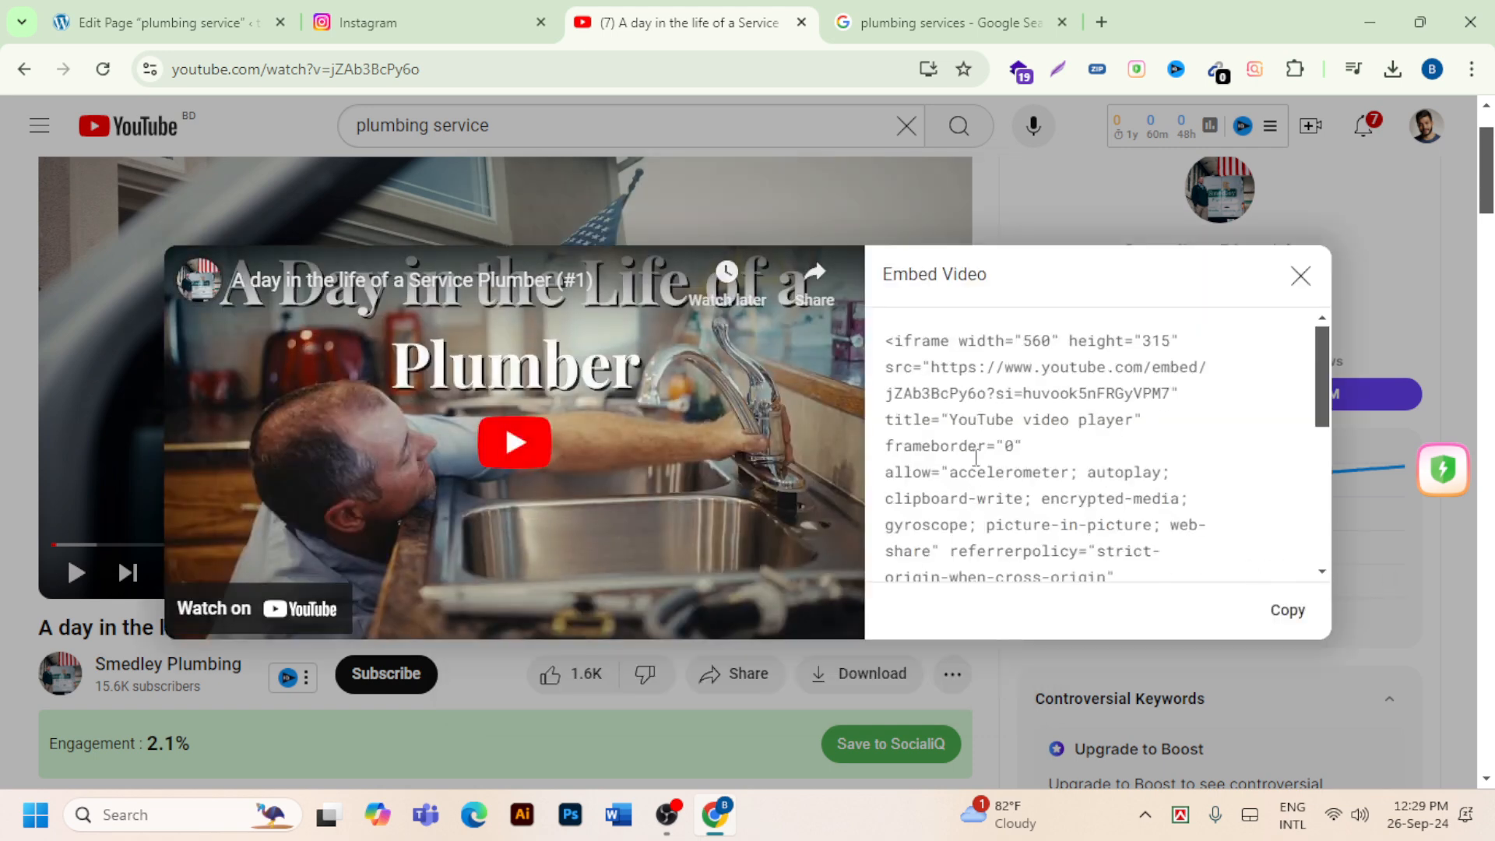
left_click(1286, 610)
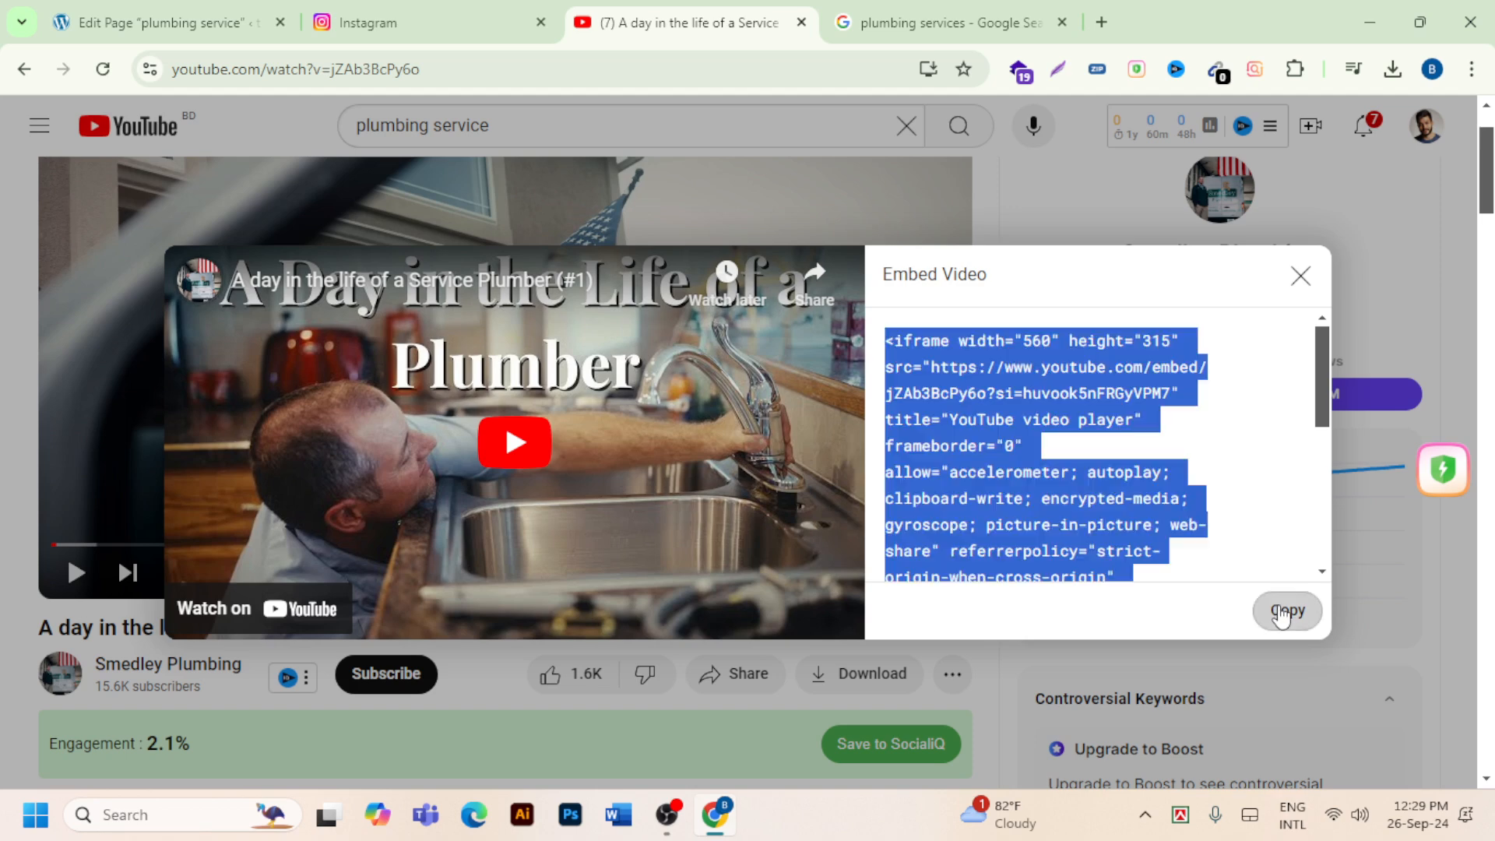
mouse_move(729, 814)
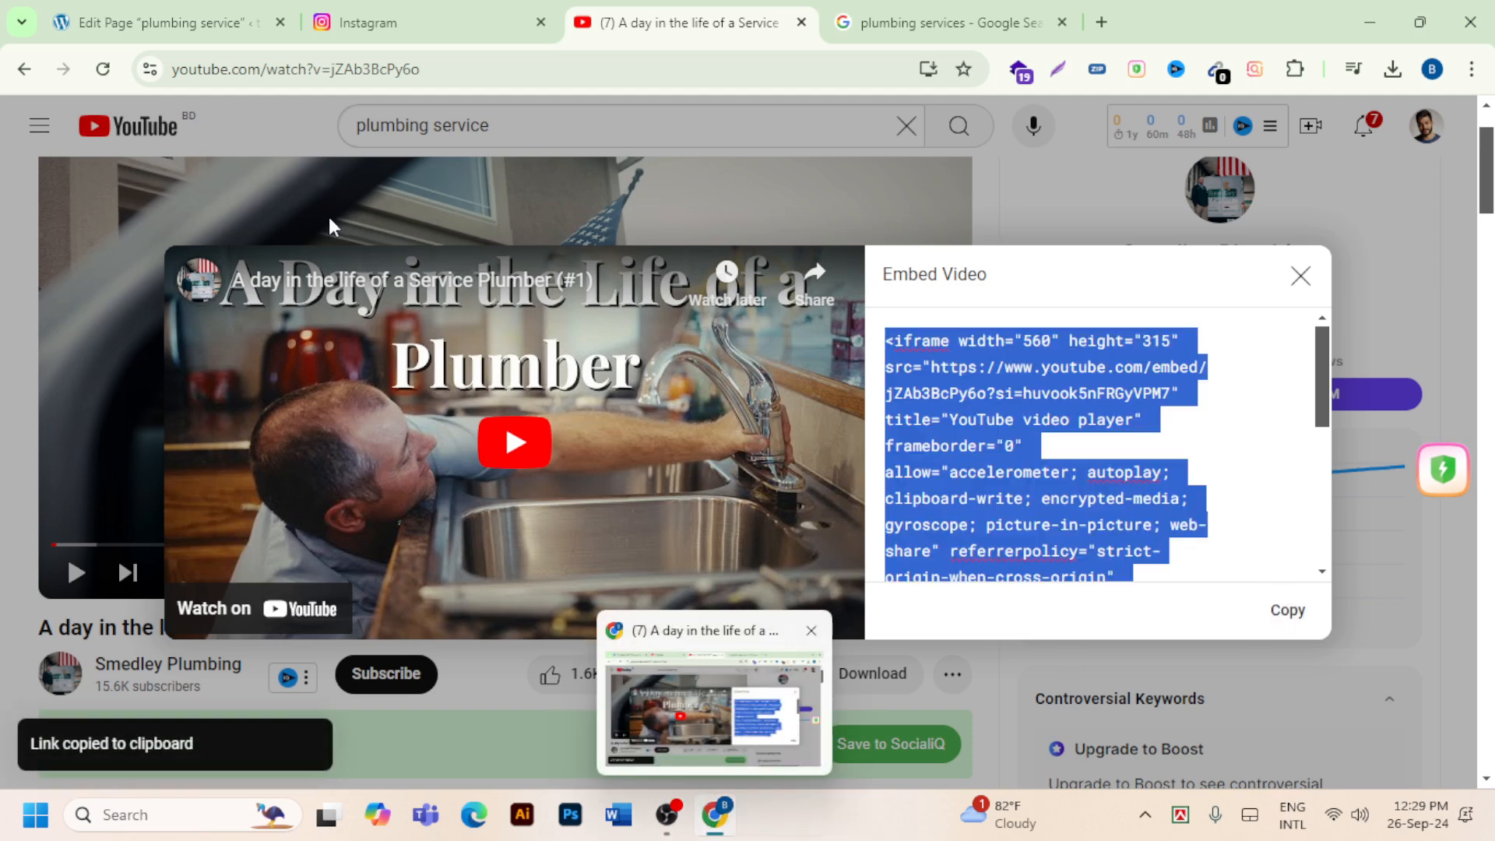
Close the YouTube page and paste the embed code into the WordPress page's HTML above "Our Services", checking it in the visual view.
left_click(172, 28)
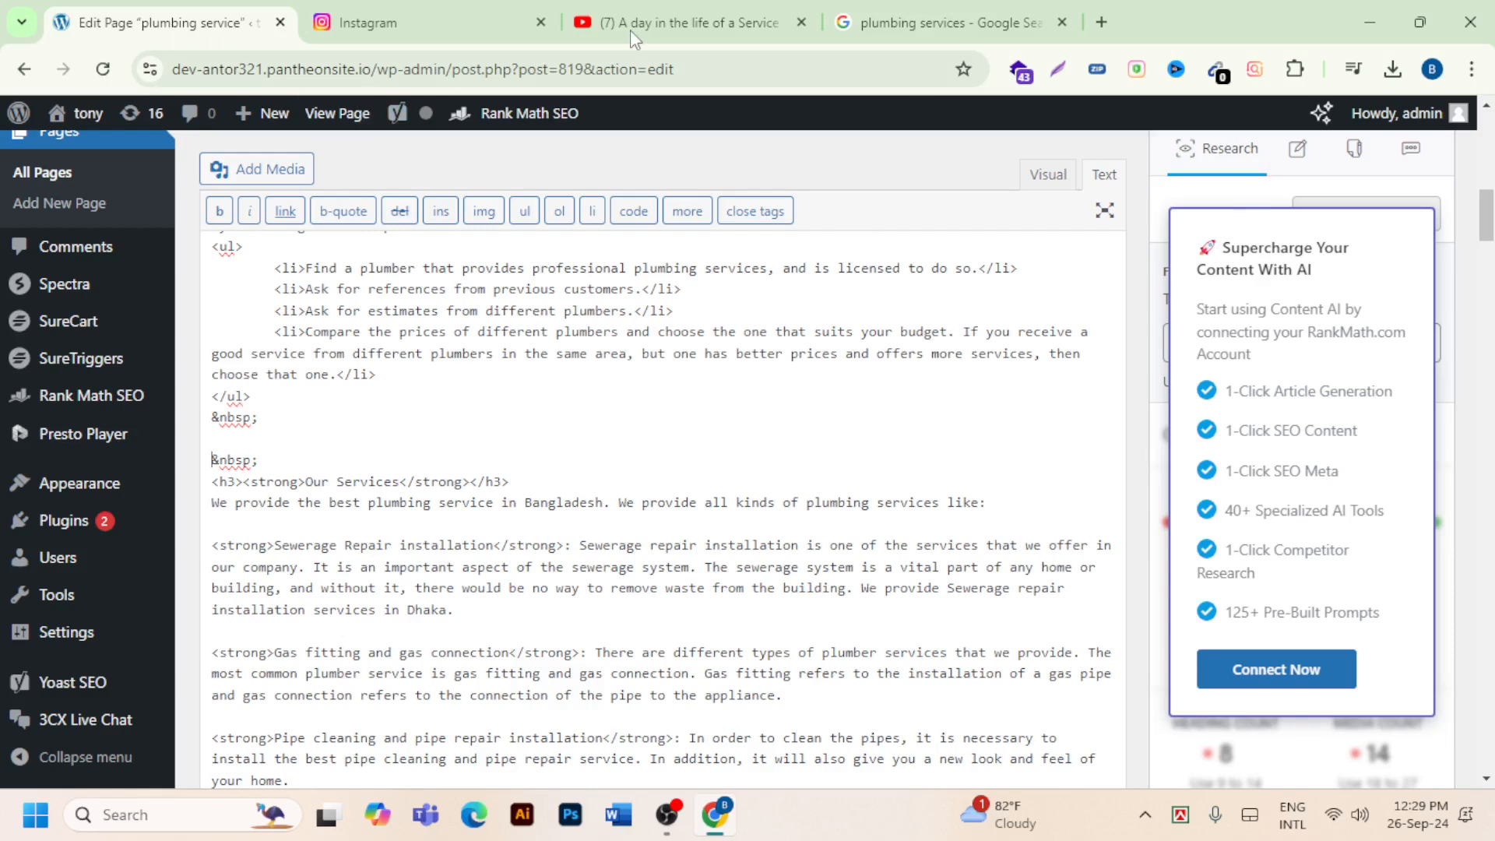
left_click(801, 22)
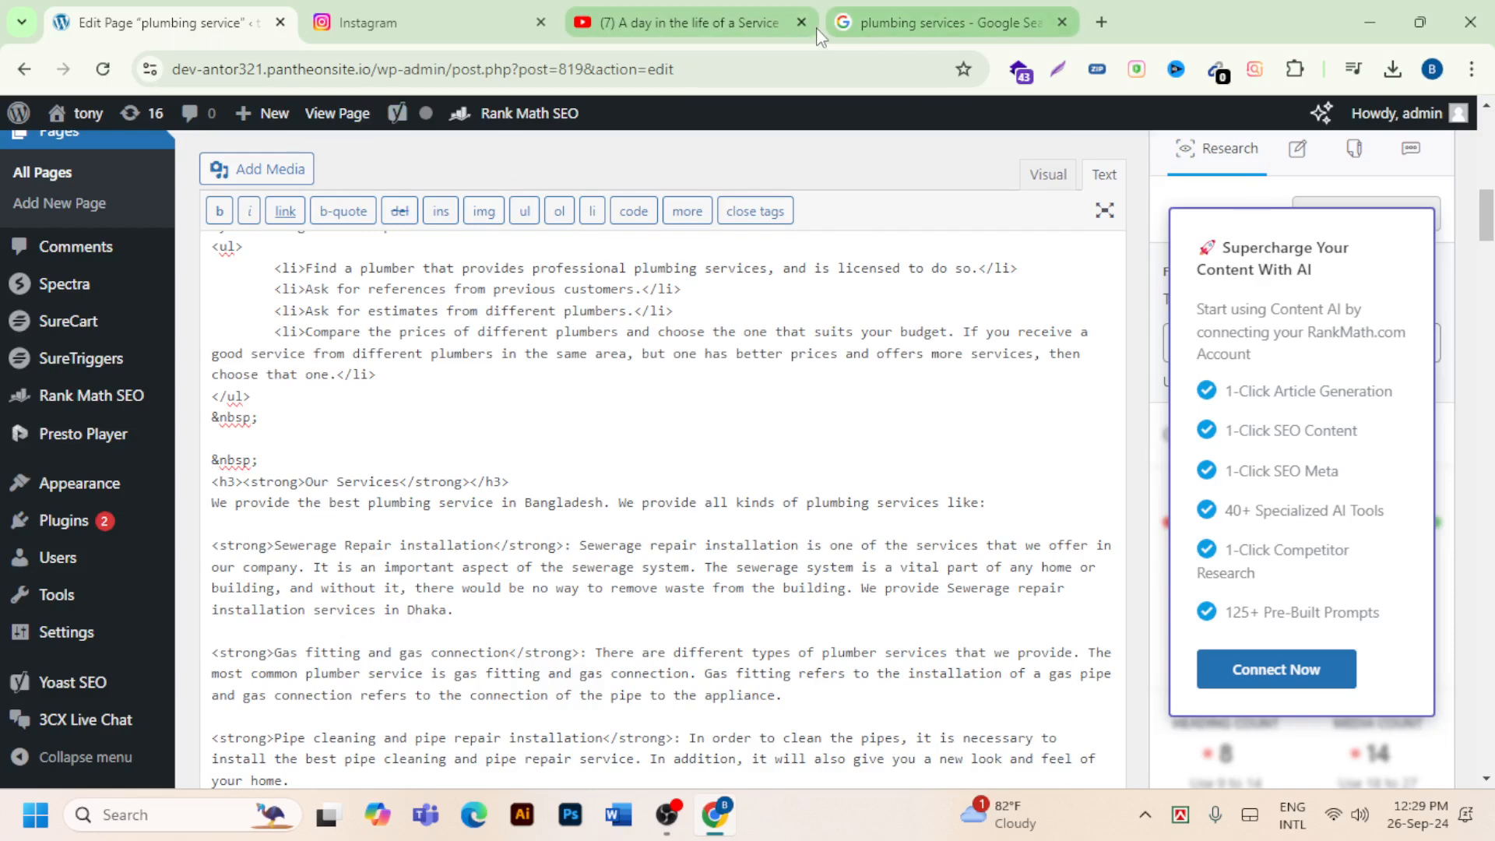
right_click(291, 462)
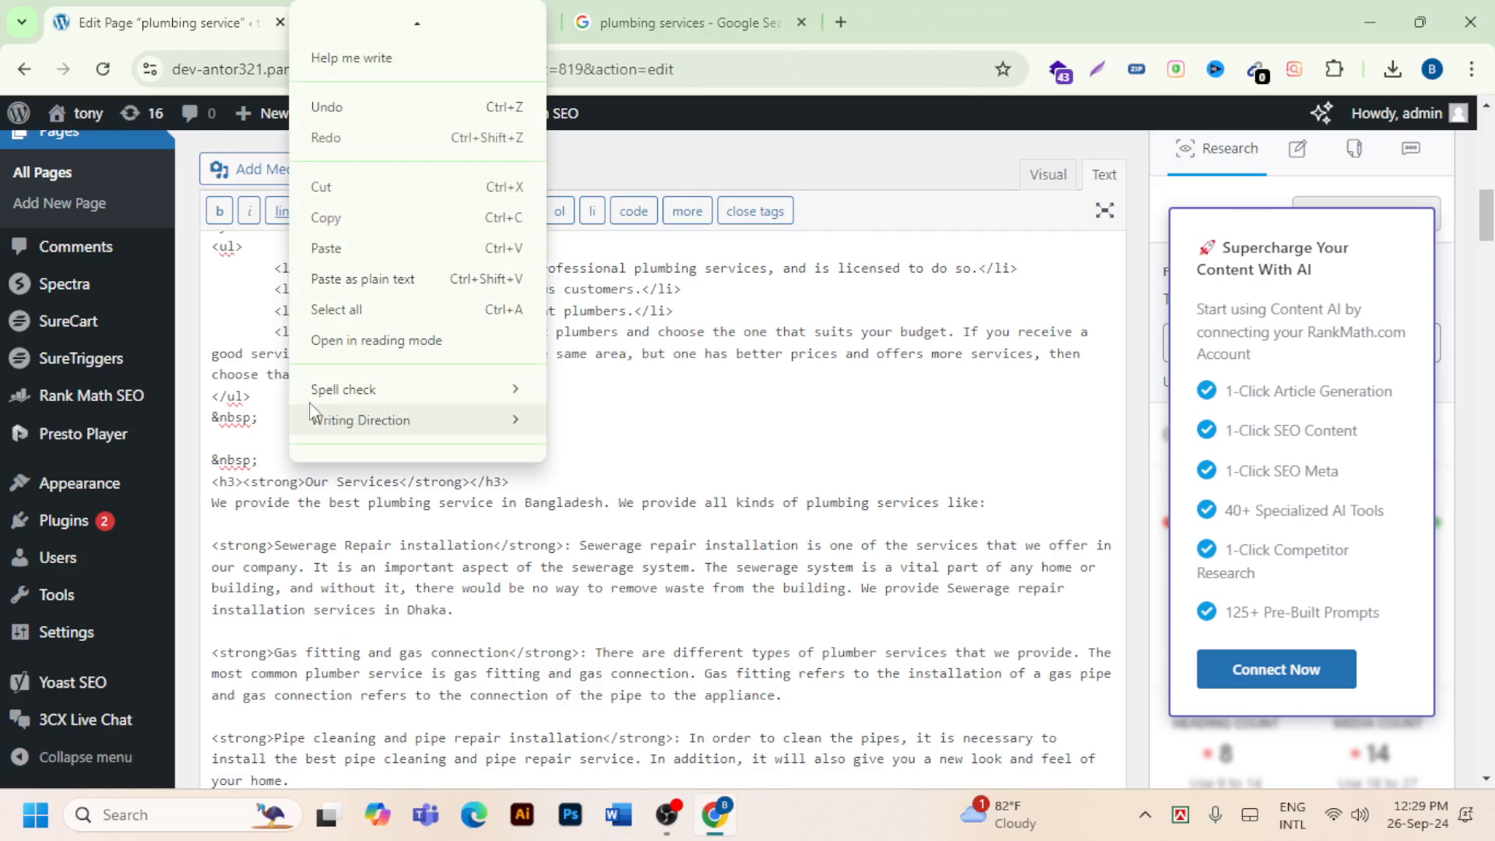
left_click(324, 244)
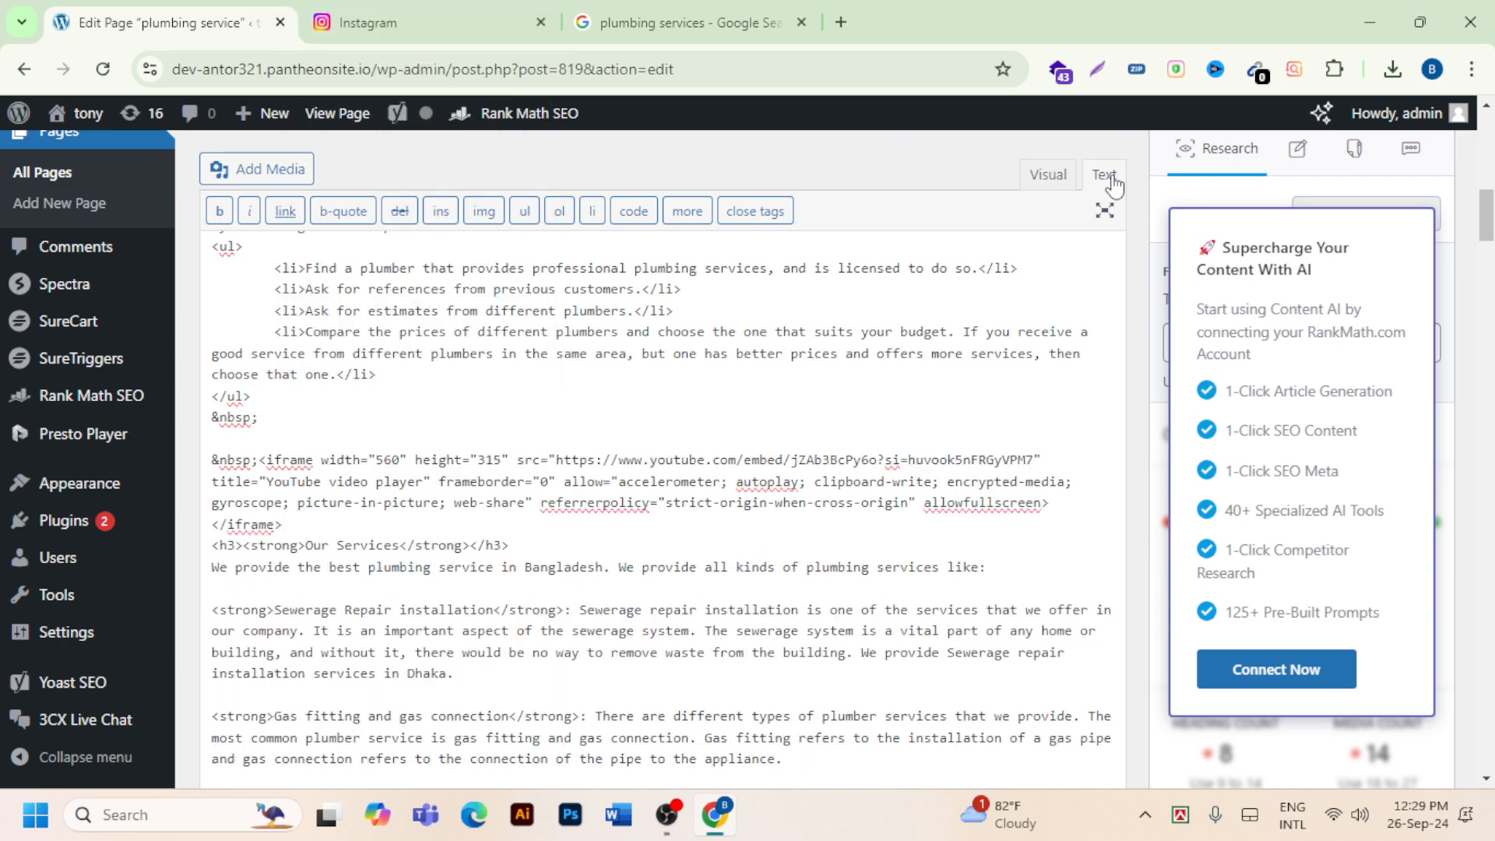
left_click(1043, 175)
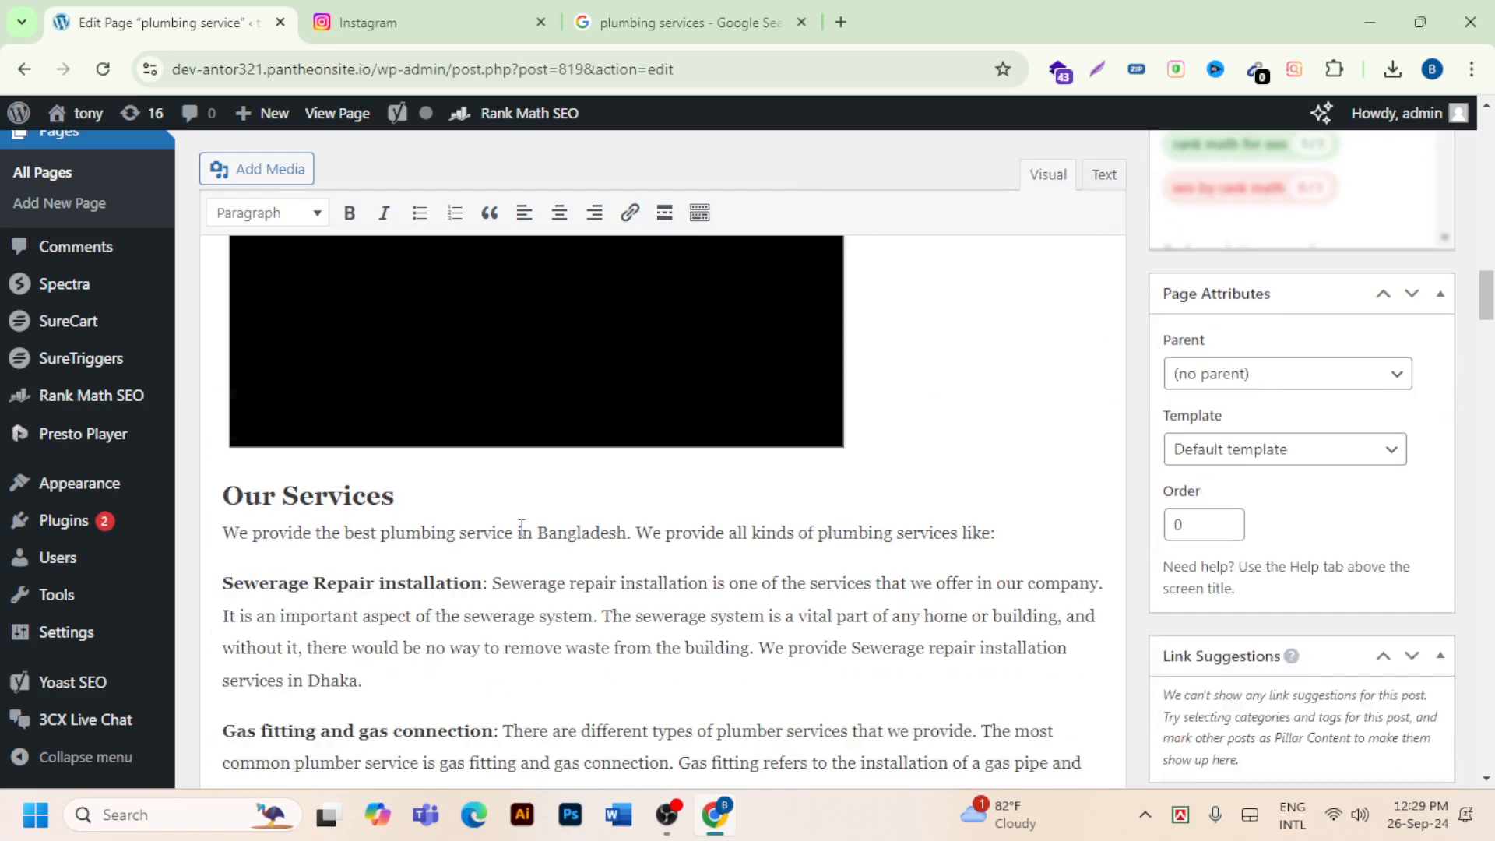
scroll(788, 376, "up", 5)
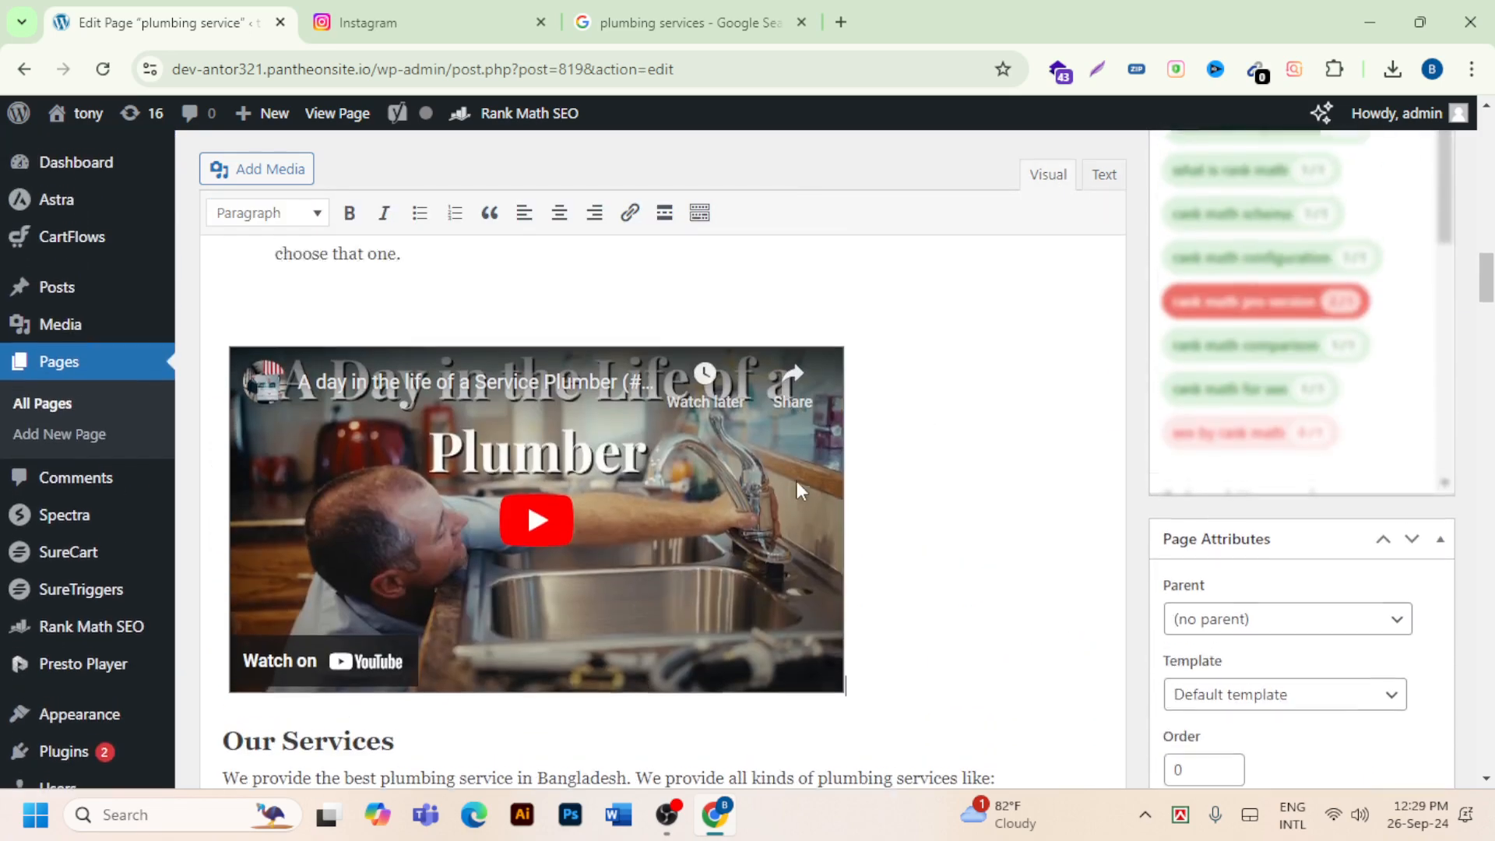
scroll(797, 482, "up", 10)
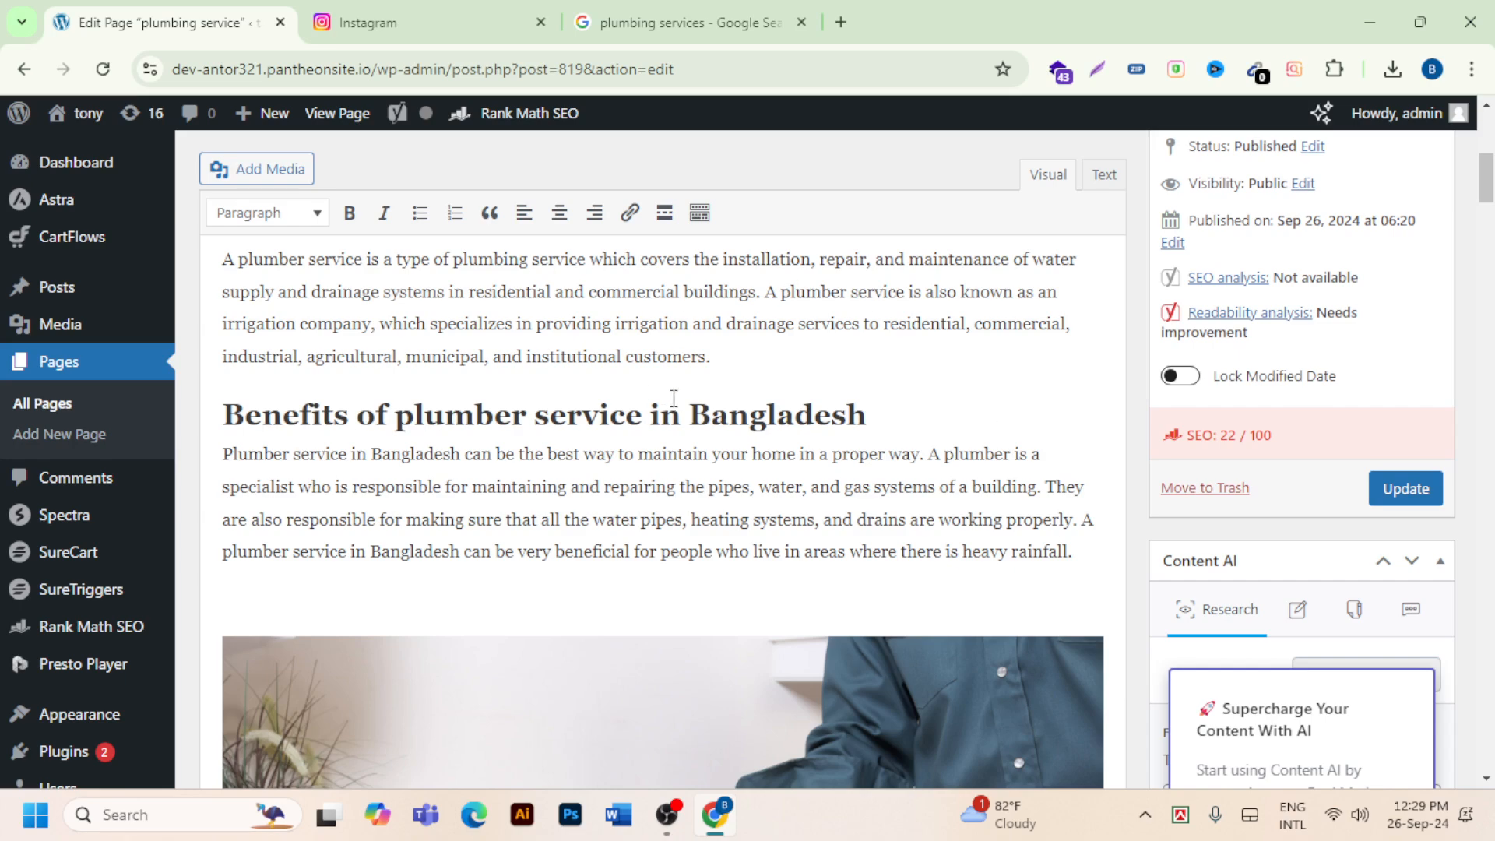
scroll(577, 260, "down", 10)
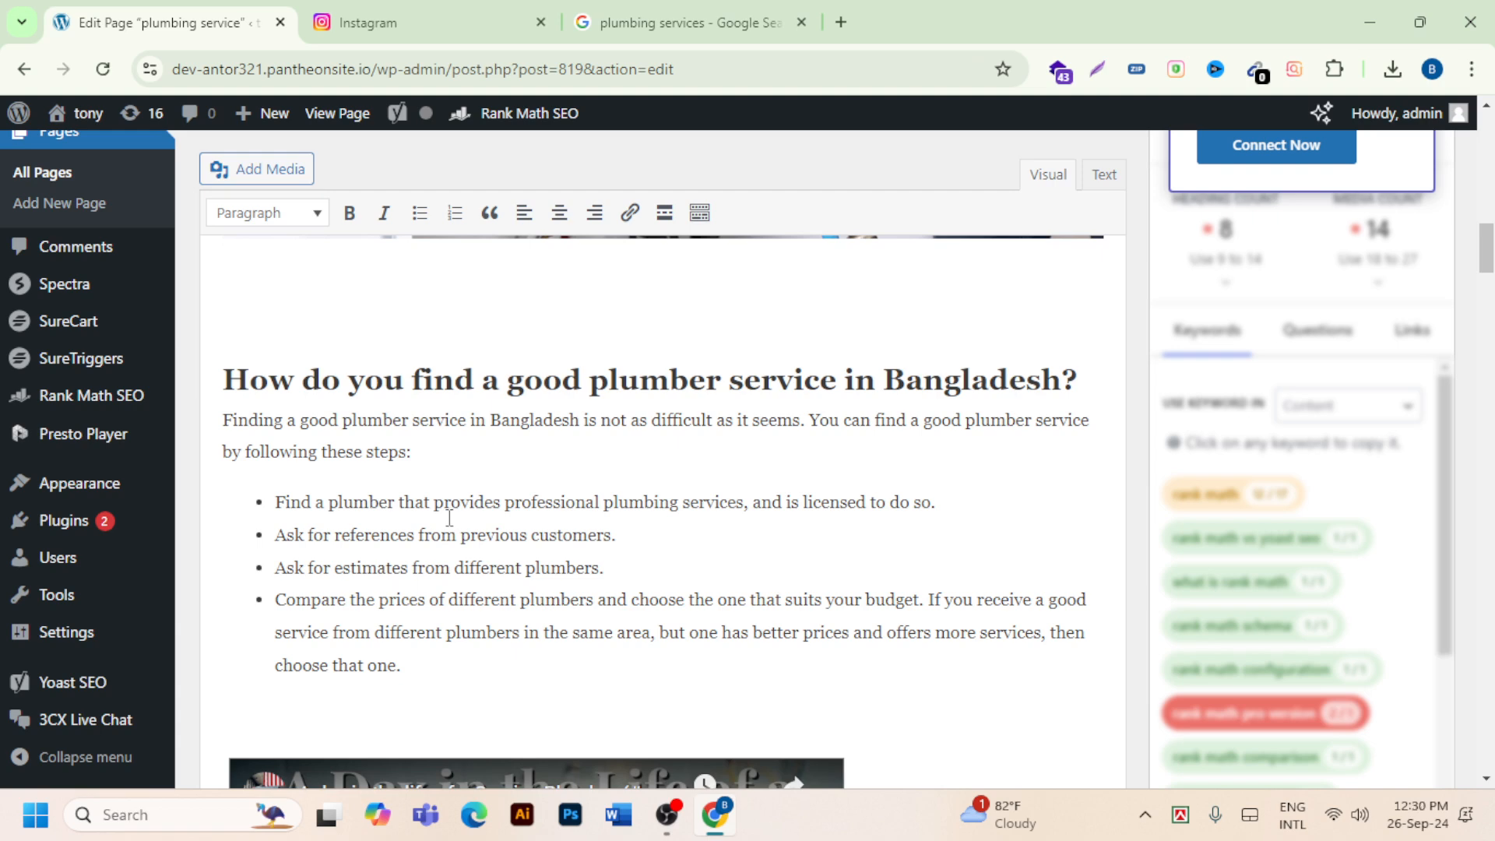
scroll(450, 518, "up", 2)
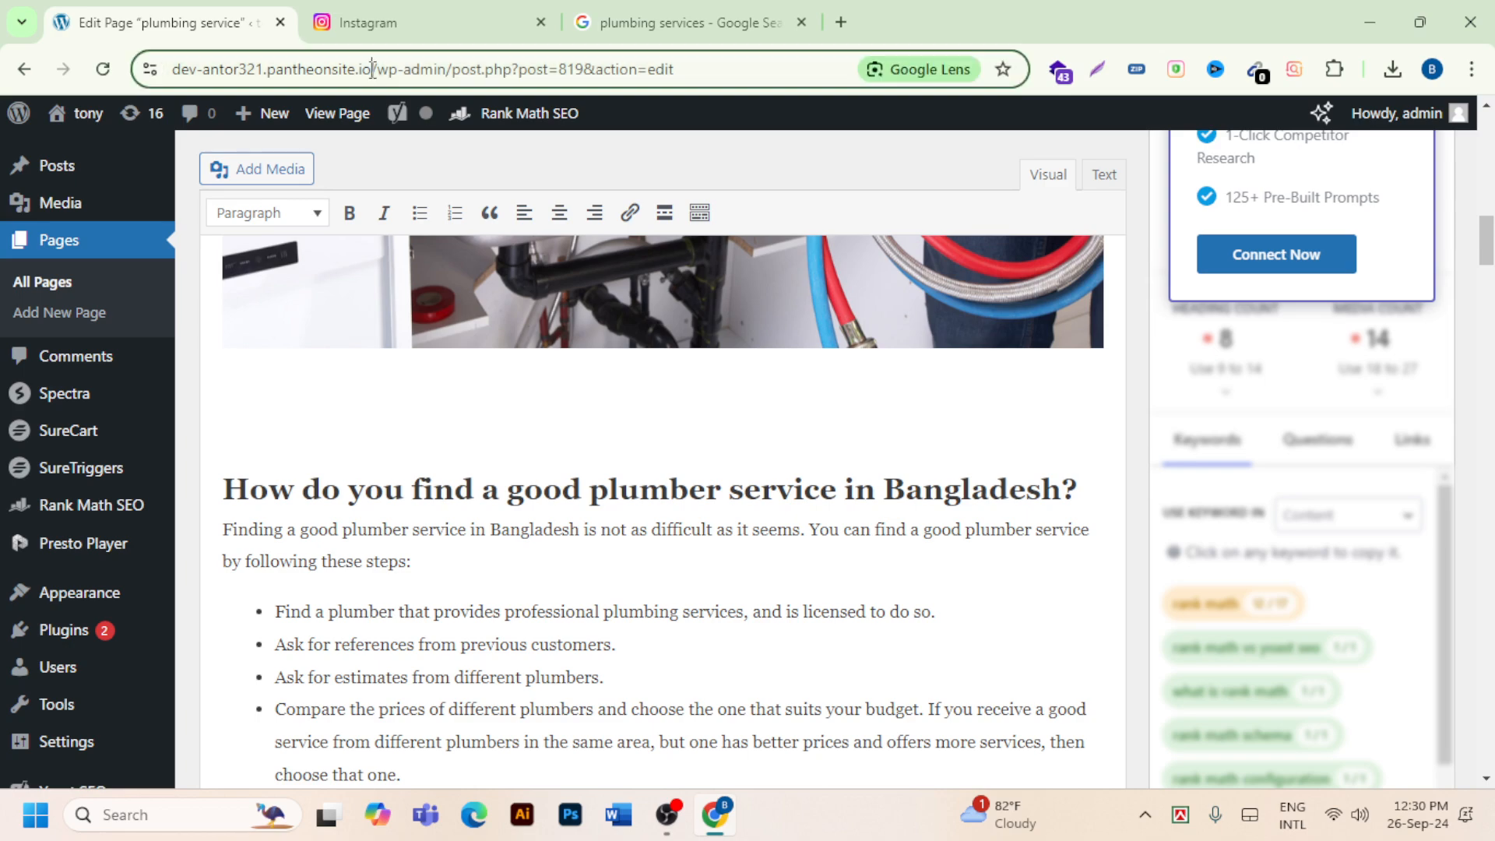
left_click_drag(372, 69, 97, 70)
right_click(266, 78)
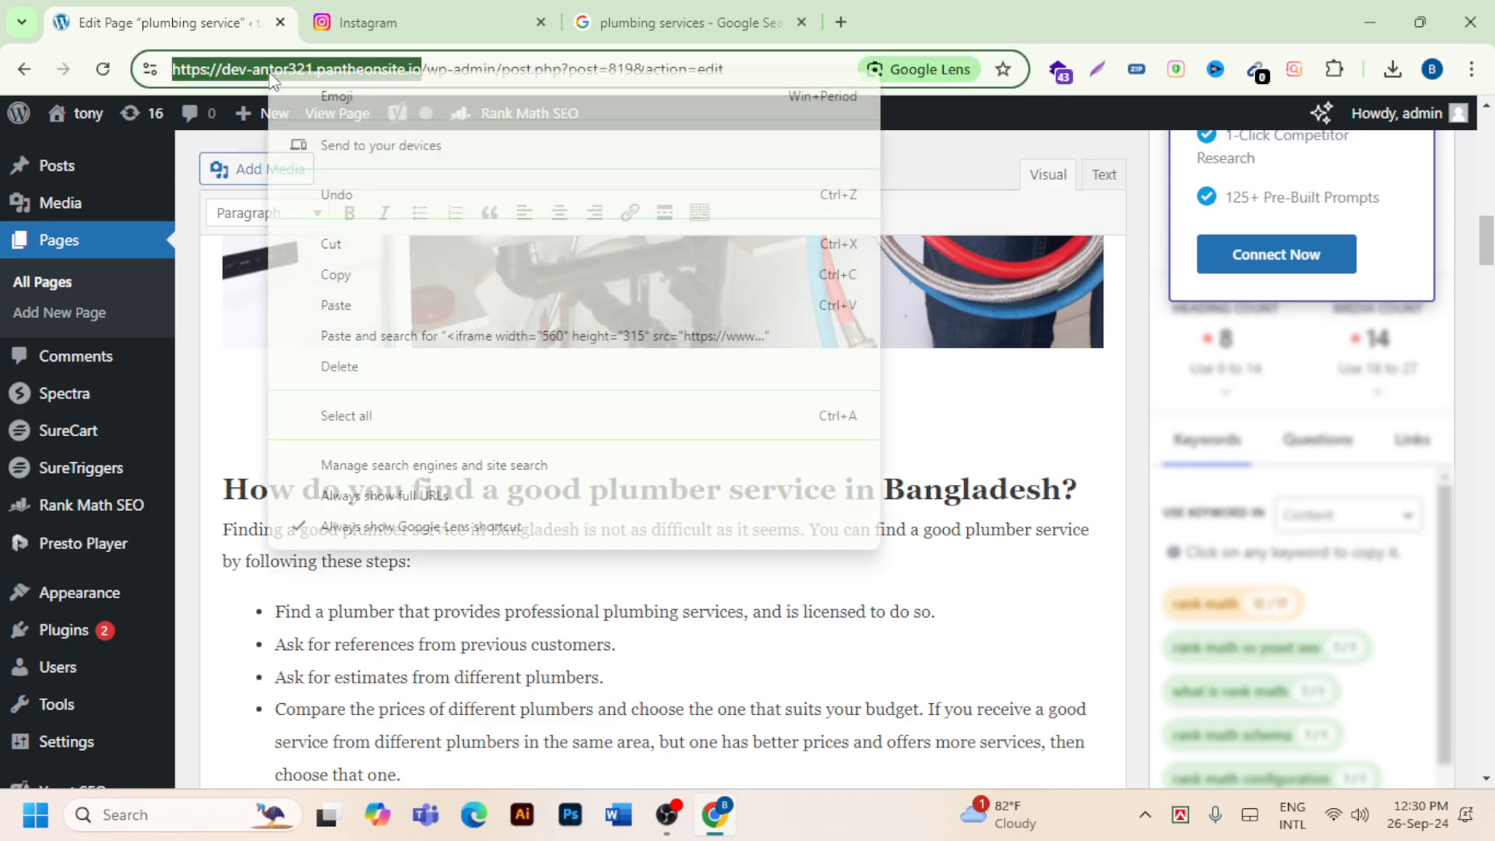
left_click(360, 275)
scroll(742, 306, "down", 1)
scroll(742, 306, "down", 3)
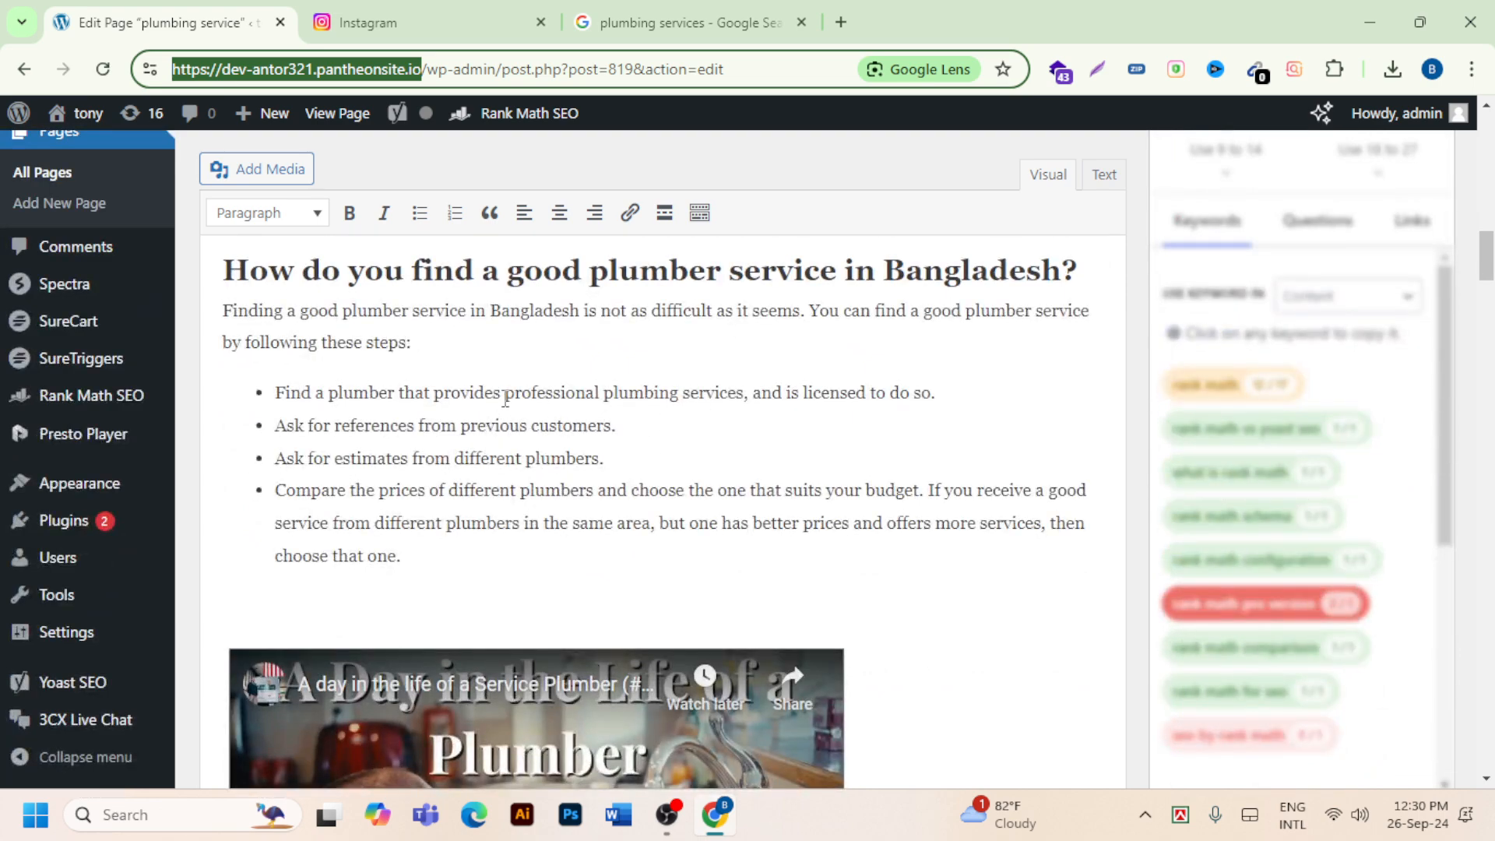
left_click_drag(504, 397, 600, 392)
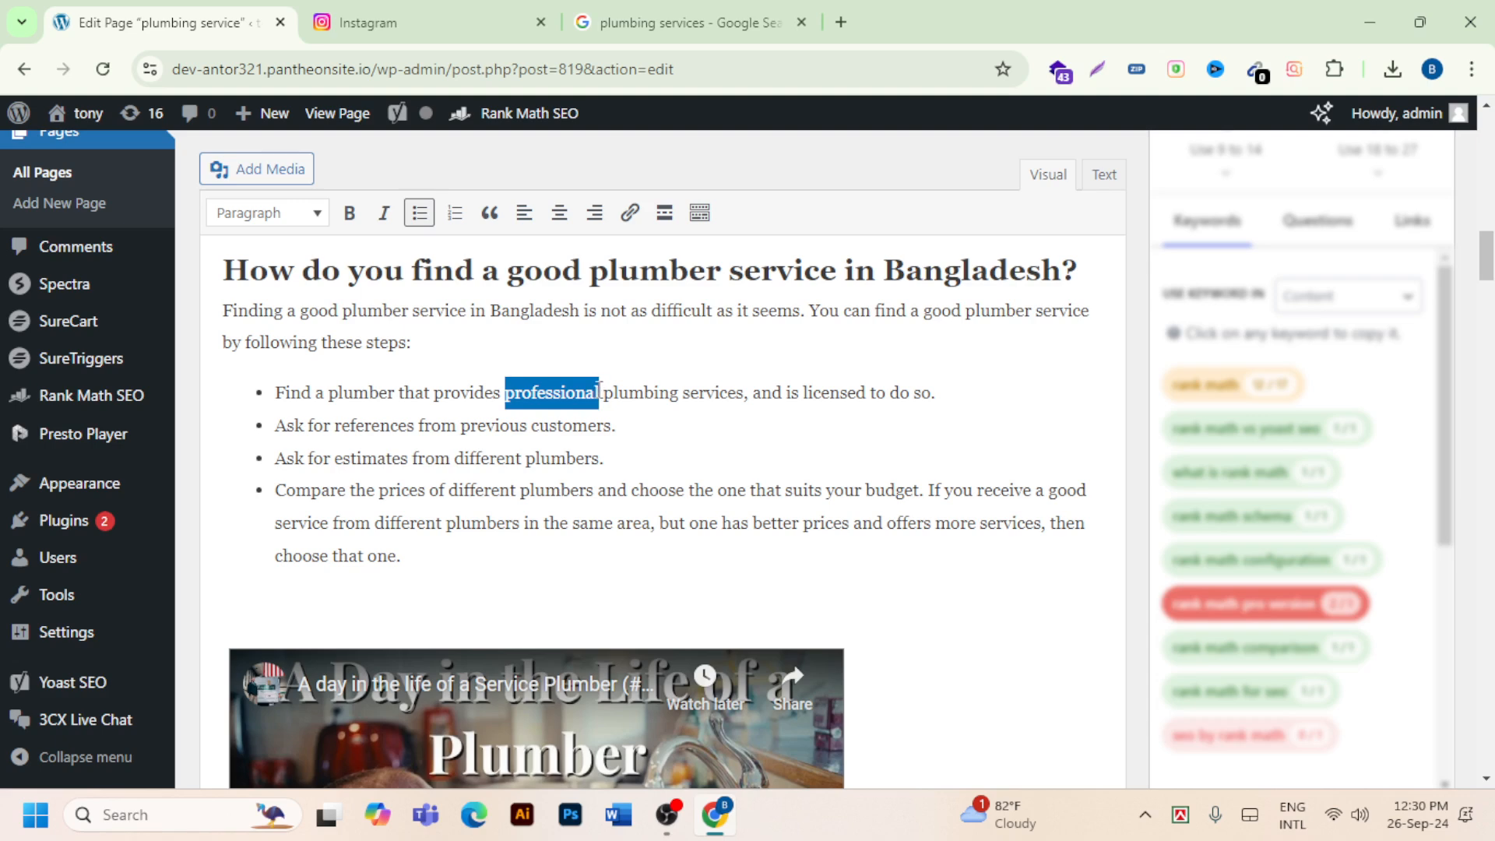
left_click(629, 212)
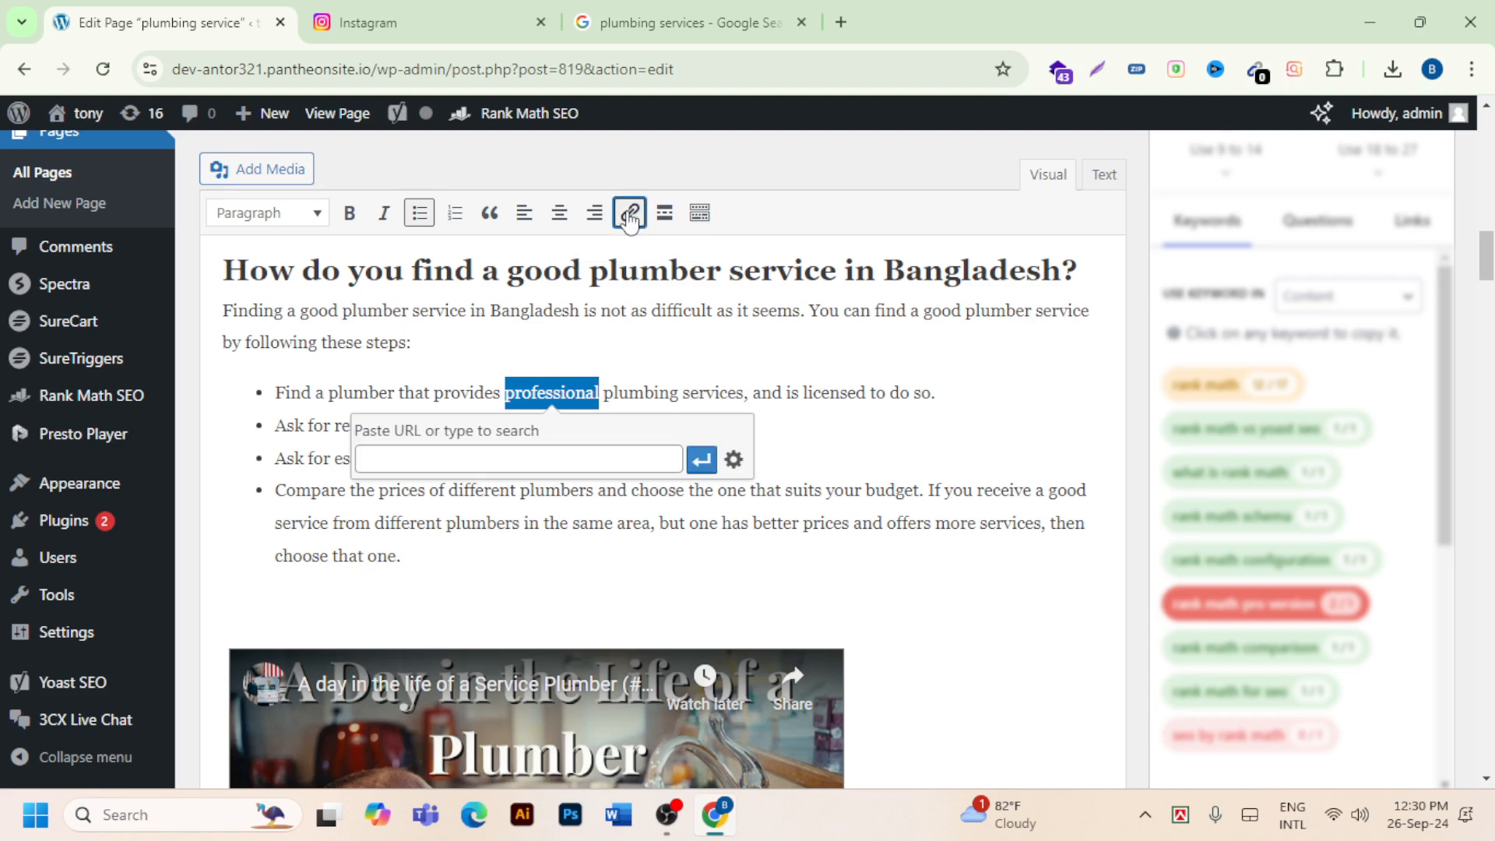
right_click(513, 459)
left_click(570, 253)
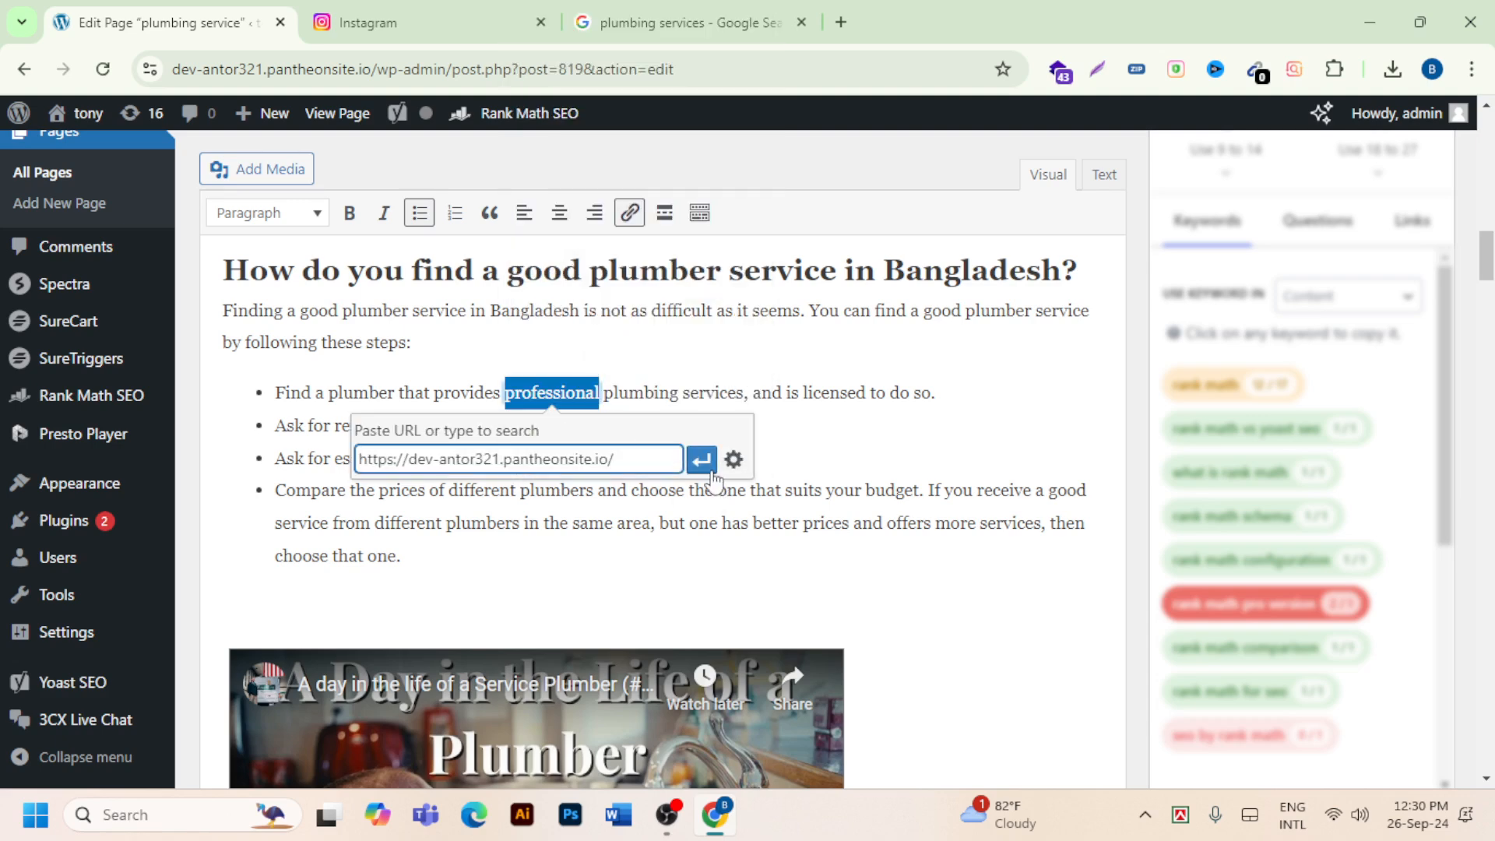
left_click(708, 465)
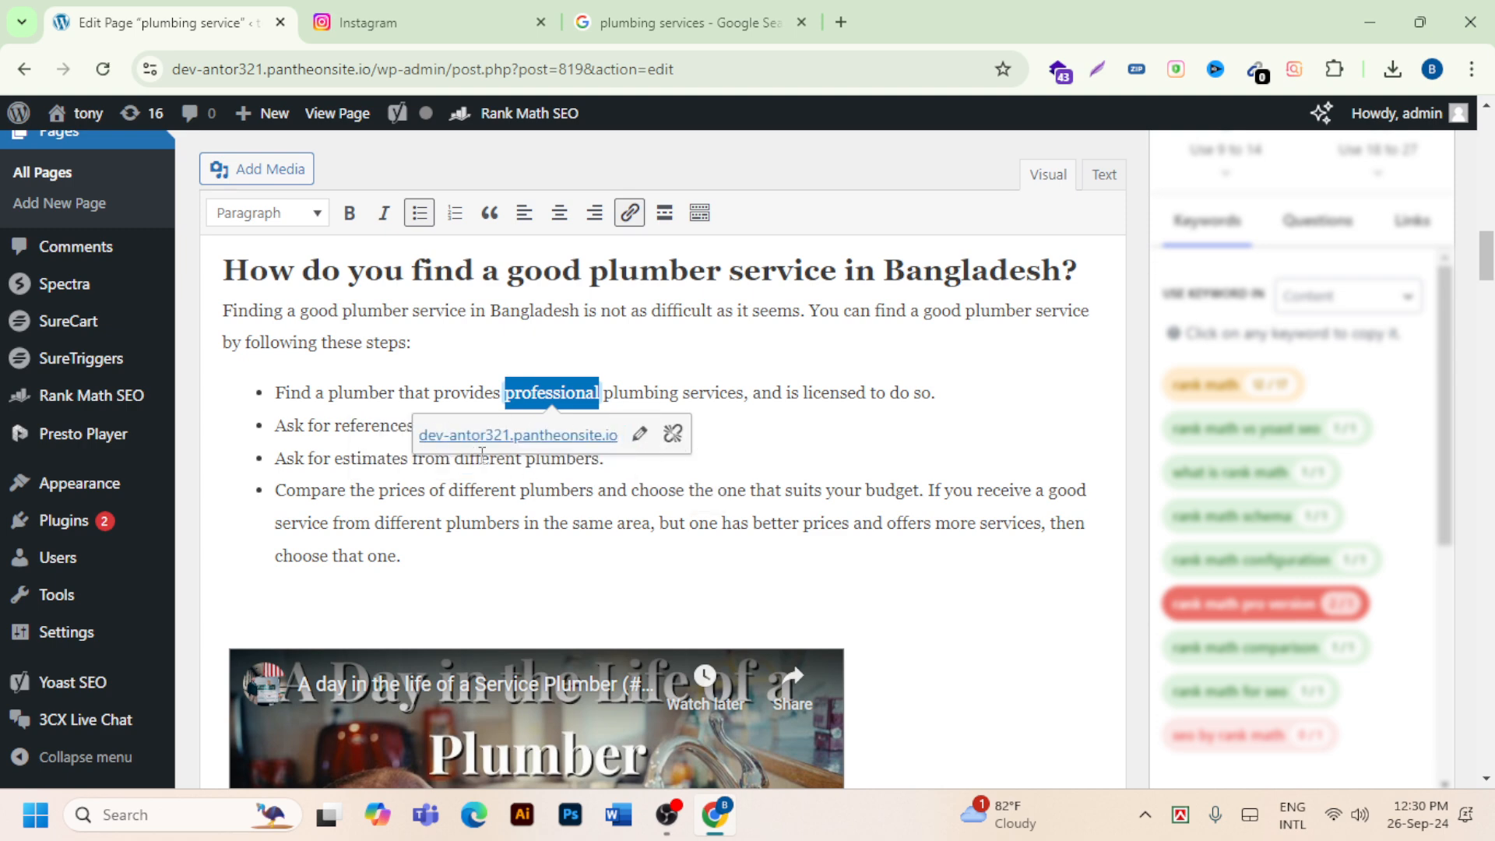
left_click(749, 437)
scroll(875, 444, "up", 4)
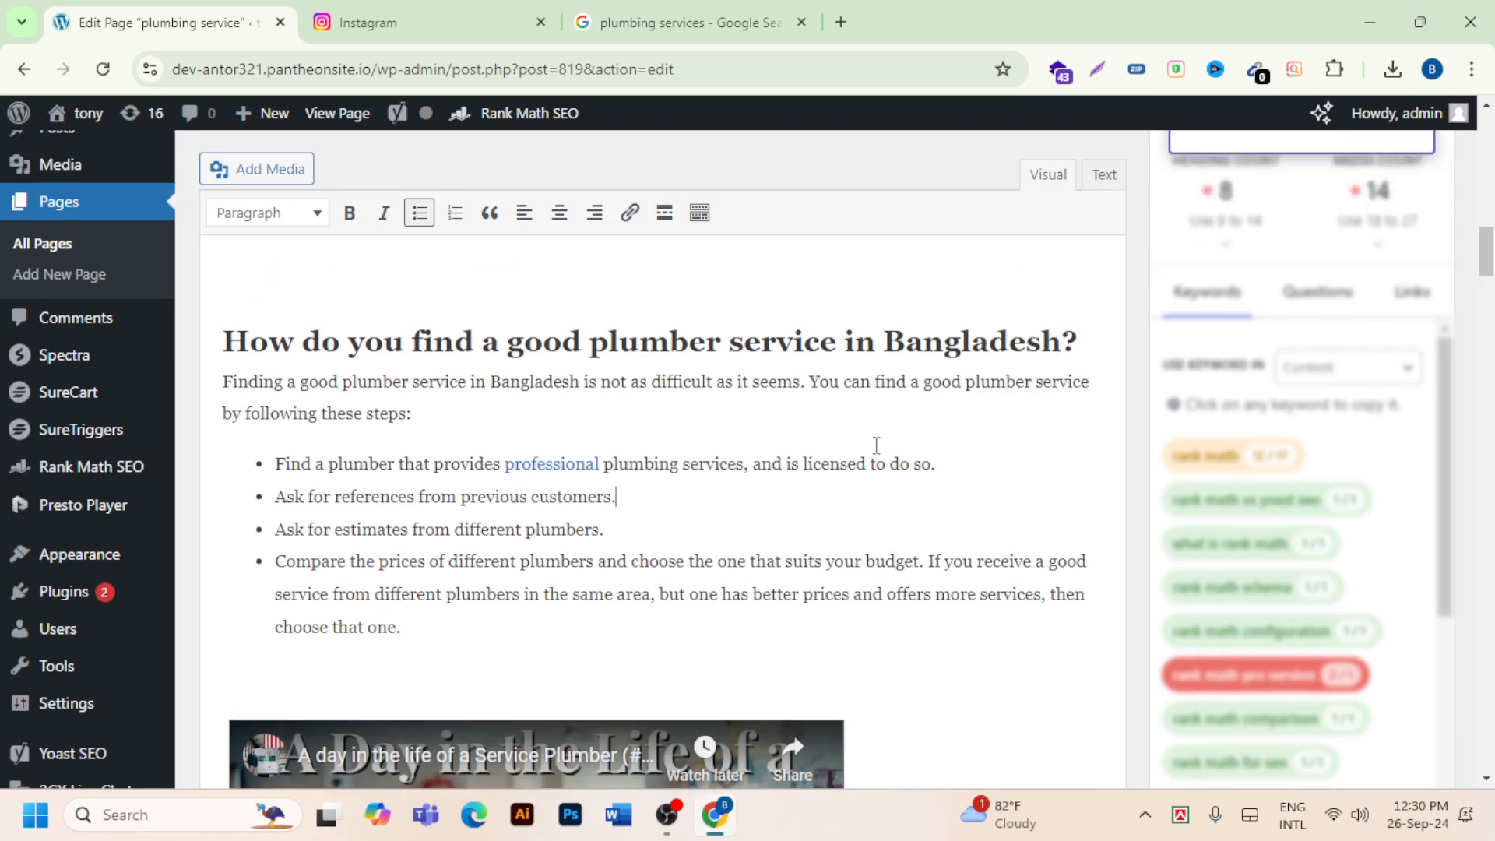
scroll(1105, 490, "up", 8)
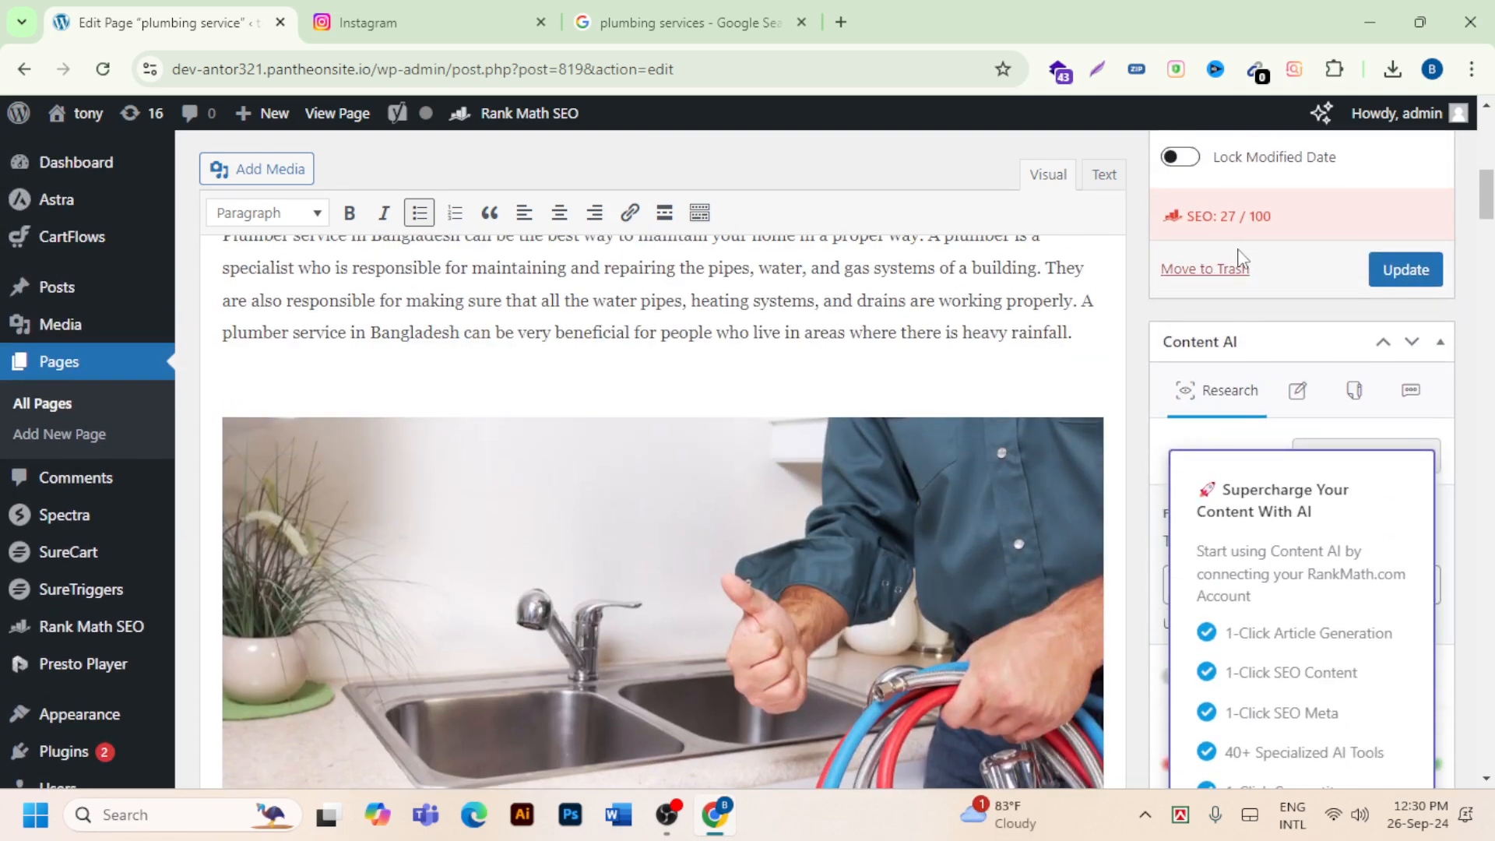
Switch to the Google tab and search for "plumbing services wikipedia" to find an external link source.
scroll(534, 713, "down", 7)
scroll(534, 698, "down", 7)
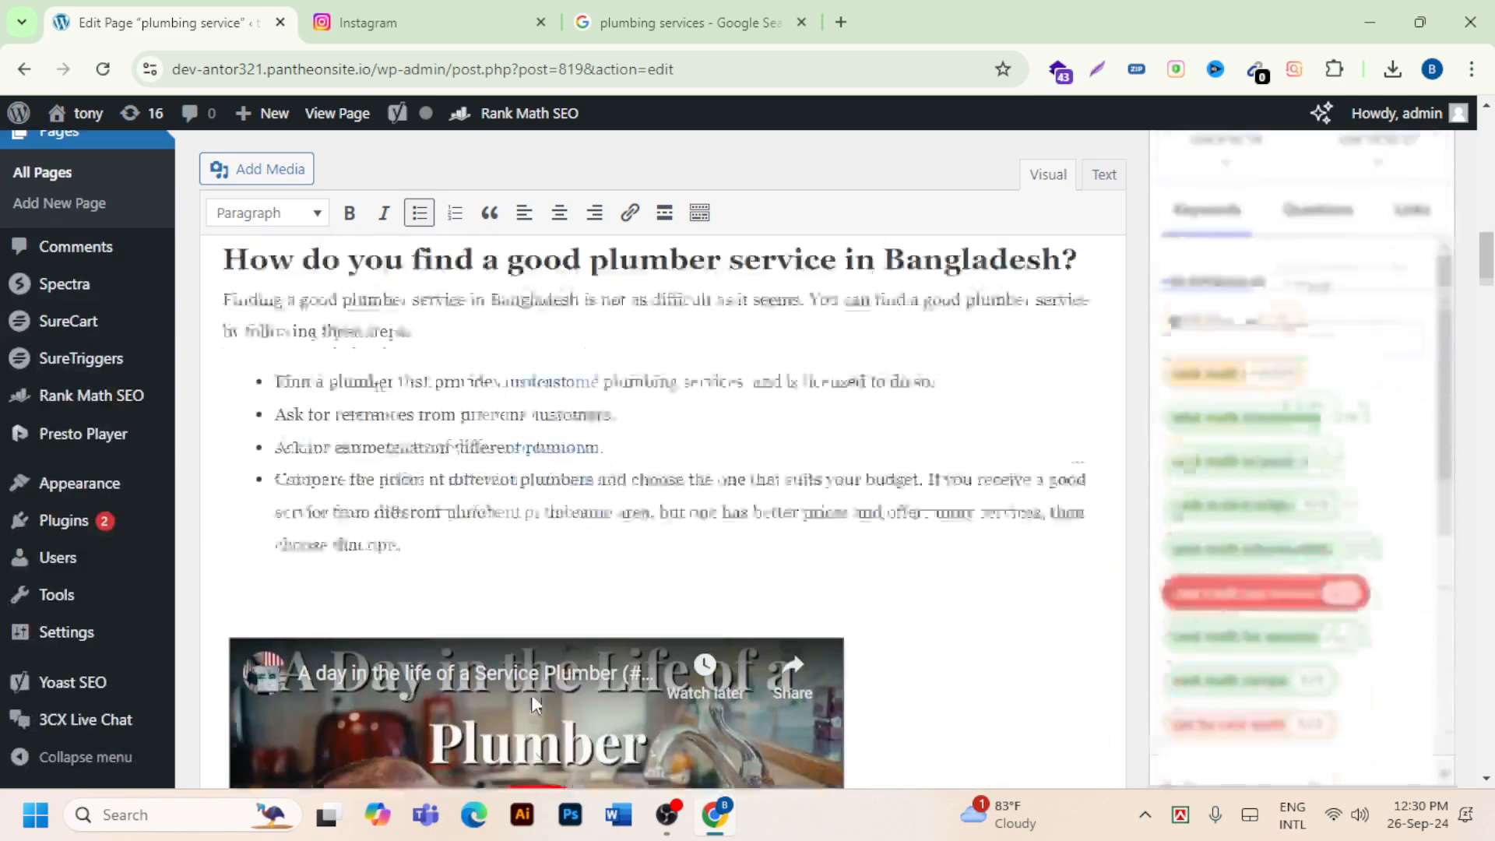
scroll(558, 423, "up", 3)
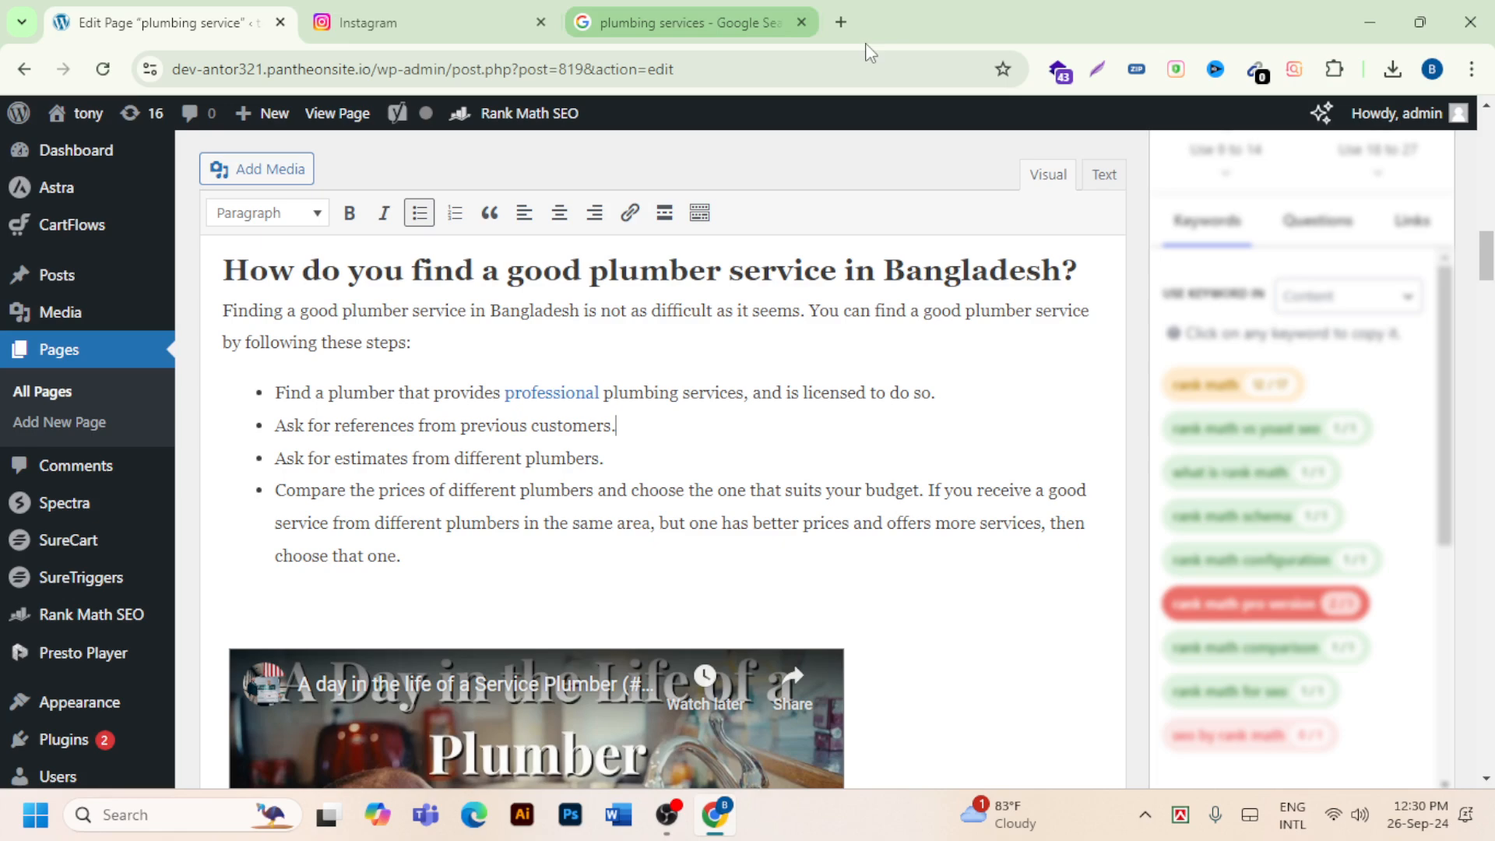
left_click(723, 37)
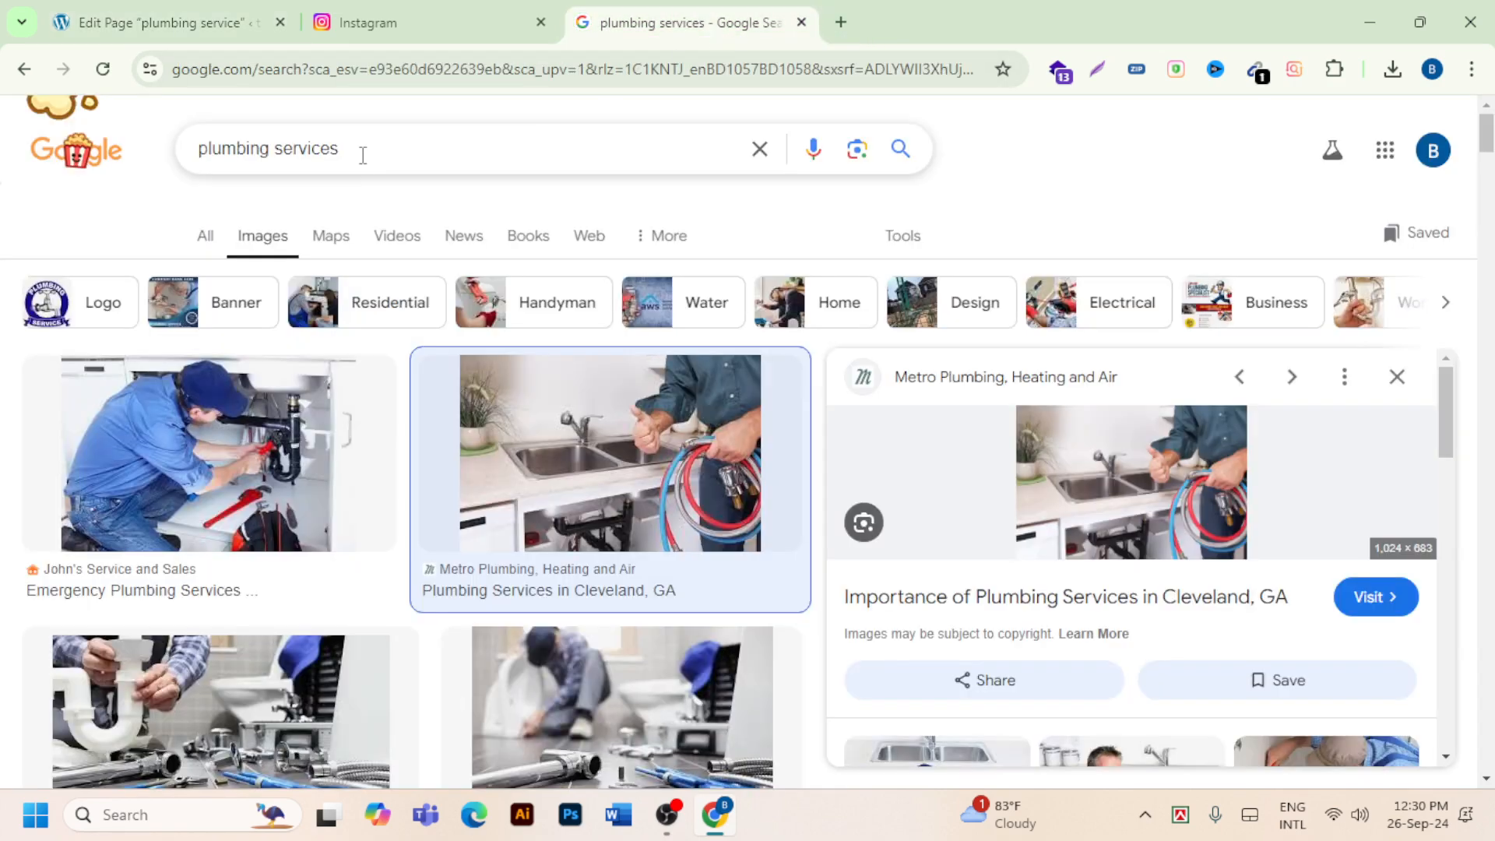
left_click(365, 152)
type("w")
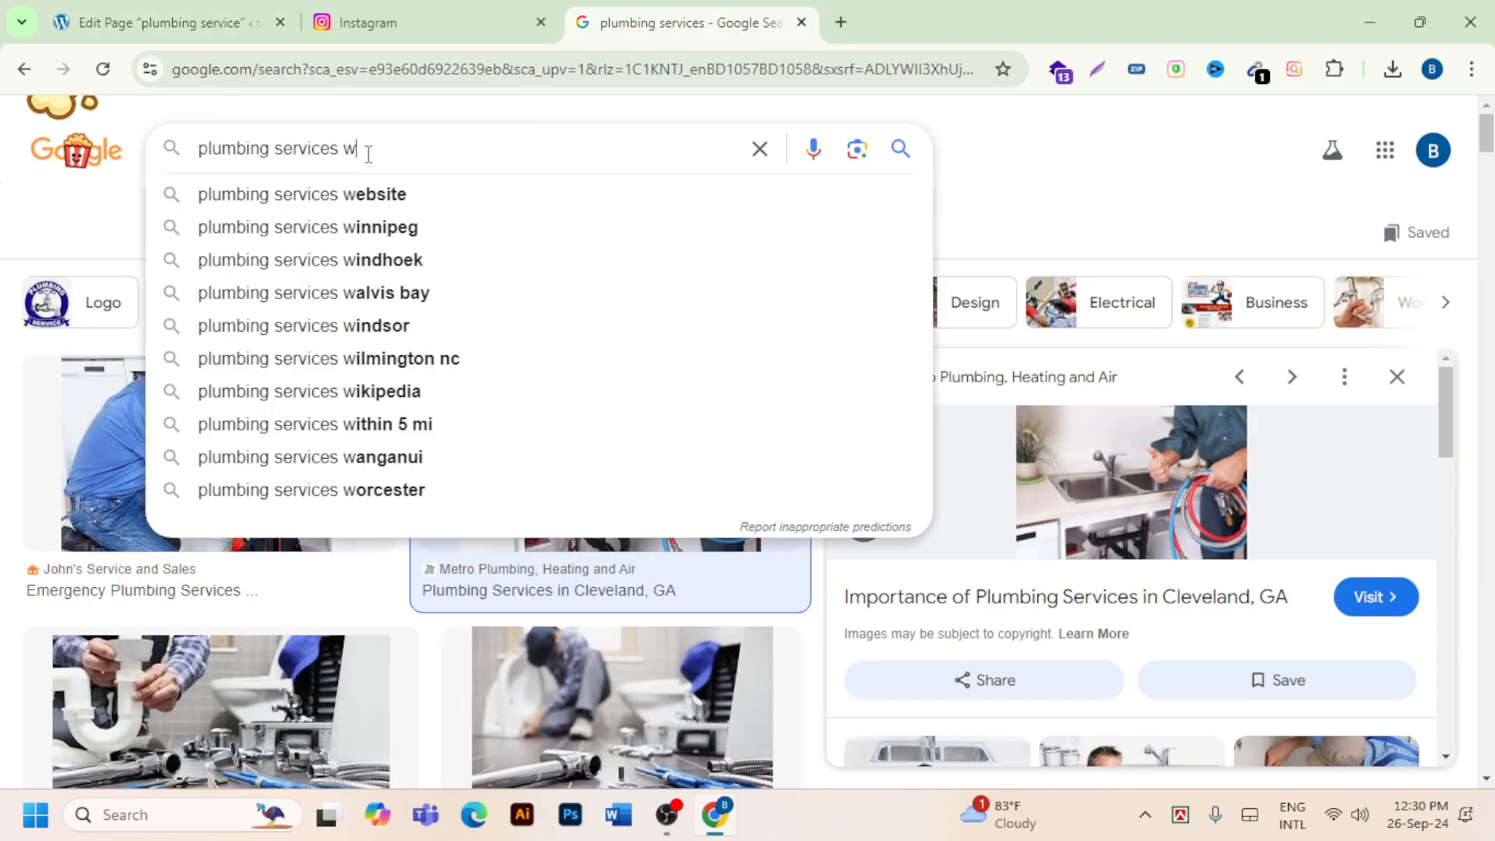
type("ikiped")
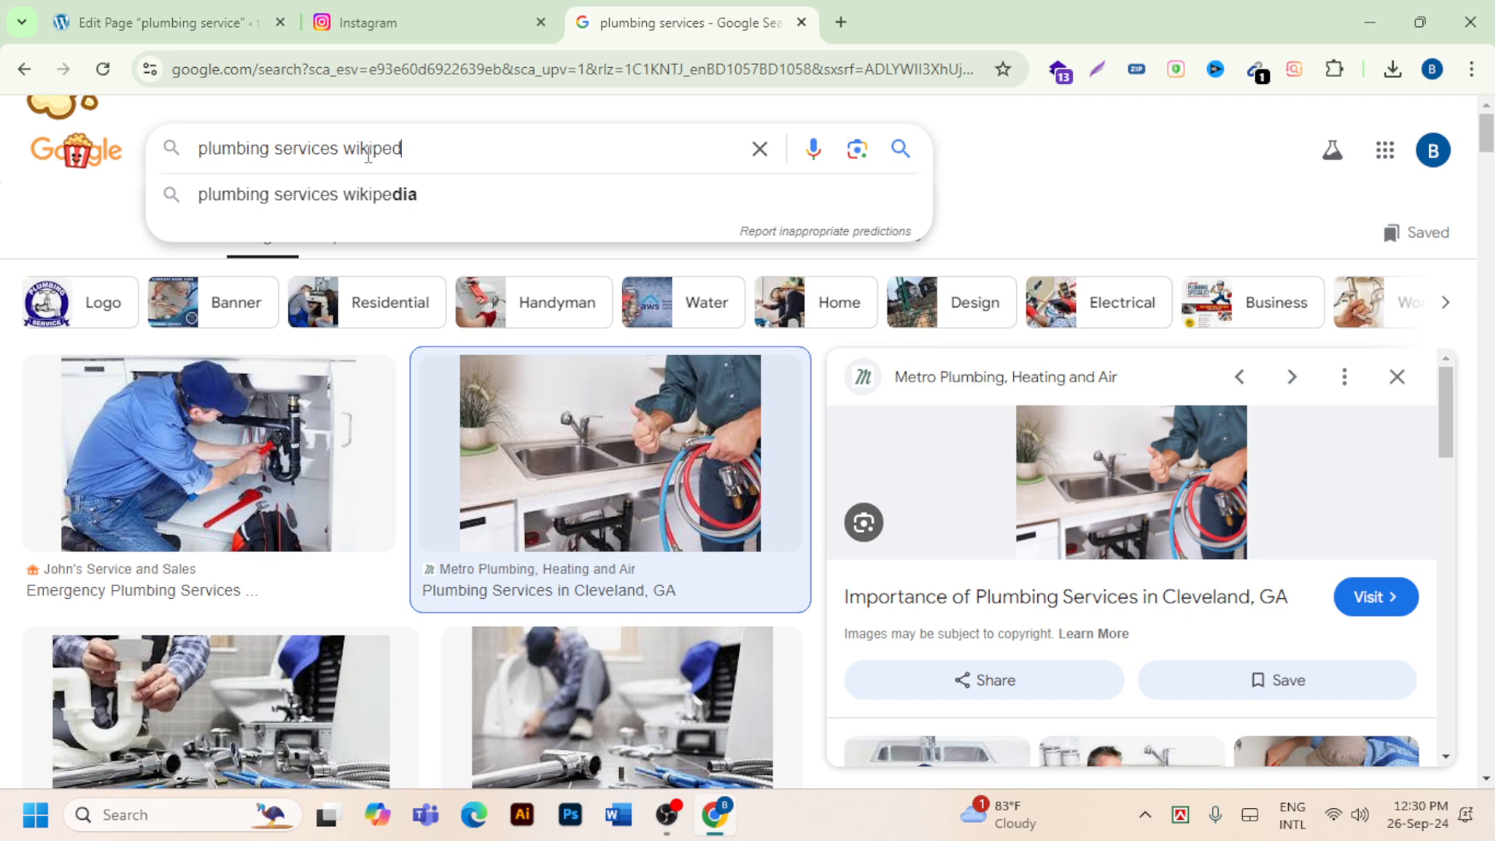
type("ia")
key("Return")
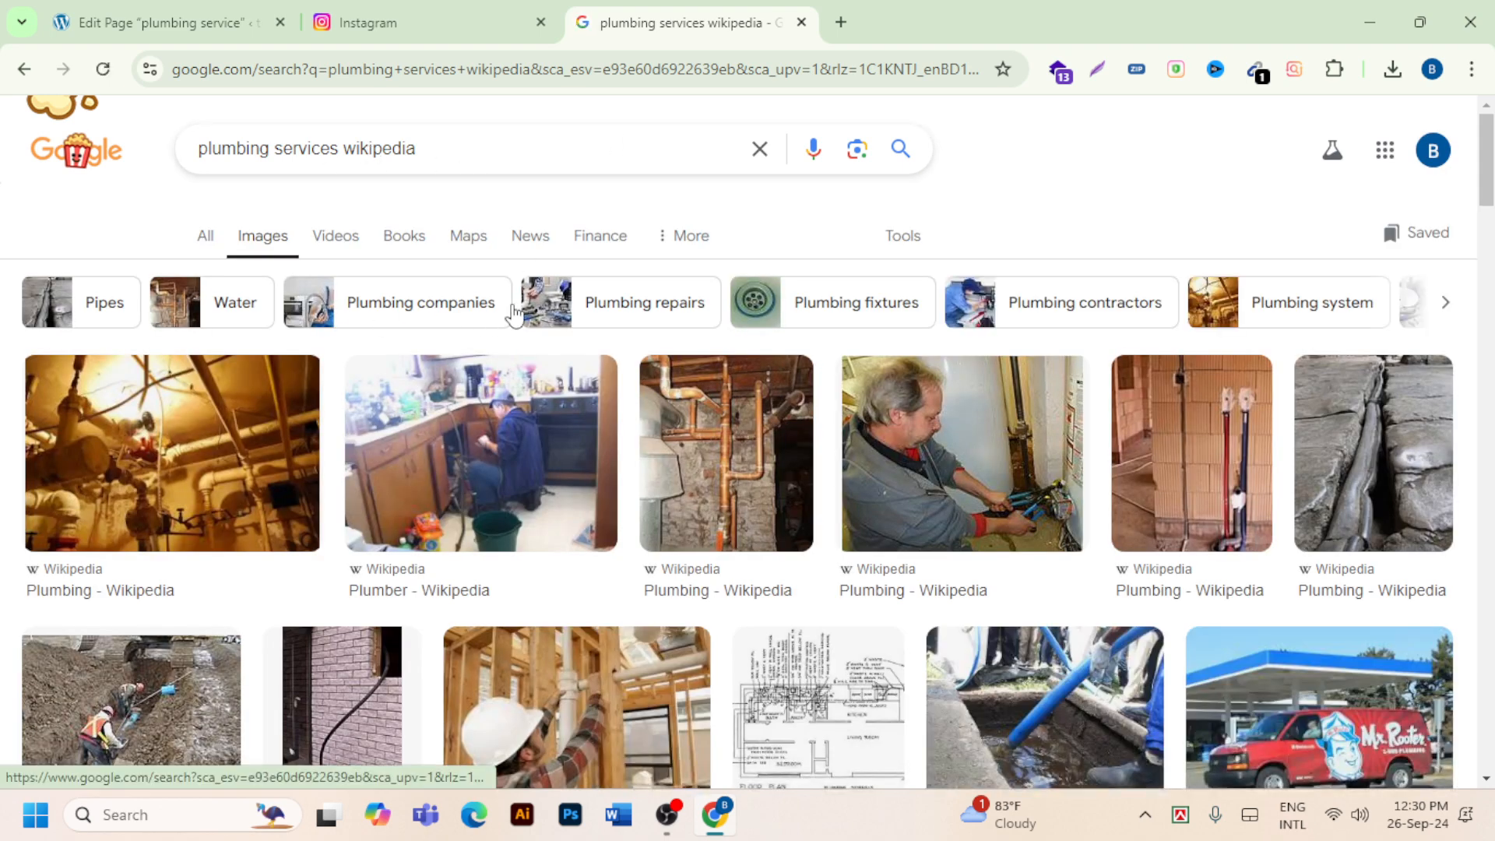
Show all web results, open the Wikipedia article "Plumbing" and copy its page address.
left_click(204, 235)
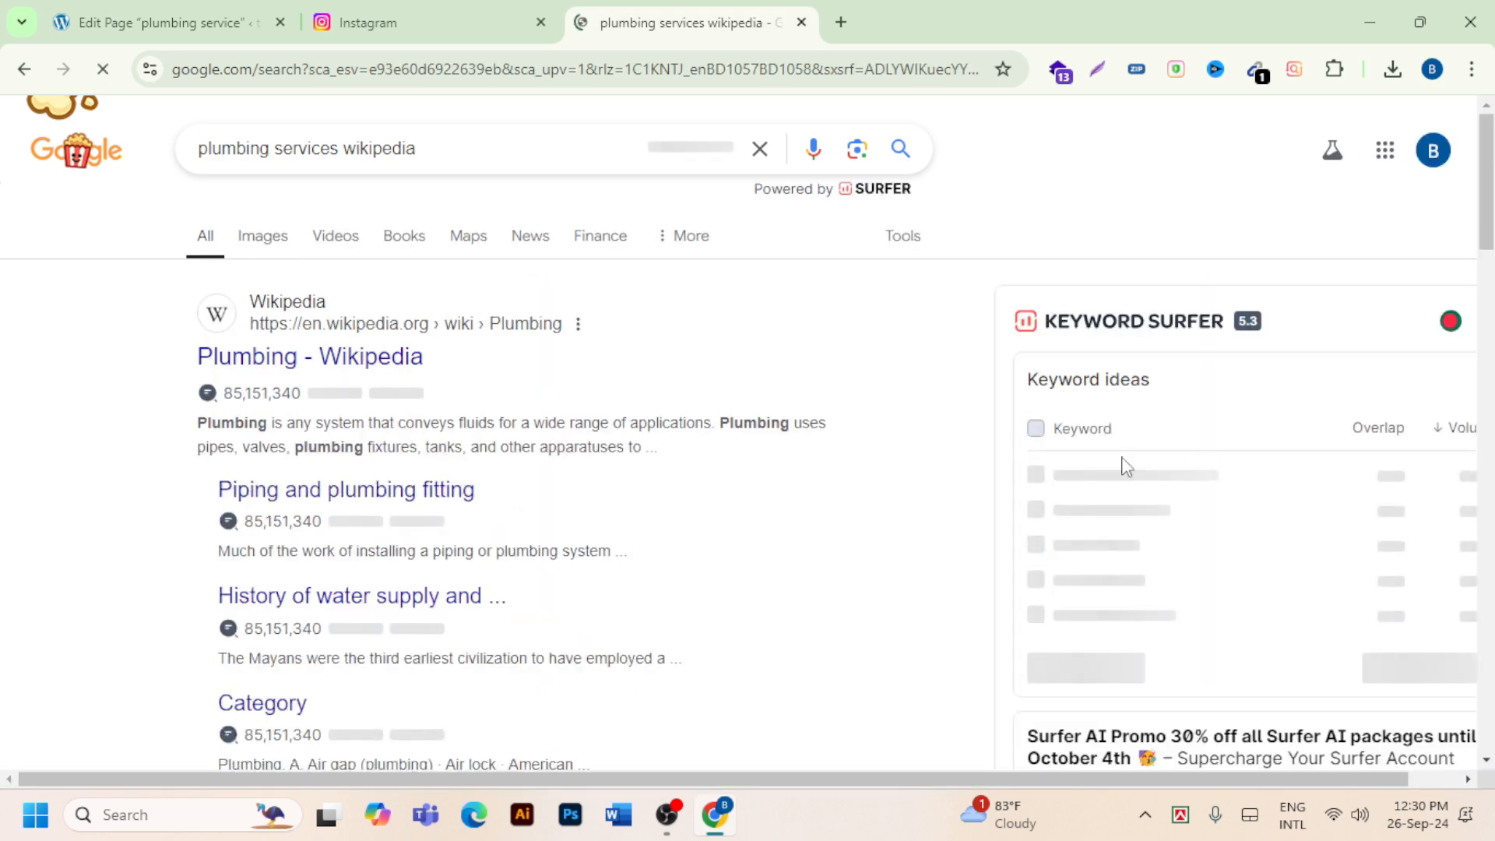
left_click(374, 360)
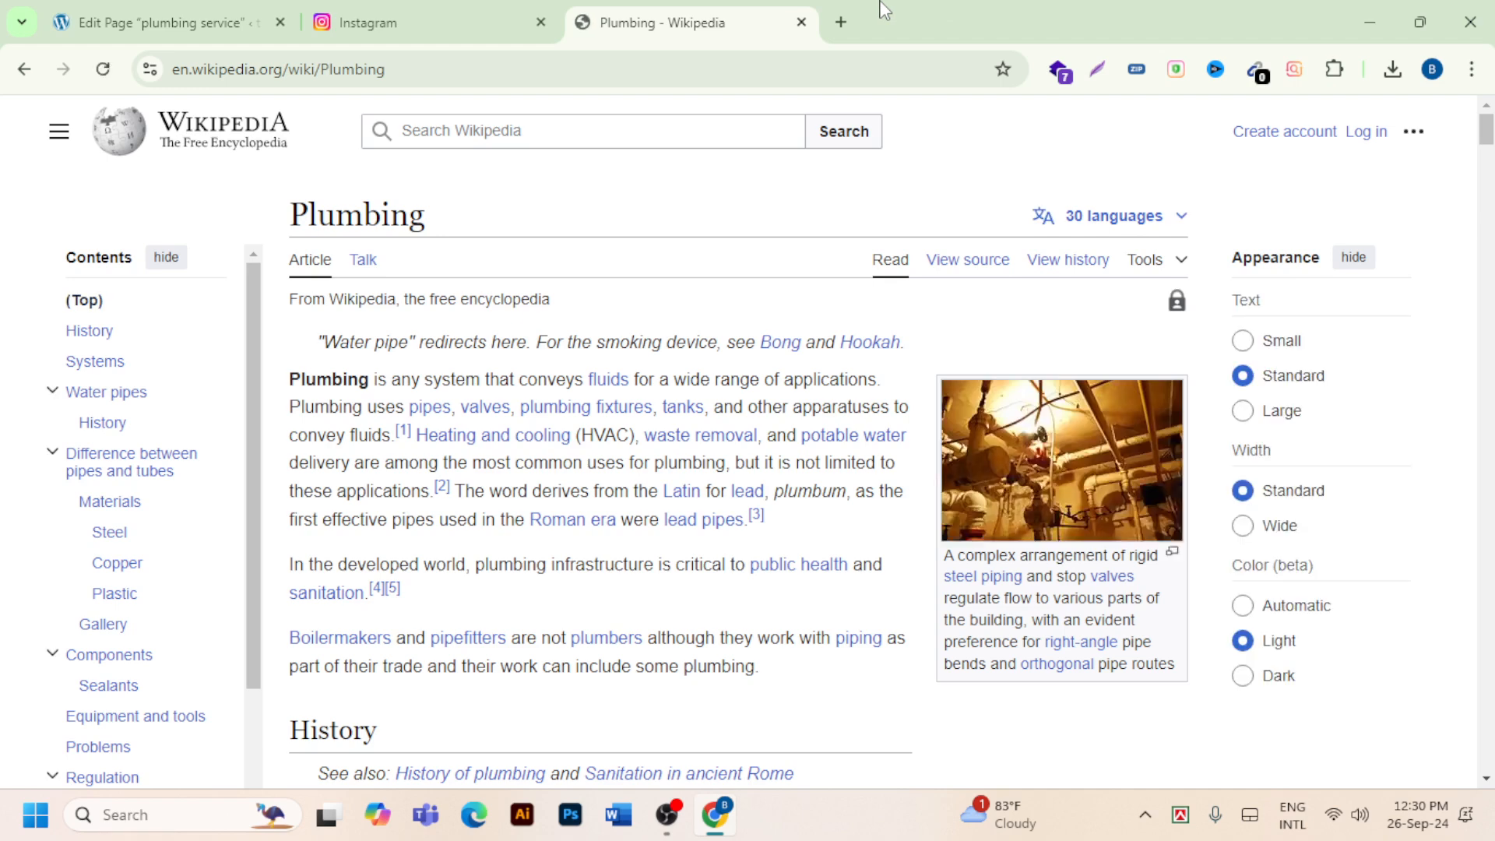
left_click(431, 69)
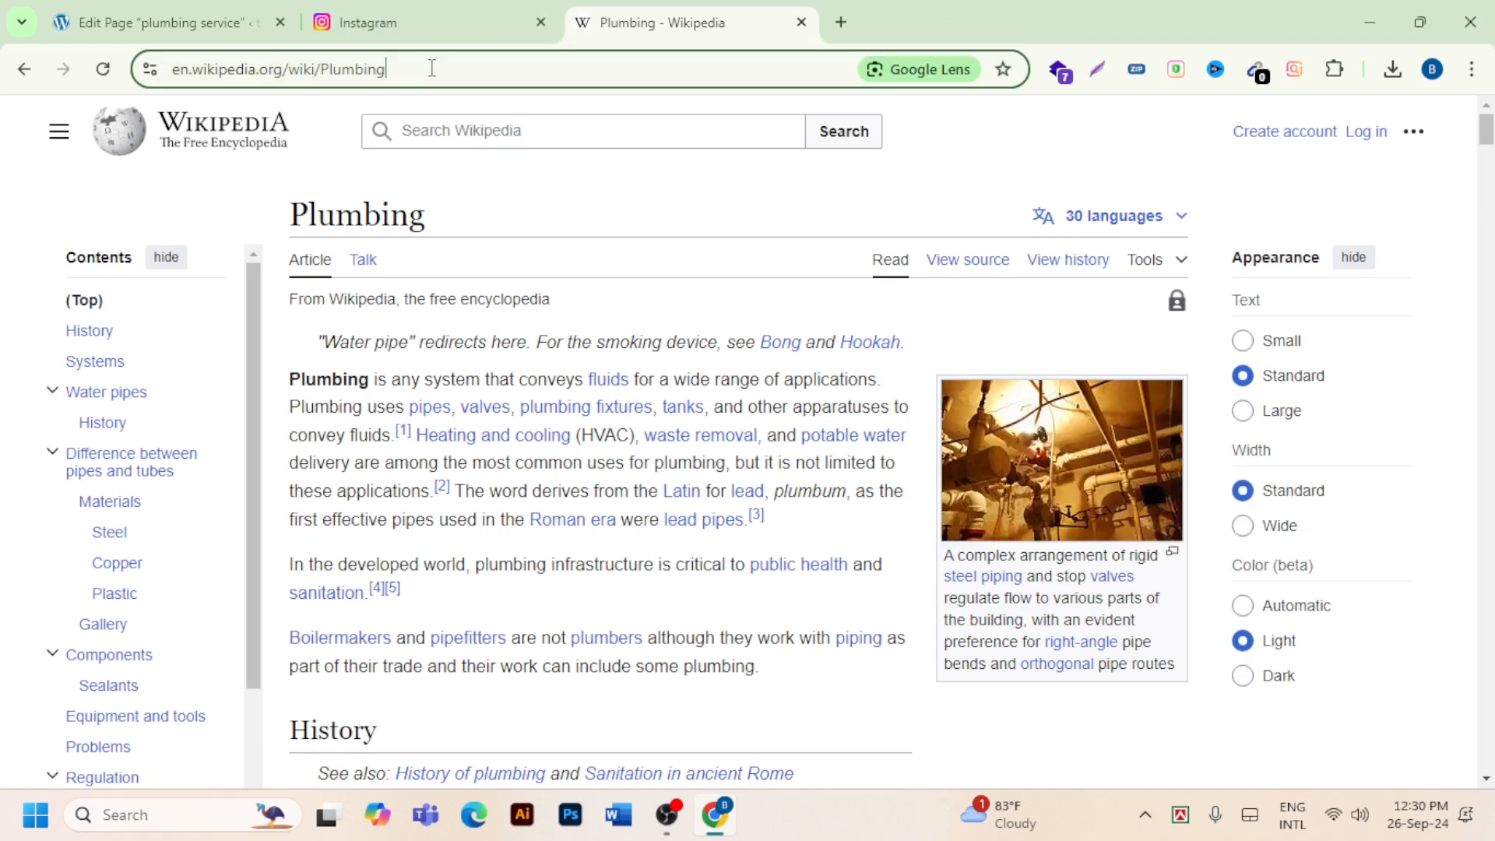
right_click(359, 67)
left_click(455, 269)
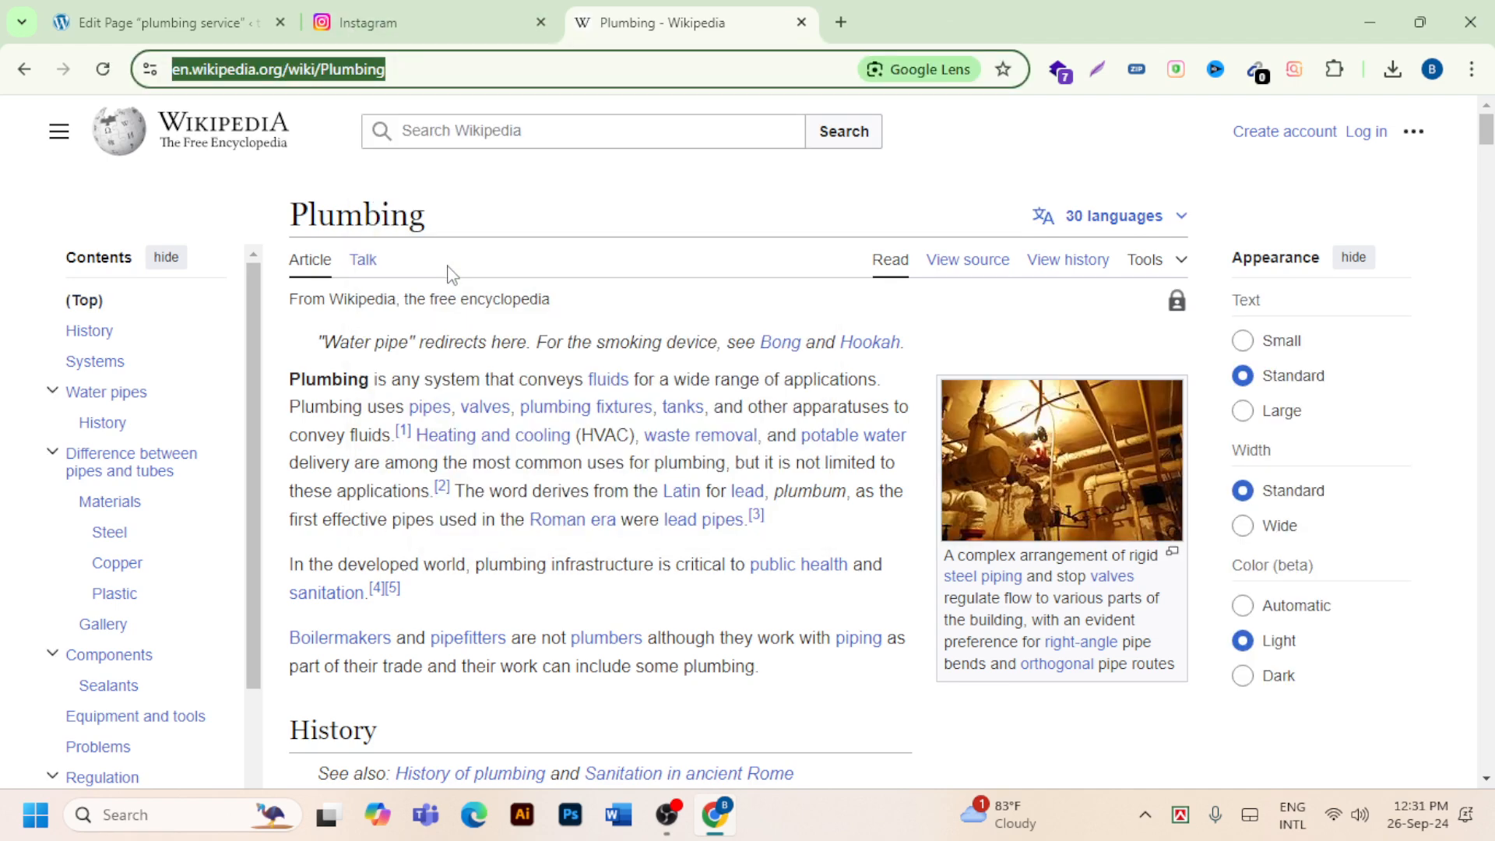
Back in the WordPress page, link the word "repair" in the "Sewerage Repair installation" text under "Our Services" to en.wikipedia.org/wiki/Plumbing.
left_click(233, 25)
scroll(660, 499, "down", 10)
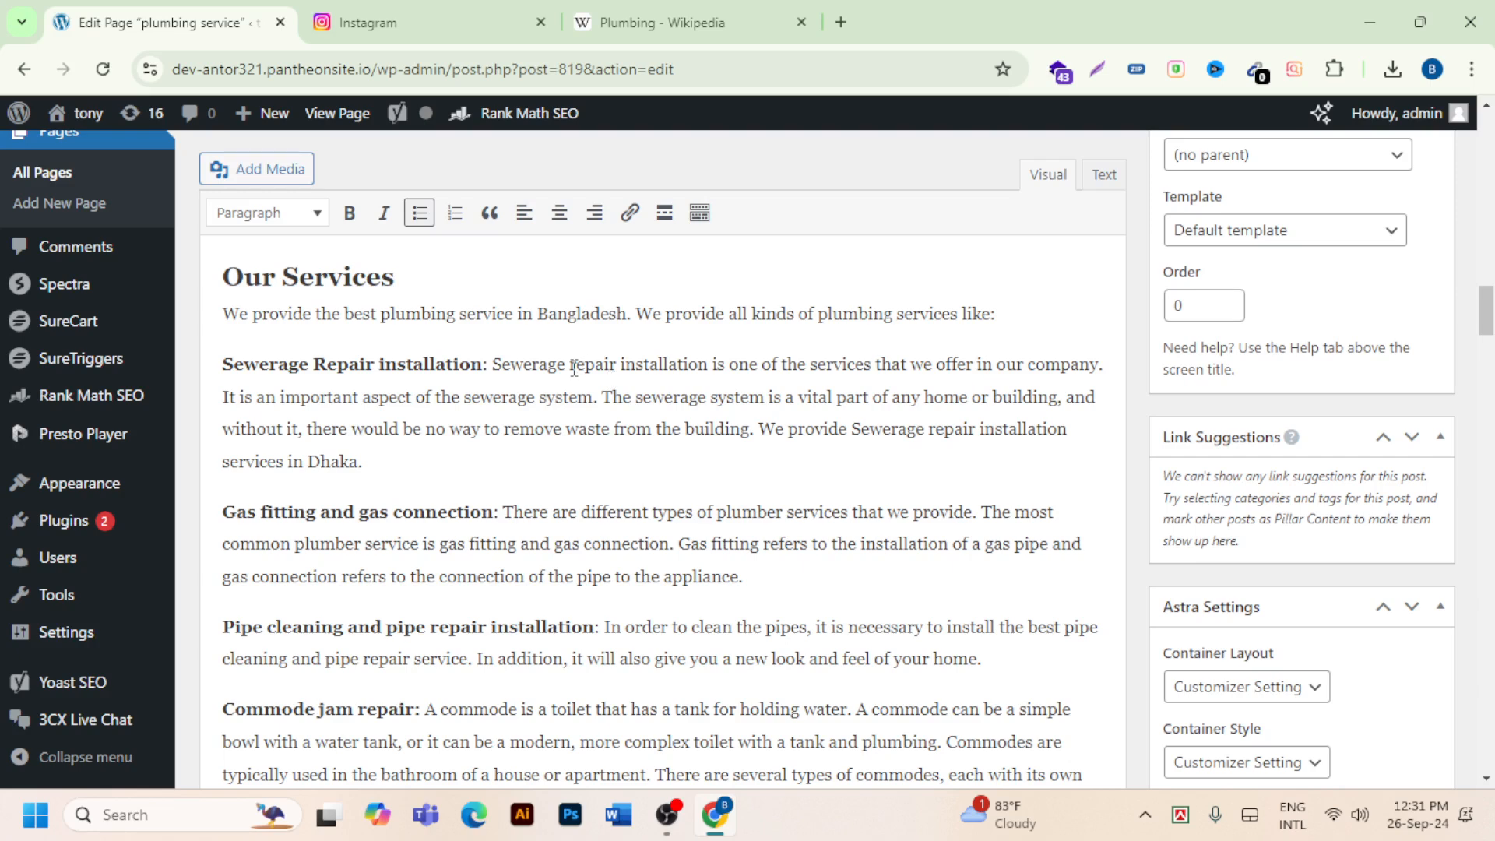
left_click_drag(573, 368, 617, 363)
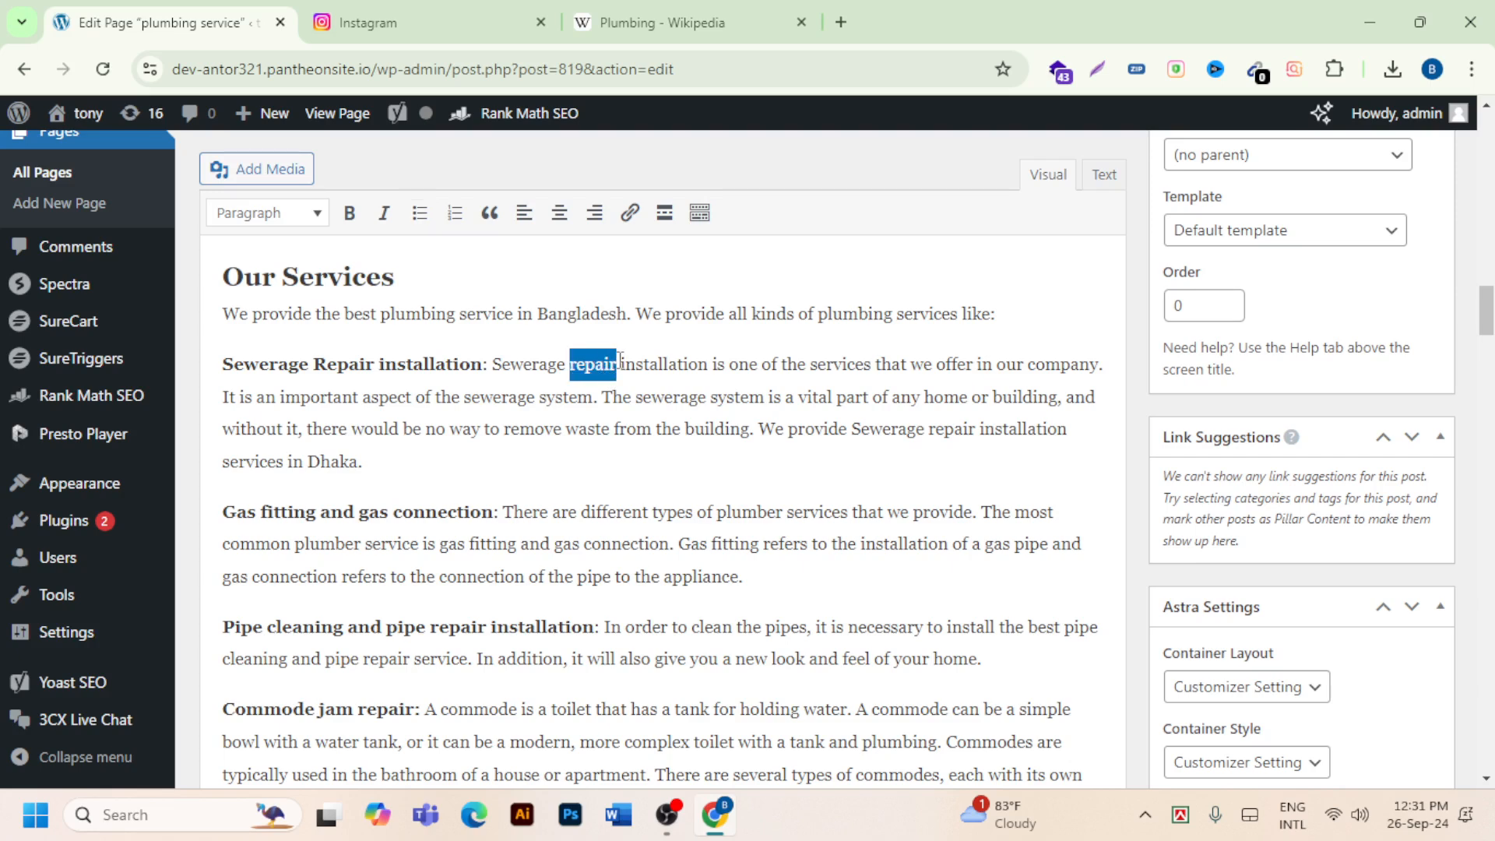
left_click(629, 212)
right_click(512, 428)
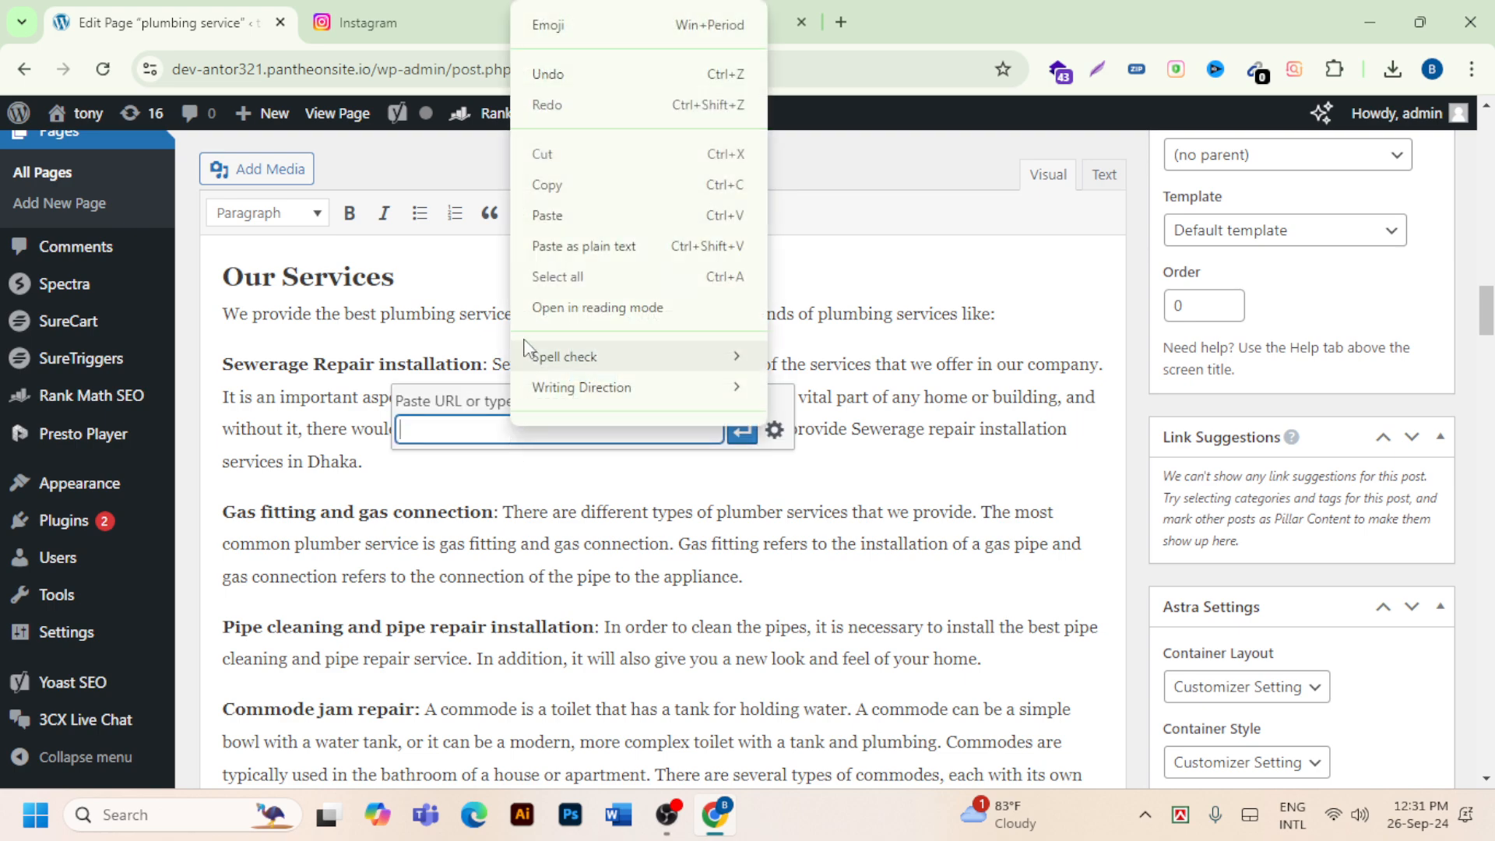
left_click(564, 244)
left_click(759, 437)
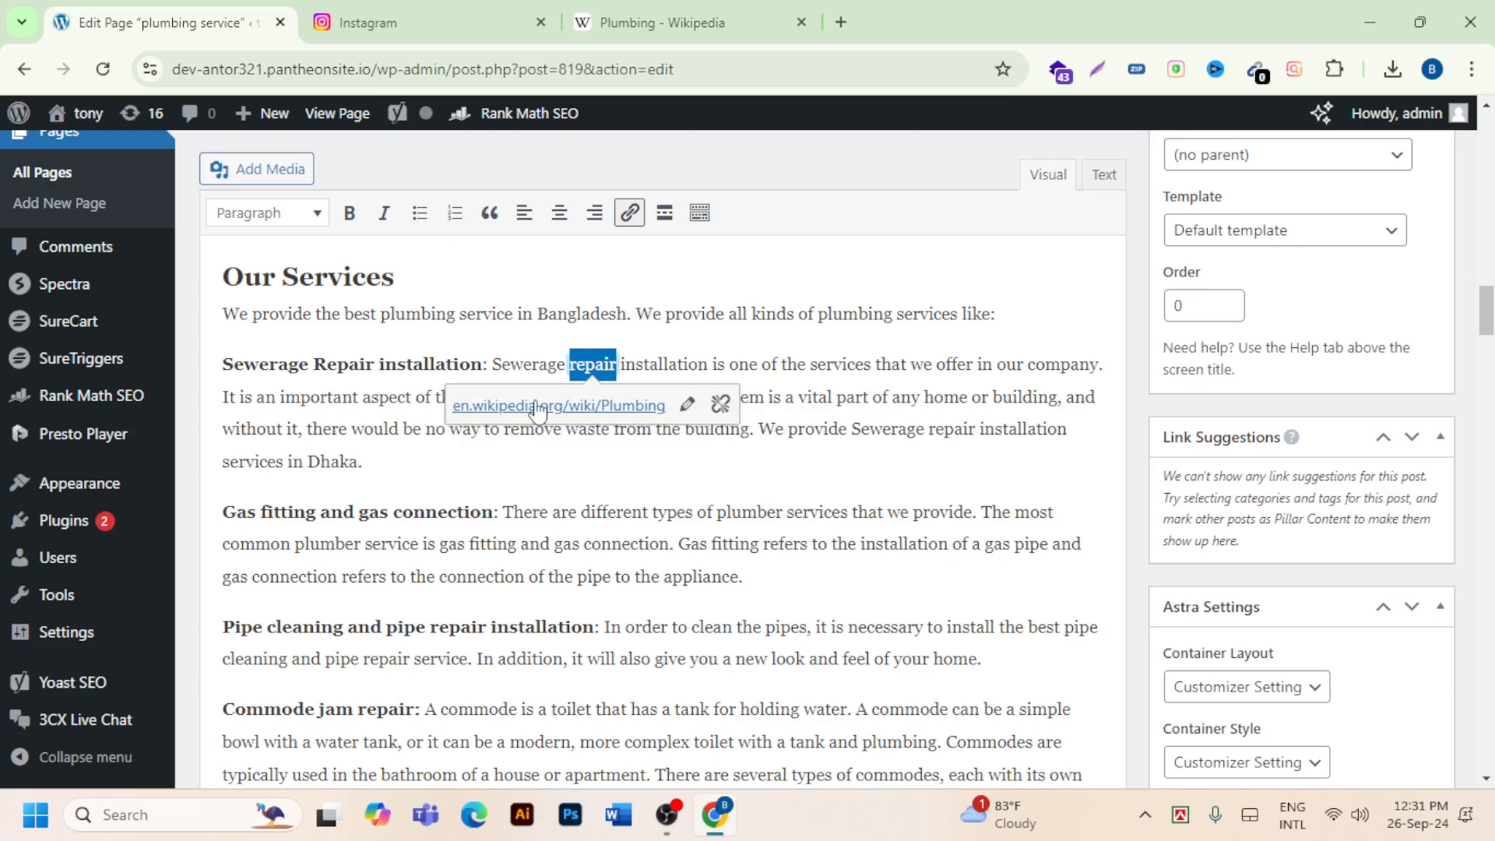
left_click(810, 498)
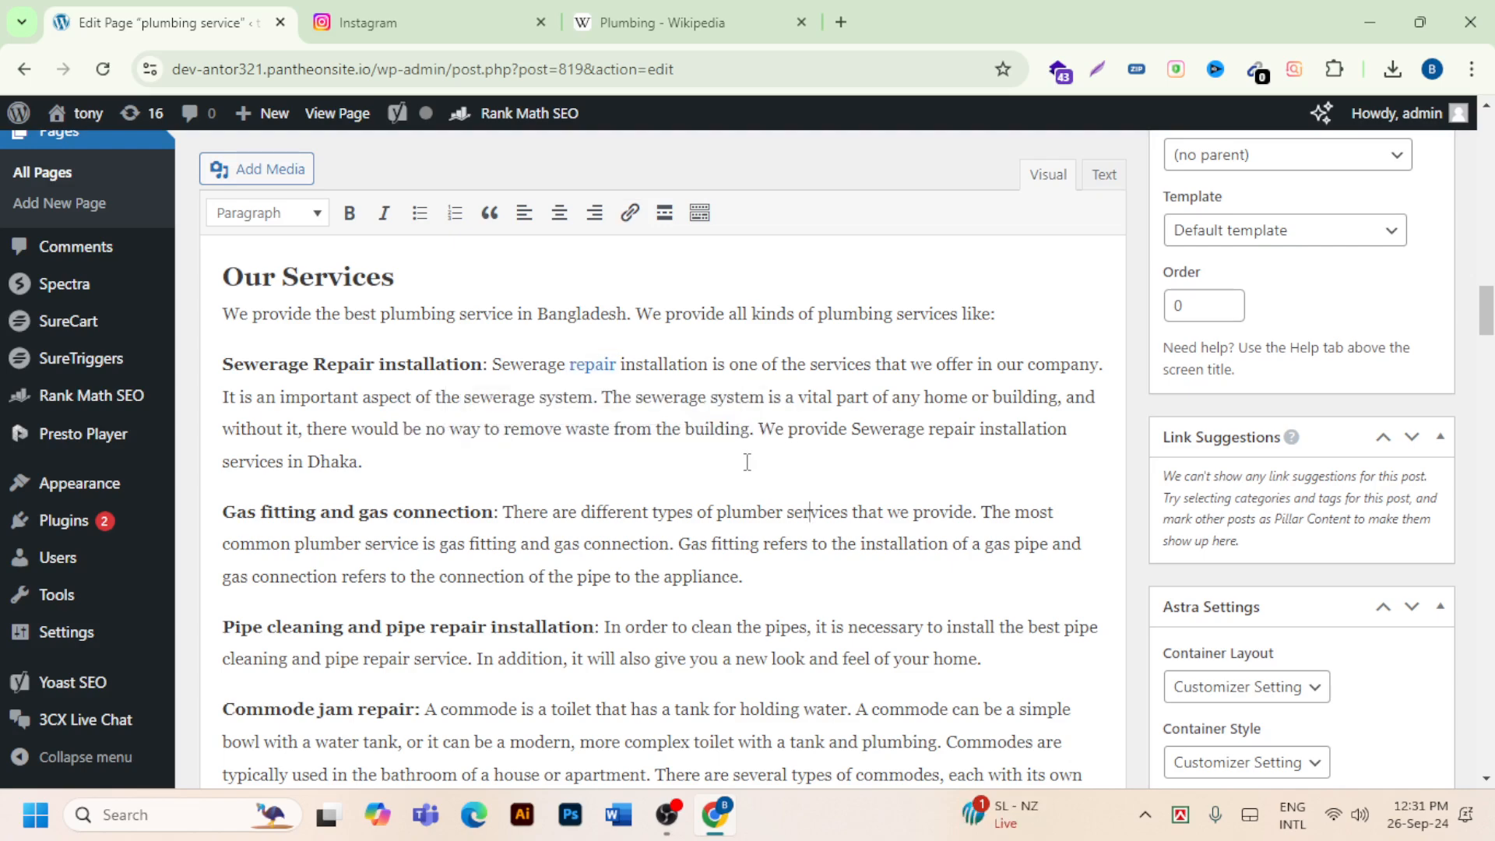
Check the page's SEO score and add "plumbing service" as the Rank Math focus keyword.
scroll(747, 461, "up", 15)
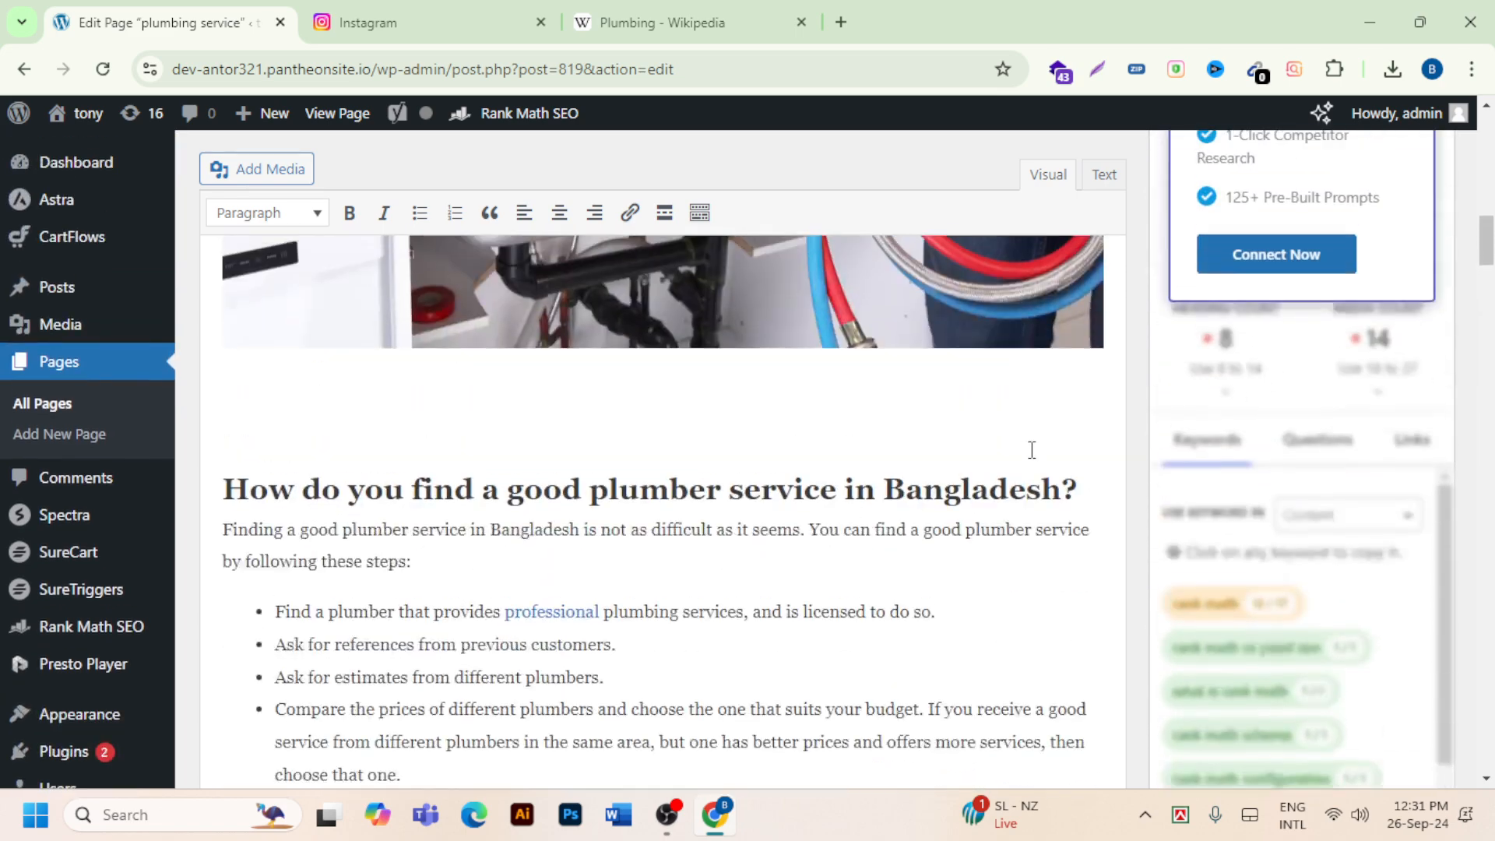
scroll(1031, 450, "up", 8)
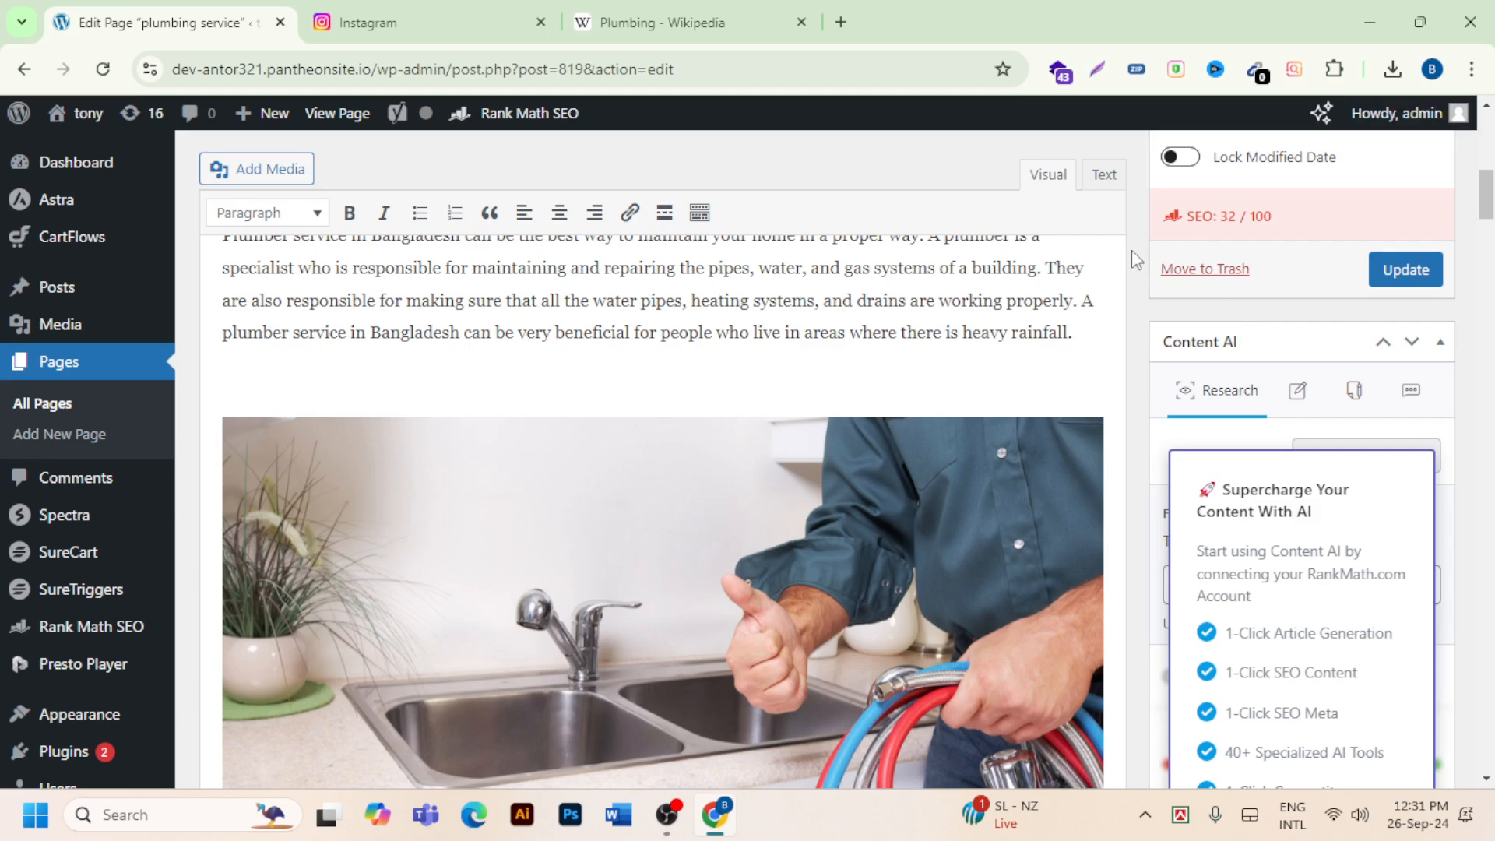
scroll(786, 311, "down", 5)
scroll(770, 335, "down", 20)
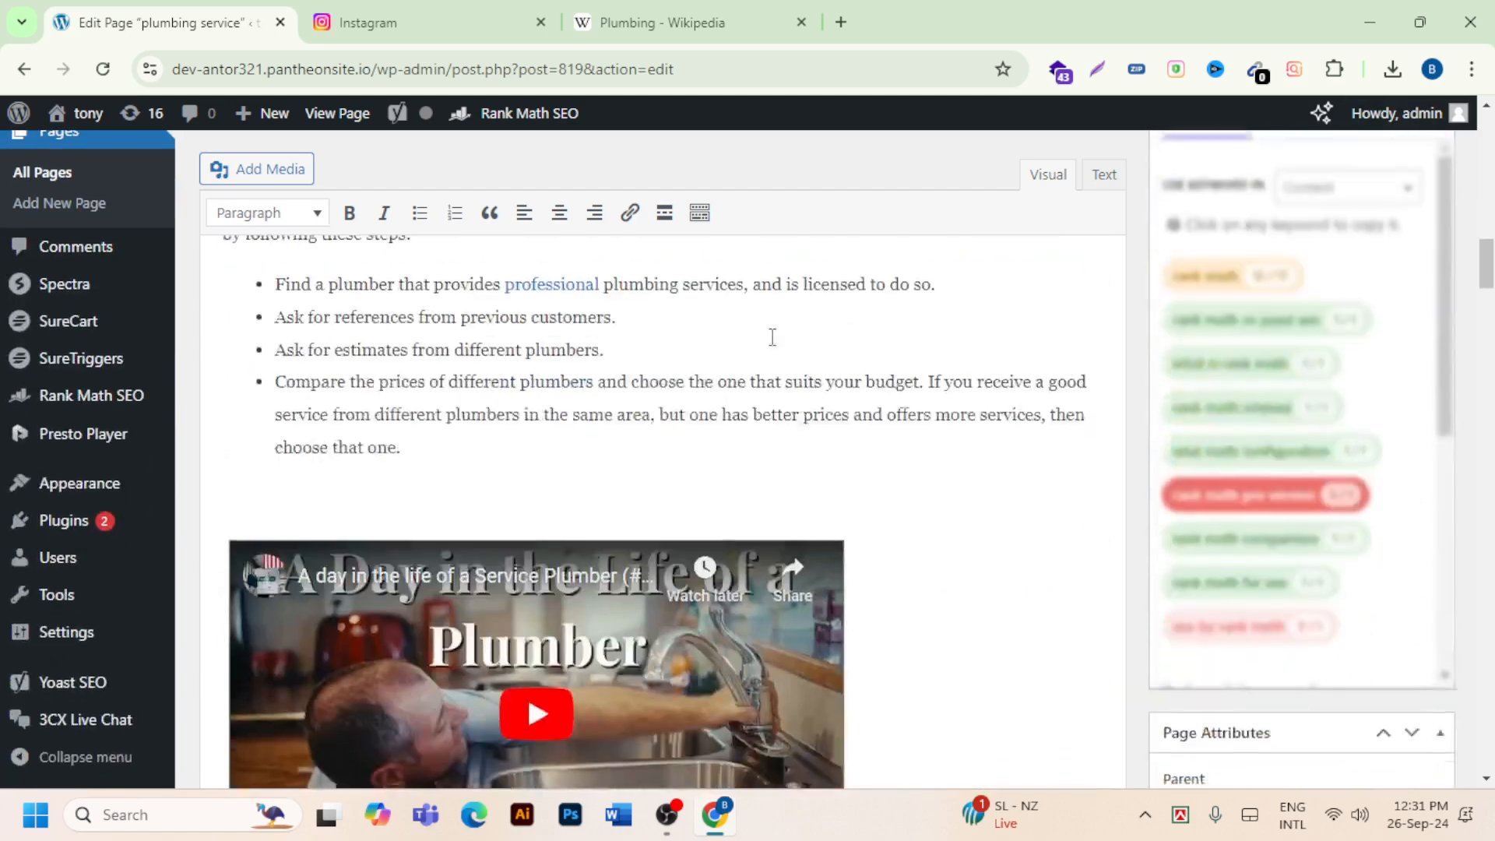
scroll(785, 323, "down", 20)
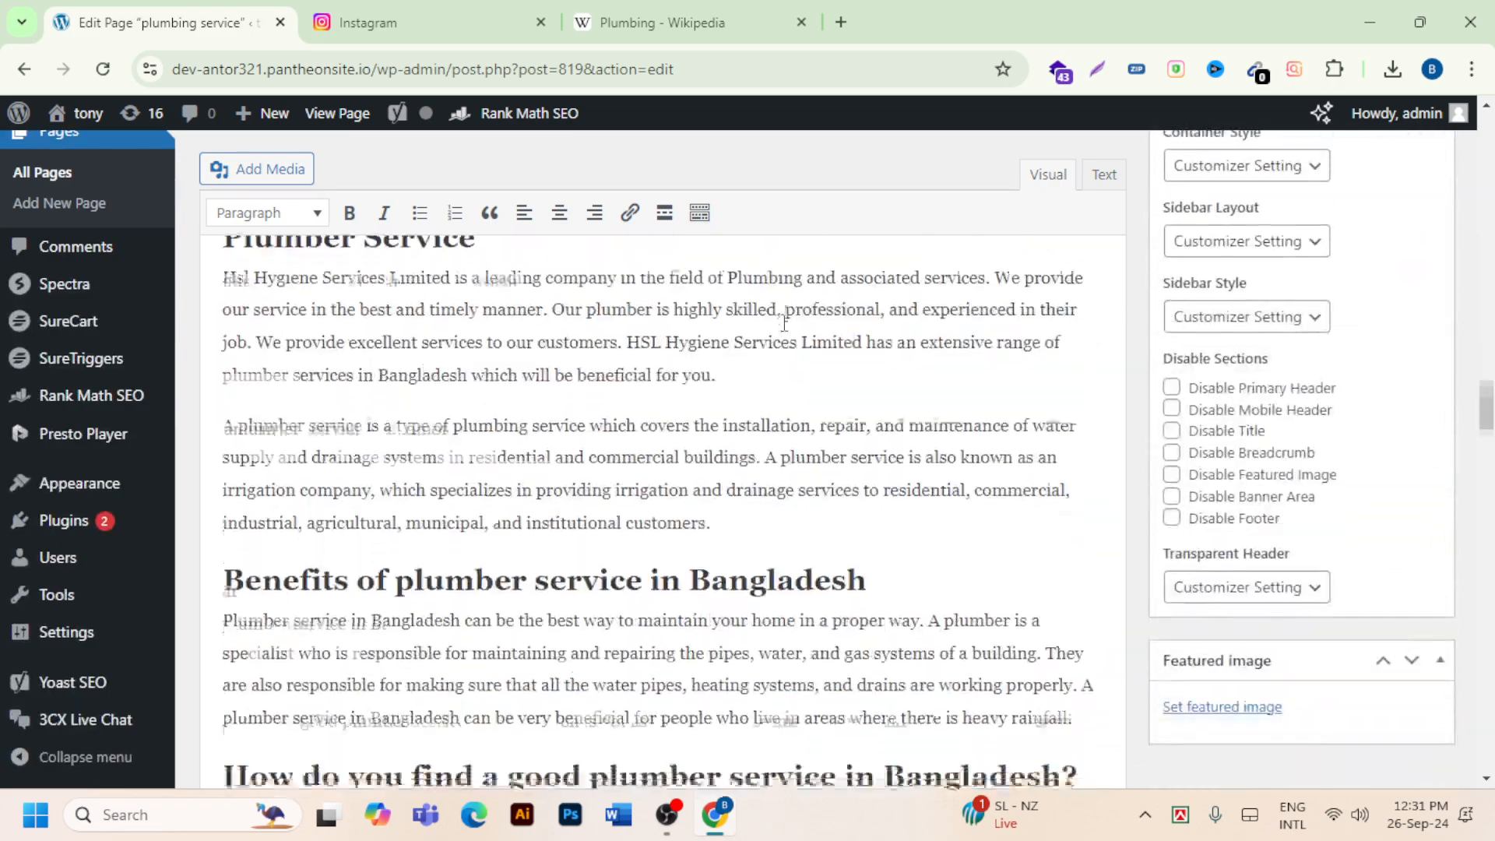
scroll(784, 323, "down", 20)
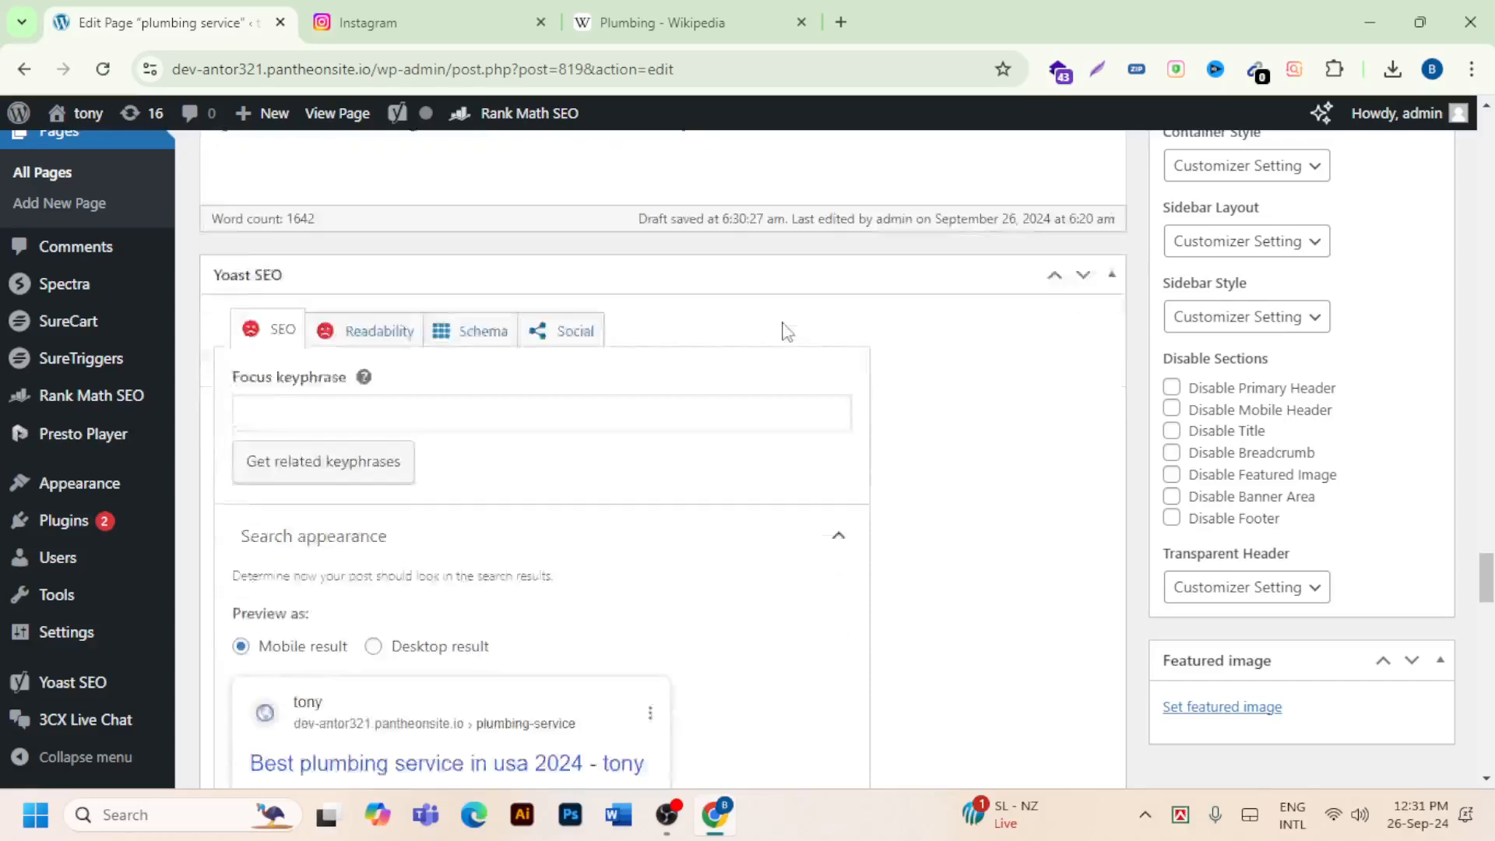
scroll(783, 333, "down", 5)
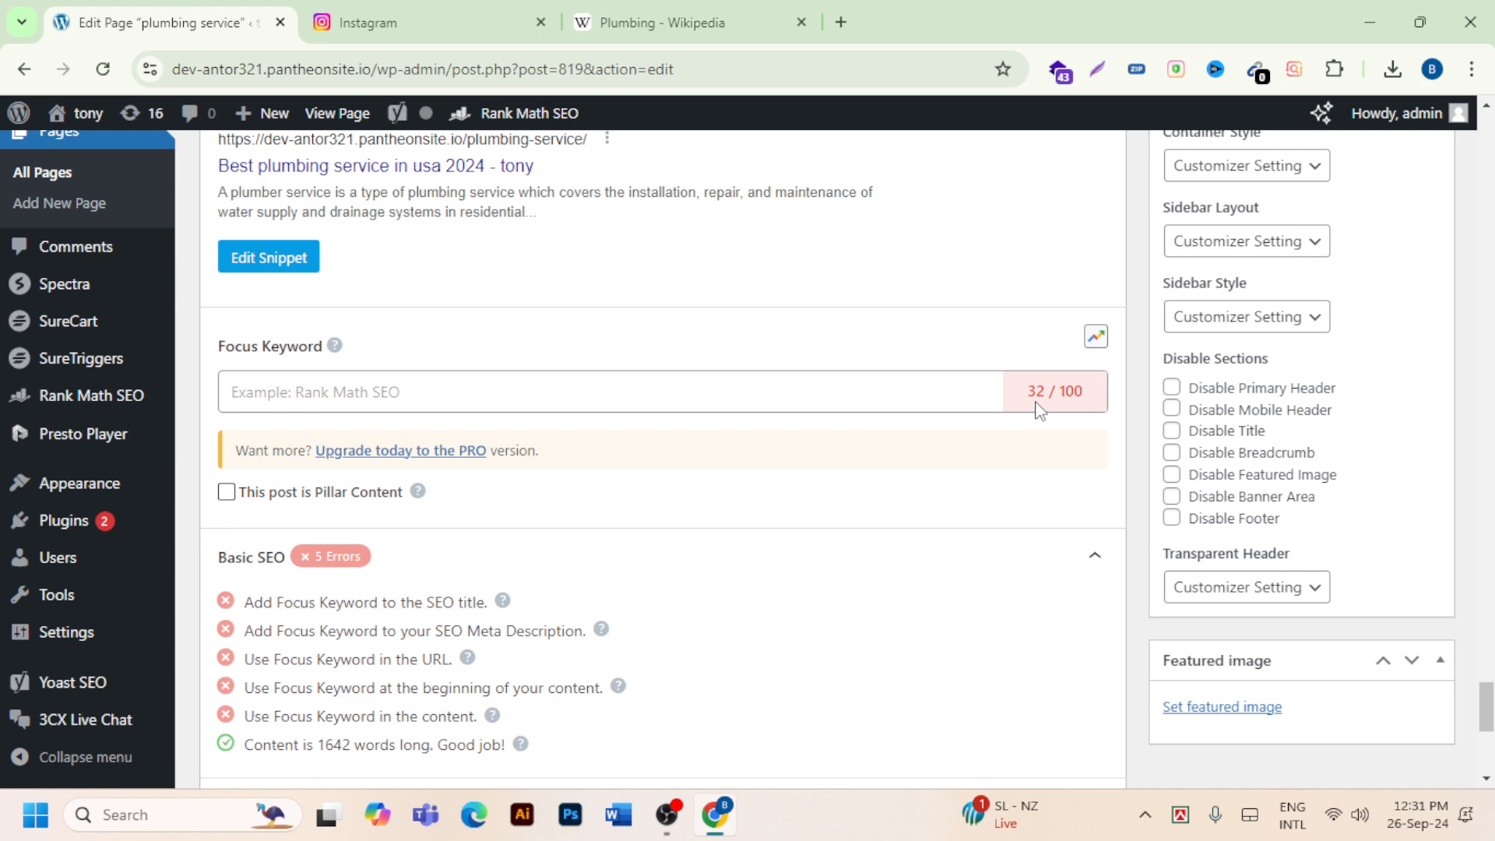
left_click(593, 403)
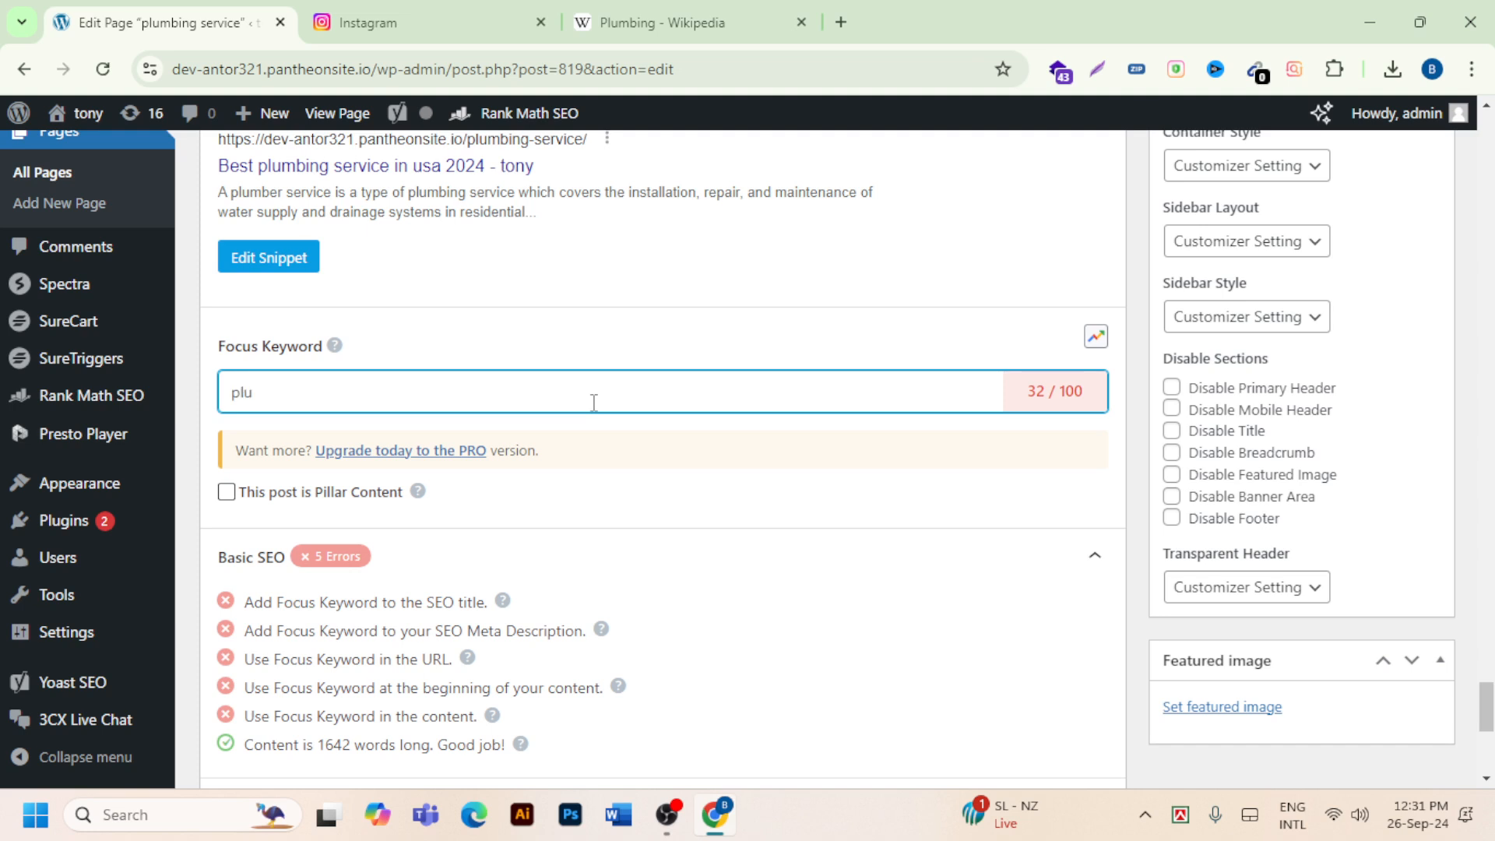
type("plumbing service")
key("Return")
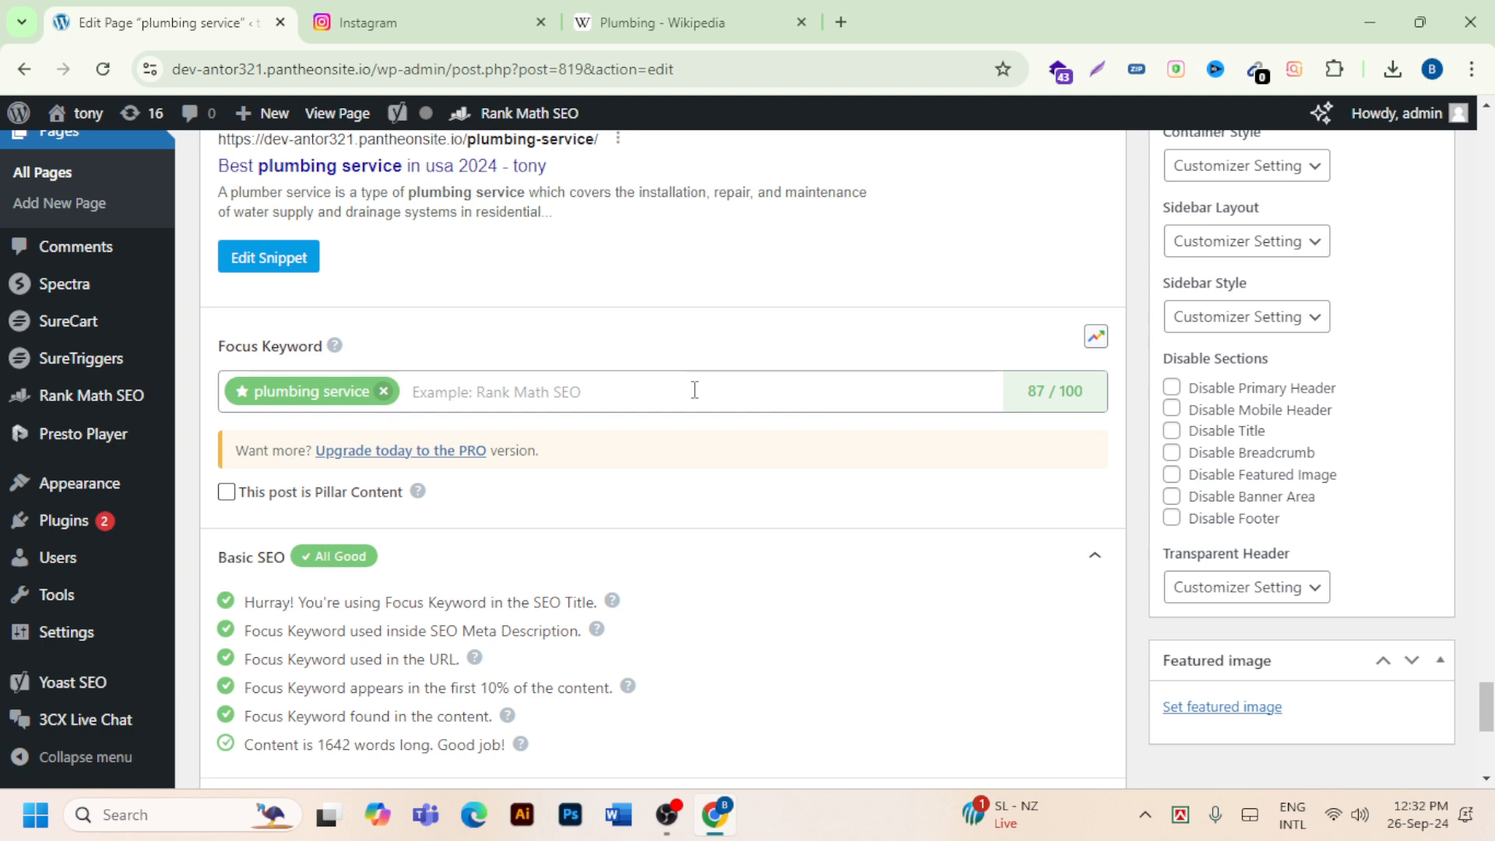
Review the Rank Math Basic SEO and Additional checks for the focus keyword, including the keyword density item.
scroll(694, 390, "down", 4)
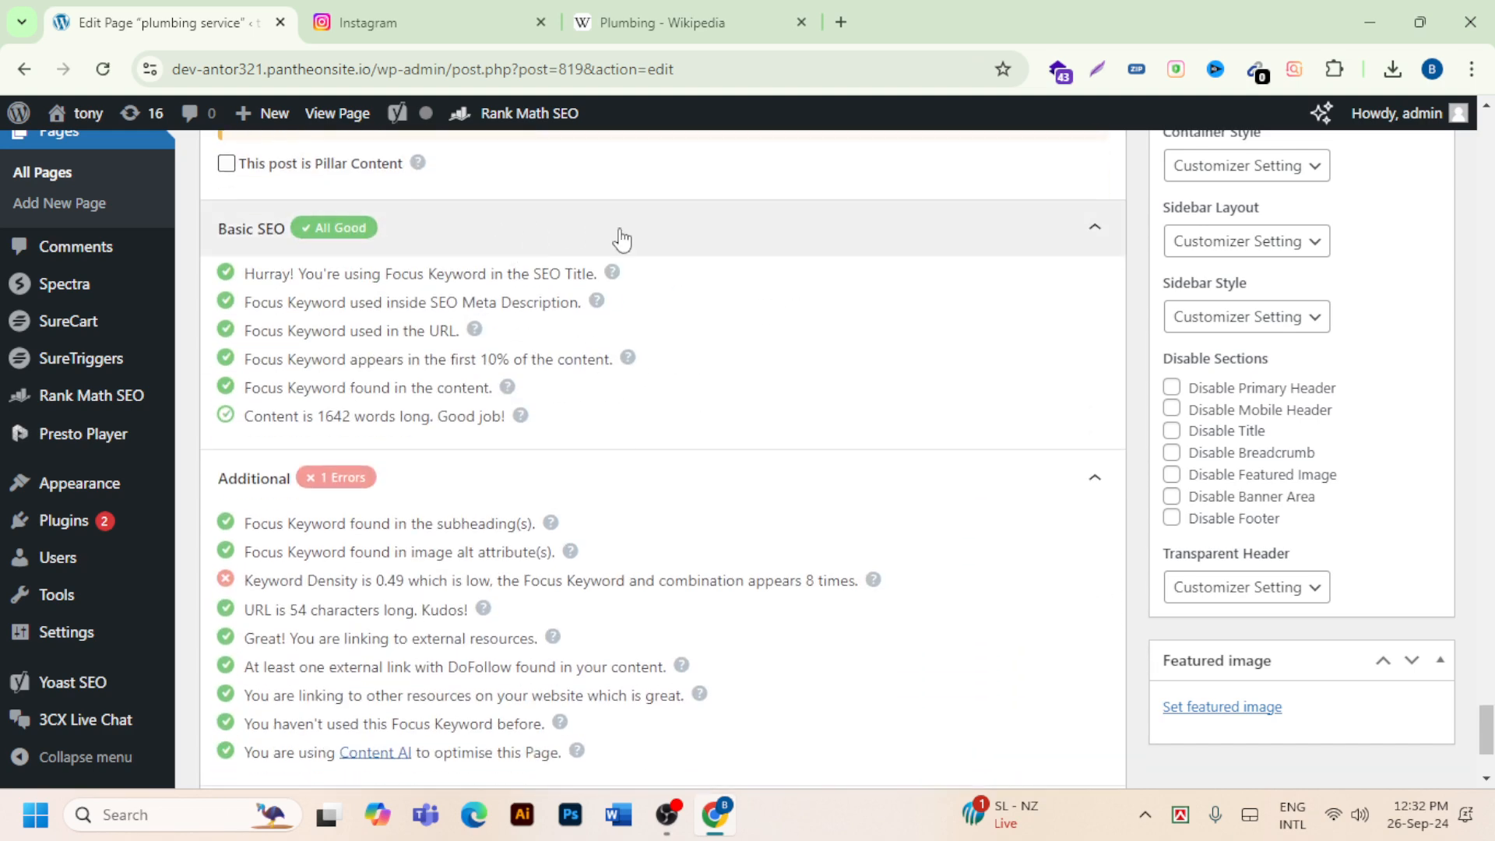
scroll(580, 387, "up", 2)
scroll(580, 387, "up", 1)
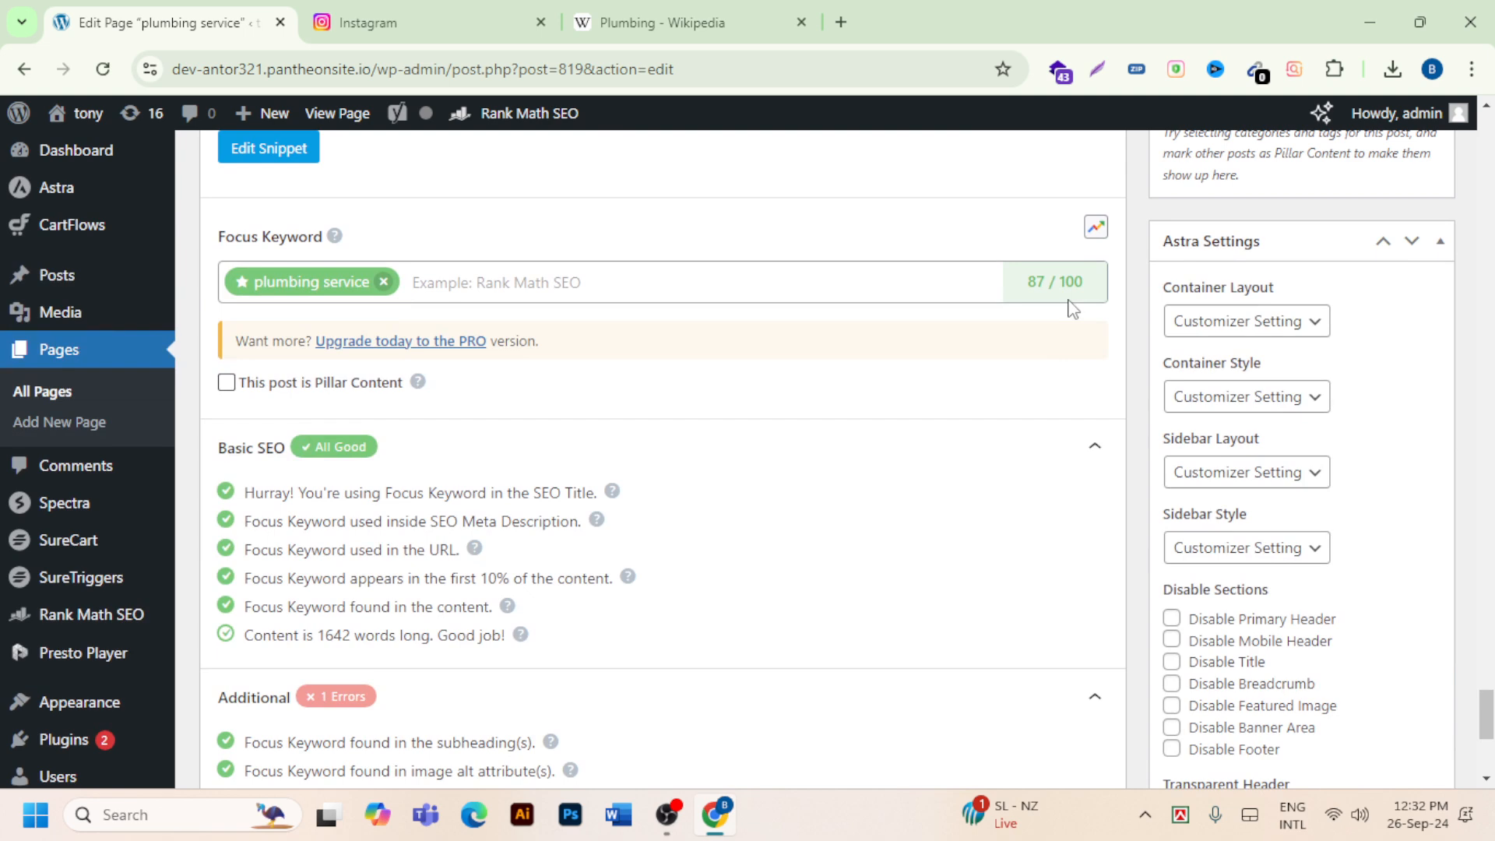
scroll(817, 437, "down", 1)
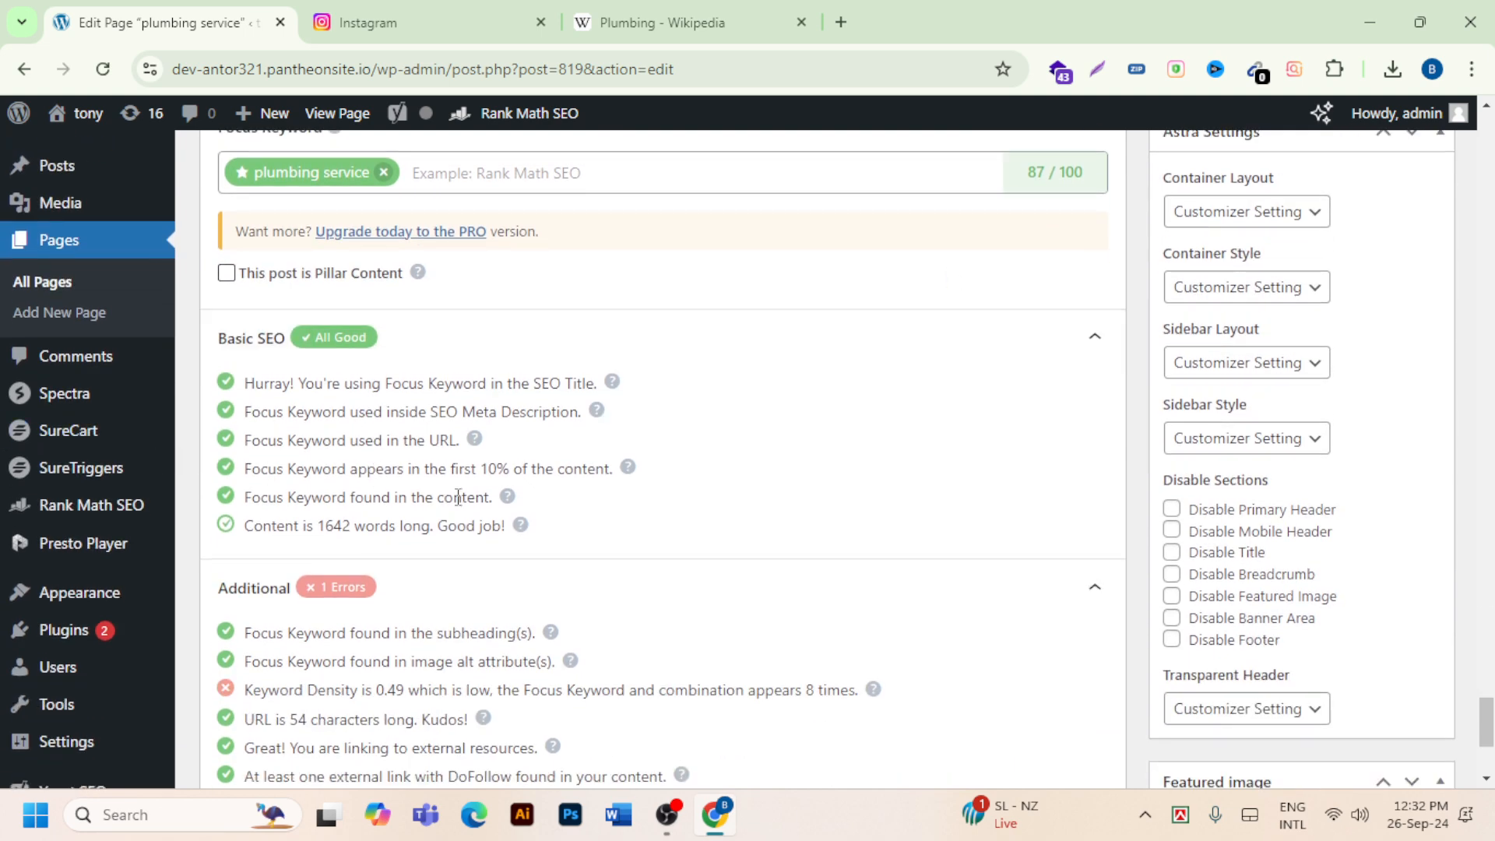
scroll(345, 490, "down", 1)
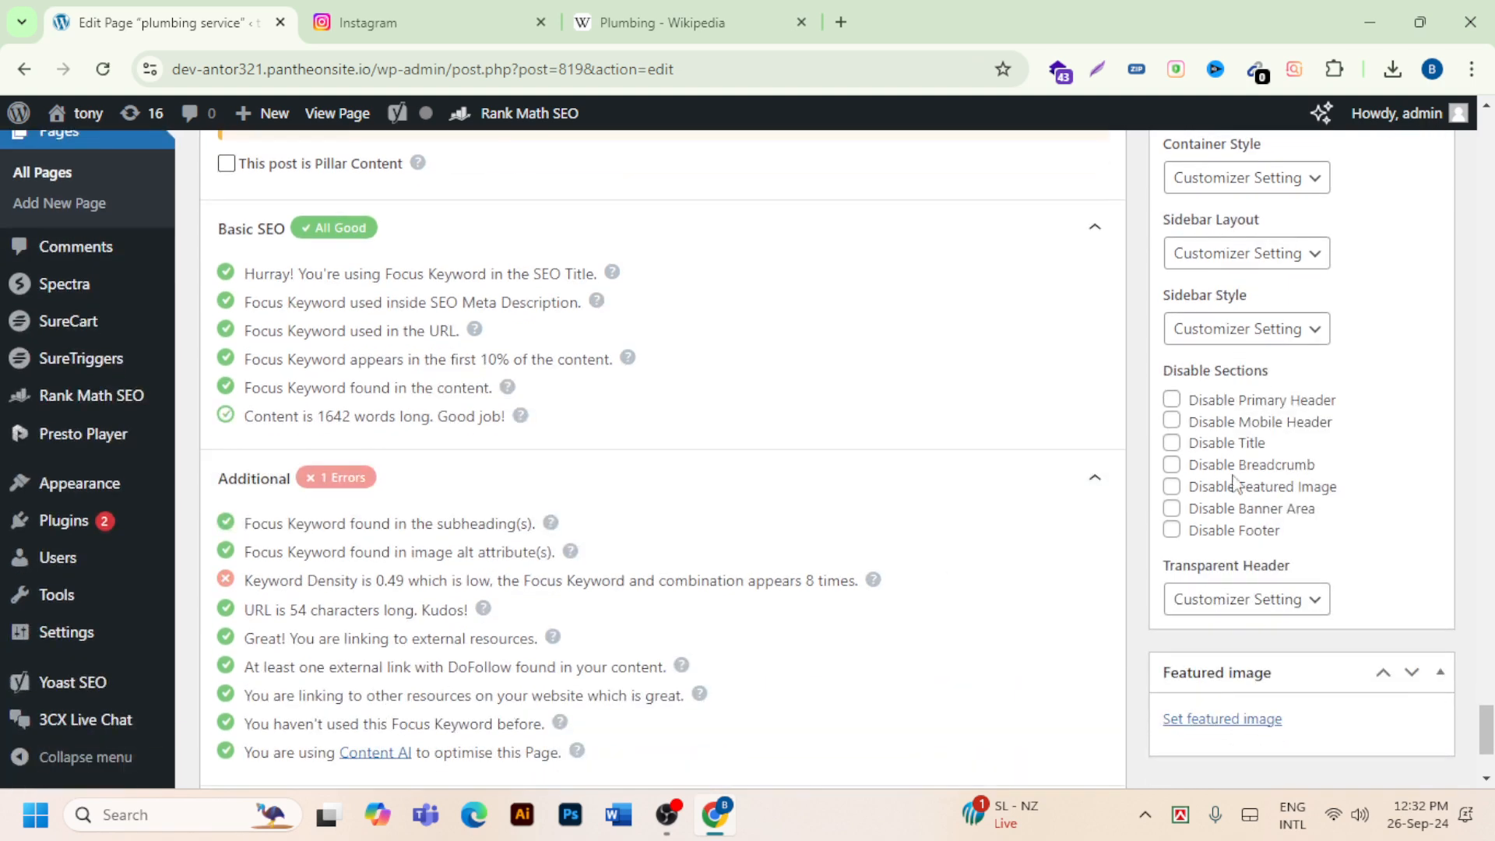
scroll(715, 745, "down", 2)
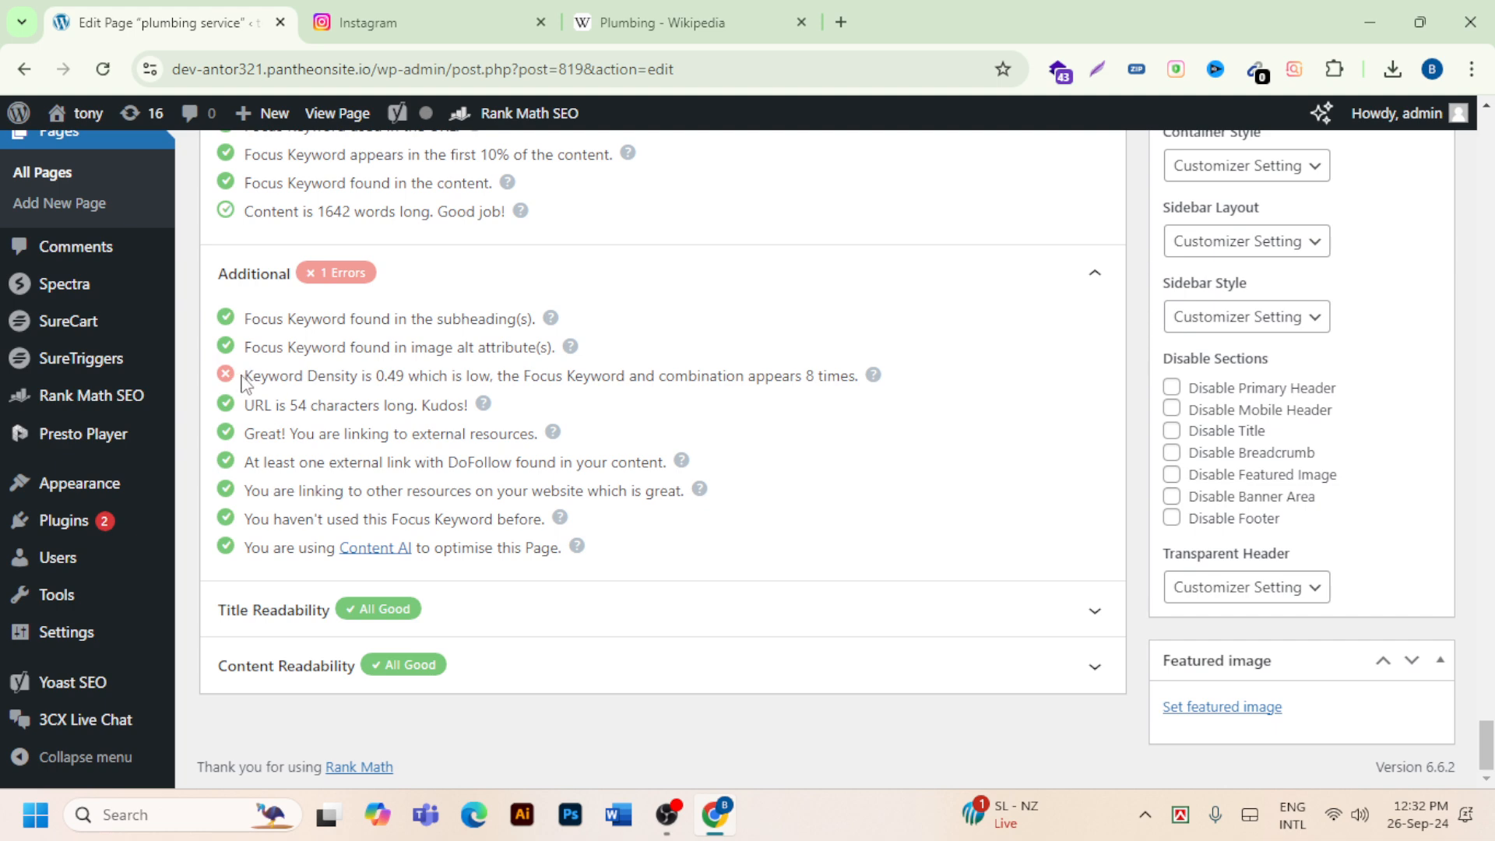
left_click_drag(243, 377, 862, 379)
left_click(1004, 406)
Copy the phrase "plumbing service" from the page title "Best plumbing service in usa 2024".
scroll(801, 397, "up", 15)
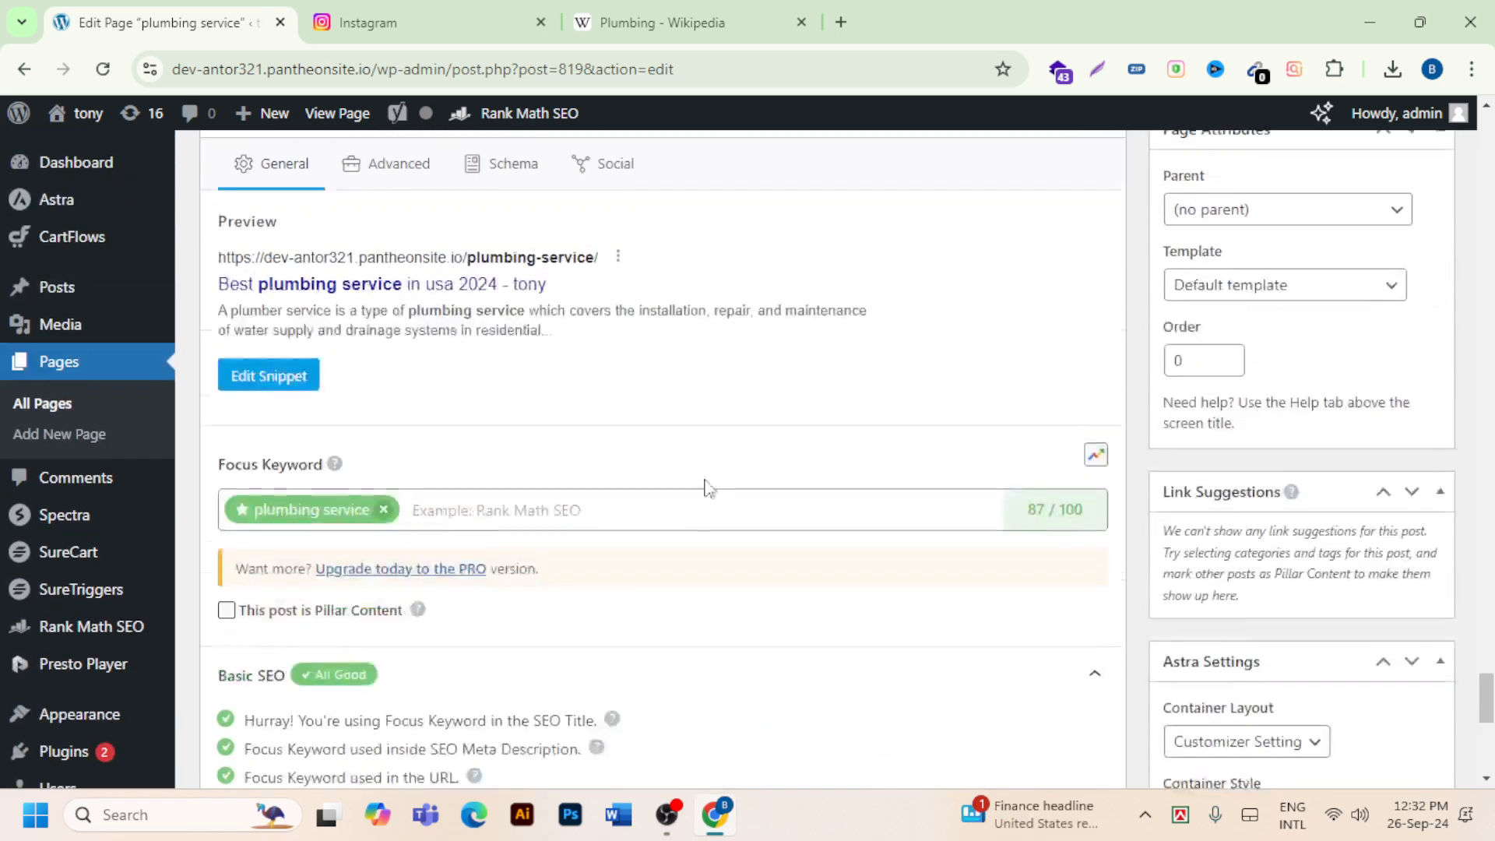
scroll(706, 520, "up", 10)
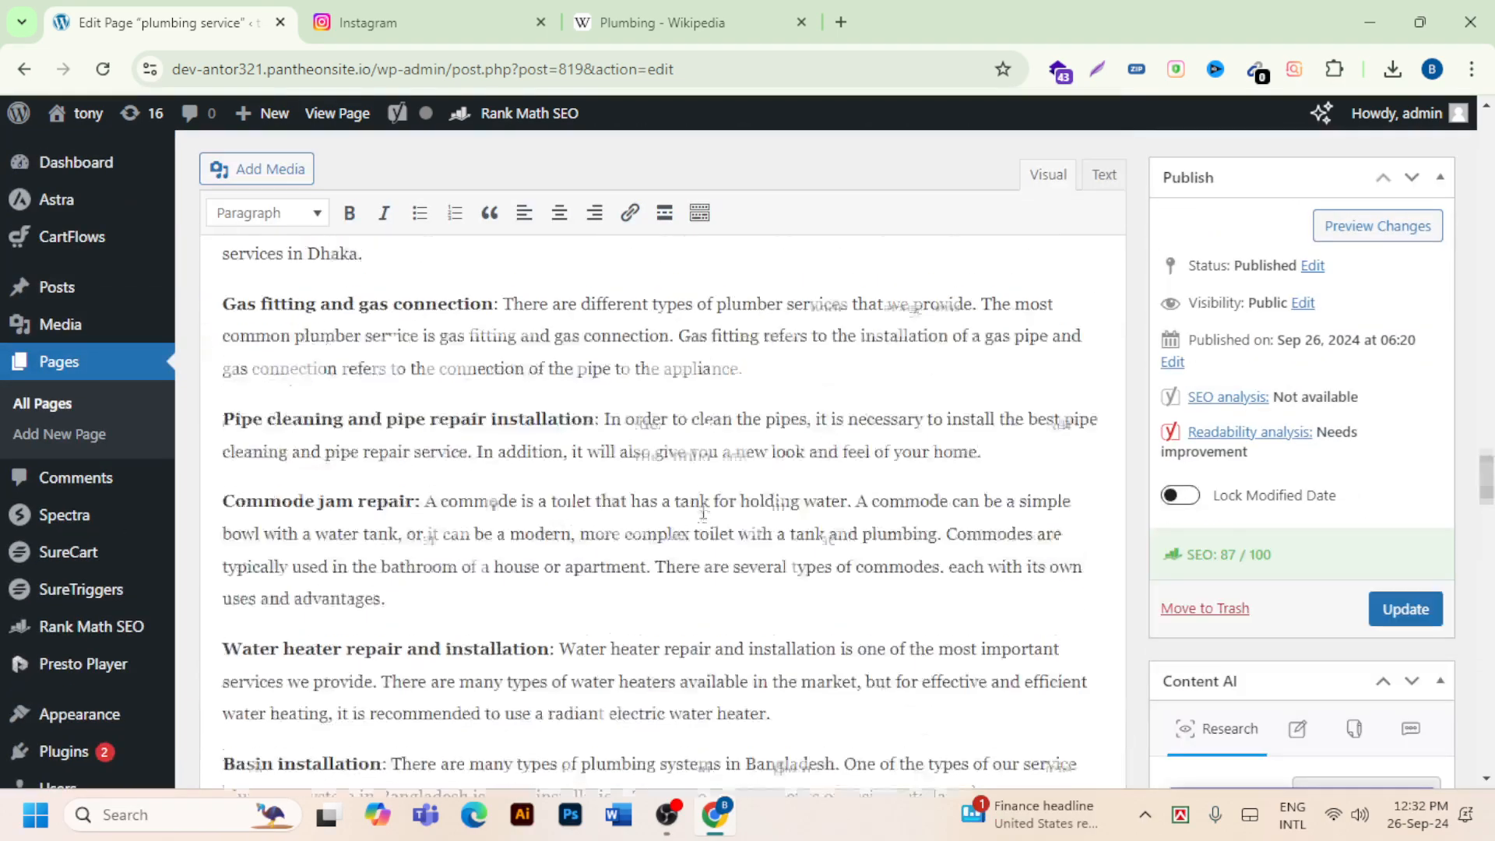
scroll(705, 514, "down", 4)
scroll(703, 509, "up", 3)
scroll(704, 511, "up", 15)
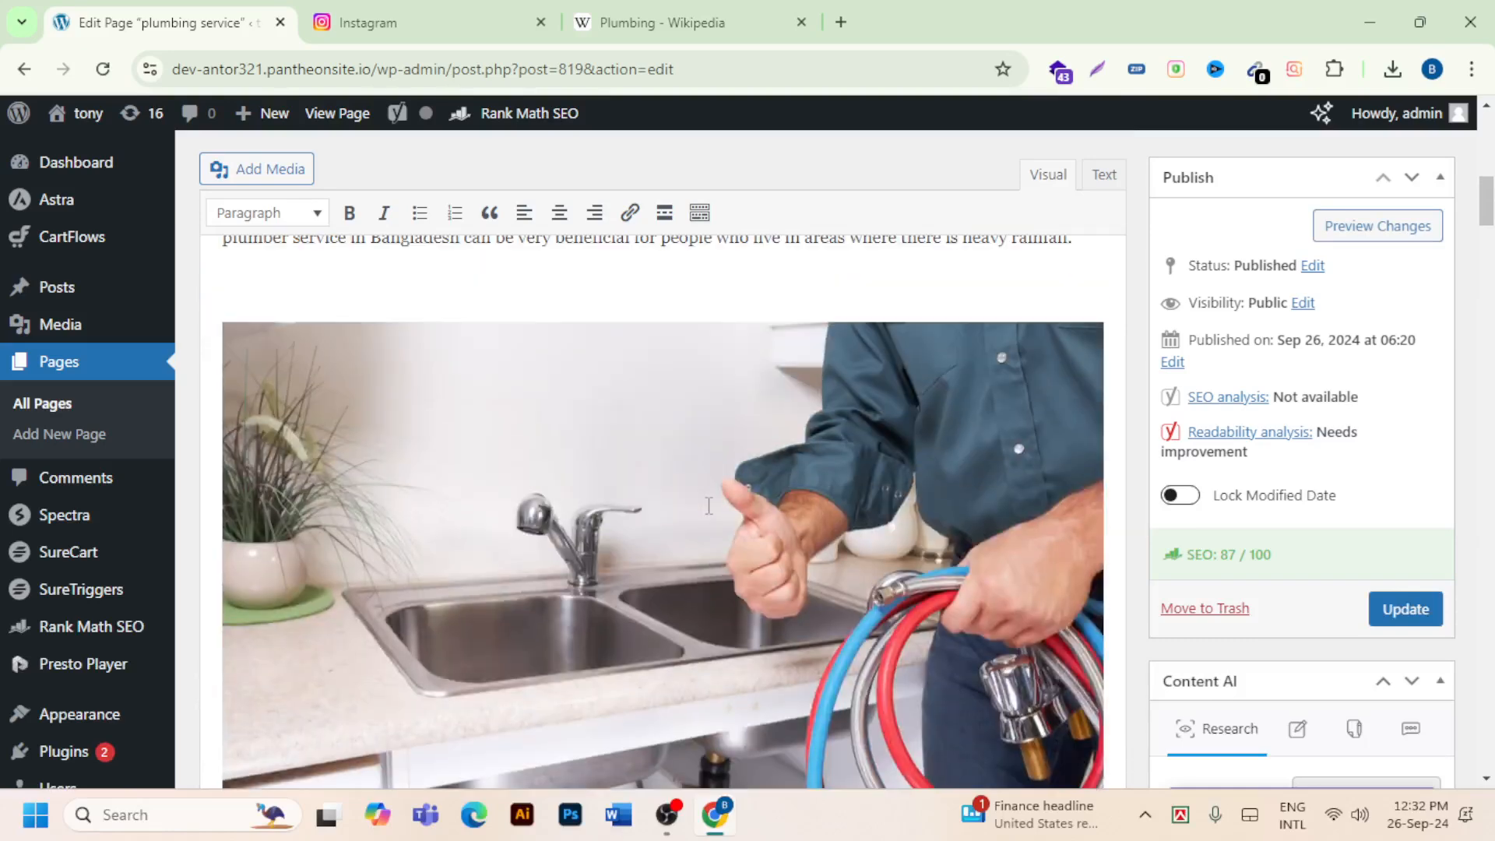
scroll(709, 514, "down", 5)
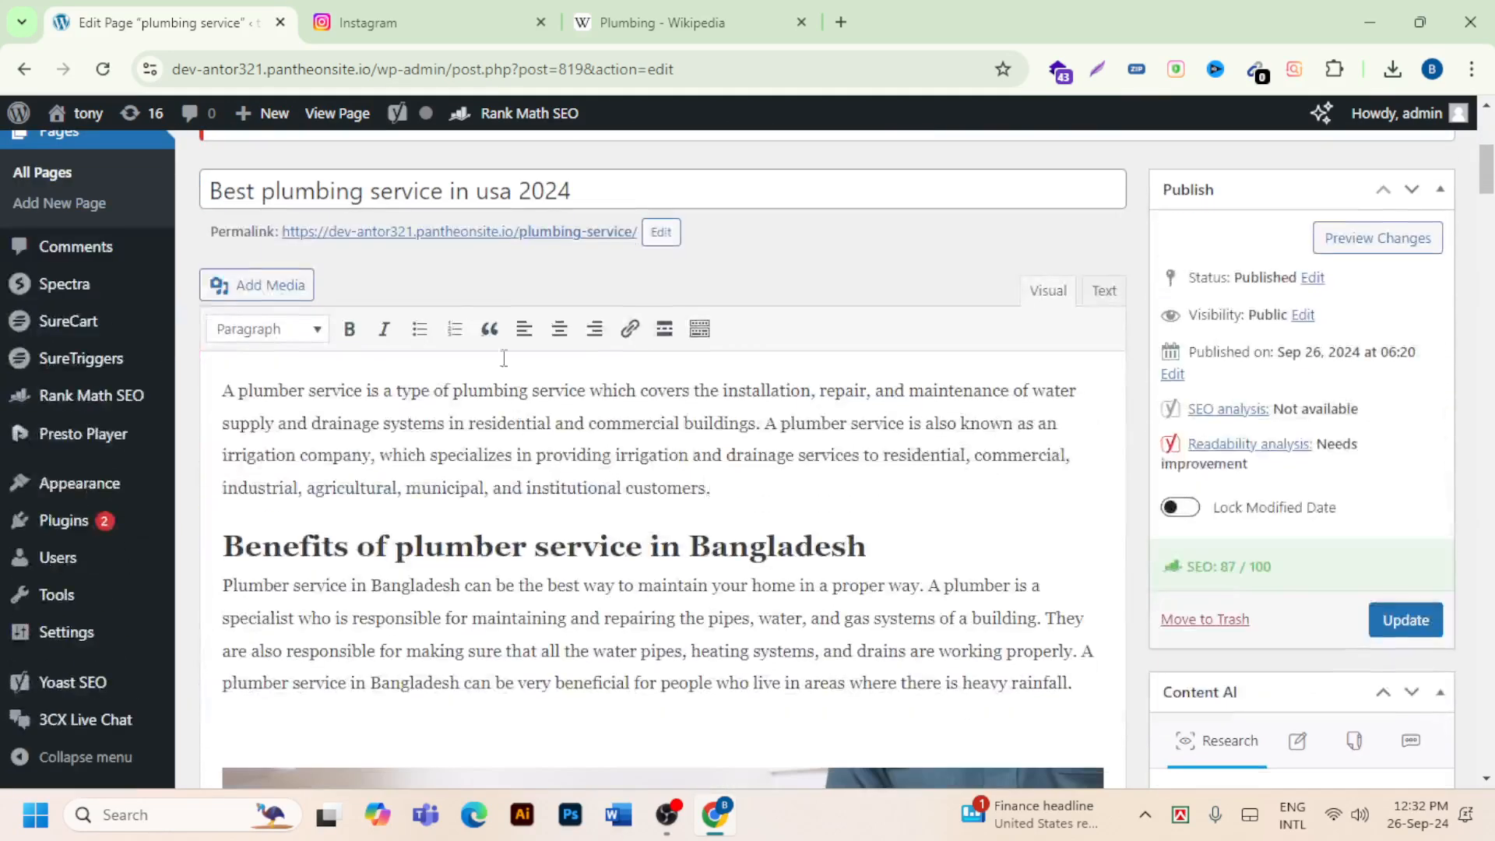
left_click_drag(449, 191, 267, 196)
right_click(312, 195)
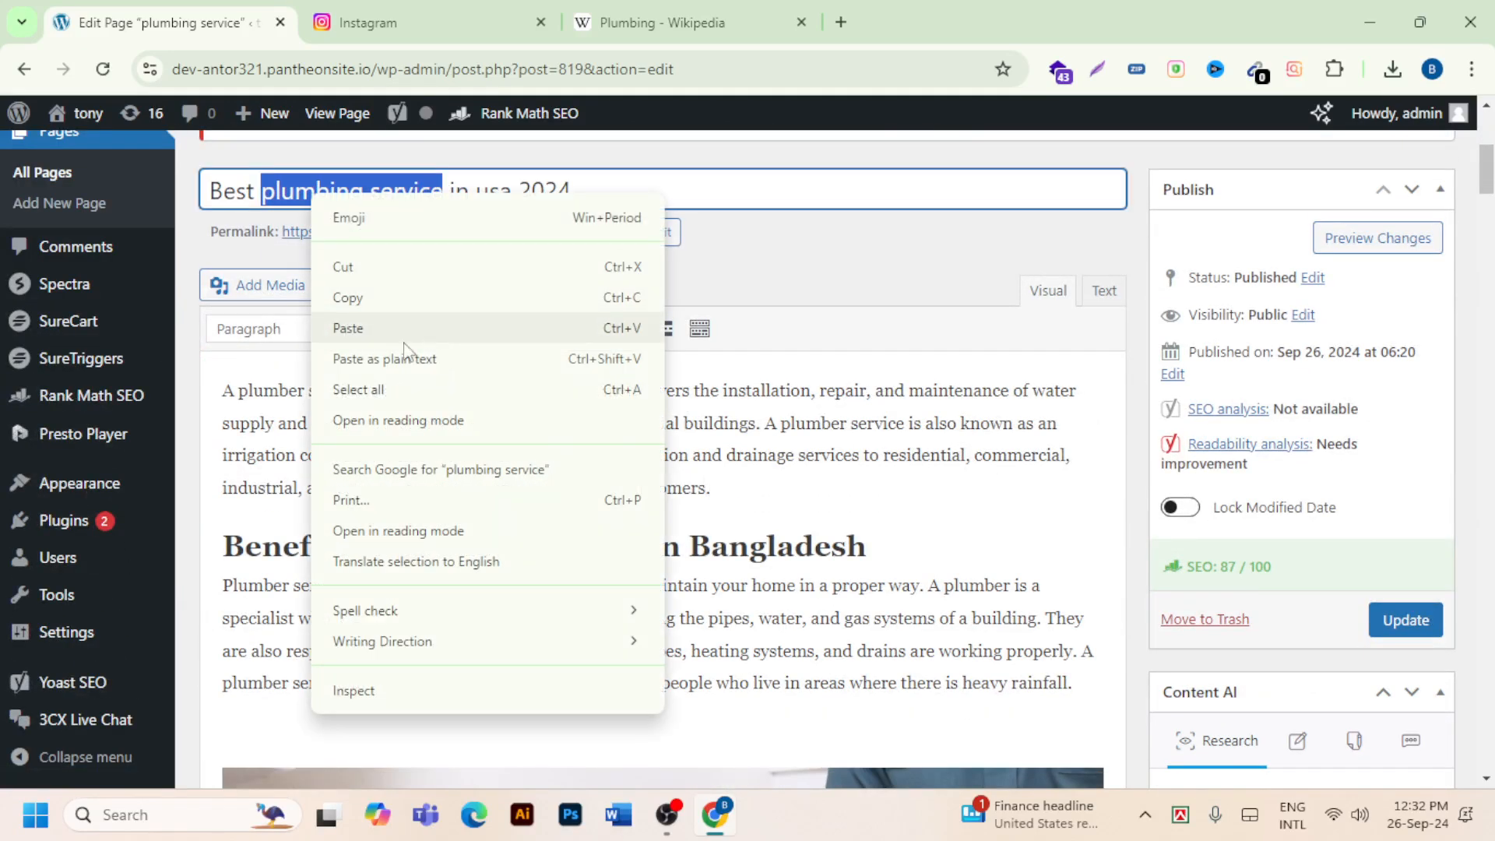
left_click(360, 294)
Paste "plumbing service" after "A plumber service in Bangladesh" in the paragraph under "Benefits of plumber service in Bangladesh".
scroll(363, 320, "down", 5)
scroll(363, 321, "up", 4)
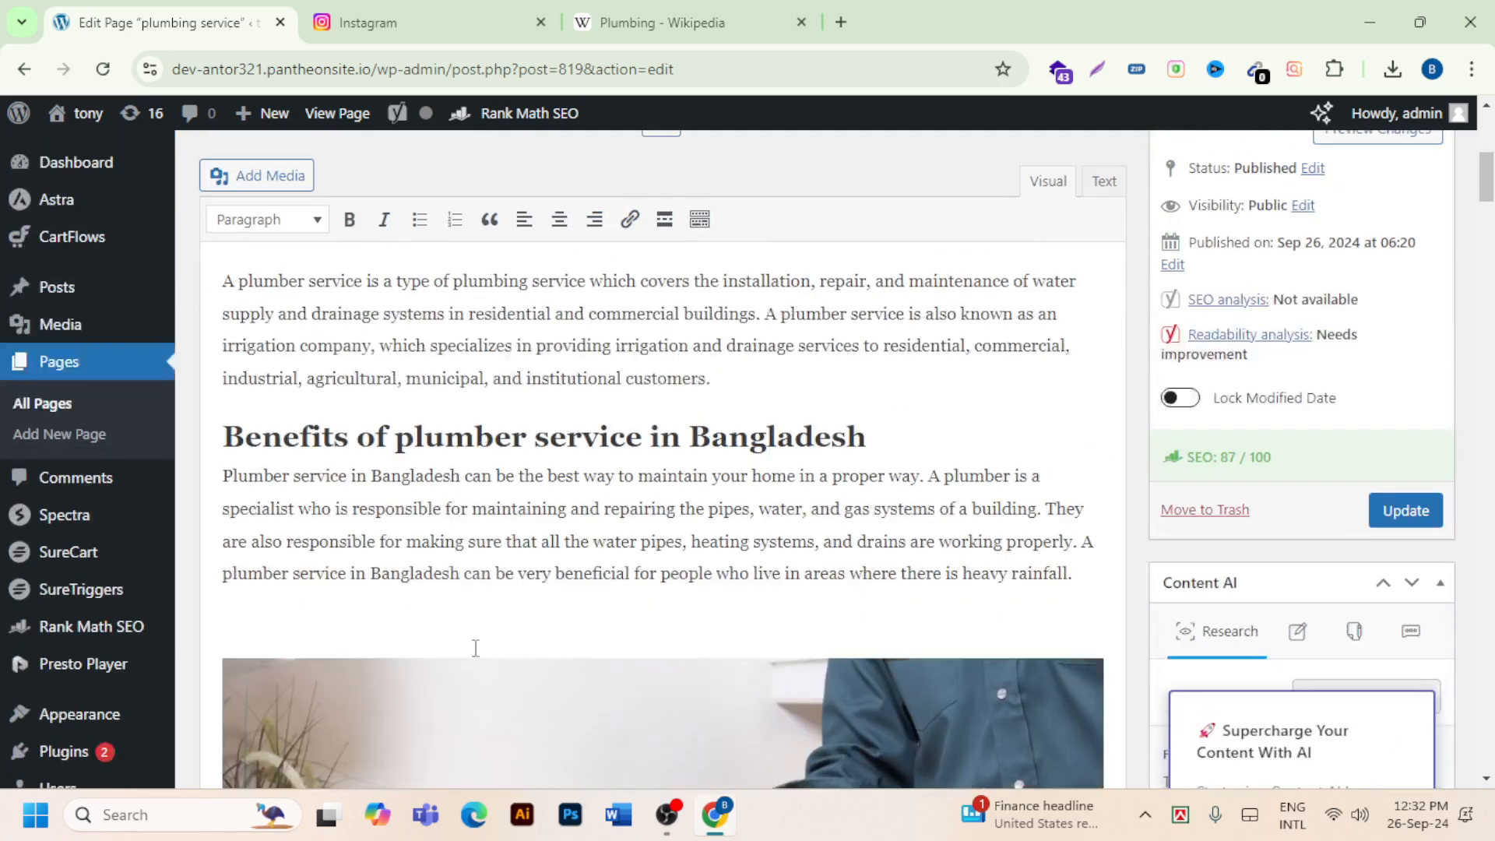
left_click(462, 576)
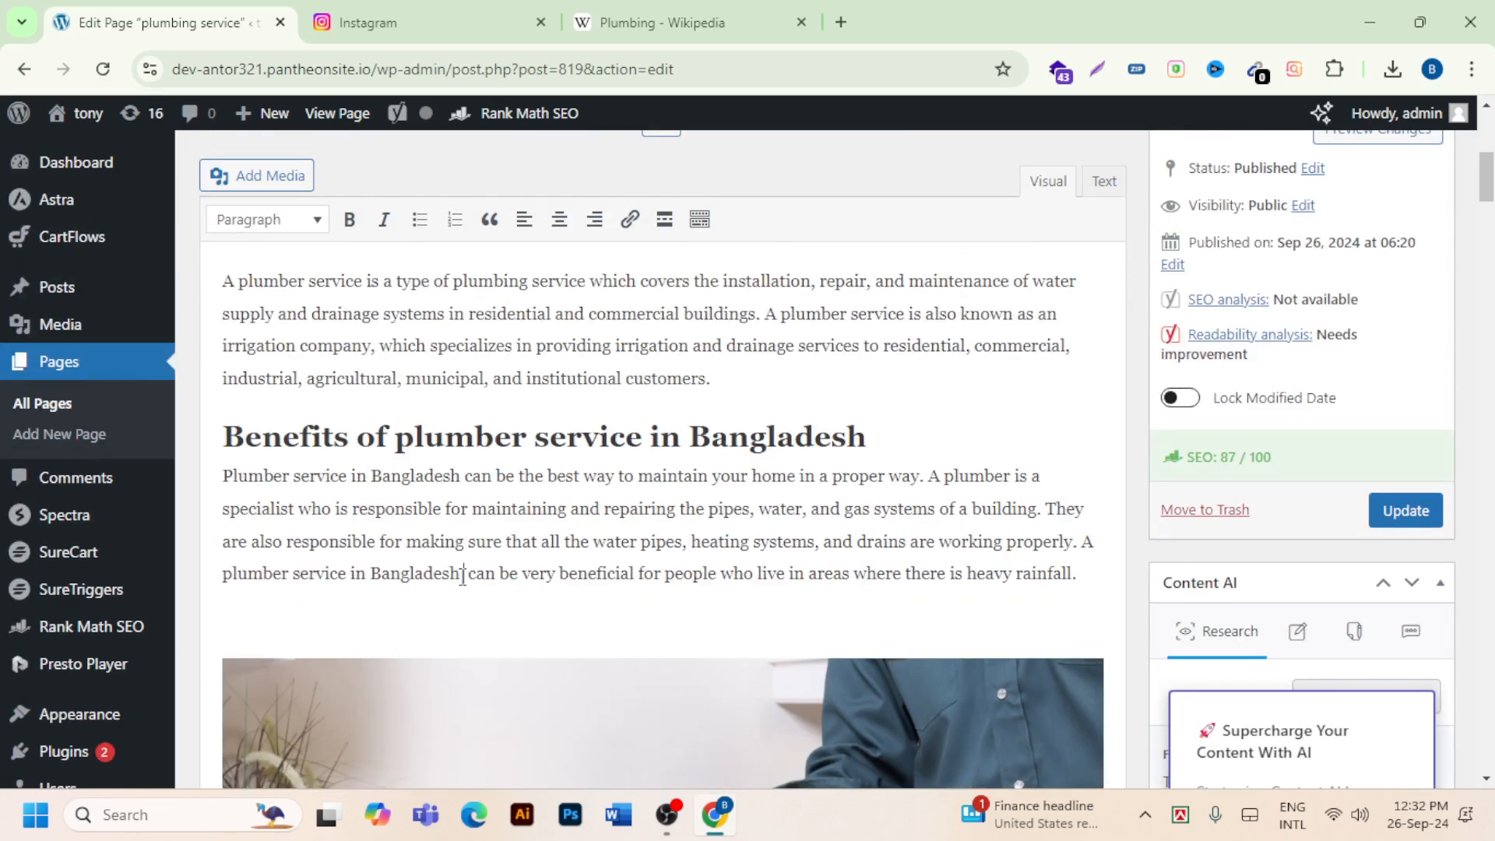
key("ctrl+v")
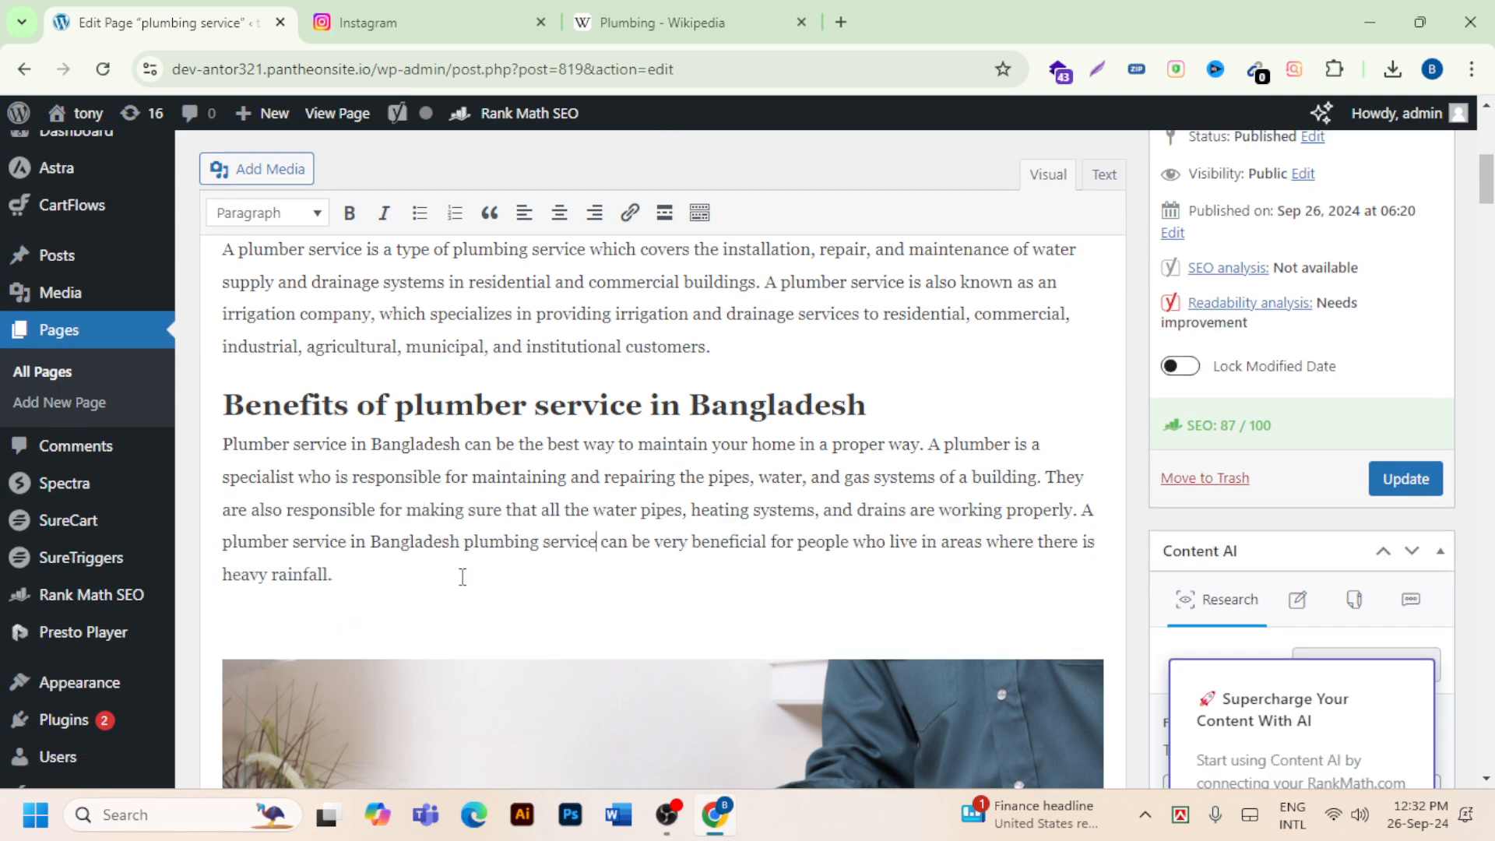
Under "Our Services", paste "plumbing service" before "The sewerage system is a vital part" and after "There are different" in the gas fitting paragraph.
scroll(510, 372, "down", 10)
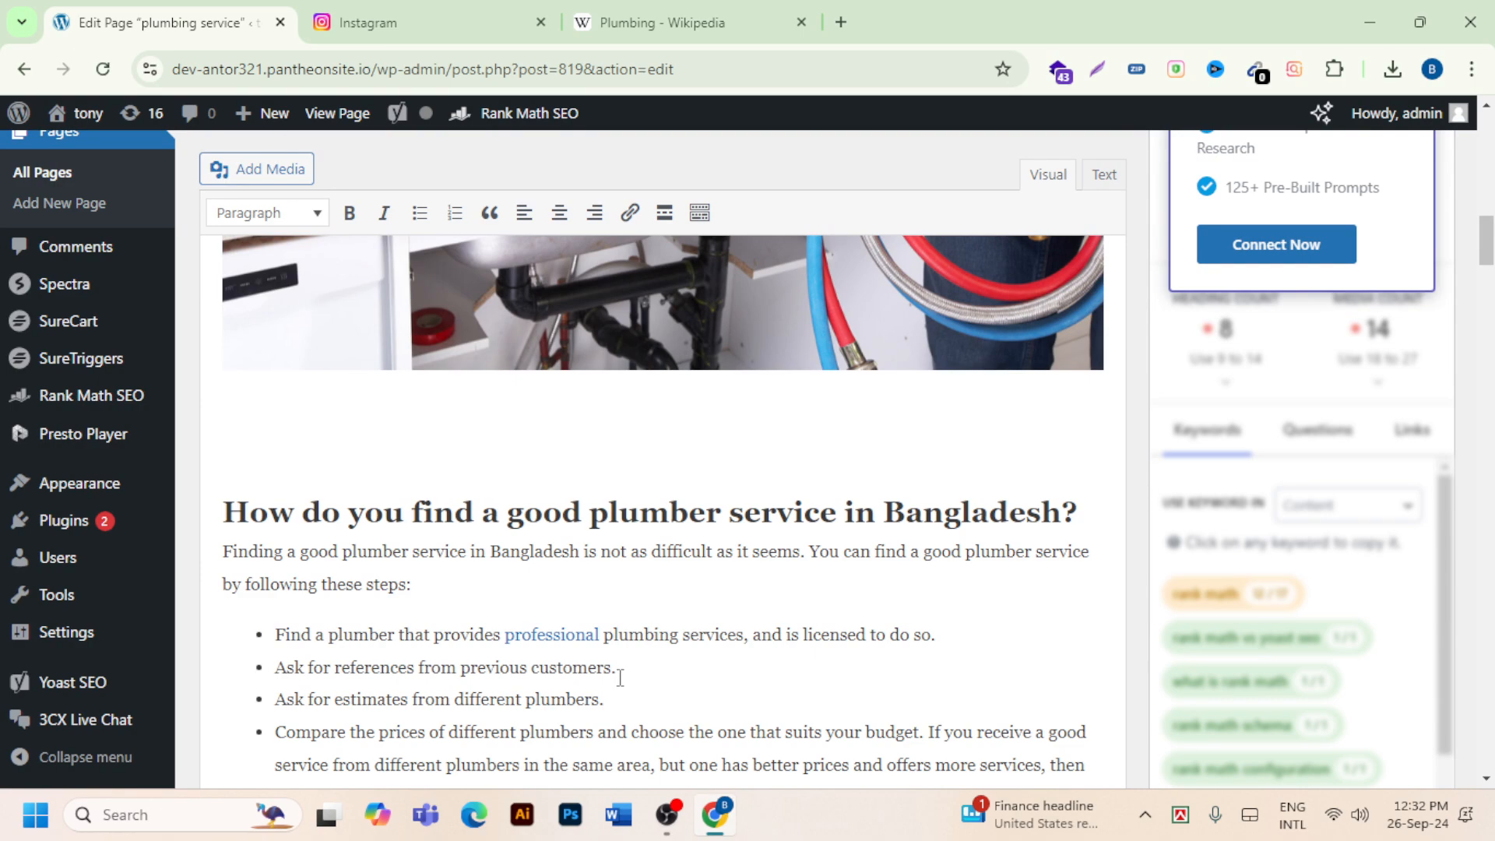
scroll(537, 708, "down", 11)
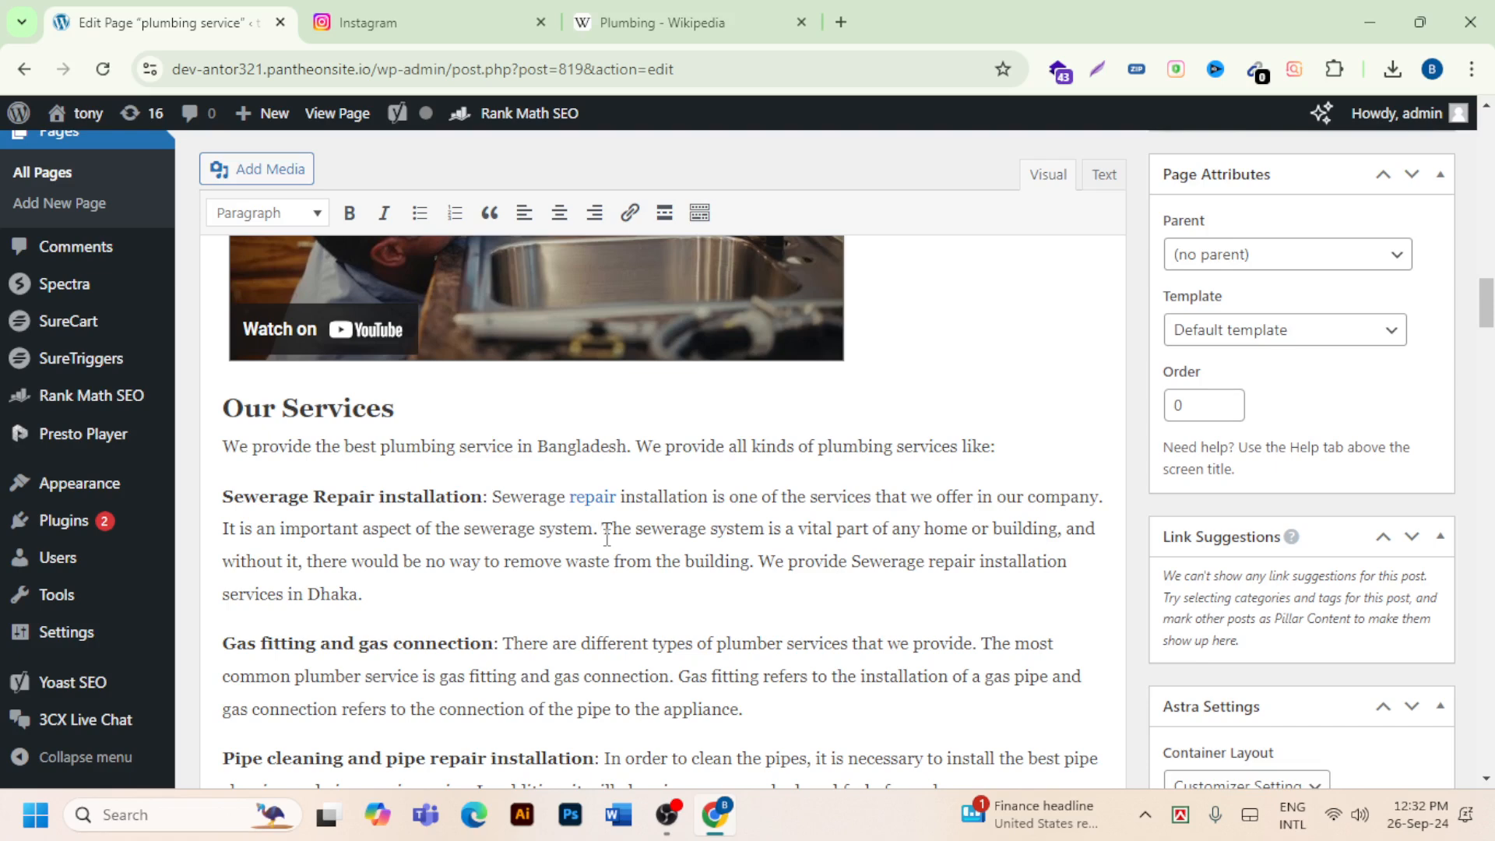
left_click(607, 533)
key("ctrl+v")
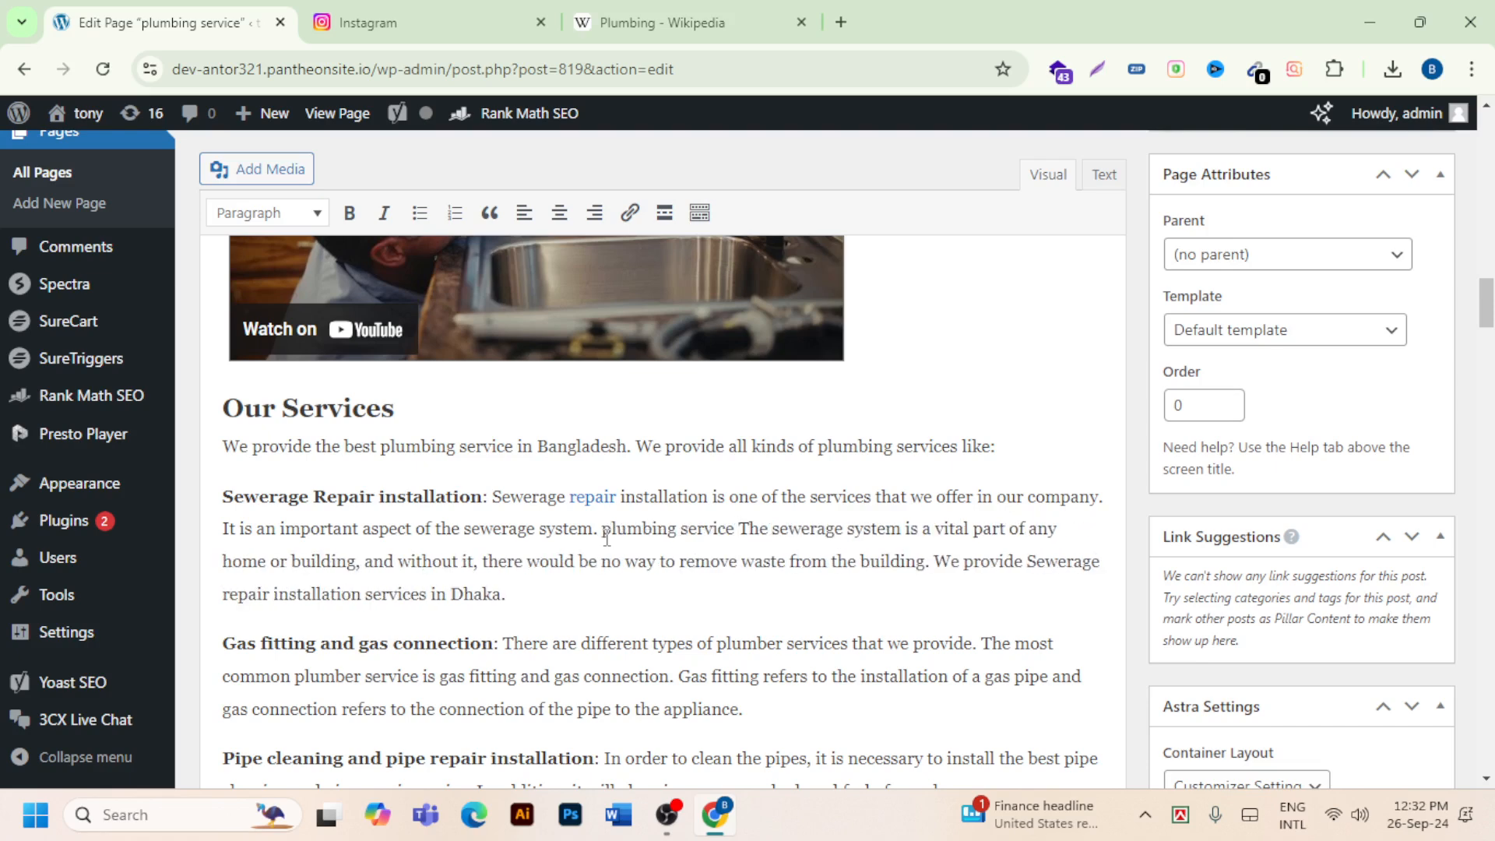
left_click(651, 642)
key("ctrl+v")
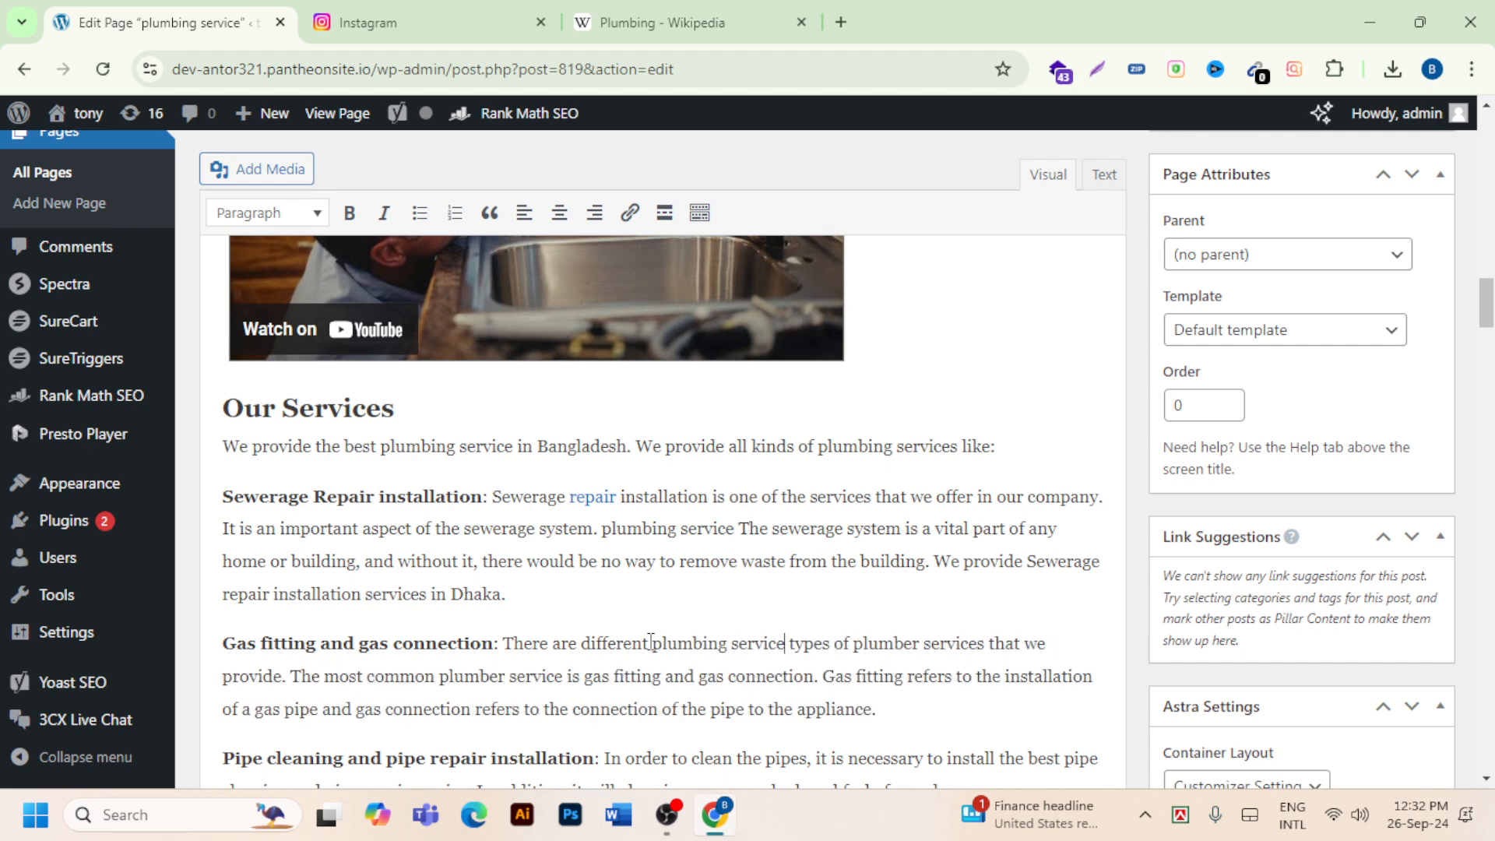
Paste "plumbing service" before "There are several types of commodes" and after "water heaters available" in the commode jam and water heater paragraphs.
scroll(646, 633, "down", 3)
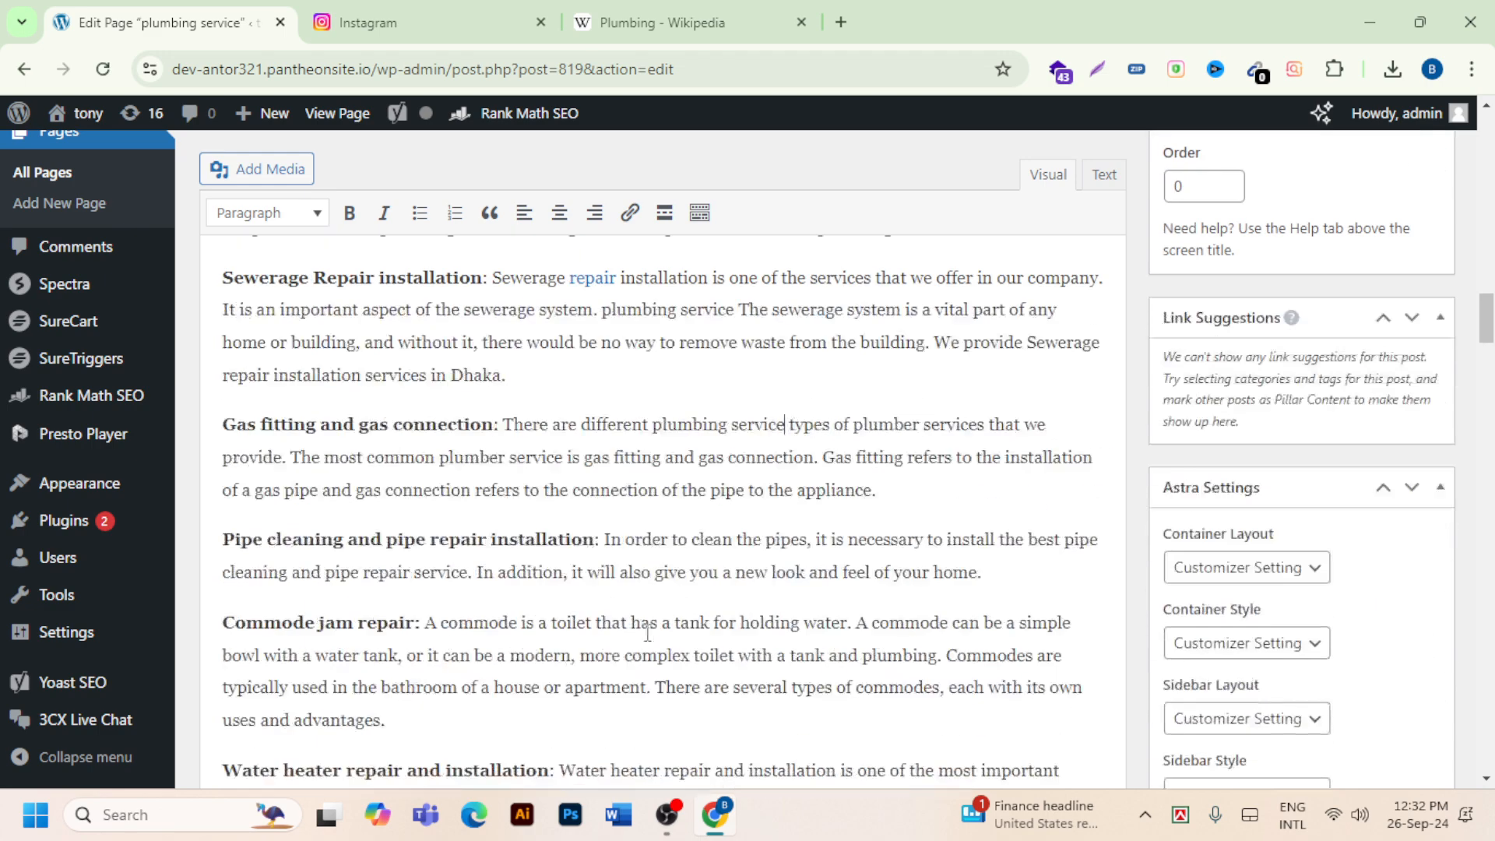
left_click(655, 688)
key("ctrl+v")
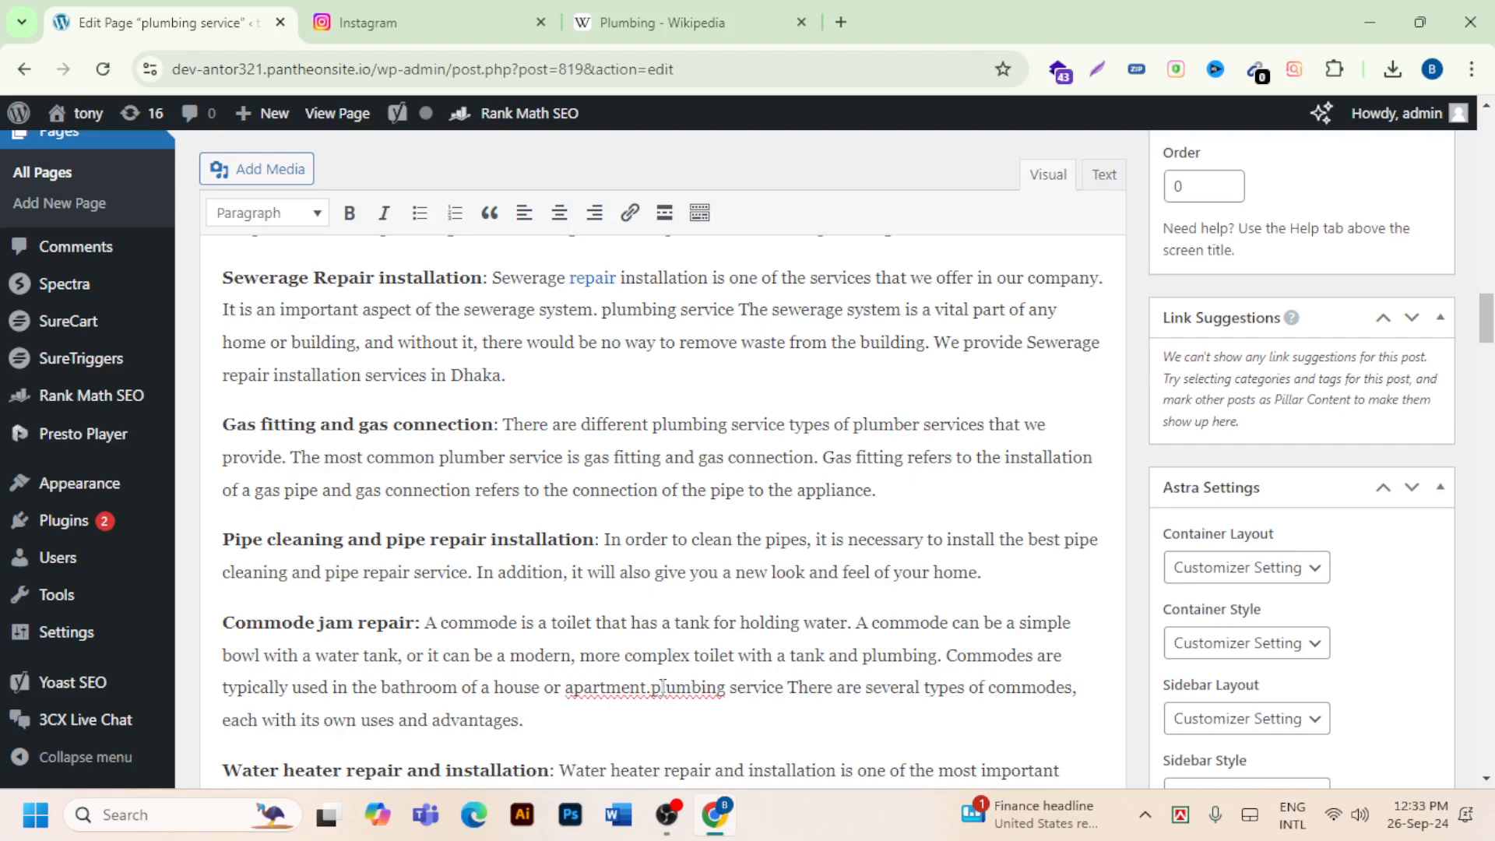
scroll(662, 688, "down", 3)
mouse_move(15, 628)
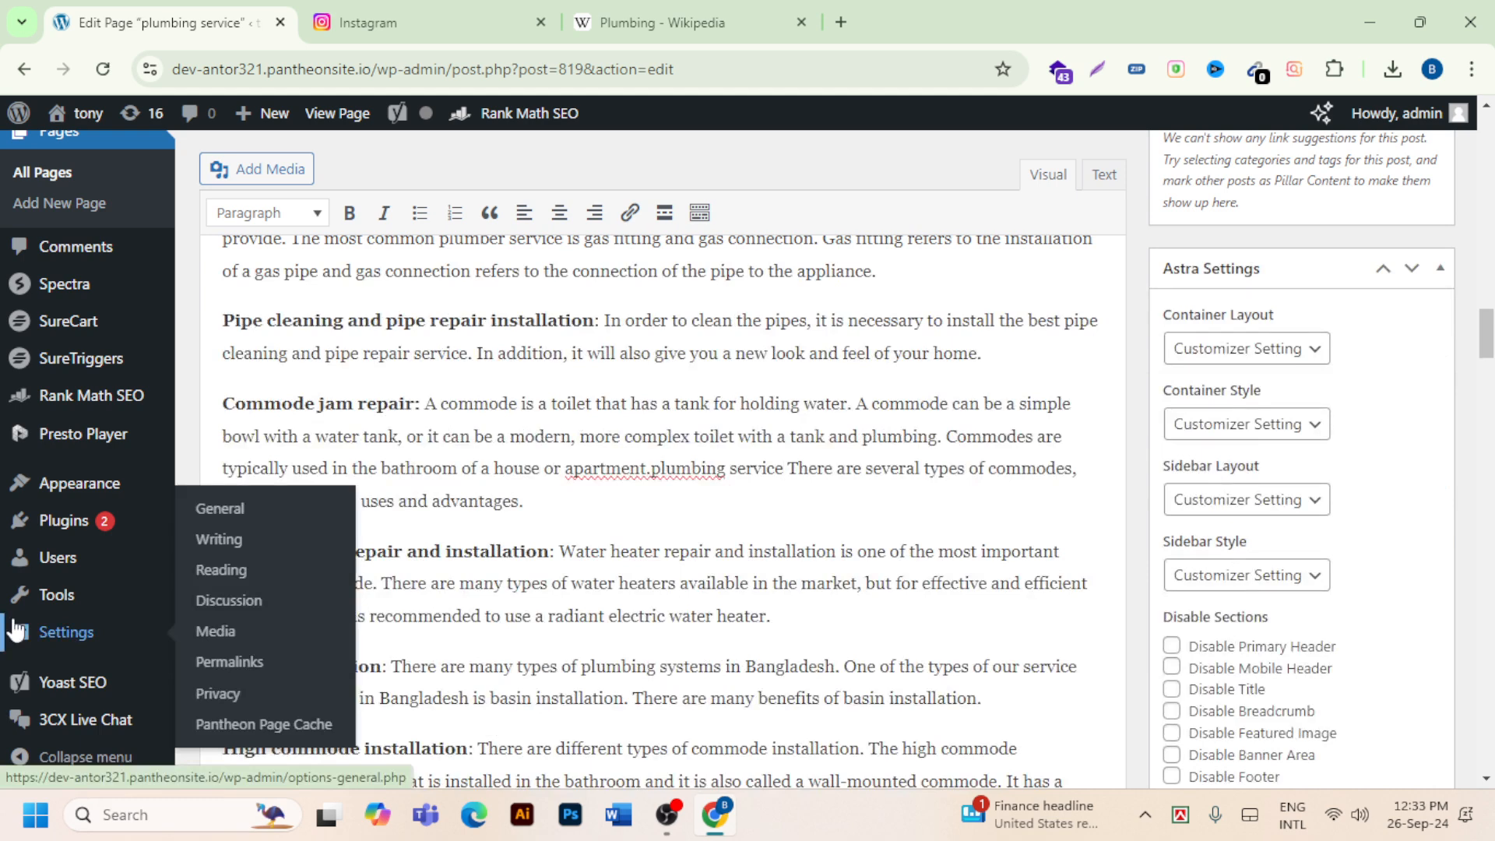
left_click(750, 584)
key("ctrl+v")
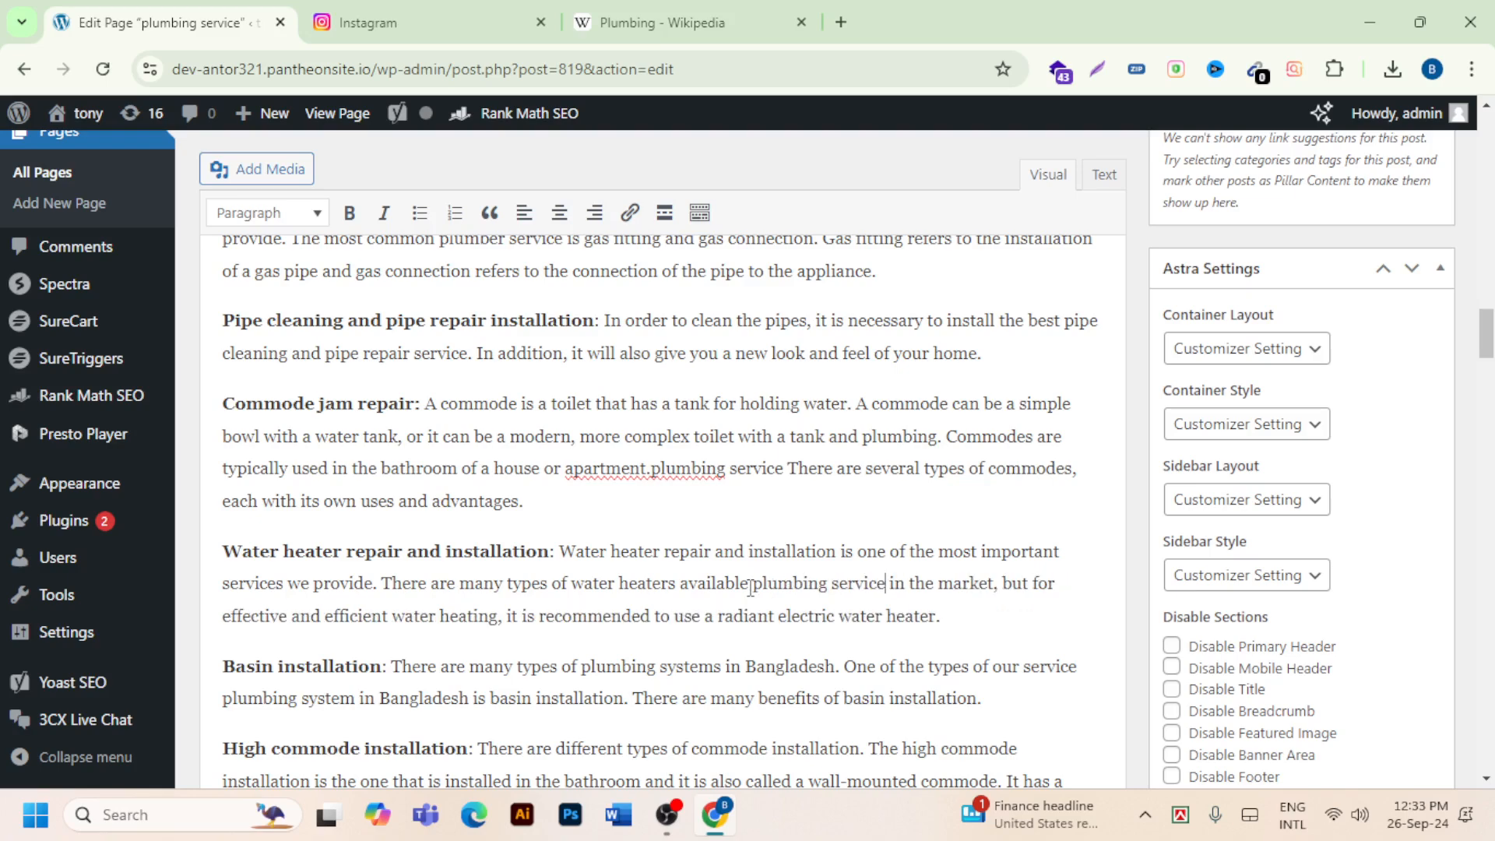
Paste "plumbing service" before "many benefits of basin installation" in the Basin installation paragraph.
scroll(750, 588, "down", 3)
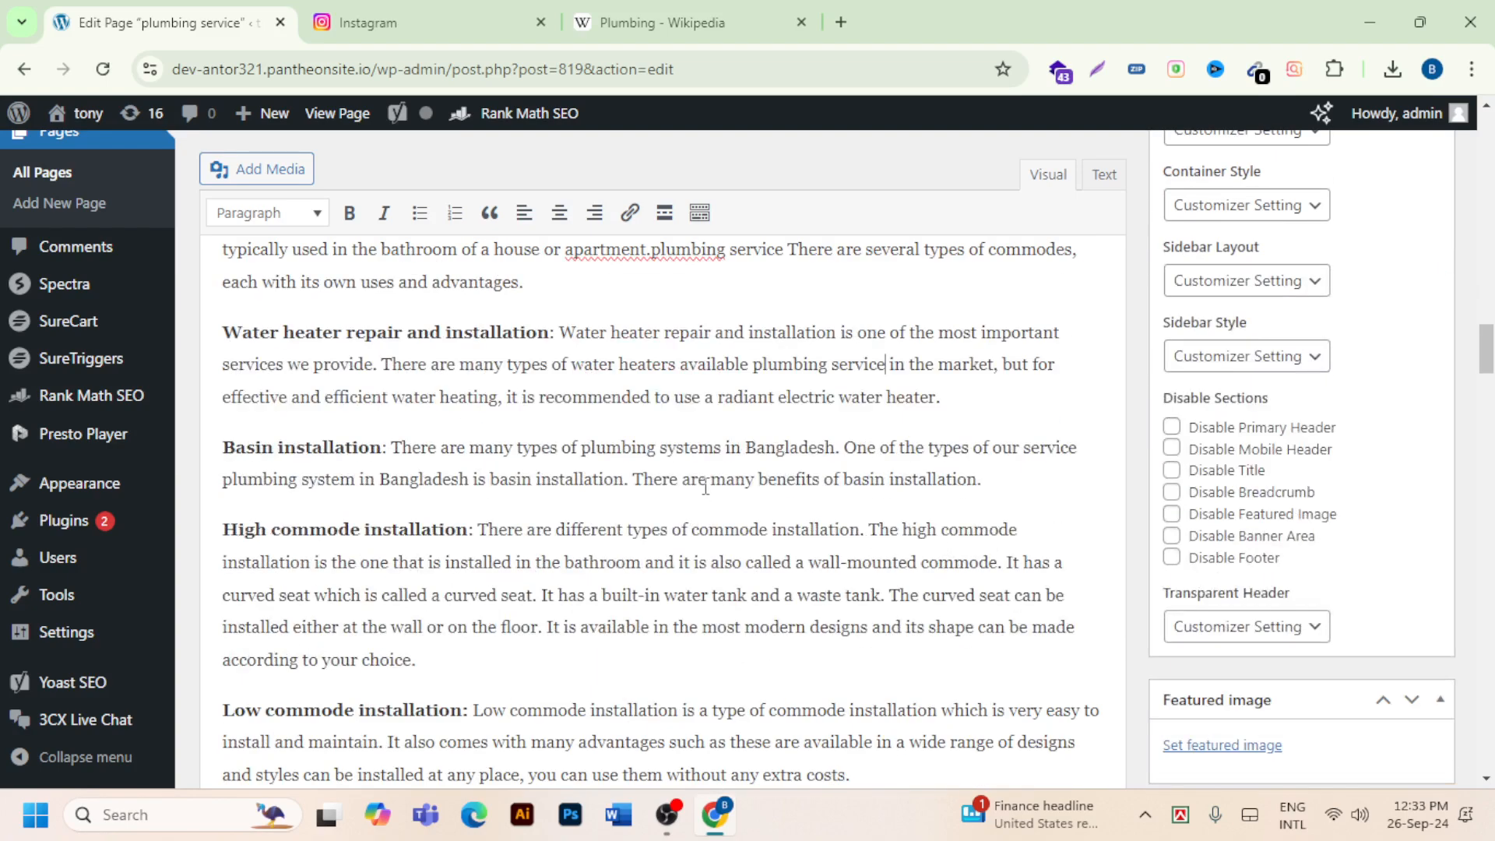
left_click(714, 478)
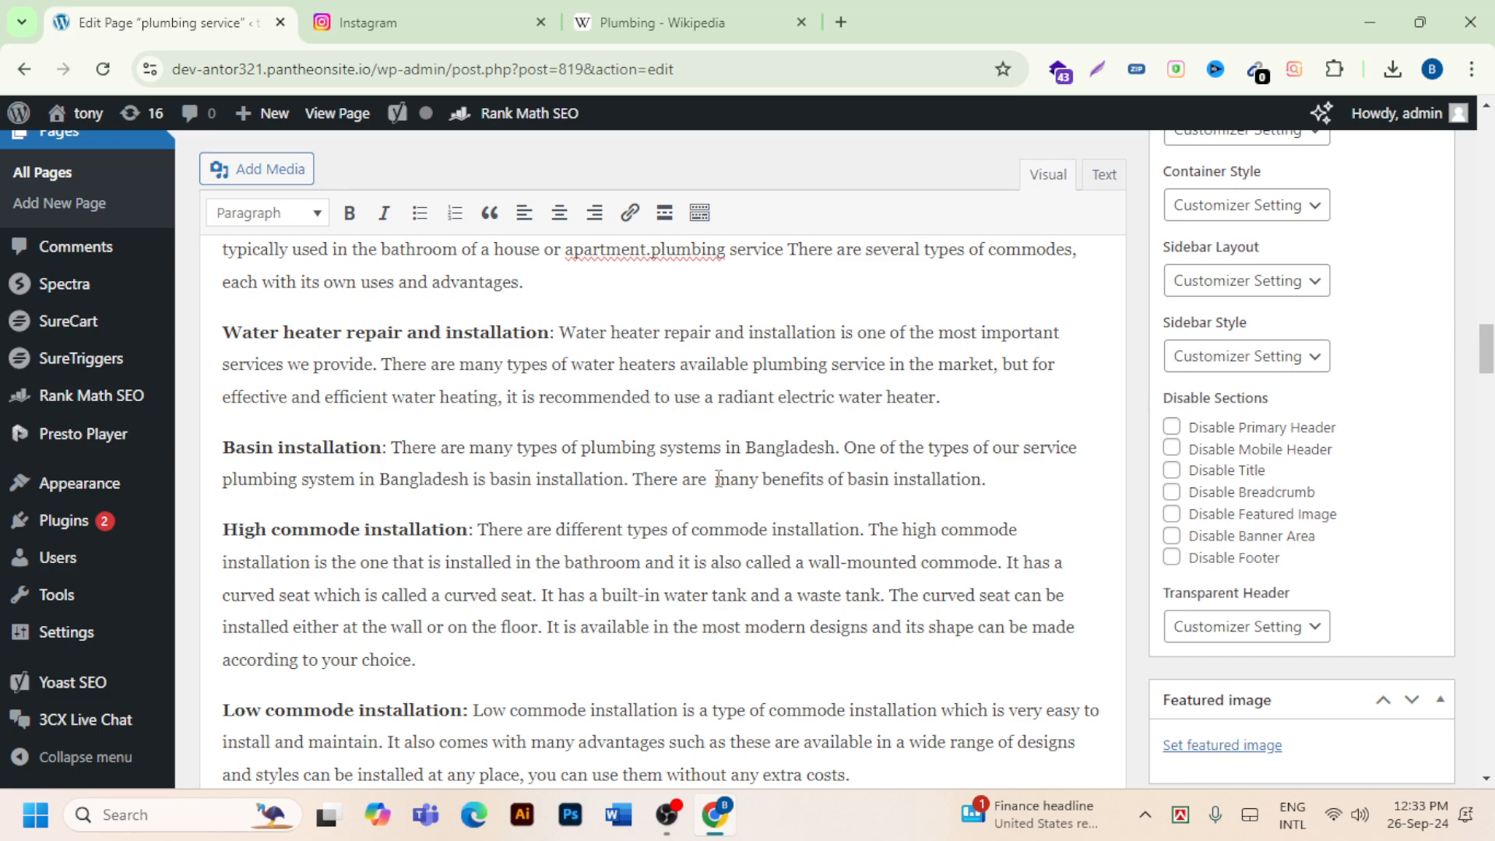
key("ctrl+v")
Check the page's SEO score and review the Rank Math Basic SEO and Additional checks, including keyword density.
scroll(717, 478, "down", 15)
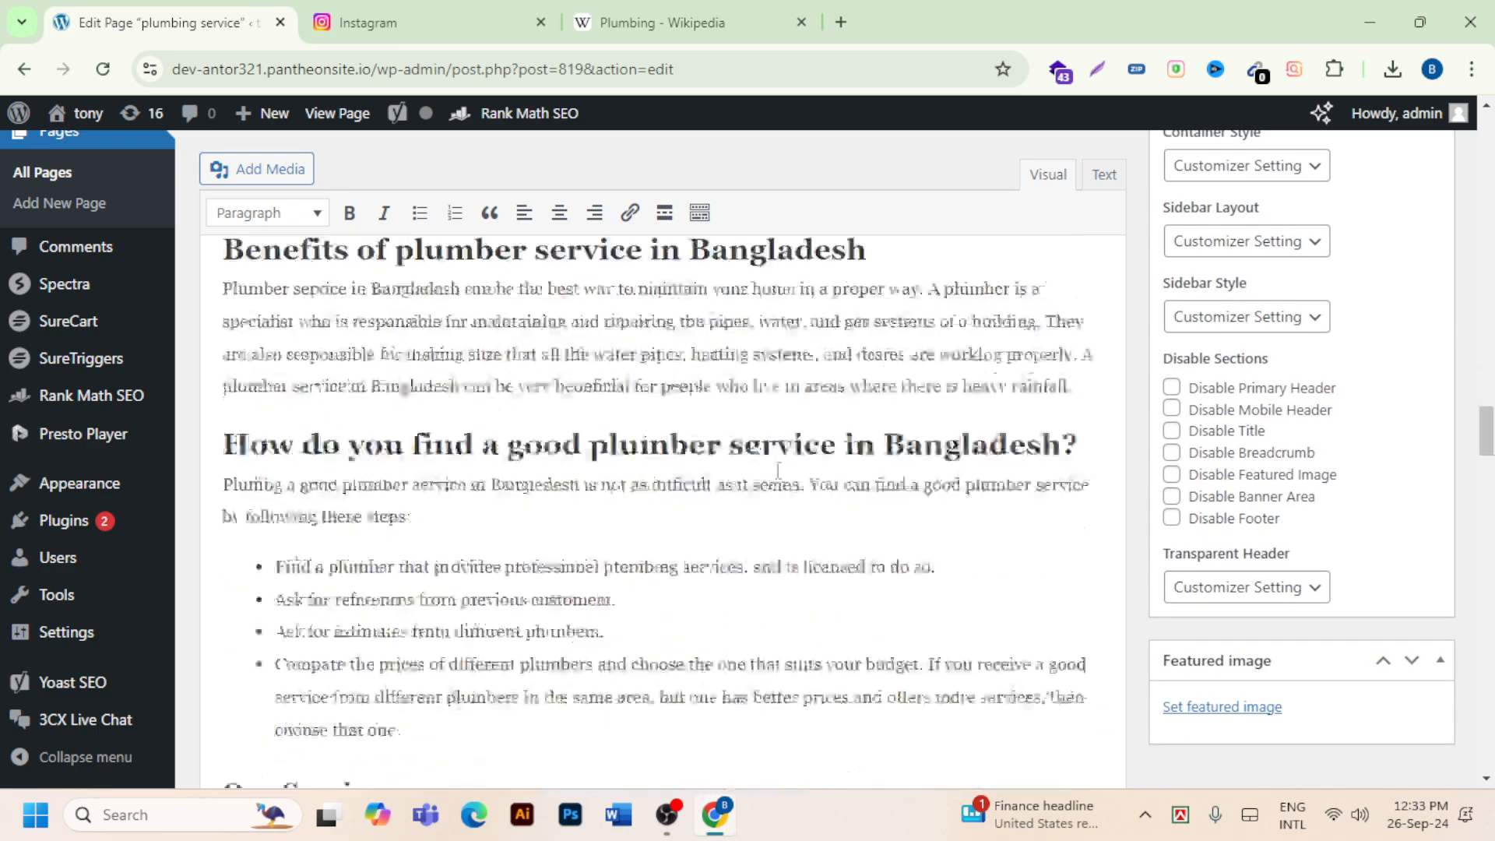
scroll(1218, 568, "up", 15)
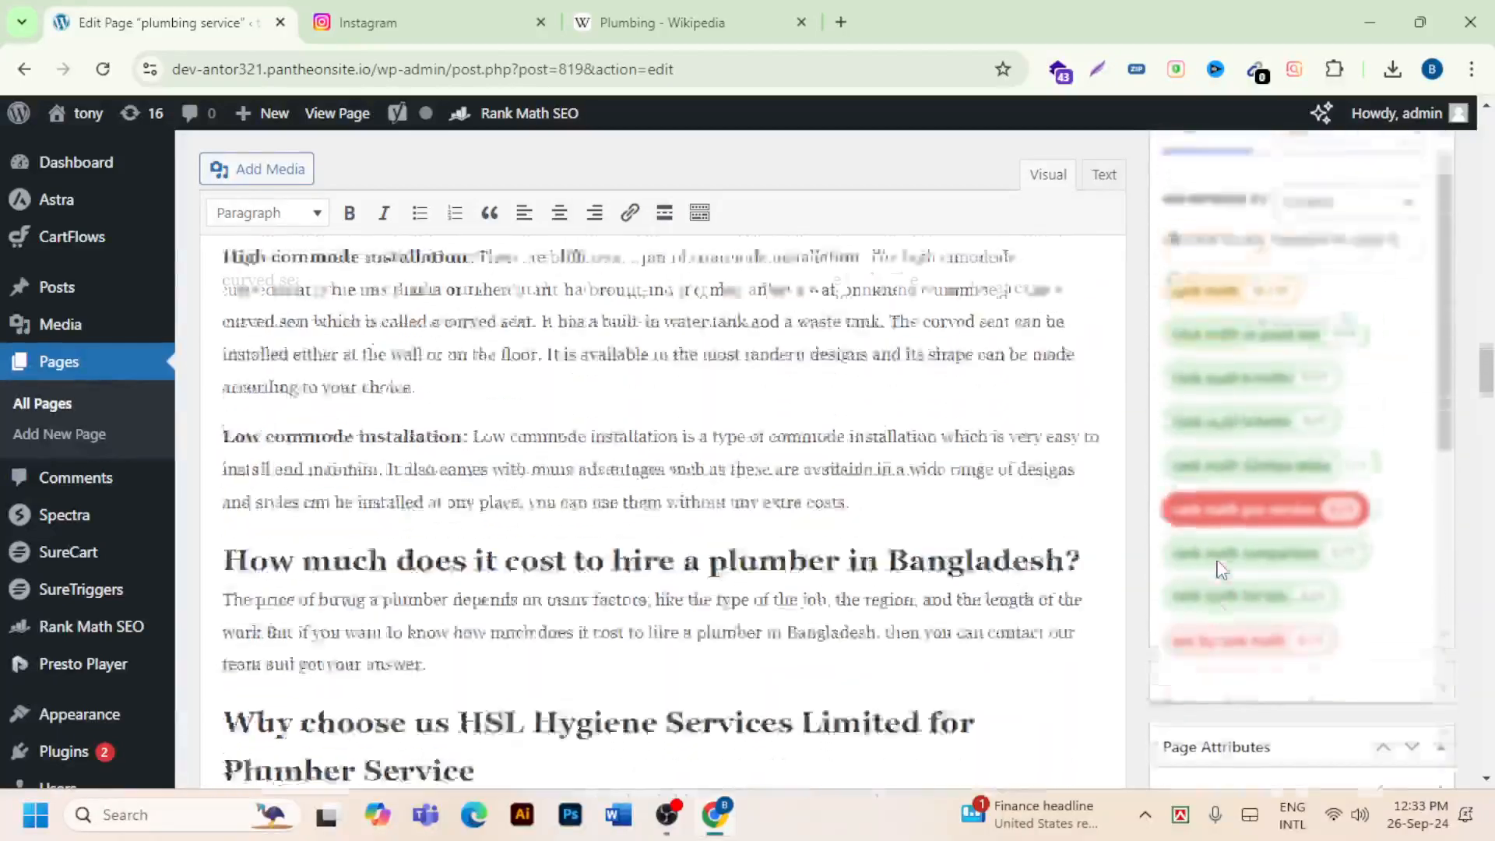
scroll(1218, 568, "up", 4)
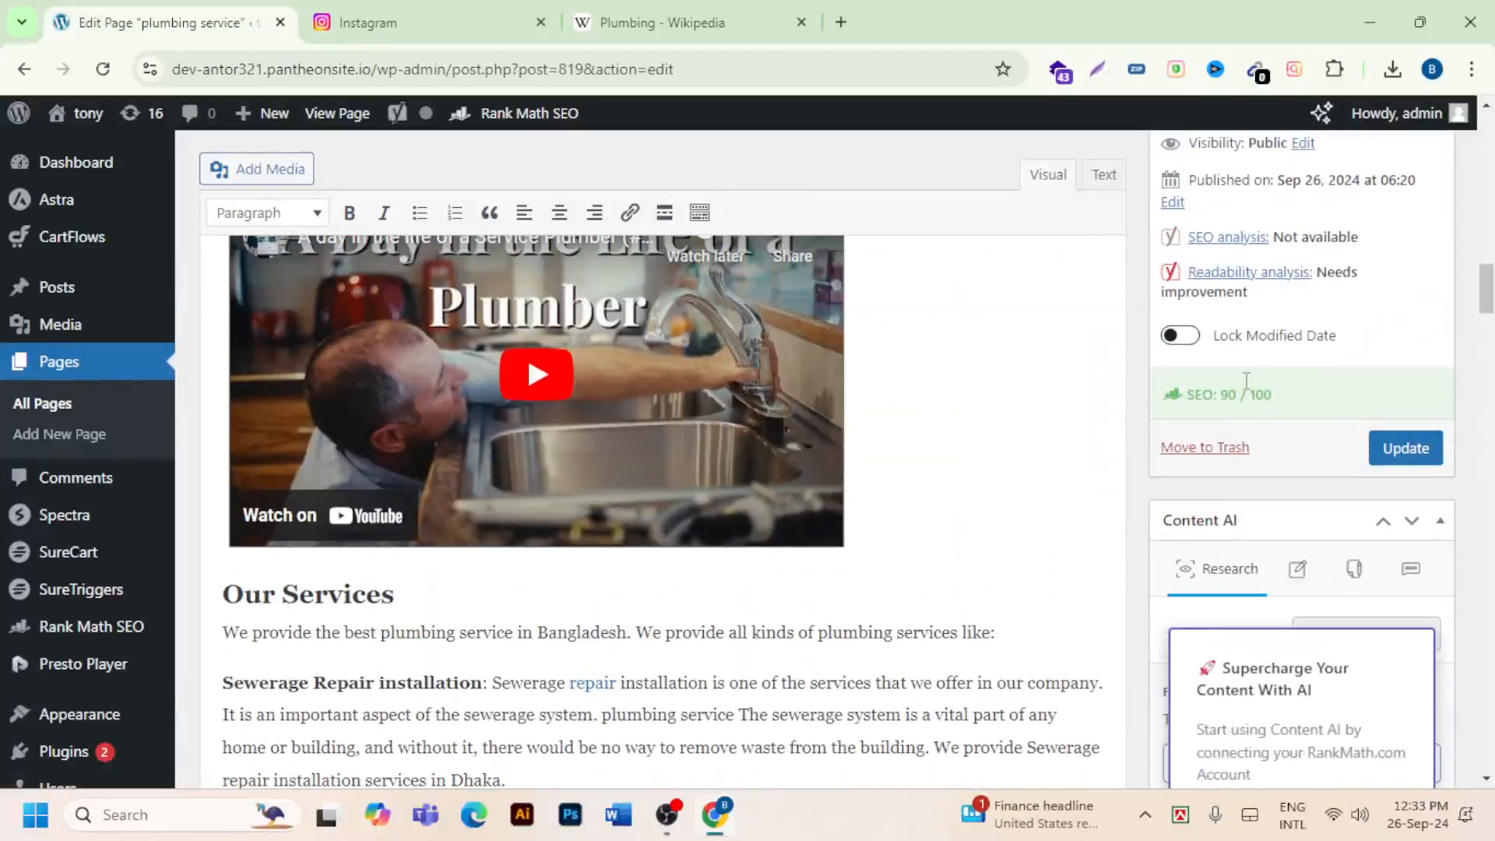
scroll(738, 434, "down", 15)
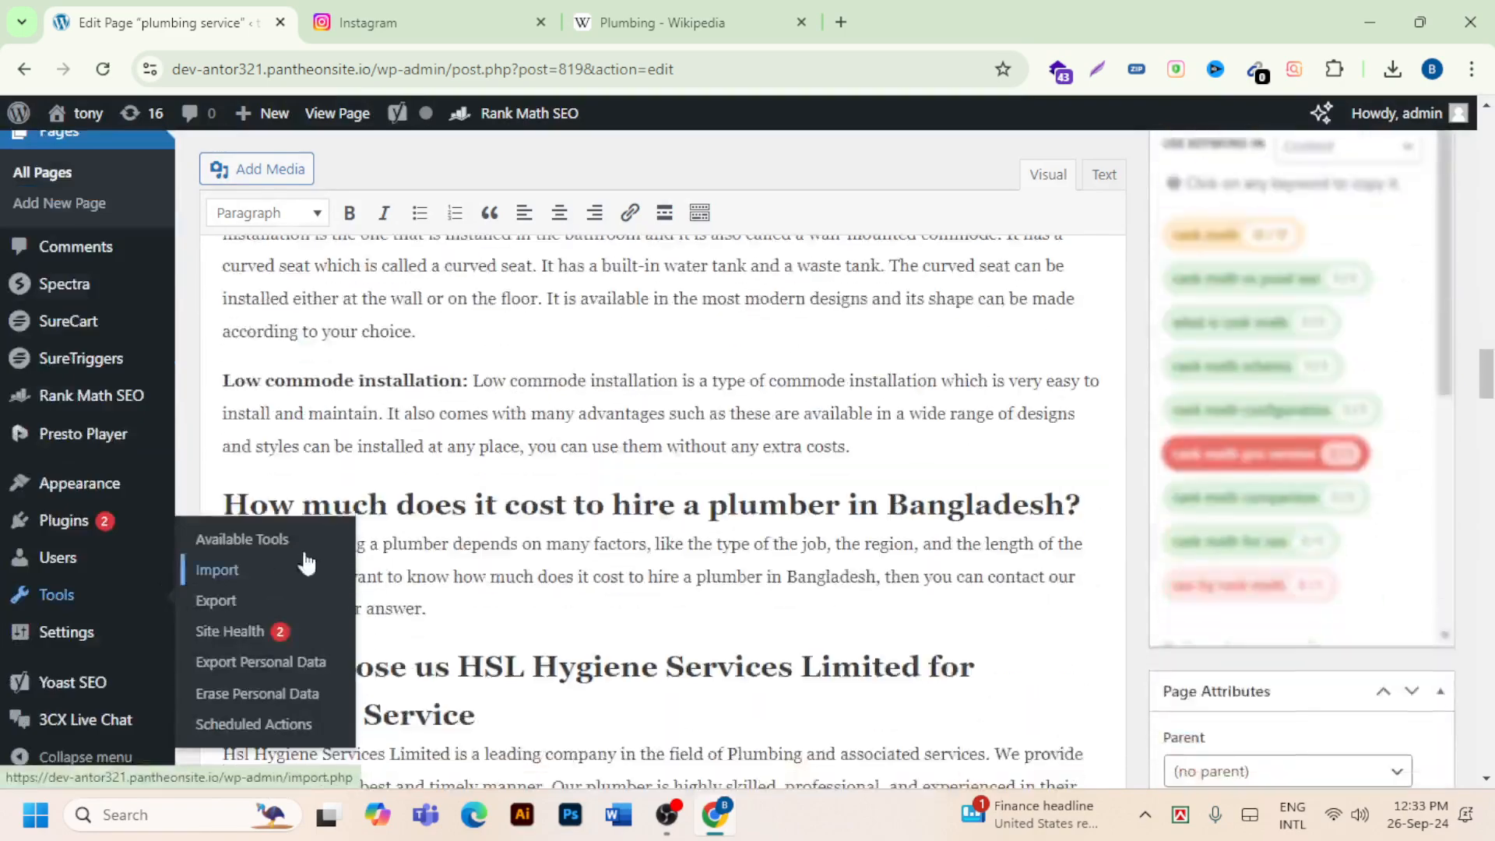
scroll(425, 473, "down", 15)
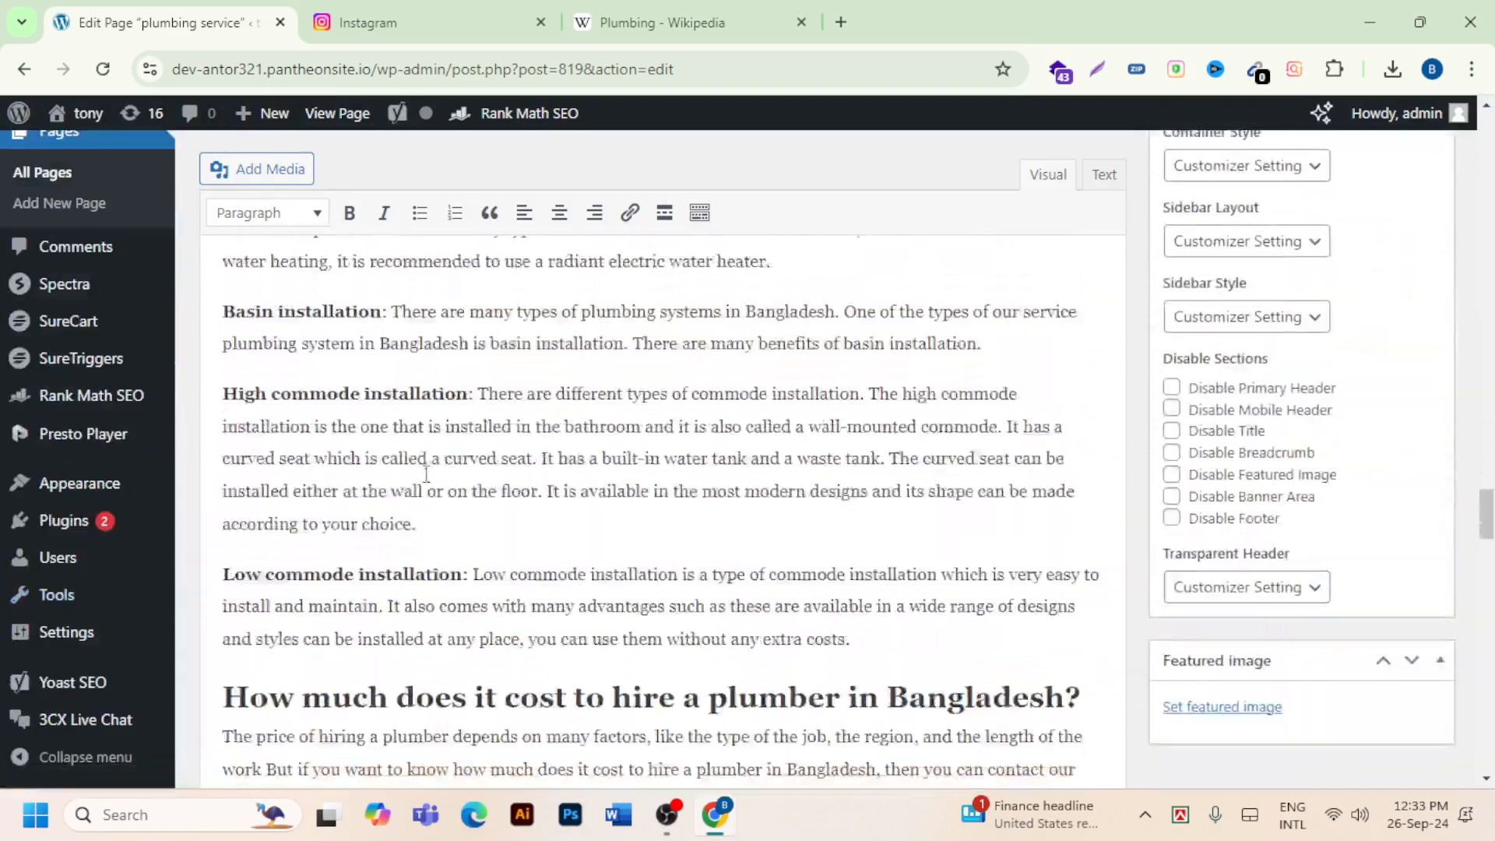
scroll(426, 475, "down", 15)
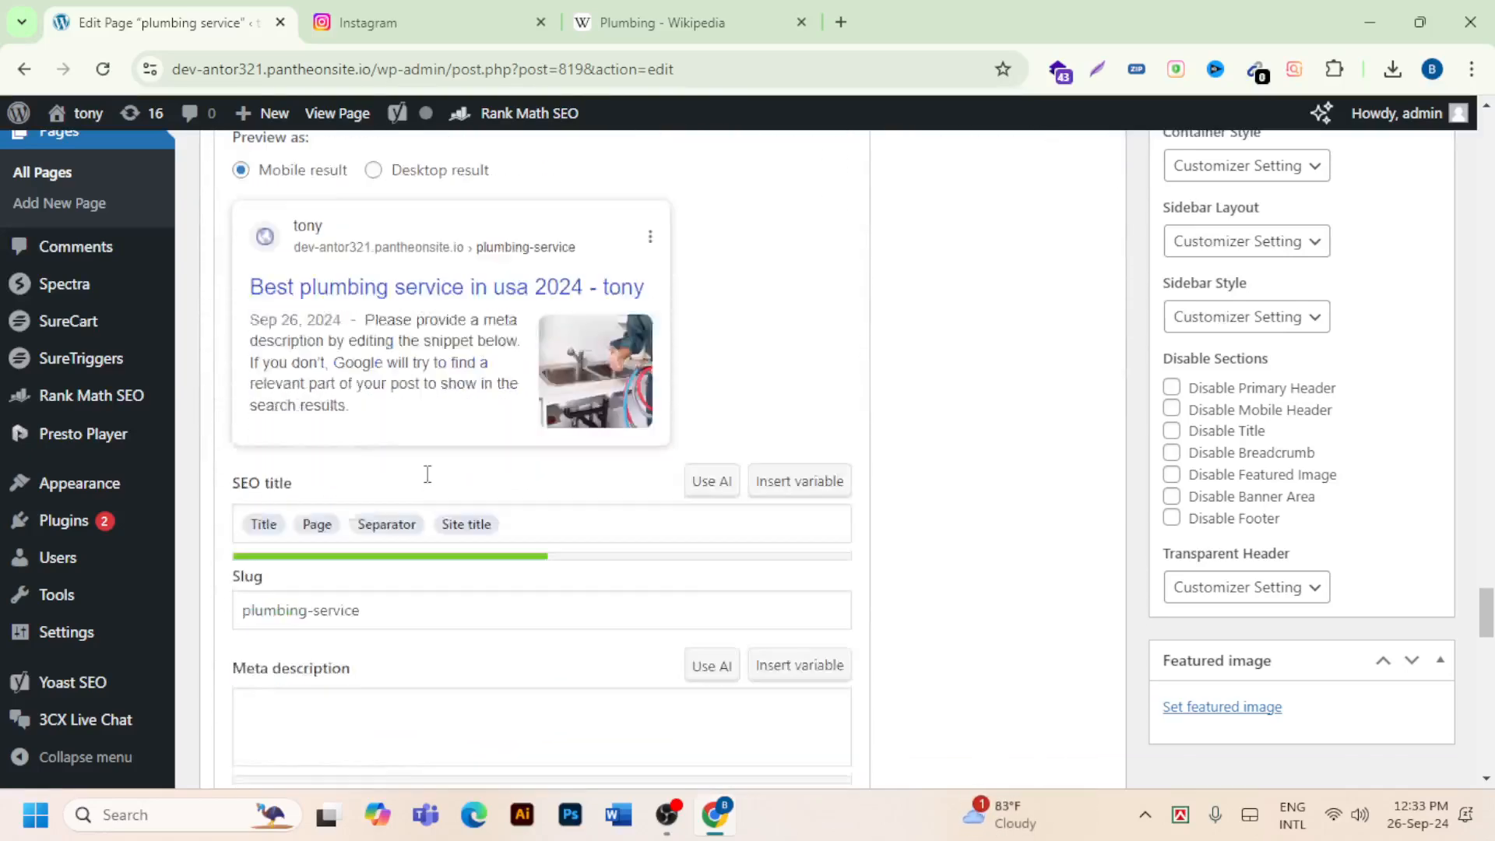
scroll(427, 483, "down", 15)
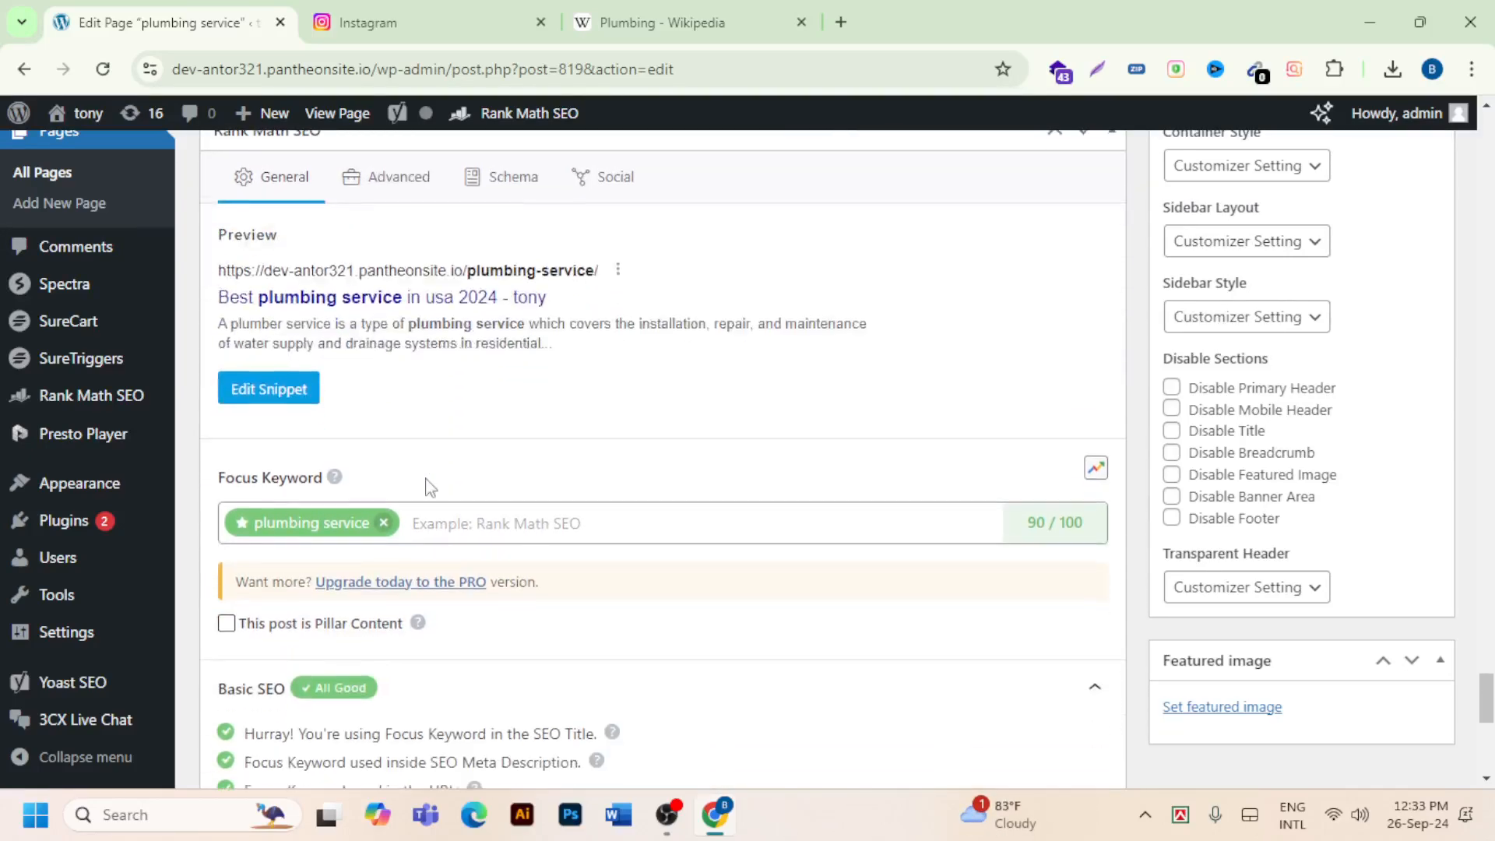
scroll(427, 479, "down", 6)
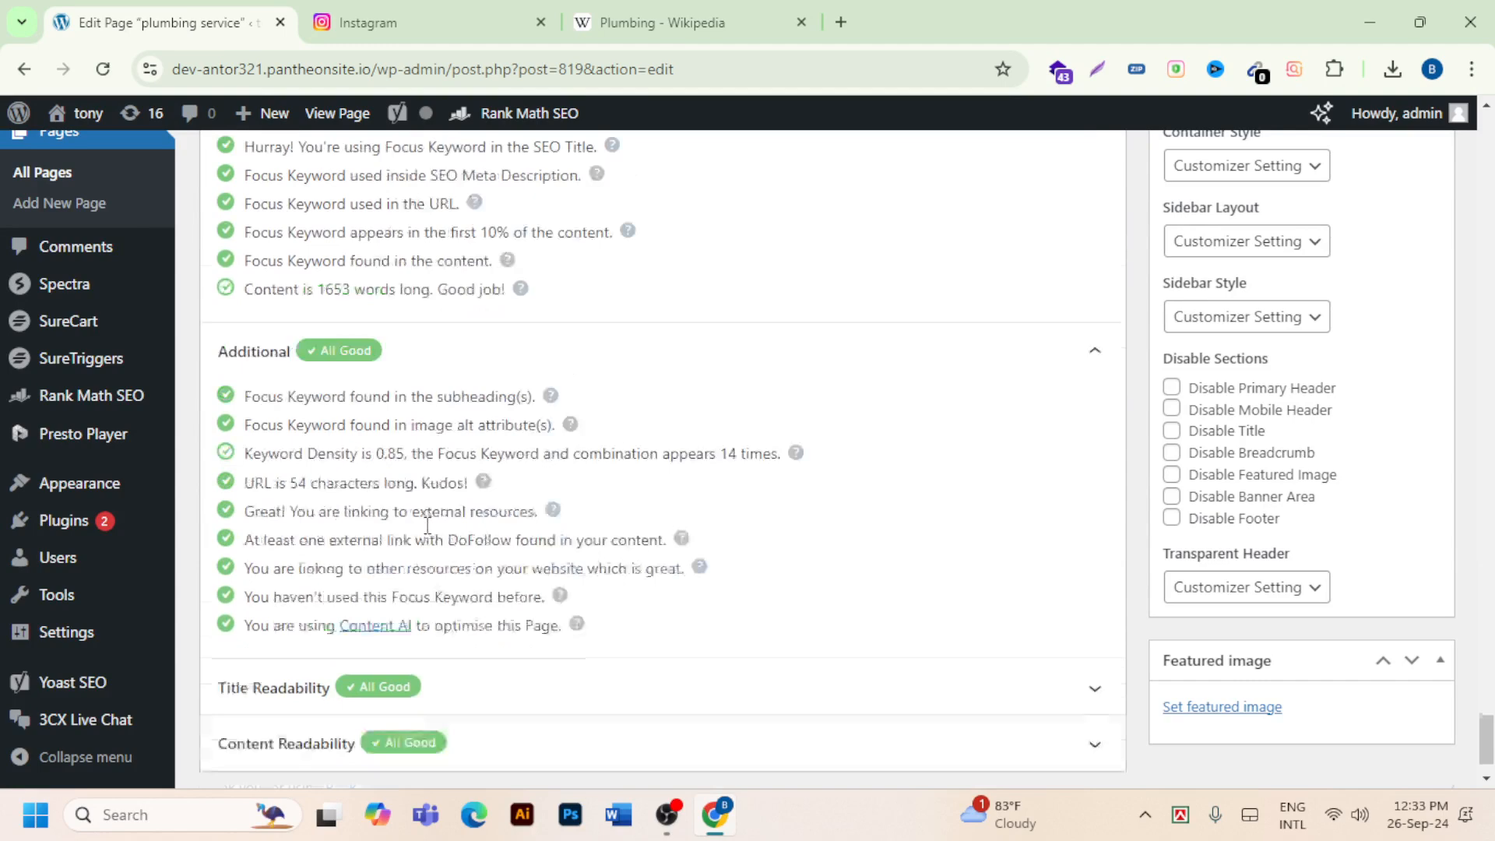
scroll(520, 593, "up", 2)
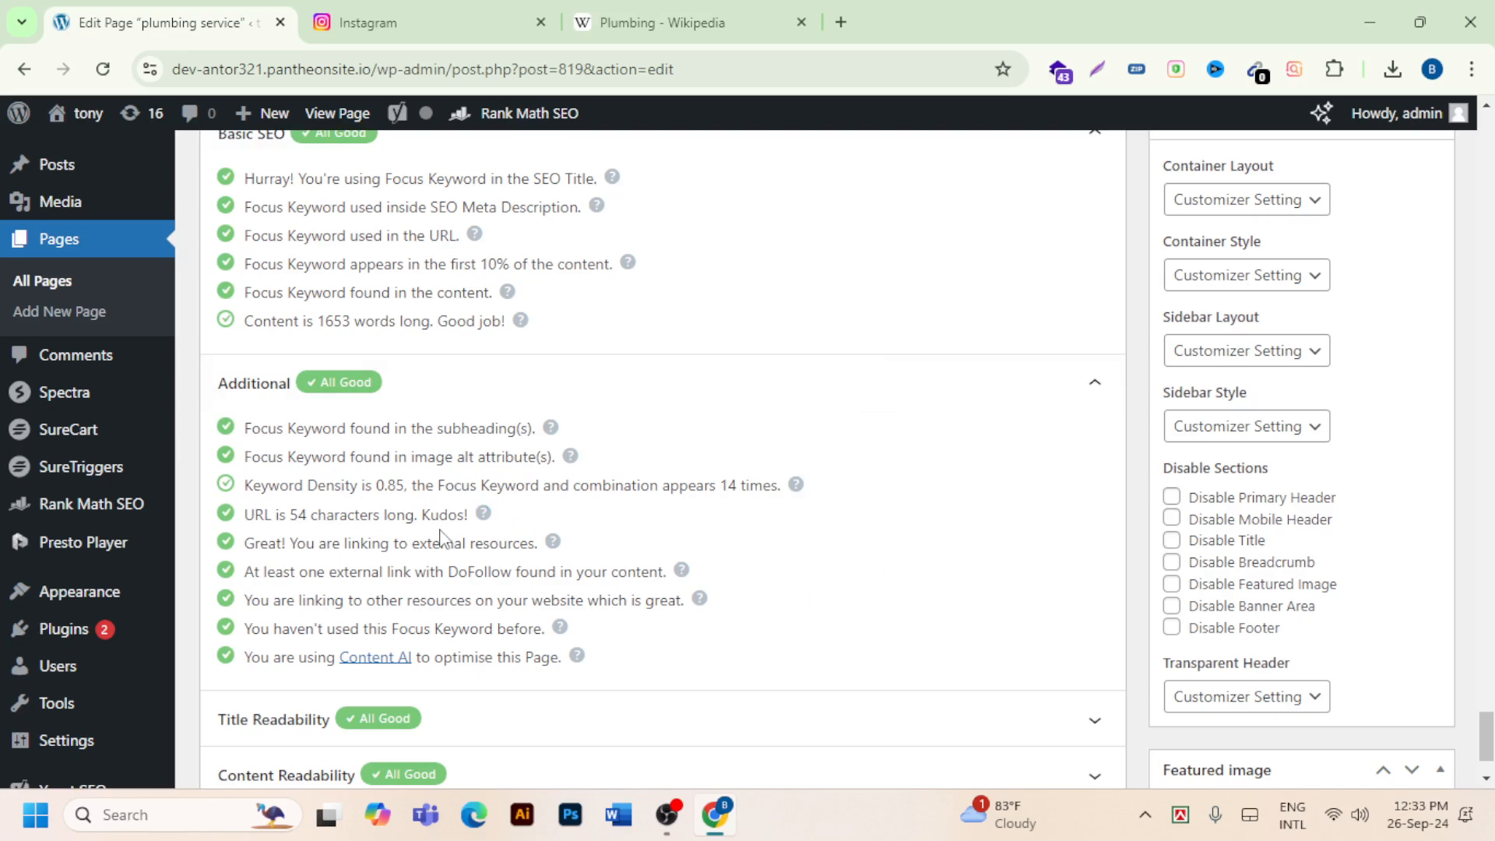
In the repeated "Our Services" section further down, insert "plumbing service" before "There are several types of commodes" and after "Water heater repair and".
scroll(438, 536, "up", 15)
scroll(441, 529, "up", 10)
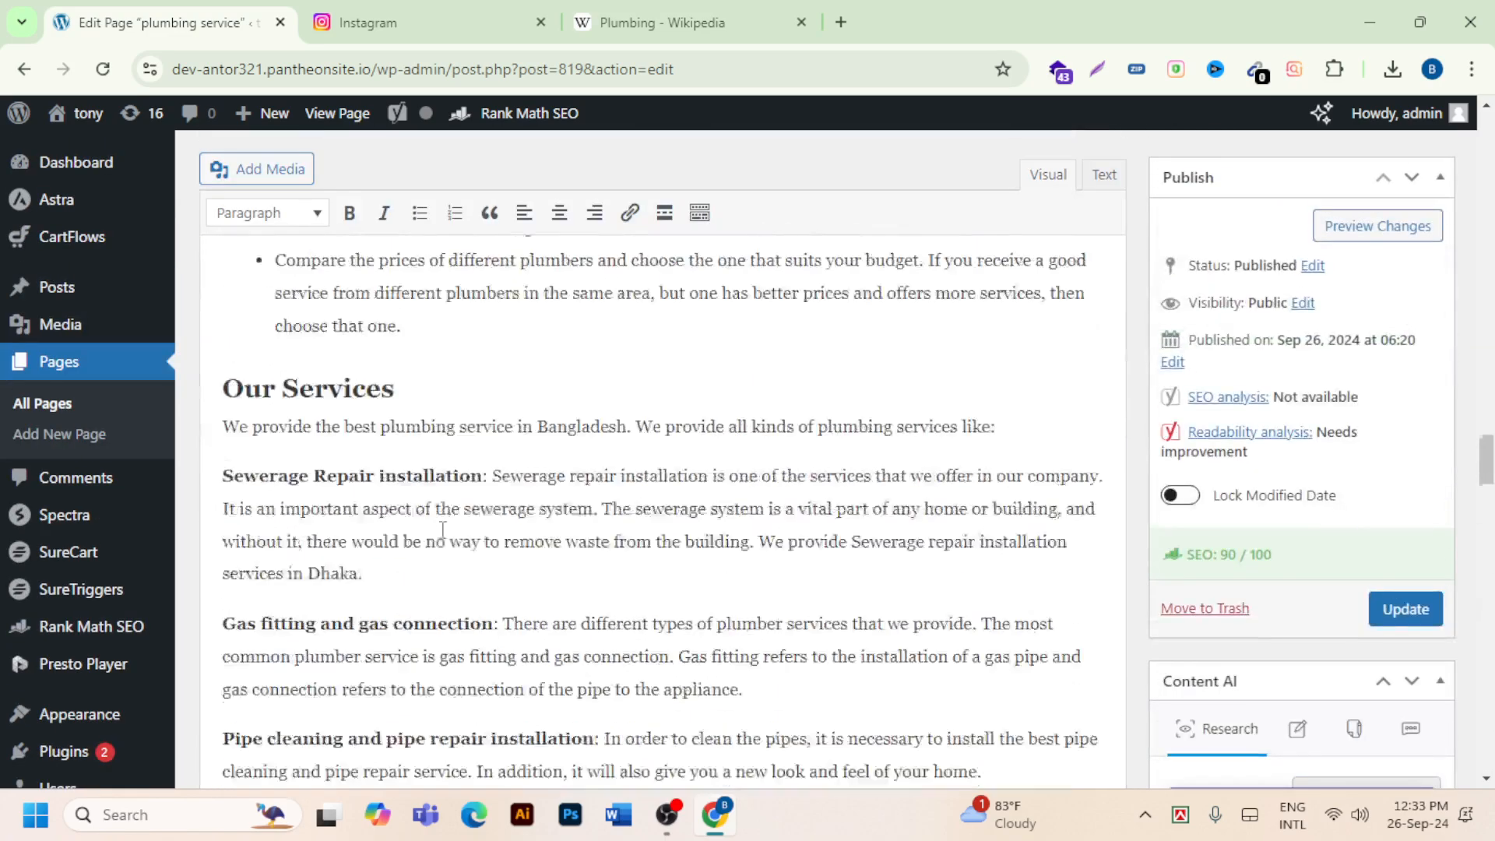
scroll(461, 541, "down", 4)
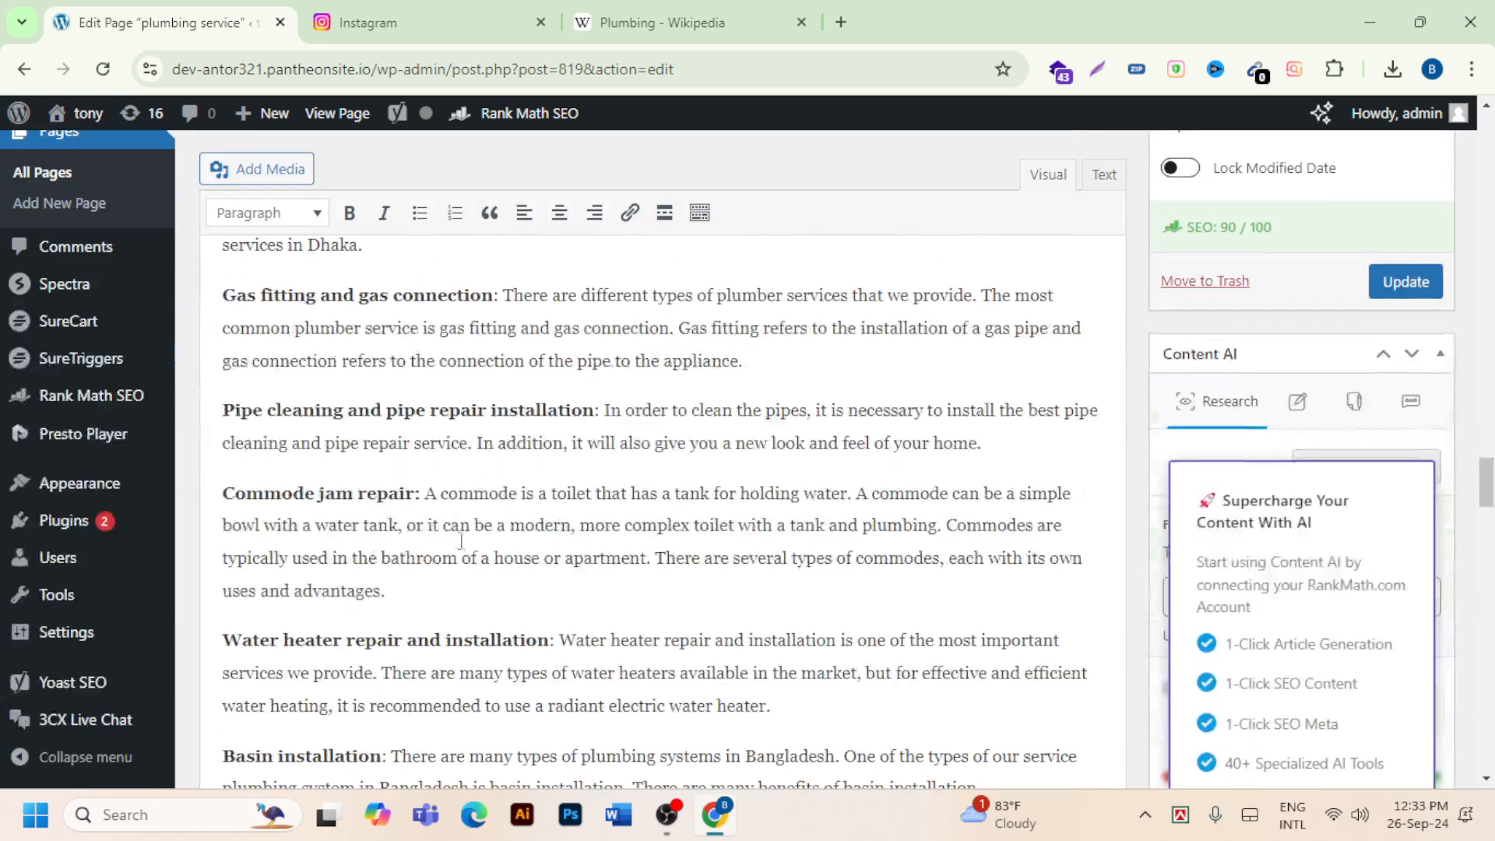
left_click(658, 559)
type("plumbing service")
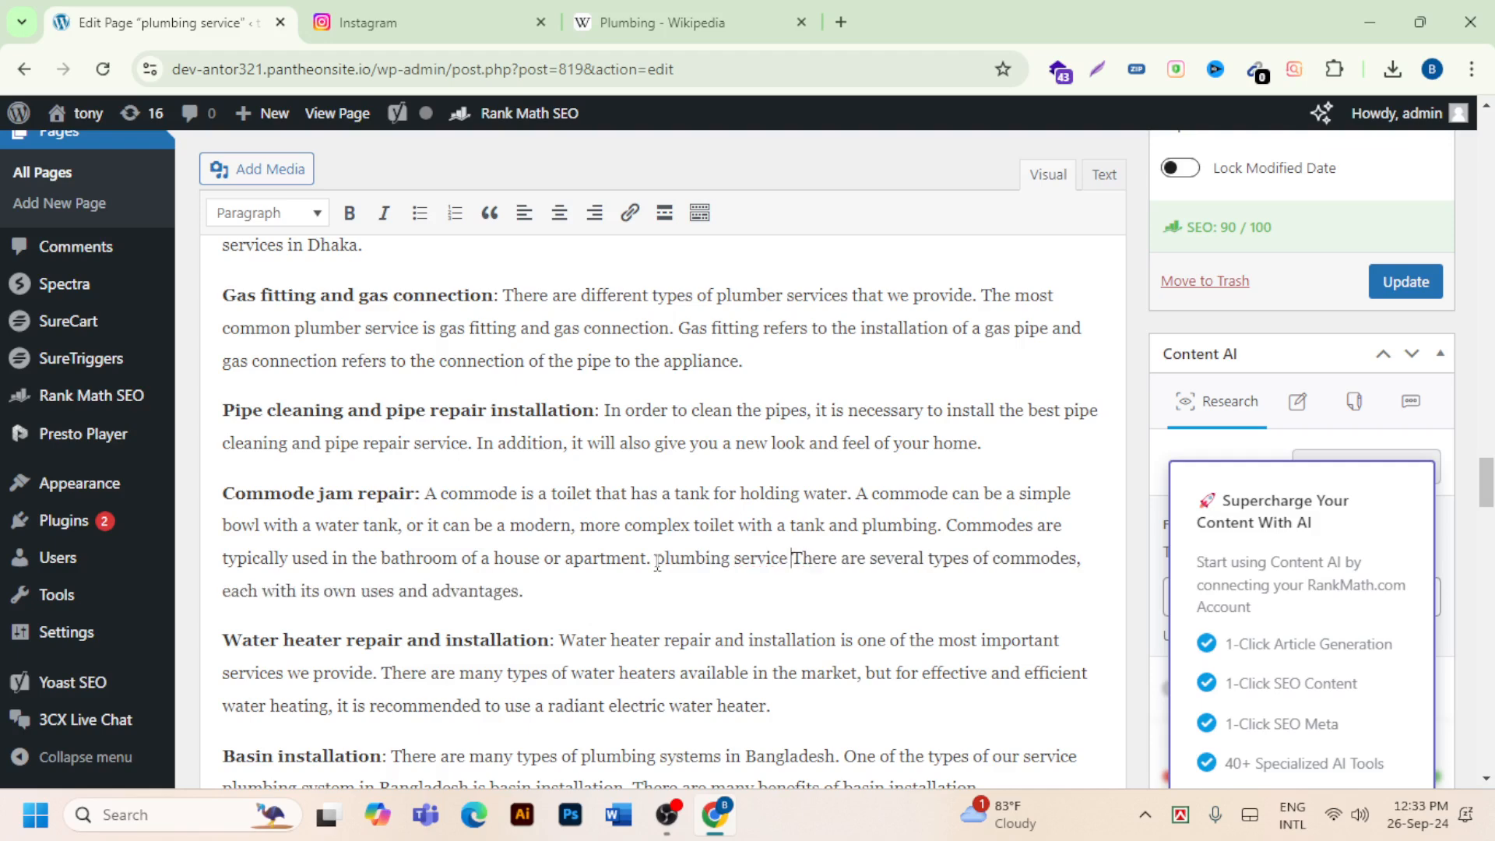
left_click(748, 642)
type("plumbing service")
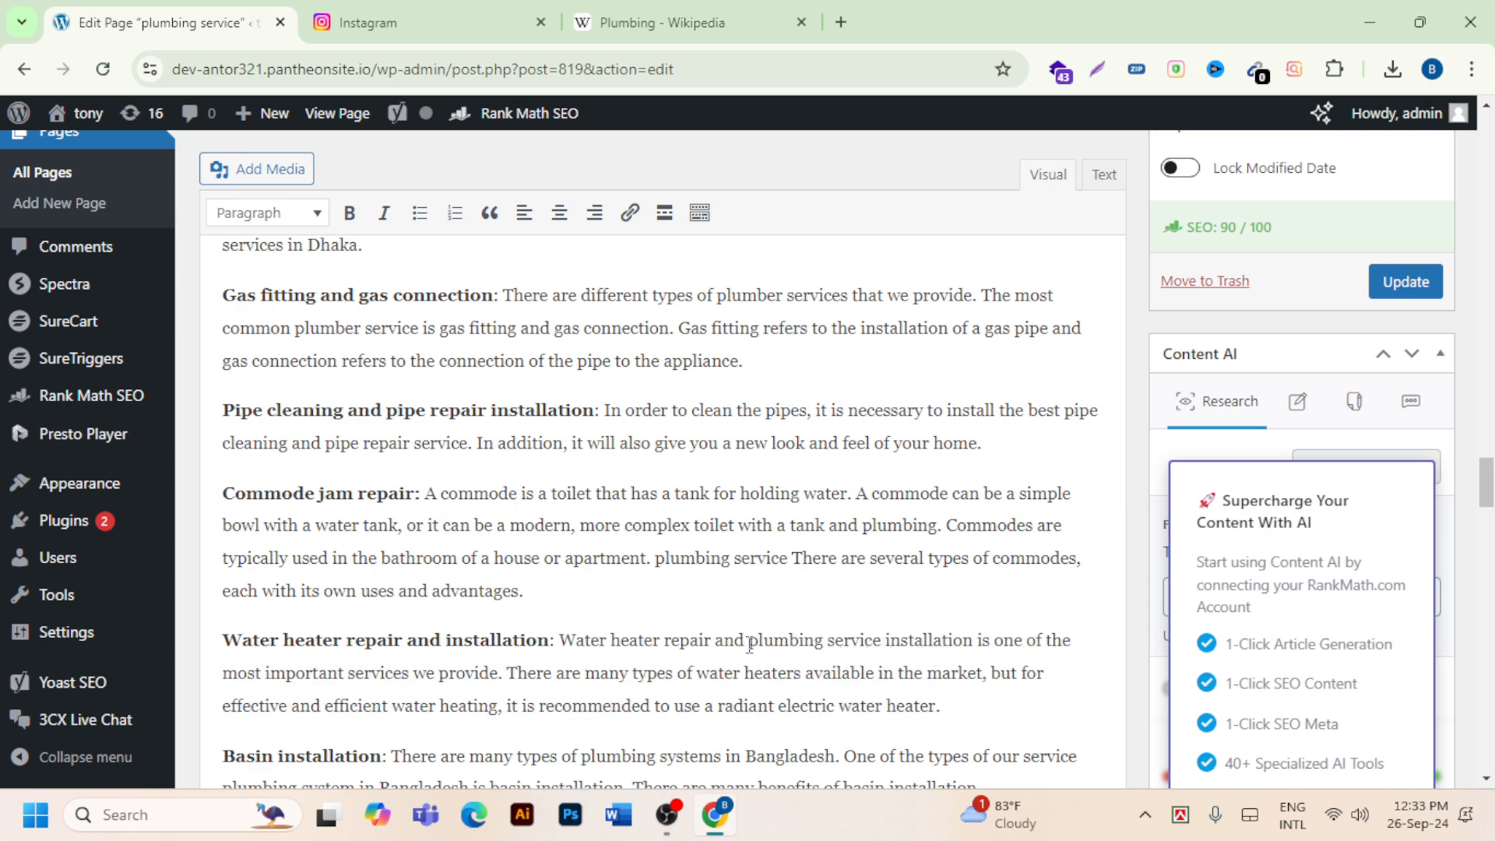
In the repeated Basin installation paragraph, insert "plumbing service" before "There are many benefits of basin installation".
scroll(749, 642, "down", 3)
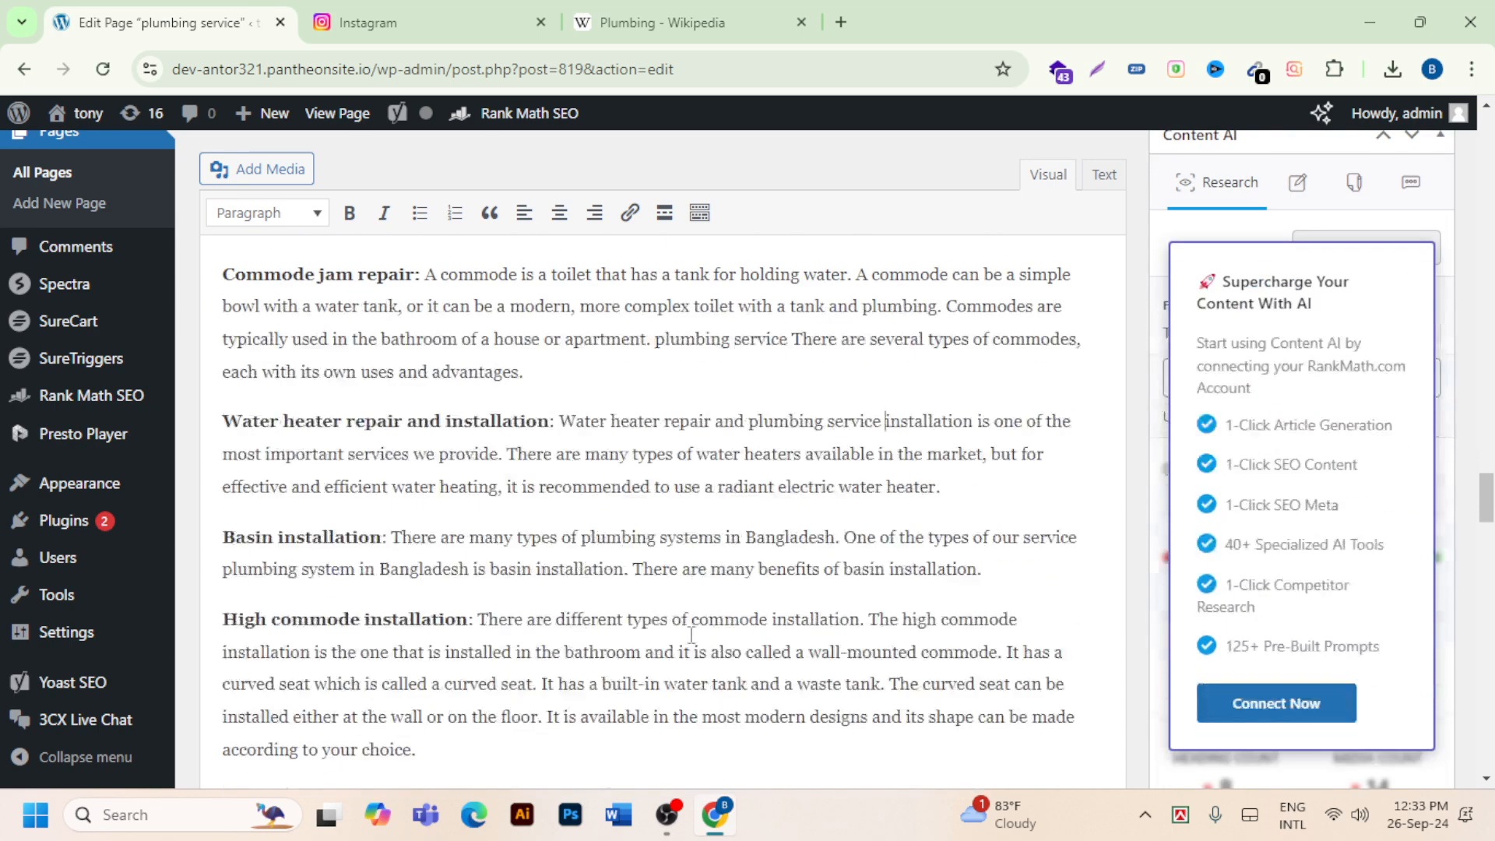
left_click(631, 568)
type("plumbing service")
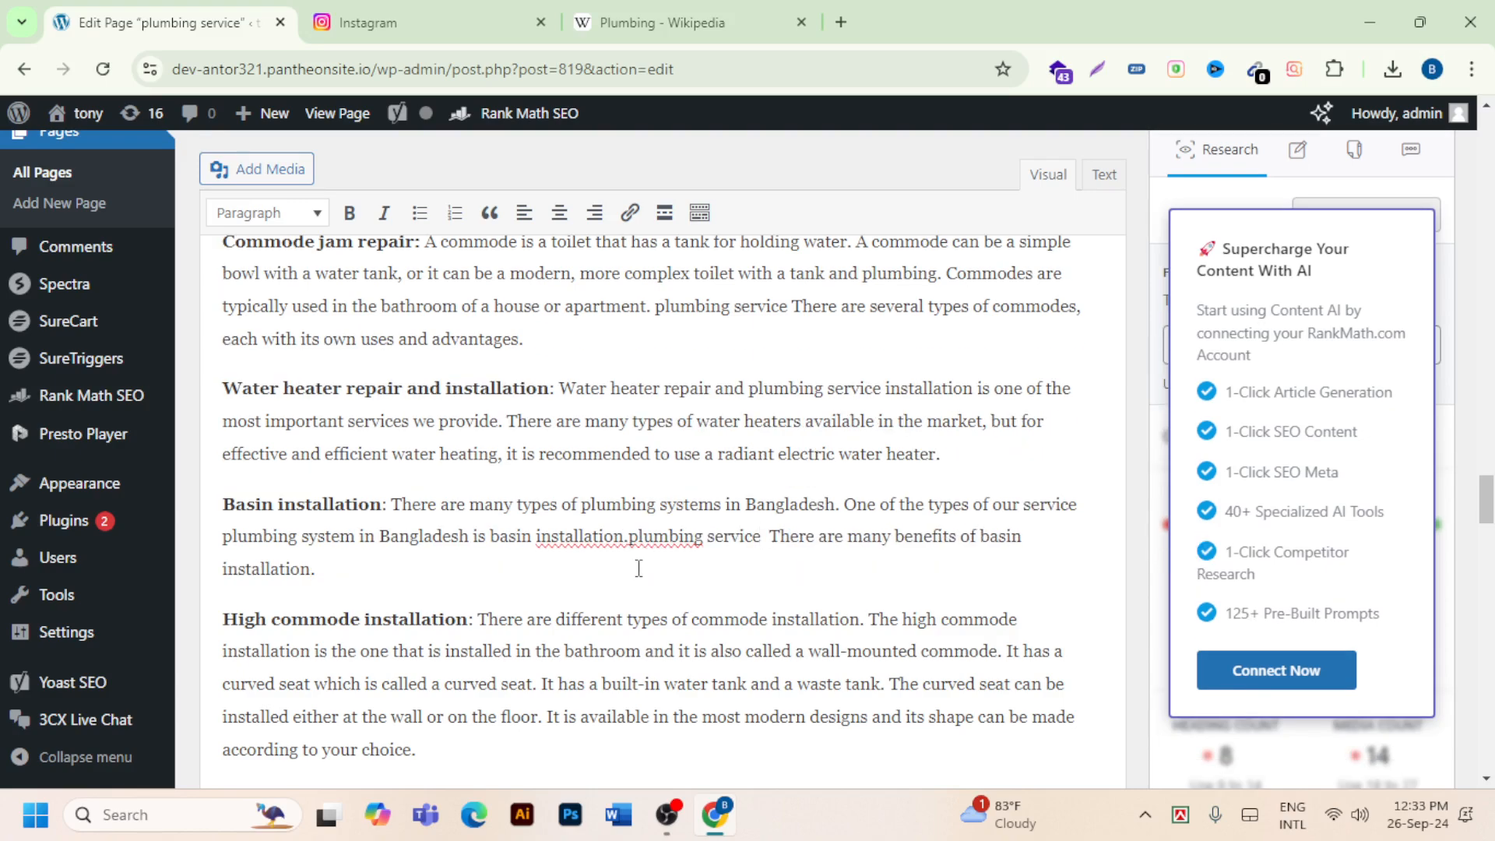
Recheck the SEO score and the Rank Math keyword density item after the added keyword mentions.
scroll(639, 568, "up", 4)
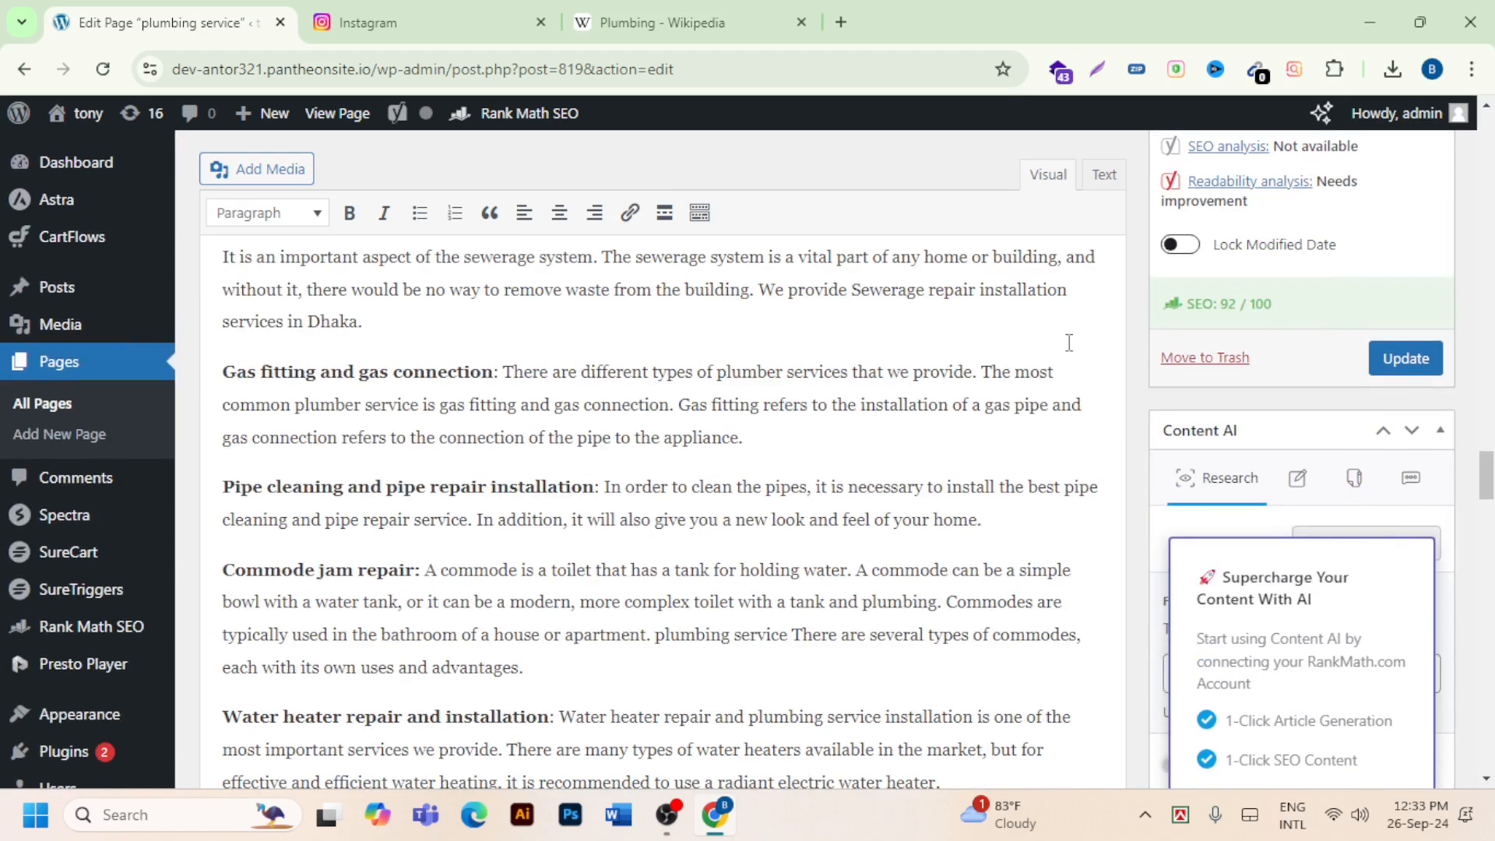
scroll(1068, 335, "down", 13)
scroll(634, 537, "down", 20)
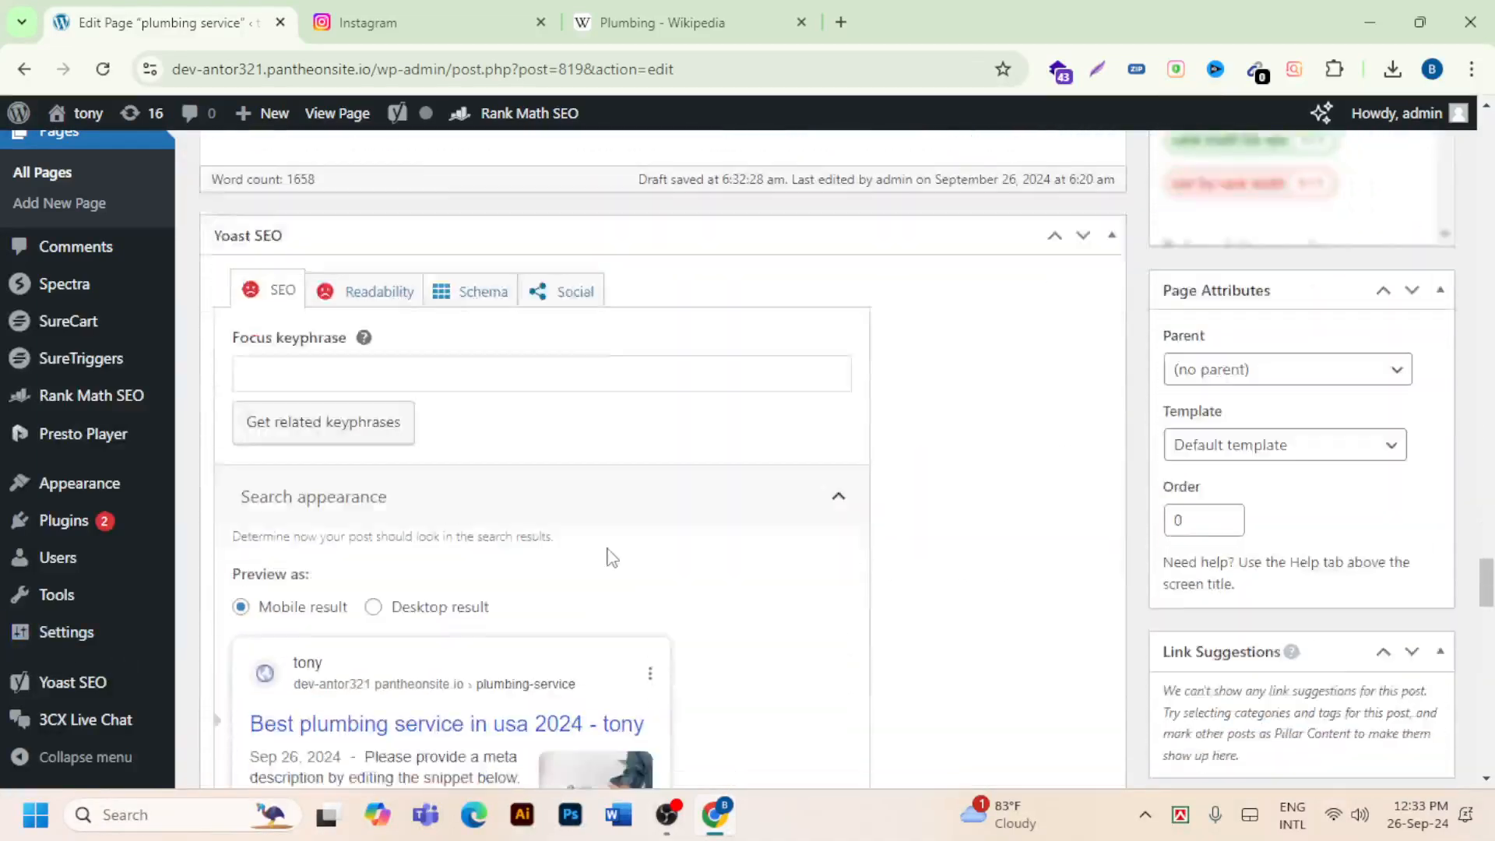
scroll(610, 558, "down", 5)
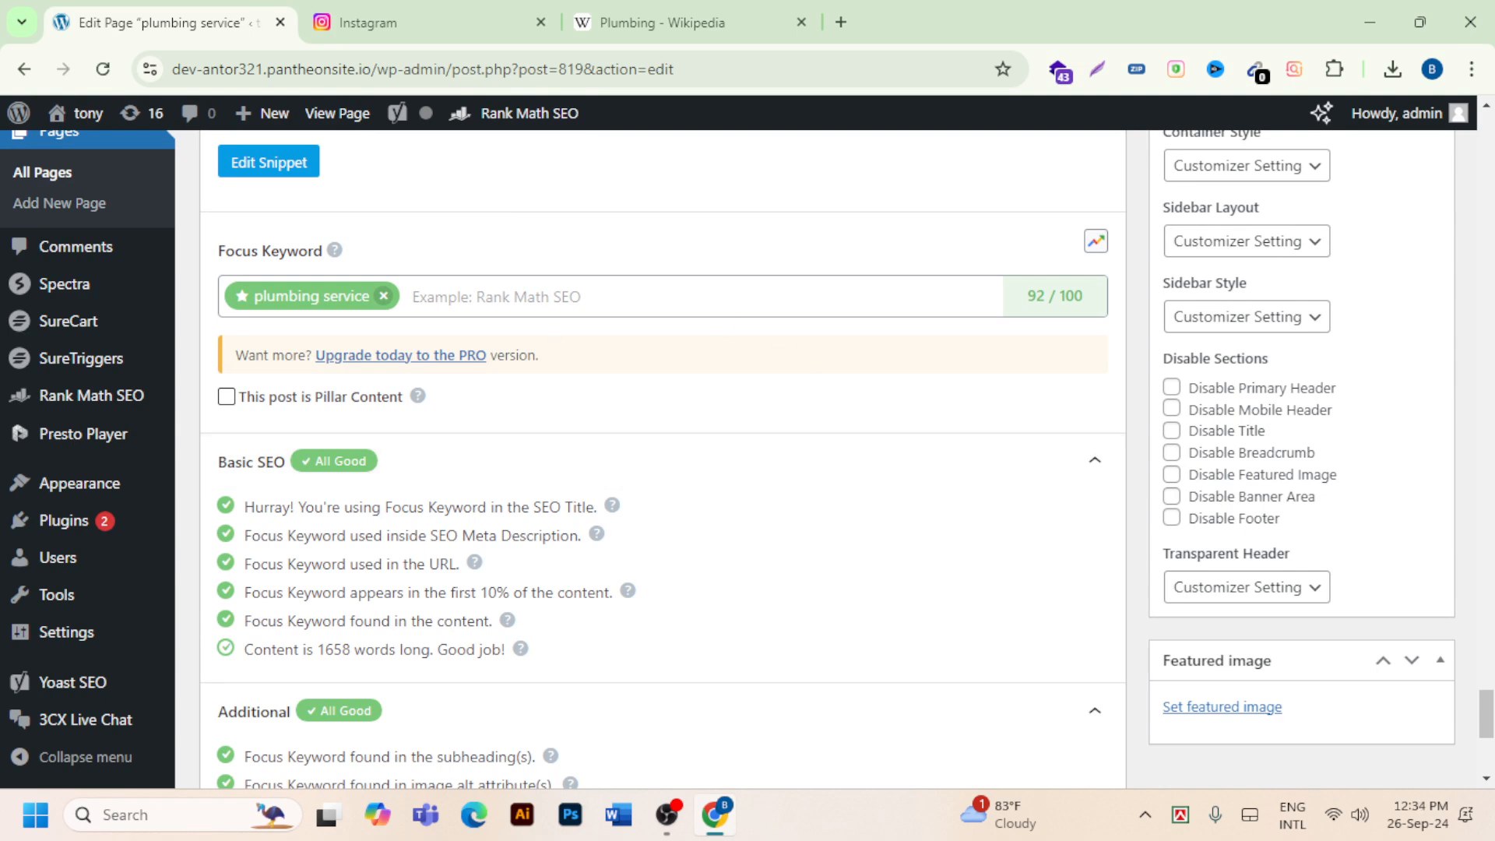
scroll(451, 407, "down", 5)
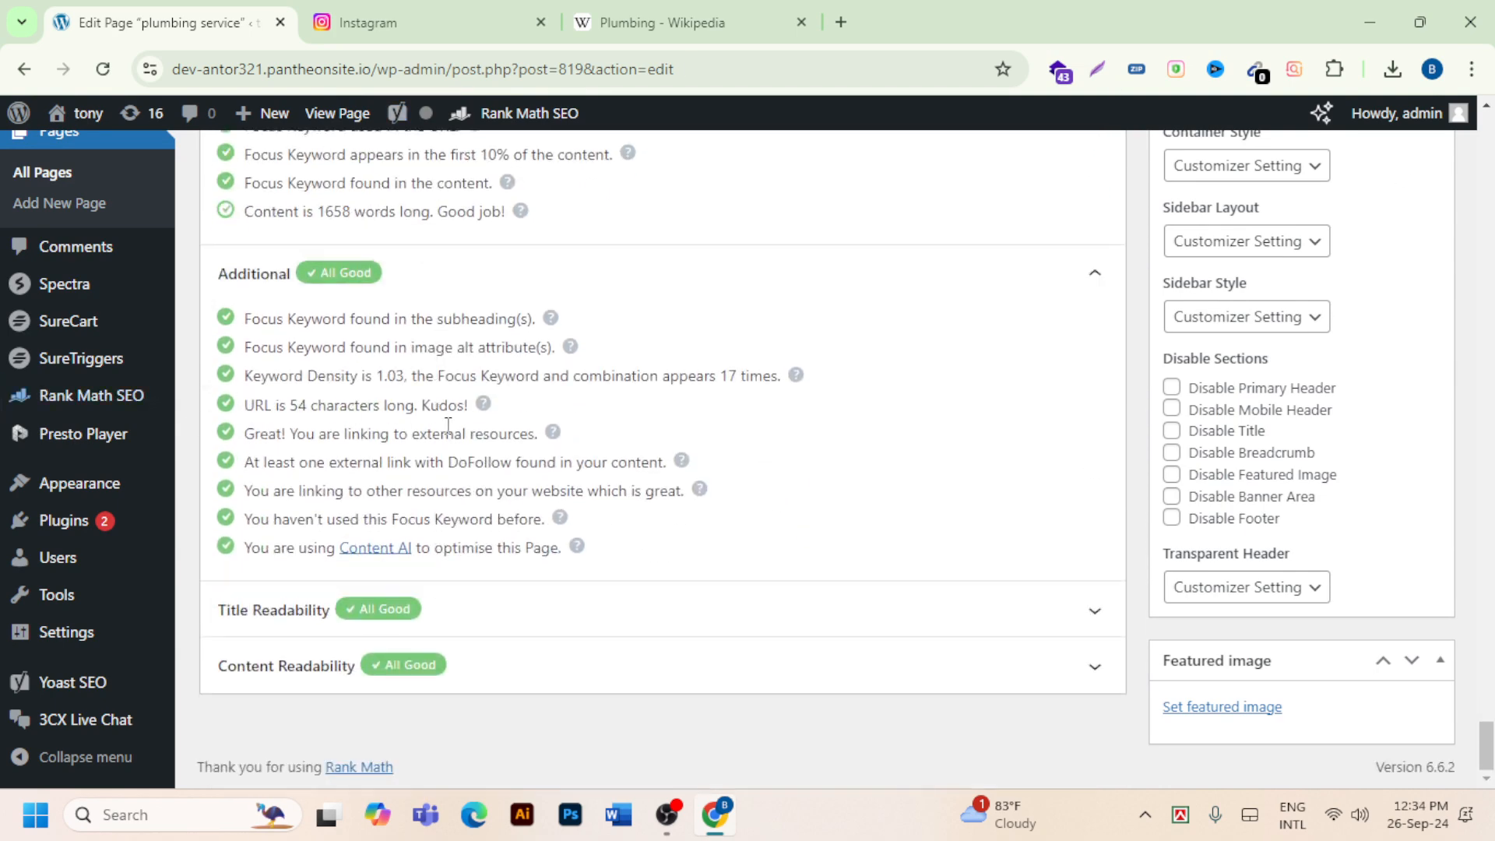
scroll(447, 424, "up", 1)
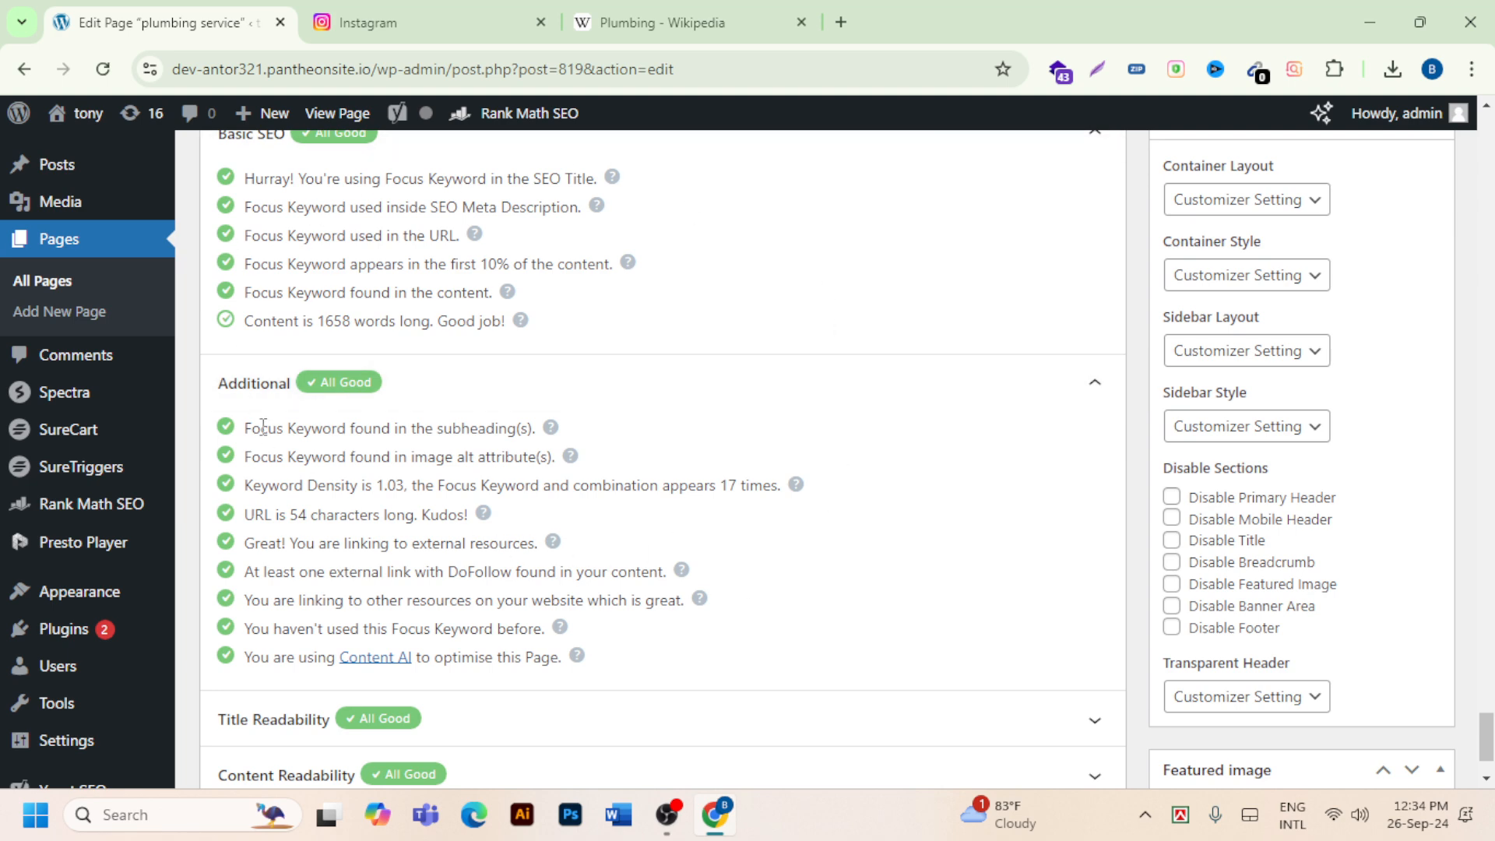
scroll(272, 422, "up", 20)
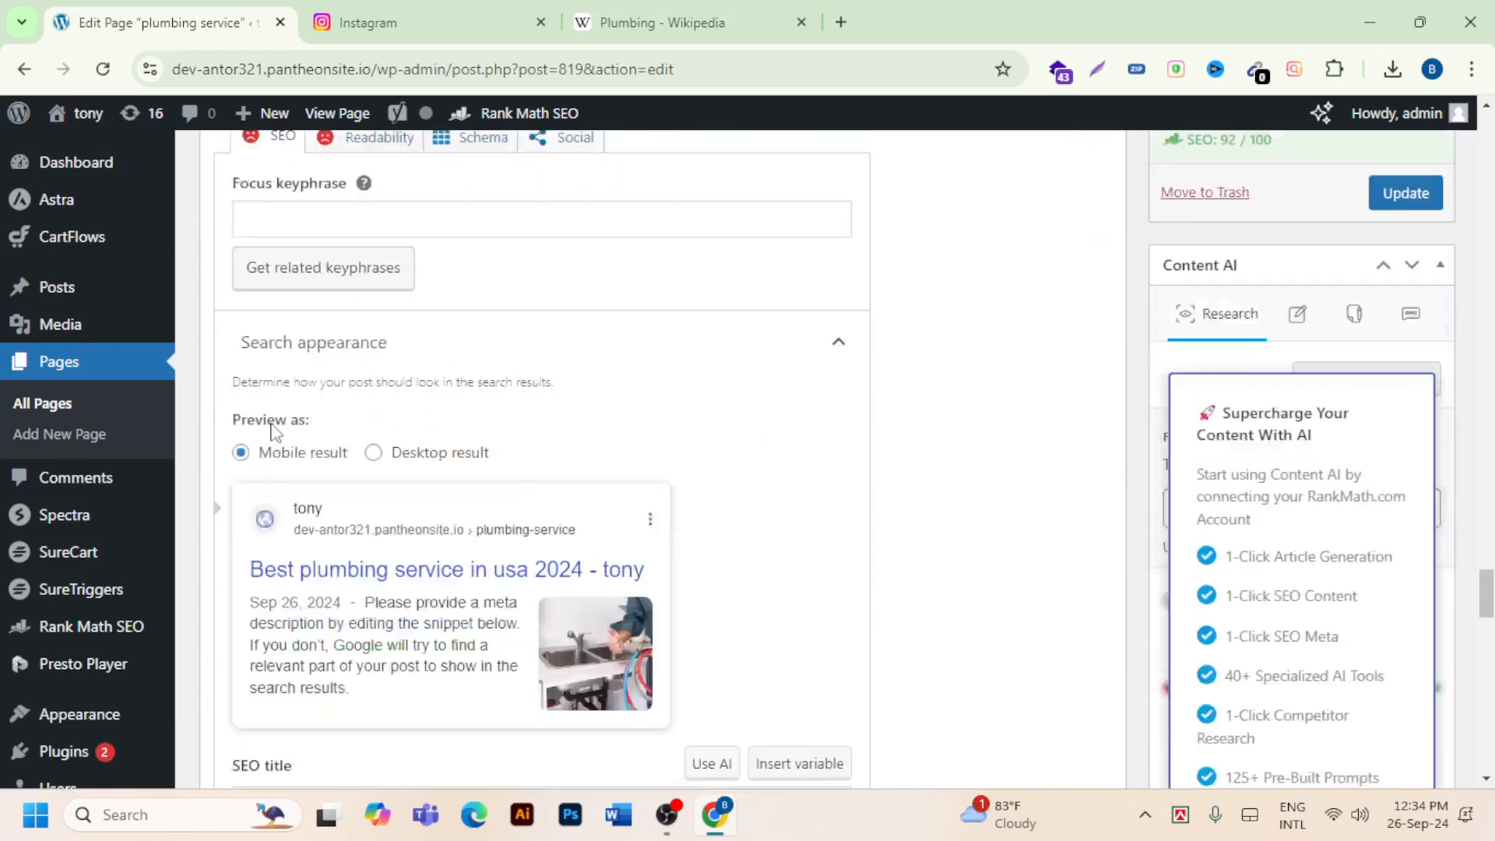
scroll(274, 423, "up", 15)
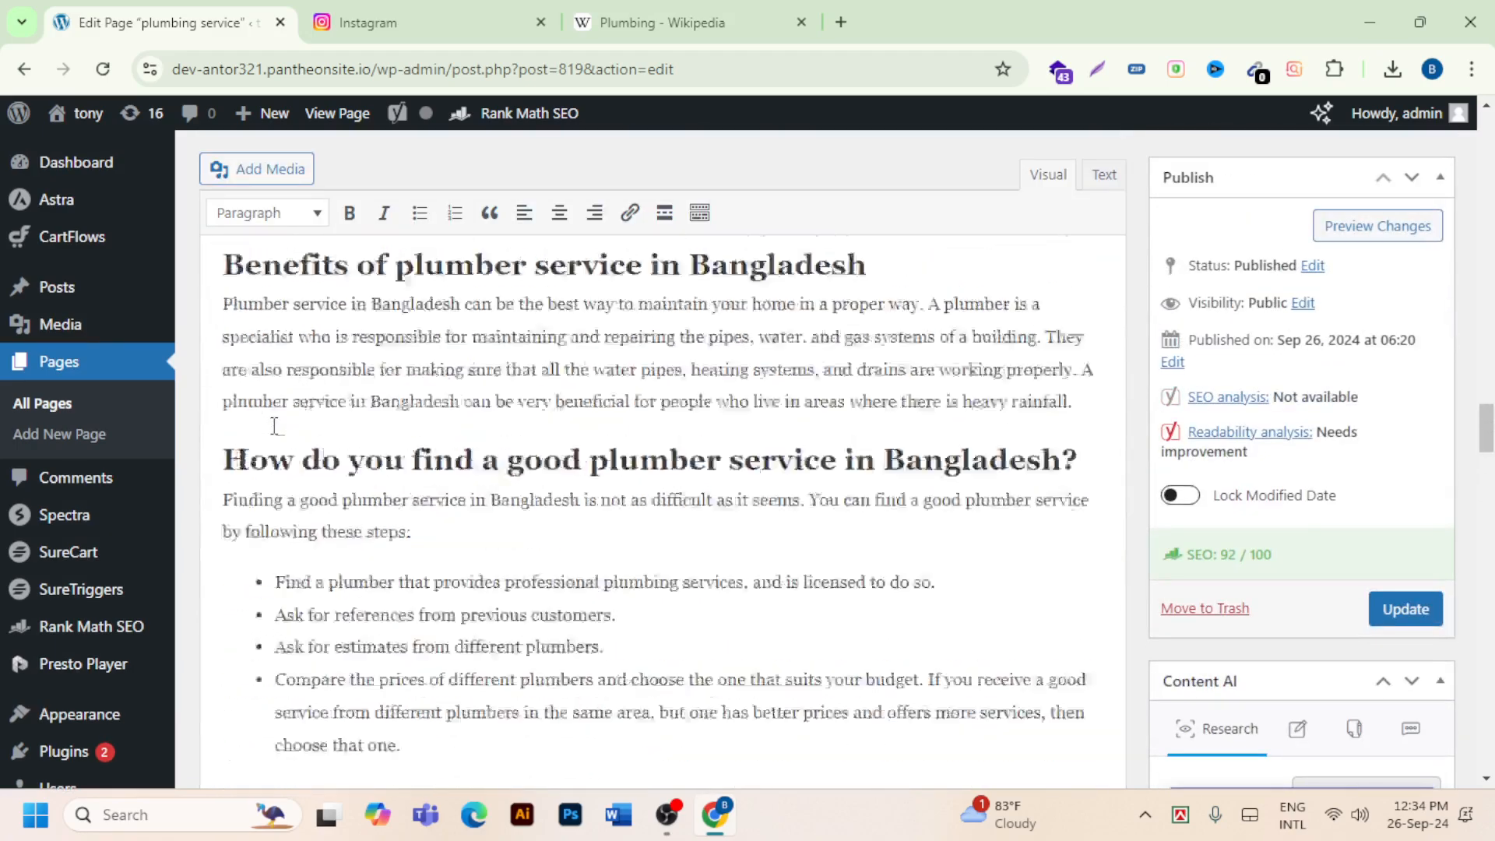
Look through the page content from the lower sections up to the page title.
scroll(274, 425, "down", 3)
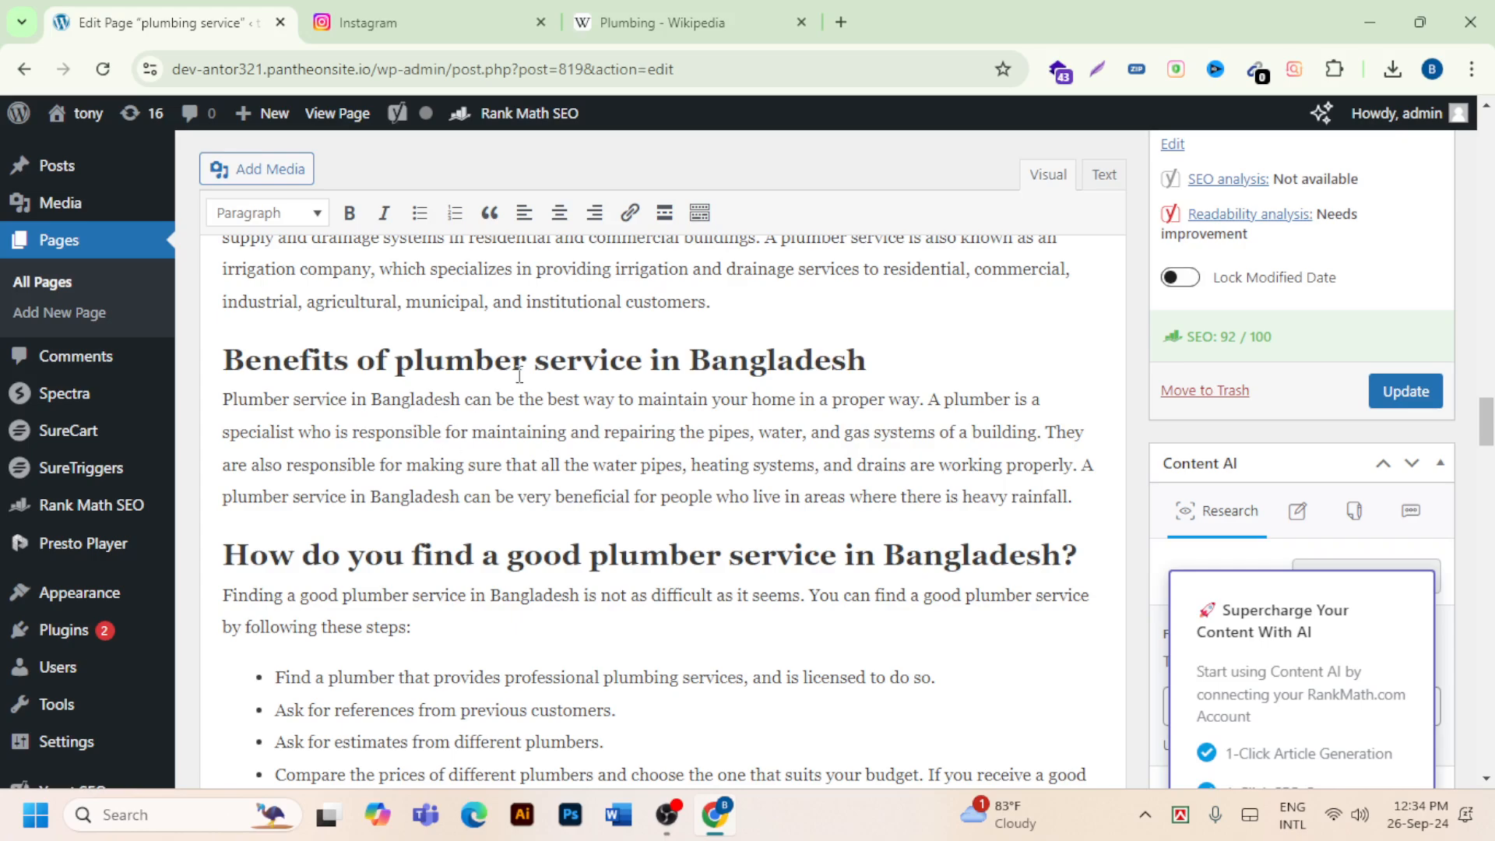
scroll(677, 421, "down", 4)
scroll(544, 372, "up", 10)
scroll(548, 372, "up", 15)
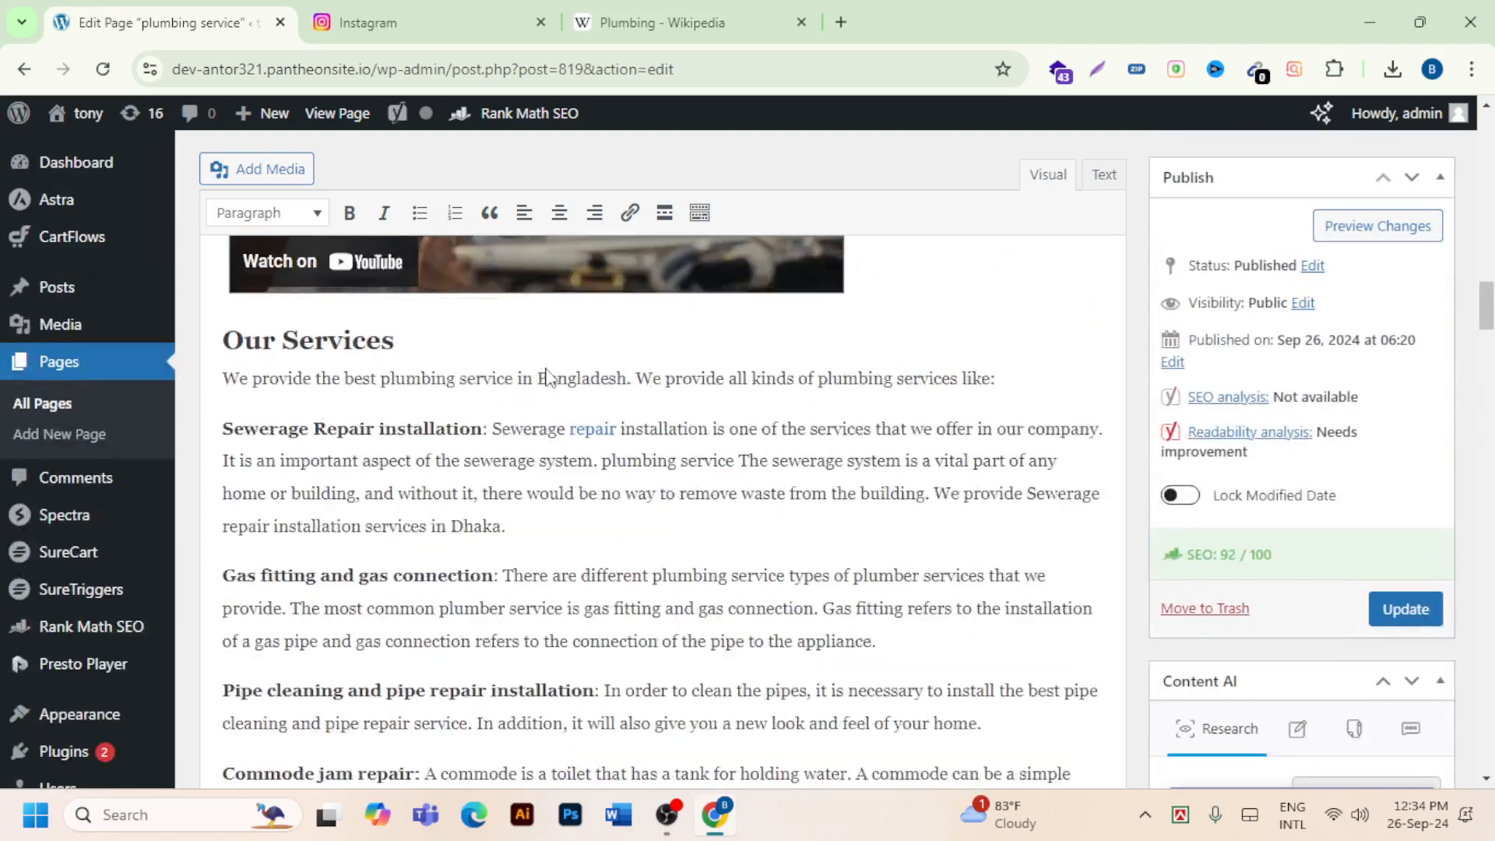
scroll(547, 372, "up", 10)
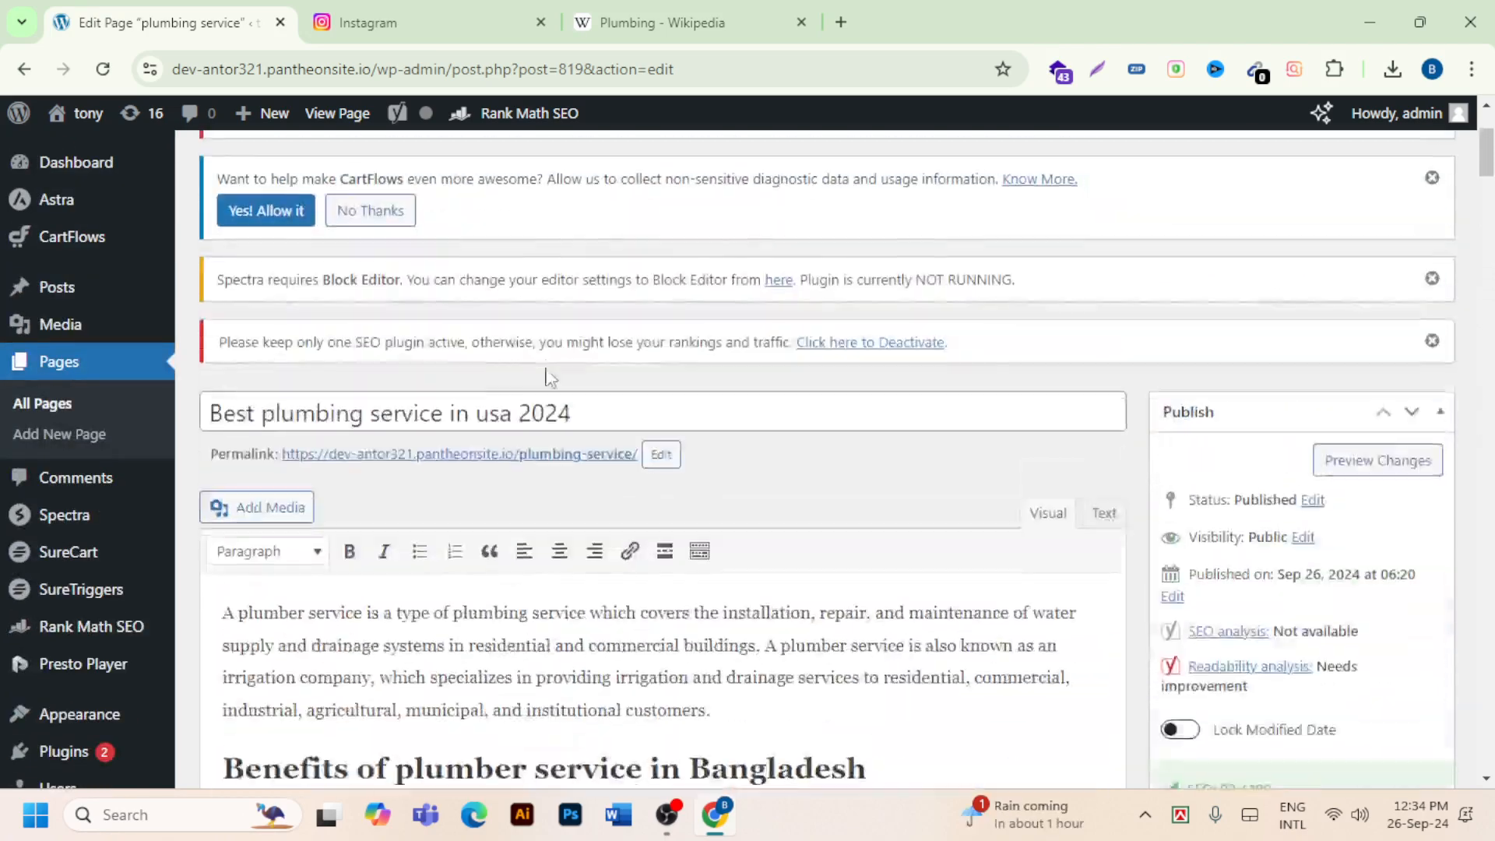
scroll(572, 390, "down", 4)
left_click_drag(592, 303, 78, 321)
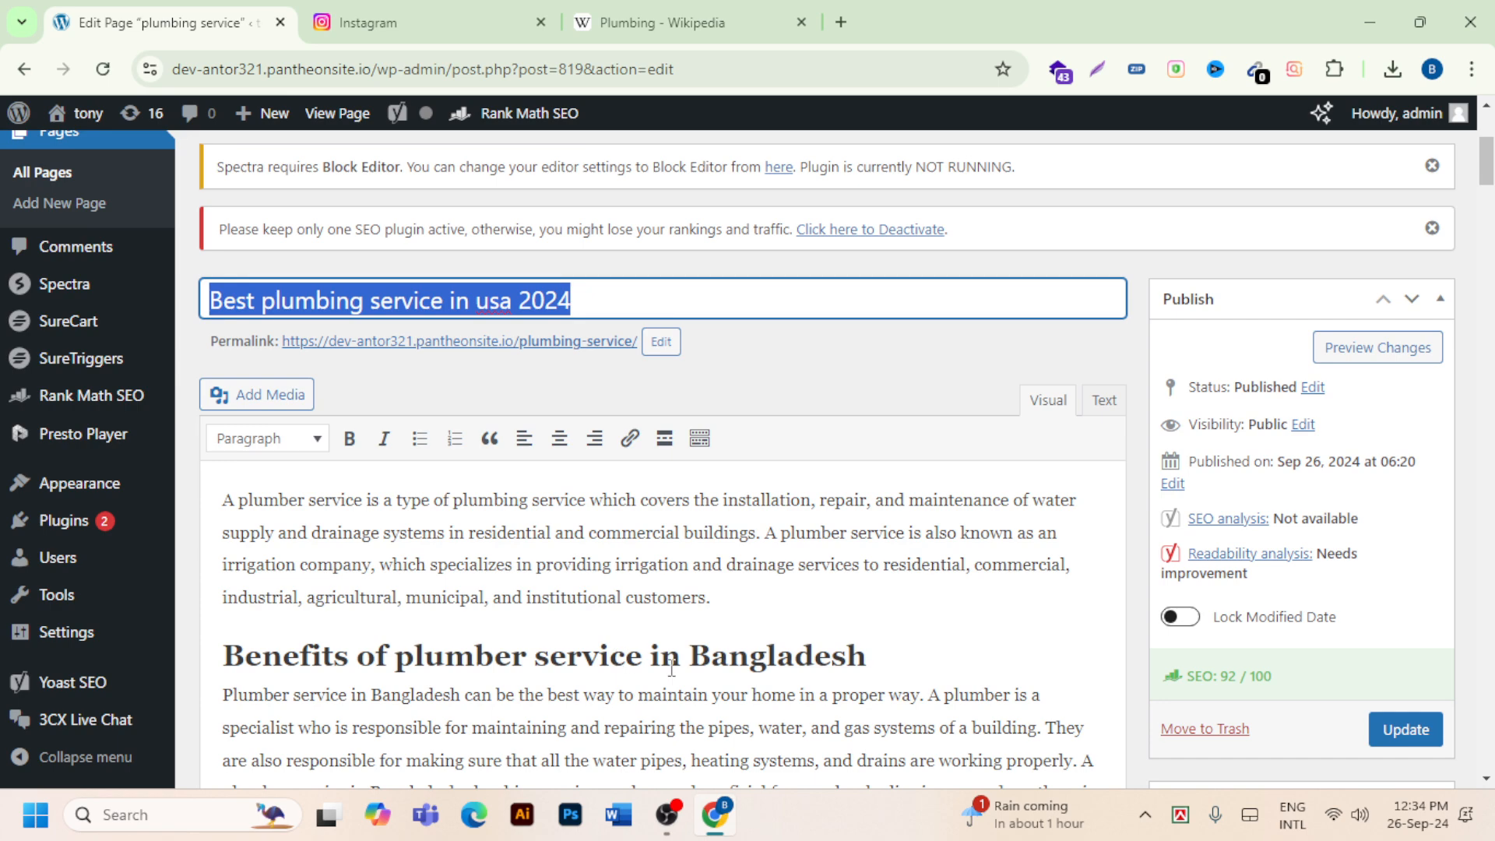
Try Heading 1 on the first "Benefits of plumber service in Bangladesh" heading, and return it to Heading 2.
left_click_drag(888, 664, 796, 662)
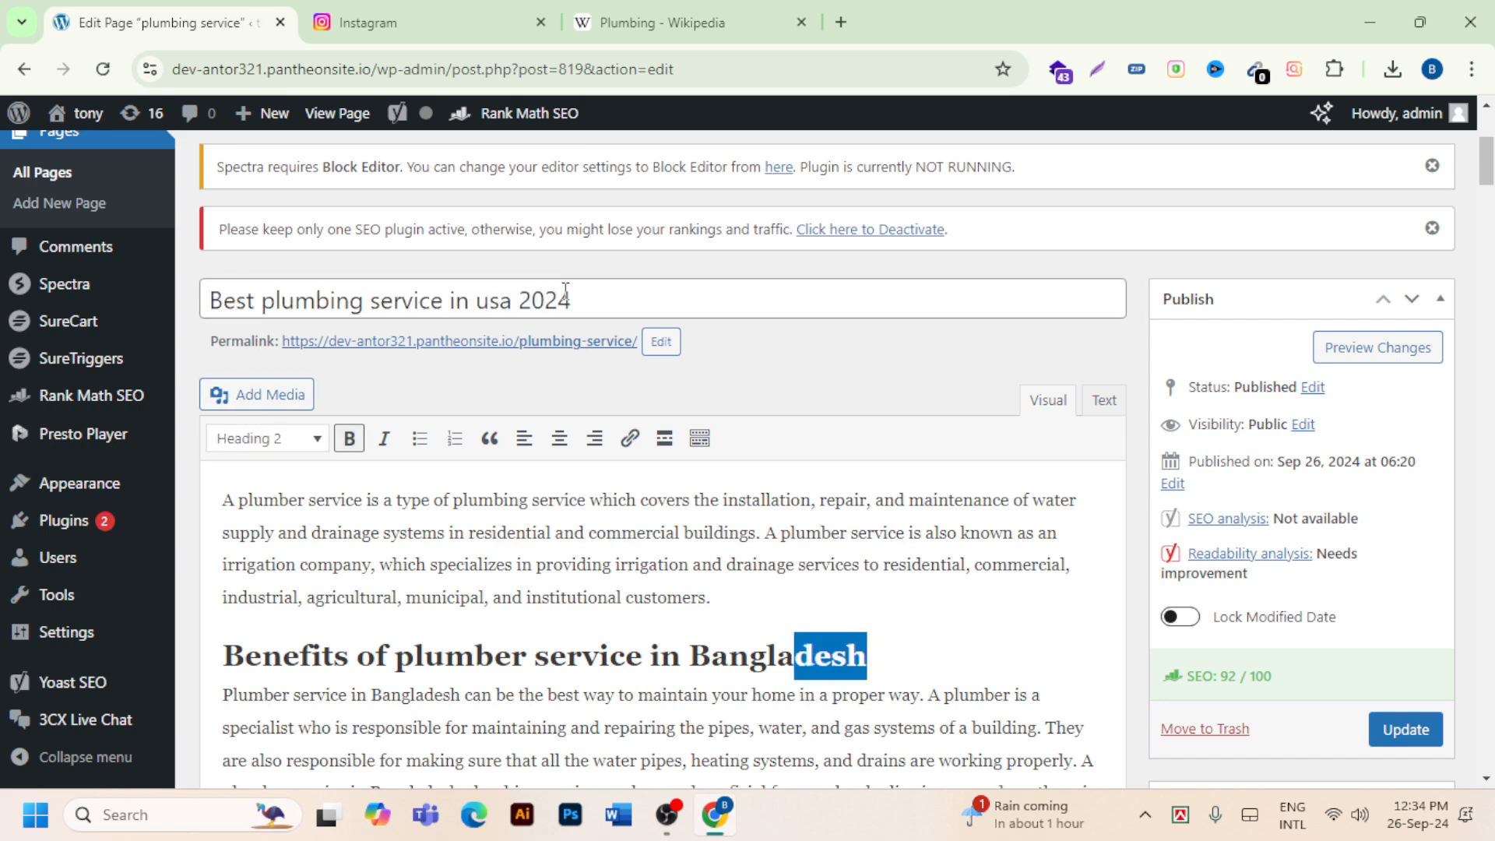
triple_click(630, 306)
left_click_drag(631, 306, 248, 308)
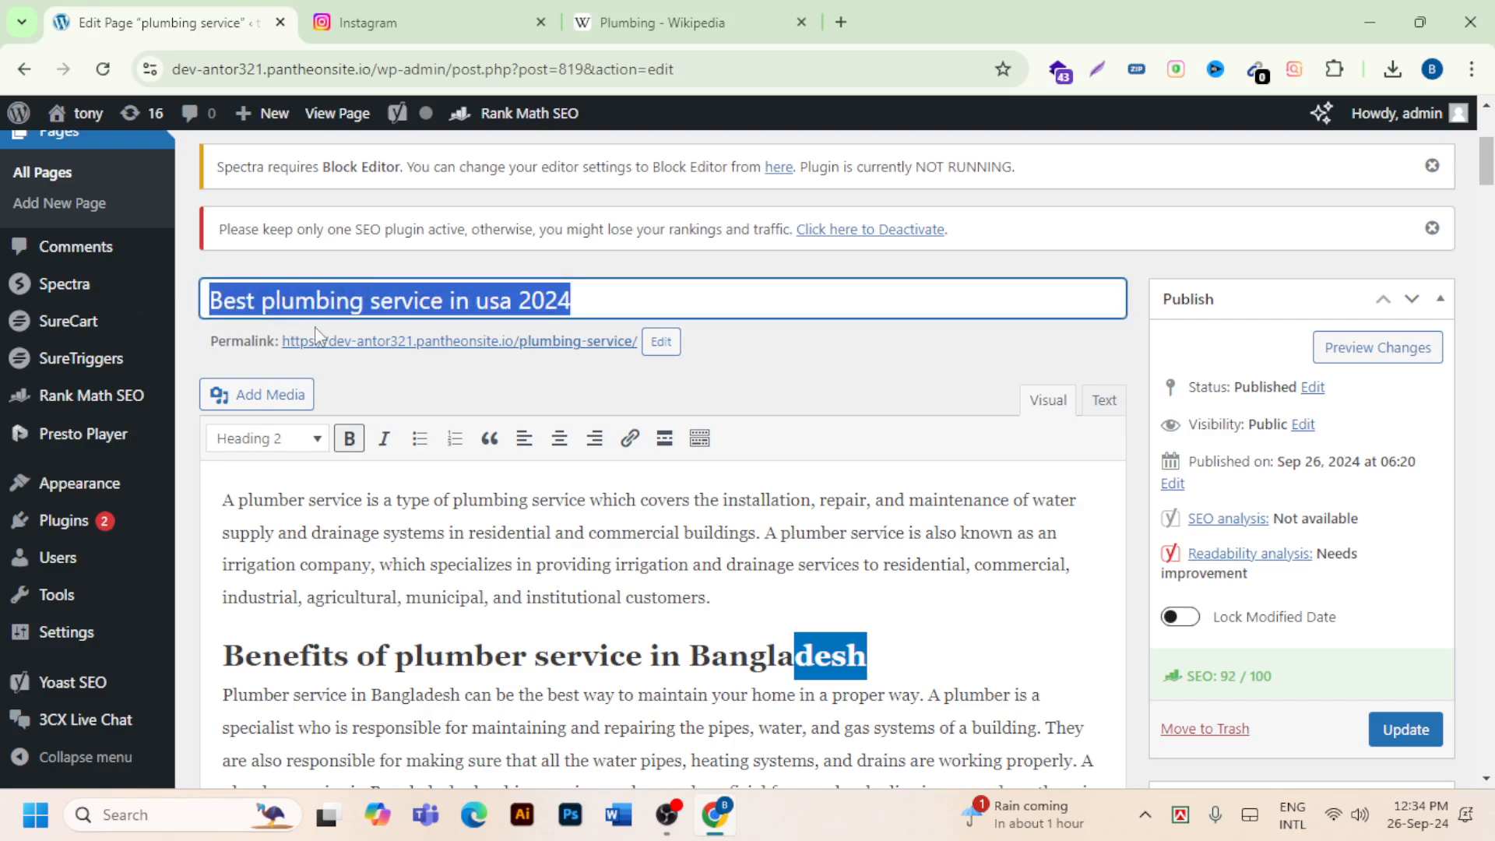
left_click(318, 439)
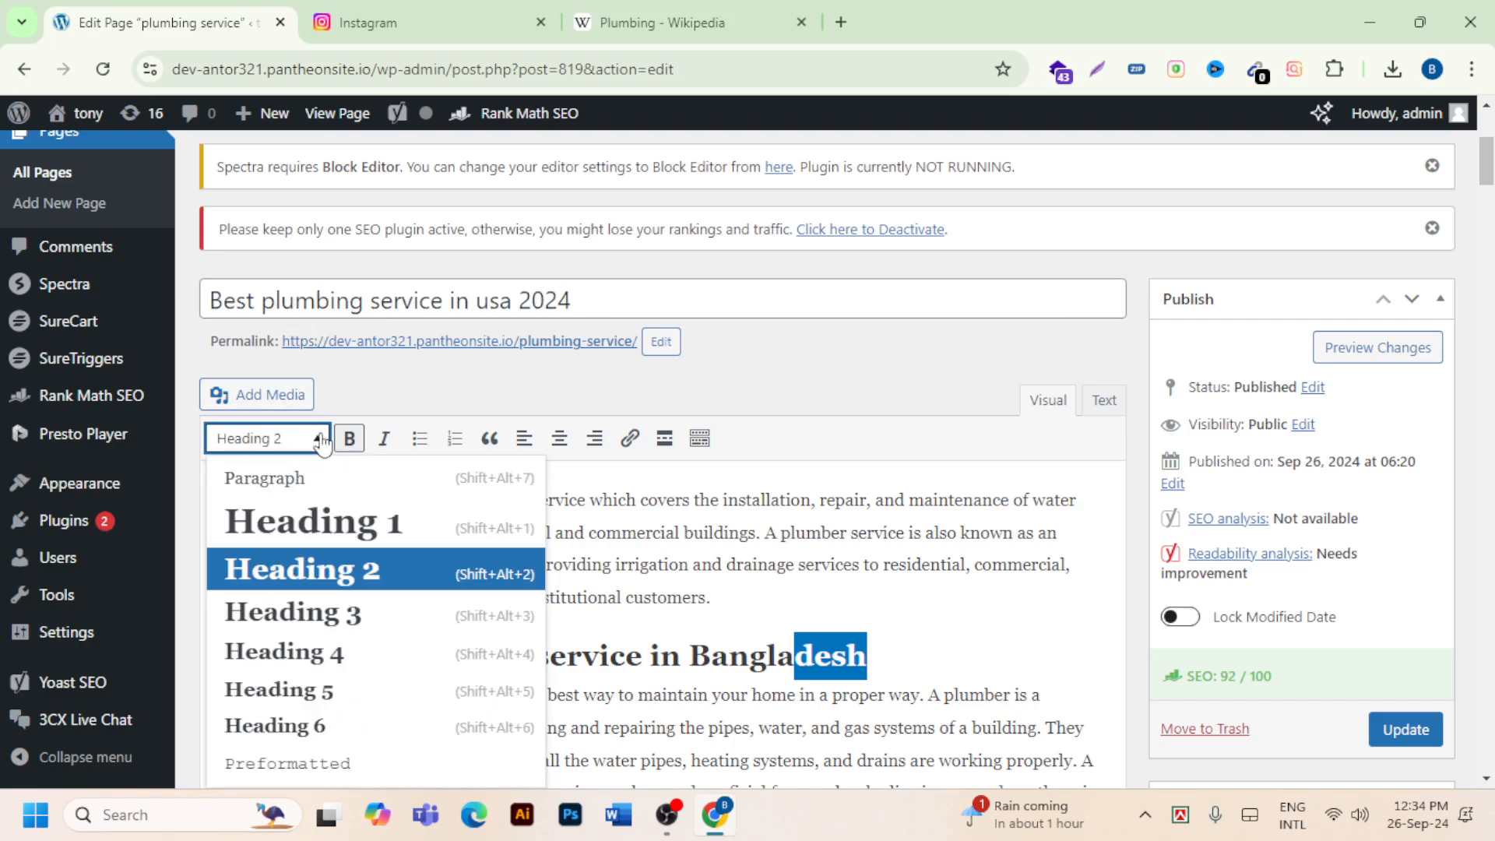
left_click(357, 525)
scroll(1024, 522, "down", 3)
left_click_drag(986, 436, 220, 436)
left_click(310, 215)
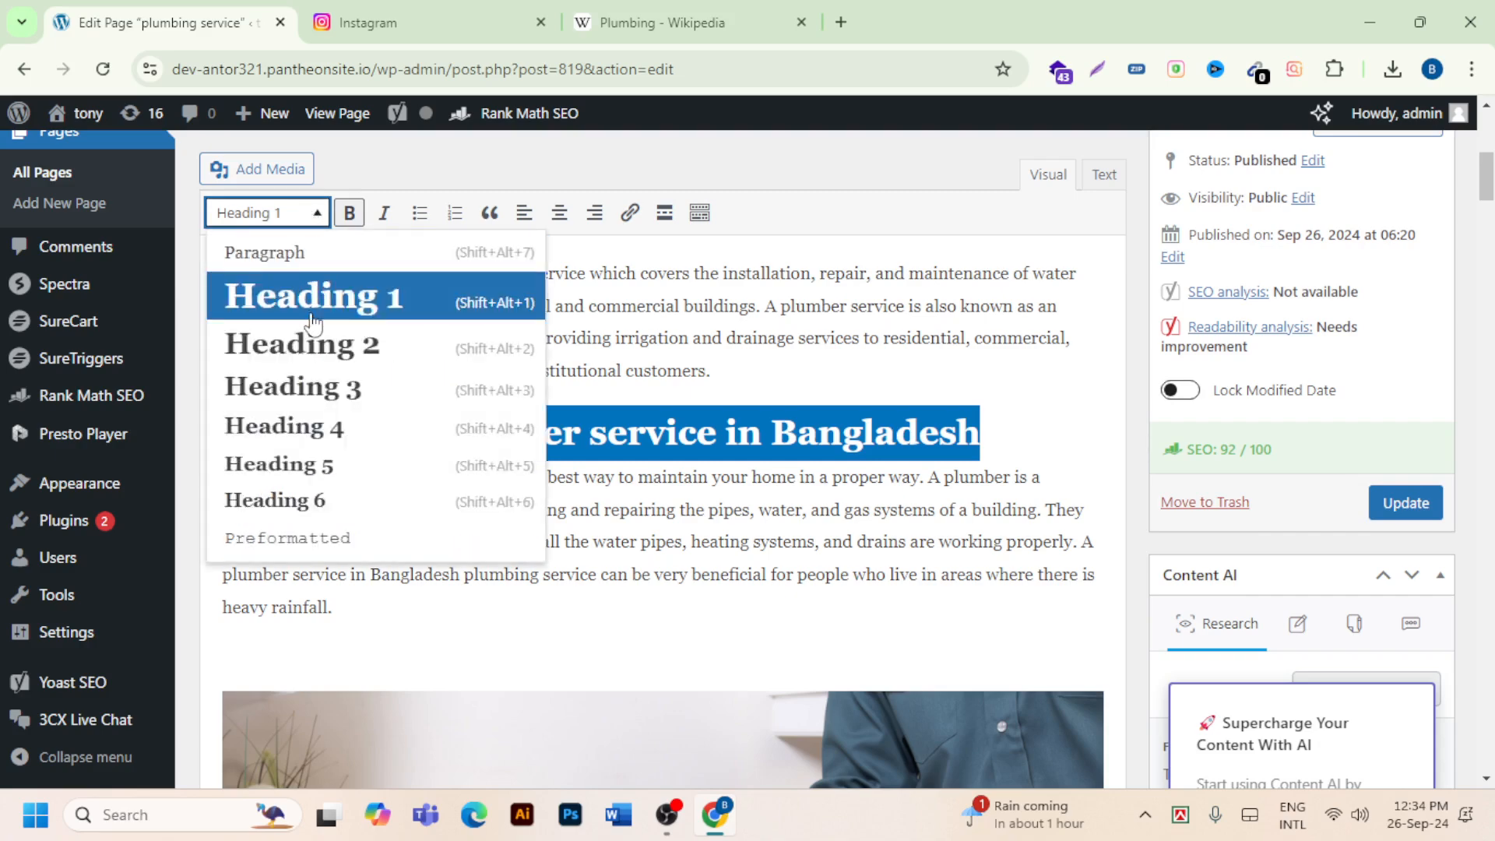
left_click(310, 335)
Format the first "How do you find a good plumber service in Bangladesh?" heading as Heading 3.
scroll(308, 506, "down", 9)
scroll(308, 507, "down", 3)
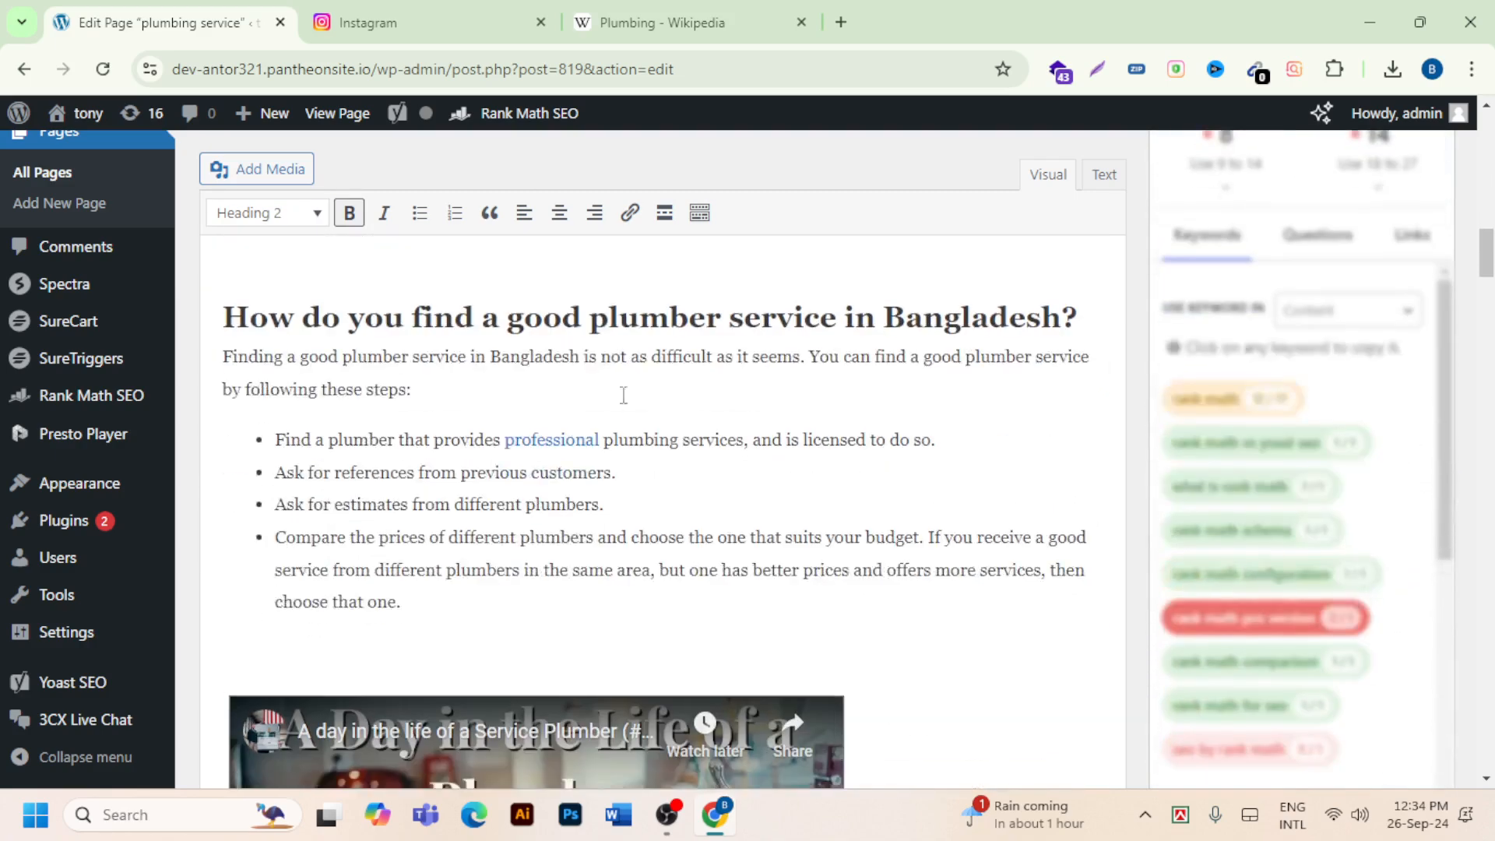
left_click_drag(1082, 316, 220, 314)
left_click(273, 213)
left_click(340, 387)
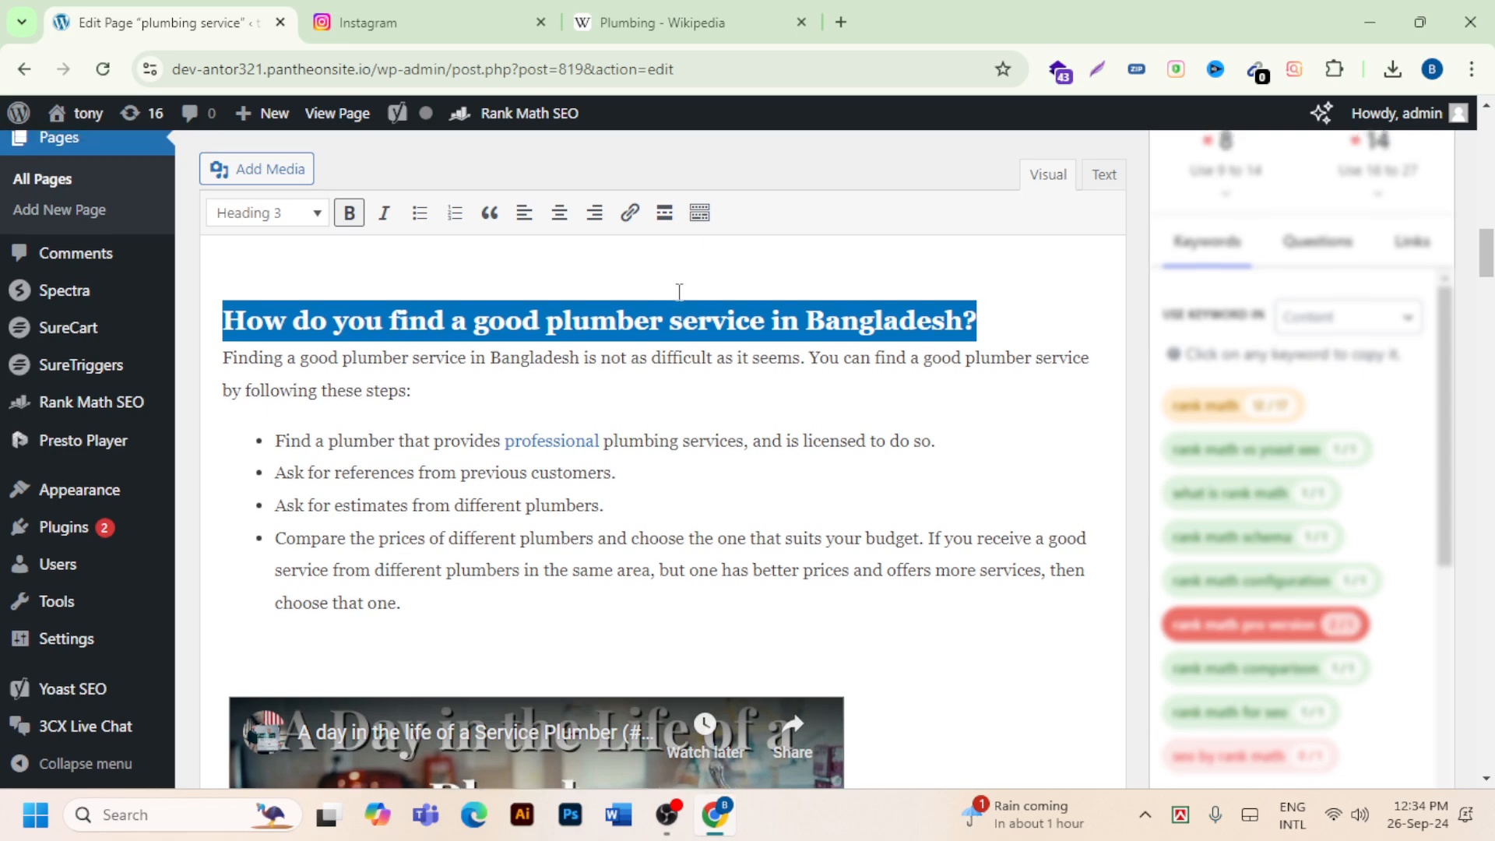
Format the first "How much does it cost to hire a plumber in Bangladesh?" heading as Heading 3.
scroll(678, 292, "up", 15)
scroll(670, 390, "down", 4)
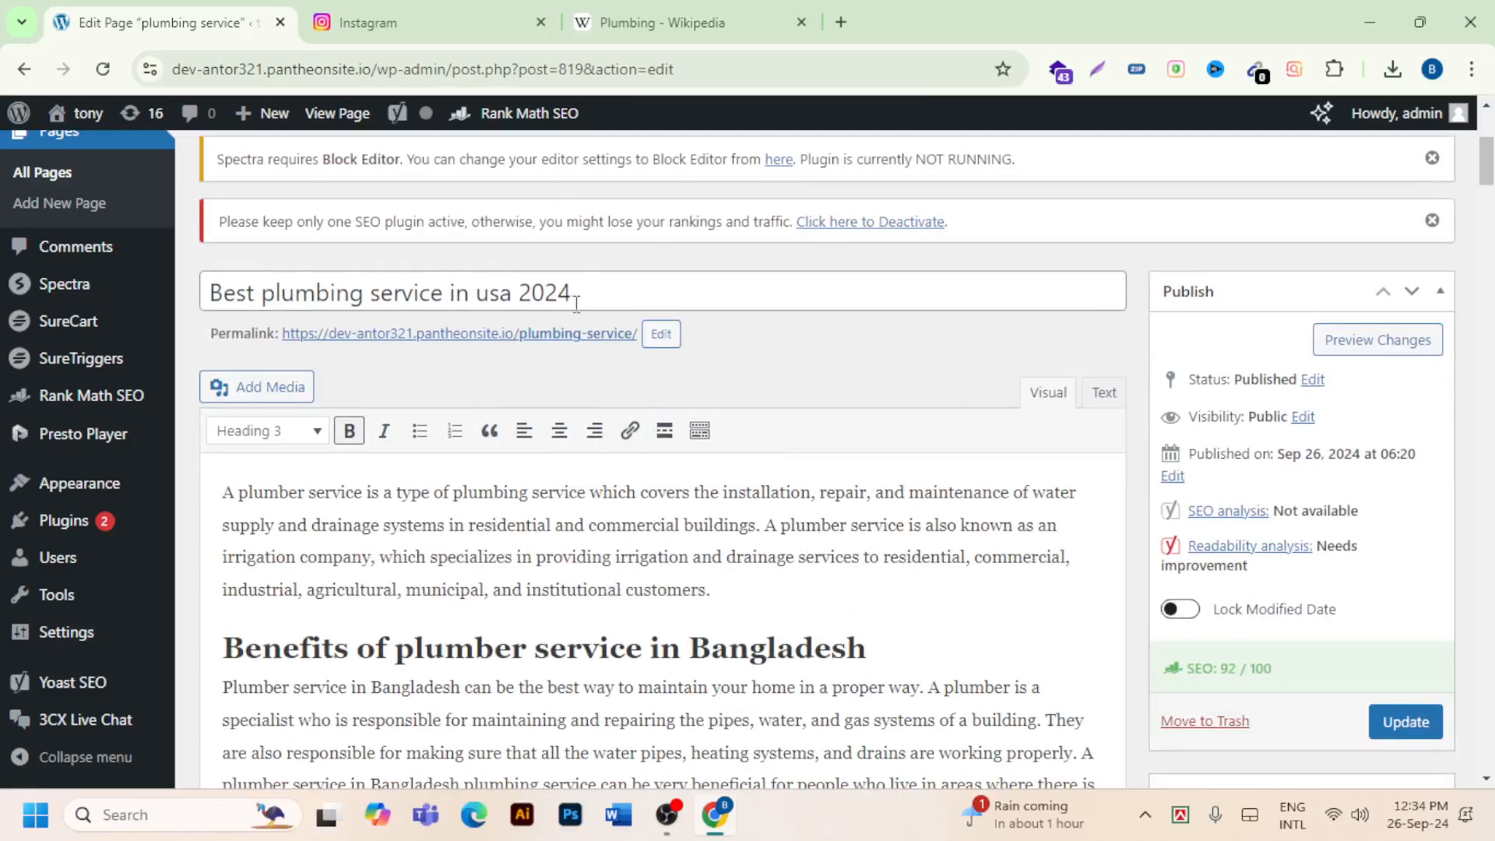
left_click_drag(578, 296, 197, 303)
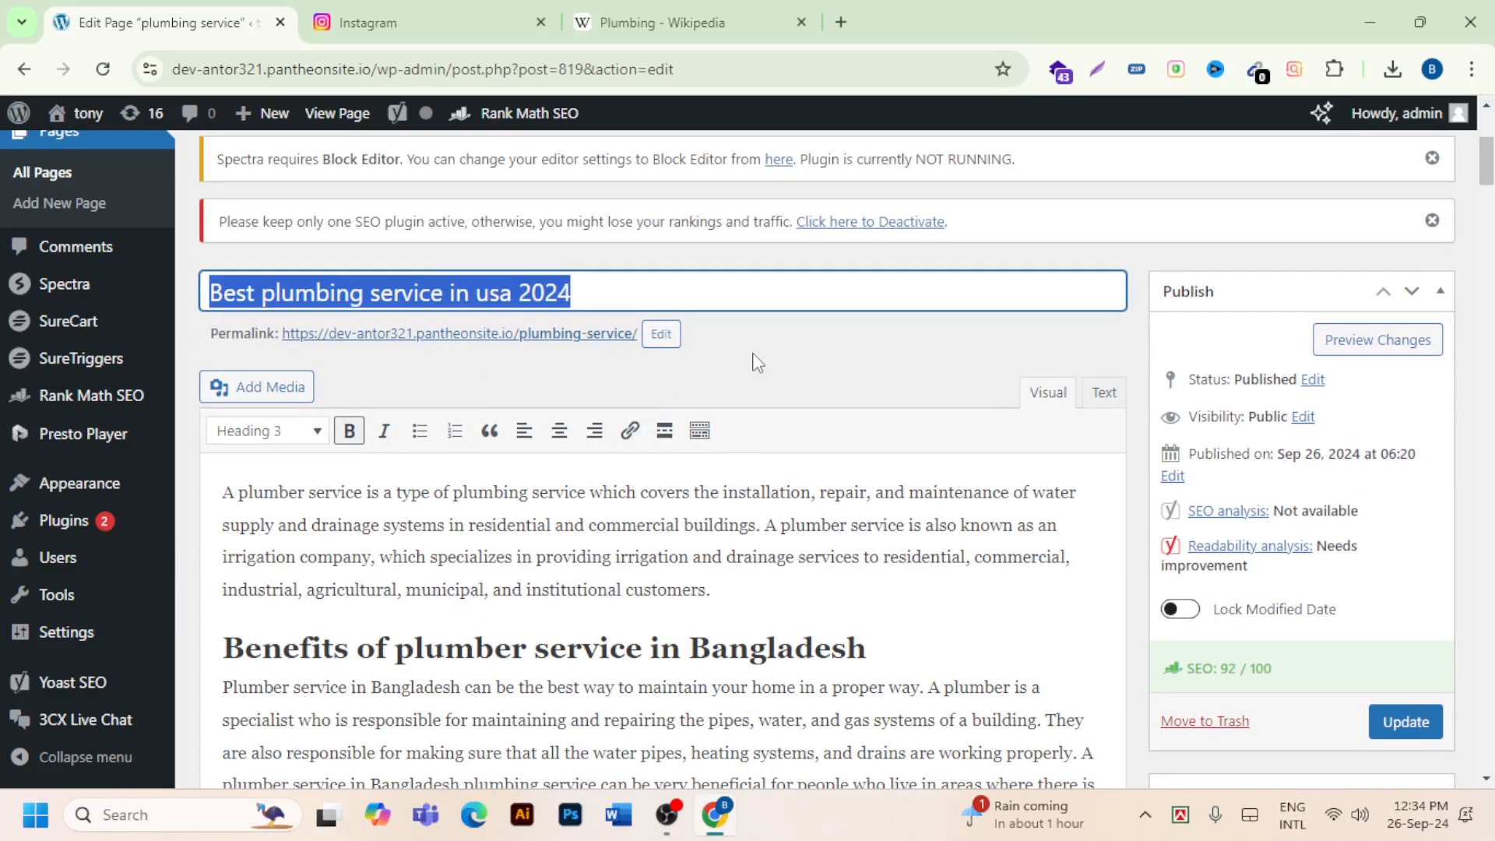
scroll(724, 390, "down", 20)
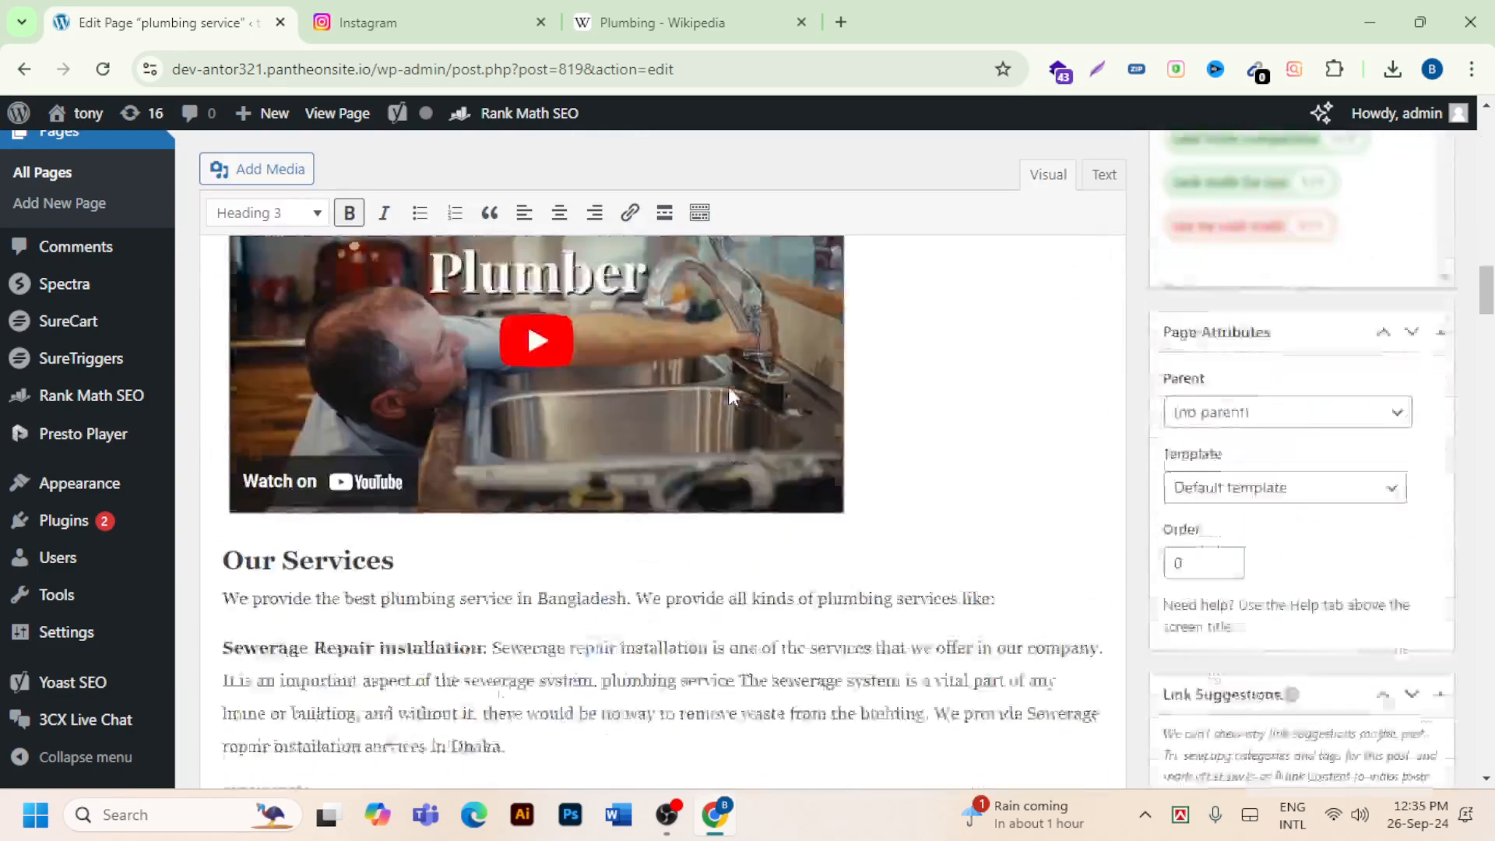
scroll(734, 397, "down", 15)
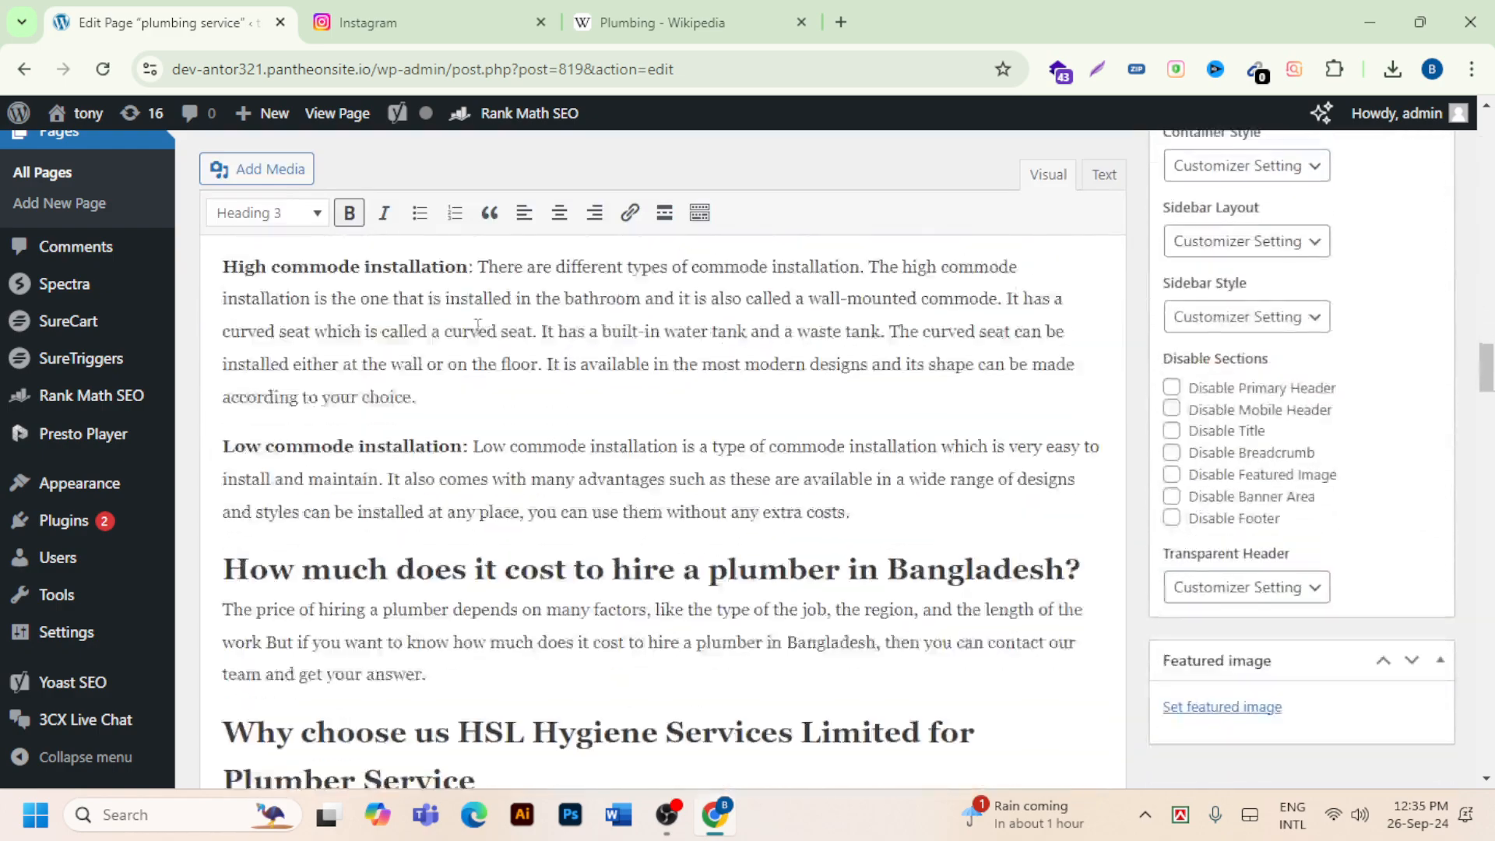
scroll(498, 326, "down", 1)
scroll(436, 327, "up", 2)
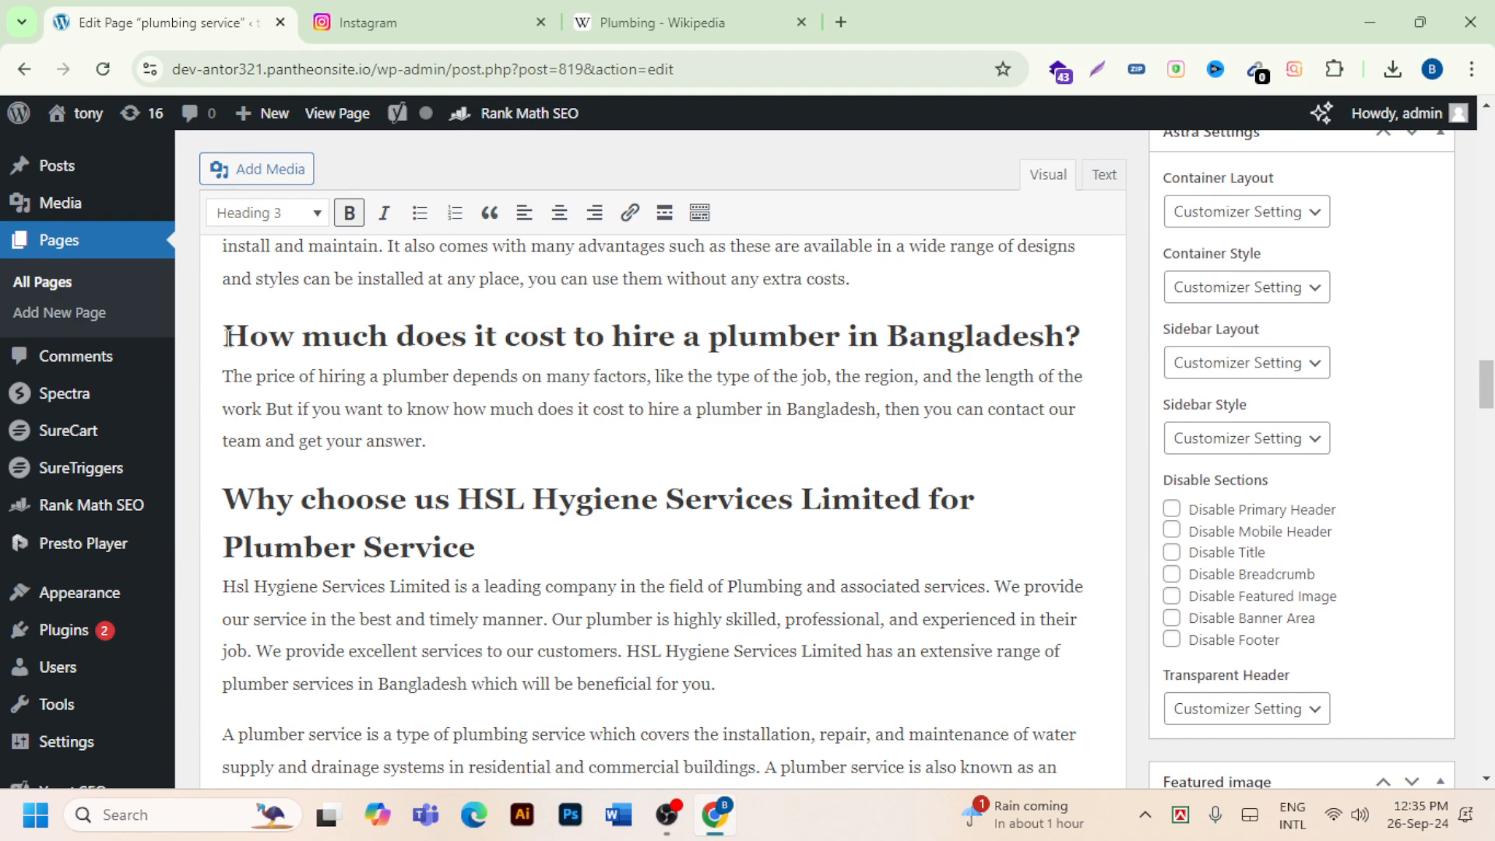
left_click_drag(224, 335, 1084, 324)
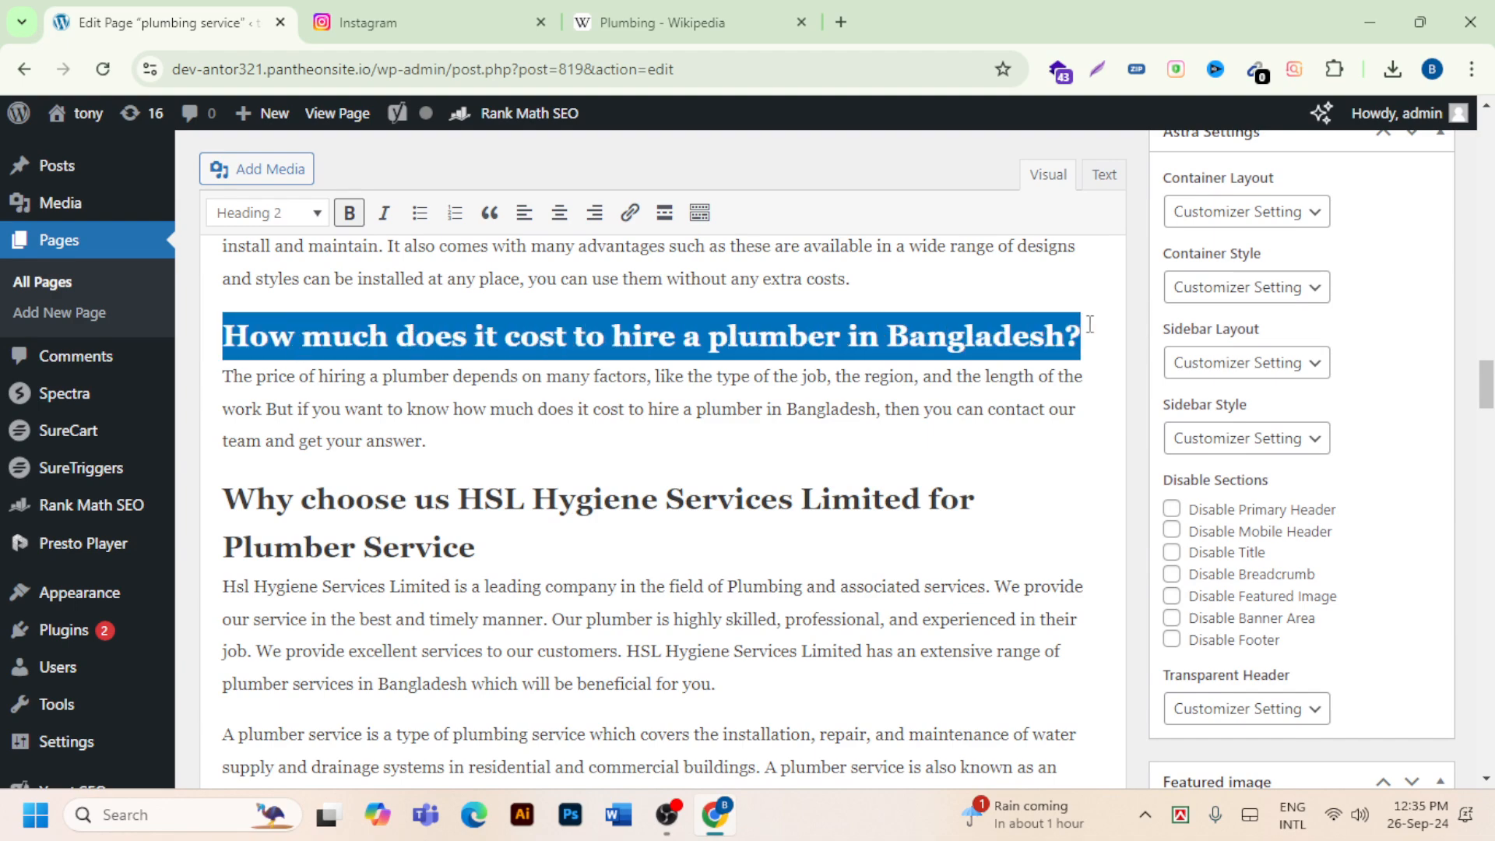
left_click(257, 213)
left_click(351, 387)
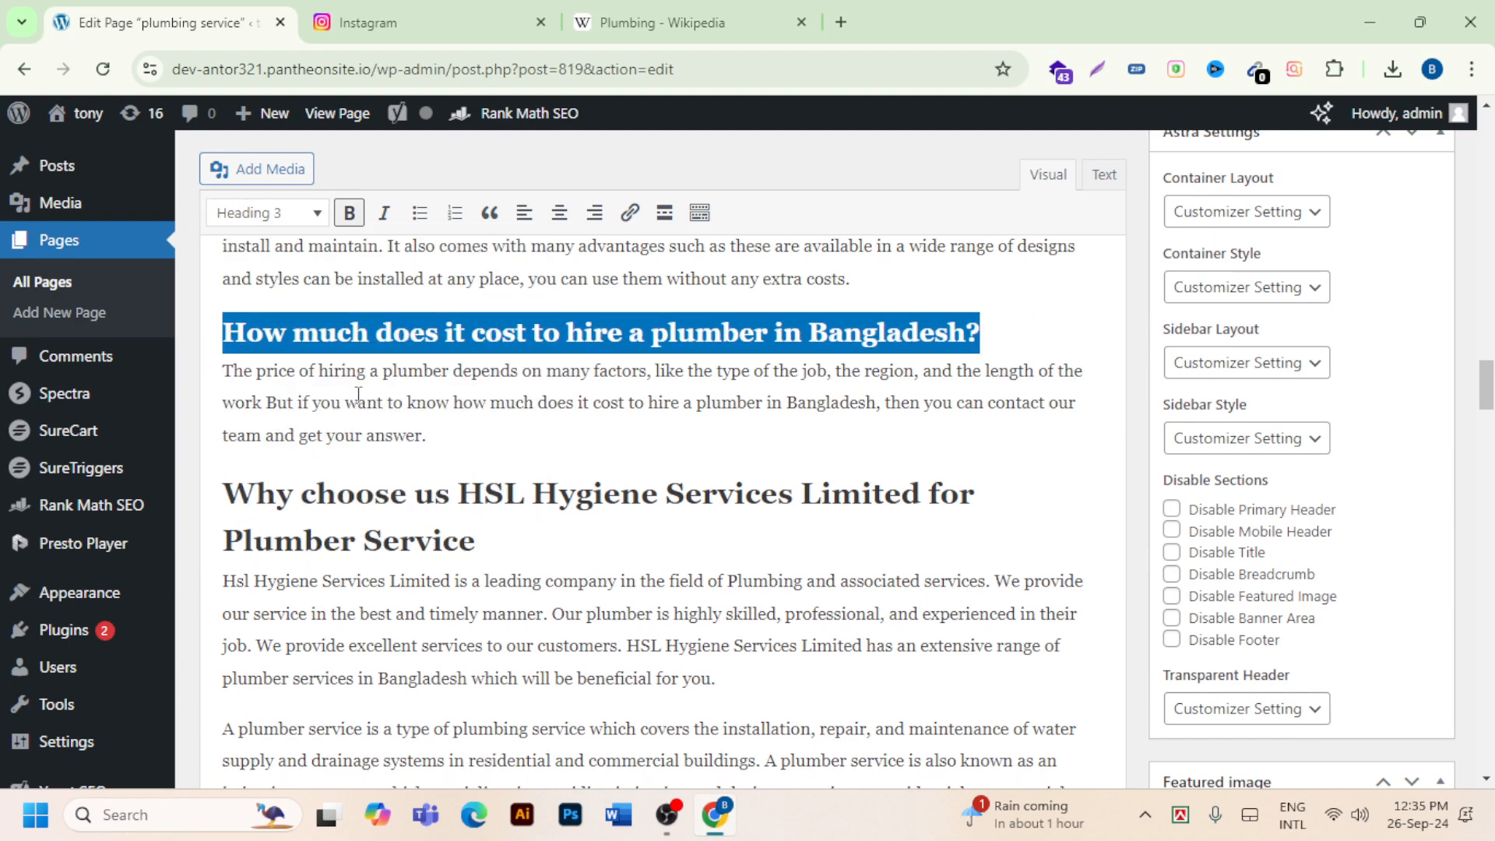
Review the heading structure, images, video and service paragraphs in the first half of the page content.
scroll(439, 397, "up", 7)
scroll(440, 394, "up", 10)
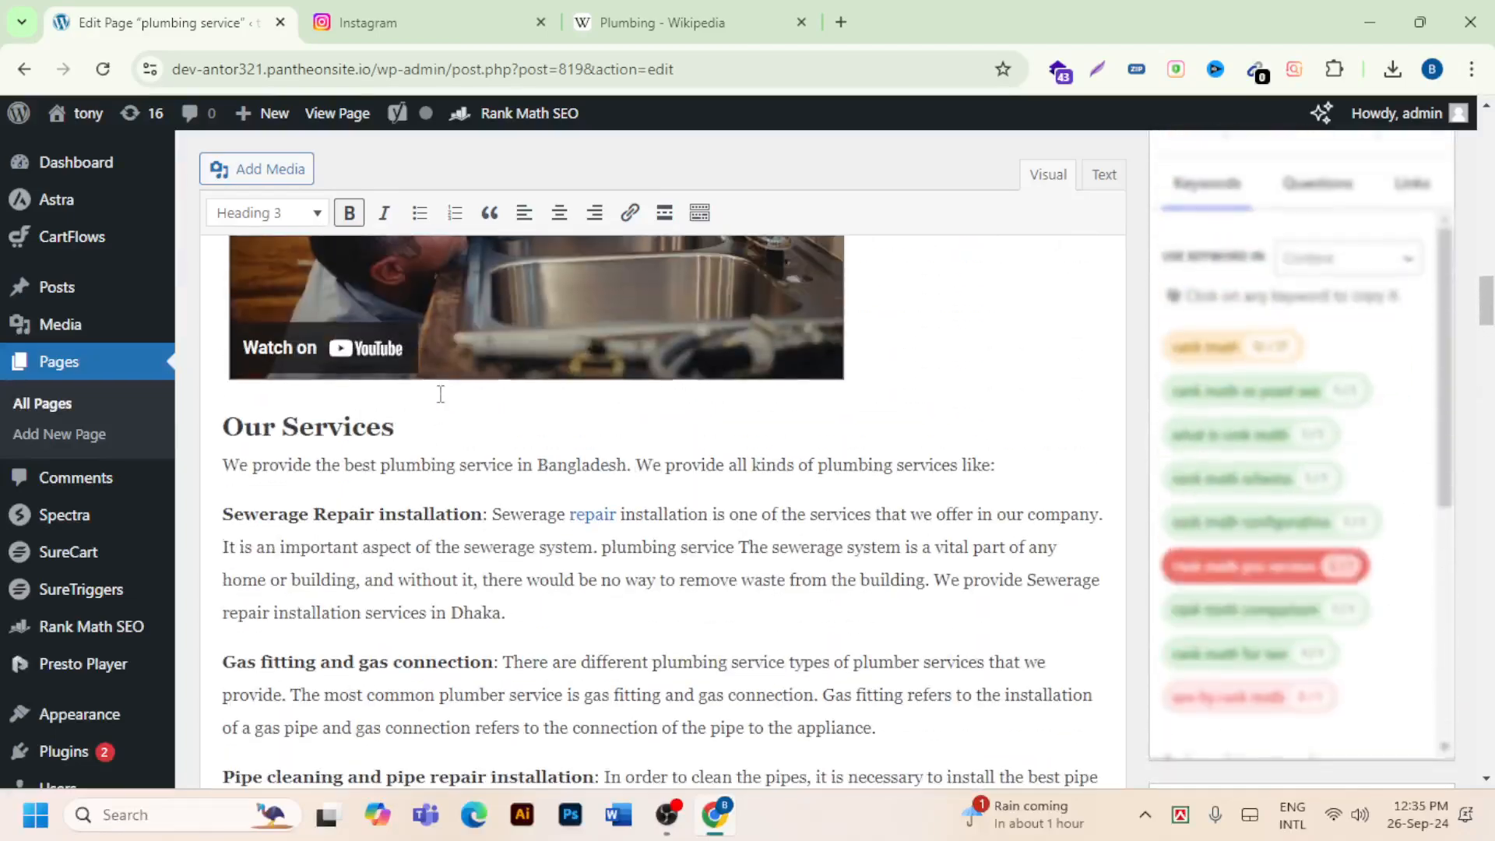
scroll(440, 394, "up", 6)
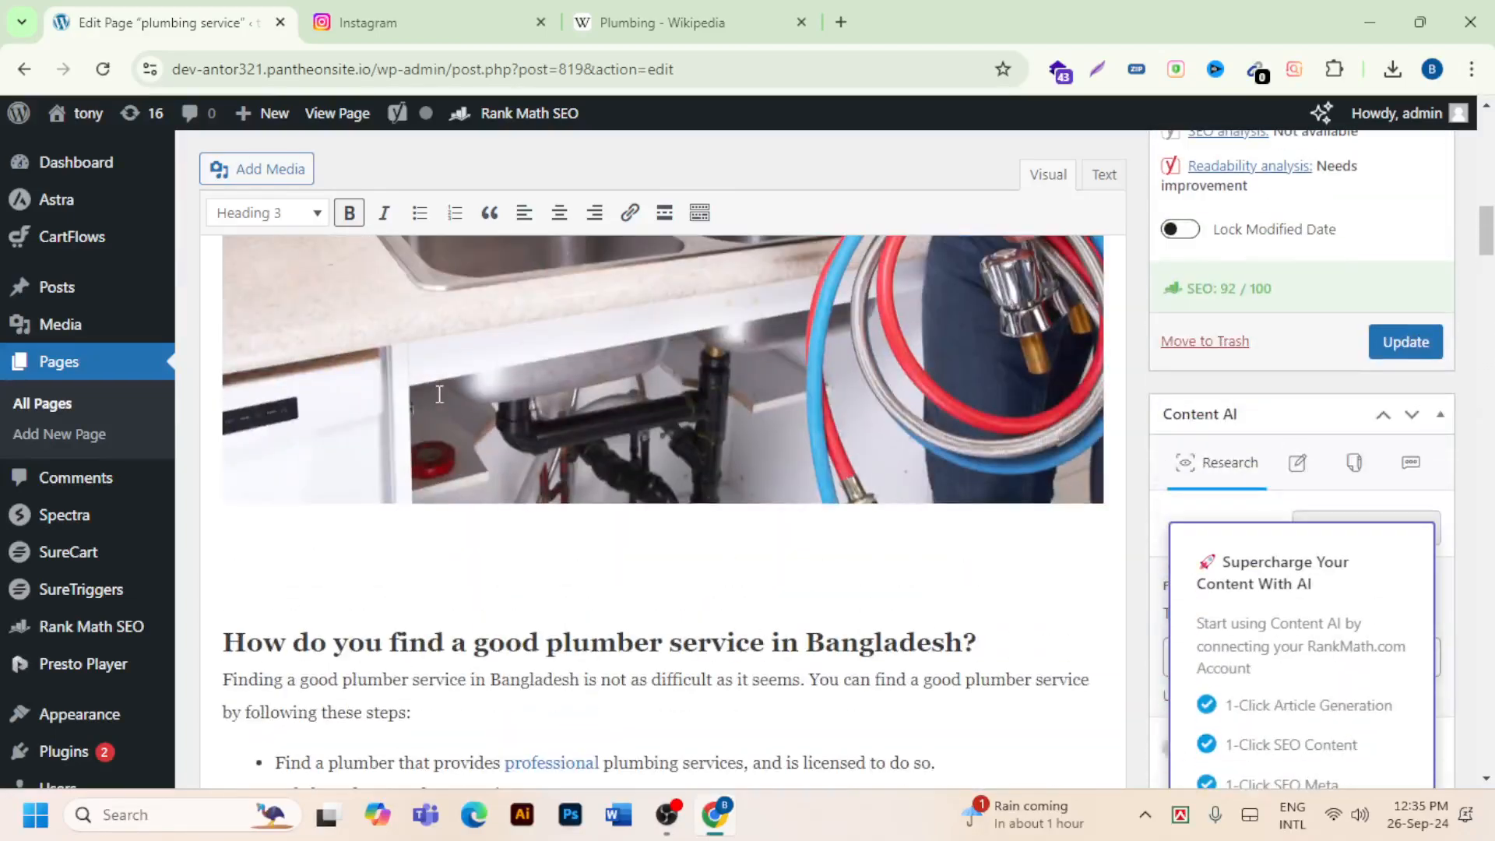
scroll(603, 313, "down", 1)
scroll(604, 314, "down", 3)
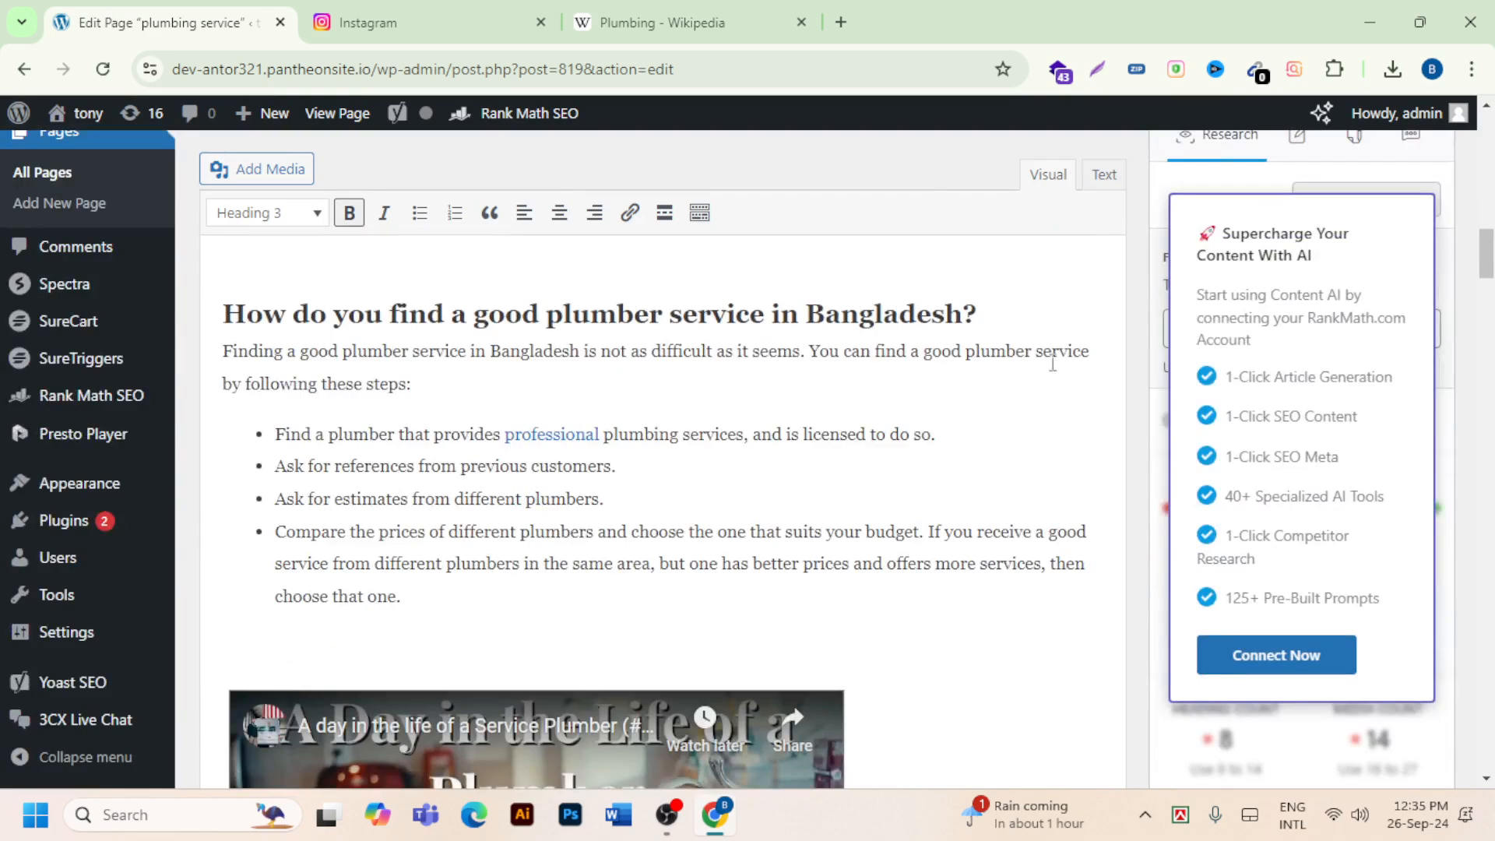
scroll(677, 367, "down", 9)
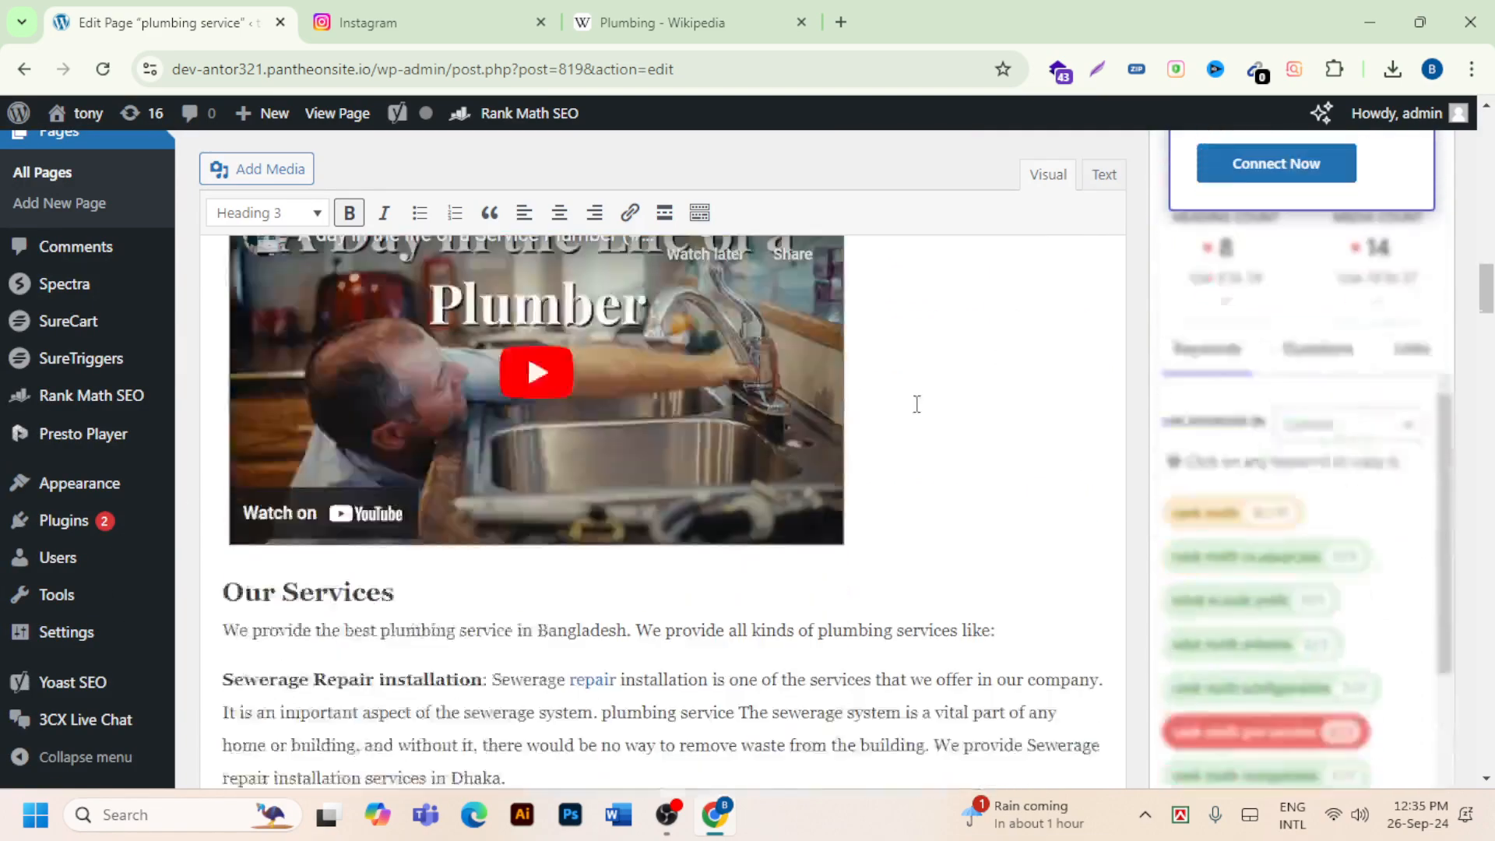
scroll(938, 415, "down", 1)
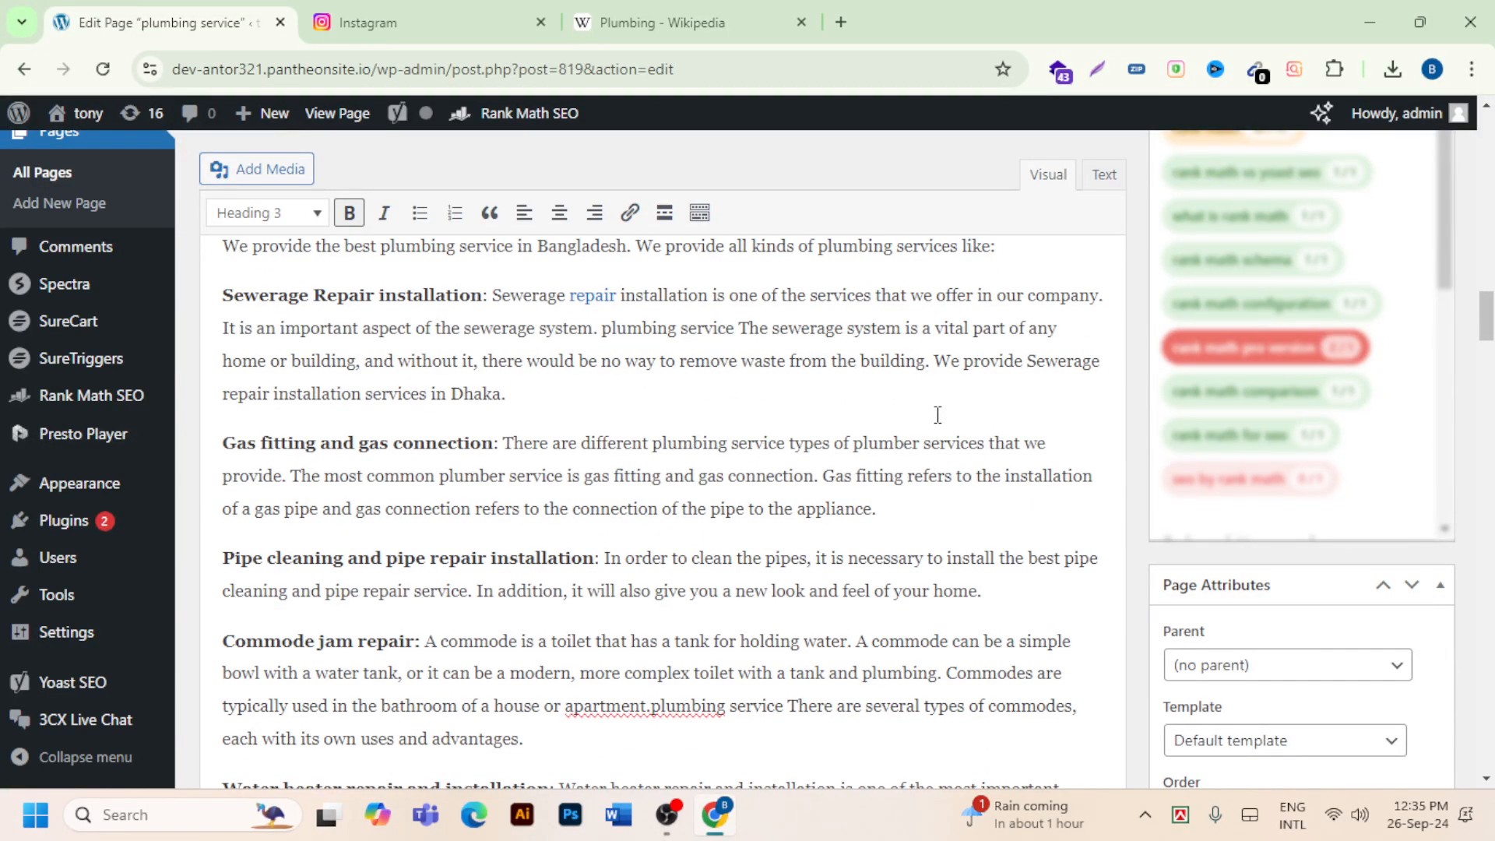
scroll(1341, 350, "down", 8)
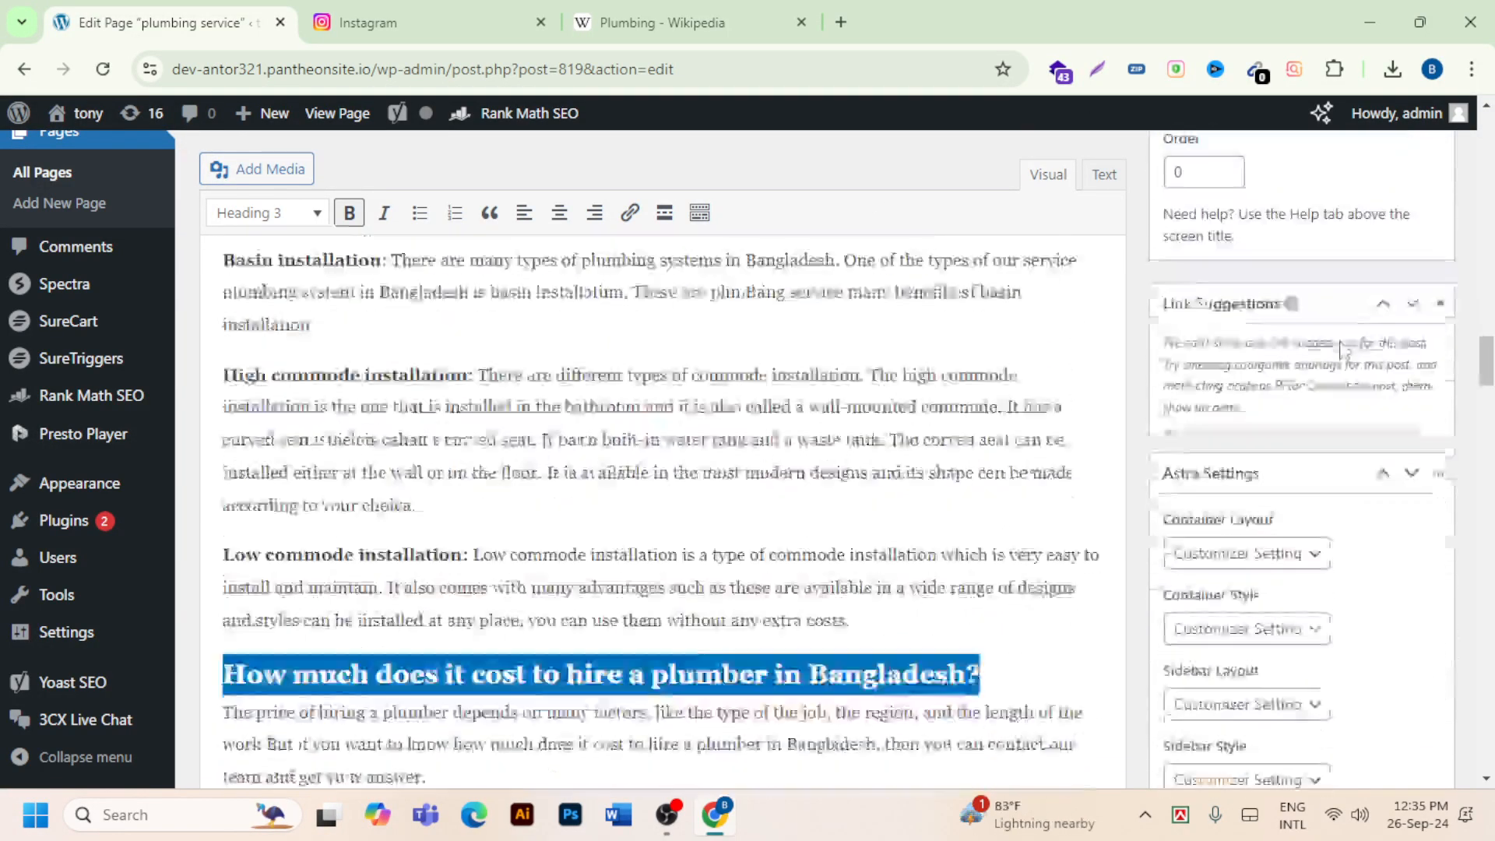
scroll(1340, 351, "down", 4)
scroll(1337, 358, "up", 18)
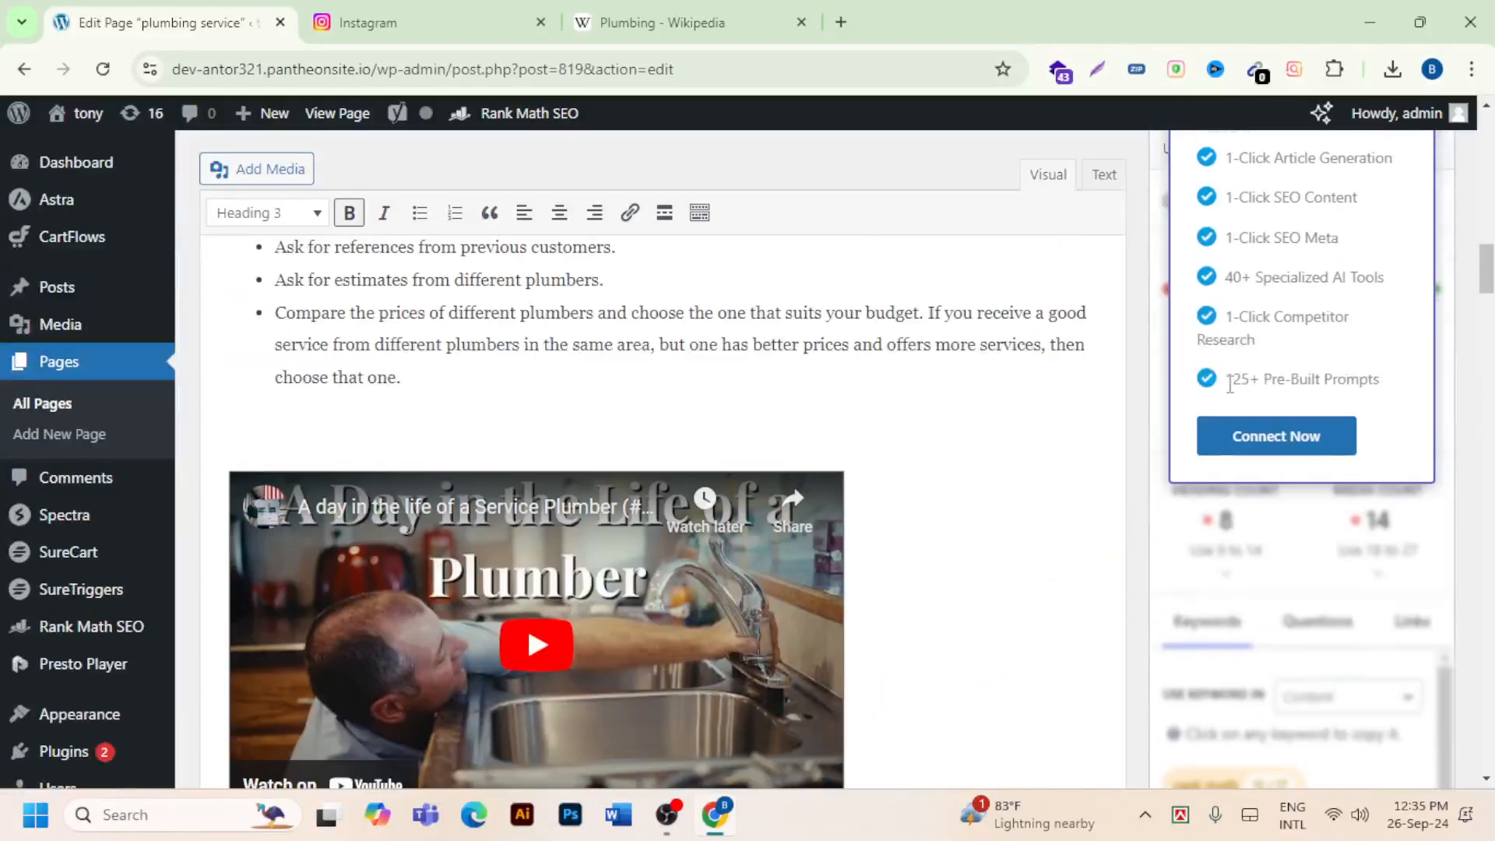
scroll(1229, 384, "up", 8)
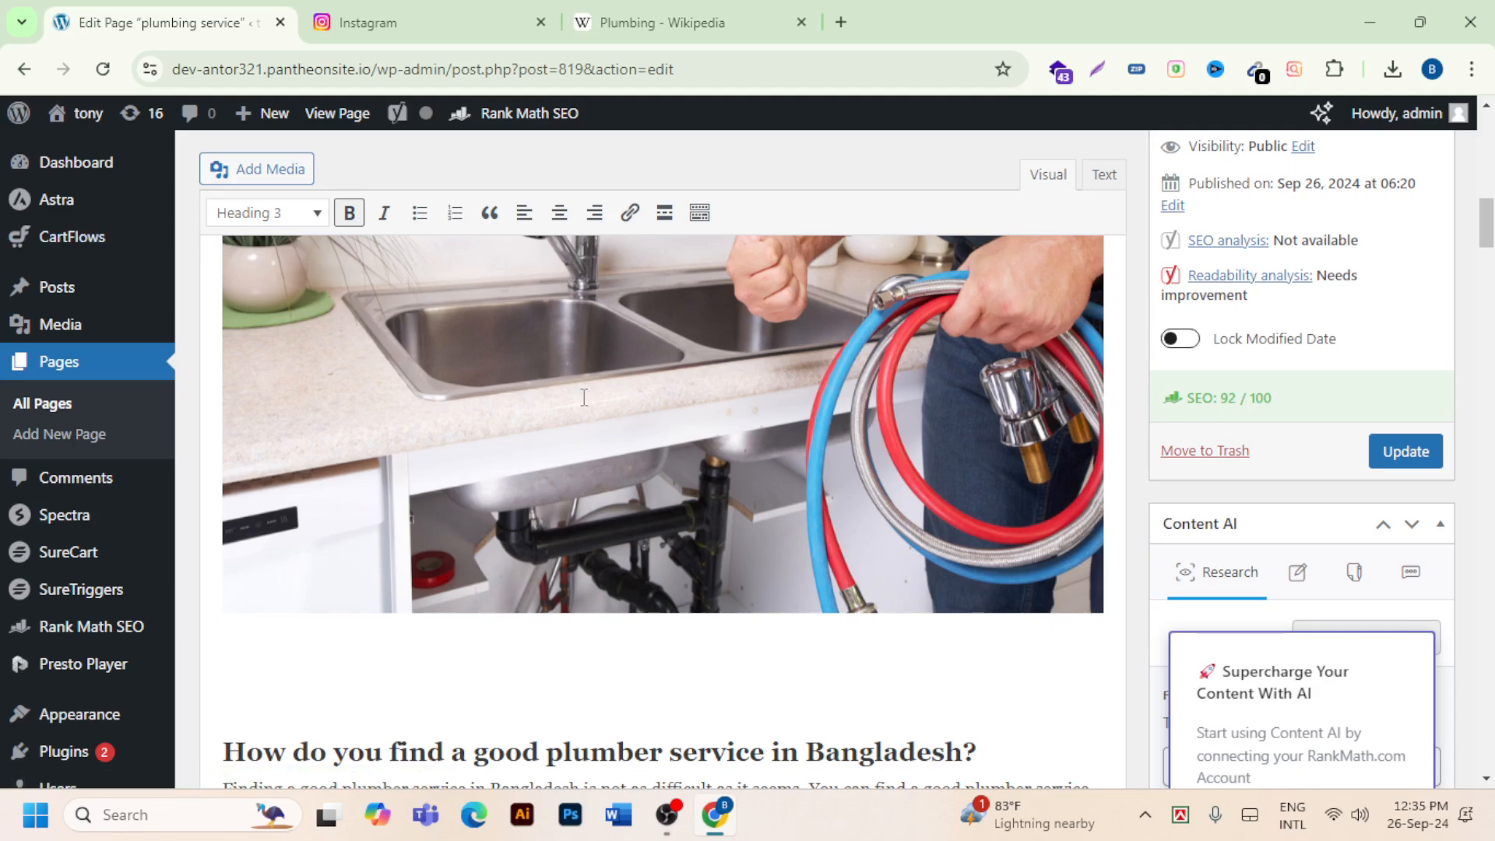
scroll(584, 395, "up", 2)
scroll(584, 396, "down", 5)
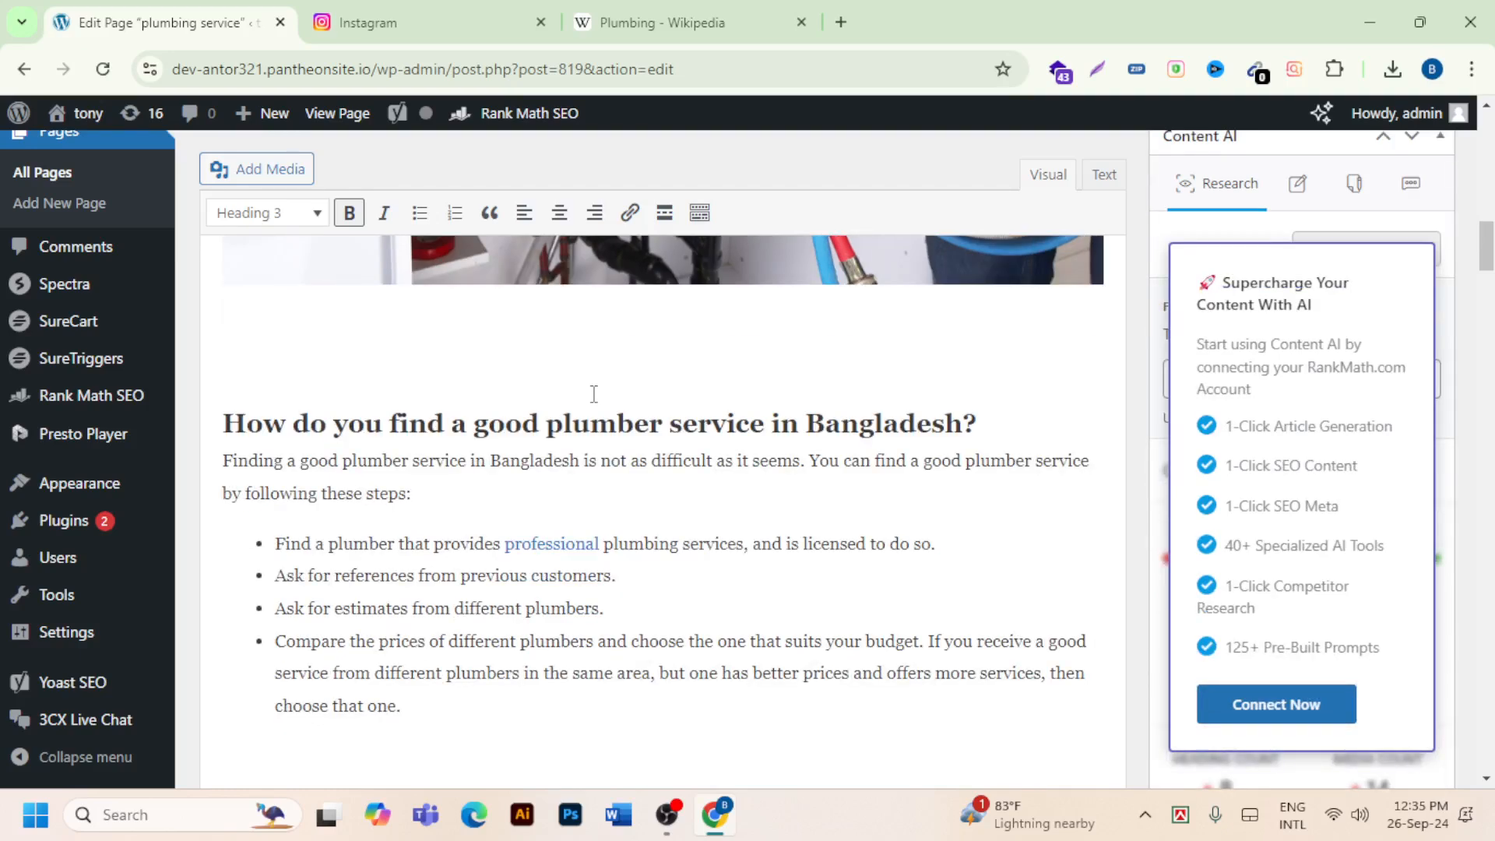
scroll(867, 388, "up", 4)
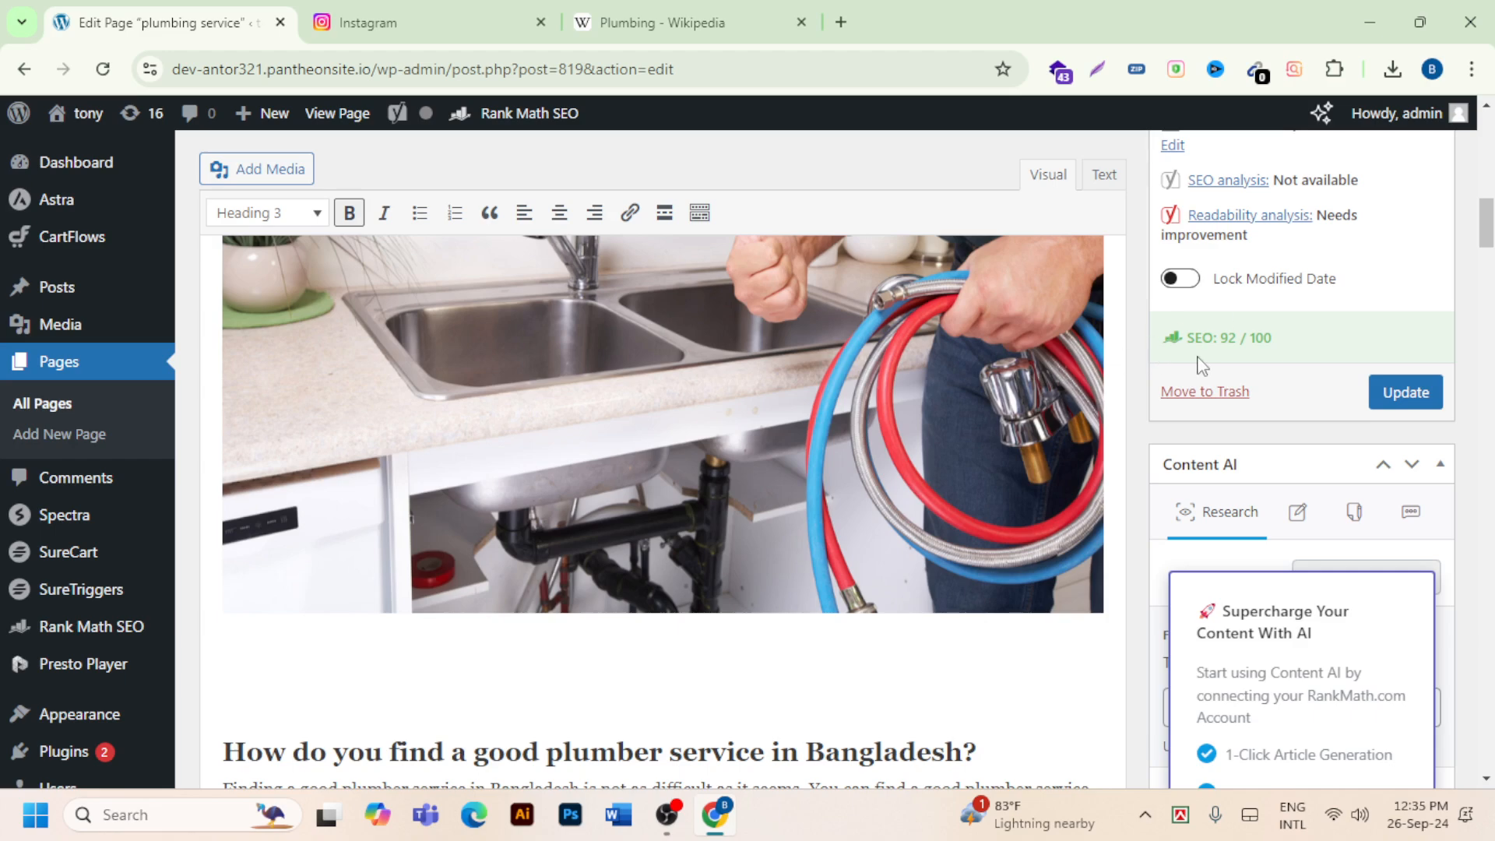
Review the Rank Math focus keyword score with the Basic SEO and Additional checks, and return to the first "Our Services" section.
scroll(166, 338, "down", 5)
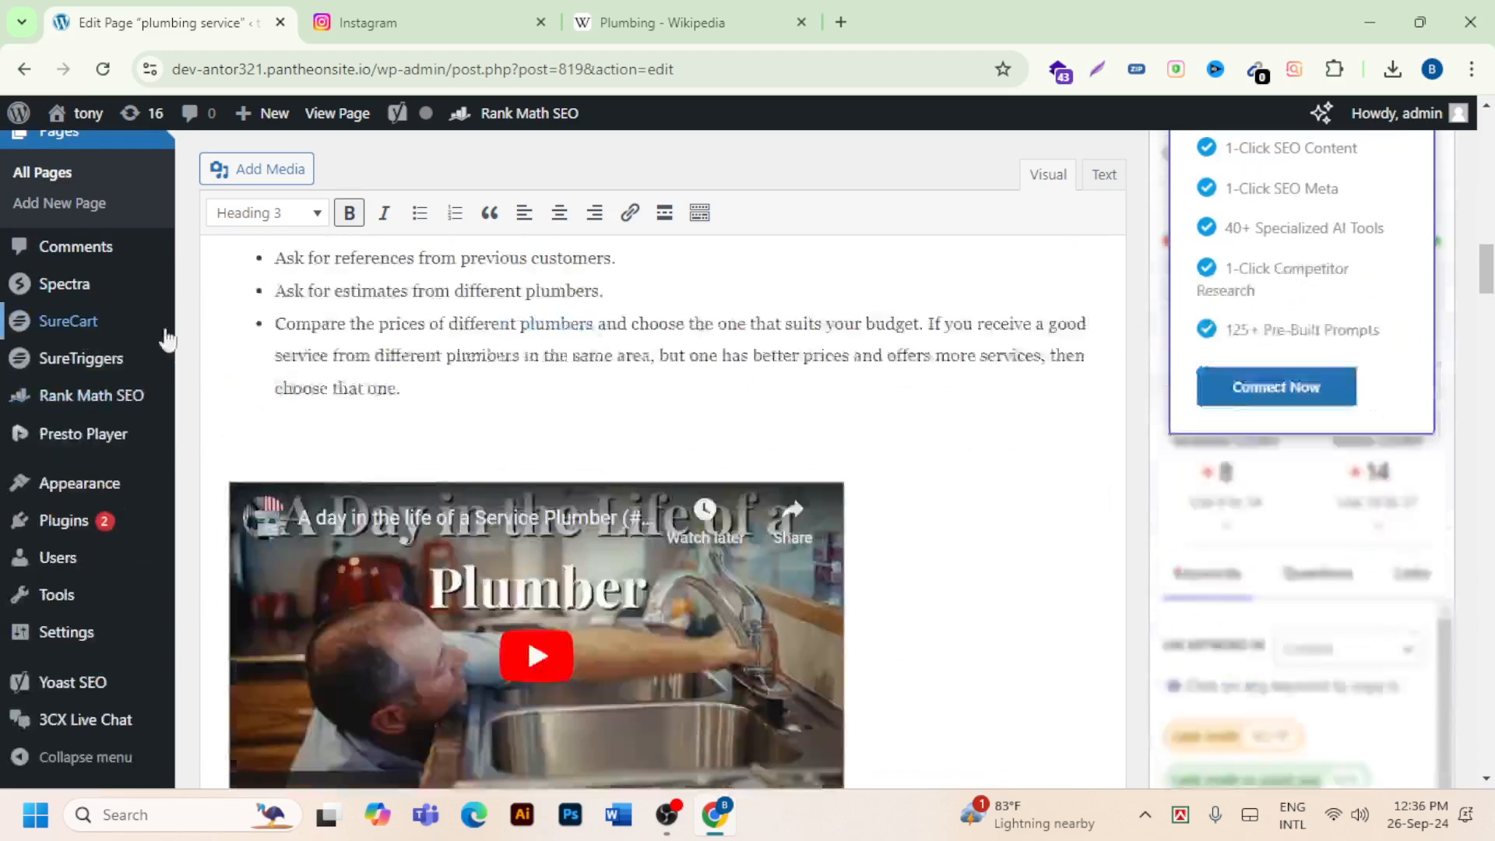
scroll(377, 342, "down", 15)
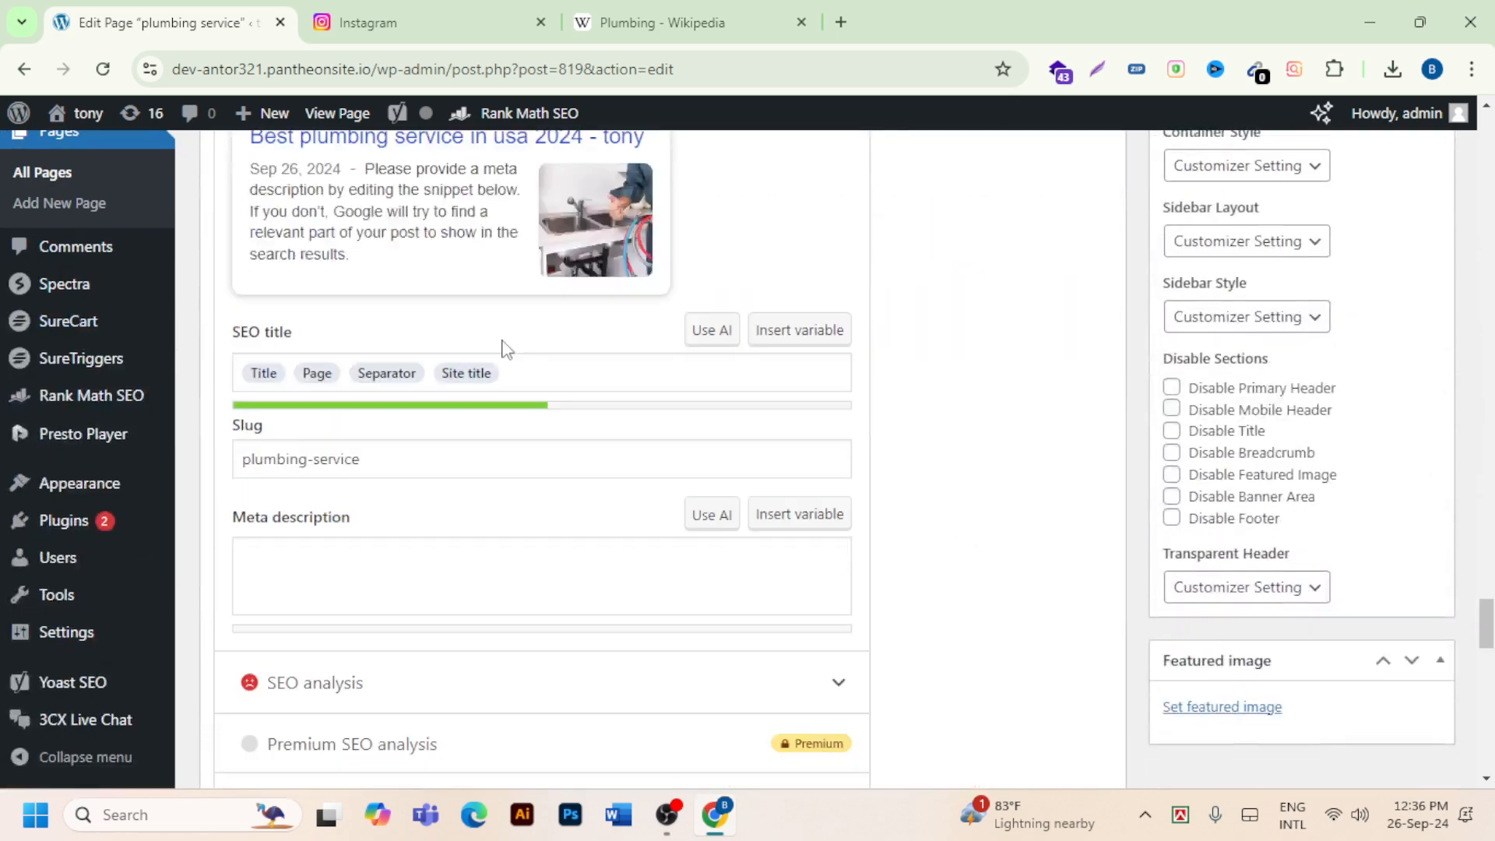
scroll(521, 340, "down", 15)
scroll(528, 344, "up", 5)
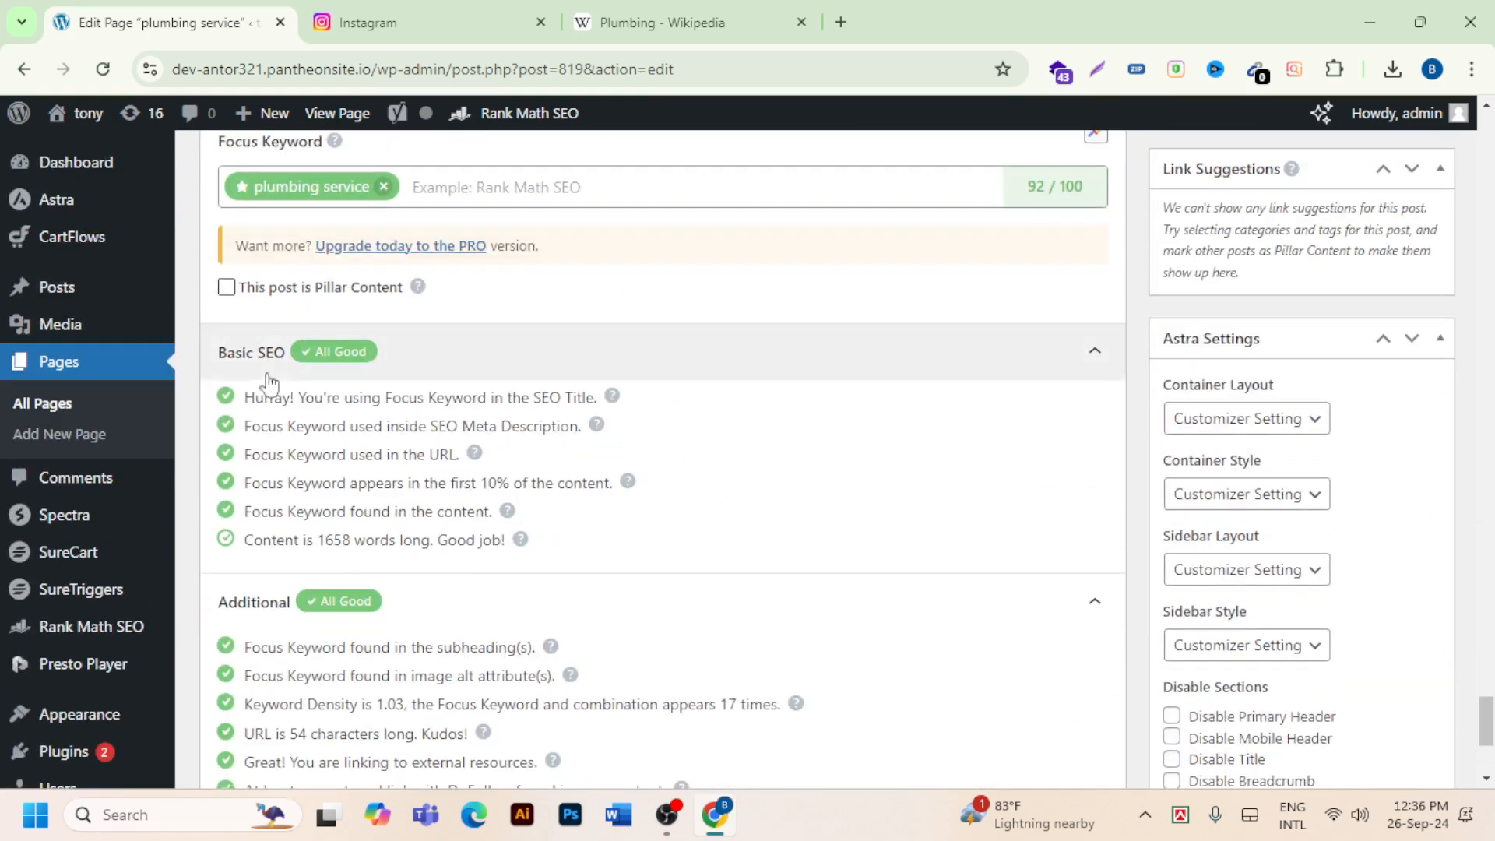
scroll(249, 459, "down", 4)
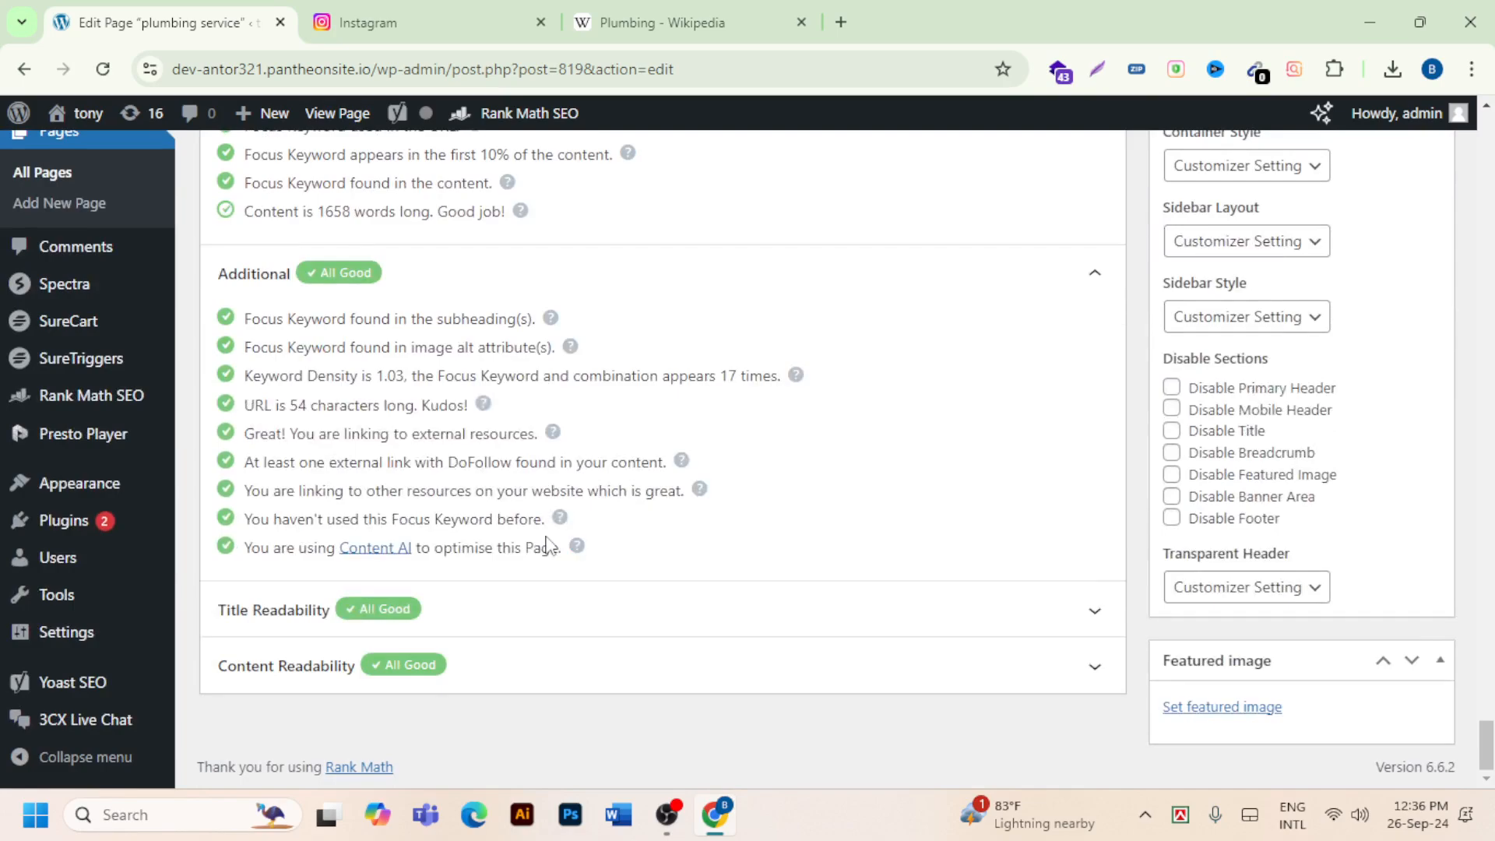
scroll(720, 537, "up", 4)
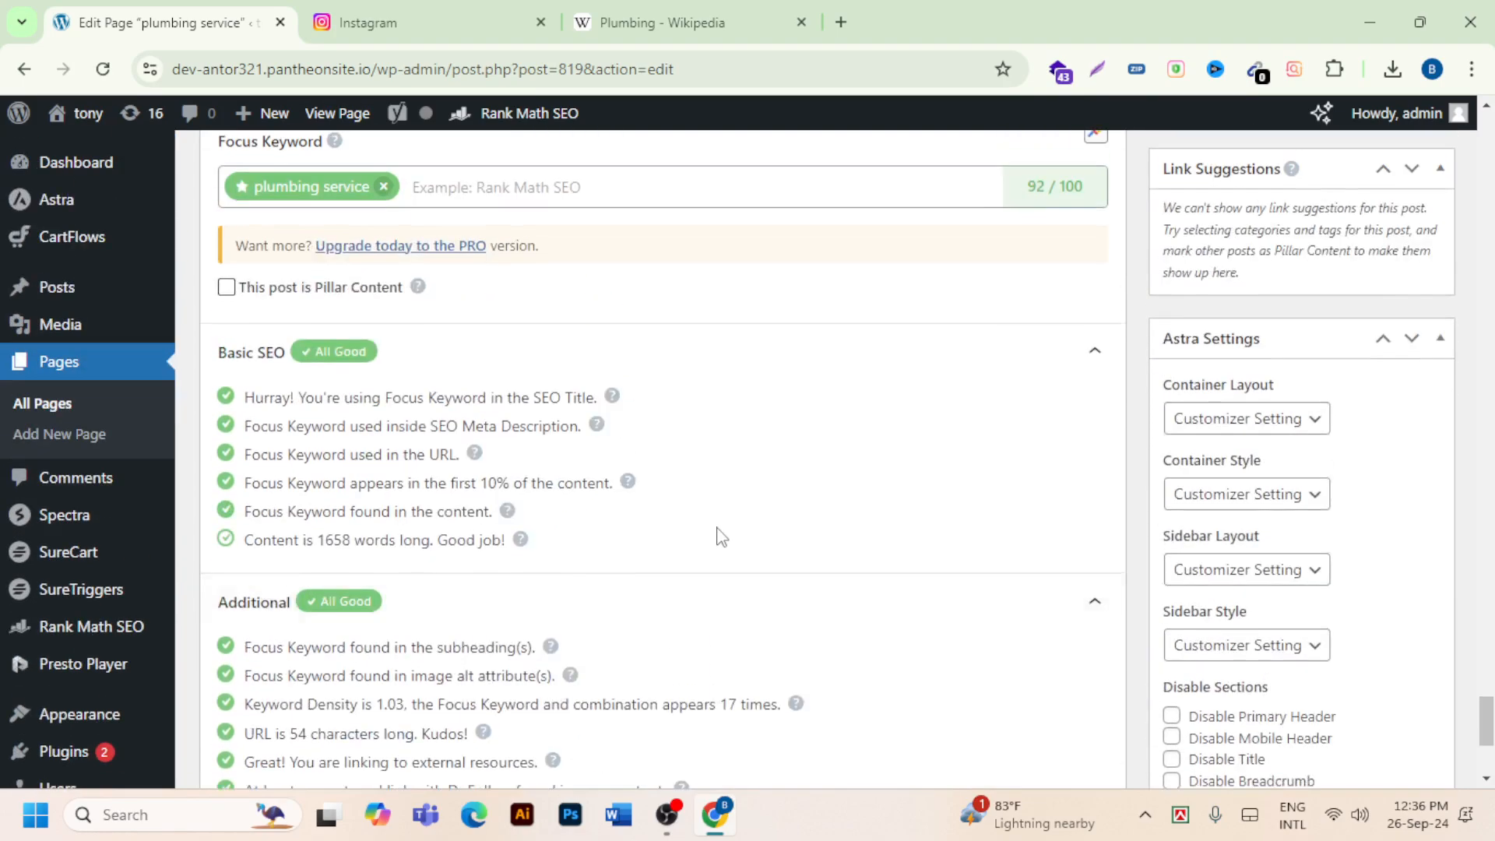
scroll(720, 537, "up", 20)
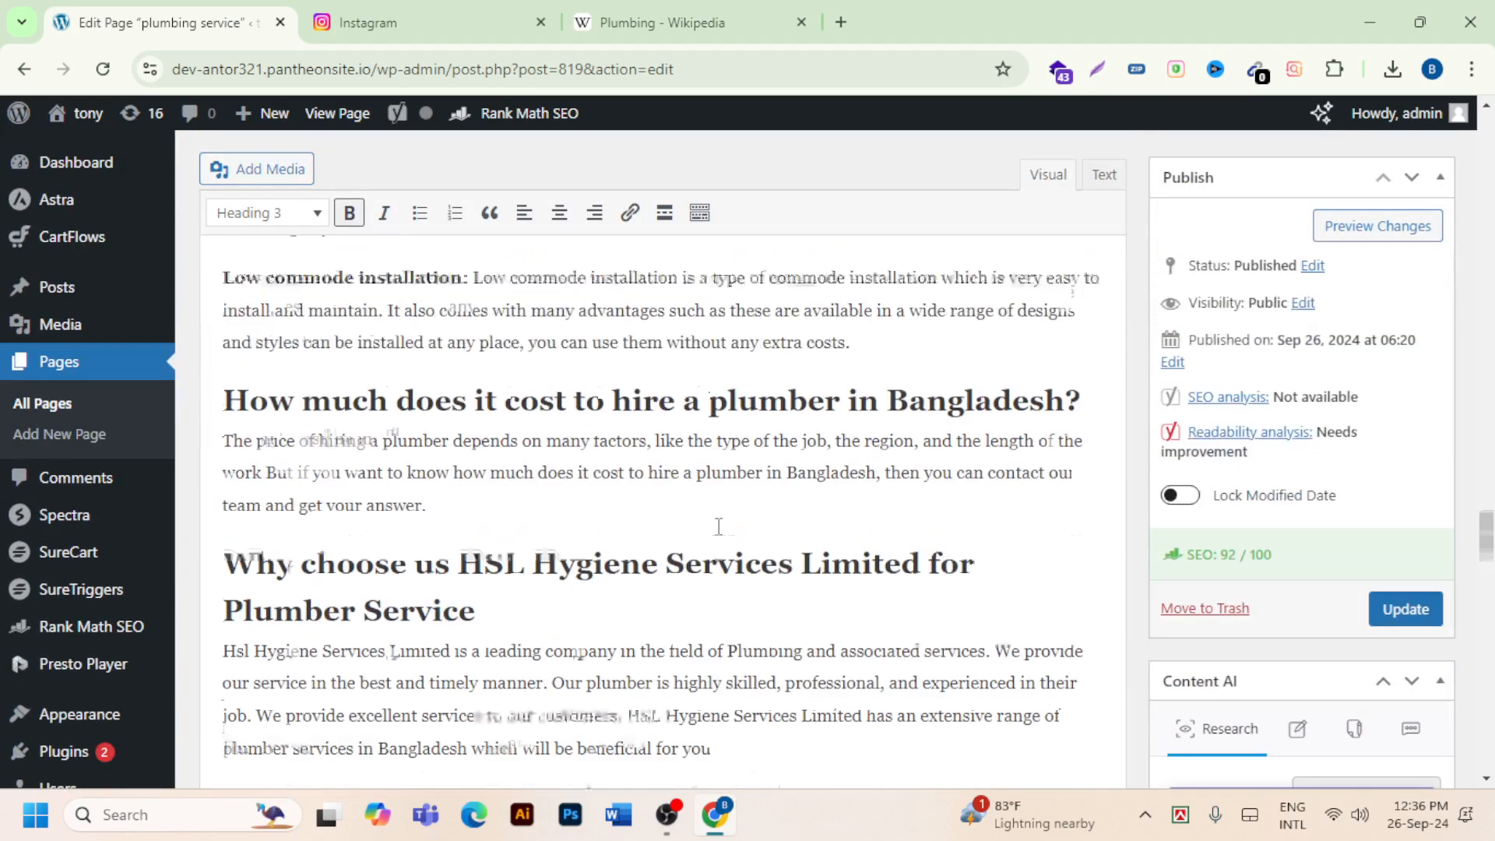
scroll(717, 525, "up", 10)
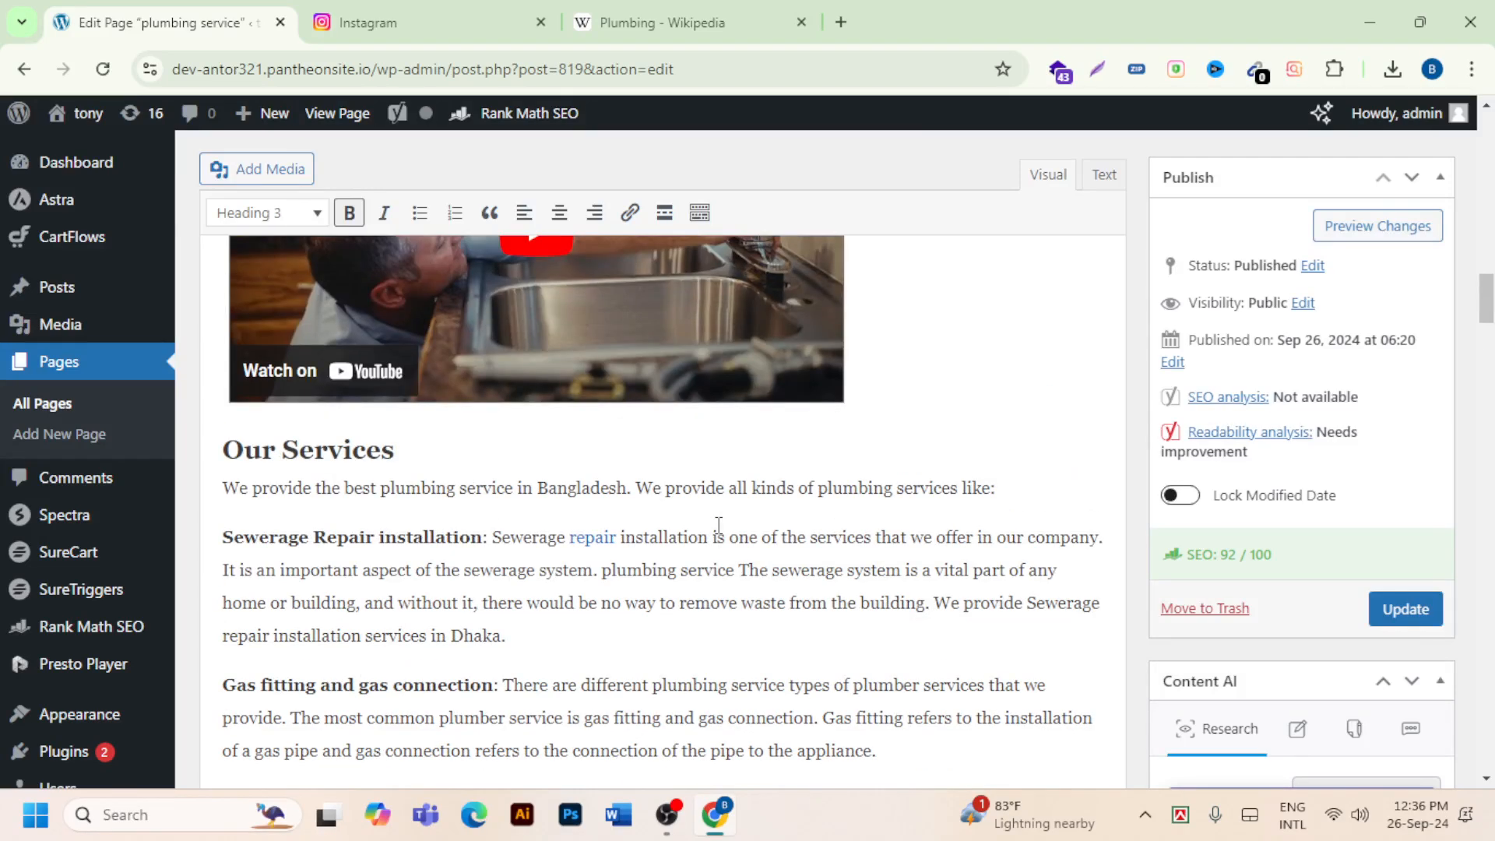
scroll(717, 524, "down", 3)
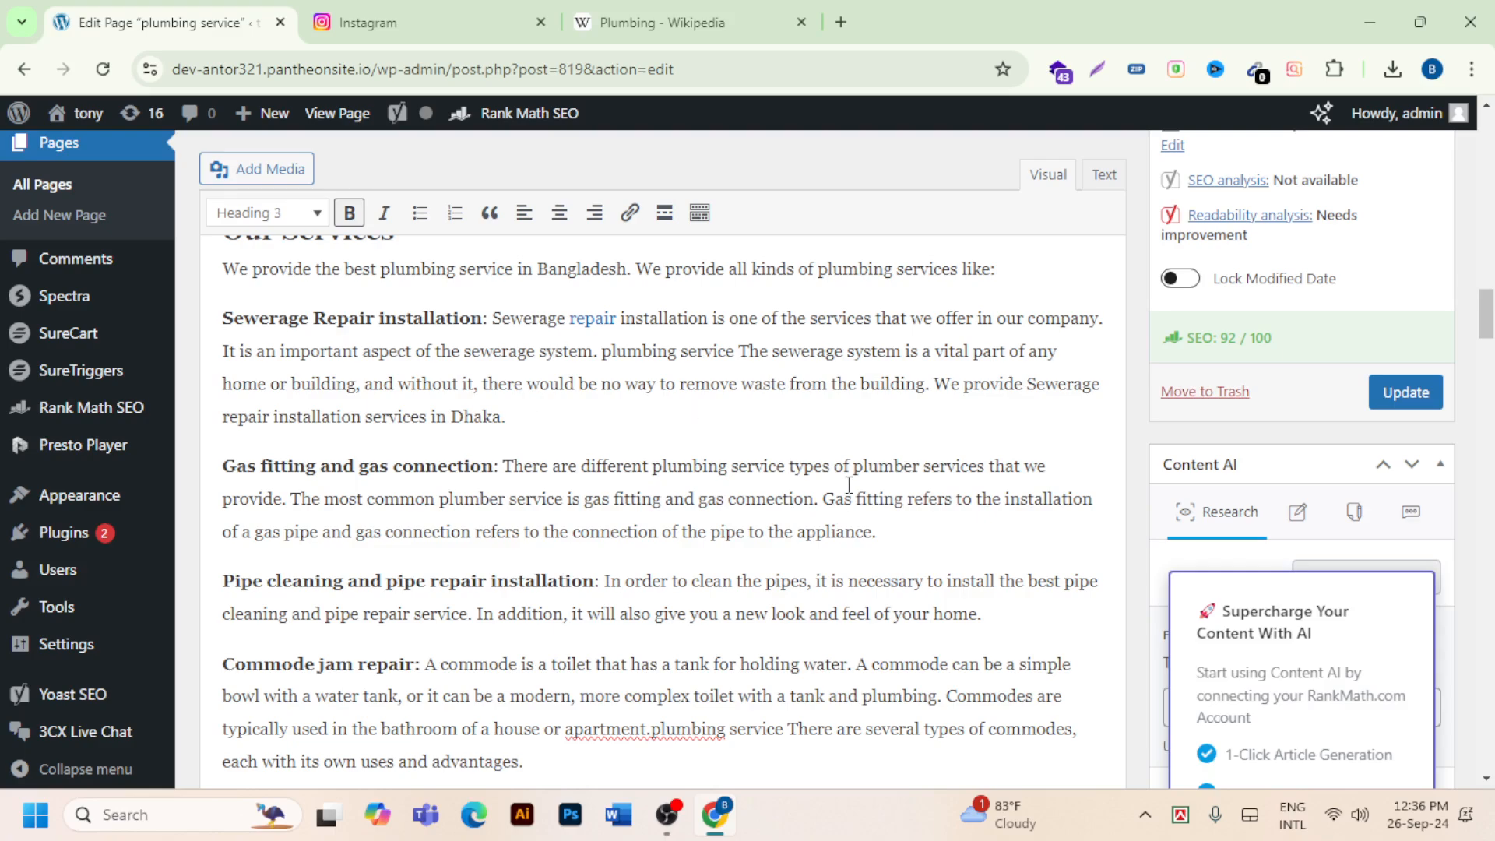
scroll(845, 478, "down", 3)
scroll(823, 503, "down", 15)
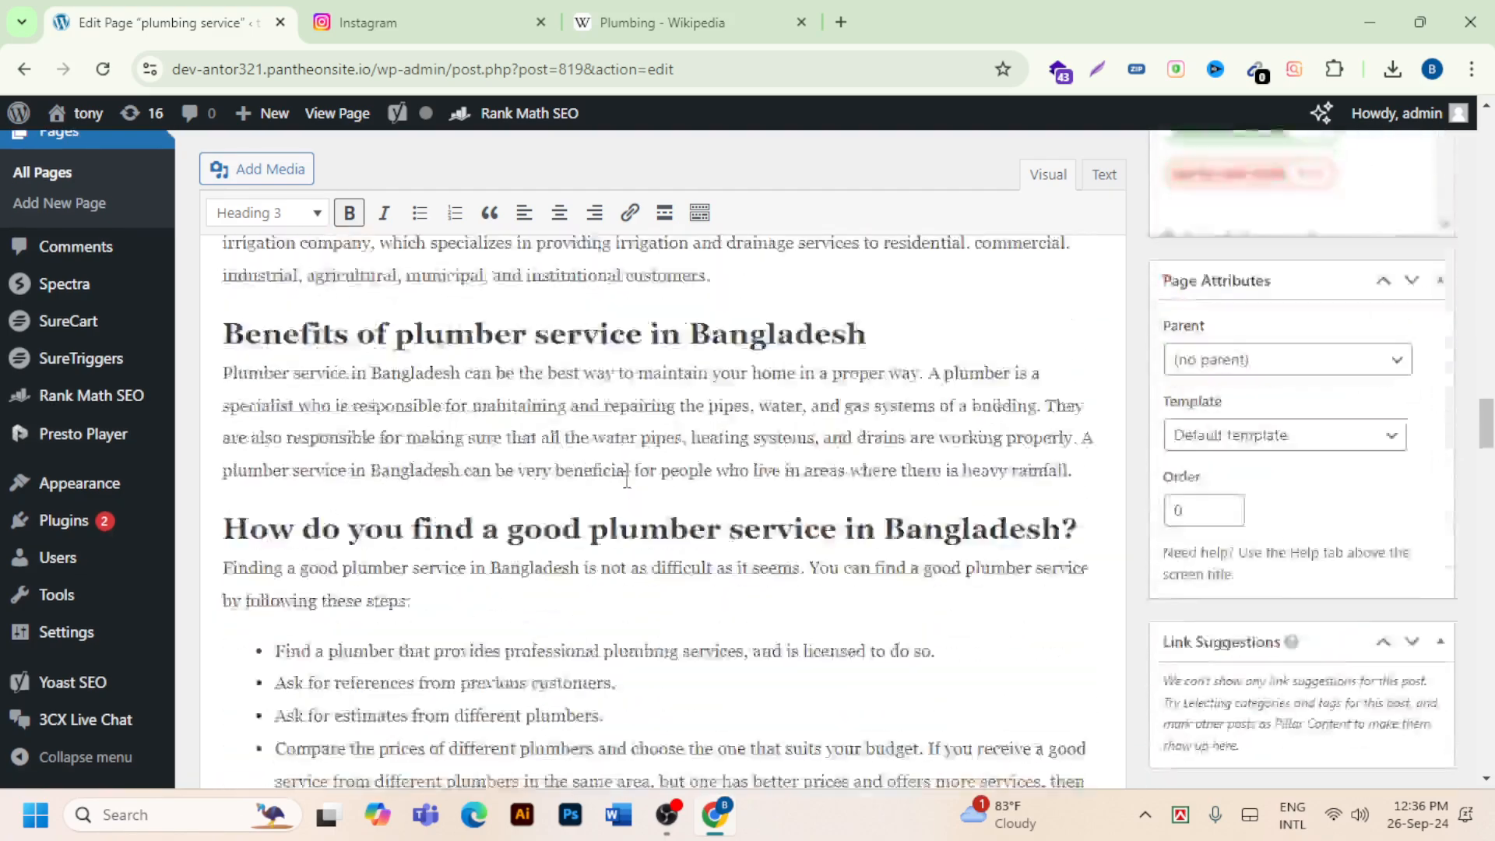
scroll(627, 479, "up", 5)
scroll(626, 479, "up", 10)
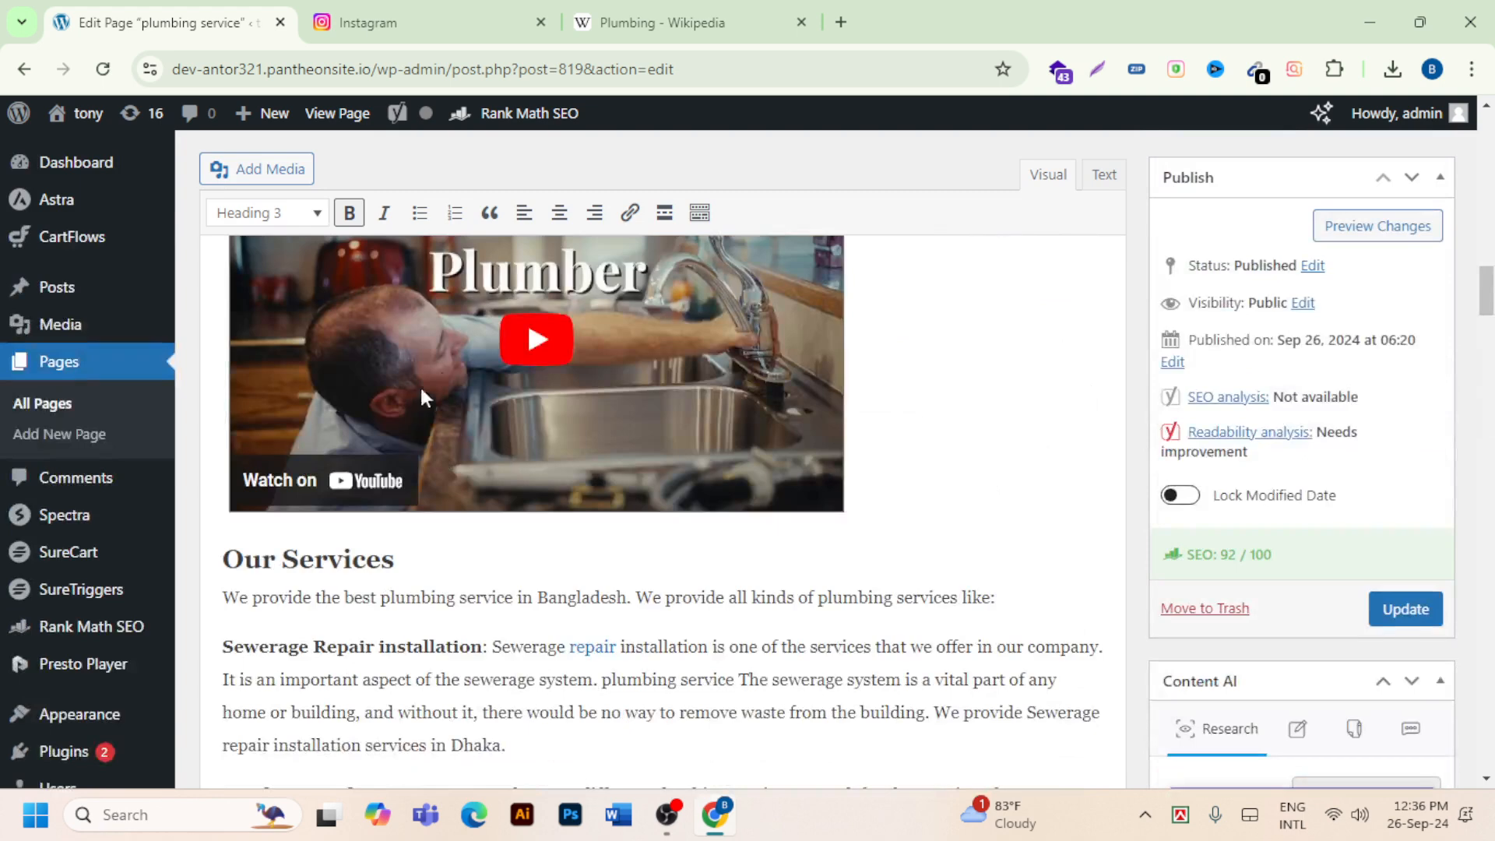
scroll(567, 703, "up", 1)
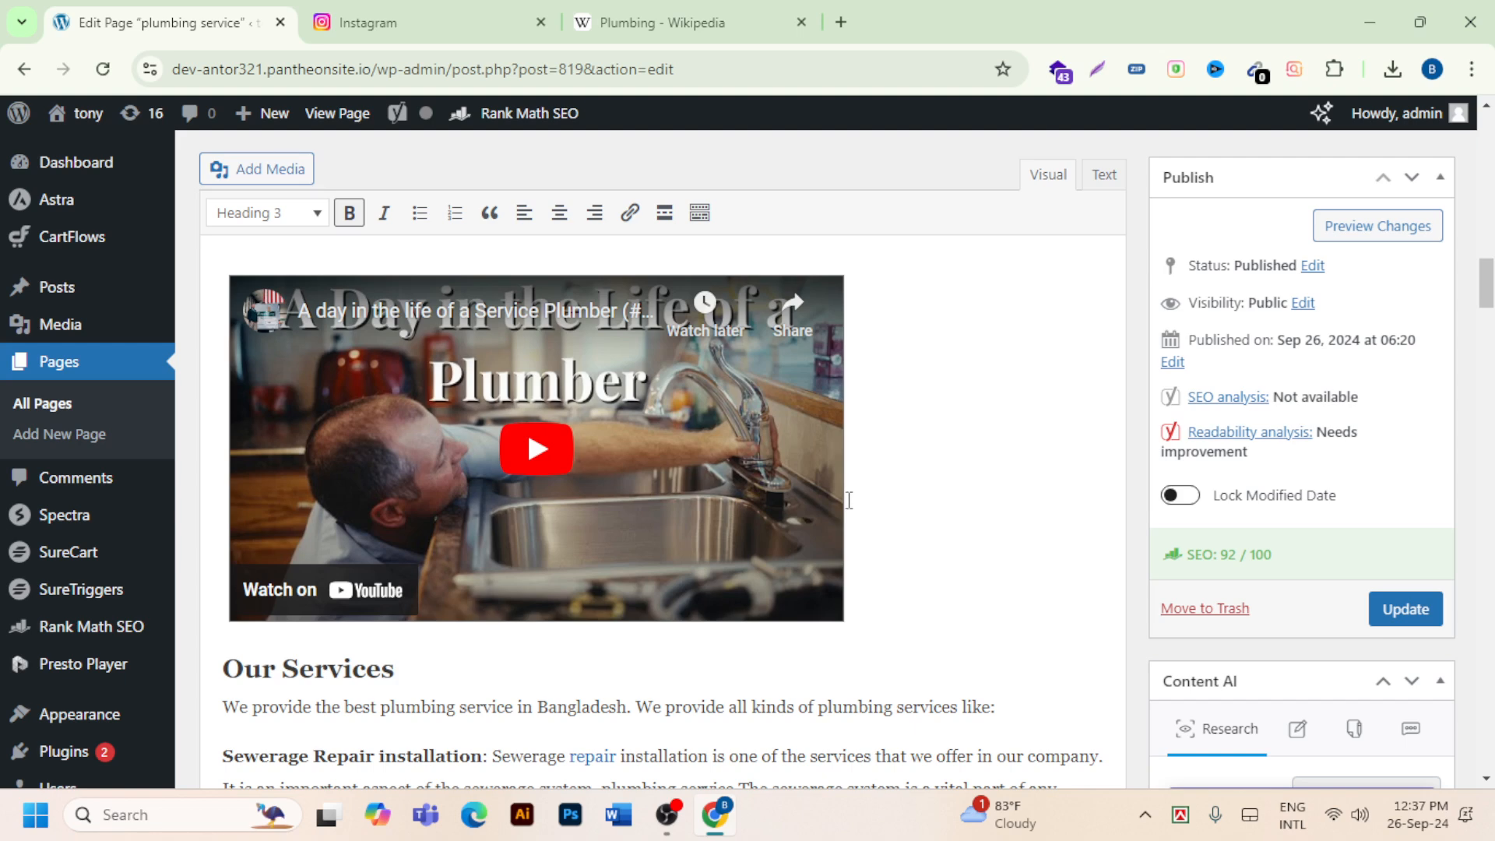
Open a new Incognito window and search Google for "fiverr freelancer".
left_click(1471, 69)
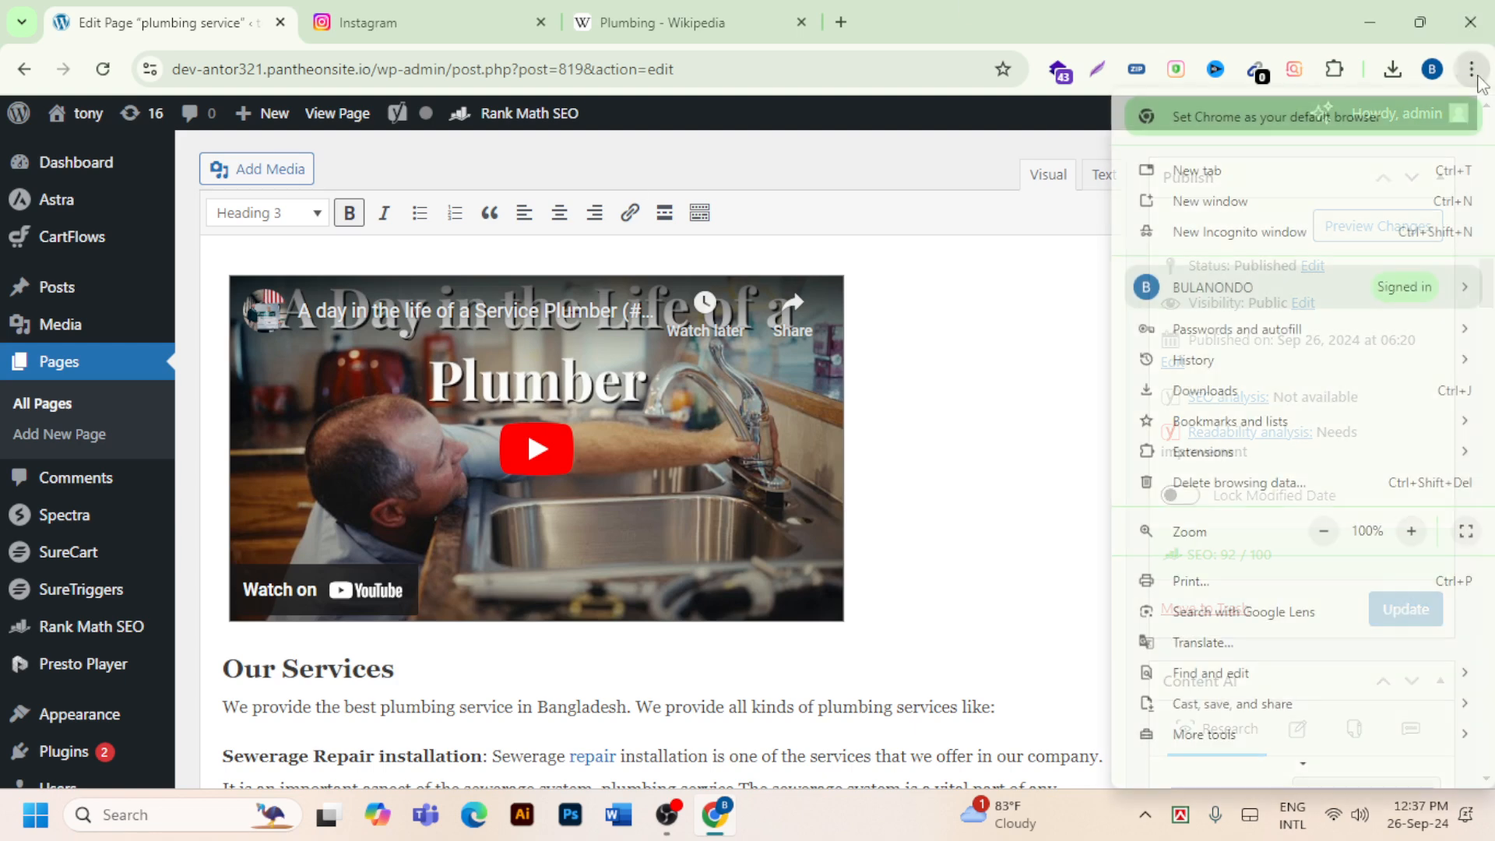
left_click(1296, 232)
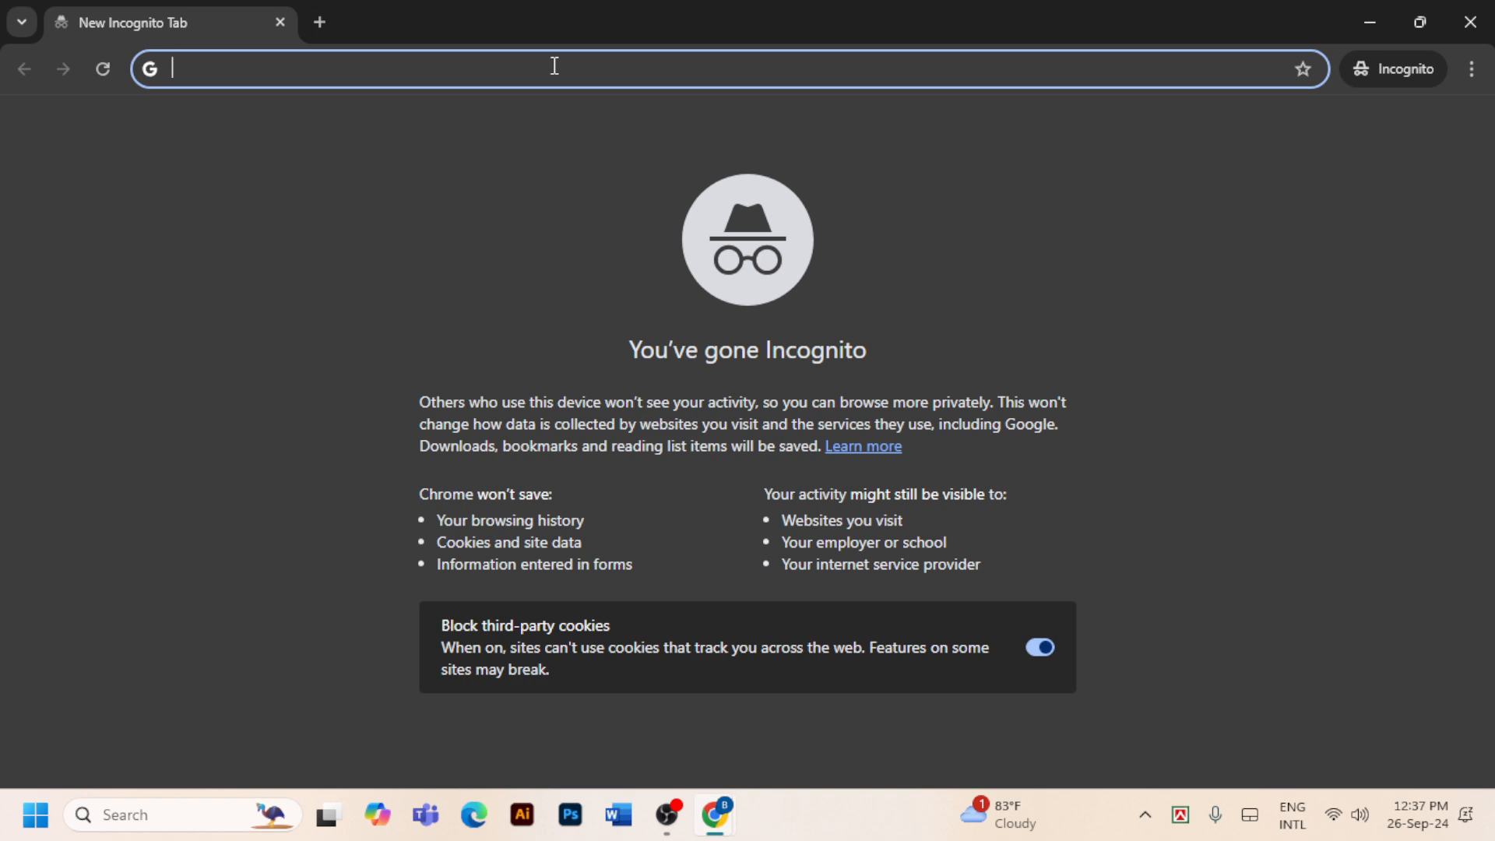
type("fi")
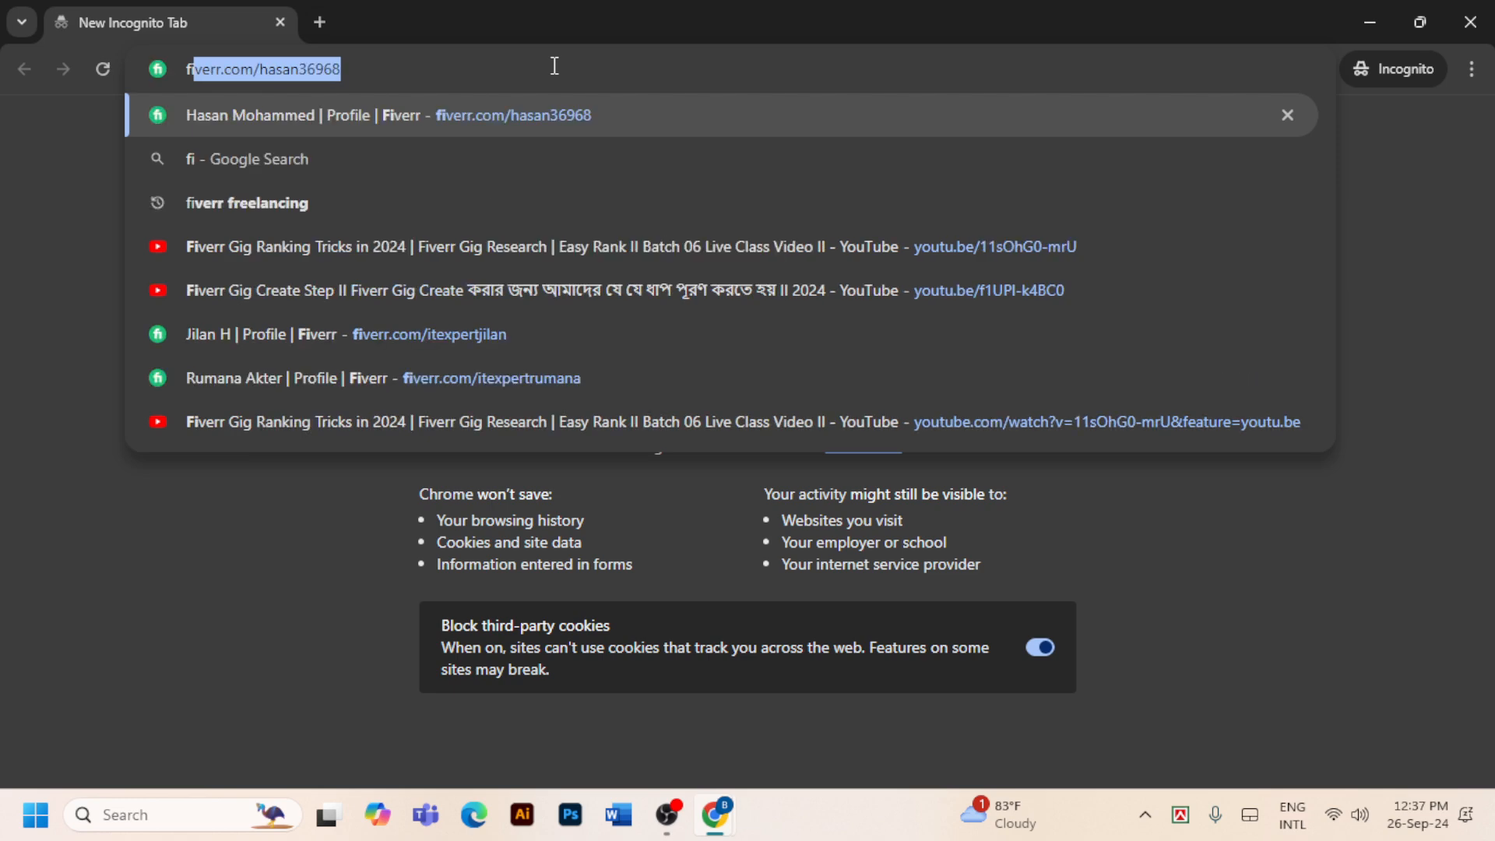
type("verr fr")
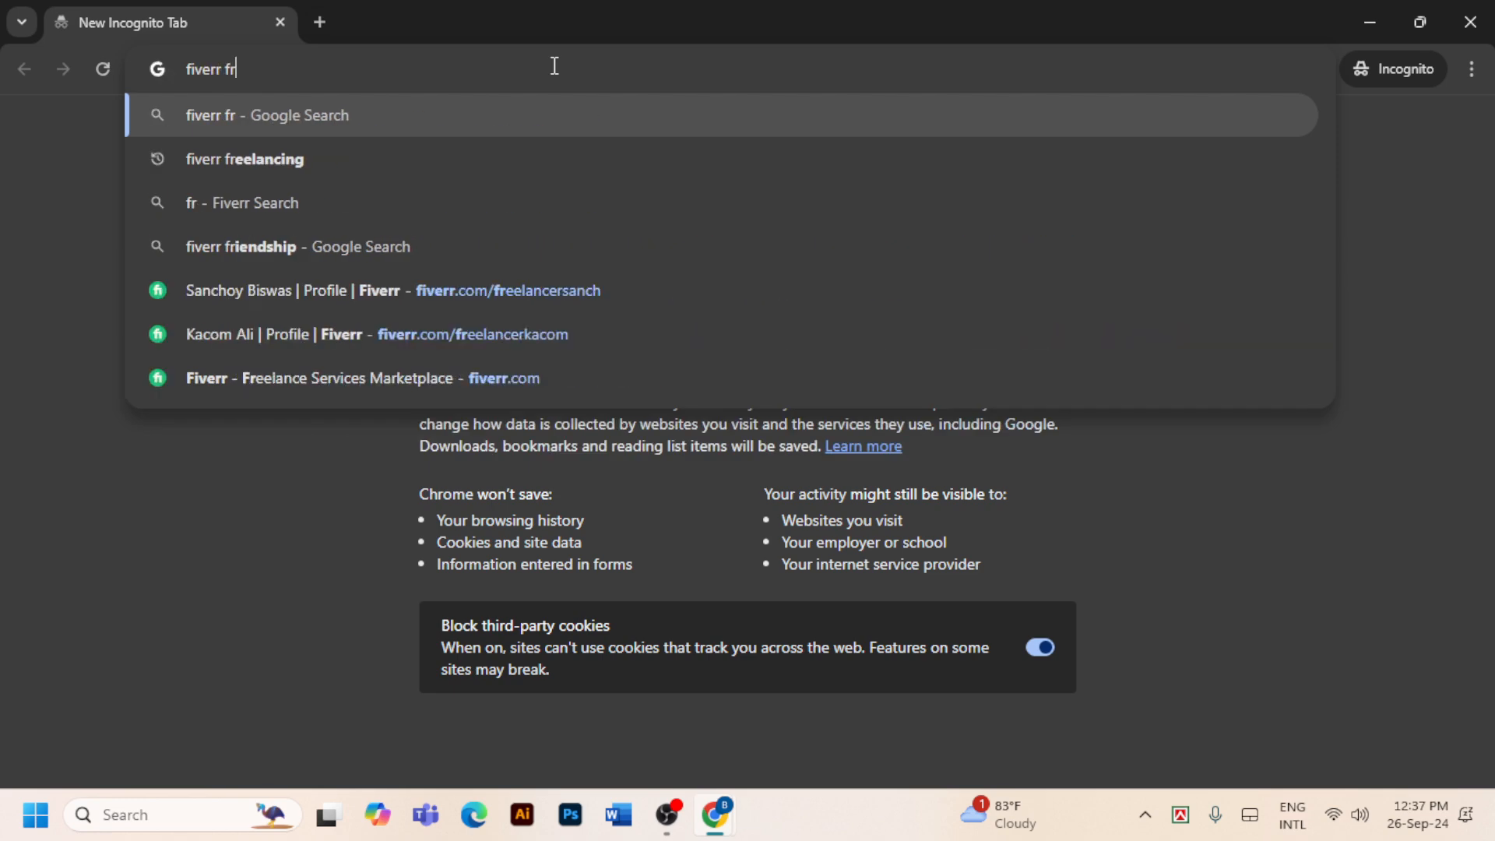
type("eelancer")
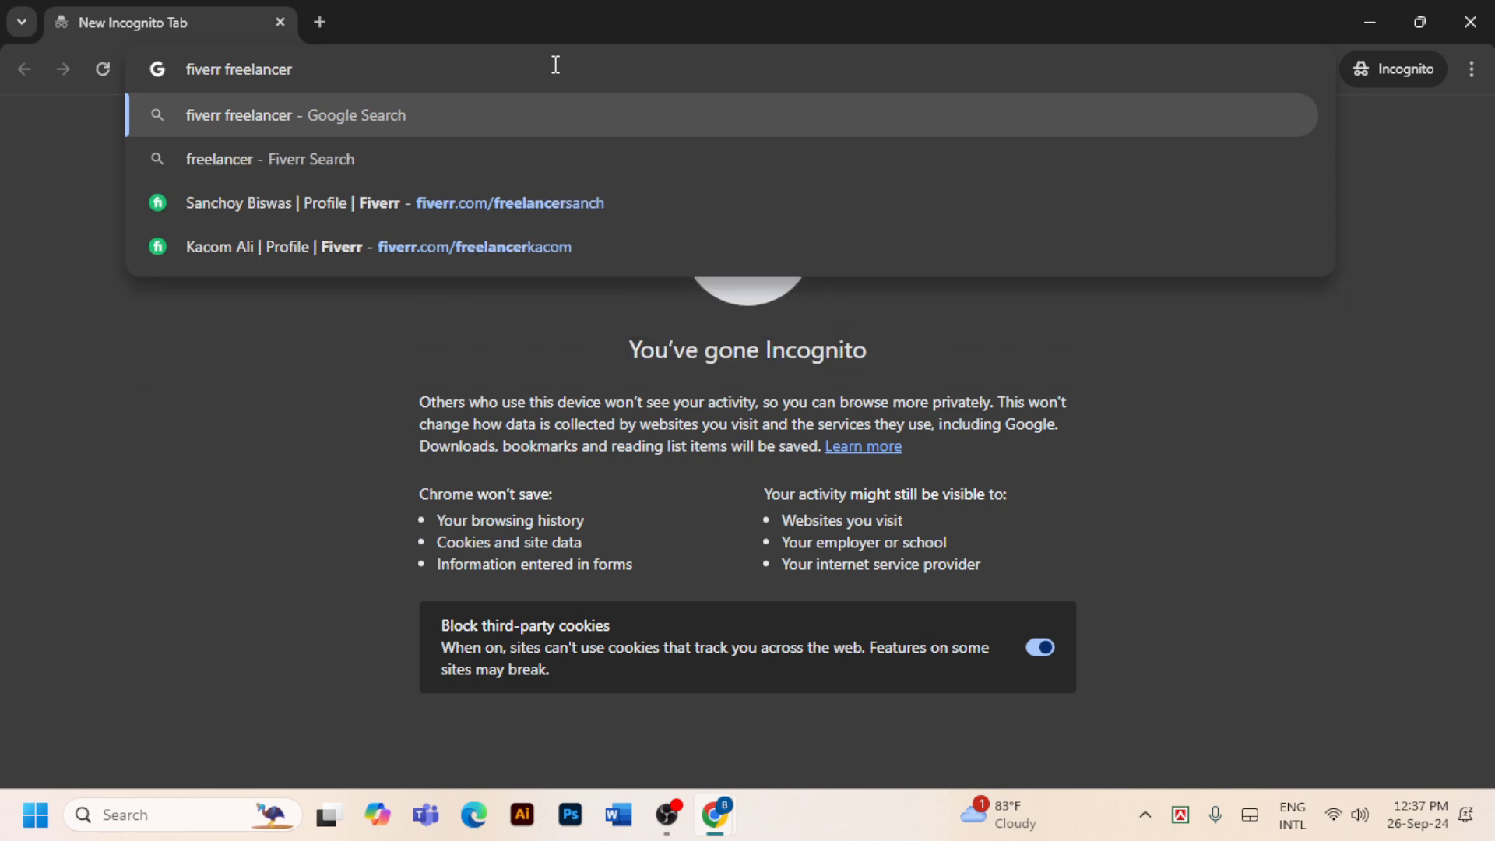
key("Return")
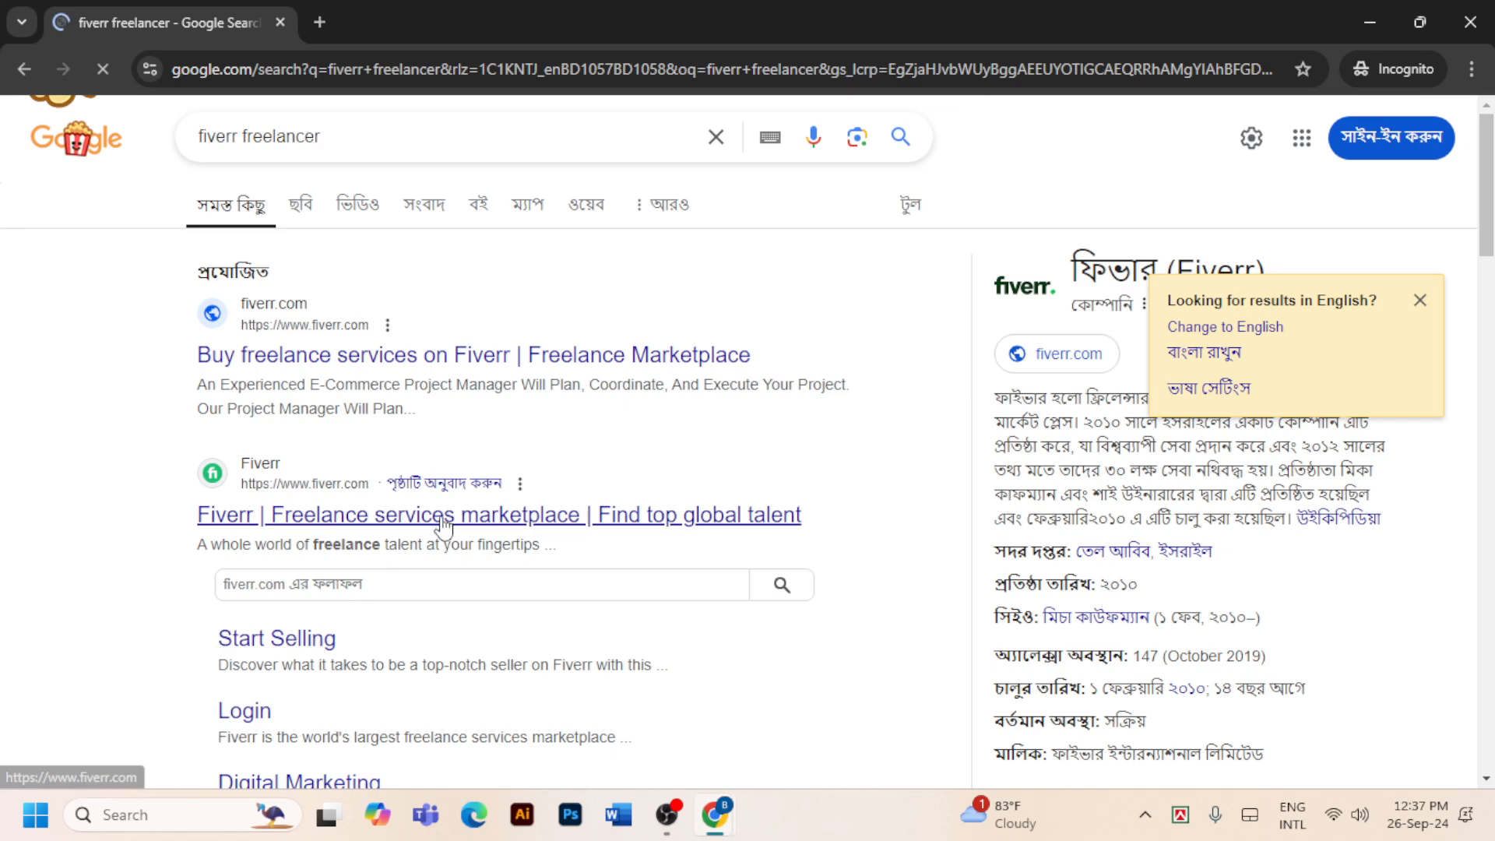
Open the Fiverr website from the search results and search its services for the suggested phrase "rank math on page seo".
left_click(436, 523)
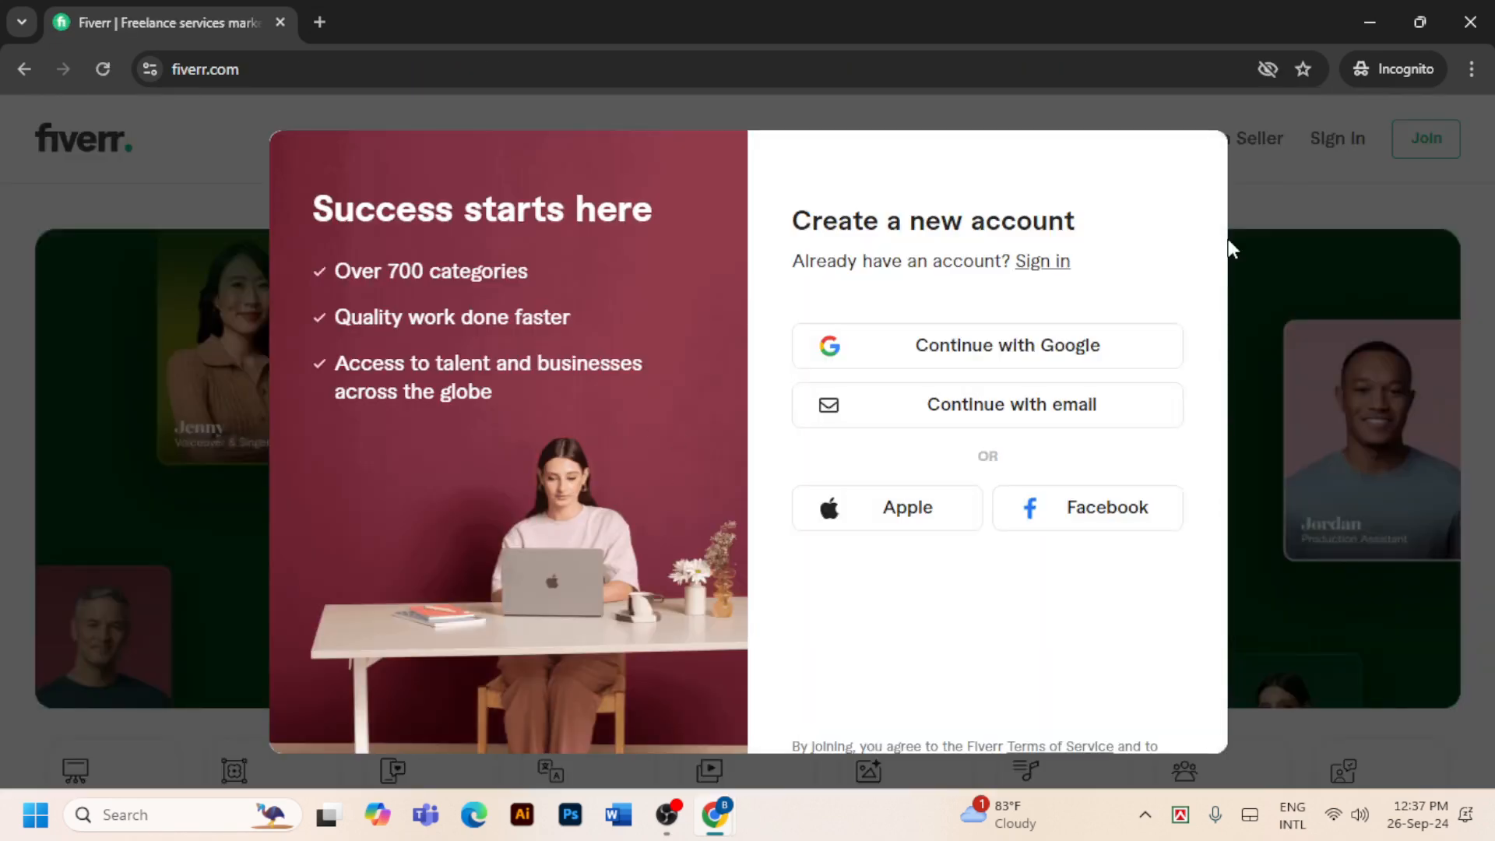
left_click(1255, 222)
scroll(539, 616, "down", 3)
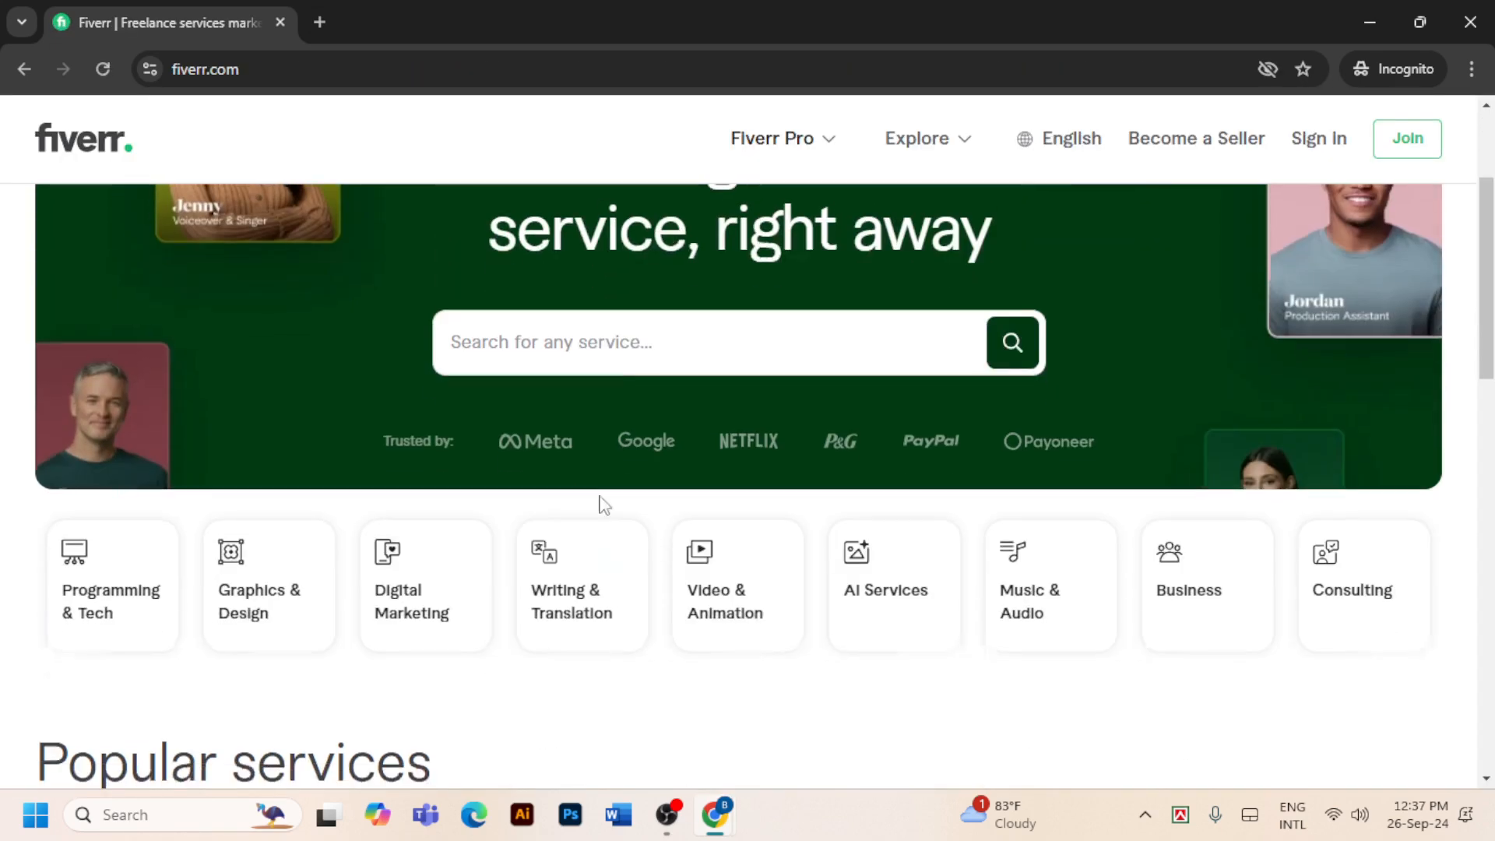
left_click(629, 330)
type("on")
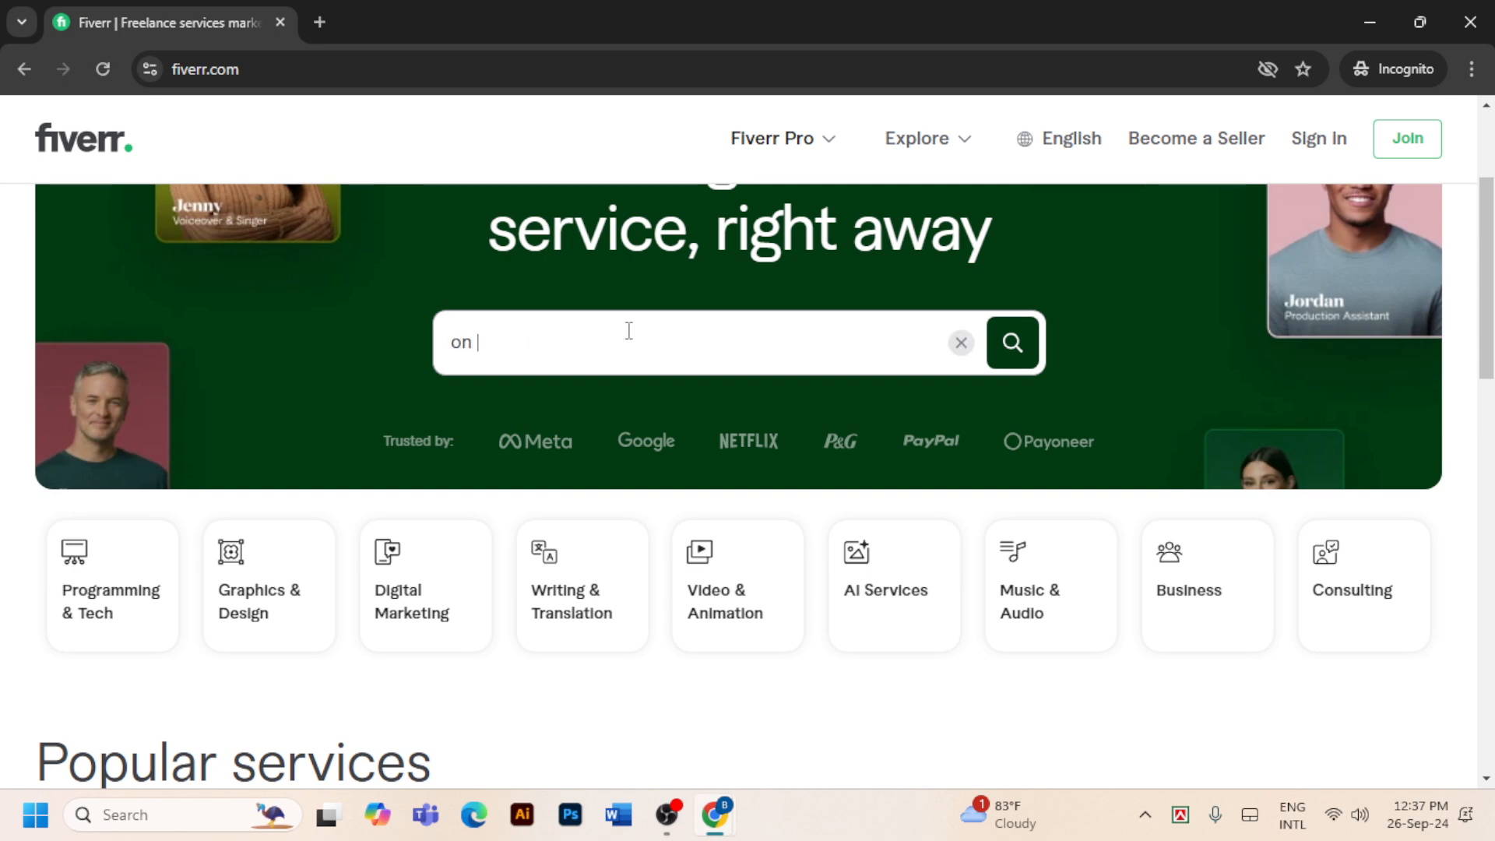
type(" page")
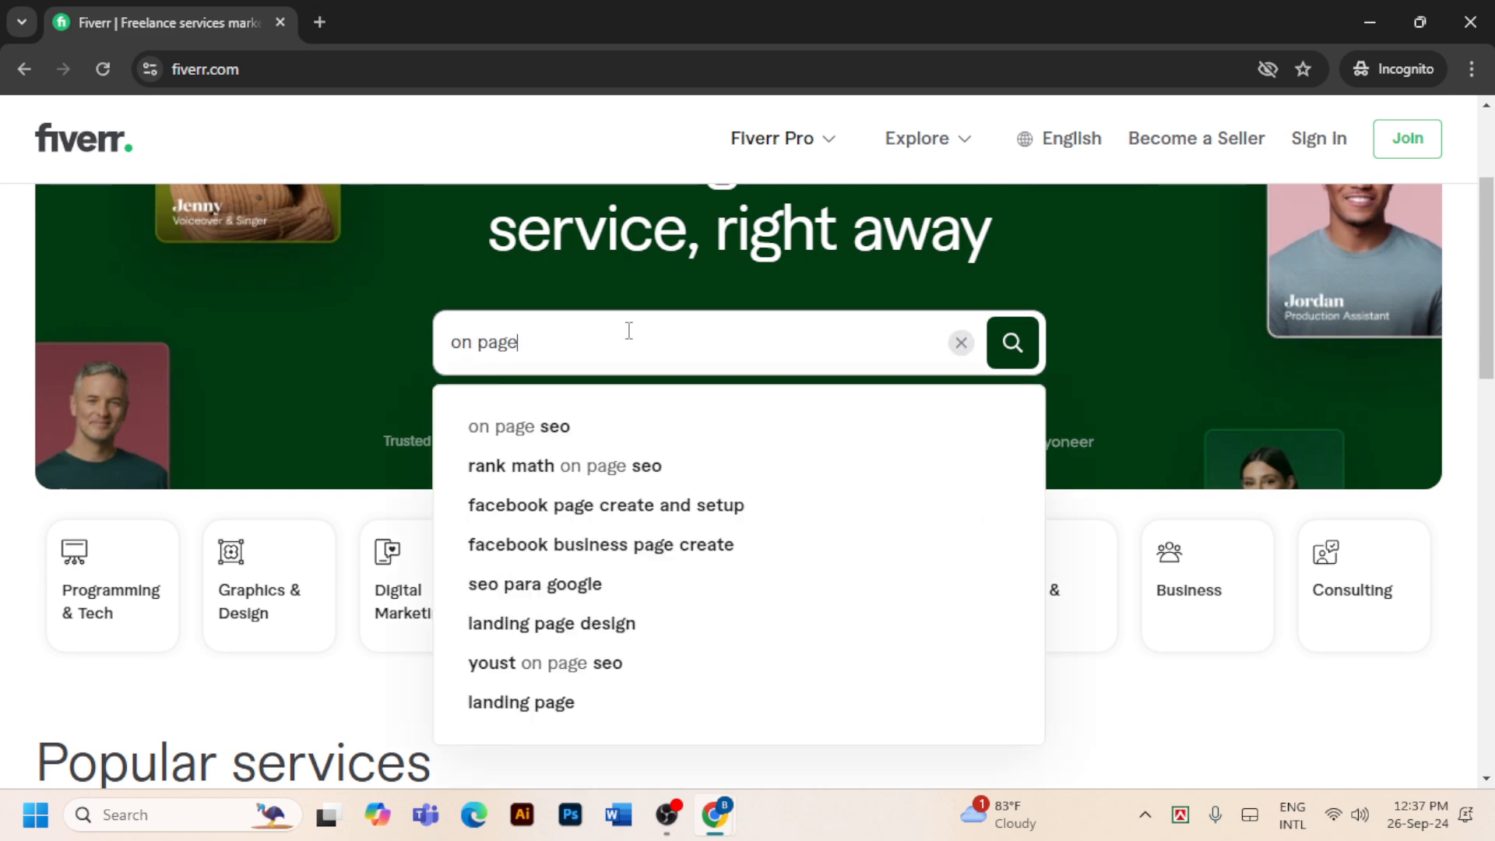
left_click(588, 465)
Examine the Rank Math on-page SEO gigs, comparing their titles, seller levels, ratings and starting prices.
scroll(613, 447, "down", 2)
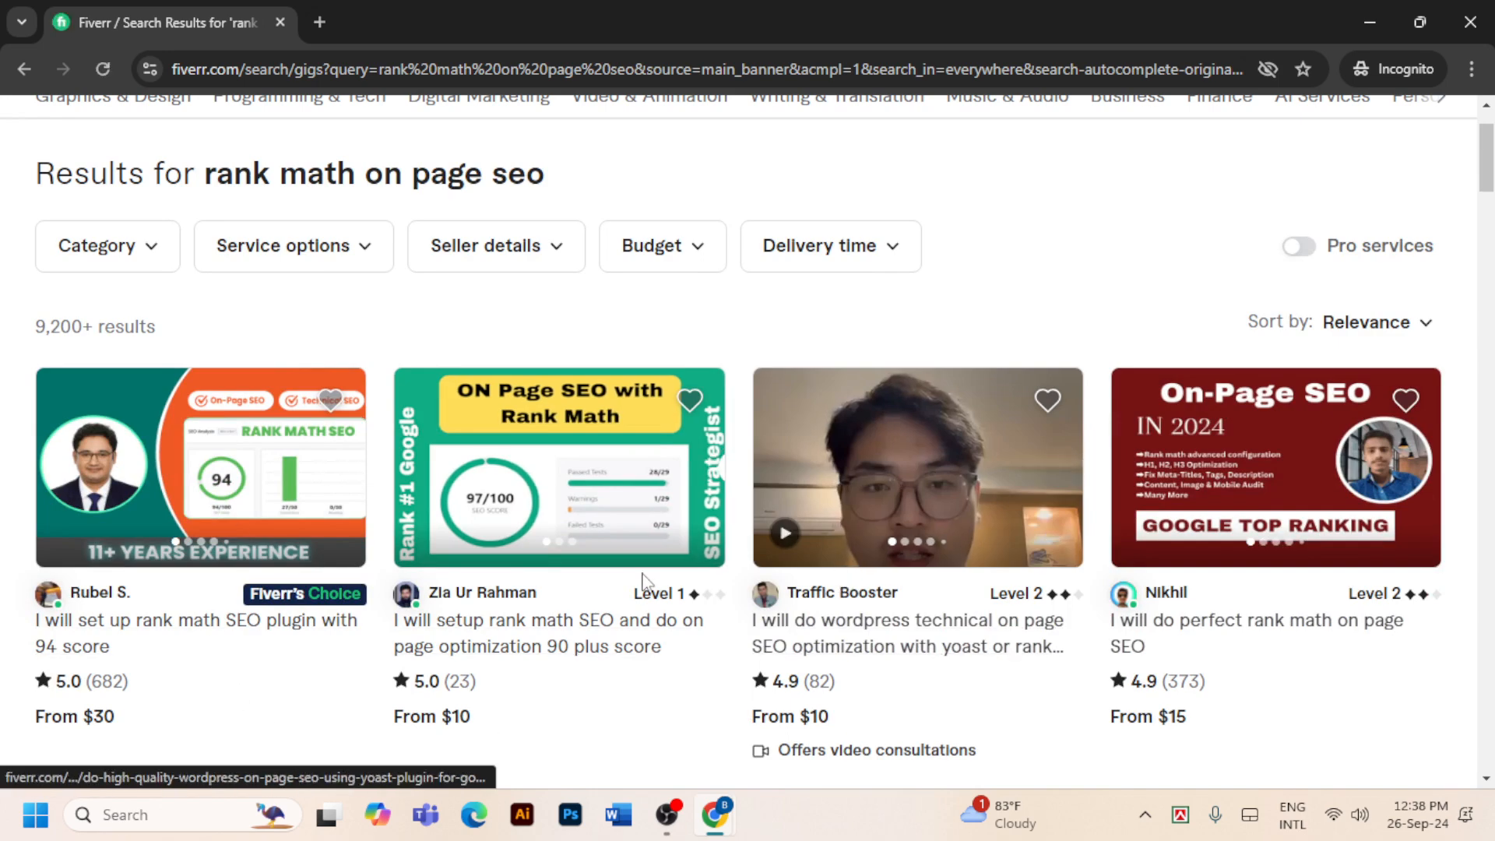
scroll(606, 653, "down", 2)
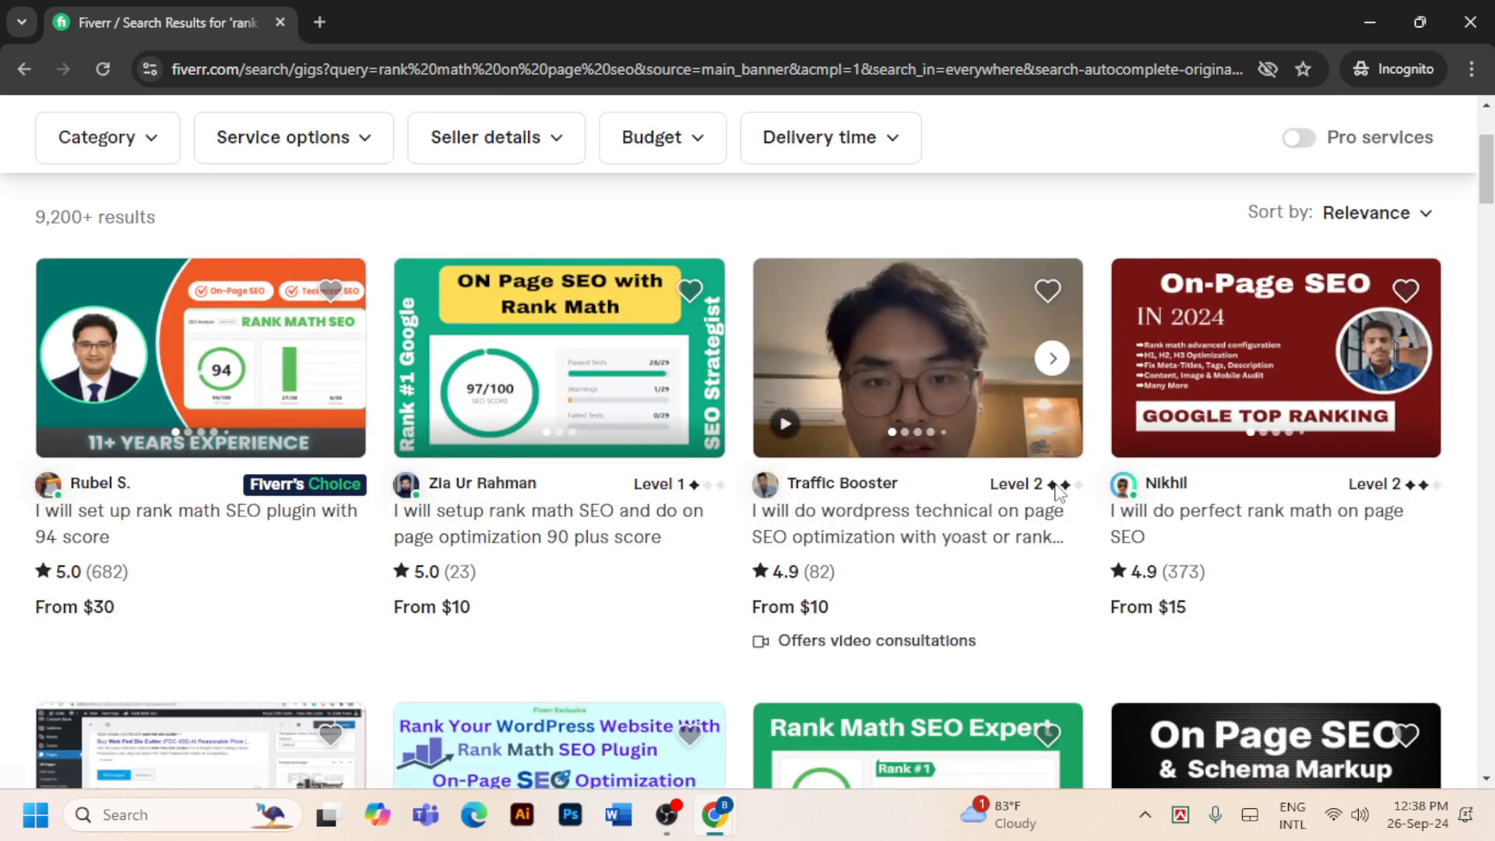
mouse_move(1057, 489)
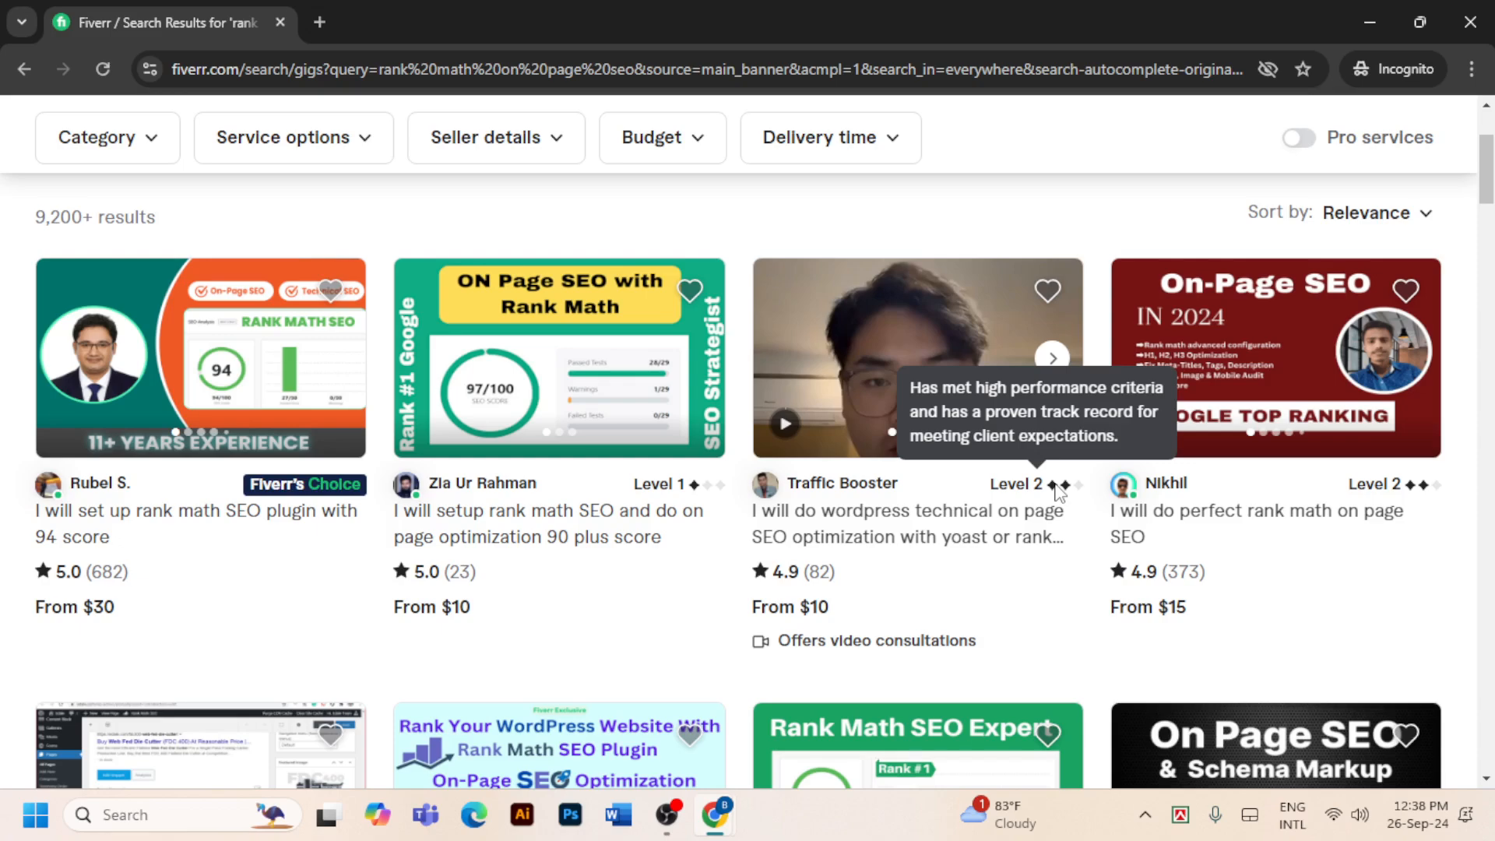
scroll(1057, 489, "down", 4)
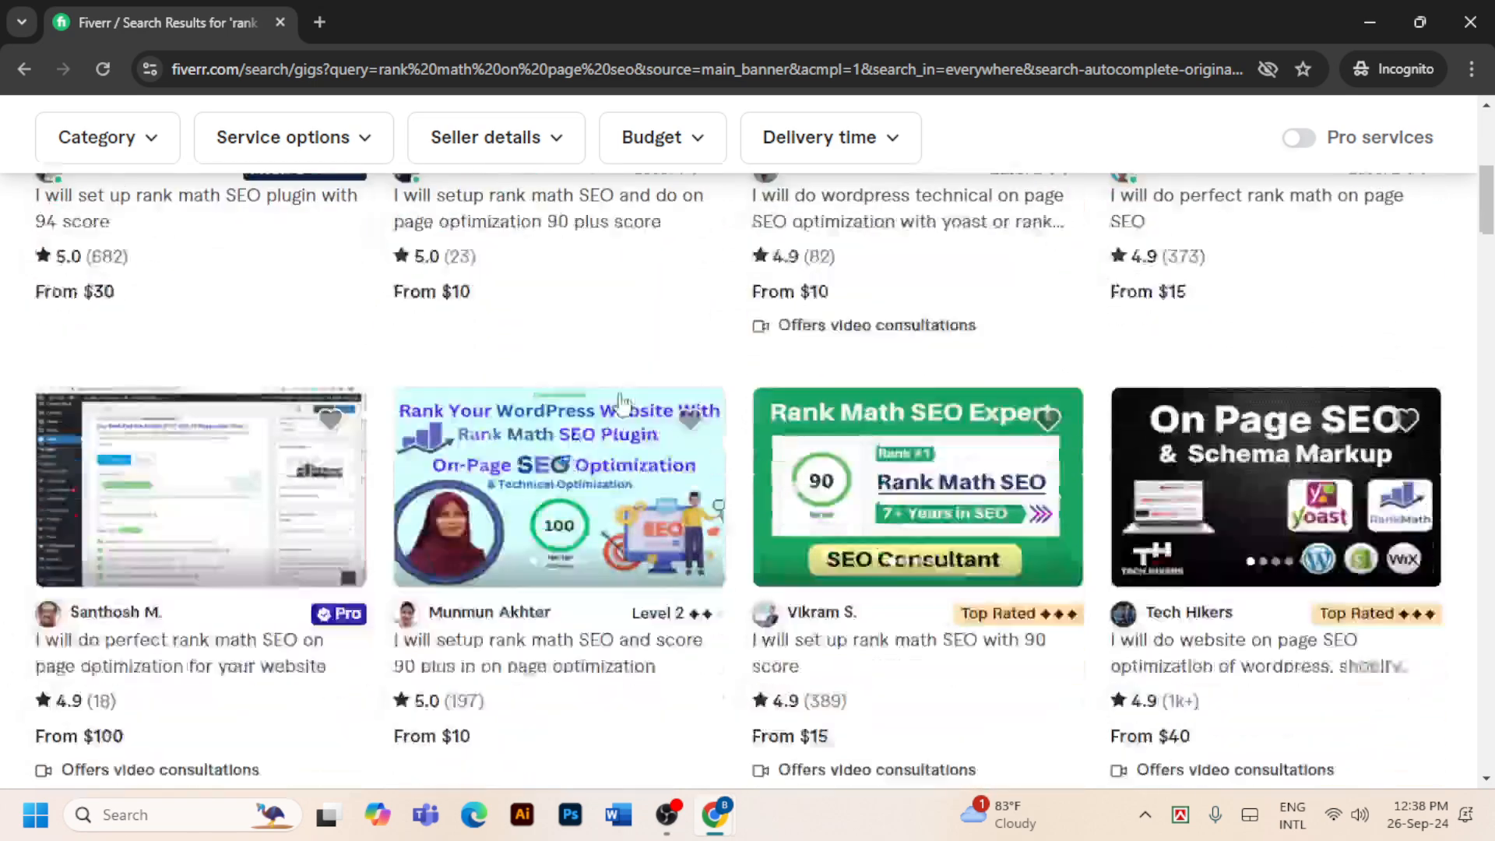
scroll(1354, 354, "down", 3)
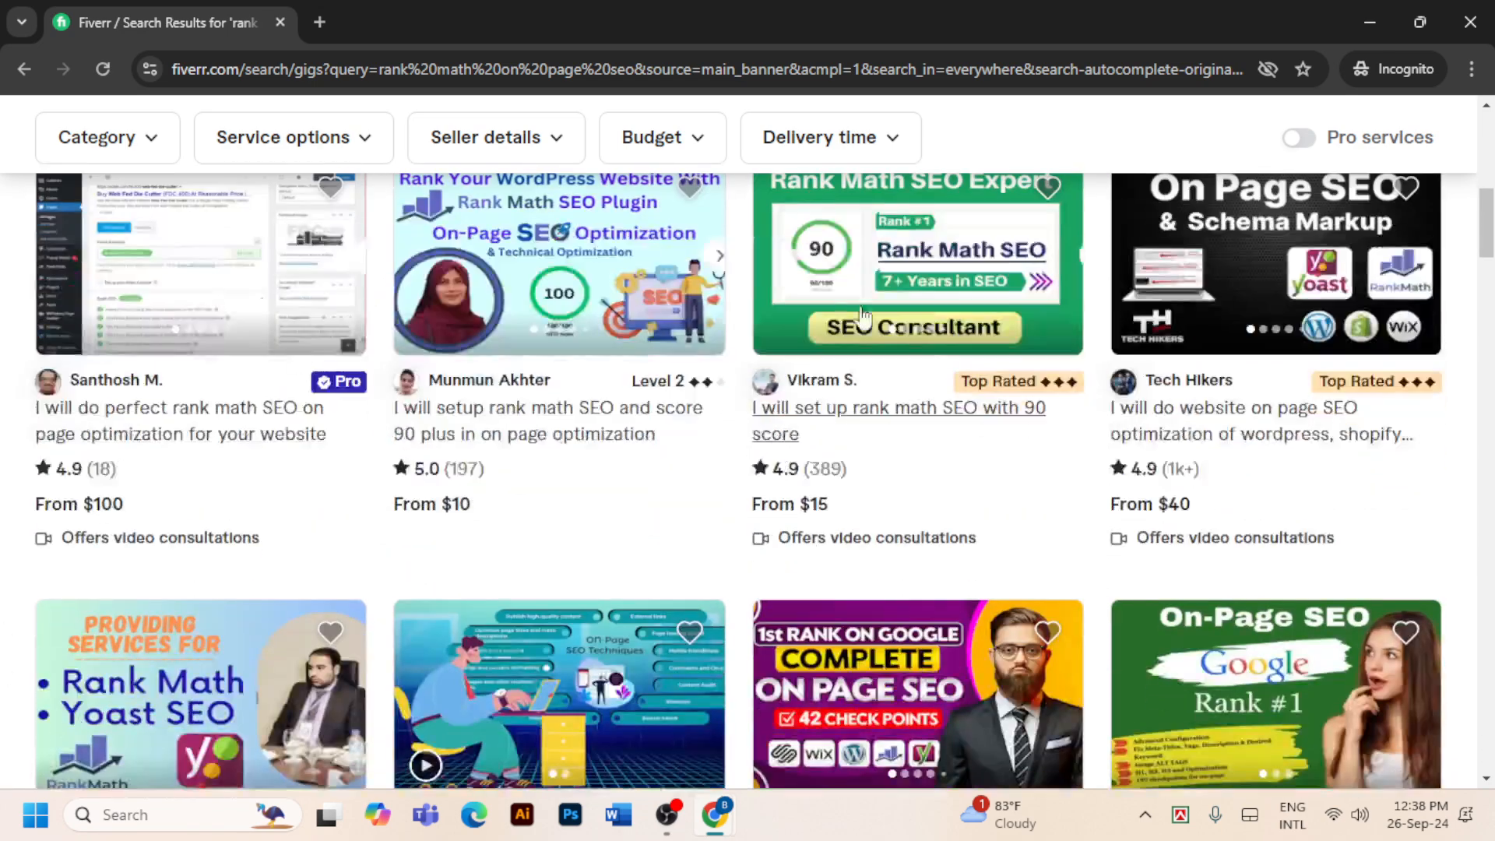
scroll(740, 301, "up", 10)
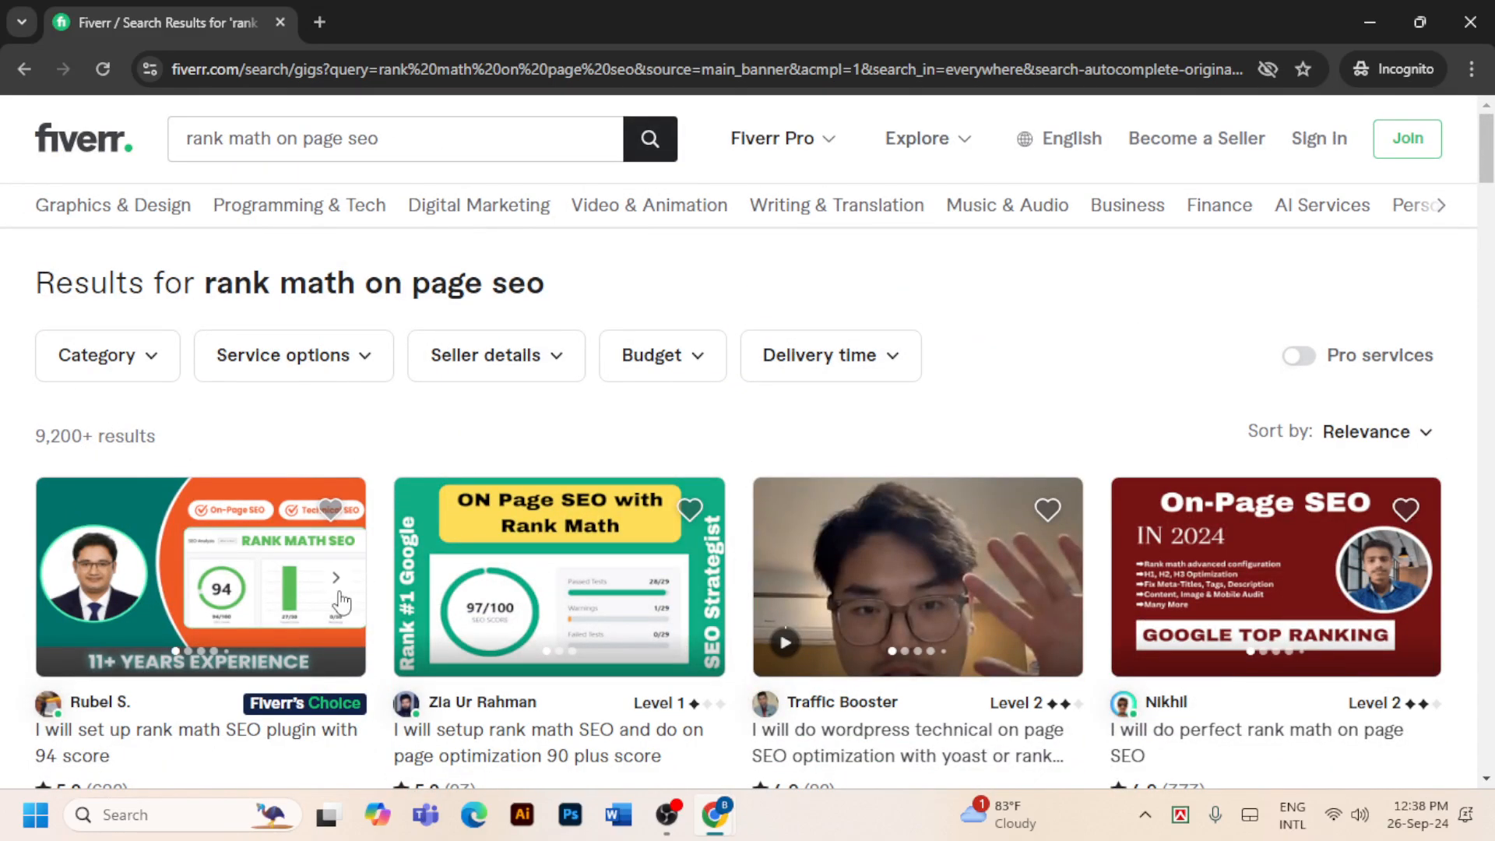
scroll(86, 451, "down", 3)
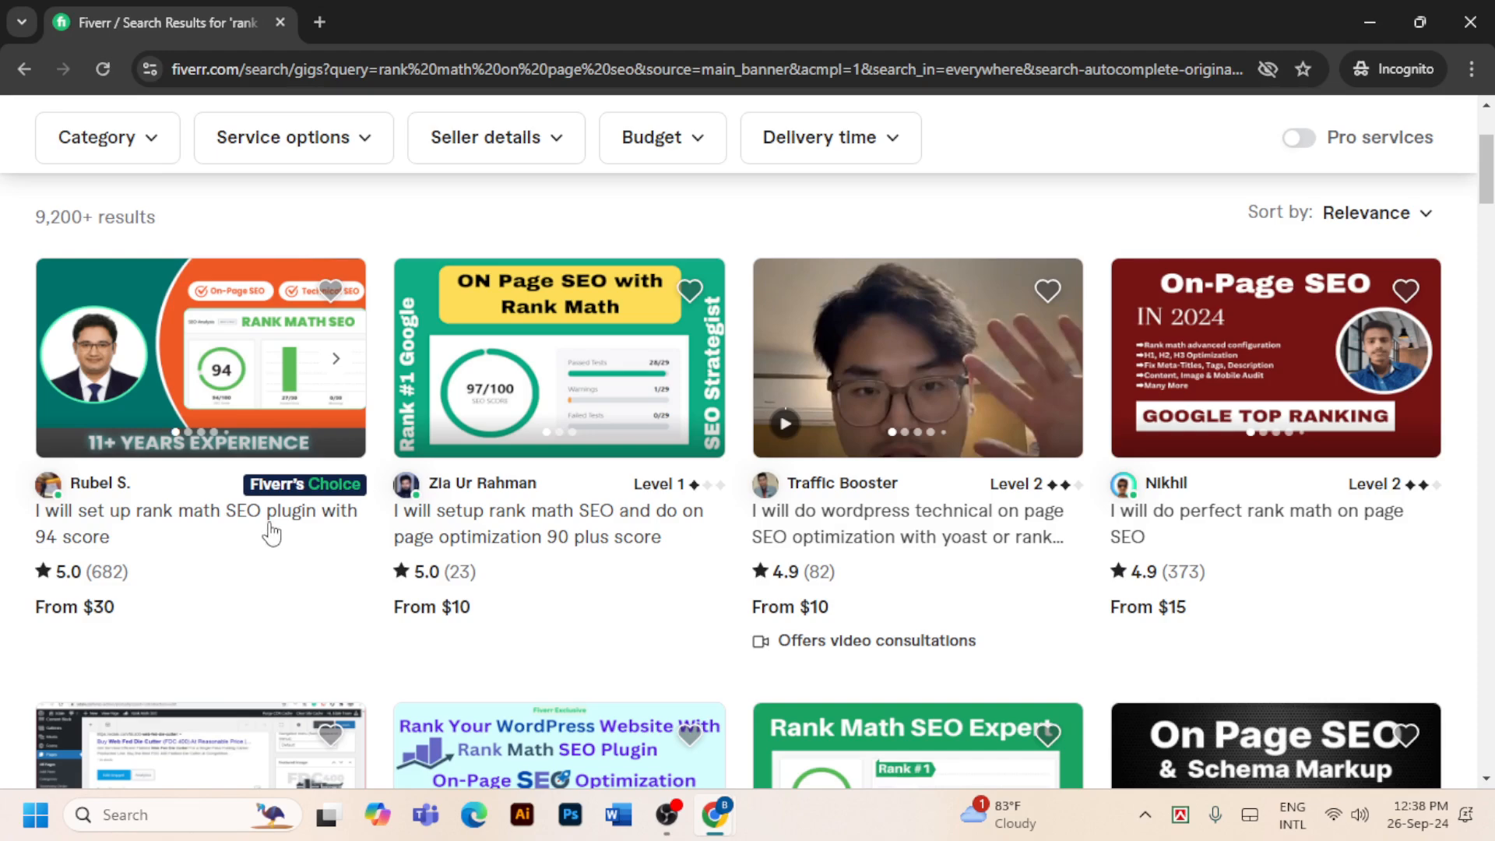
scroll(451, 410, "down", 2)
scroll(450, 410, "down", 1)
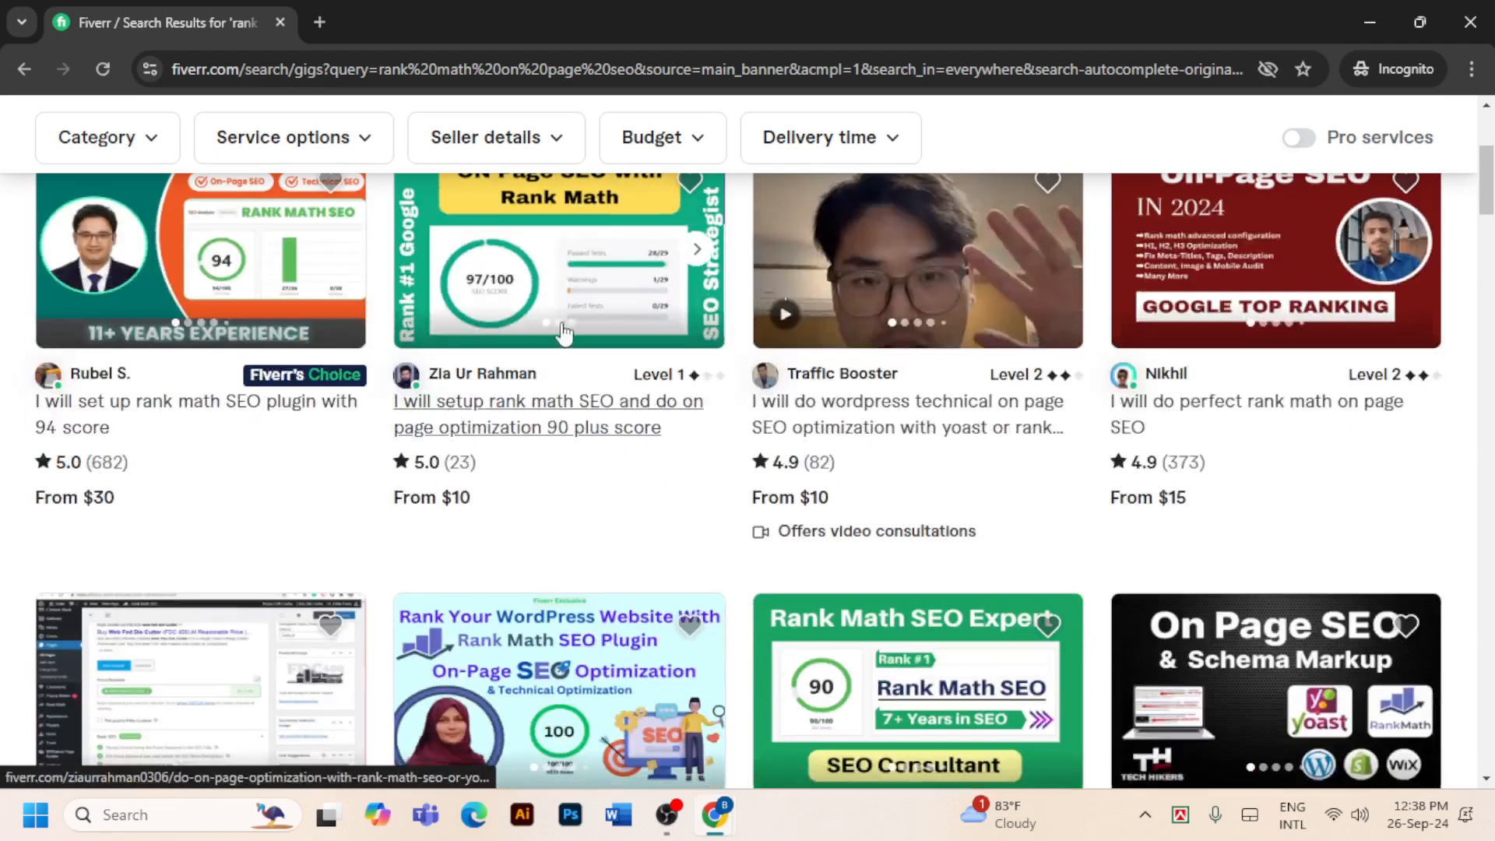
scroll(1261, 402, "down", 13)
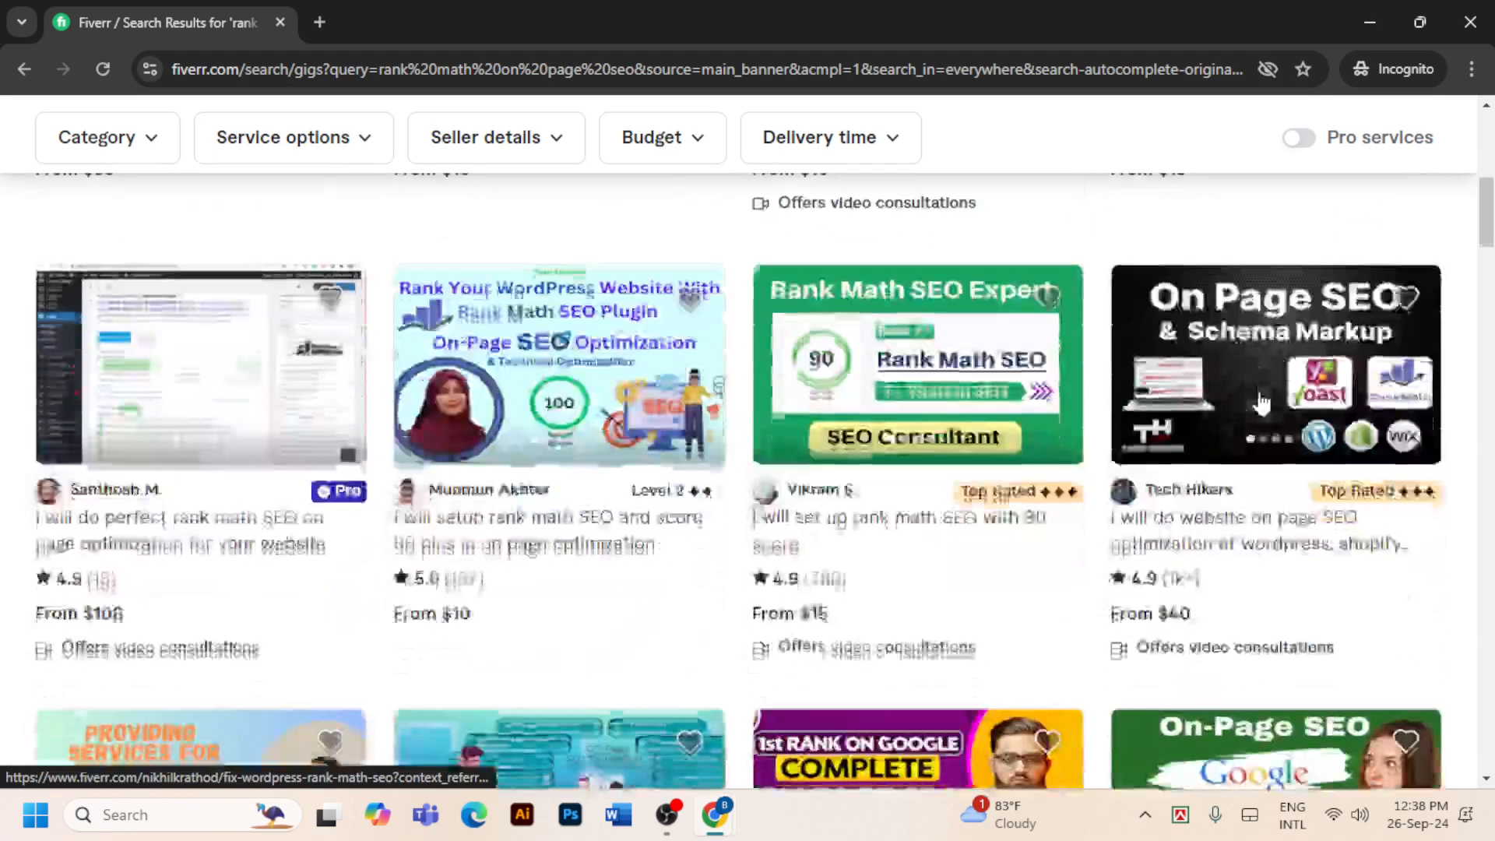
scroll(1261, 402, "down", 10)
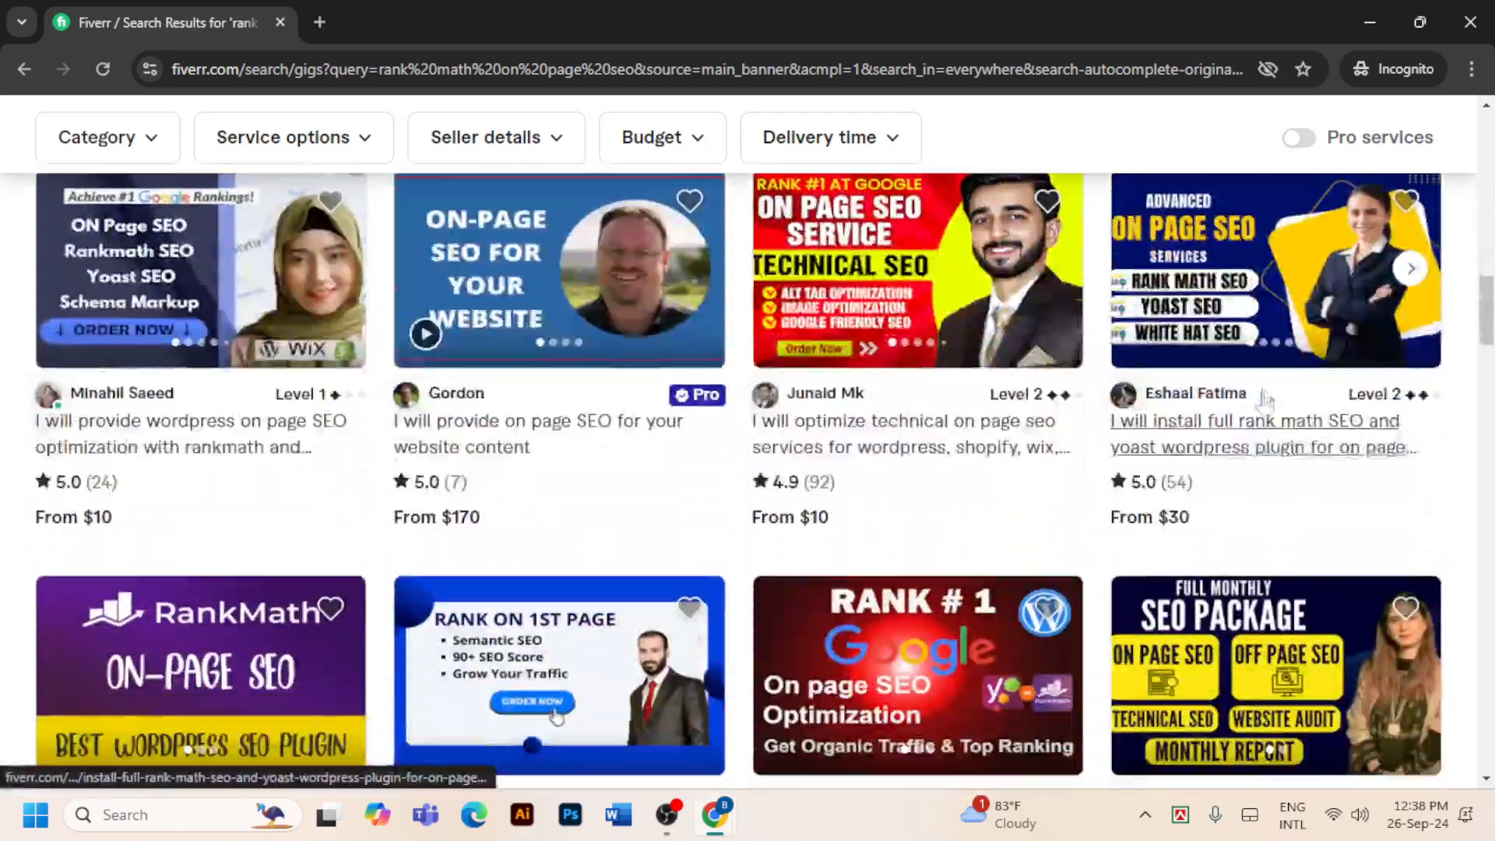
scroll(1261, 403, "down", 5)
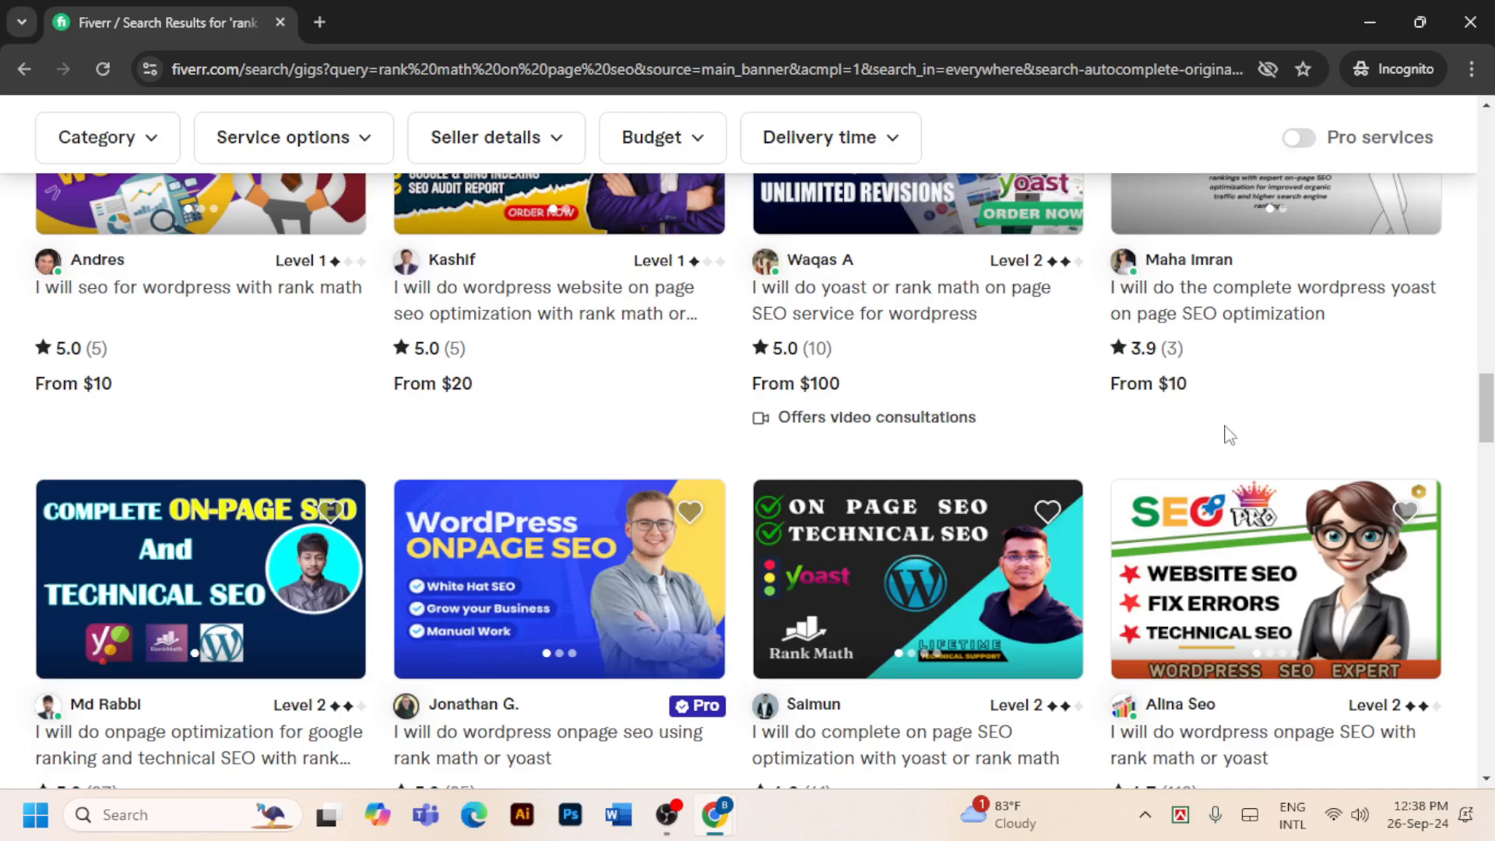
scroll(582, 566, "down", 15)
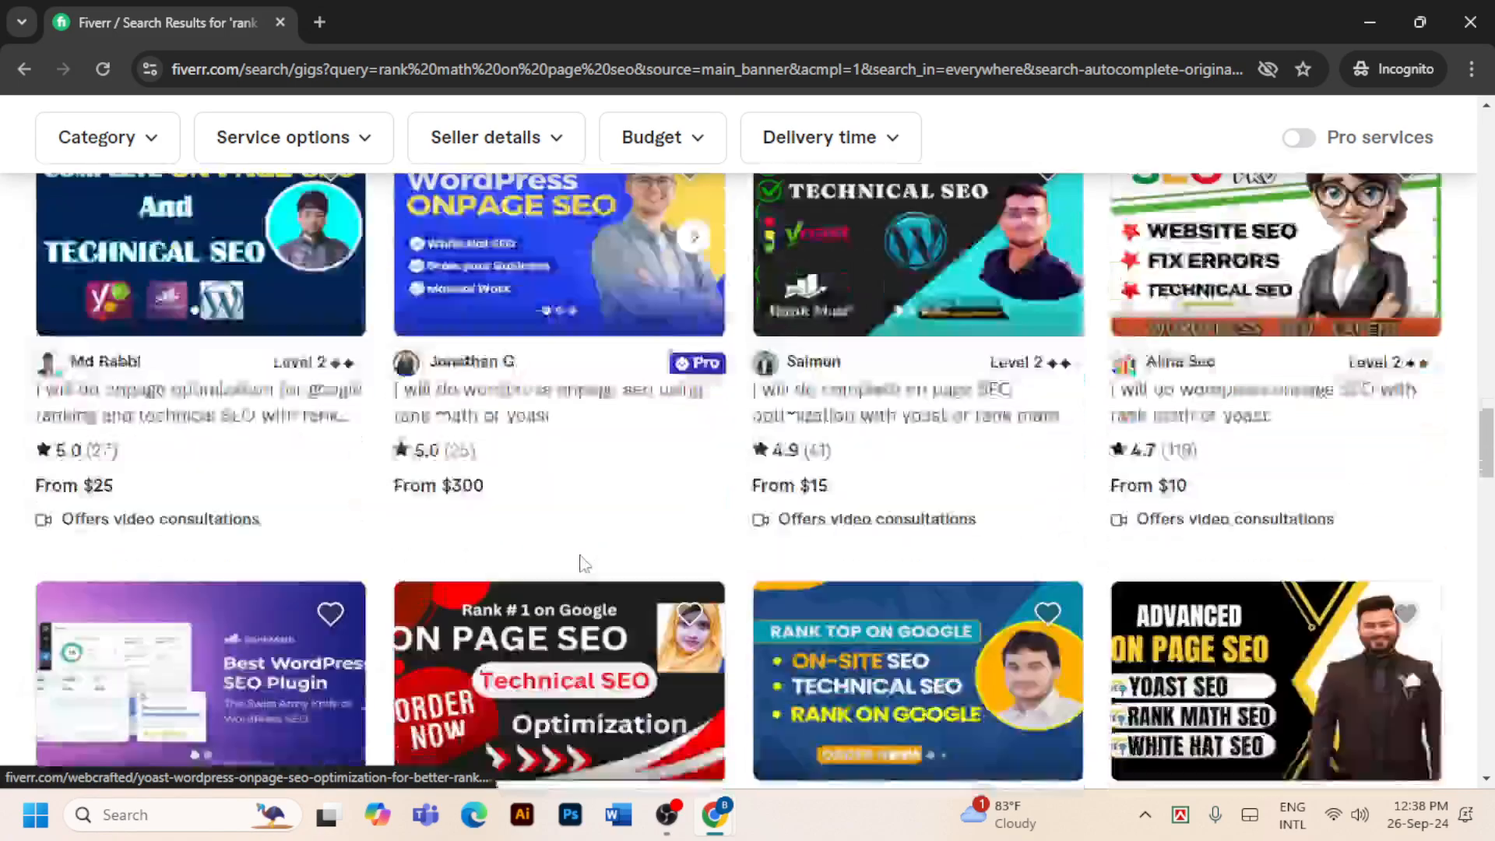
scroll(639, 516, "down", 2)
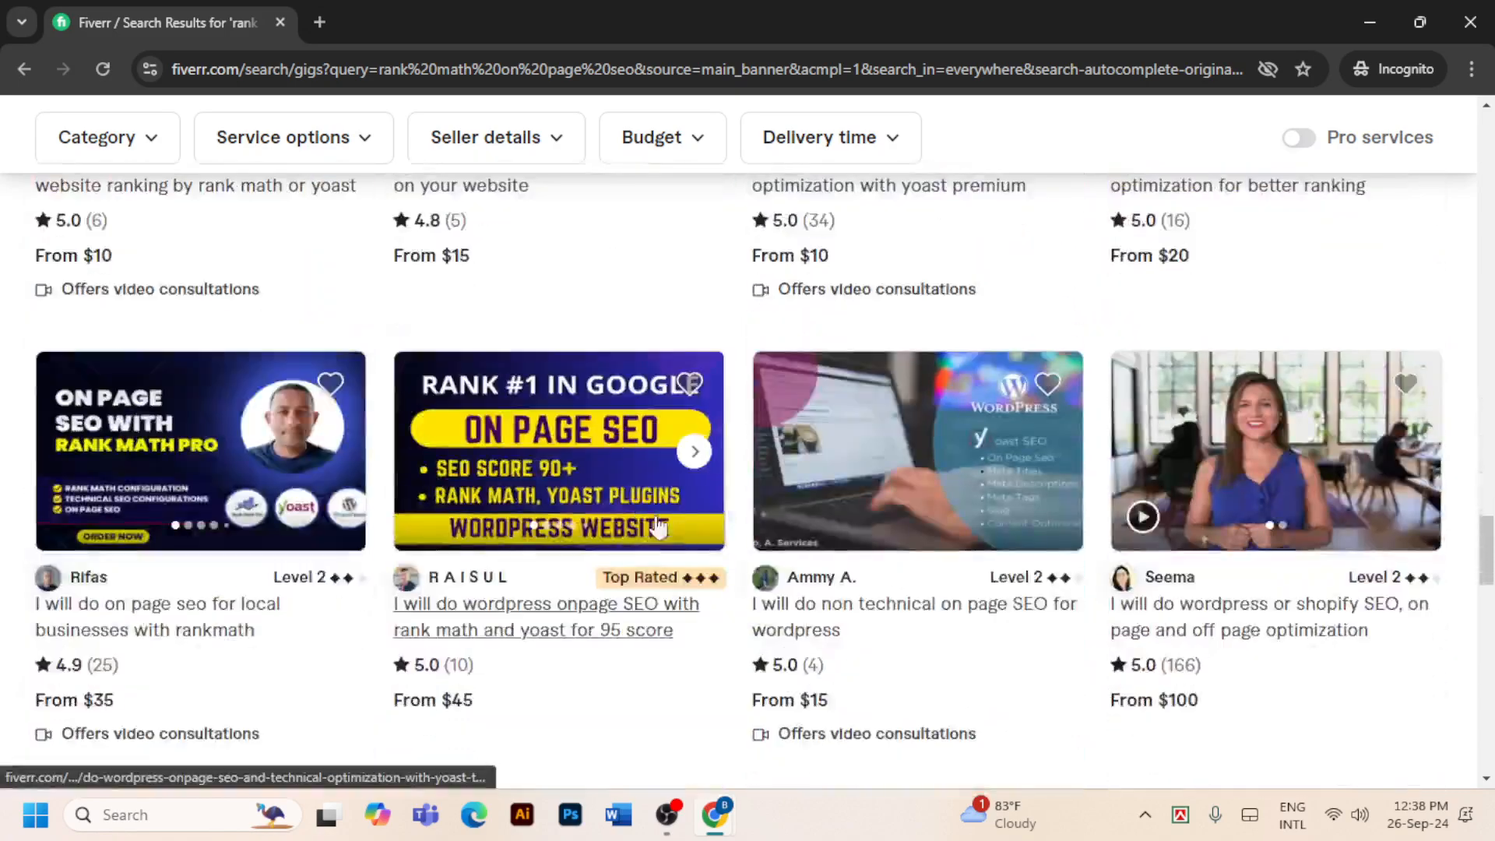
scroll(681, 537, "up", 20)
scroll(679, 535, "up", 10)
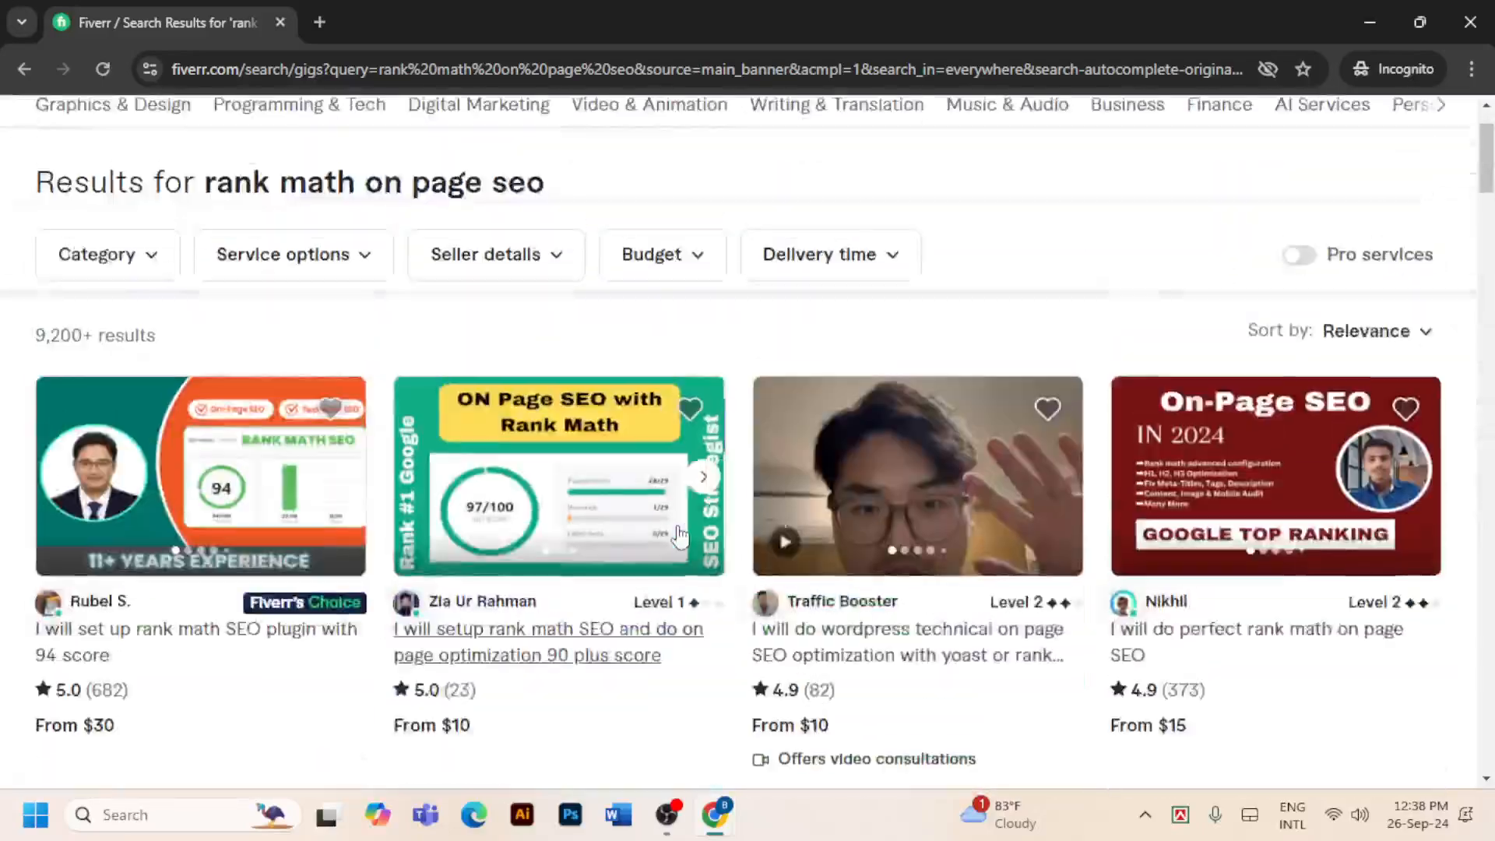
scroll(286, 321, "down", 3)
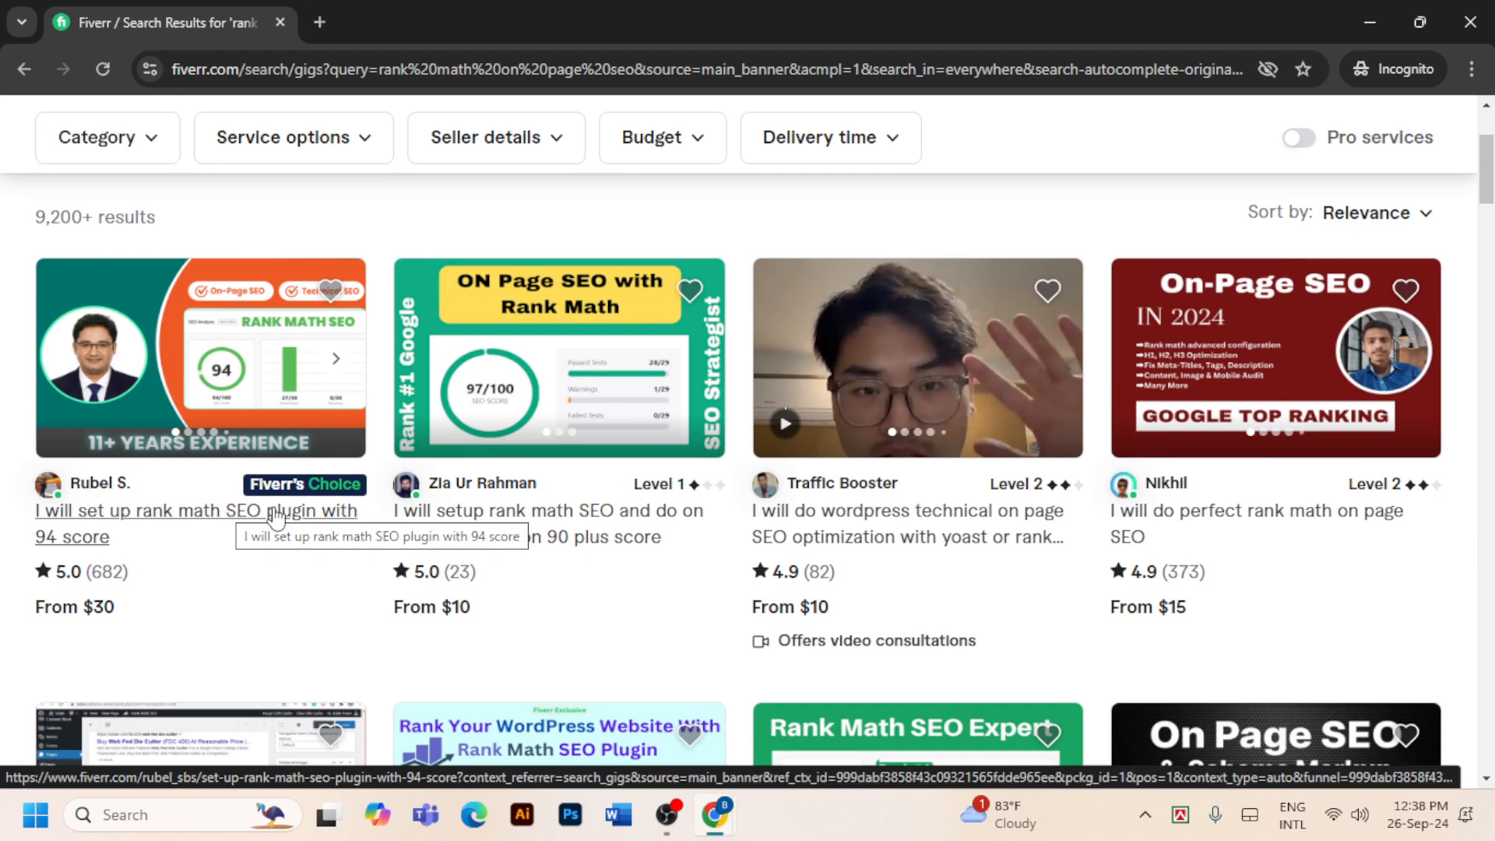
scroll(342, 506, "up", 3)
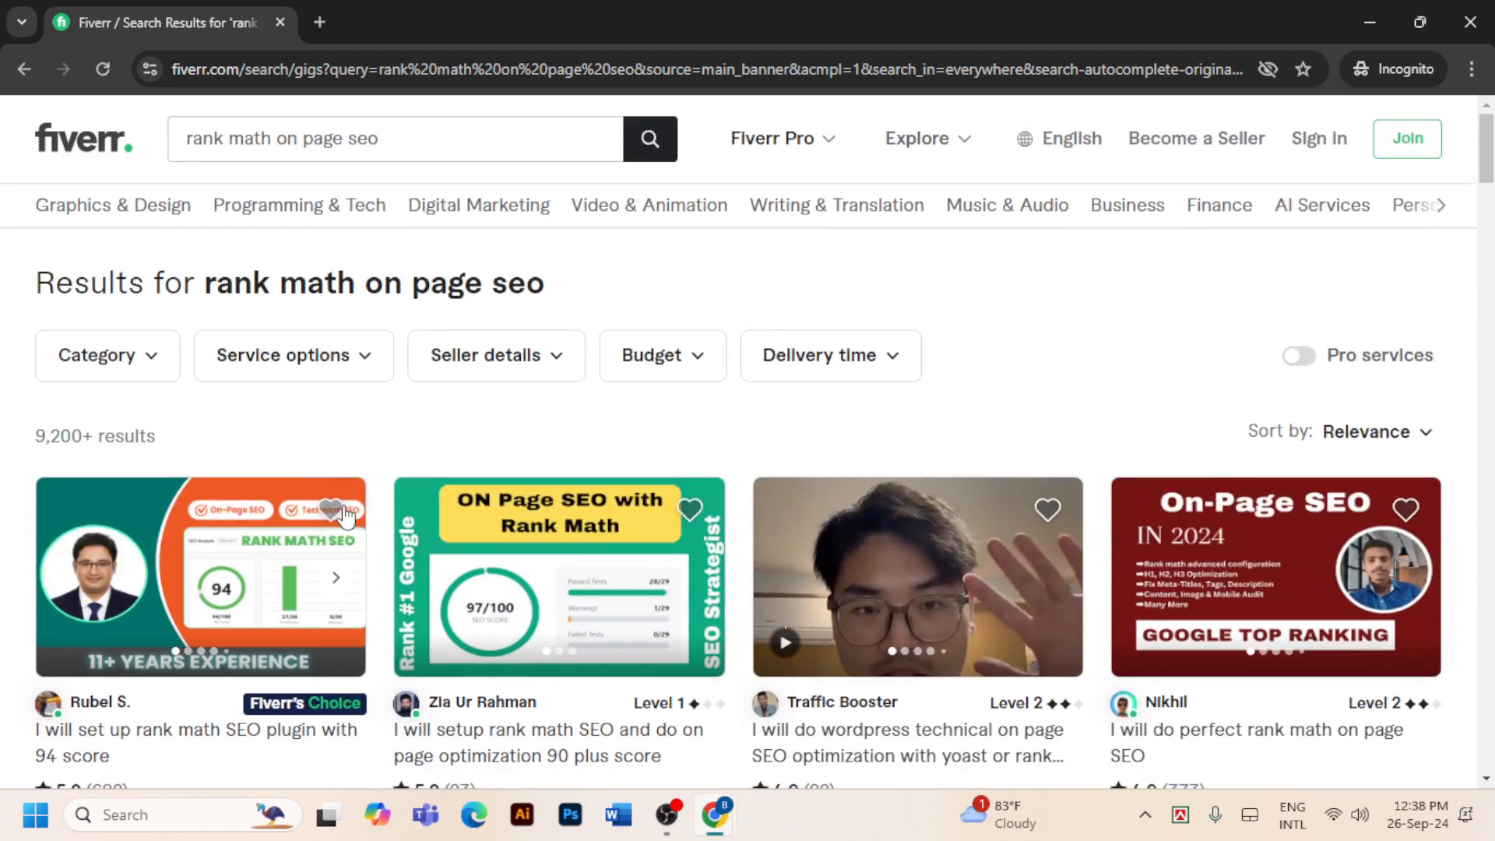
Search Fiverr for "yoast seo on page seo" and look over the first gigs, their seller levels and starting prices.
left_click(274, 141)
key("BackSpace")
key("BackSpace")
key("BackSpace")
key("BackSpace")
key("BackSpace")
key("BackSpace")
key("BackSpace")
key("BackSpace")
key("BackSpace")
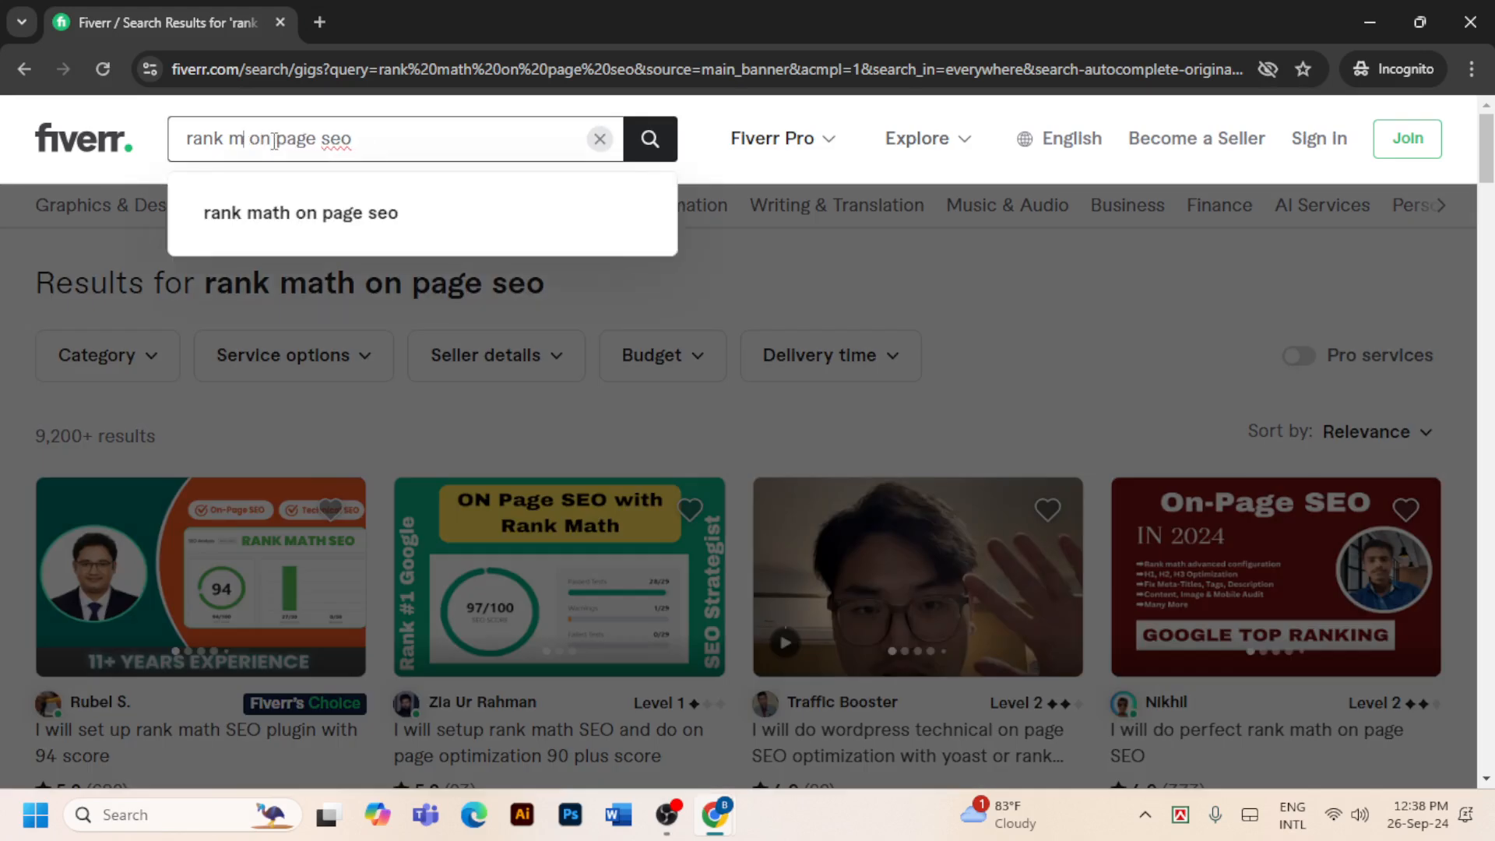
type("y")
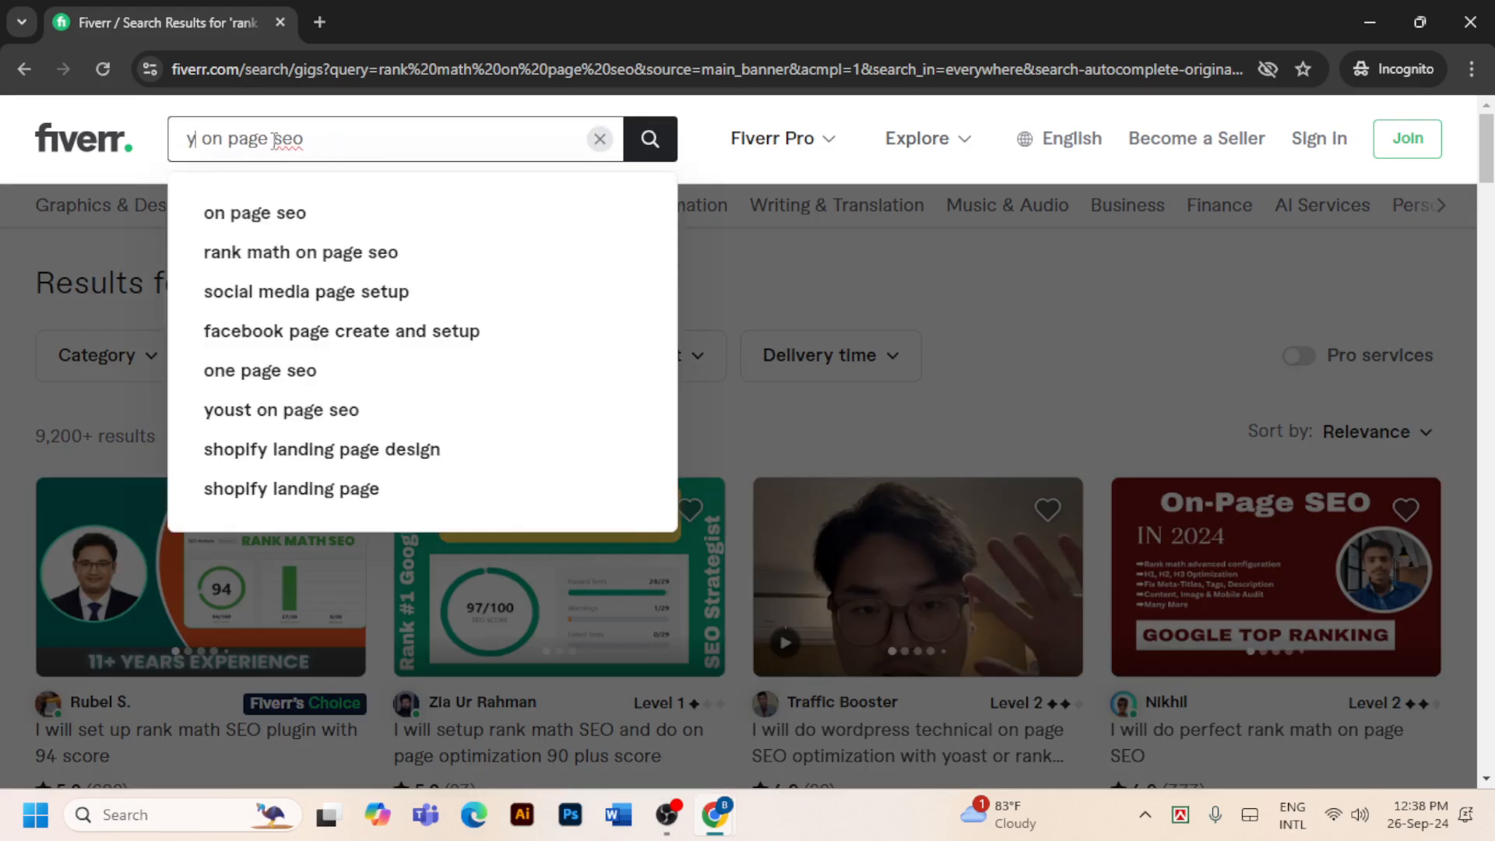
type("oast")
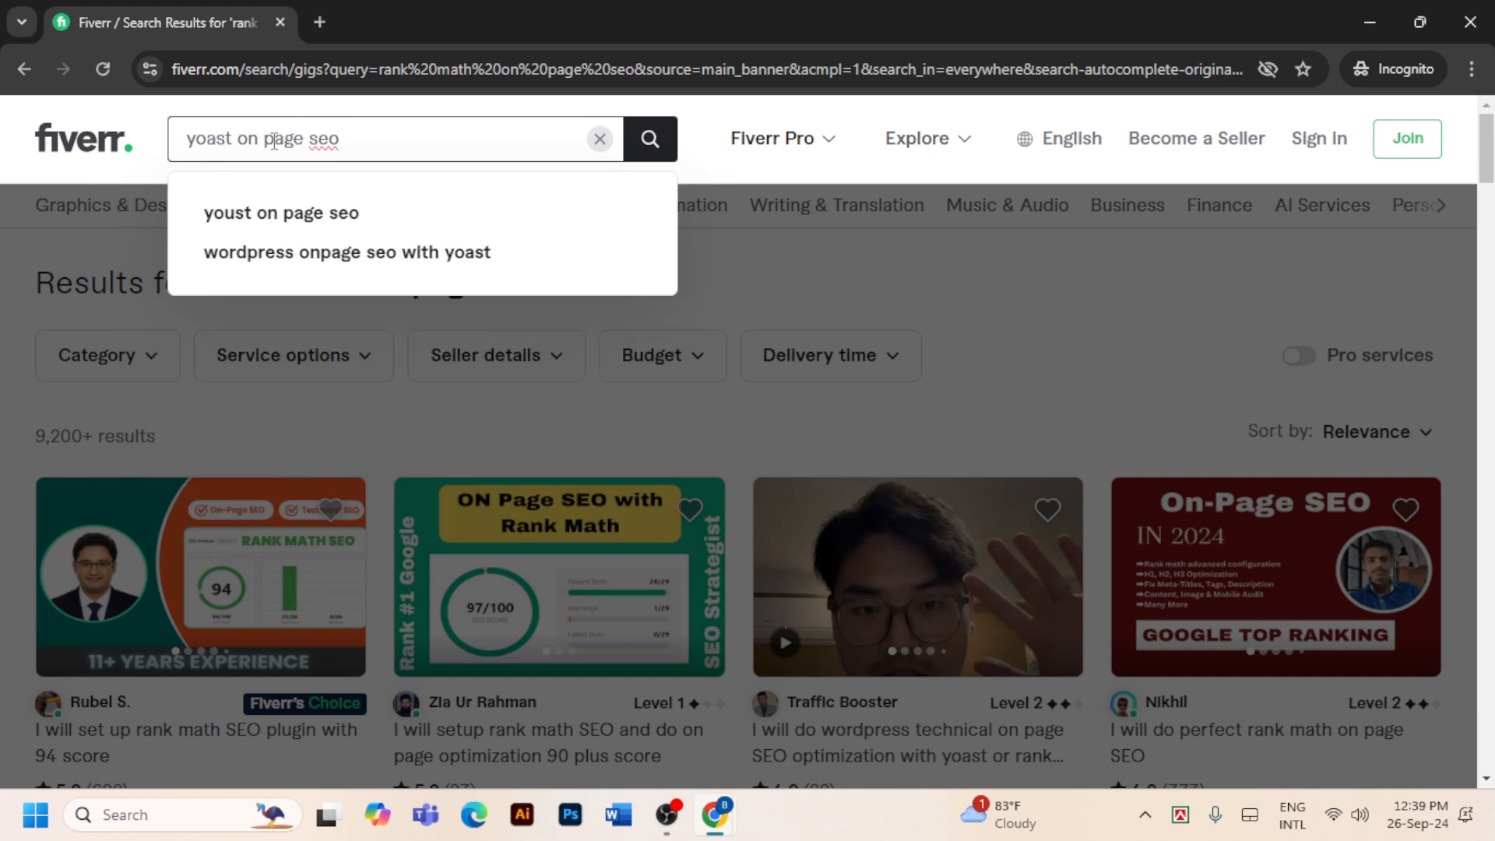
type(" seo")
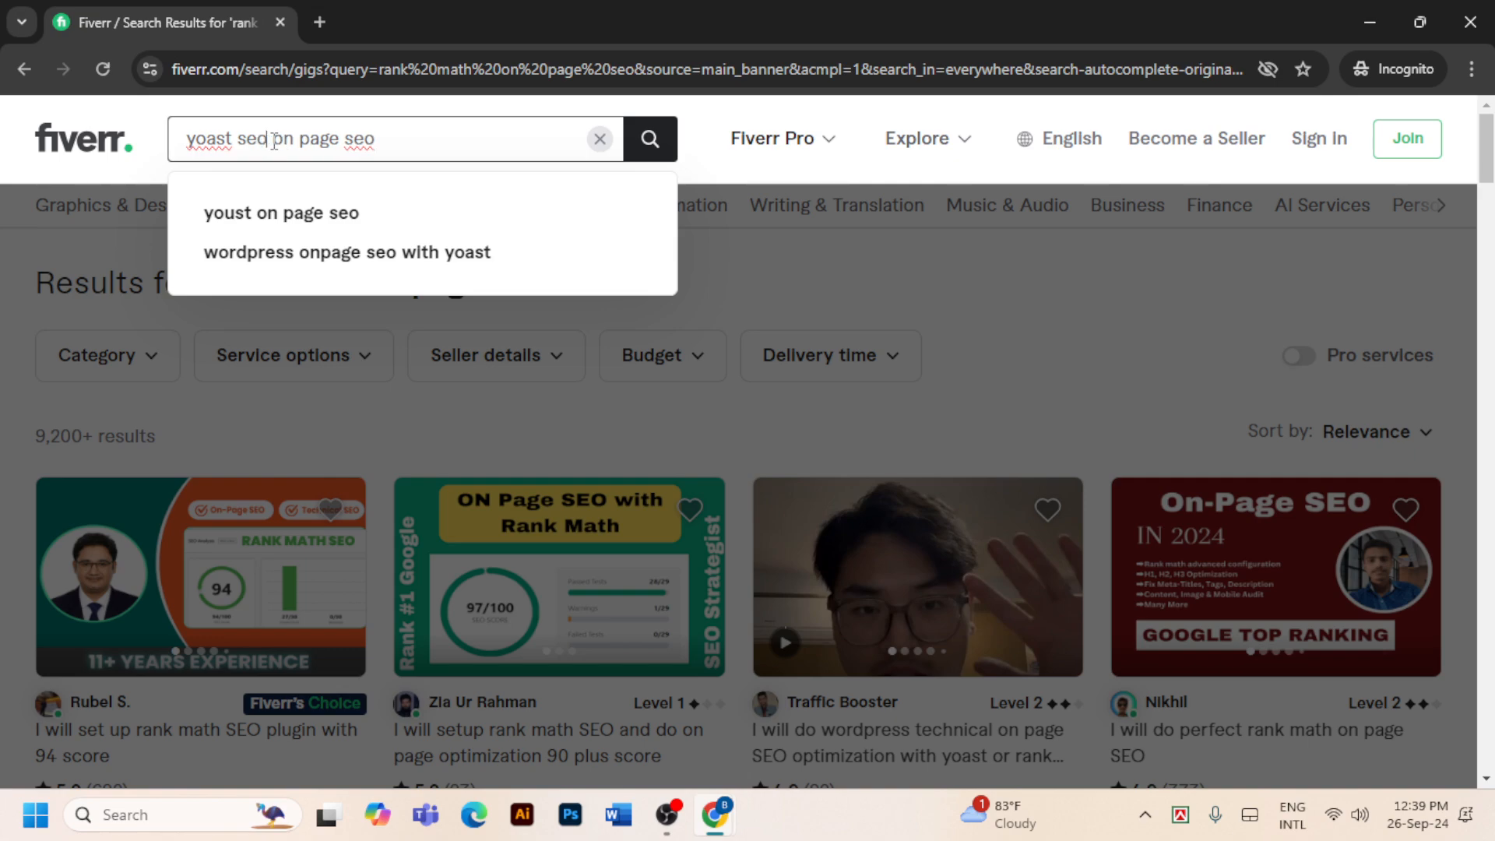
key("Return")
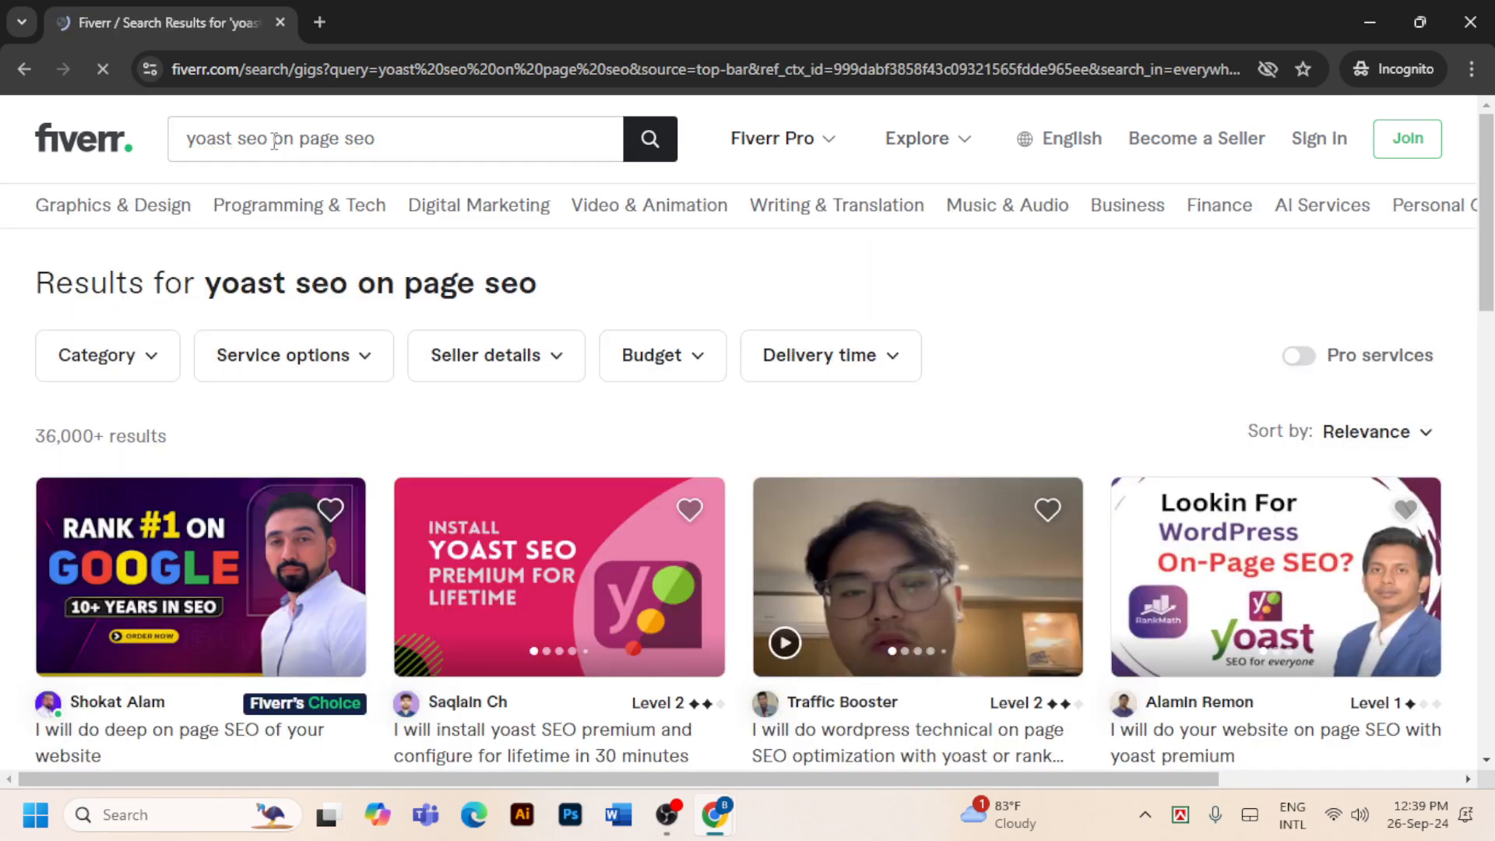
scroll(459, 558, "down", 6)
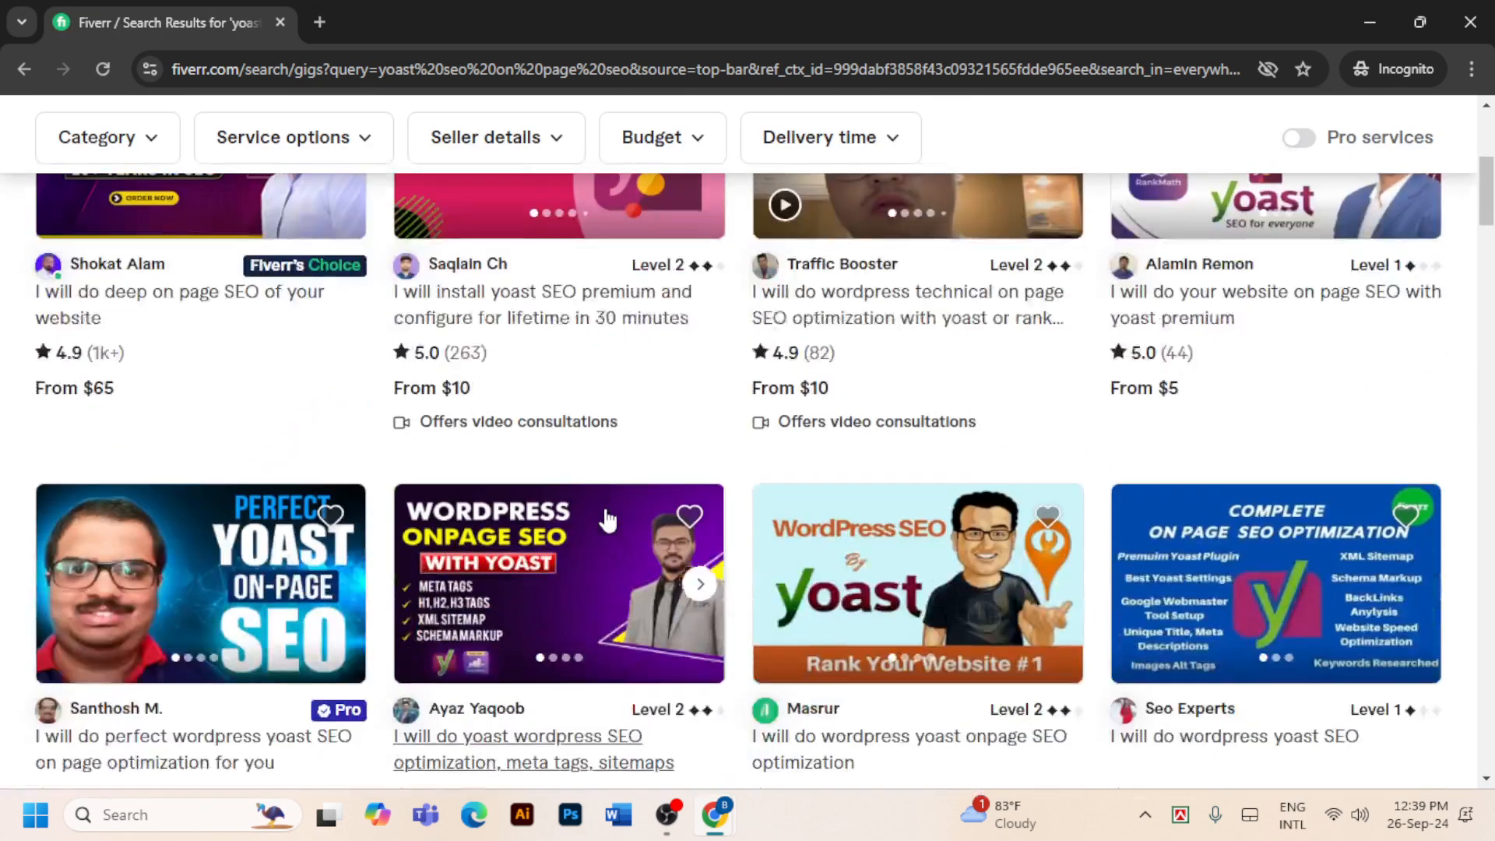
scroll(220, 484, "up", 3)
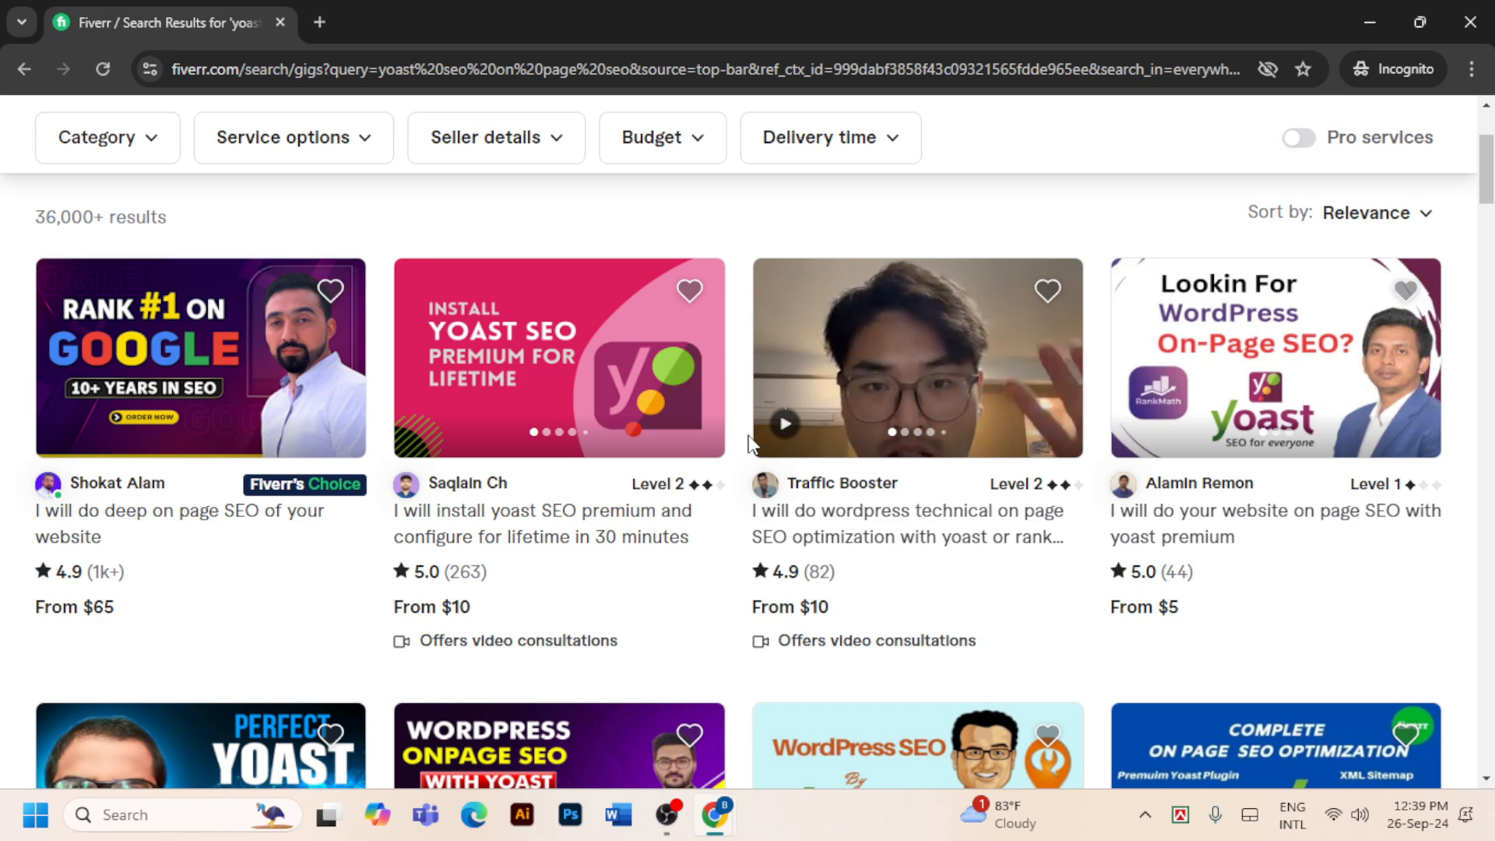
scroll(750, 442, "up", 3)
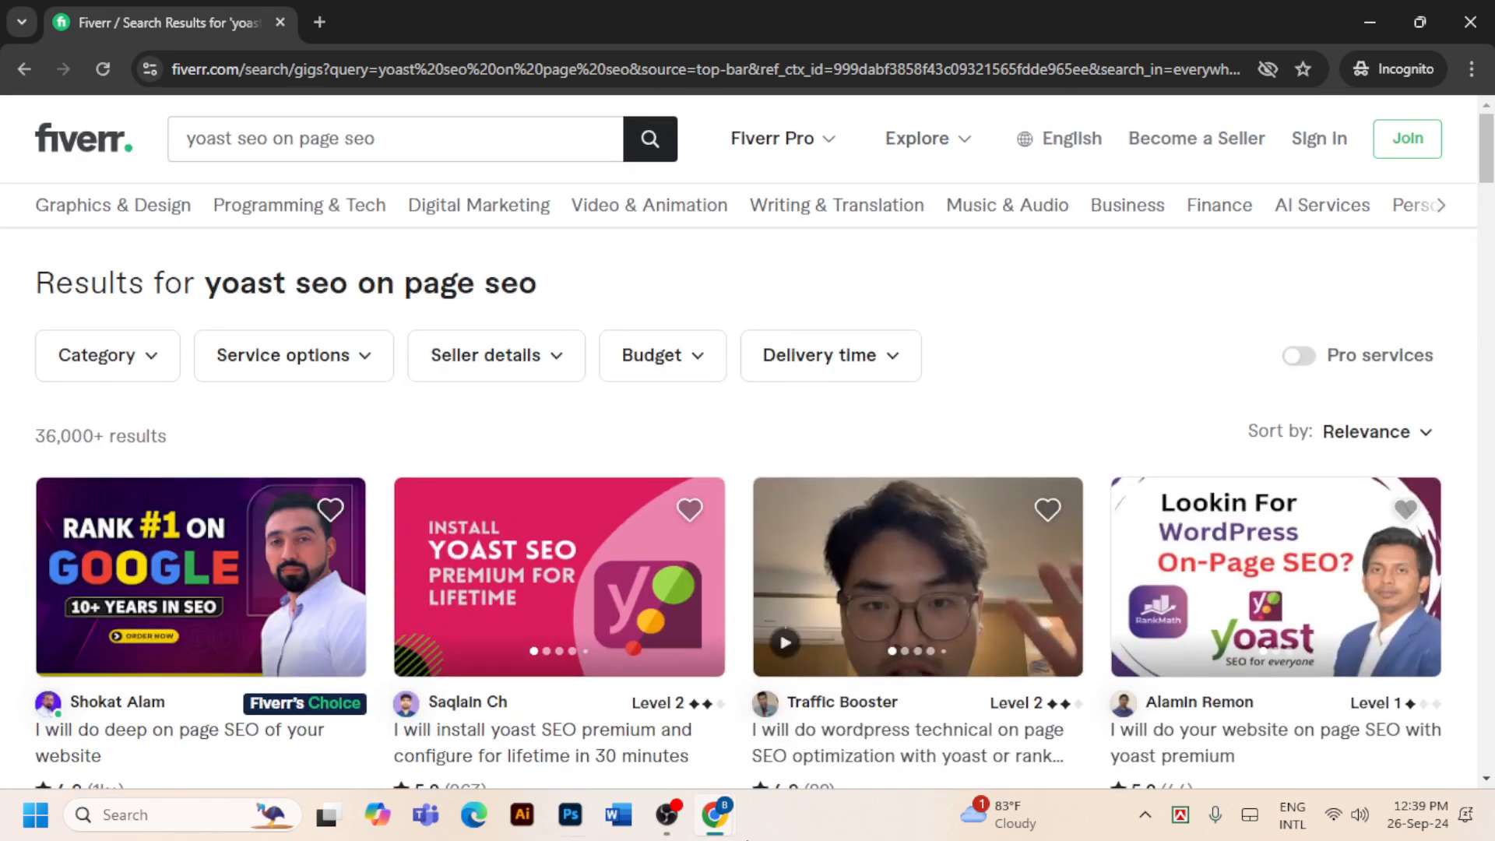
mouse_move(683, 821)
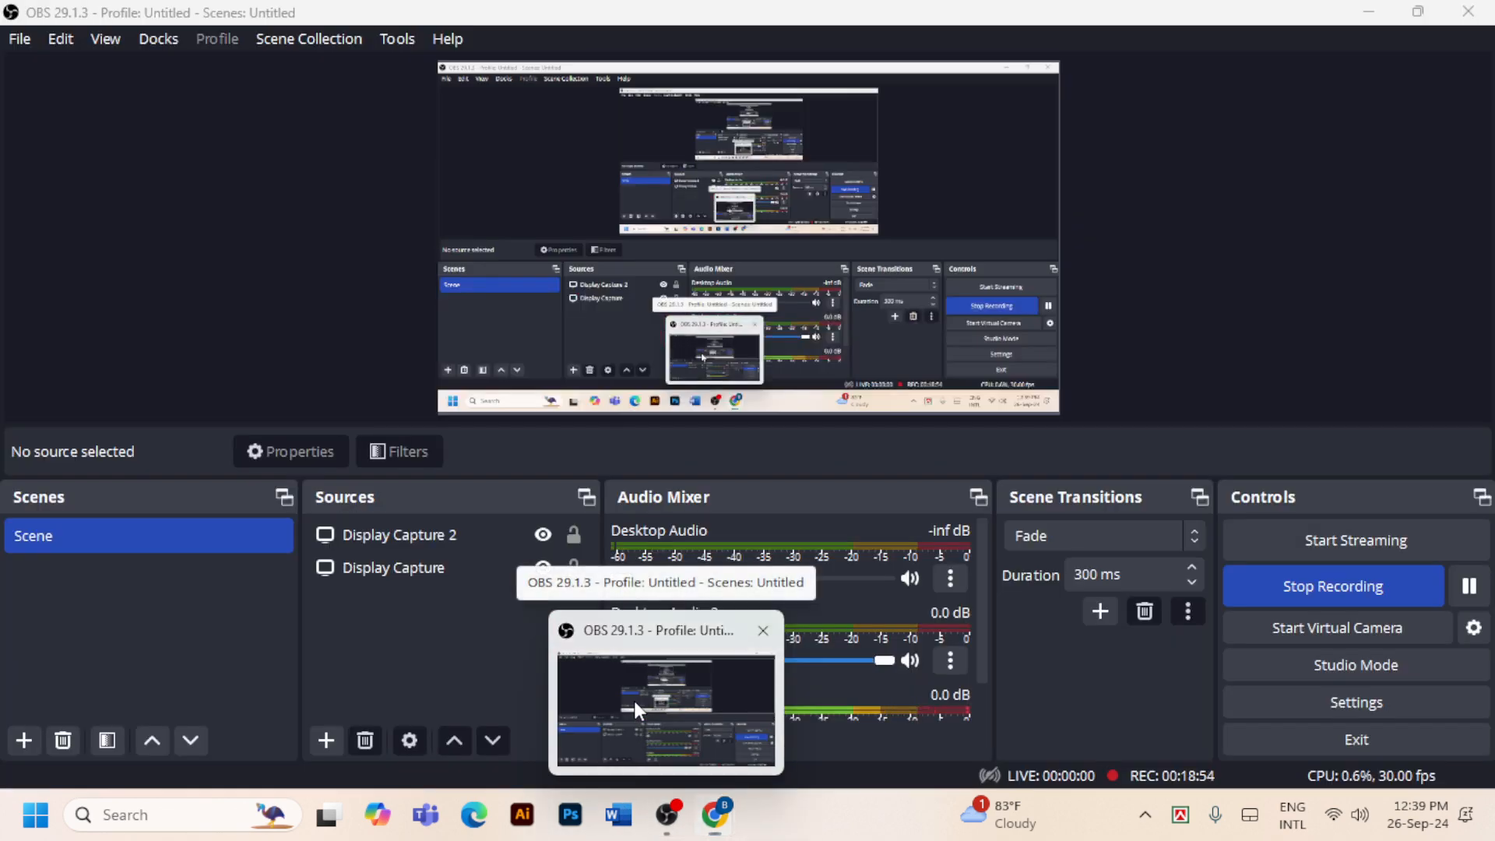
left_click(634, 700)
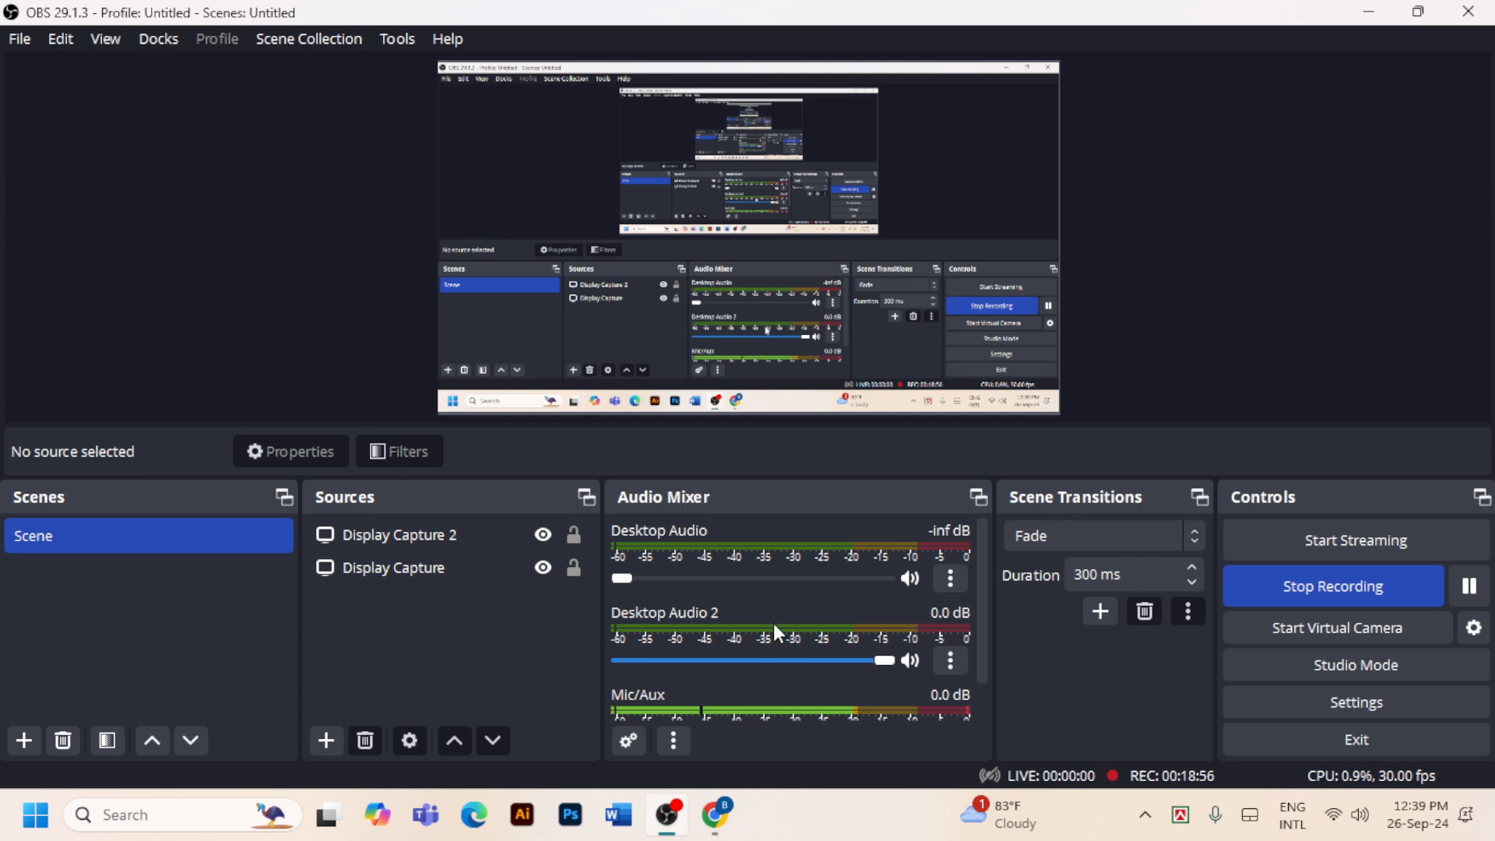